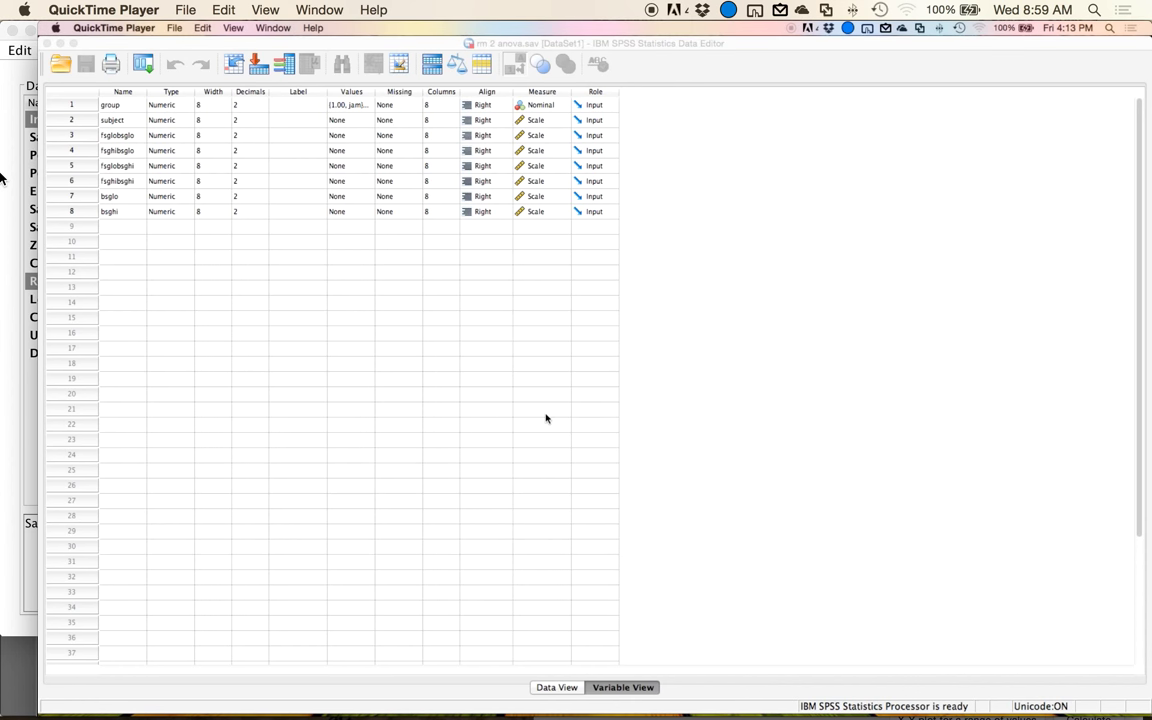
Close the Untitled QuickTime screen recording without saving it
{"action": "key", "text": "ctrl+Down"}
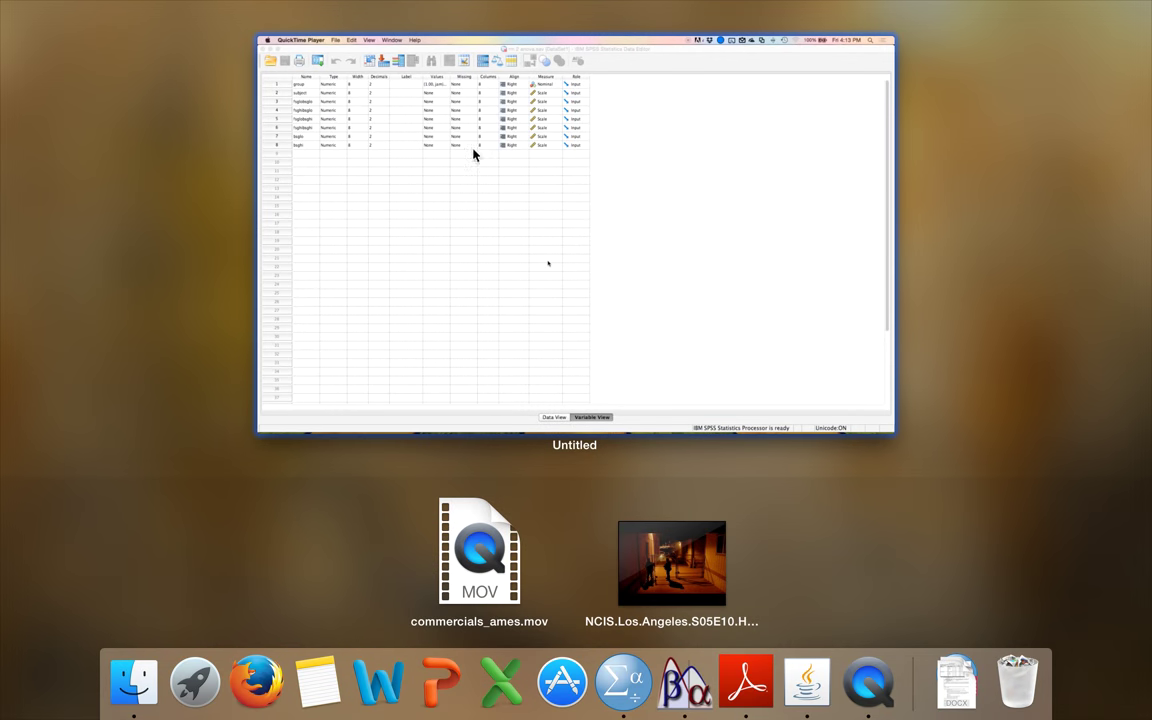
{"action": "left_click", "coordinate": [510, 200]}
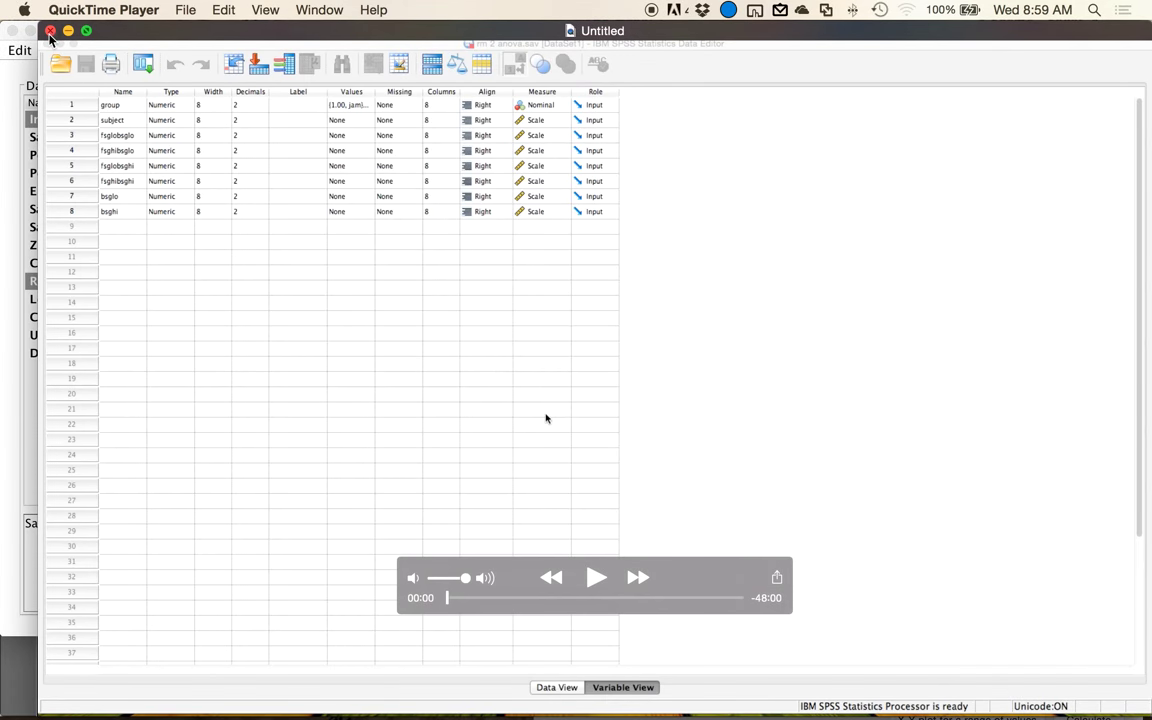
{"action": "left_click", "coordinate": [50, 31]}
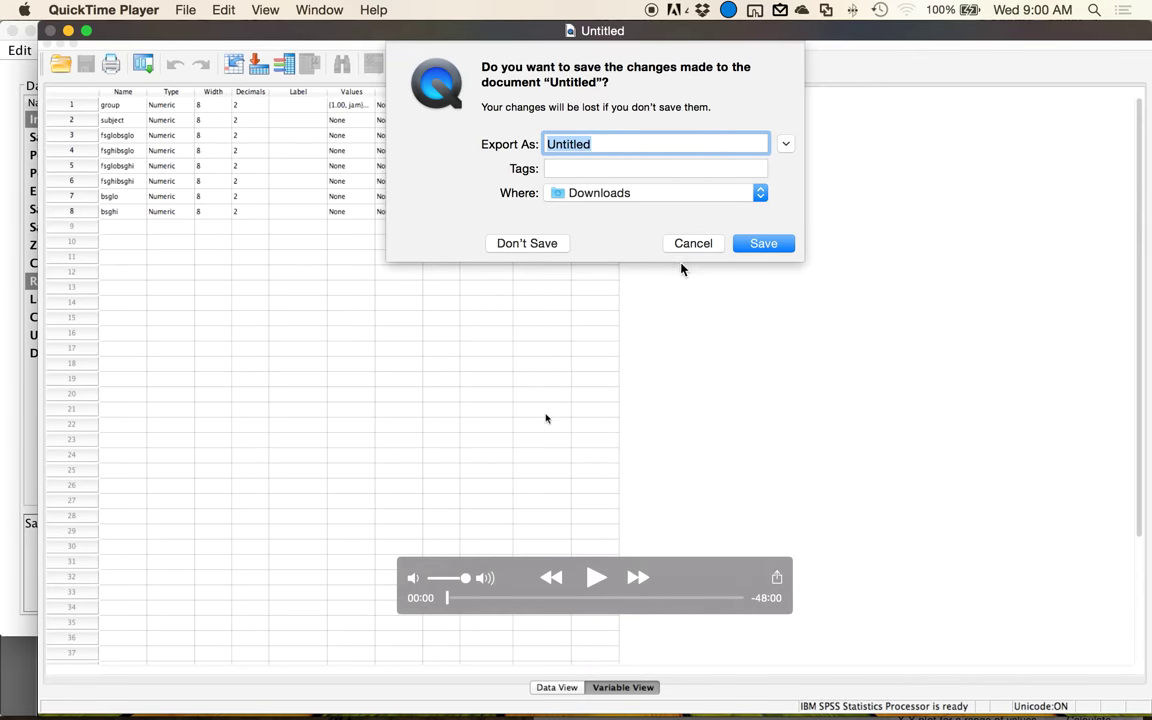
{"action": "left_click", "coordinate": [532, 244]}
Switch to SPSS Statistics with ancova example data.sav and widen the religion and emplmnt columns to fit their value labels
{"action": "key", "text": "ctrl+Up"}
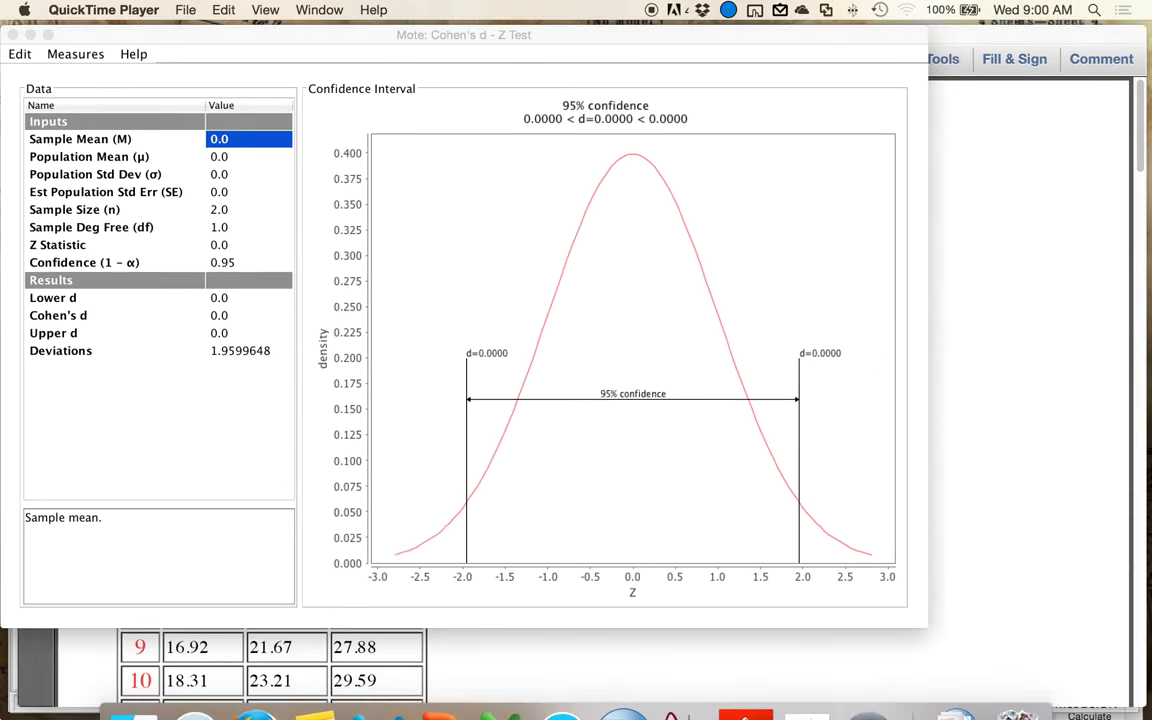
{"action": "left_click", "coordinate": [348, 425]}
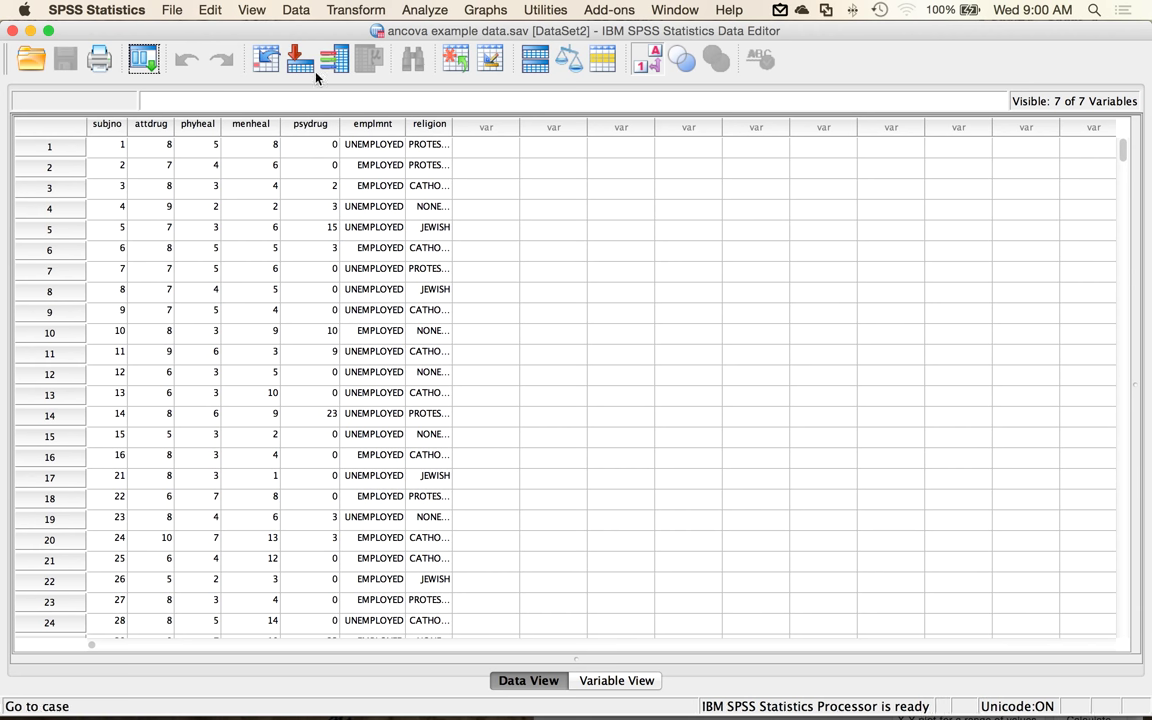
{"action": "left_click", "coordinate": [370, 125]}
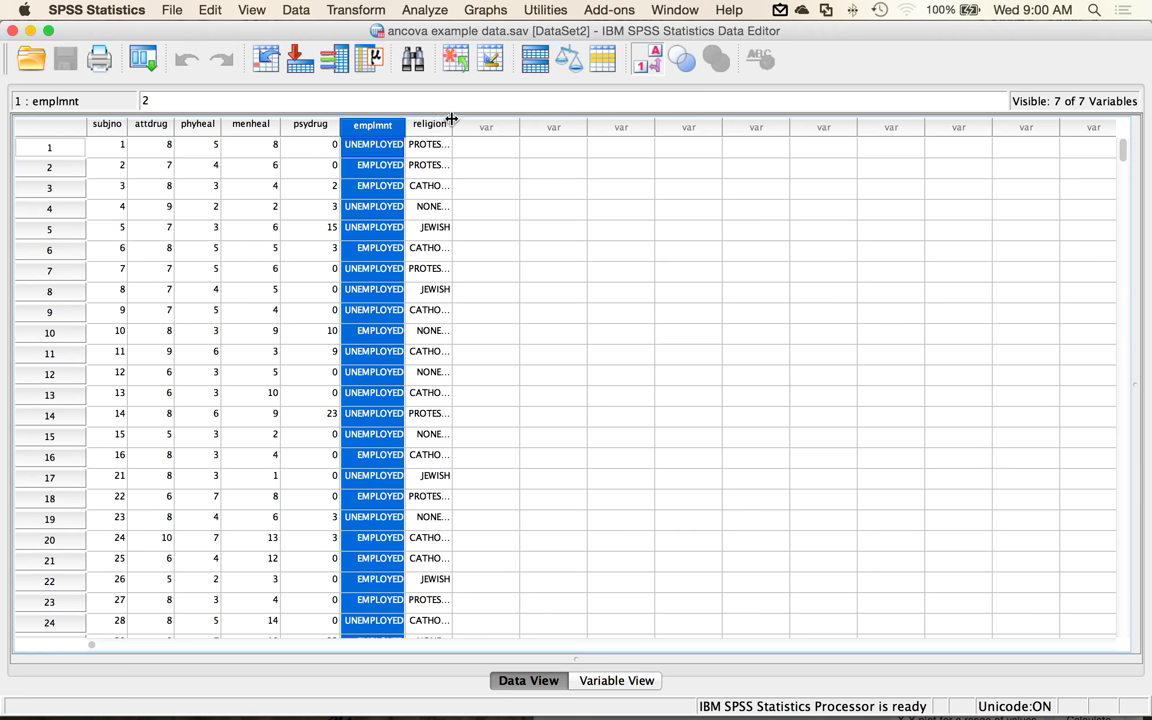
{"action": "left_click_drag", "start_coordinate": [453, 121], "coordinate": [494, 130]}
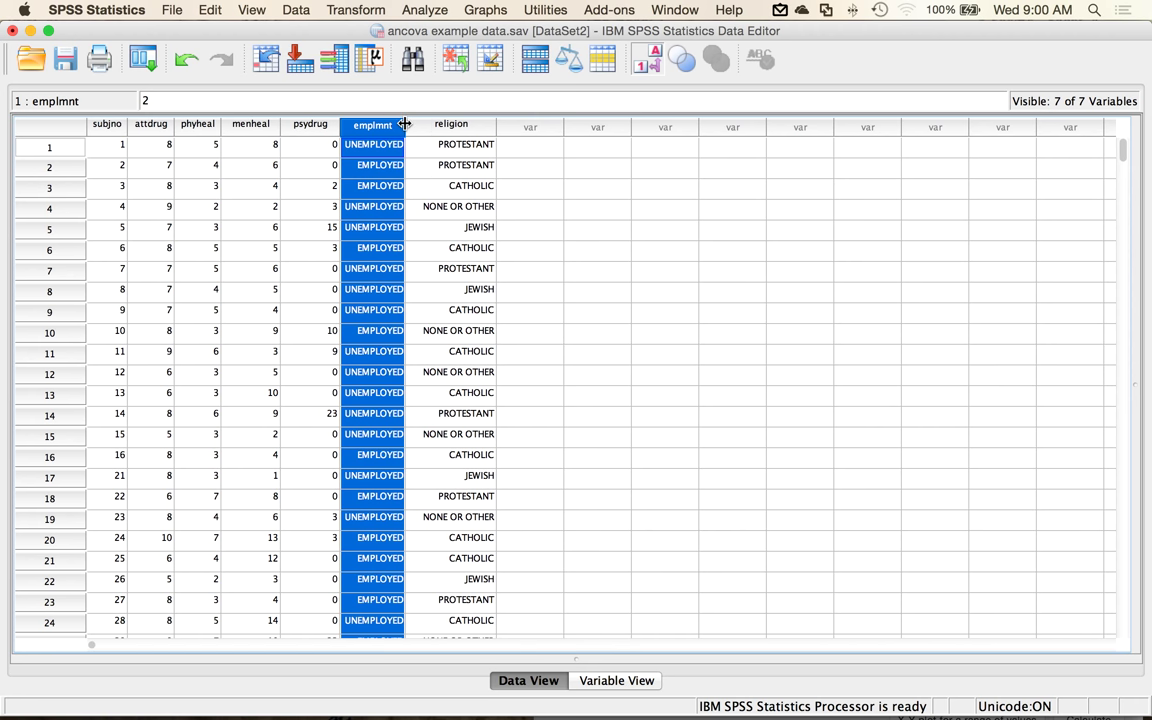
{"action": "left_click_drag", "start_coordinate": [404, 119], "coordinate": [423, 120]}
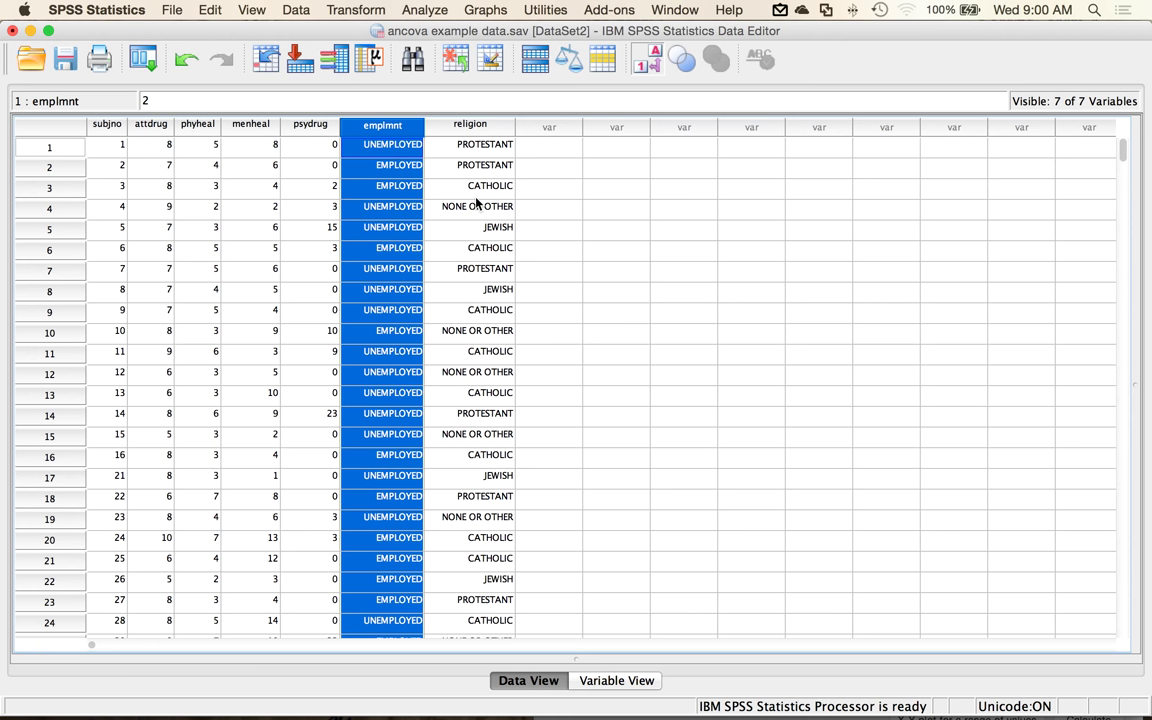
Highlight the attdrug column and the phyheal column in turn to point out these variables
{"action": "left_click", "coordinate": [151, 125]}
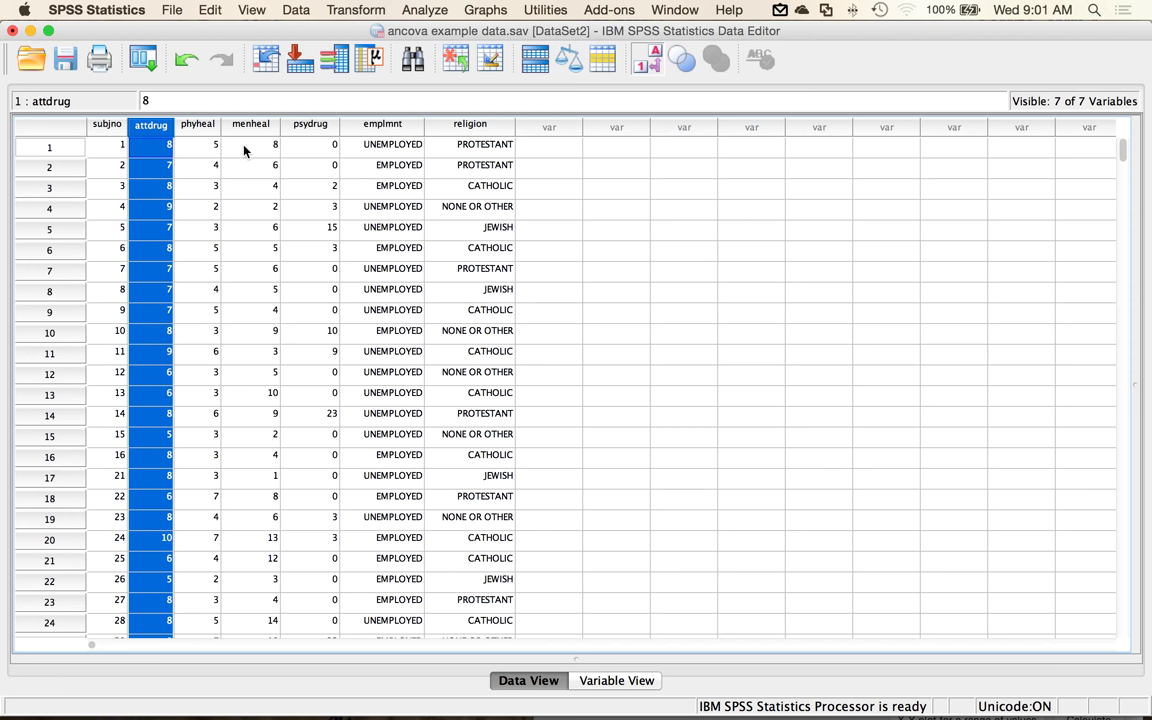
{"action": "left_click", "coordinate": [199, 127]}
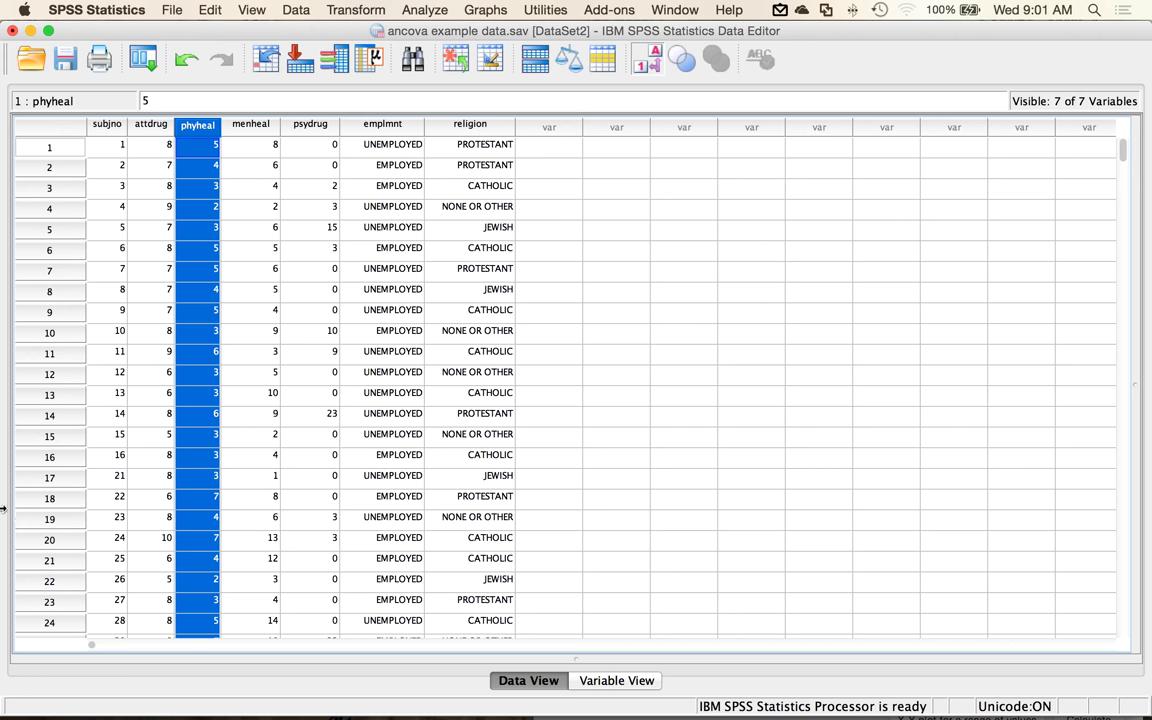
Switch to G*Power and choose the F tests family with the test ANCOVA: Fixed effects, main effects and interactions
{"action": "mouse_move", "coordinate": [2, 717]}
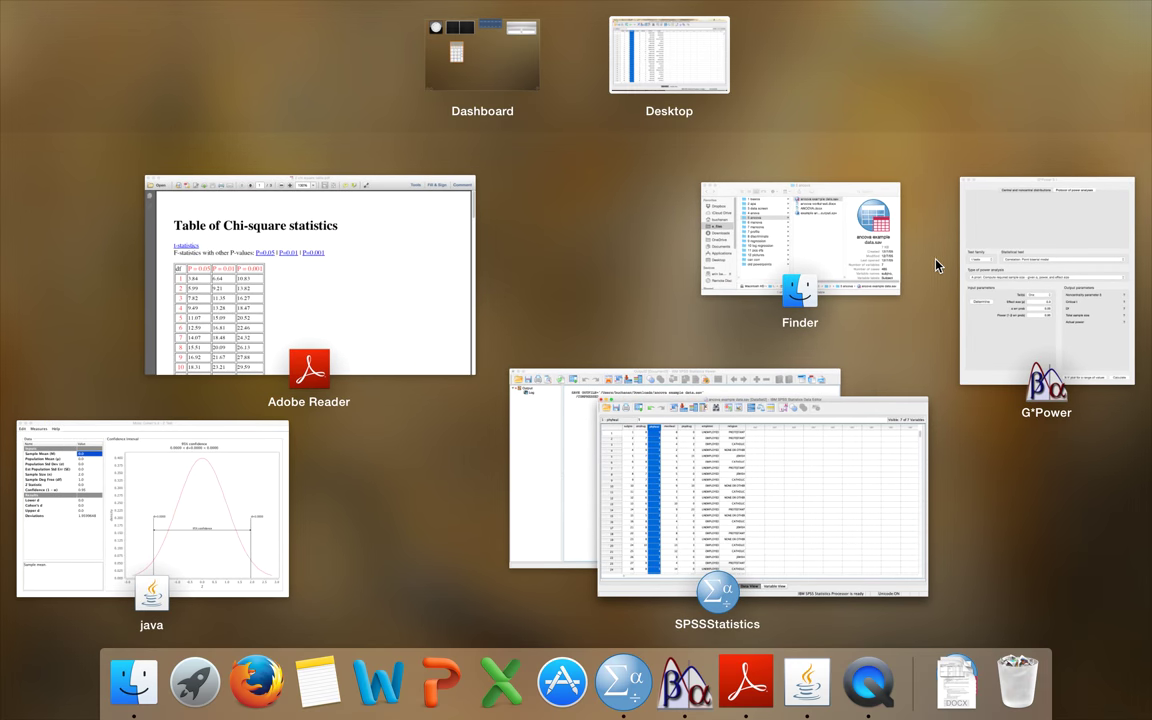
{"action": "left_click", "coordinate": [1039, 267]}
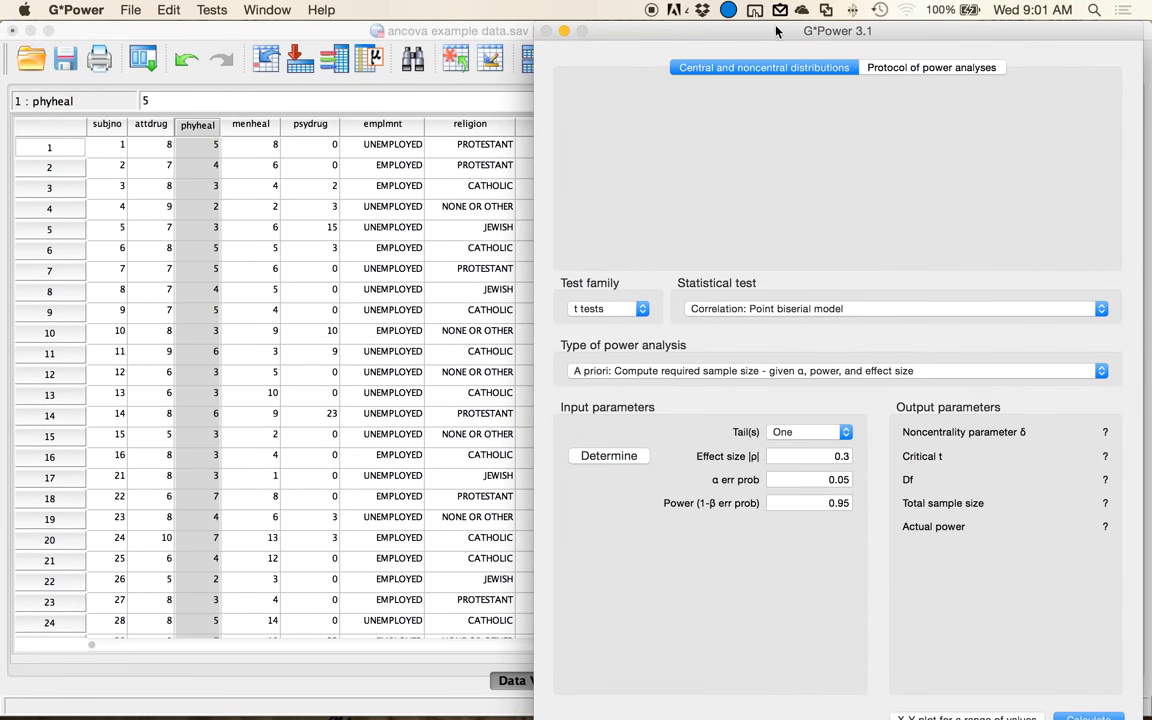
{"action": "left_click_drag", "start_coordinate": [700, 28], "coordinate": [534, 28]}
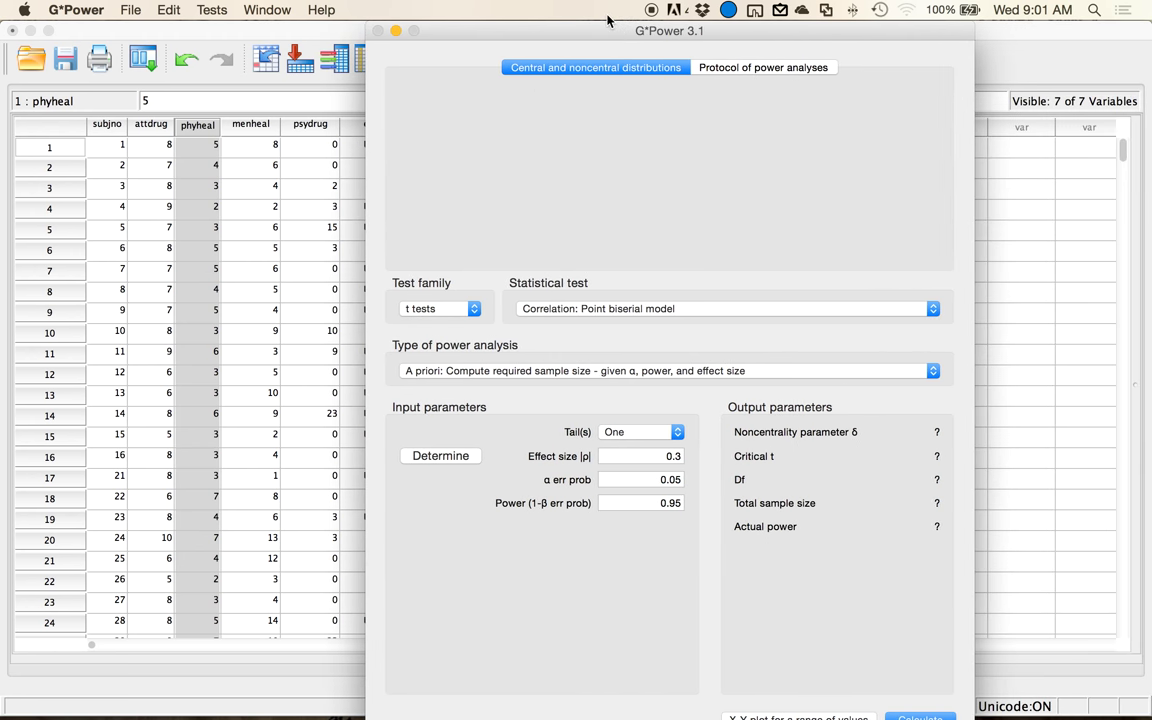
{"action": "left_click", "coordinate": [422, 312]}
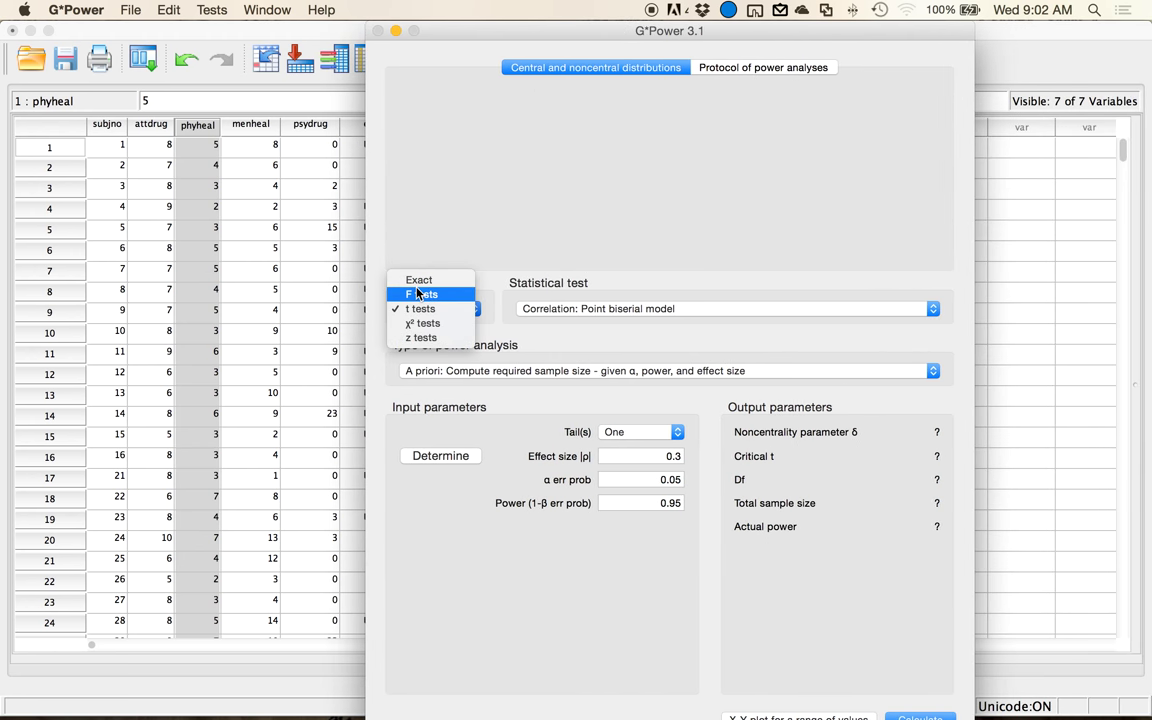
{"action": "left_click", "coordinate": [419, 294]}
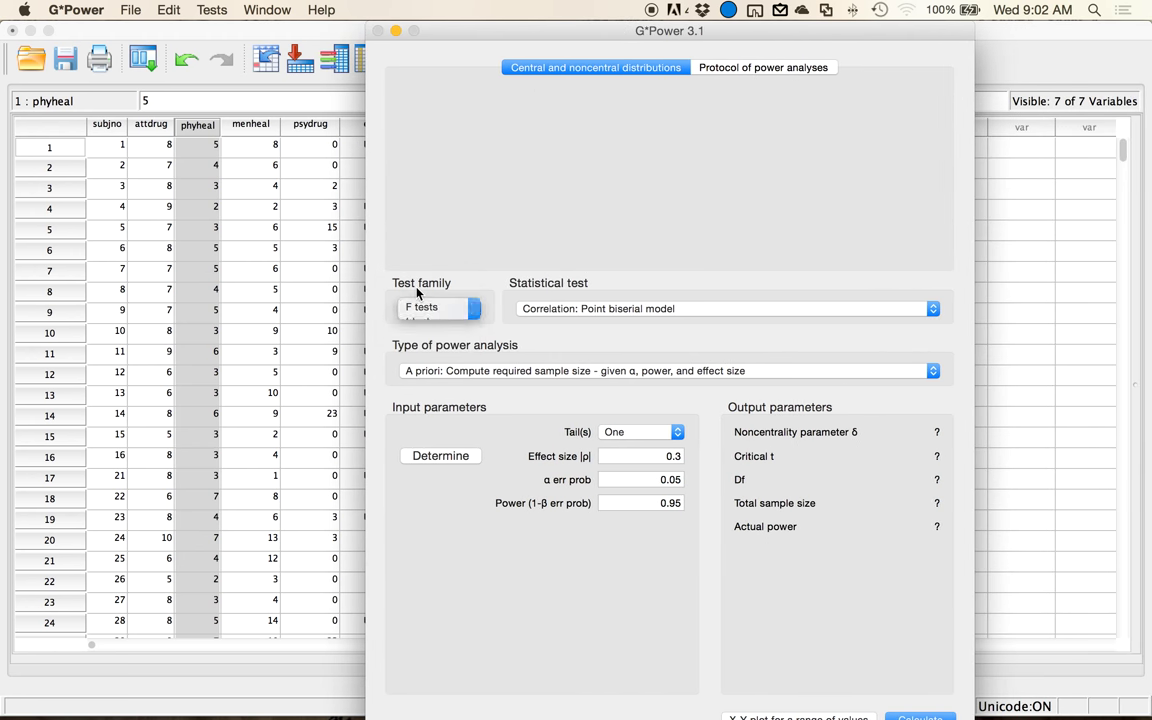
{"action": "left_click", "coordinate": [603, 312]}
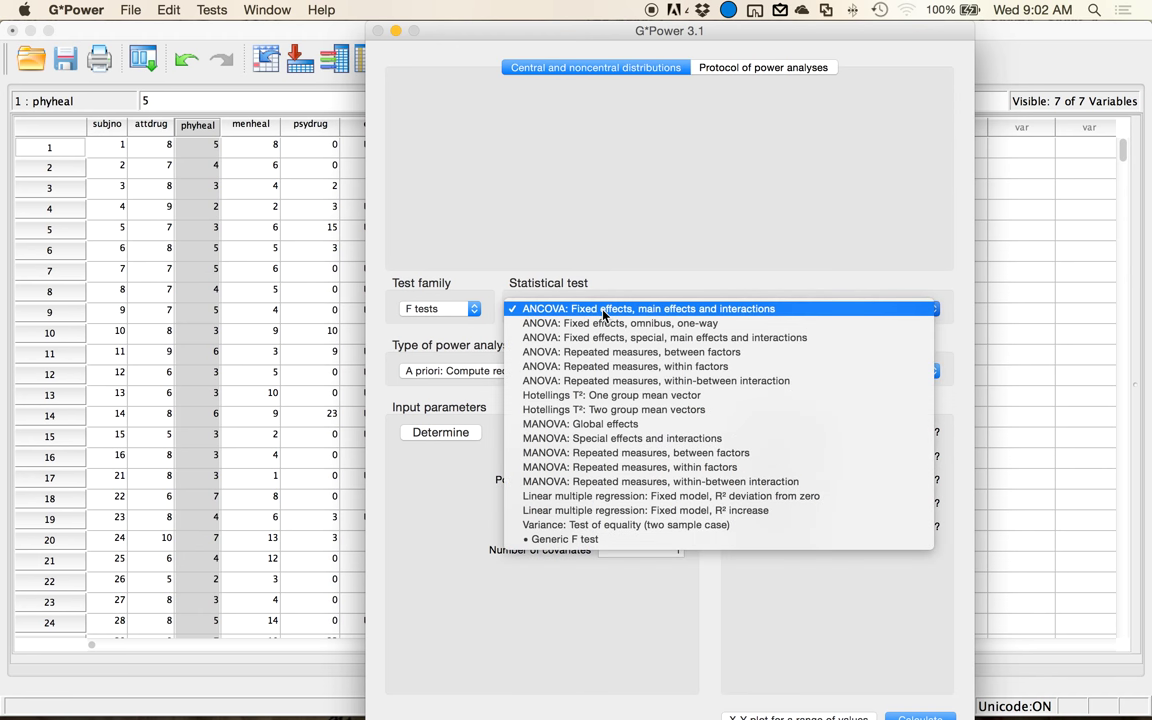
{"action": "left_click", "coordinate": [603, 313]}
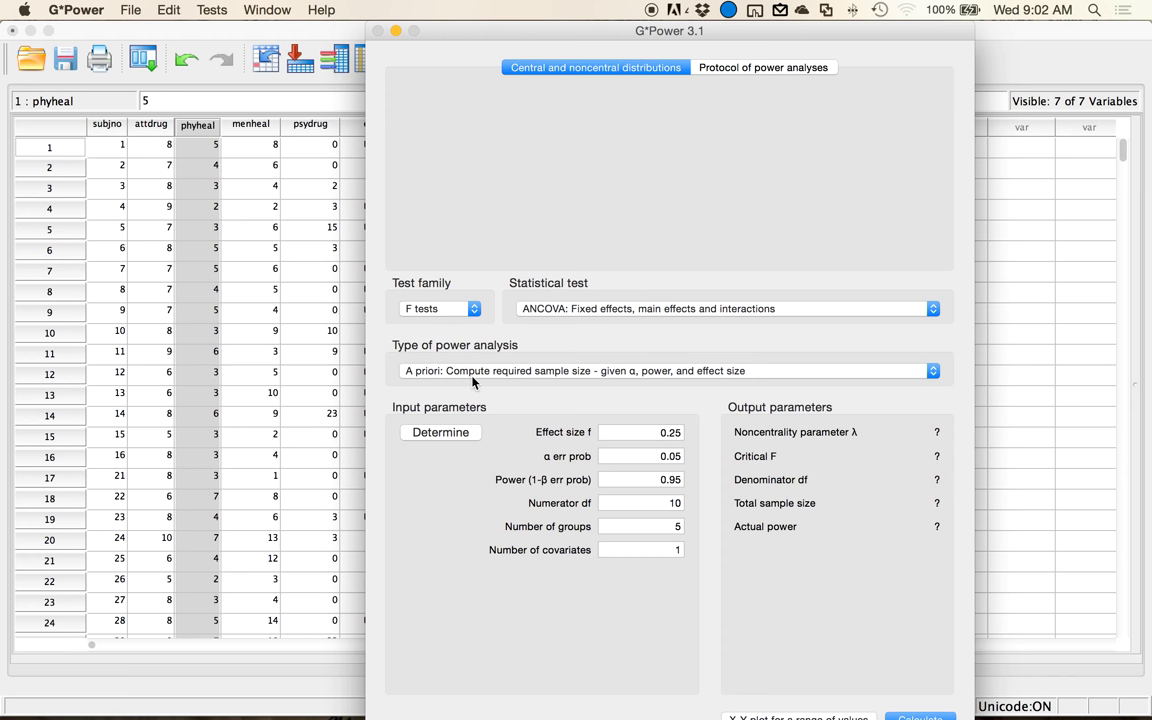
Examine the effect size f conventions and the direct partial η² option in the effect size drawer, and close the drawer
{"action": "left_click", "coordinate": [615, 436]}
{"action": "mouse_move", "coordinate": [658, 433]}
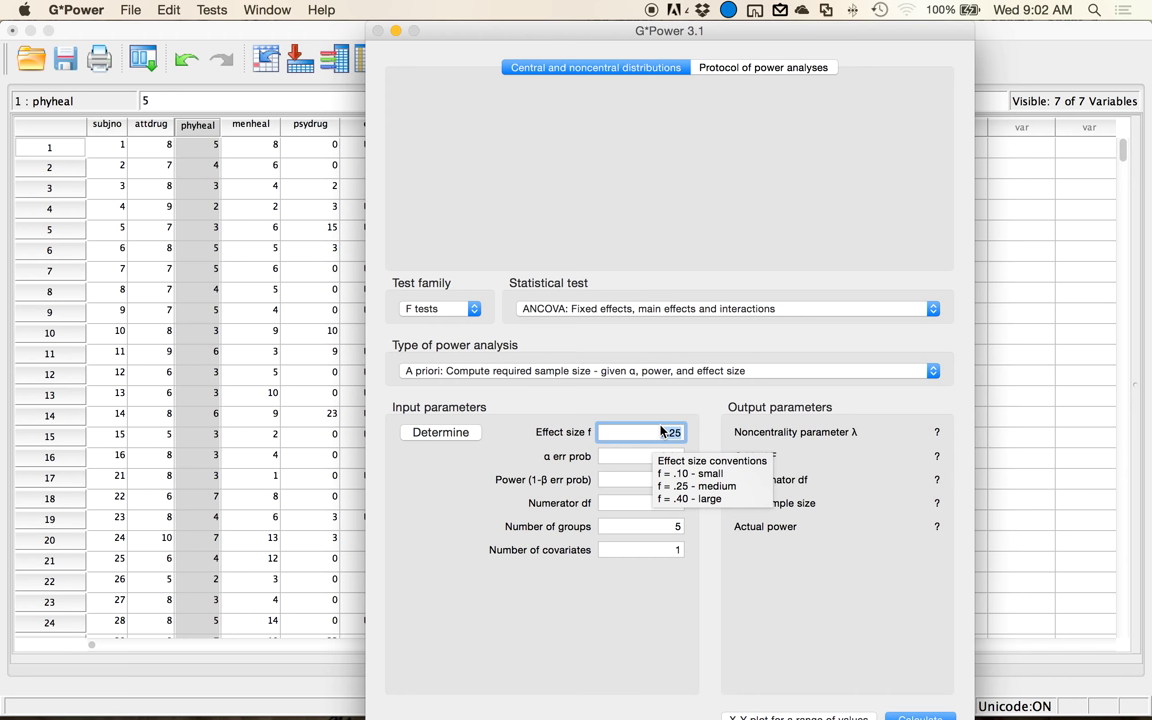
{"action": "left_click", "coordinate": [445, 434]}
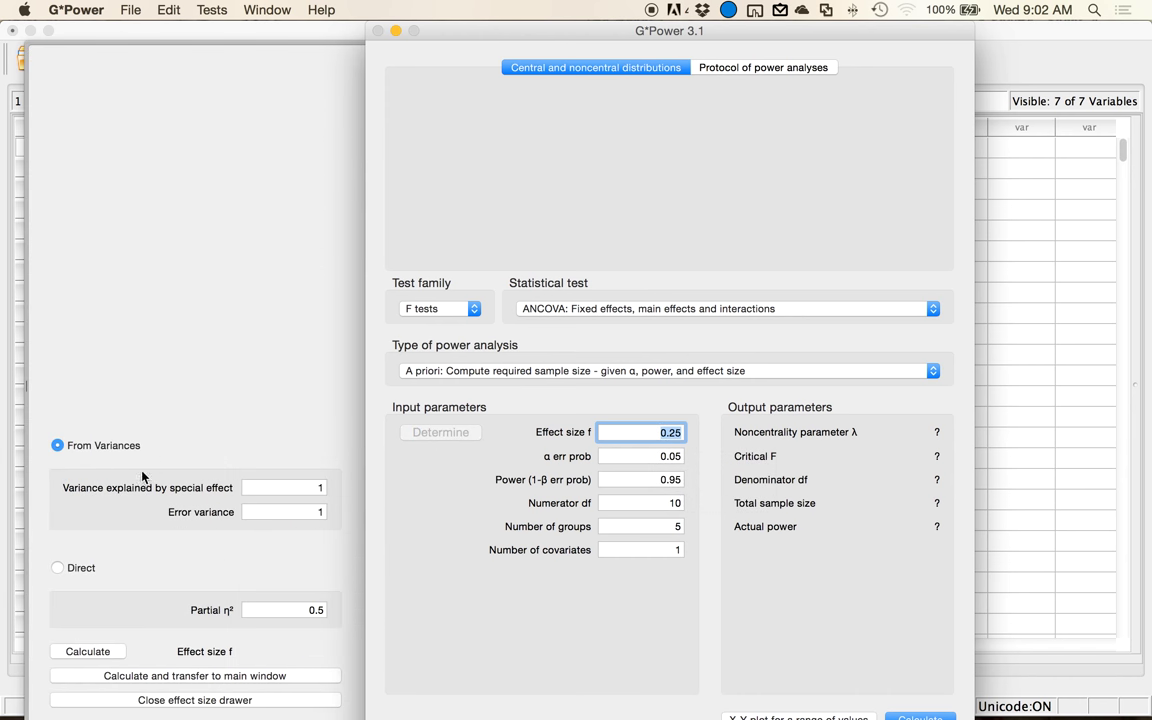
{"action": "left_click", "coordinate": [77, 568]}
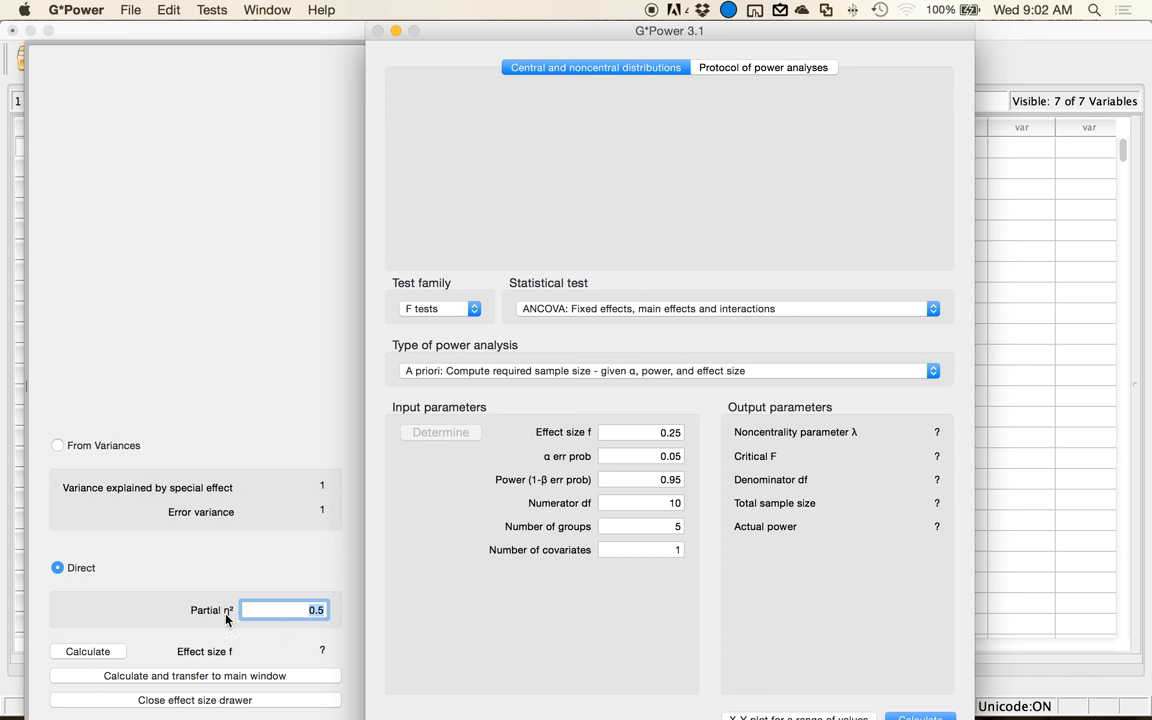
{"action": "left_click", "coordinate": [170, 699]}
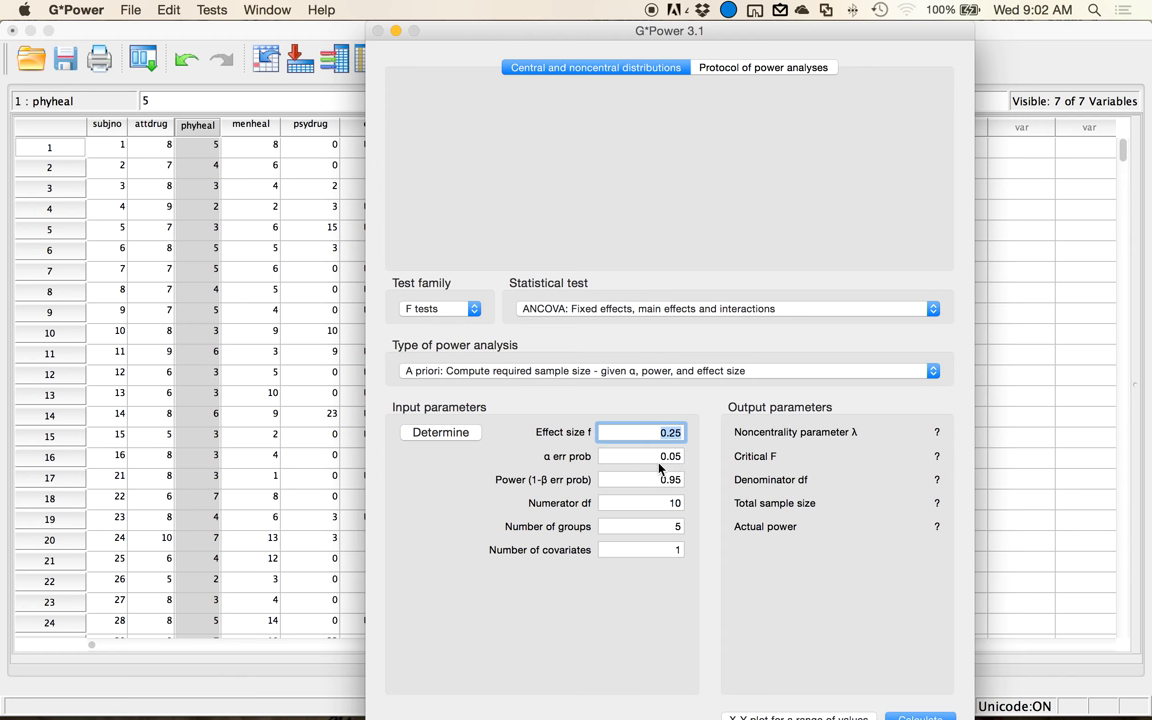
Set power to .80, numerator df to 3 and number of groups to 8, and calculate the required sample size
{"action": "key", "text": "Tab"}
{"action": "key", "text": "Tab"}
{"action": "type", "text": ".80"}
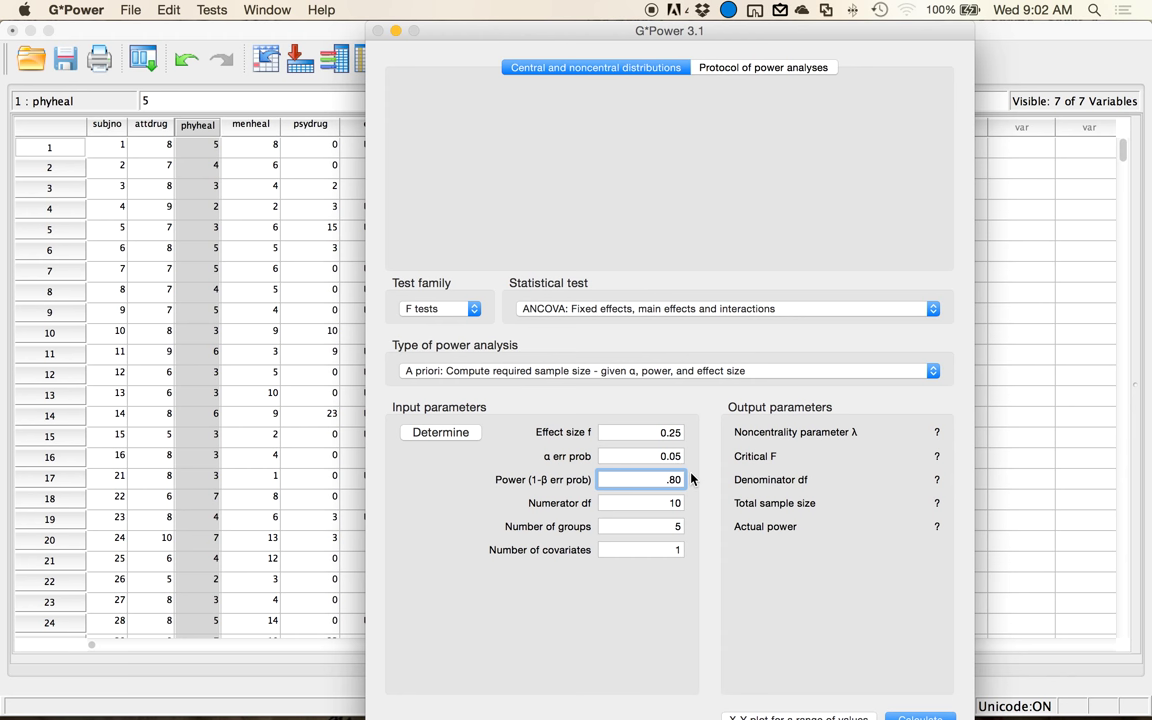
{"action": "key", "text": "Tab"}
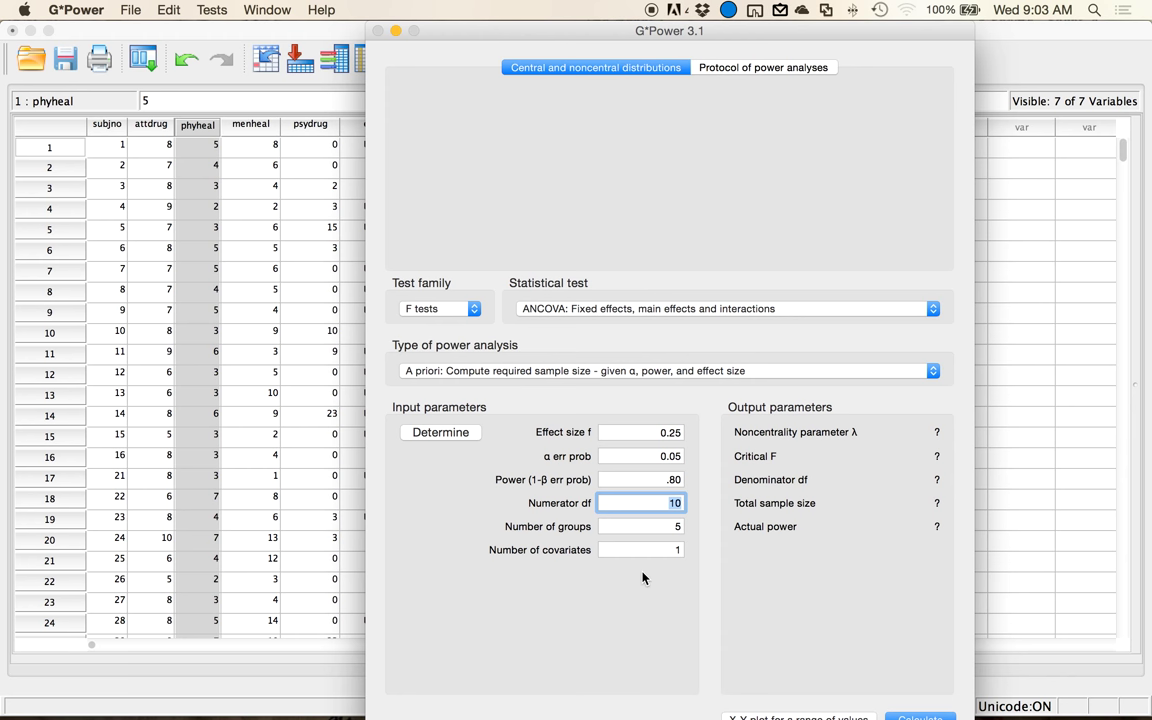
{"action": "type", "text": "3"}
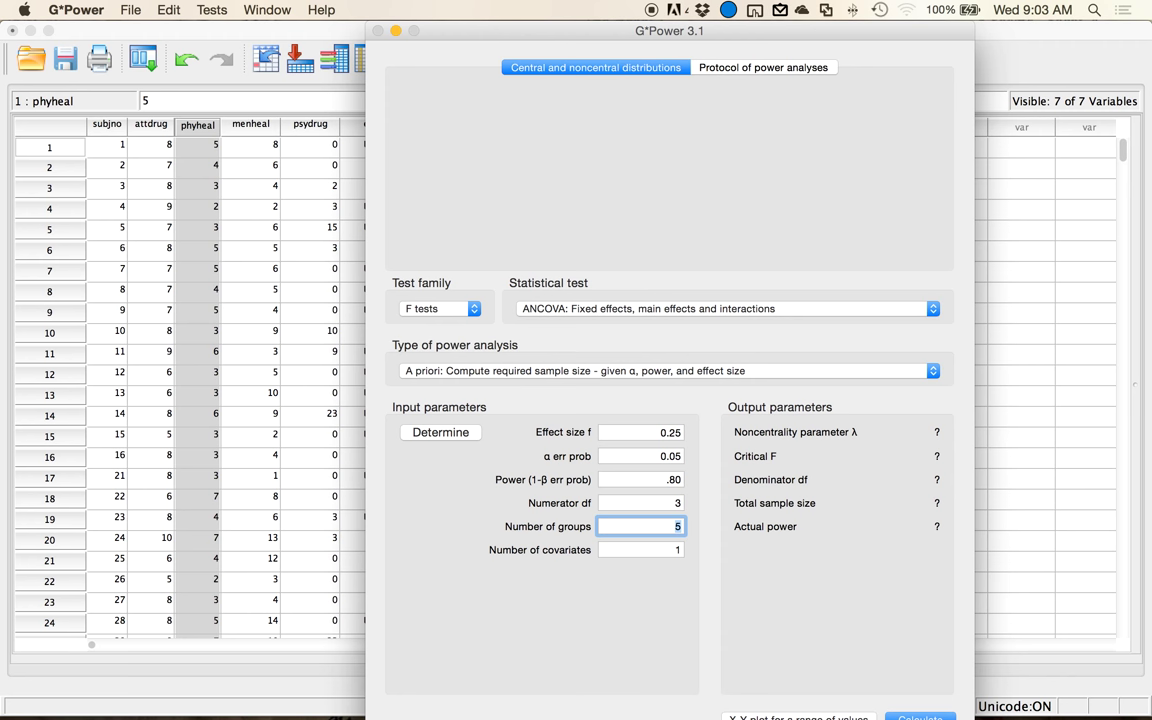
{"action": "type", "text": "8"}
{"action": "key", "text": "Tab"}
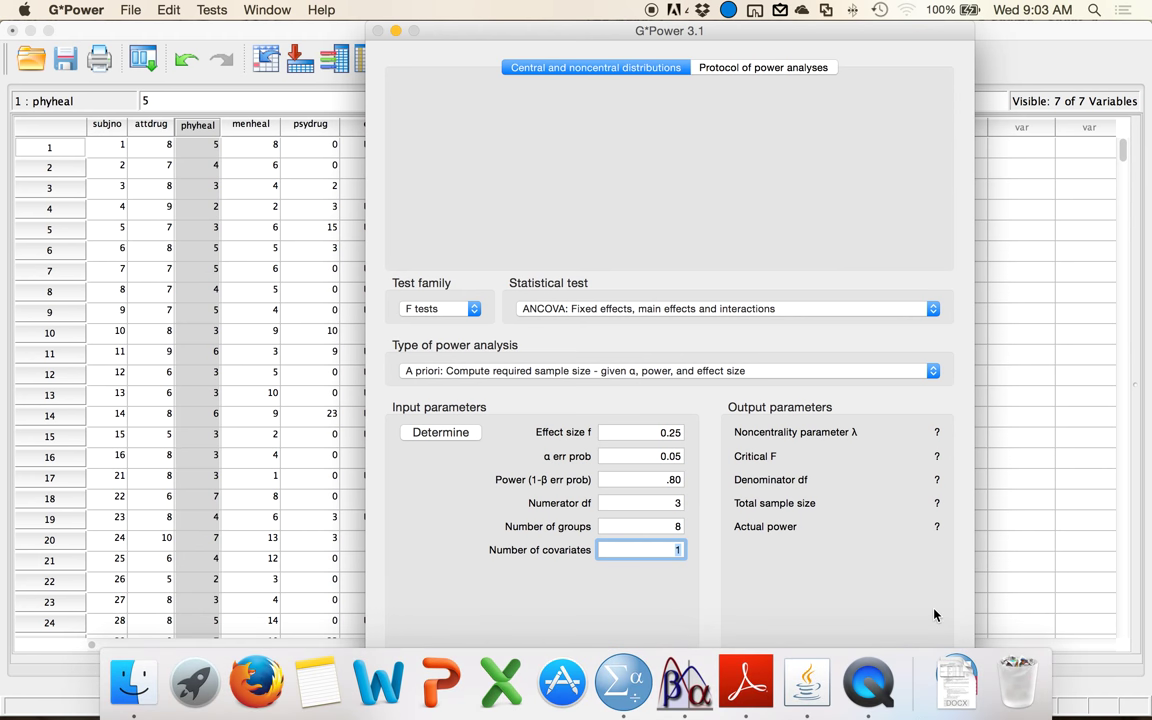
{"action": "left_click", "coordinate": [905, 716]}
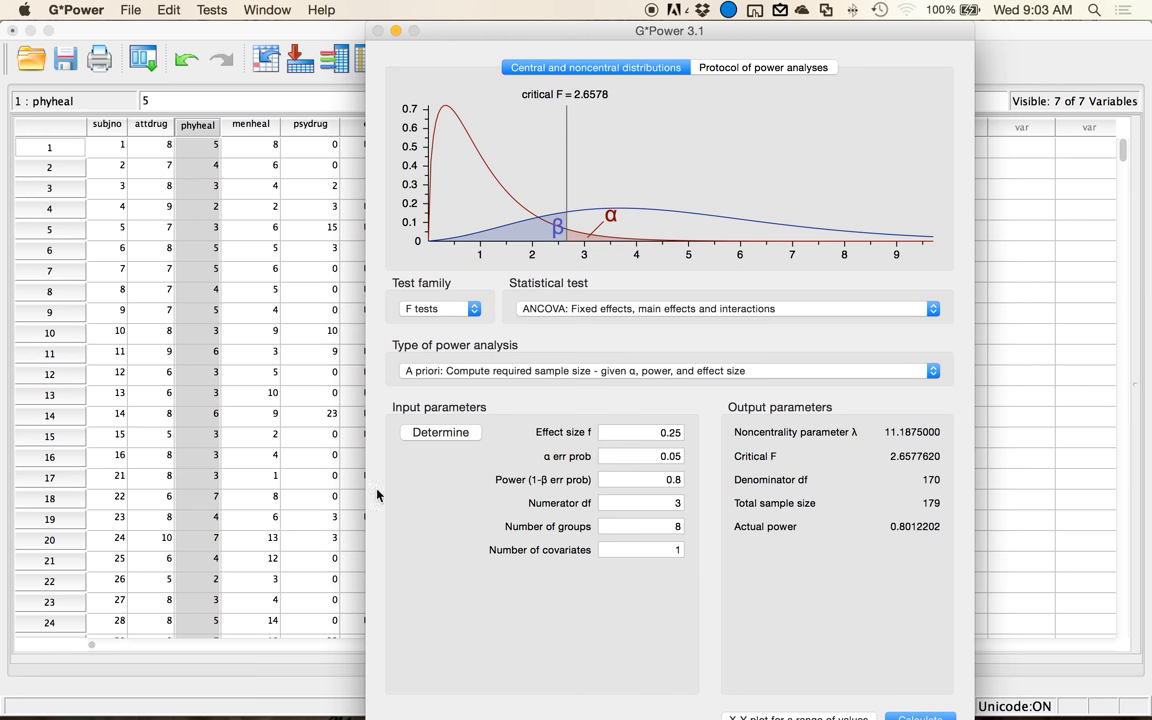
Switch back to the SPSS Statistics data and look through the cases to check how many the data set has
{"action": "left_click", "coordinate": [185, 477]}
{"action": "left_click", "coordinate": [185, 477]}
{"action": "scroll", "coordinate": [185, 477], "scroll_direction": "down", "scroll_amount": 15}
{"action": "scroll", "coordinate": [185, 477], "scroll_direction": "down", "scroll_amount": 20}
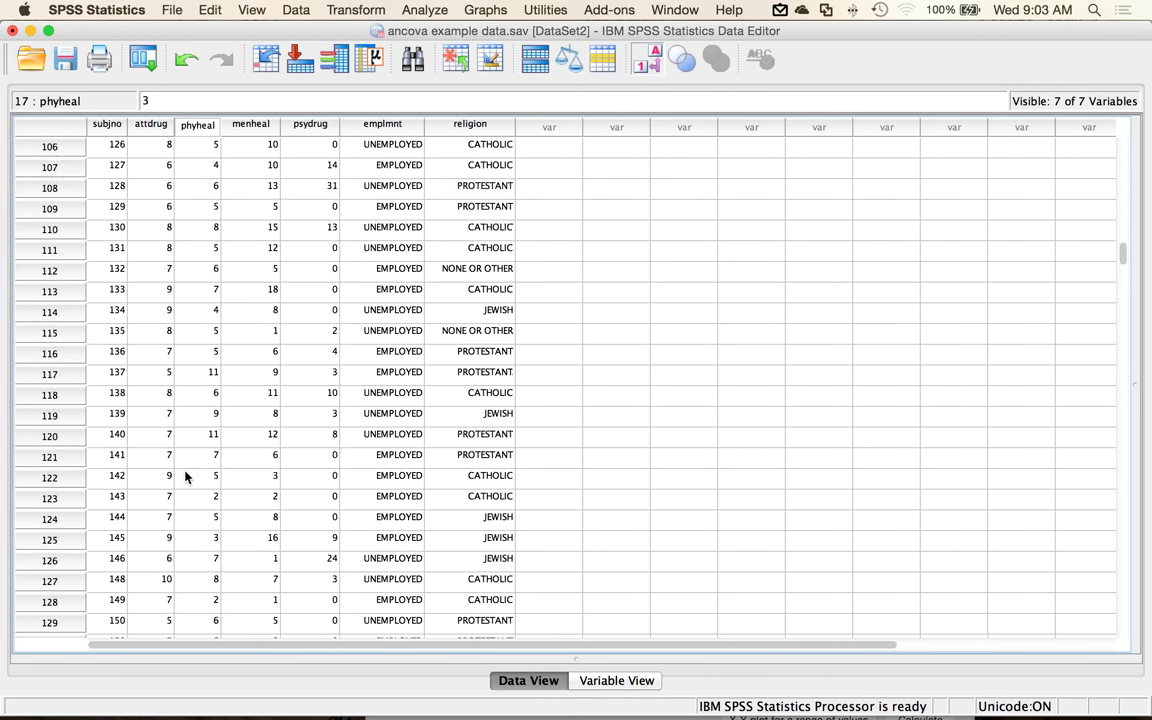
{"action": "scroll", "coordinate": [185, 477], "scroll_direction": "down", "scroll_amount": 20}
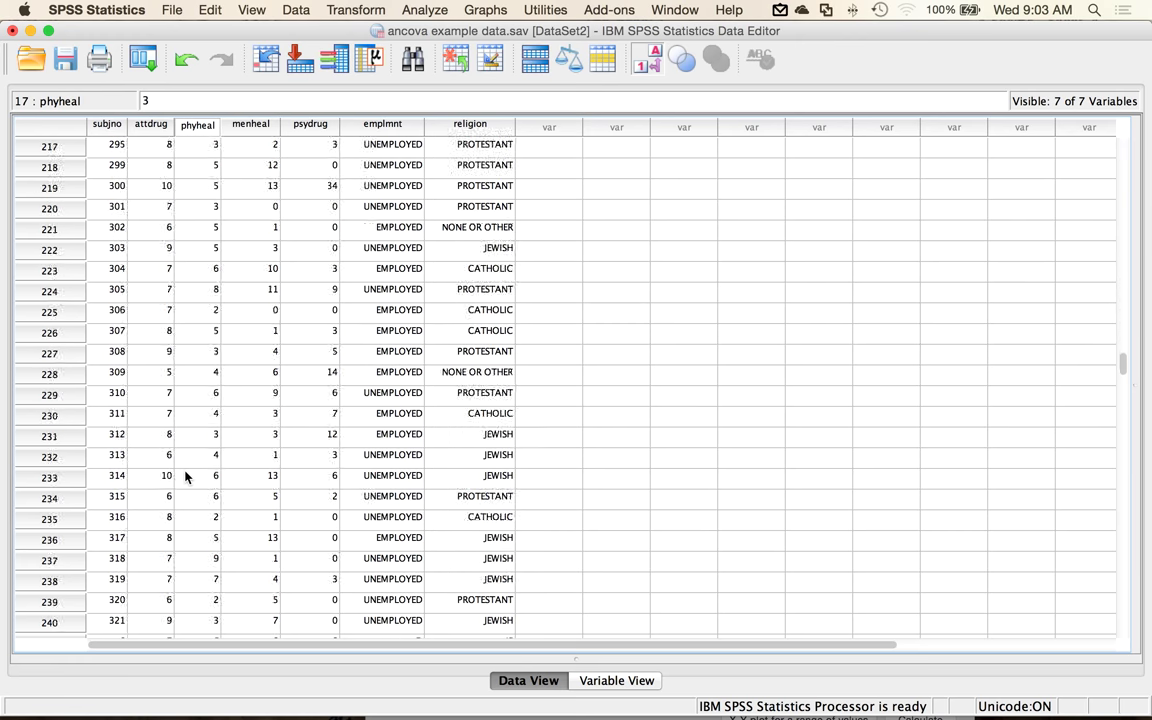
{"action": "scroll", "coordinate": [185, 477], "scroll_direction": "down", "scroll_amount": 20}
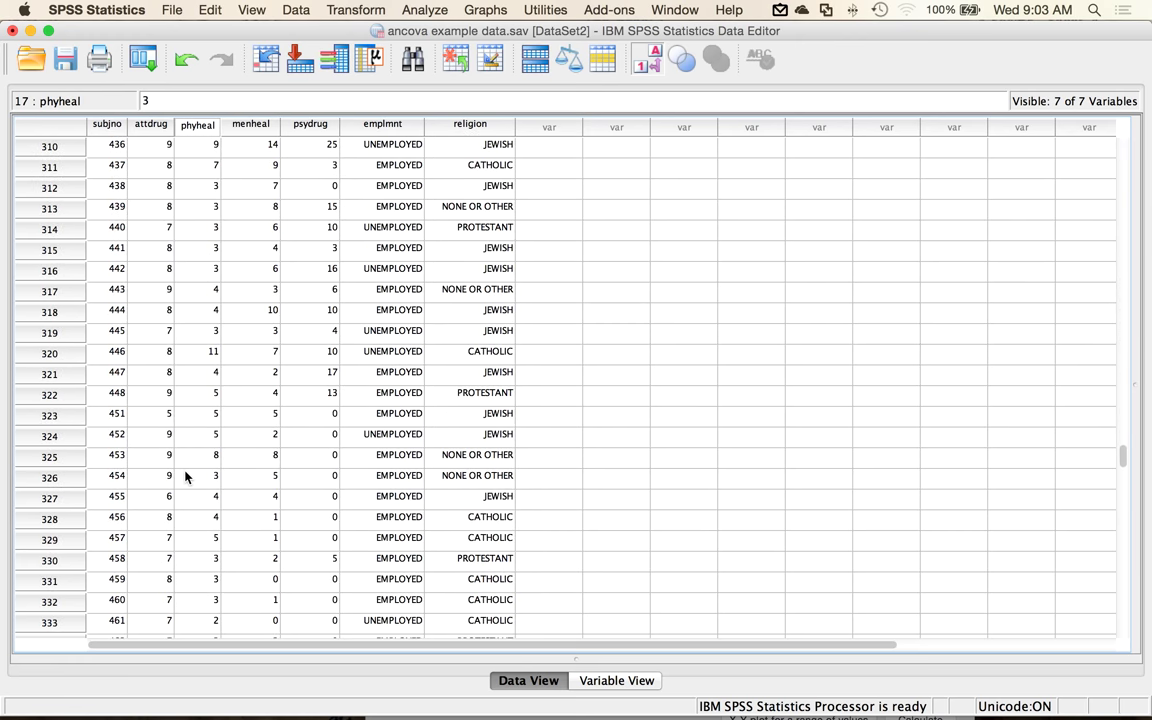
{"action": "scroll", "coordinate": [185, 477], "scroll_direction": "down", "scroll_amount": 10}
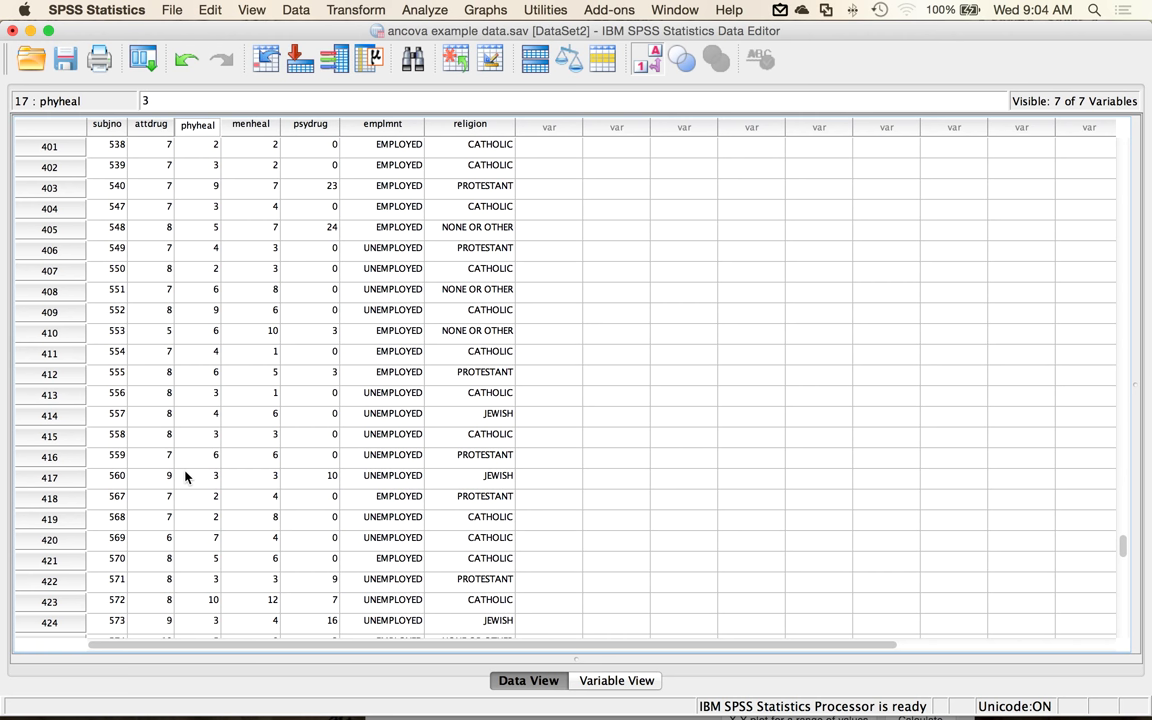
Set up a Frequencies analysis with the variables attdrug, phyheal, emplmnt and religion
{"action": "left_click", "coordinate": [433, 10]}
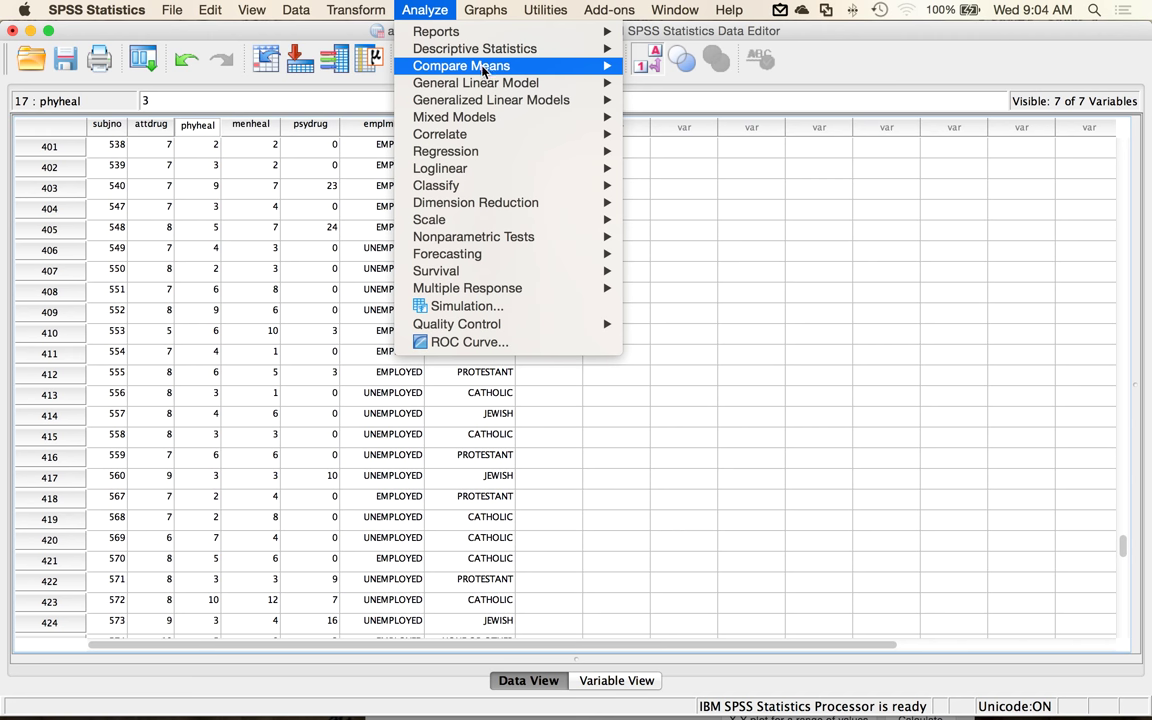
{"action": "mouse_move", "coordinate": [464, 48]}
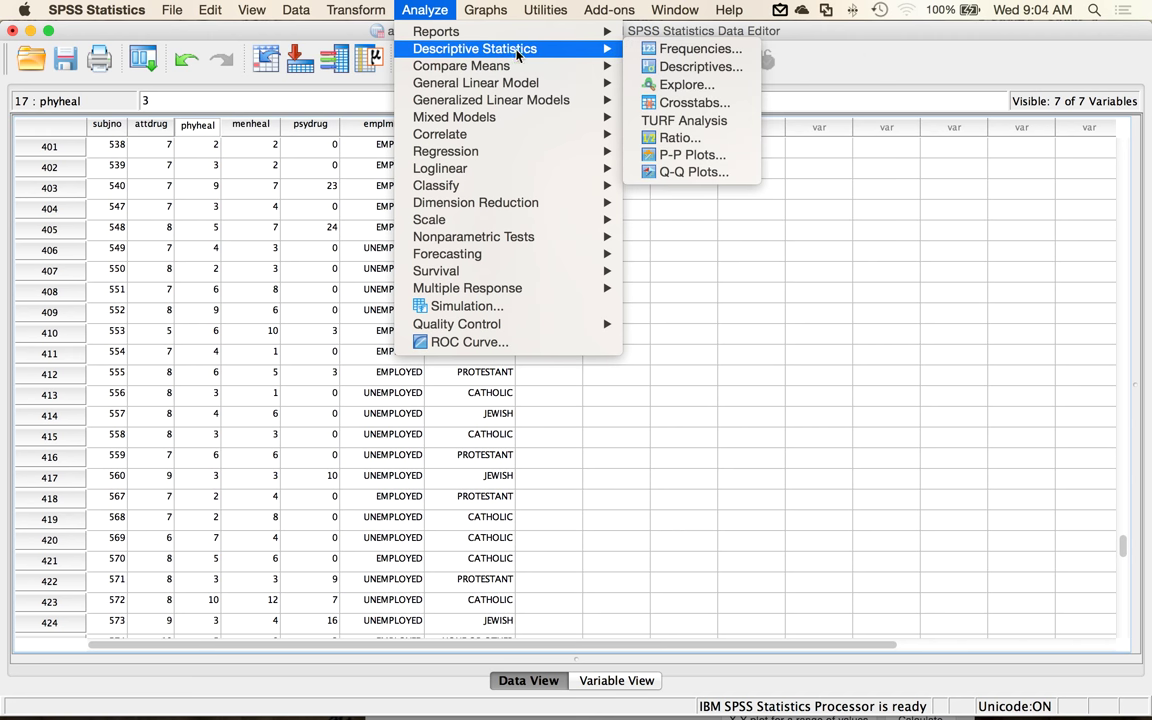
{"action": "left_click", "coordinate": [666, 48]}
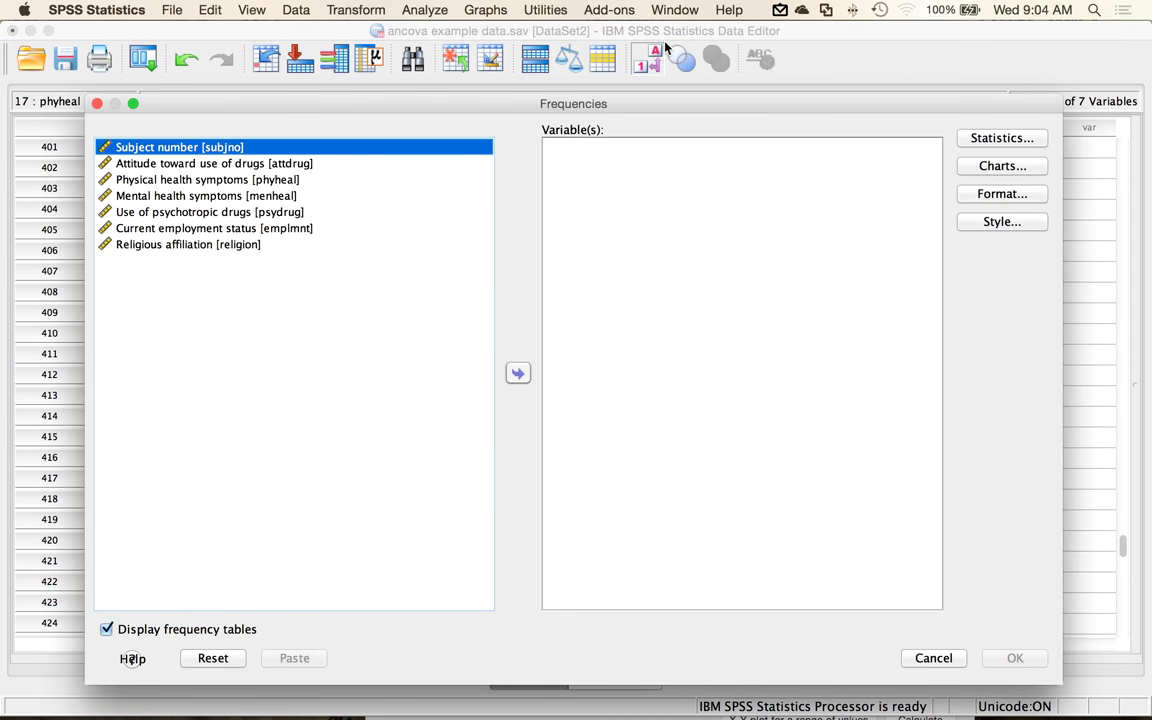
{"action": "double_click", "coordinate": [295, 165]}
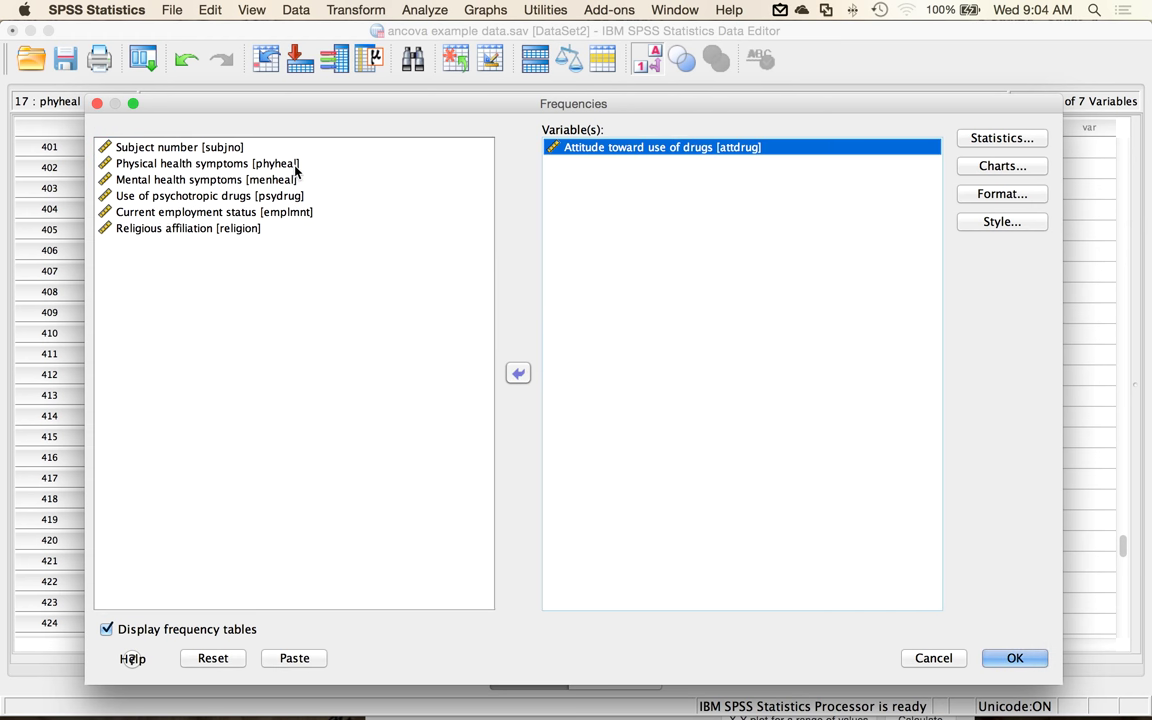
{"action": "double_click", "coordinate": [295, 165]}
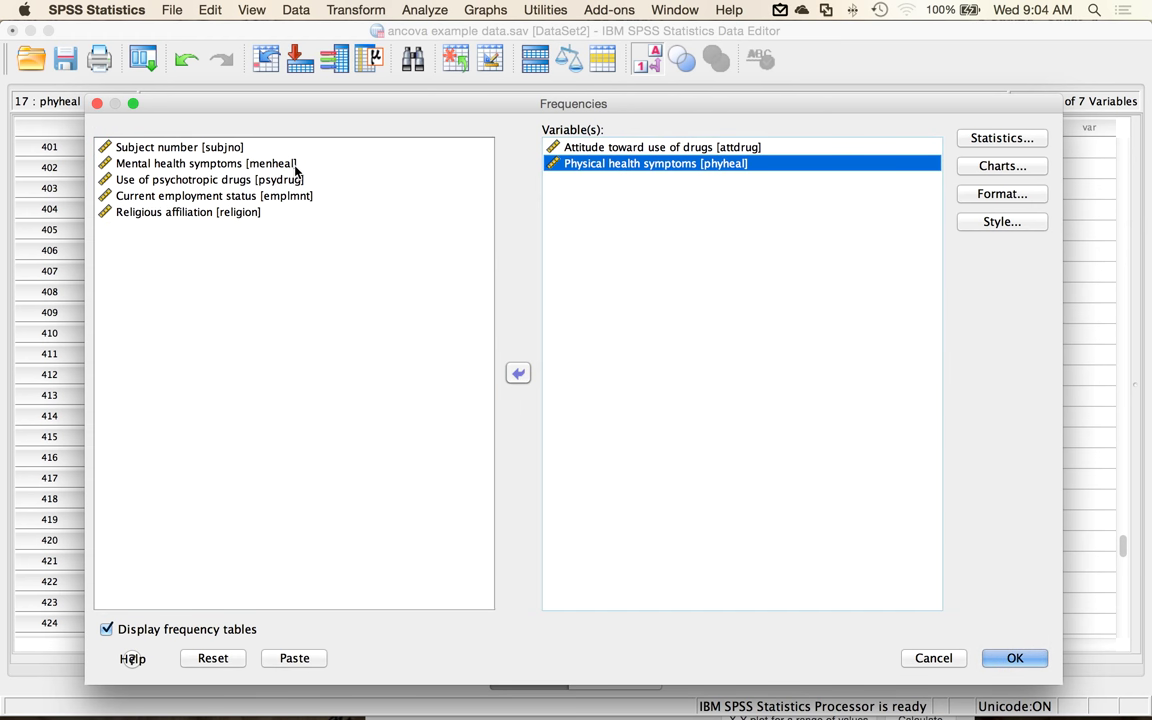
{"action": "left_click", "coordinate": [265, 198]}
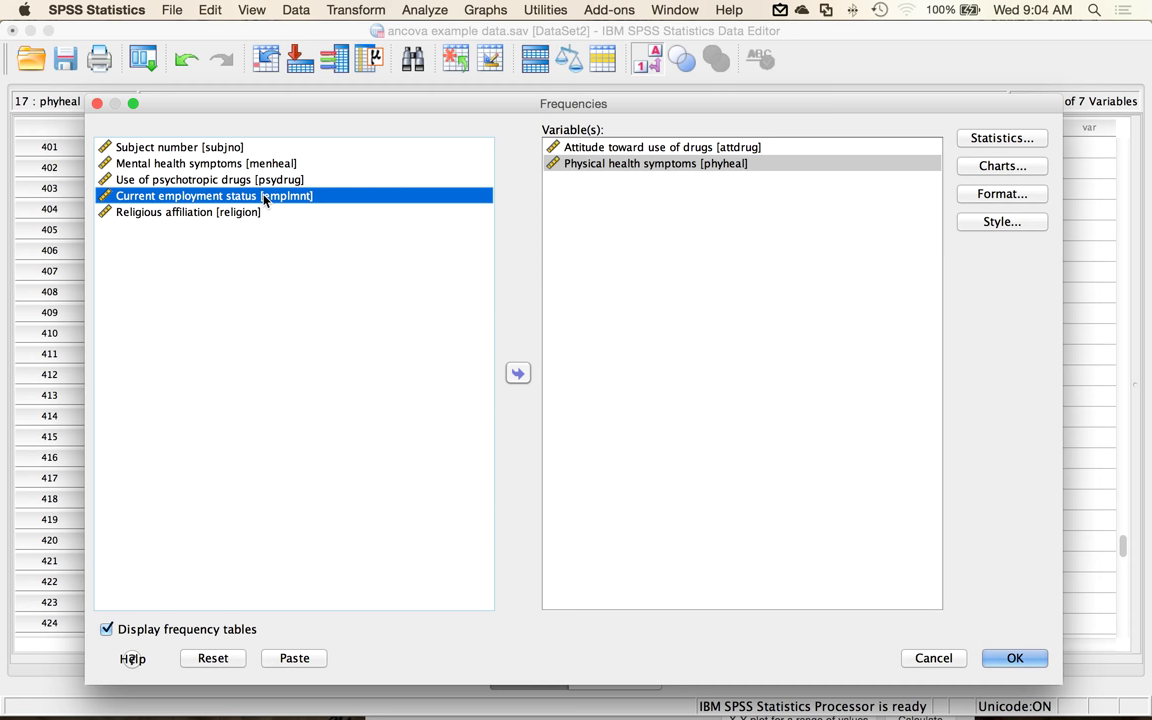
{"action": "left_click", "coordinate": [245, 213], "text": "shift"}
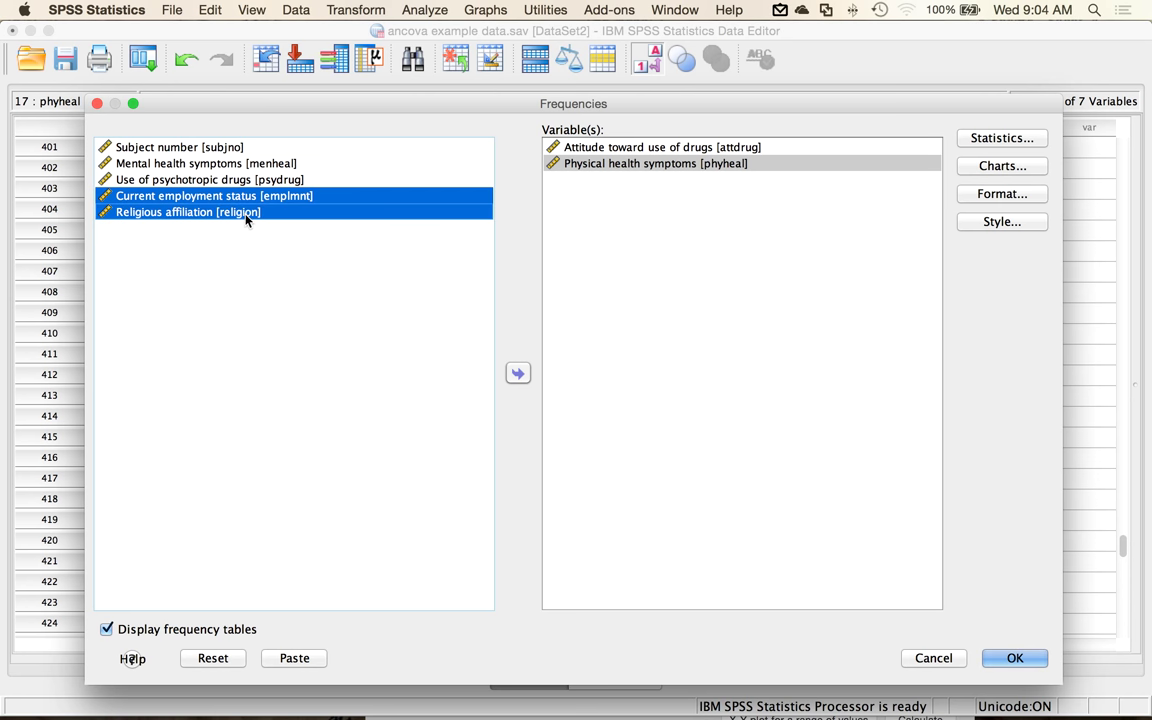
{"action": "left_click", "coordinate": [517, 374]}
Request mean, standard deviation, minimum, maximum, skewness and kurtosis without frequency tables, and run the Frequencies analysis
{"action": "left_click", "coordinate": [1008, 141]}
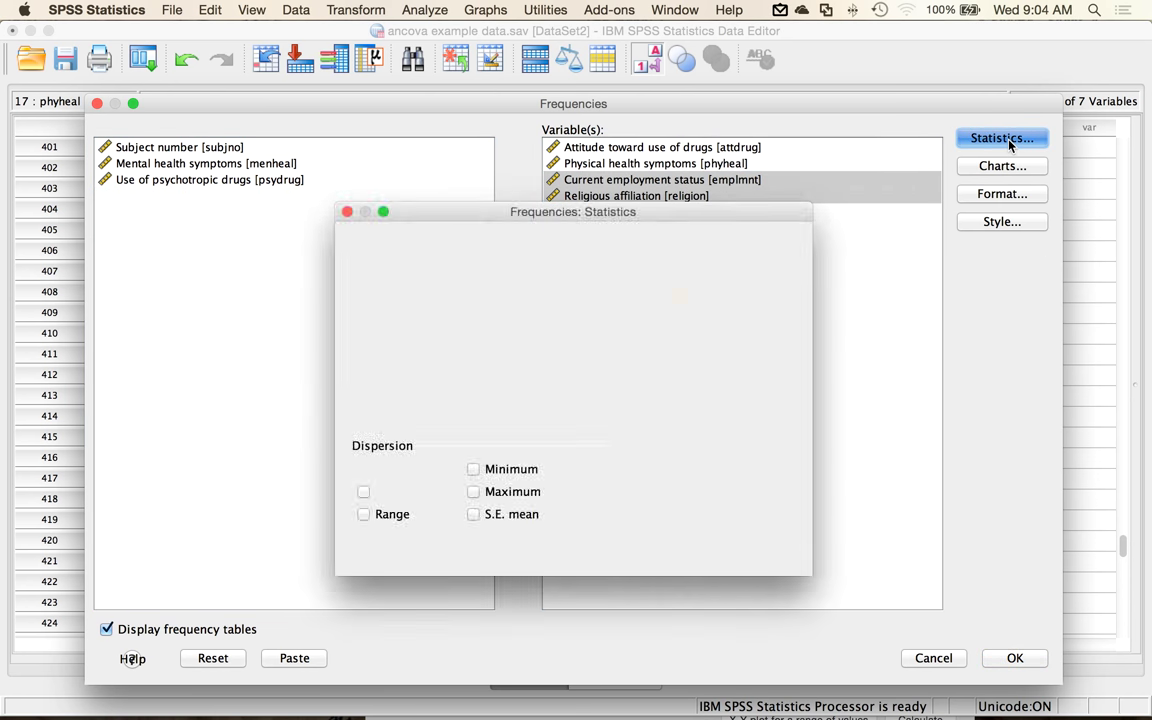
{"action": "left_click", "coordinate": [414, 347]}
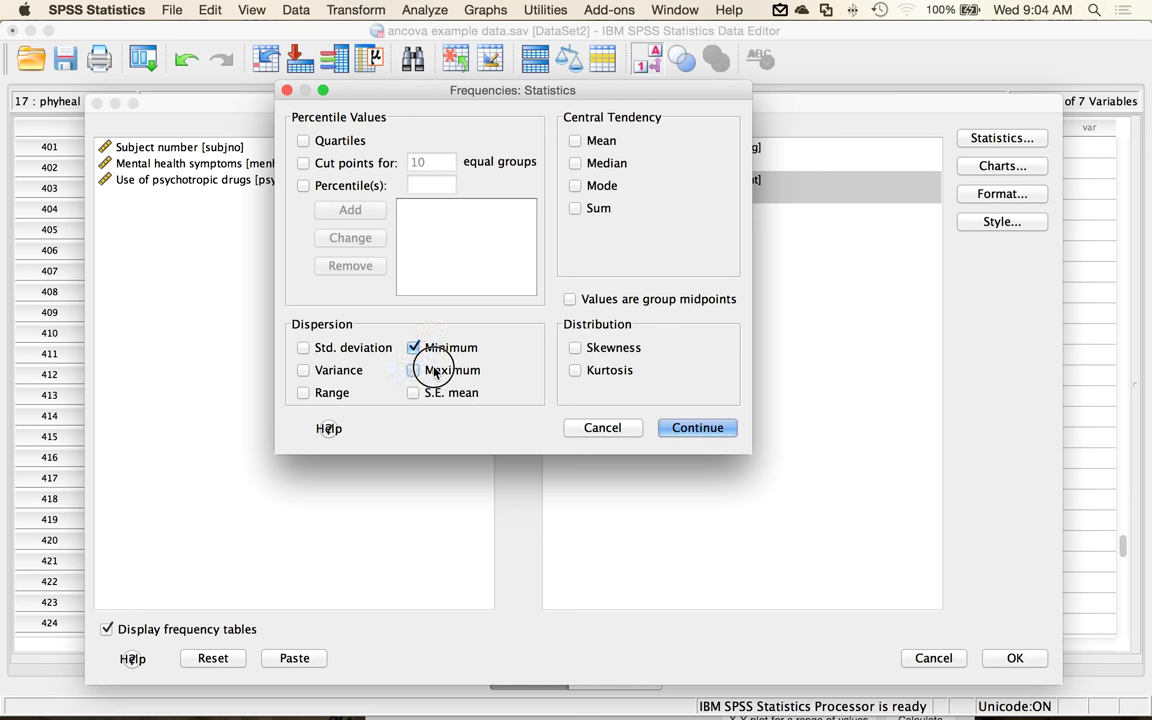
{"action": "left_click", "coordinate": [434, 371]}
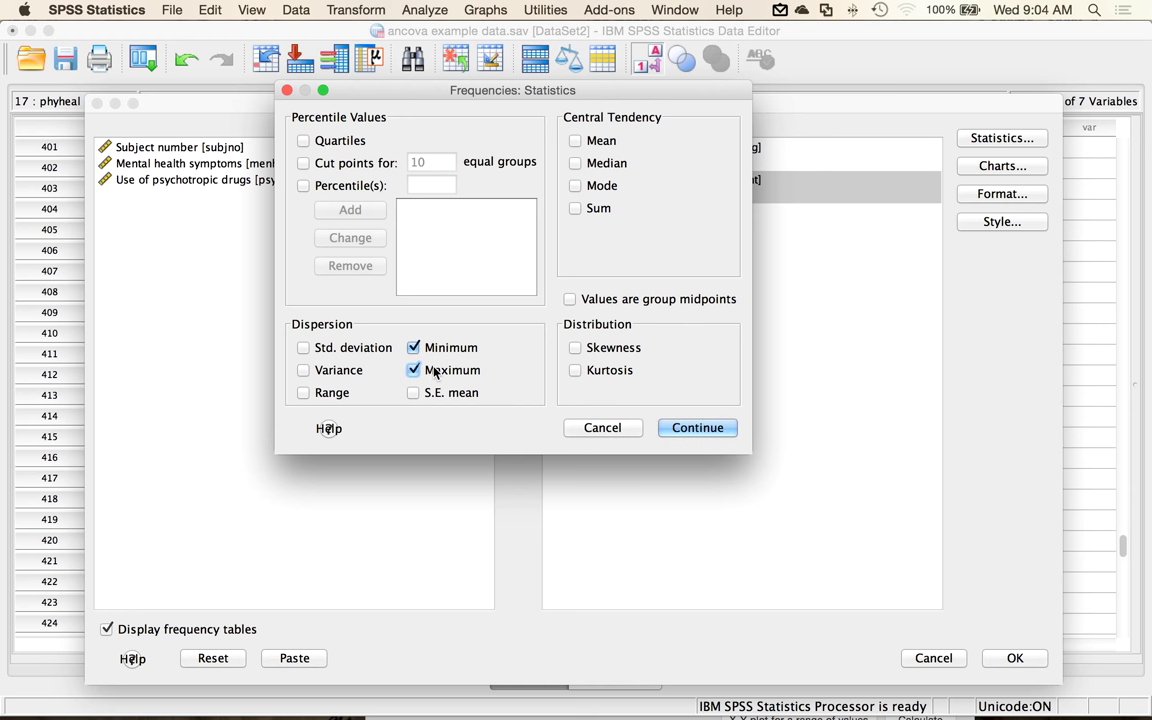
{"action": "left_click", "coordinate": [599, 145]}
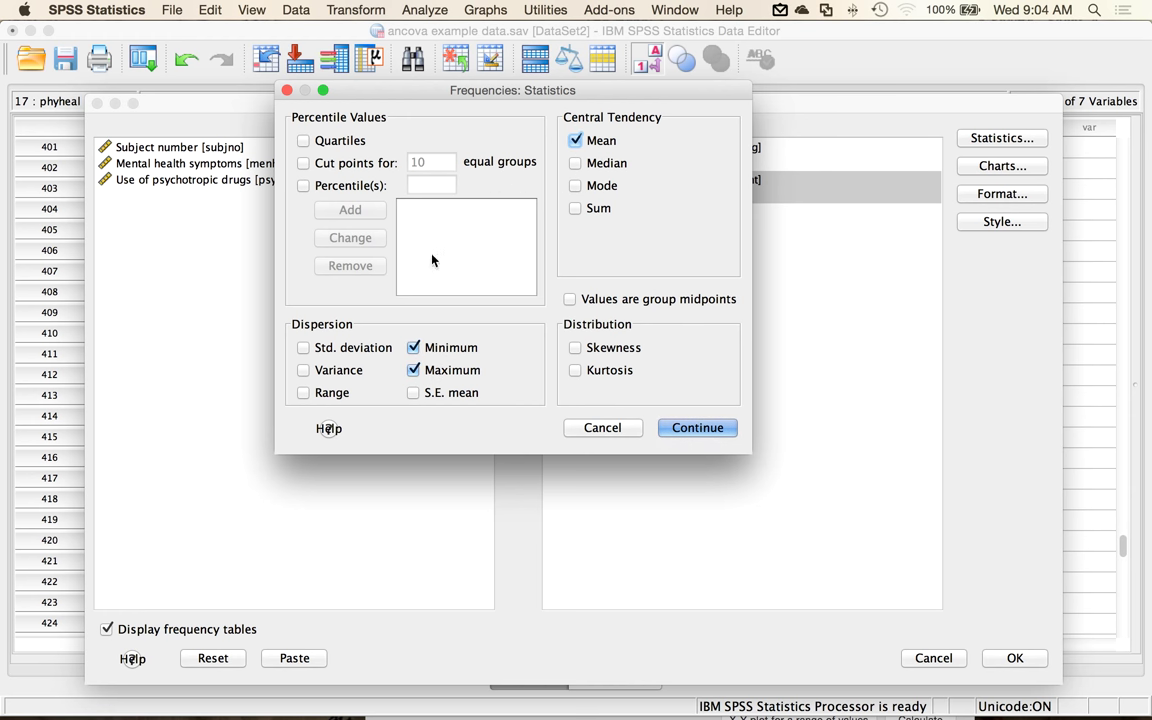
{"action": "left_click", "coordinate": [337, 350]}
{"action": "left_click", "coordinate": [584, 350]}
{"action": "left_click", "coordinate": [598, 371]}
{"action": "left_click", "coordinate": [686, 428]}
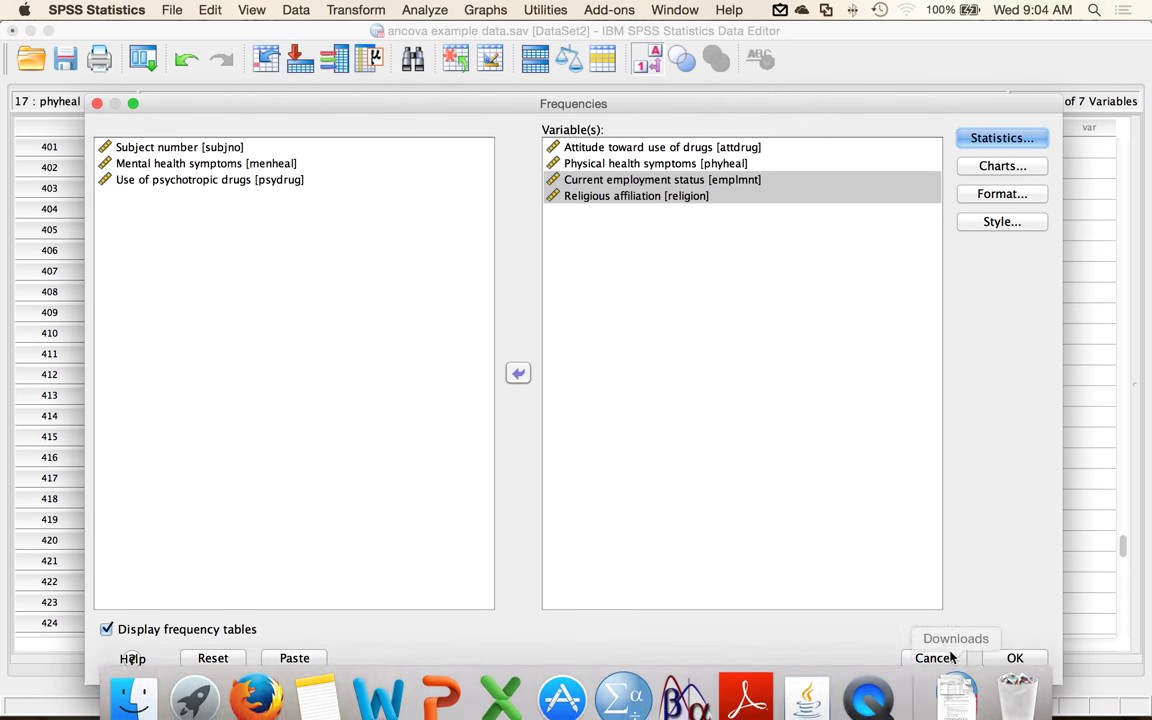
{"action": "left_click", "coordinate": [146, 628]}
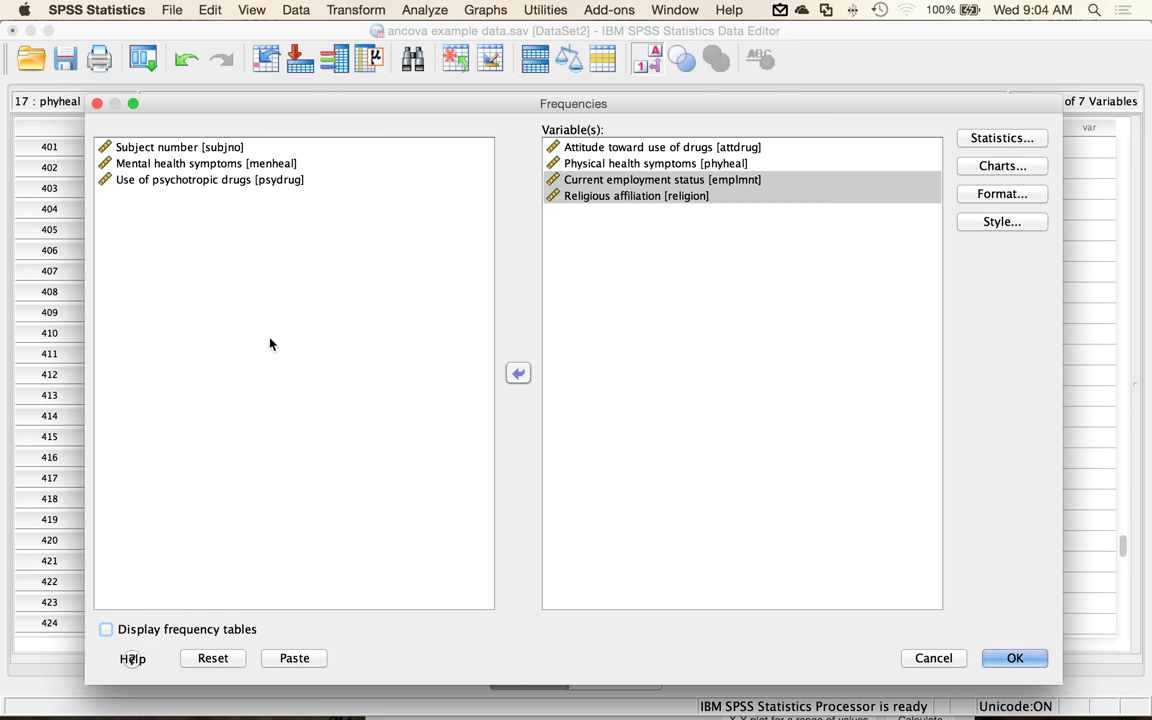
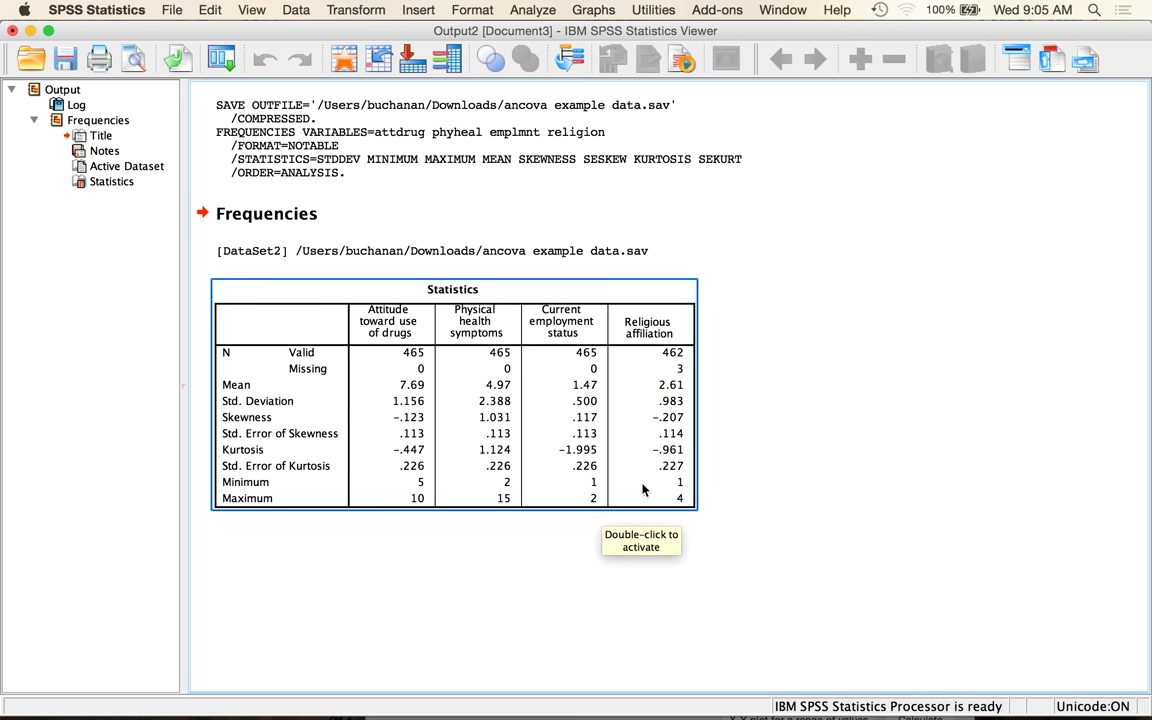
Examine the Statistics table for out-of-range minimum and maximum values, implausible means and standard deviations, and missing cases
{"action": "left_click", "coordinate": [645, 593]}
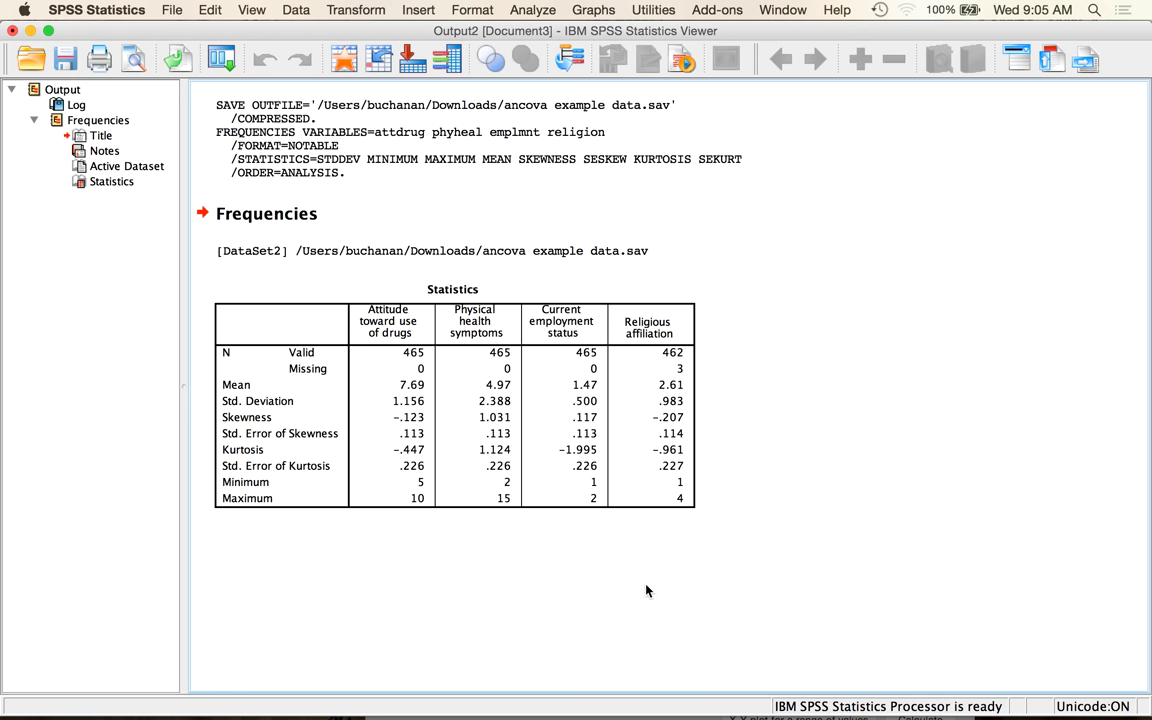
{"action": "left_click", "coordinate": [505, 443]}
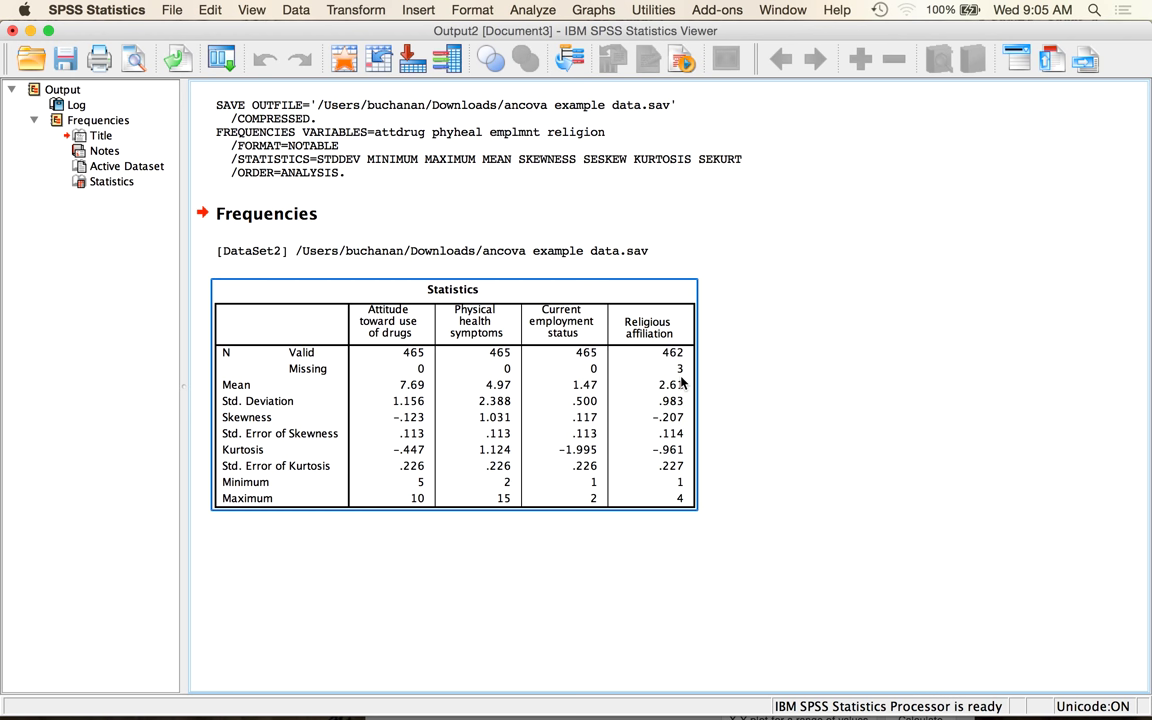
{"action": "left_click", "coordinate": [712, 205]}
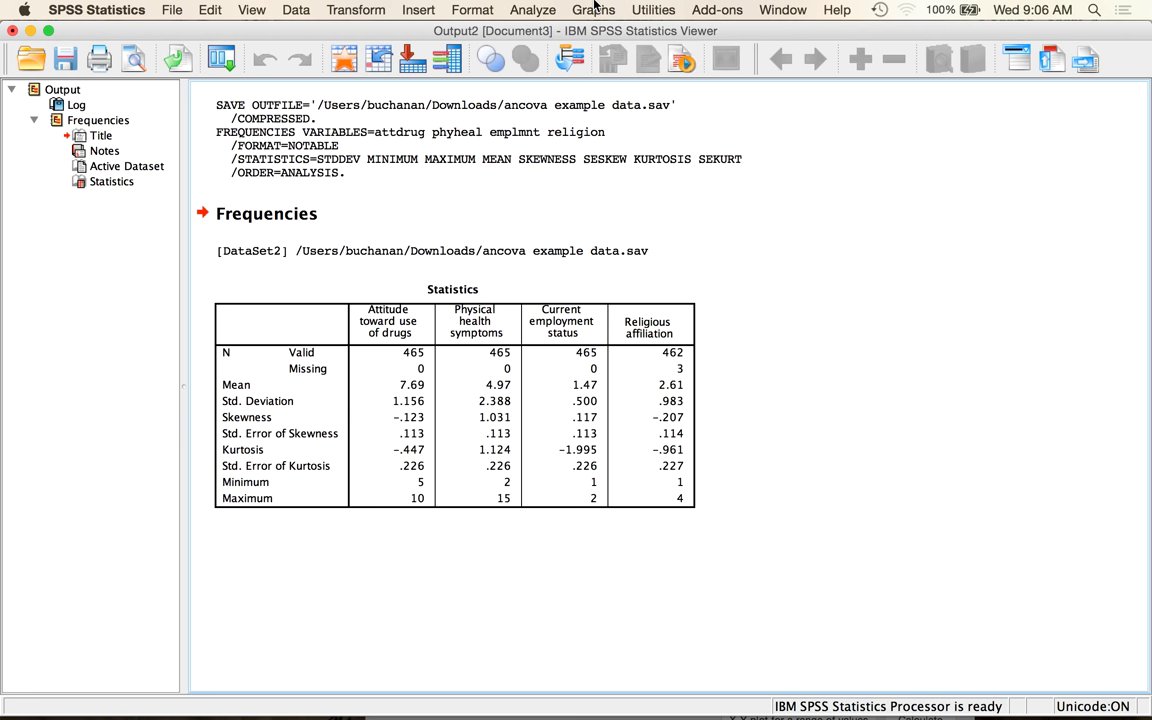
Run Descriptives on attdrug and phyheal, saving their standardized values as variables
{"action": "left_click", "coordinate": [538, 10]}
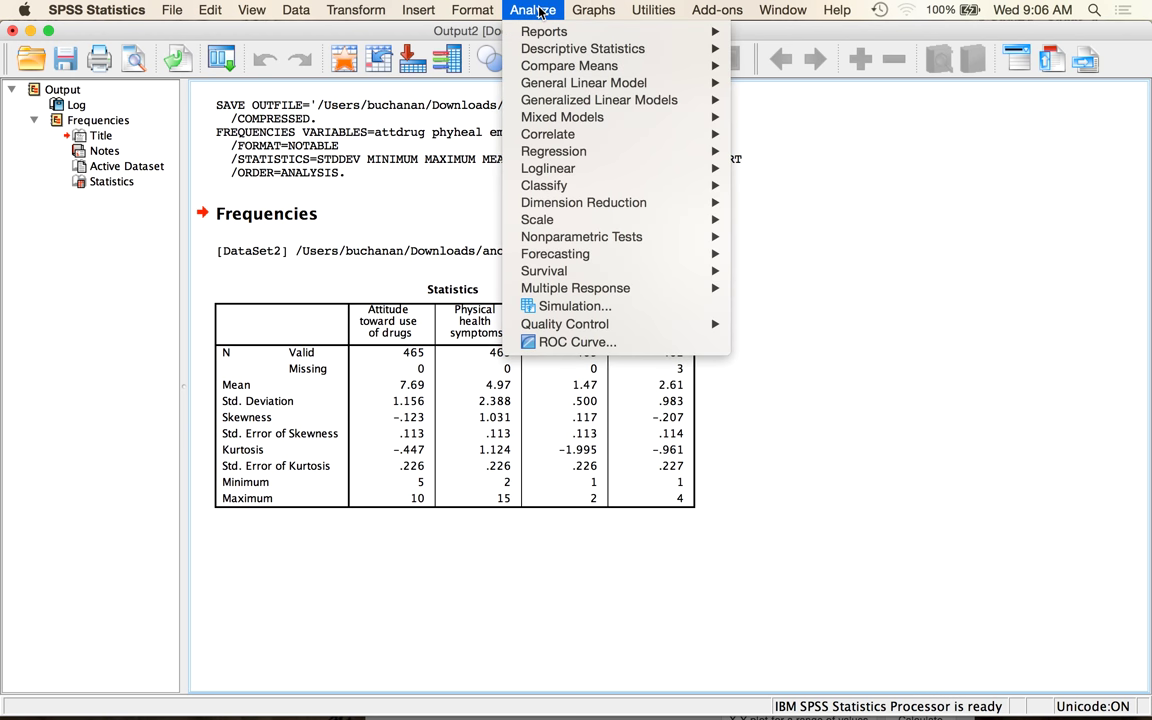
{"action": "mouse_move", "coordinate": [730, 49]}
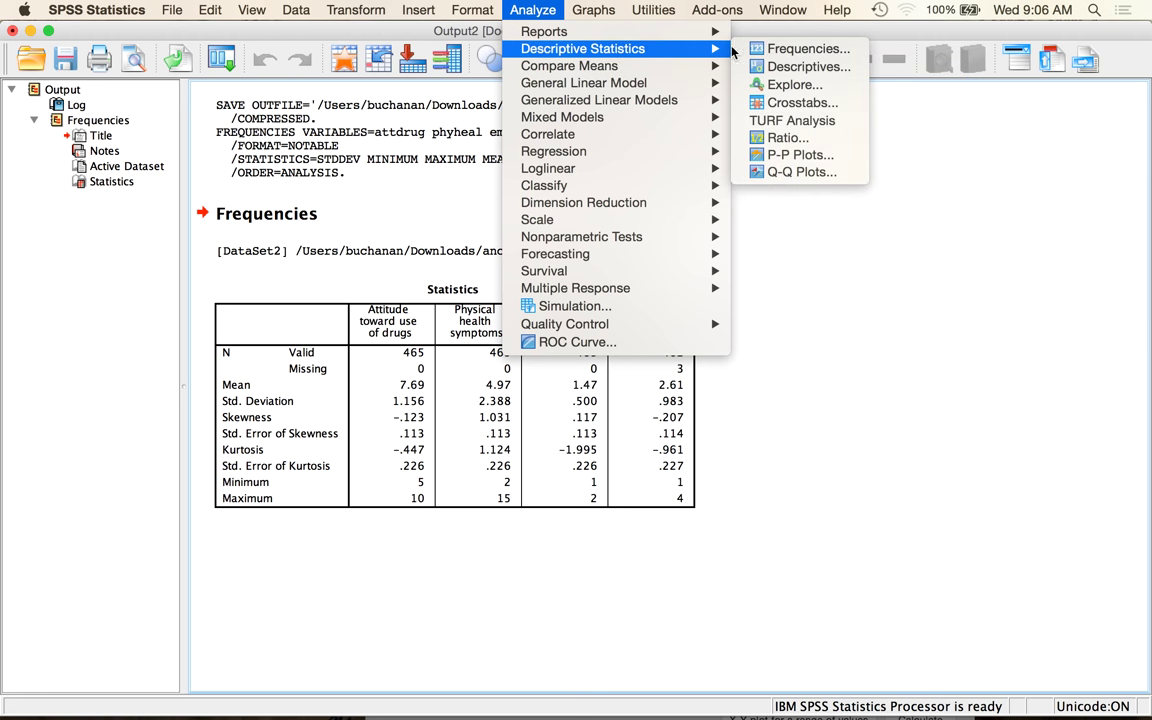
{"action": "left_click", "coordinate": [786, 67]}
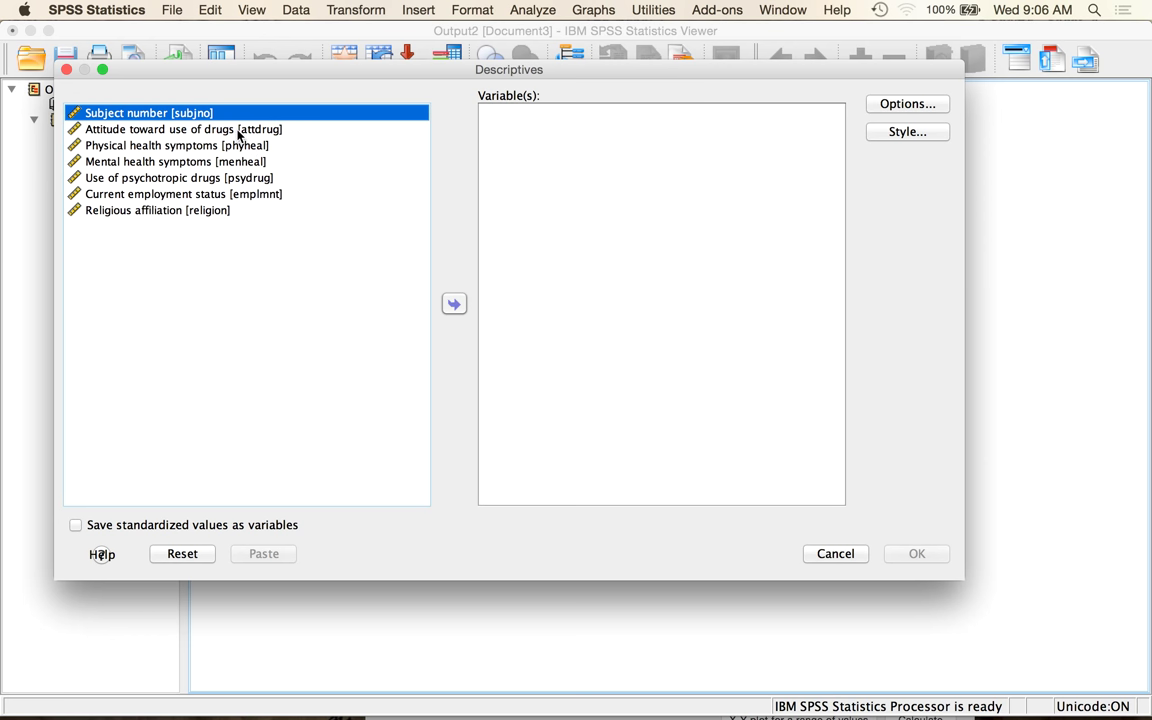
{"action": "double_click", "coordinate": [238, 129]}
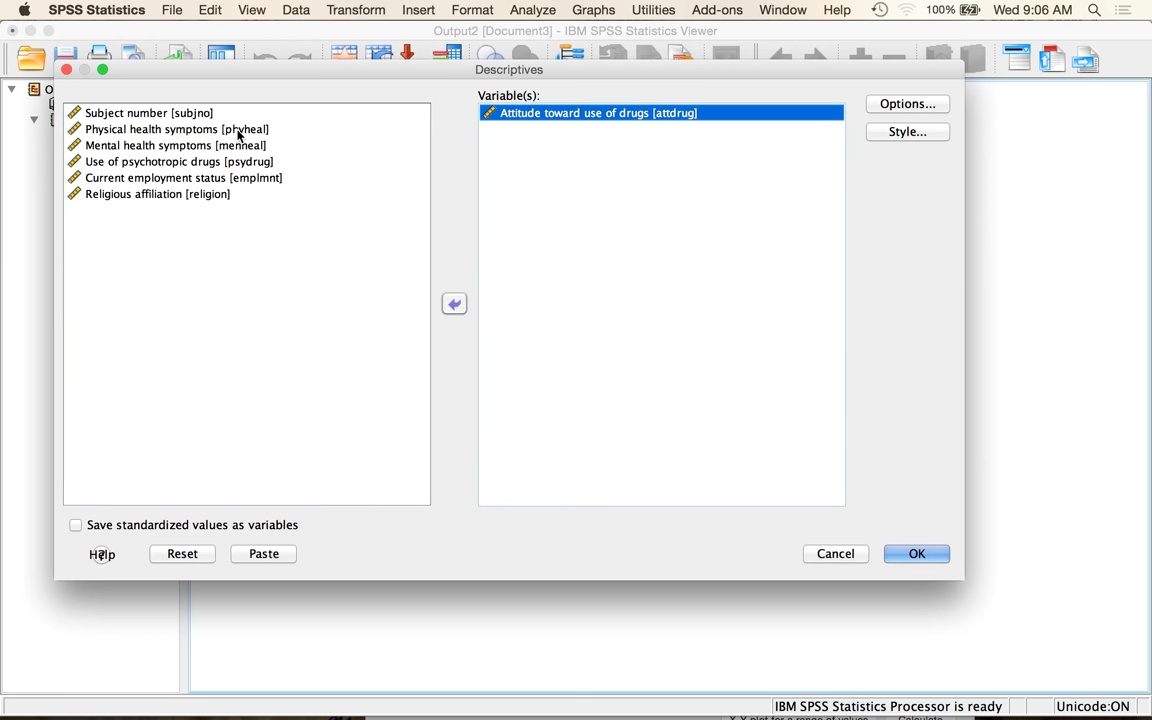
{"action": "double_click", "coordinate": [238, 131]}
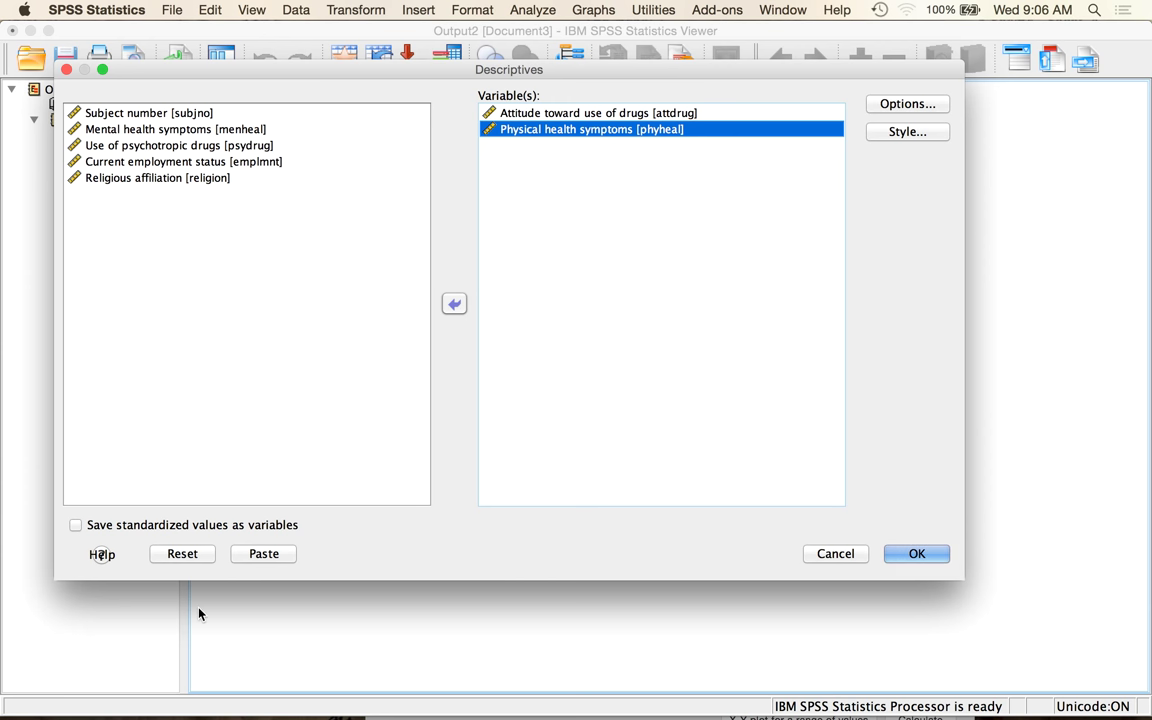
{"action": "left_click", "coordinate": [190, 525]}
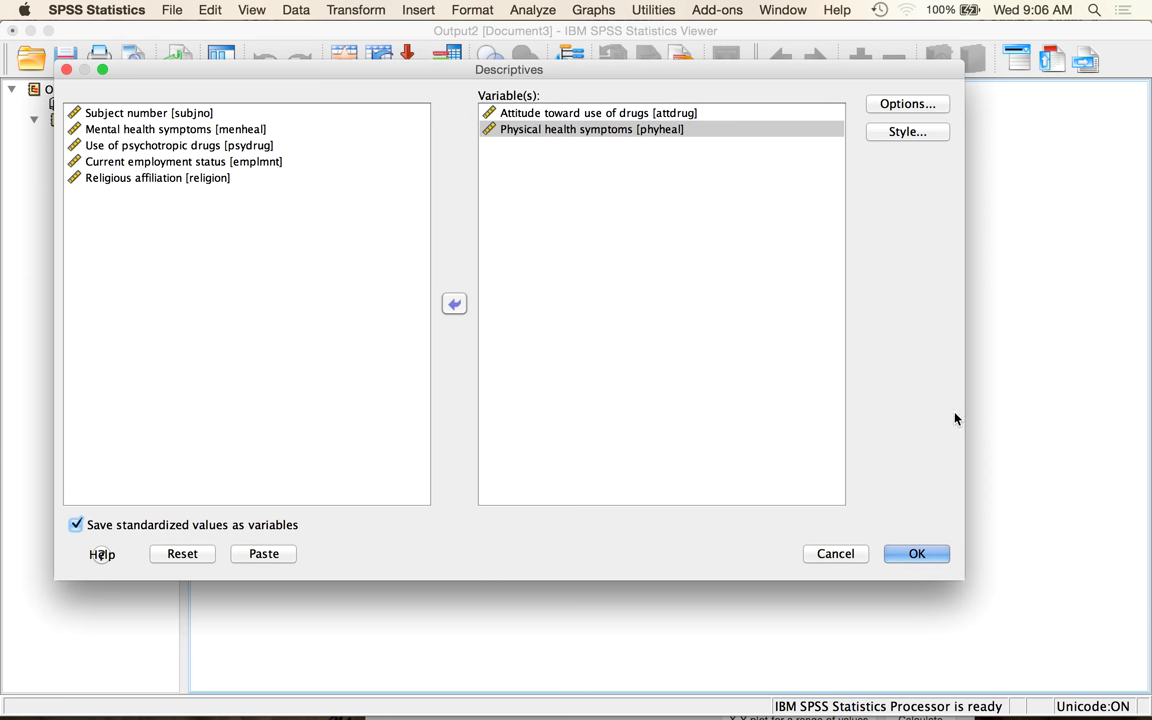
{"action": "left_click", "coordinate": [908, 556]}
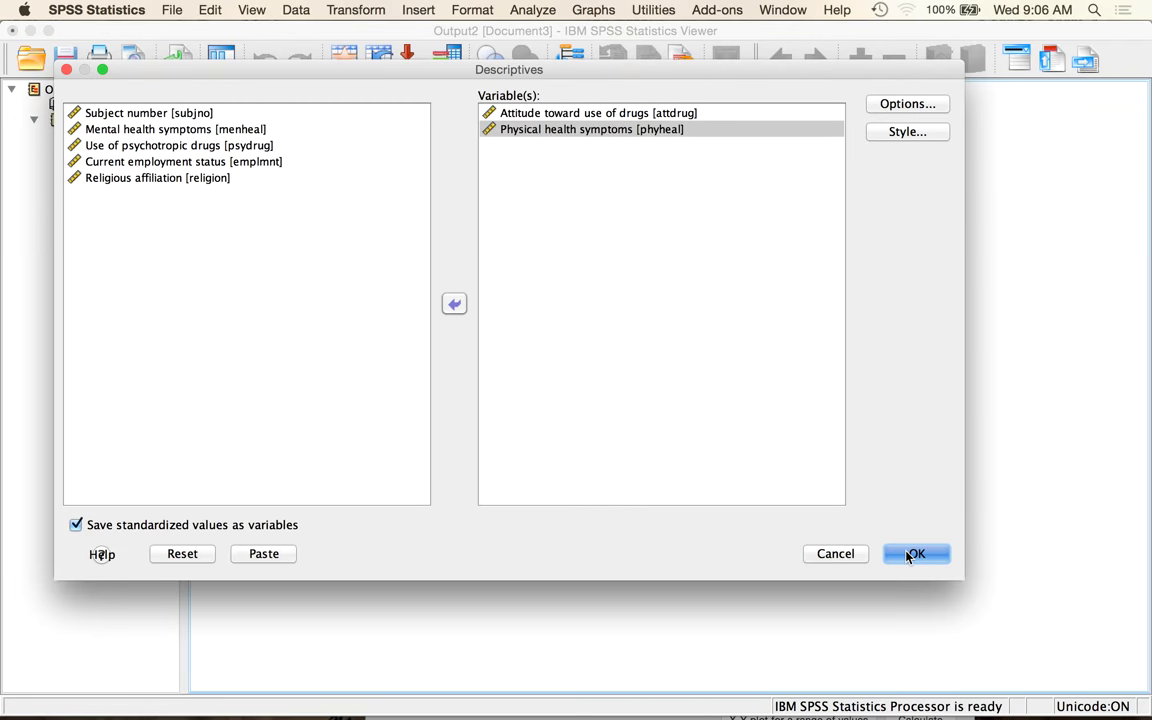
{"action": "left_click", "coordinate": [908, 556]}
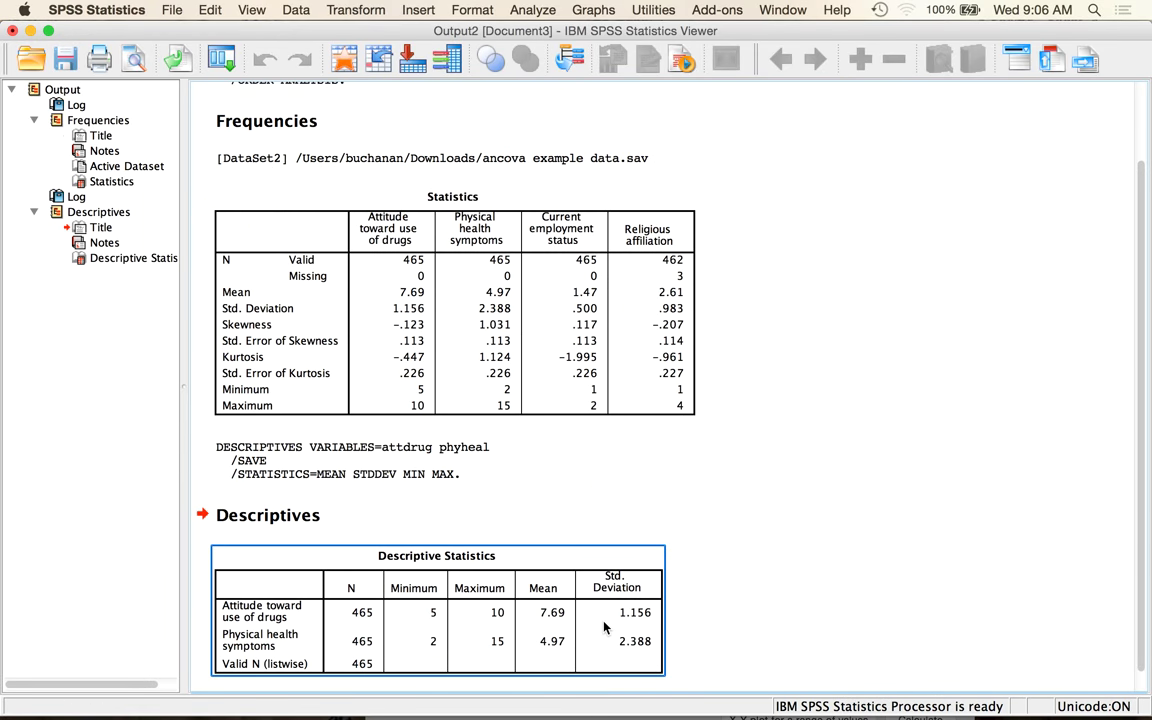
Return to the data set and sort the cases by Zattdrug in ascending and again in descending order to check for extreme z-scores
{"action": "left_click", "coordinate": [340, 66]}
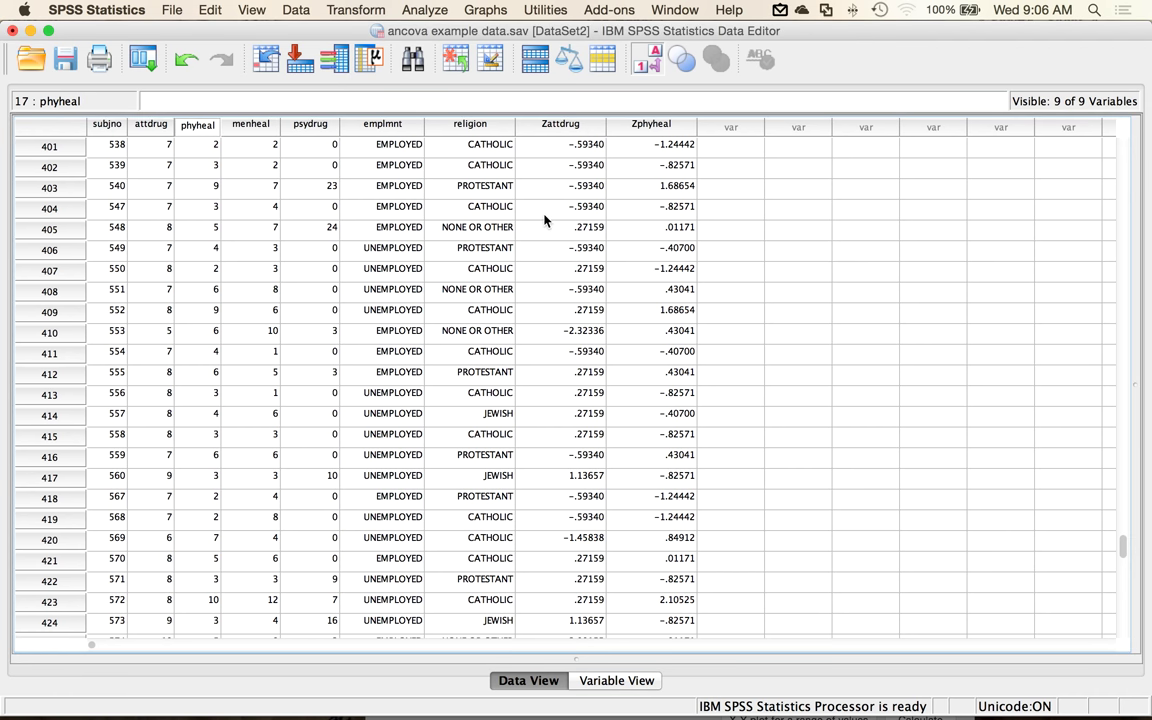
{"action": "right_click", "coordinate": [530, 127]}
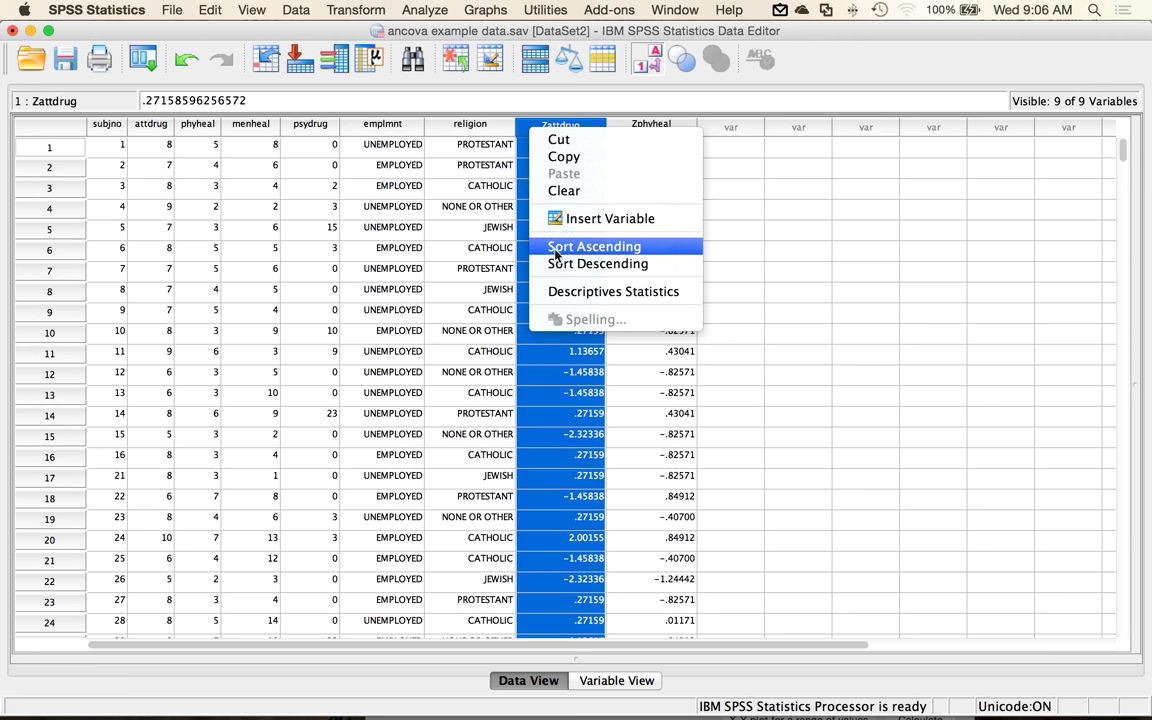
{"action": "left_click", "coordinate": [594, 246]}
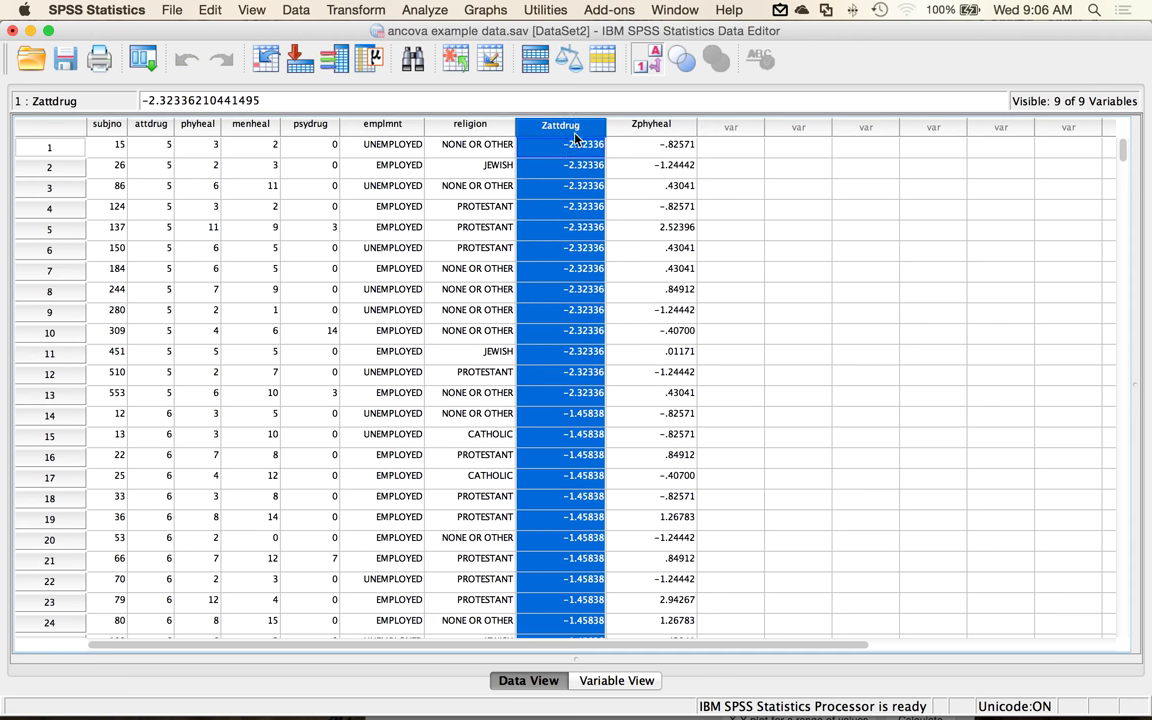
{"action": "right_click", "coordinate": [522, 124]}
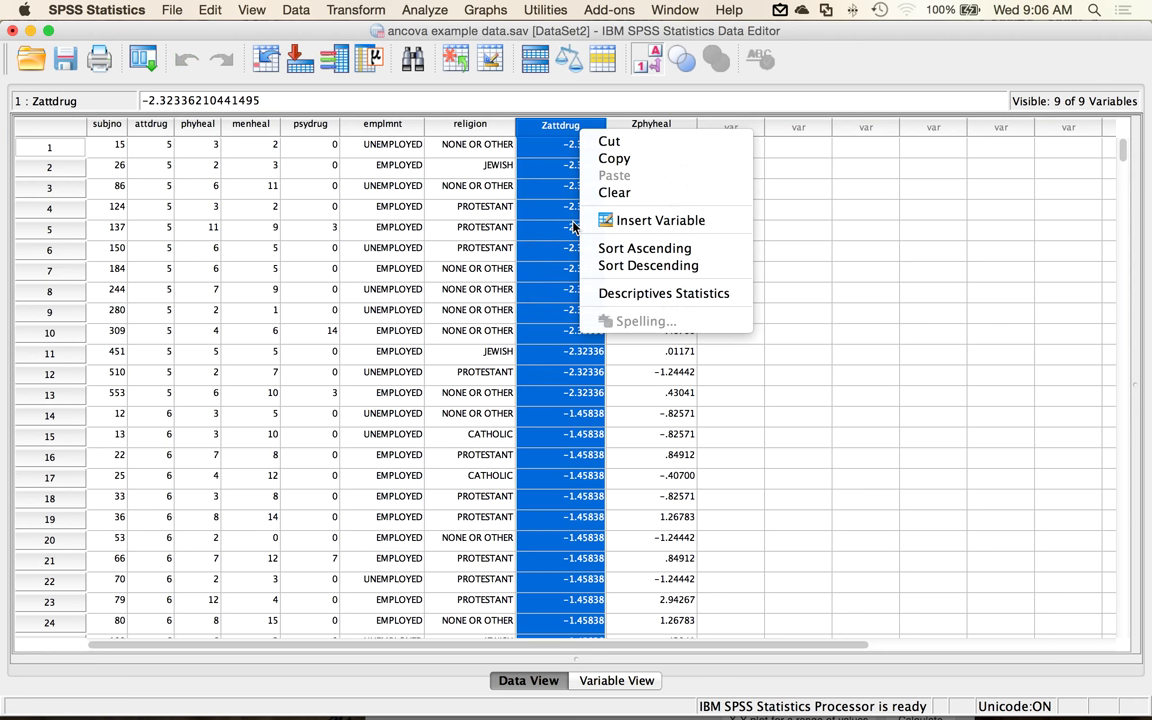
{"action": "left_click", "coordinate": [600, 266]}
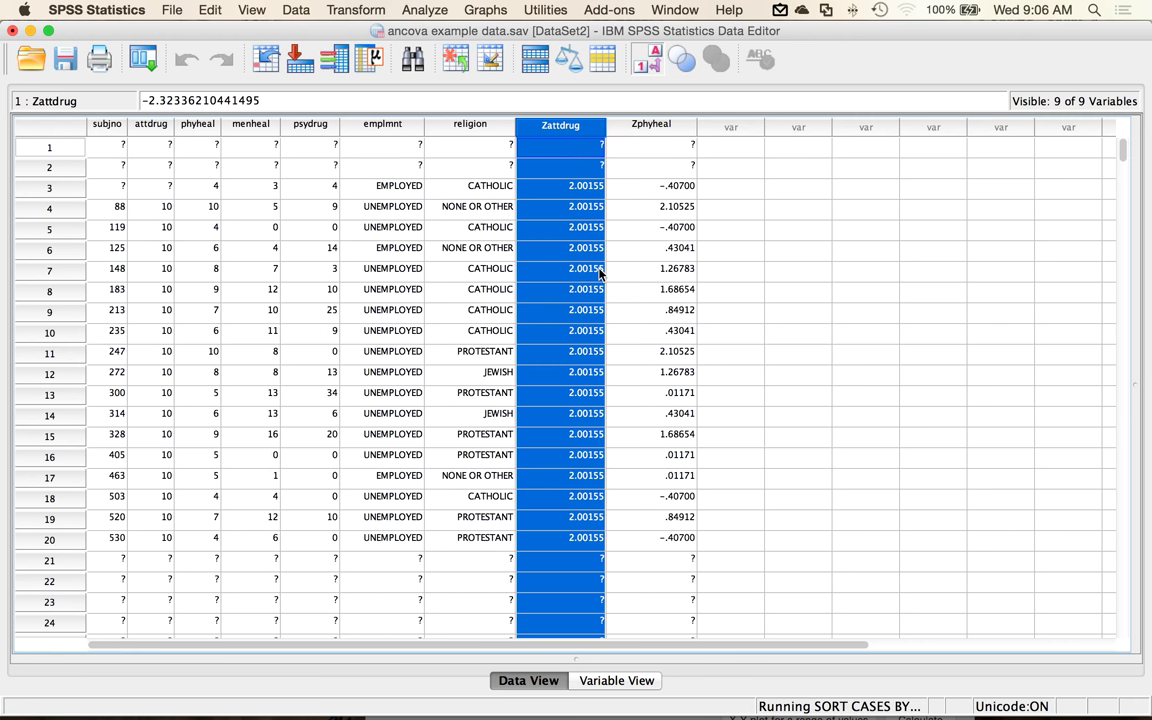
Sort the cases by Zphyheal in ascending and again in descending order, and locate the last case with a z-score above 3
{"action": "right_click", "coordinate": [651, 128]}
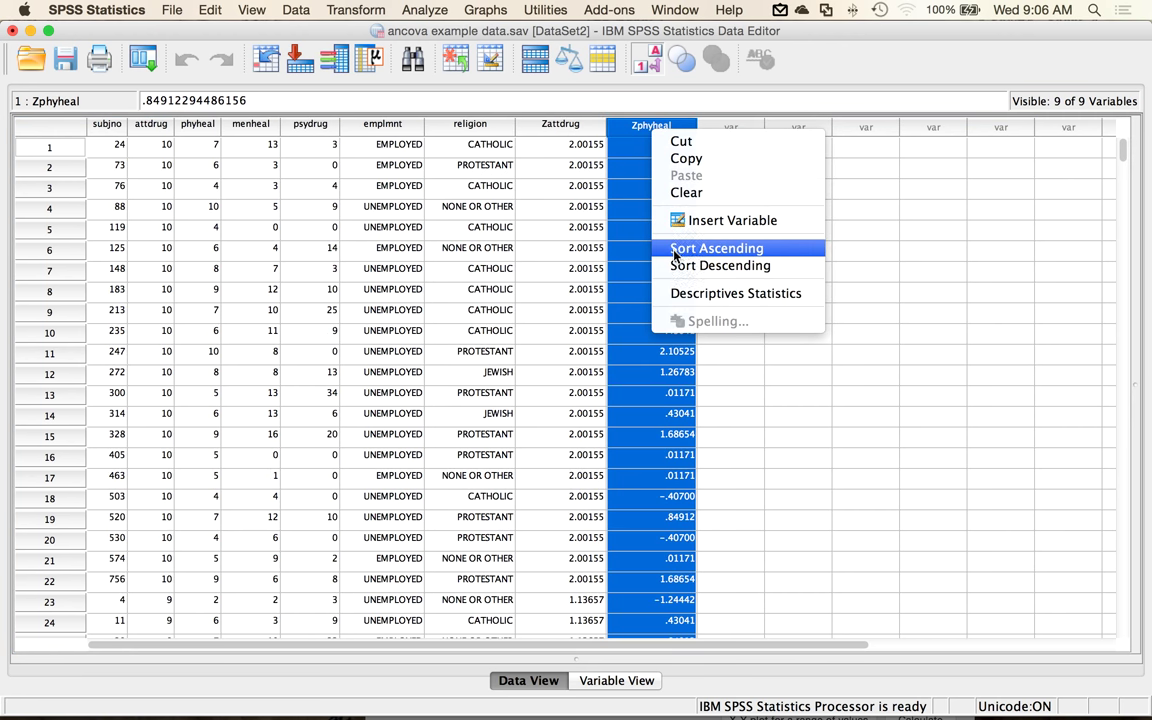
{"action": "left_click", "coordinate": [677, 247]}
{"action": "right_click", "coordinate": [676, 127]}
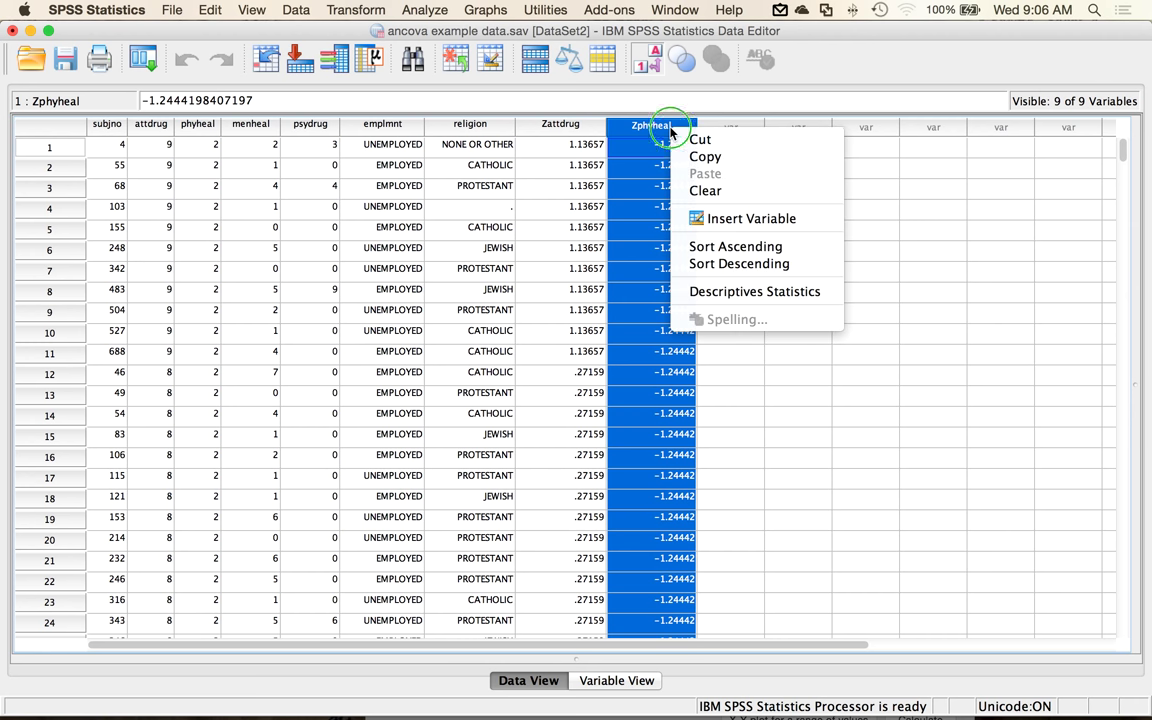
{"action": "left_click", "coordinate": [688, 264]}
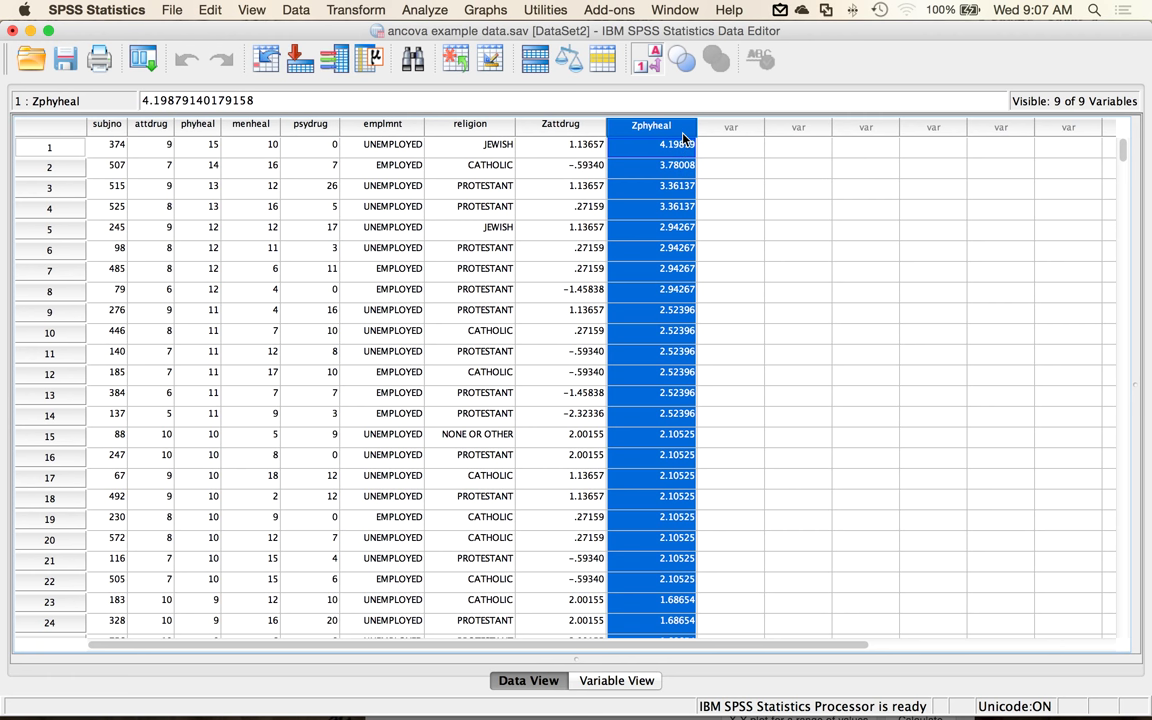
{"action": "left_click", "coordinate": [645, 206]}
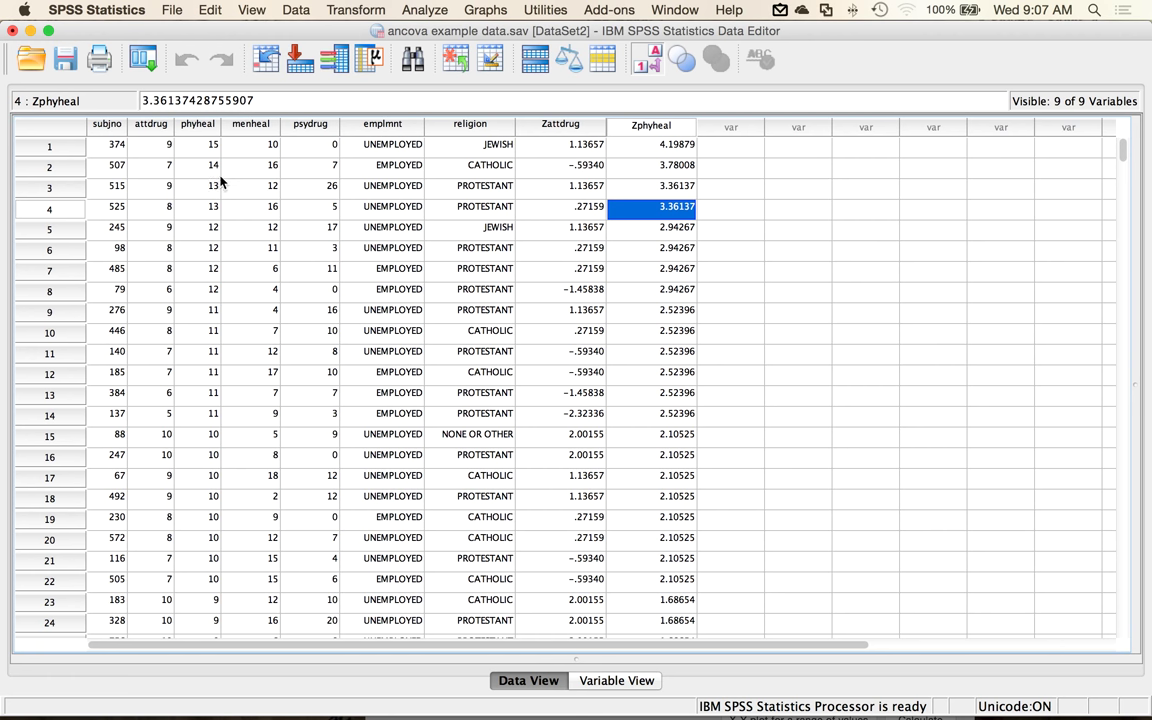
Compute a new variable named random with the numeric expression RV.CHISQ(7)
{"action": "left_click", "coordinate": [356, 10]}
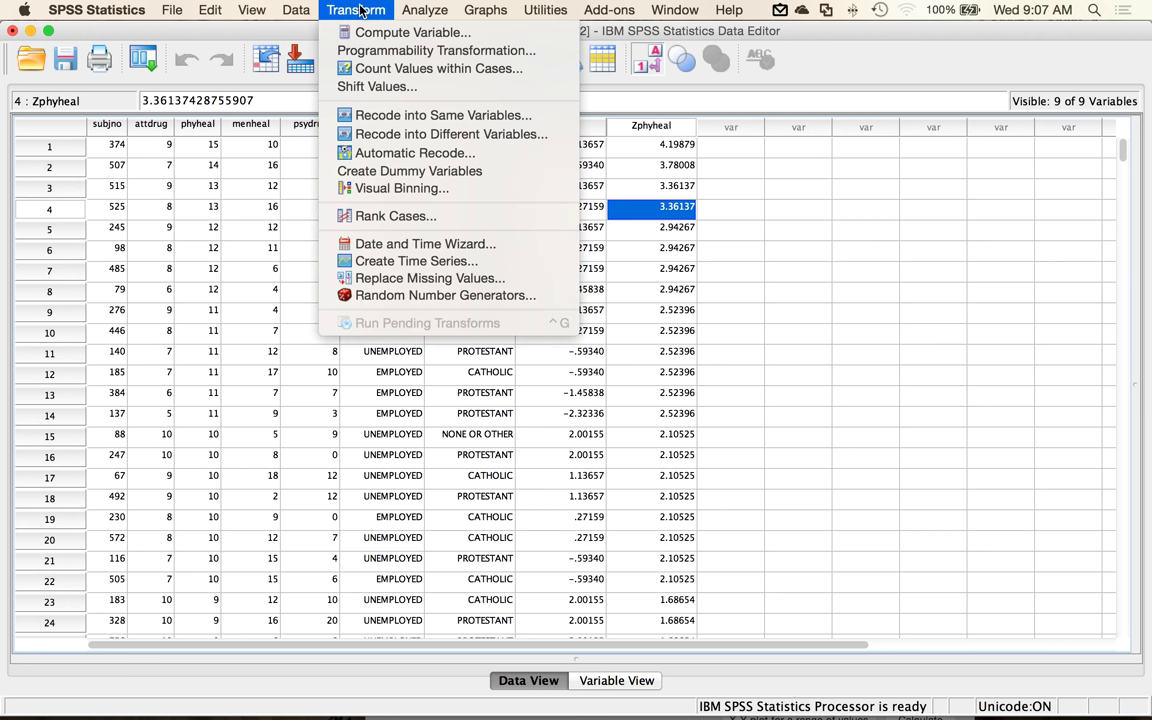
{"action": "left_click", "coordinate": [358, 32]}
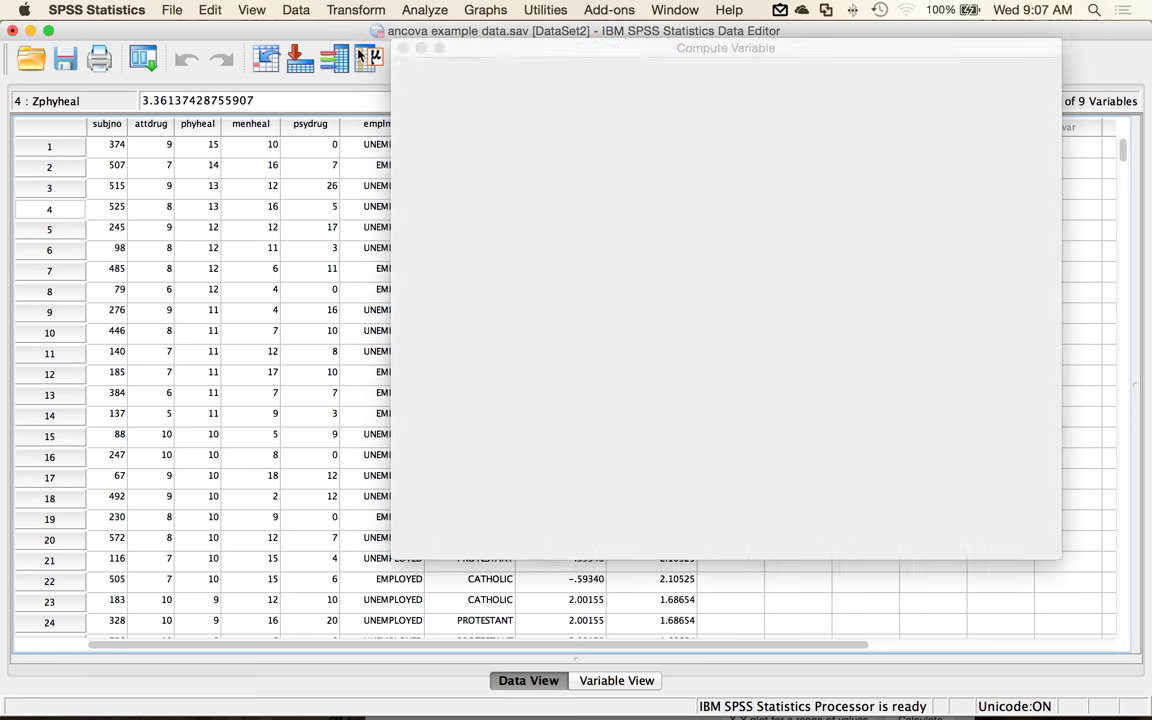
{"action": "type", "text": "random"}
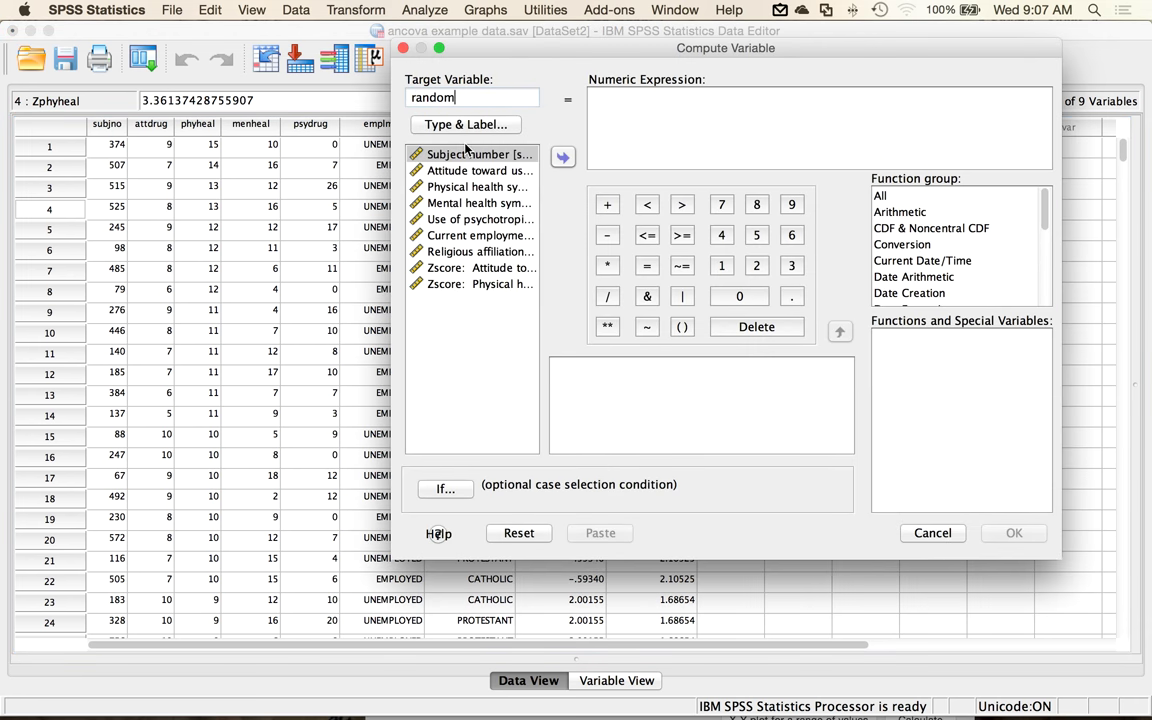
{"action": "left_click", "coordinate": [912, 260]}
{"action": "key", "text": "r"}
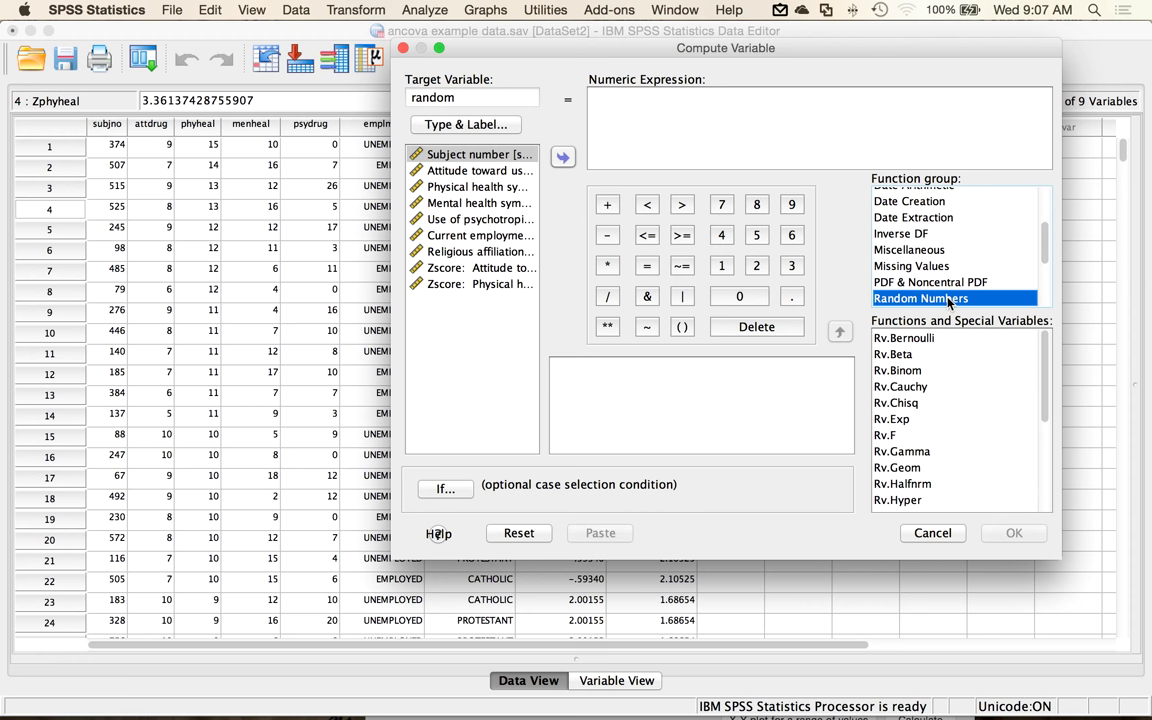
{"action": "left_click", "coordinate": [918, 402]}
{"action": "double_click", "coordinate": [920, 402]}
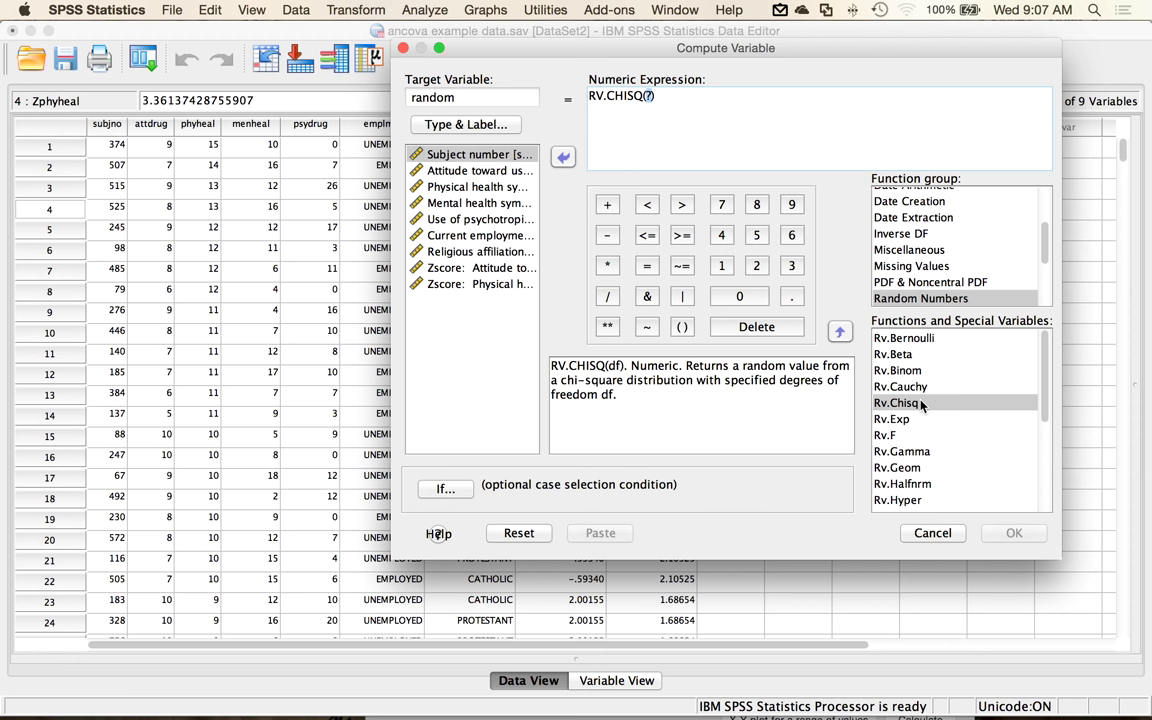
{"action": "type", "text": "7"}
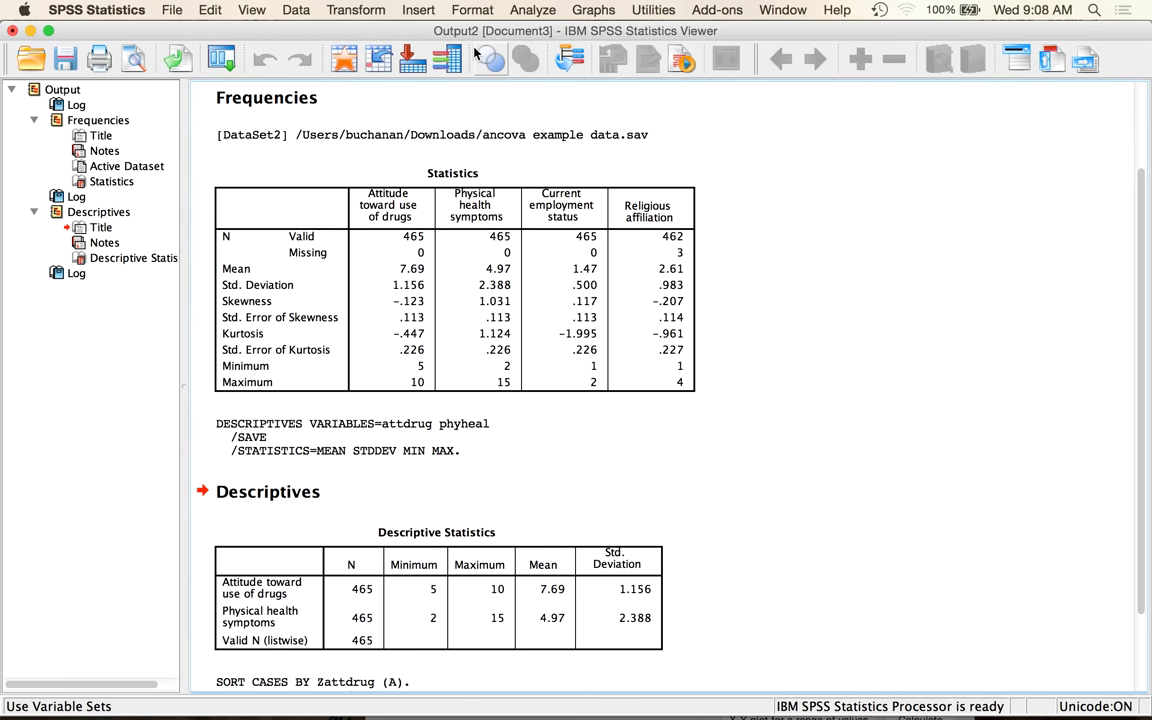
Return to the data set and set up a linear regression with random as dependent and phyheal and attdrug as independent variables
{"action": "left_click", "coordinate": [378, 59]}
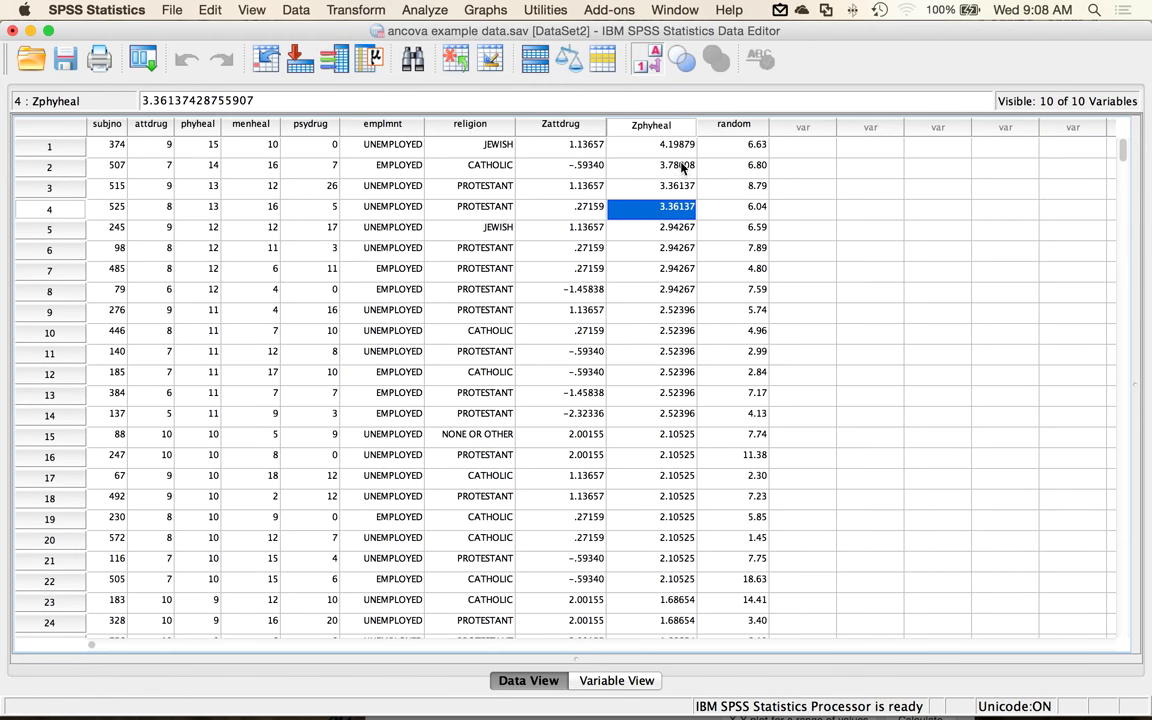
{"action": "left_click", "coordinate": [415, 10]}
{"action": "mouse_move", "coordinate": [445, 151]}
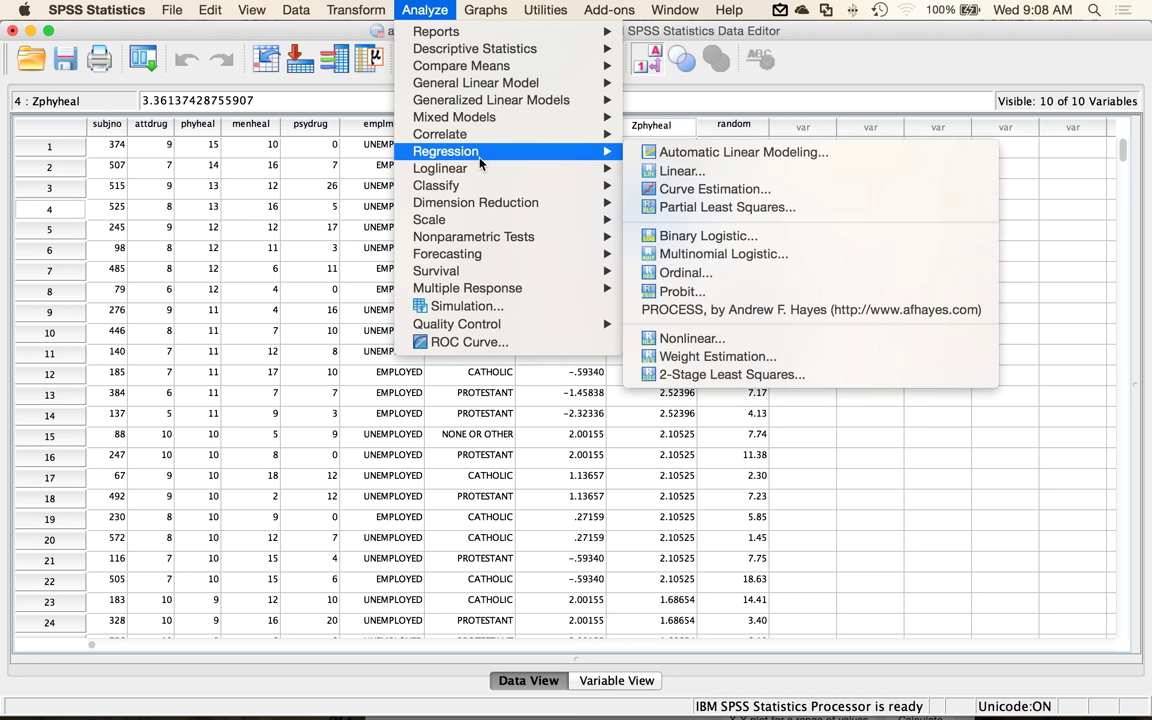
{"action": "left_click", "coordinate": [715, 178]}
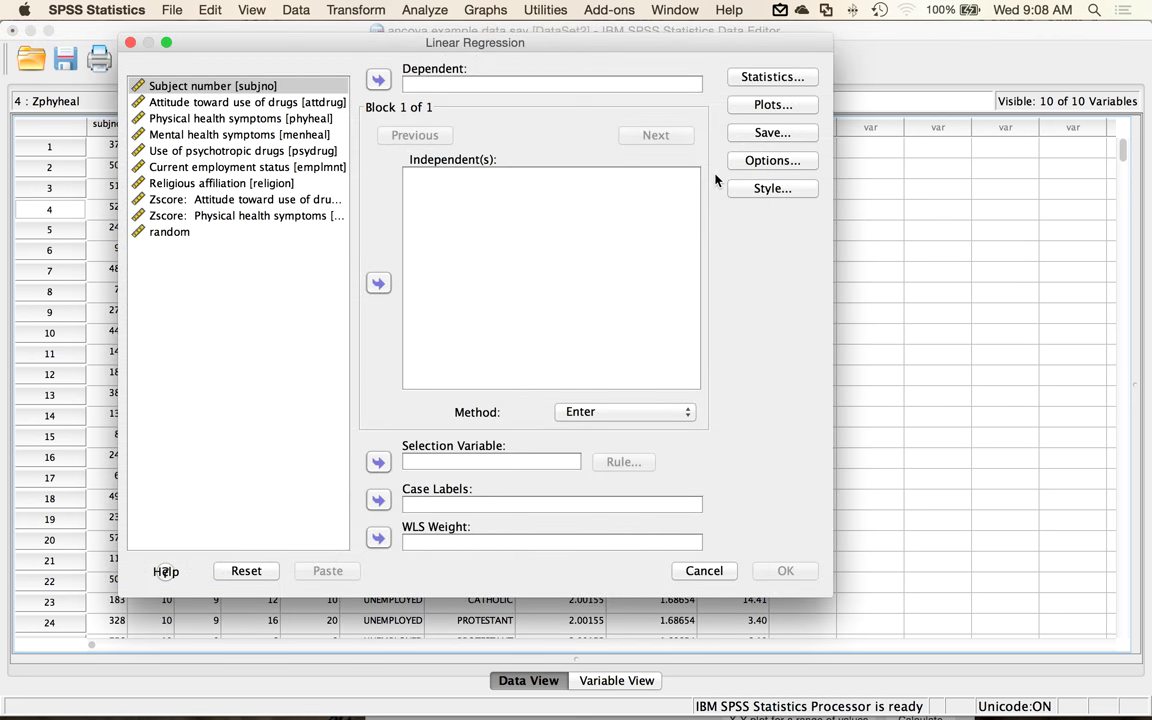
{"action": "left_click", "coordinate": [155, 235]}
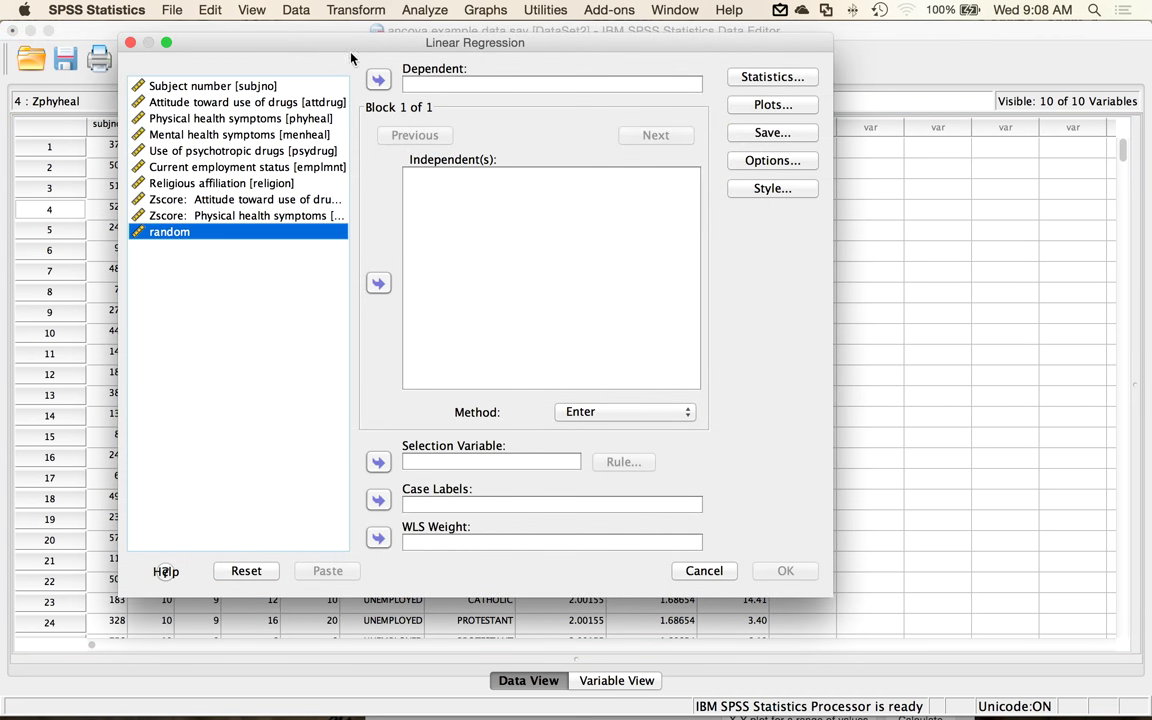
{"action": "left_click", "coordinate": [378, 80]}
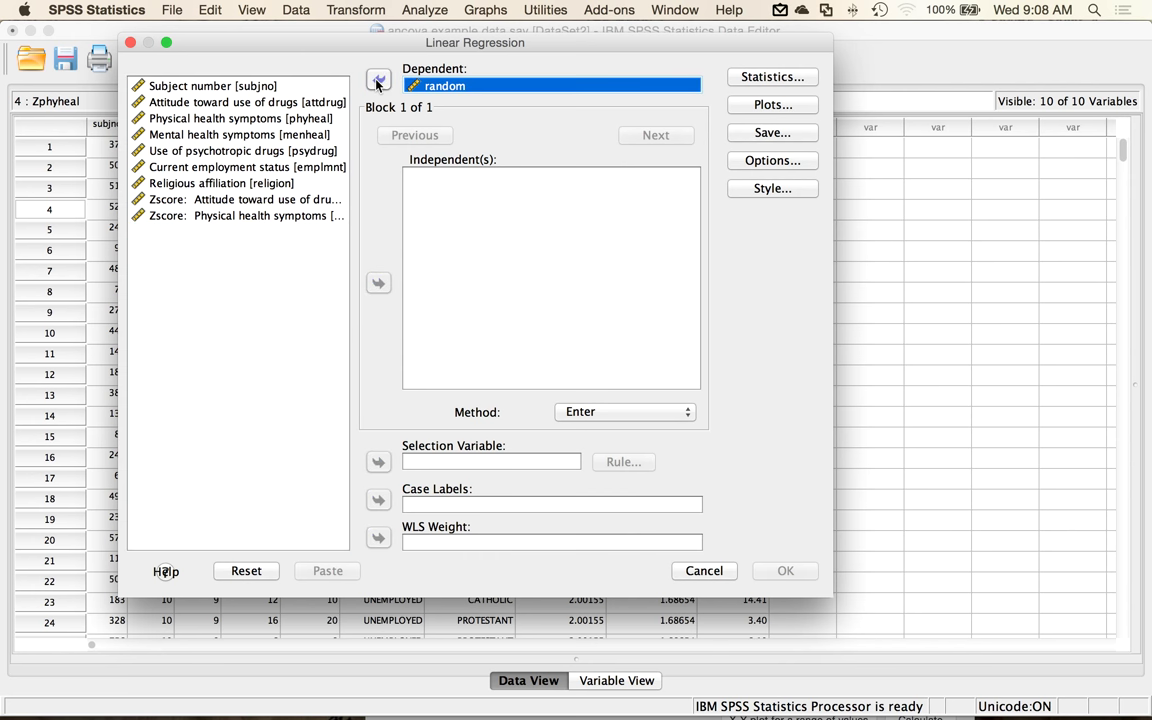
{"action": "left_click", "coordinate": [252, 118]}
{"action": "left_click", "coordinate": [378, 283]}
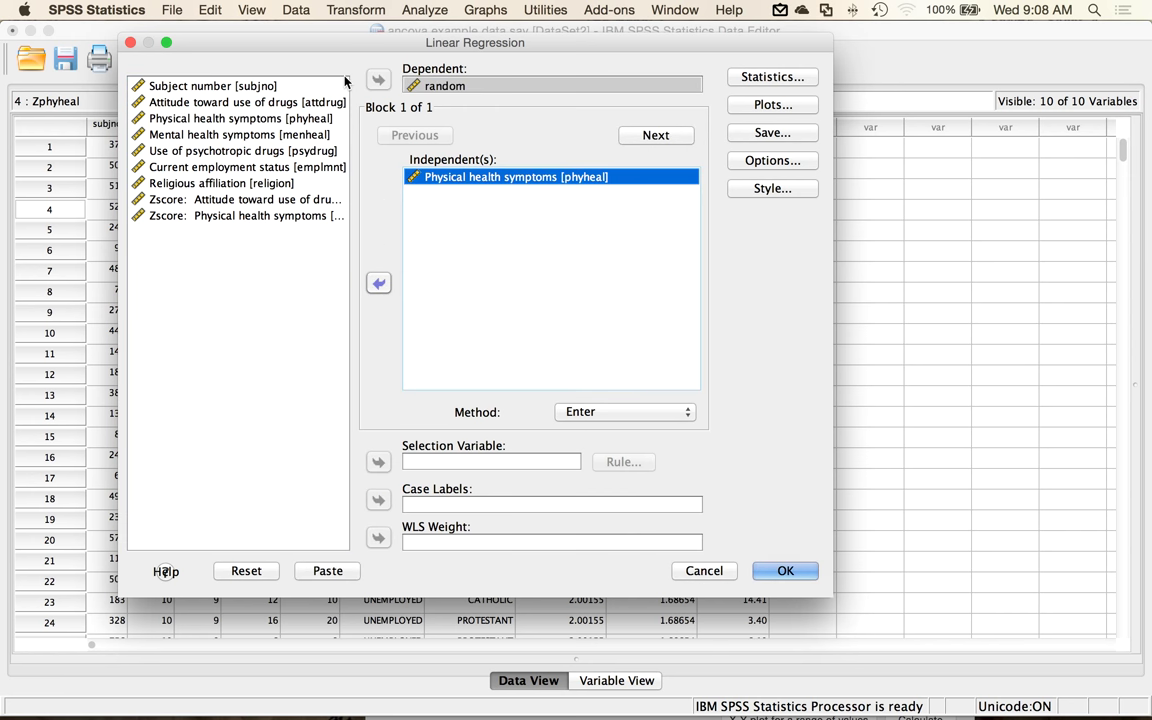
{"action": "left_click", "coordinate": [337, 104]}
{"action": "left_click", "coordinate": [378, 282]}
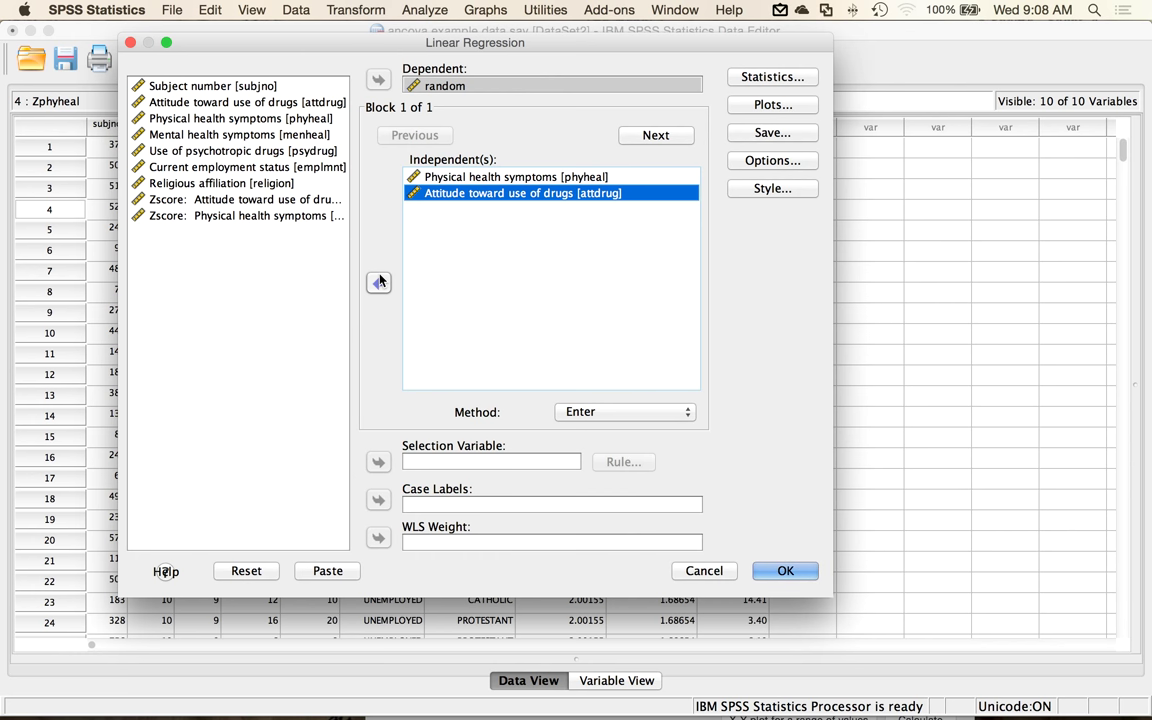
Request a regression scatterplot with *ZPRED on Y and *ZRESID on X, plus the standardized residual histogram and normal probability plot
{"action": "left_click", "coordinate": [776, 112]}
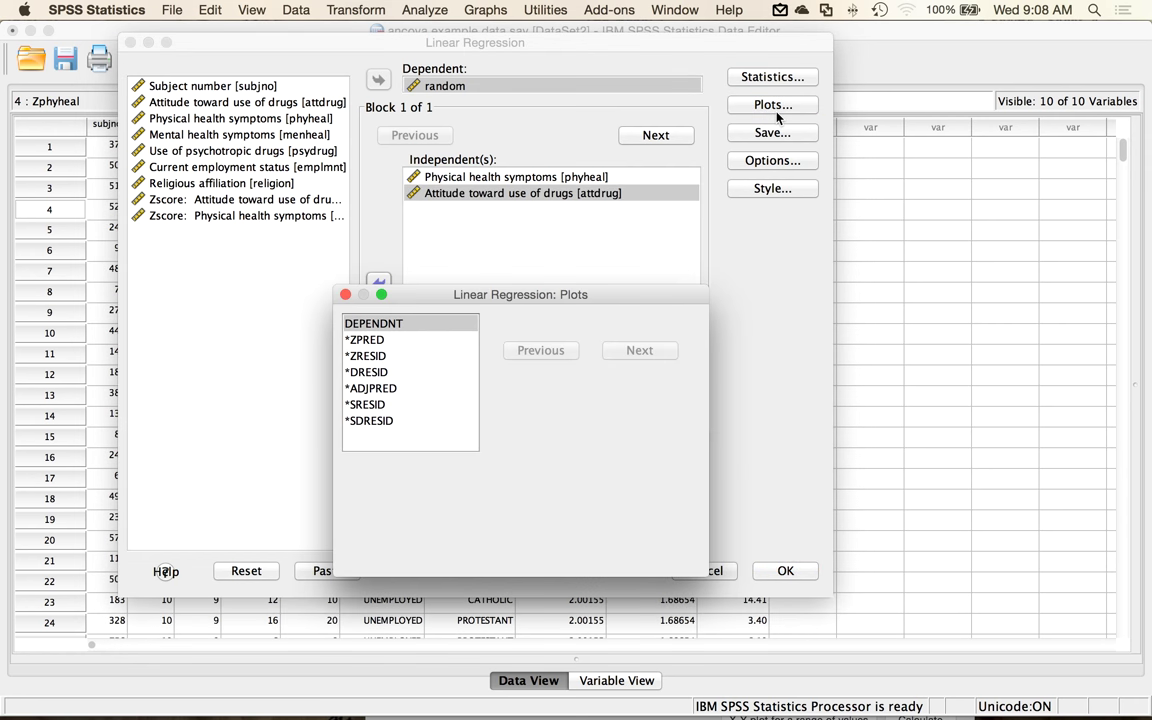
{"action": "left_click", "coordinate": [390, 340]}
{"action": "left_click", "coordinate": [511, 390]}
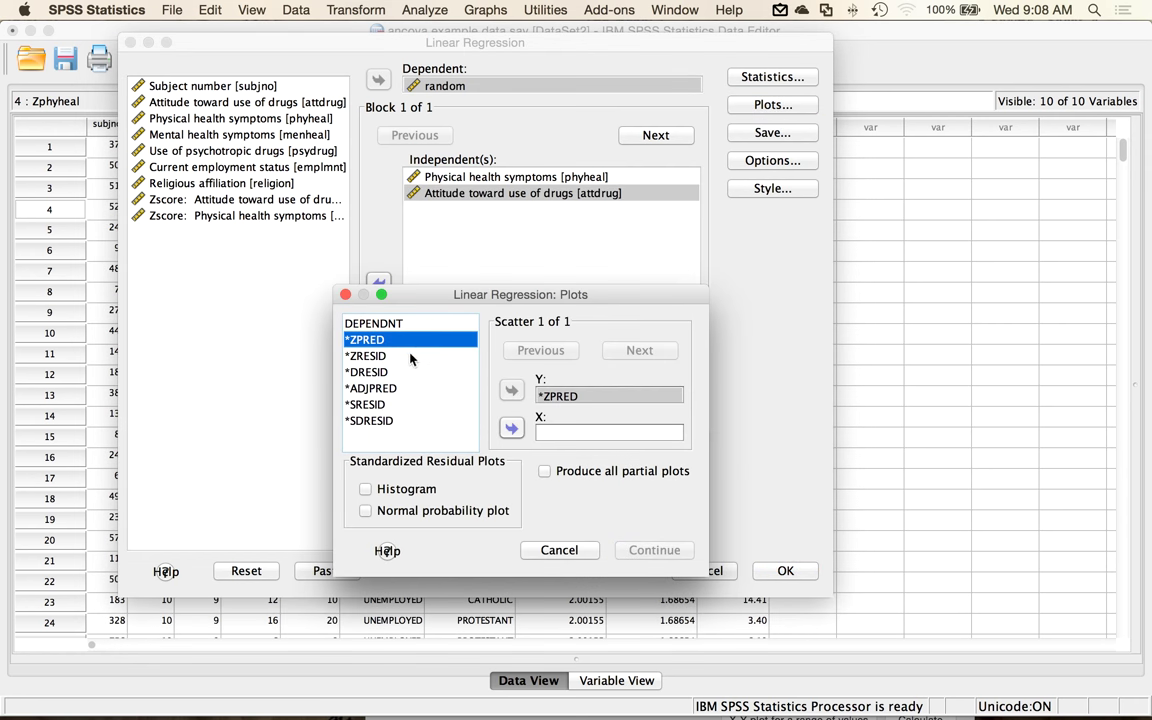
{"action": "left_click", "coordinate": [370, 356]}
{"action": "left_click", "coordinate": [511, 428]}
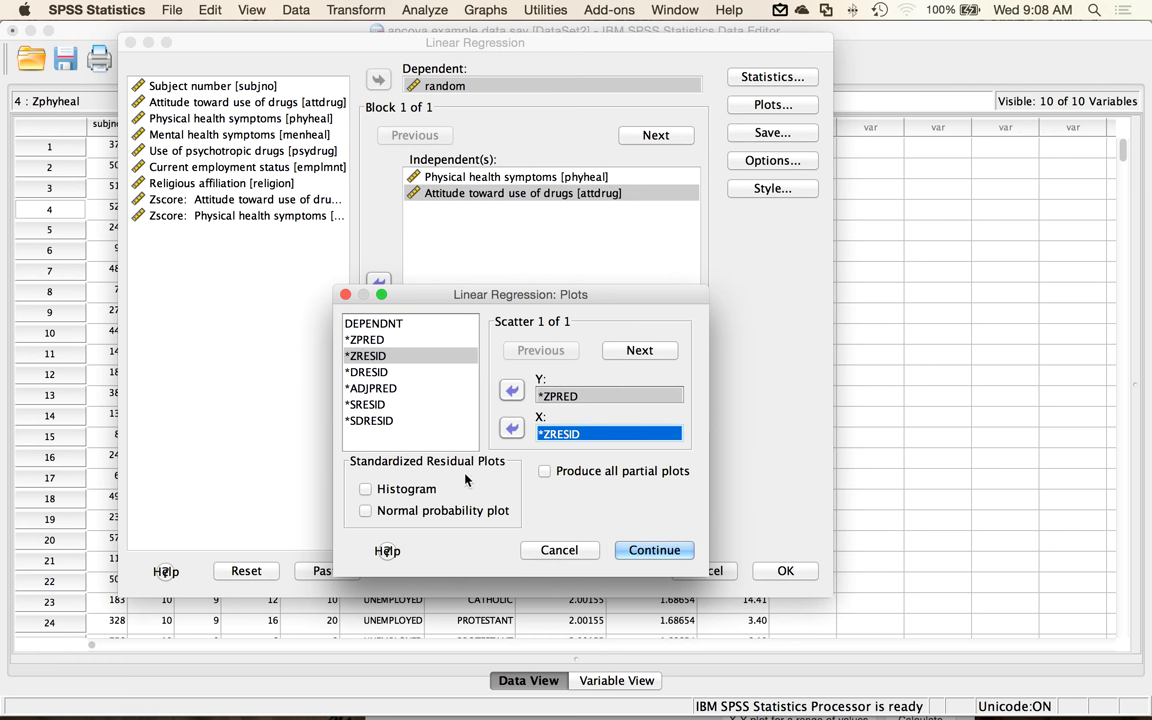
{"action": "left_click", "coordinate": [397, 490]}
{"action": "left_click", "coordinate": [378, 510]}
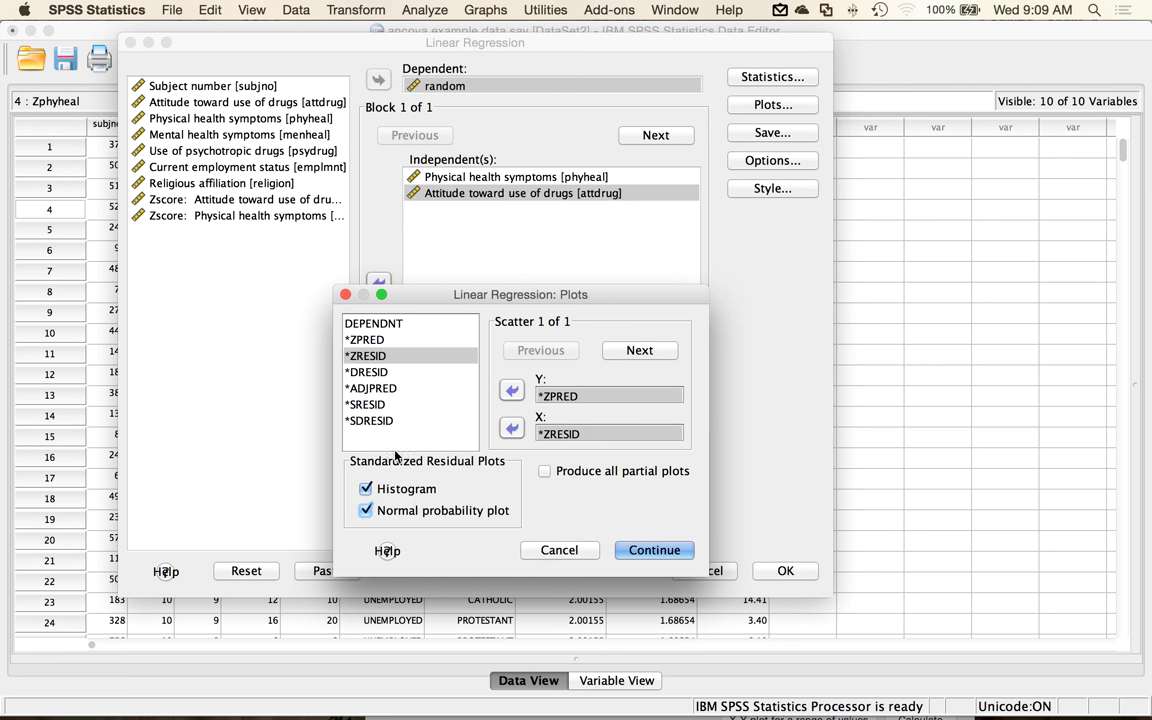
{"action": "left_click", "coordinate": [648, 550]}
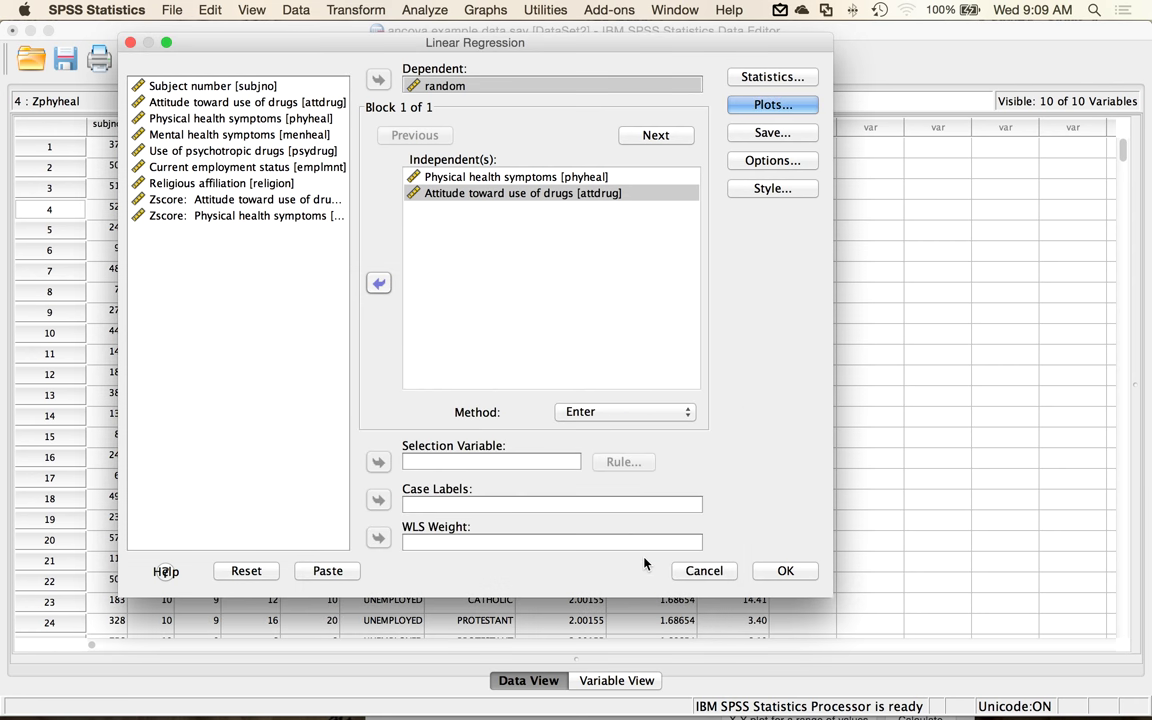
Have the regression save Mahalanobis distances as a variable, and run the analysis
{"action": "left_click", "coordinate": [776, 135]}
{"action": "left_click", "coordinate": [337, 302]}
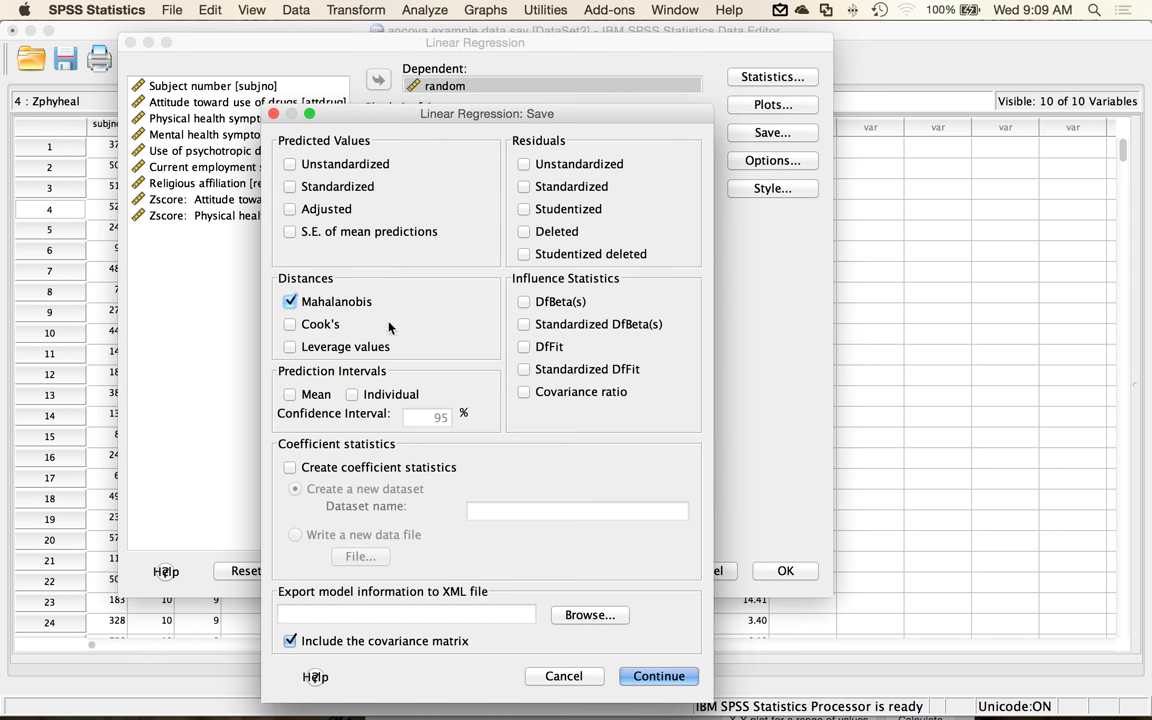
{"action": "mouse_move", "coordinate": [624, 707]}
{"action": "left_click", "coordinate": [653, 676]}
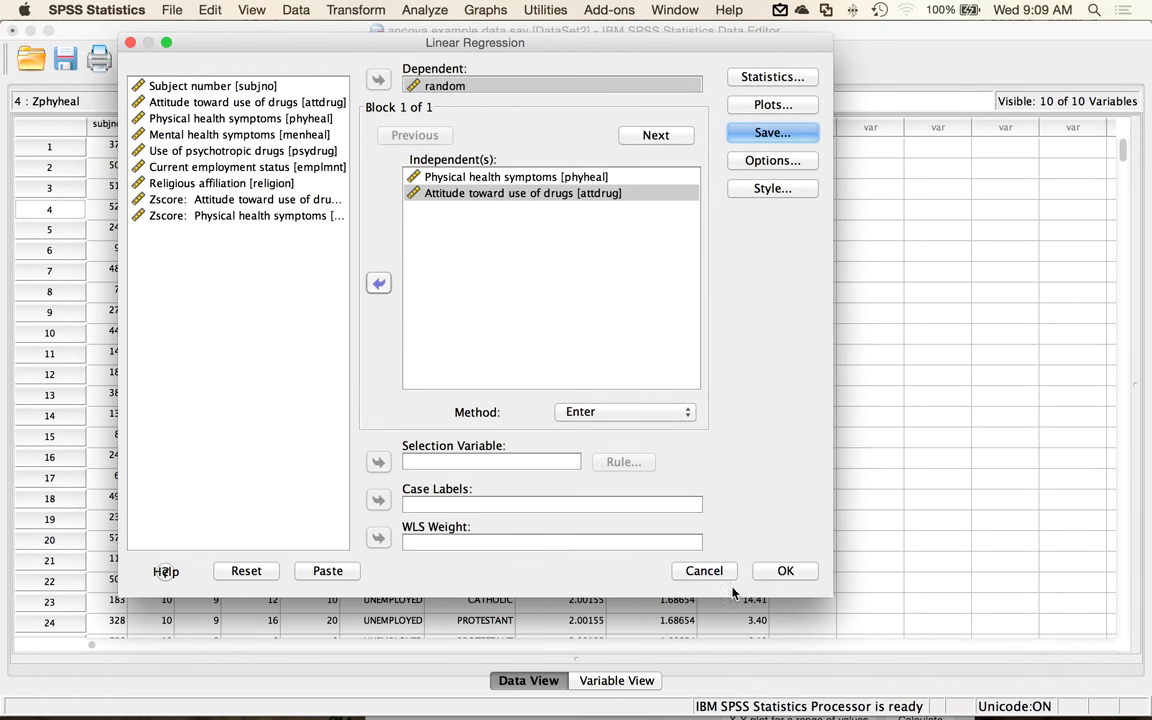
{"action": "left_click", "coordinate": [785, 571]}
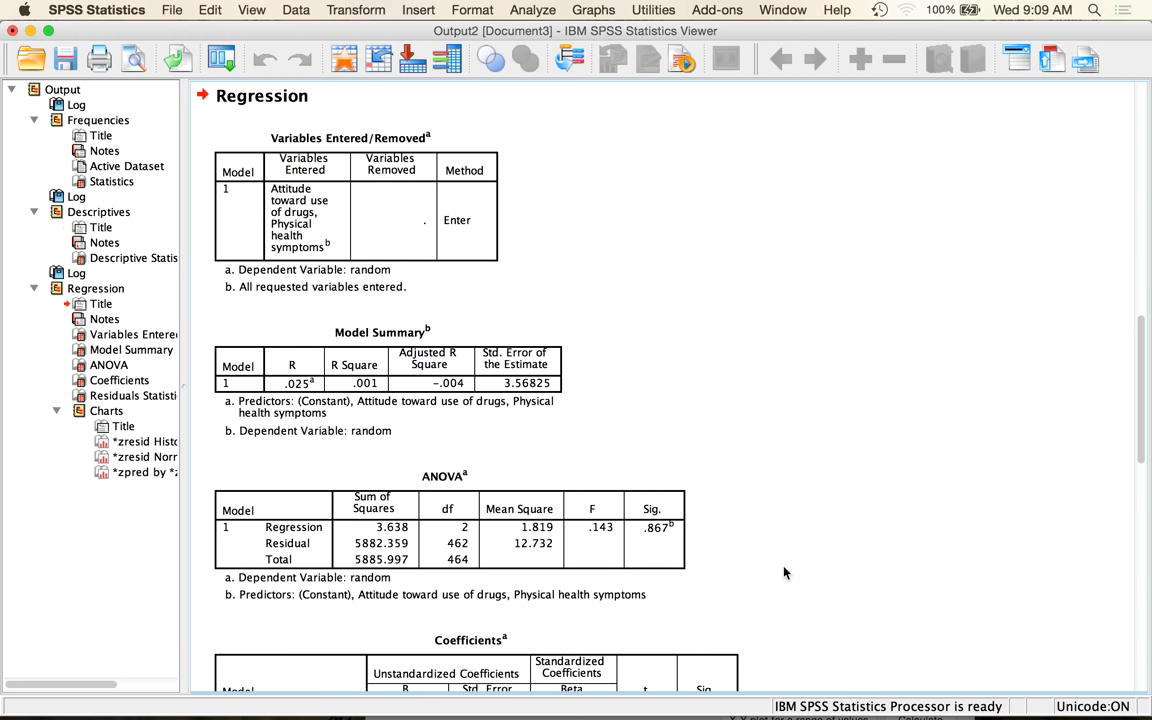
Return to the data set, sort the cases by MAH_1 in descending order and check the first case's distance and Zphyheal score
{"action": "left_click", "coordinate": [343, 59]}
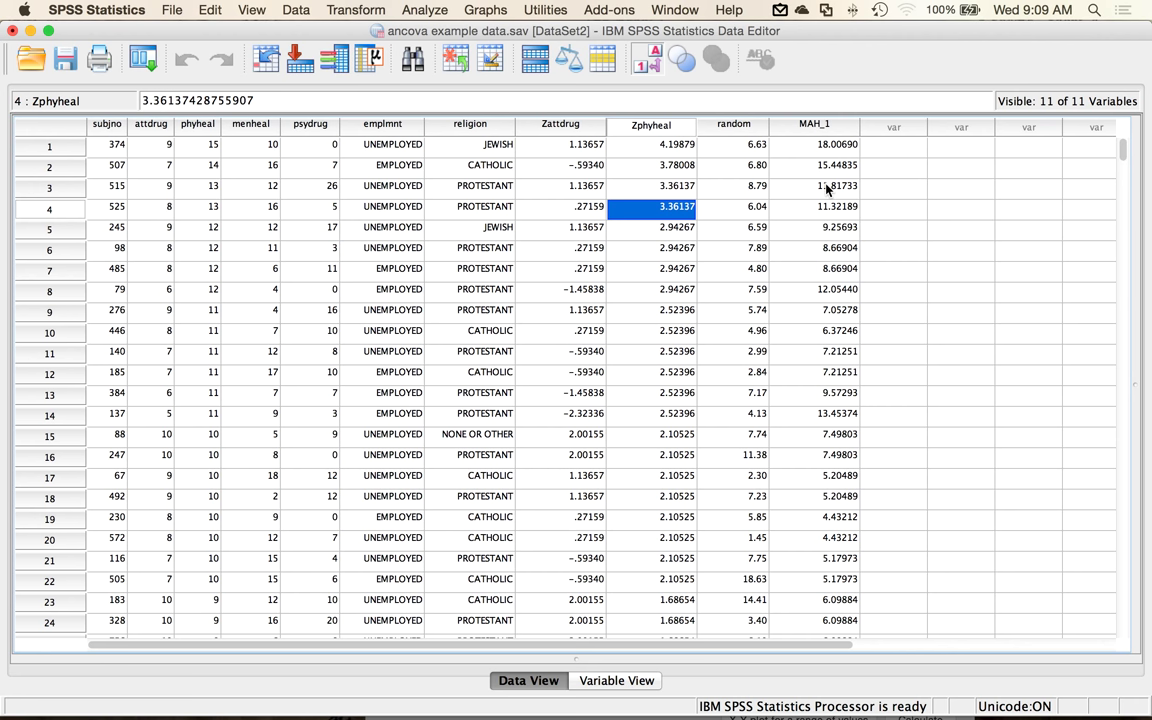
{"action": "right_click", "coordinate": [826, 128]}
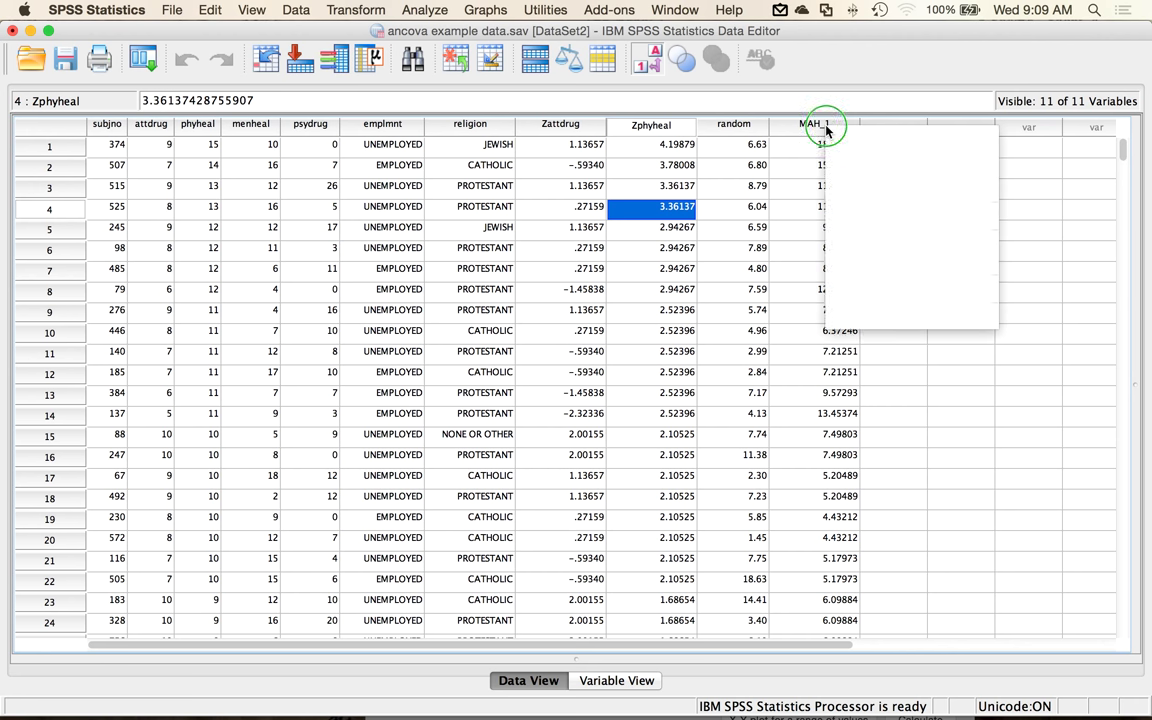
{"action": "left_click", "coordinate": [855, 261]}
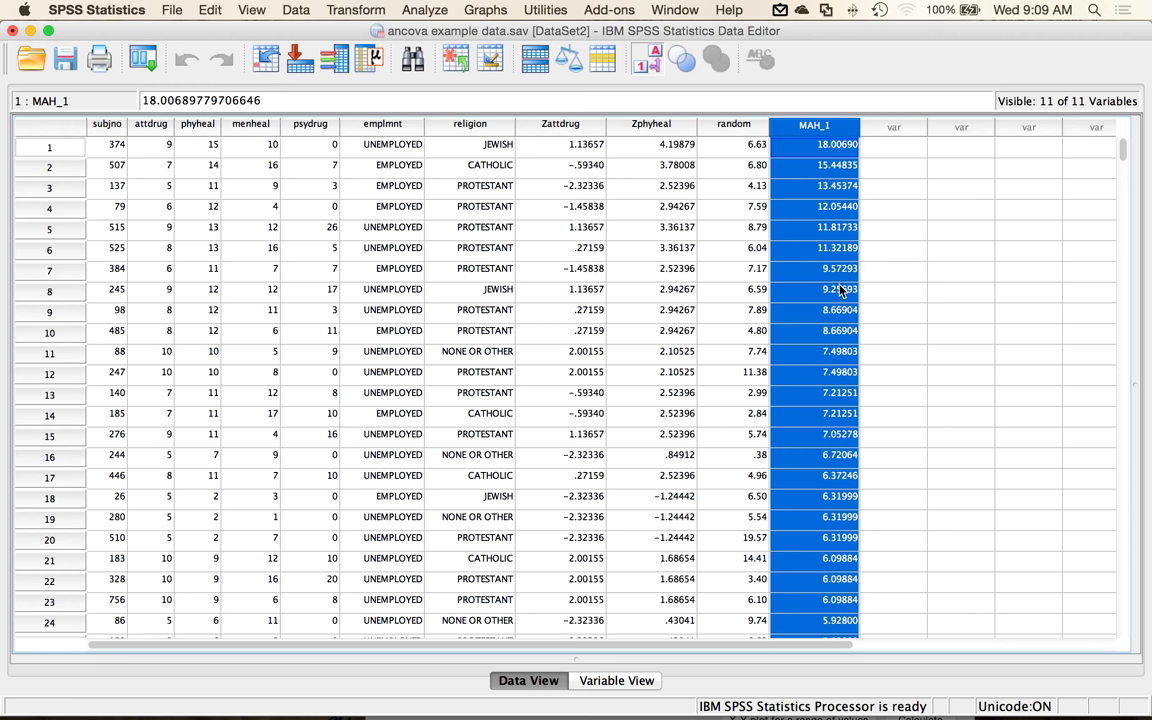
{"action": "left_click", "coordinate": [808, 145]}
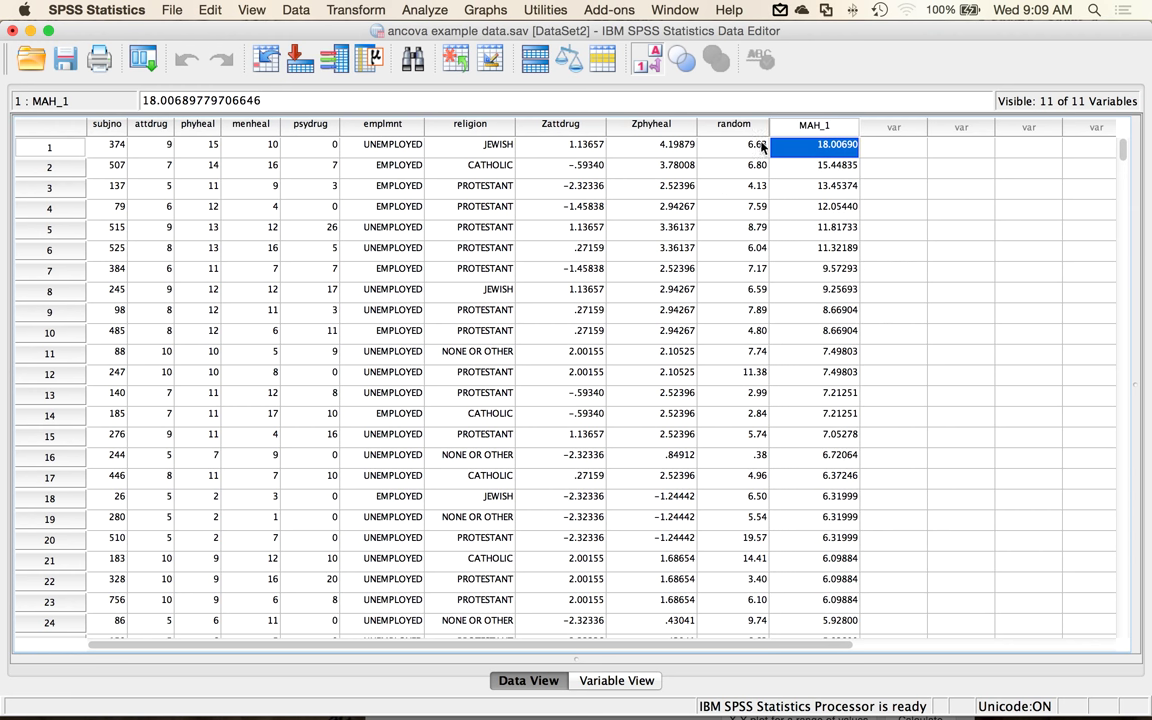
{"action": "left_click", "coordinate": [665, 145]}
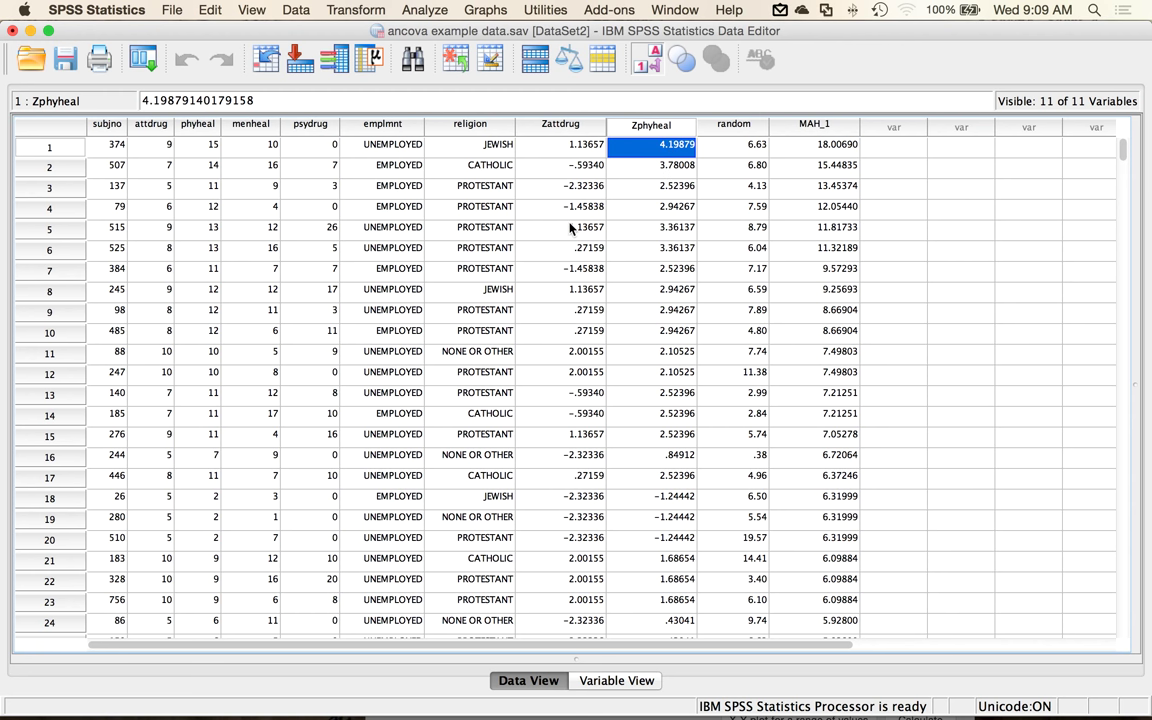
Switch to the chi-square table in Adobe Reader and look up the critical value for df 2 at P = 0.001
{"action": "mouse_move", "coordinate": [3, 716]}
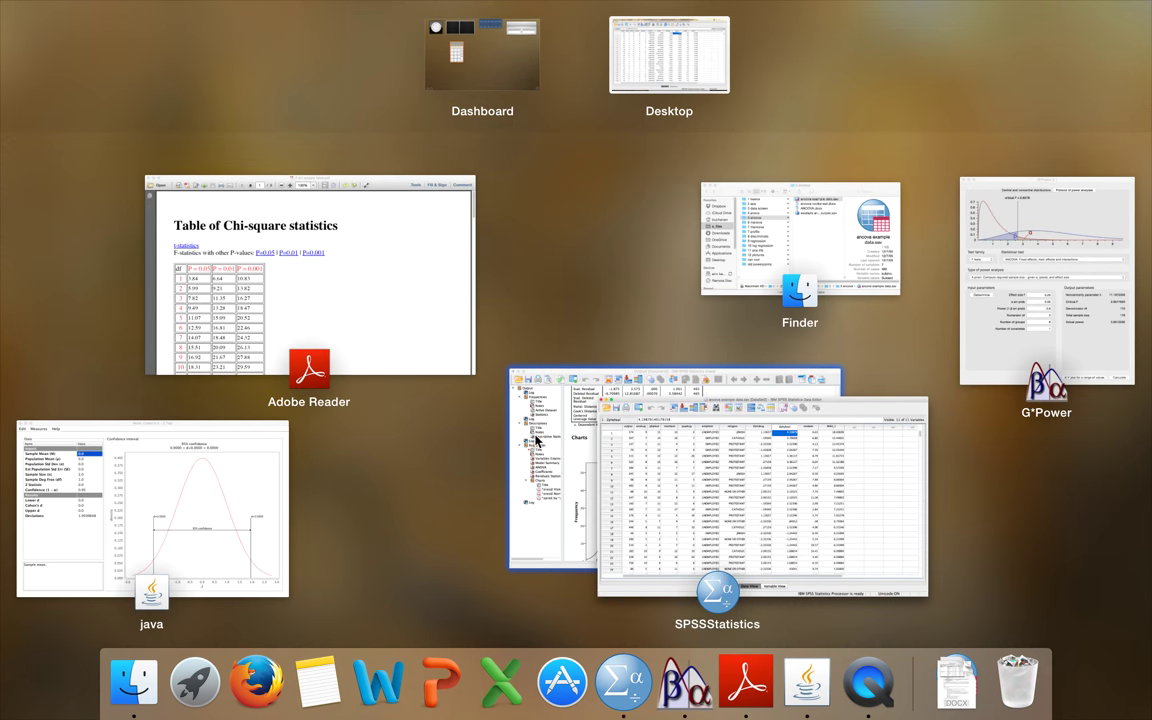
{"action": "left_click", "coordinate": [295, 300]}
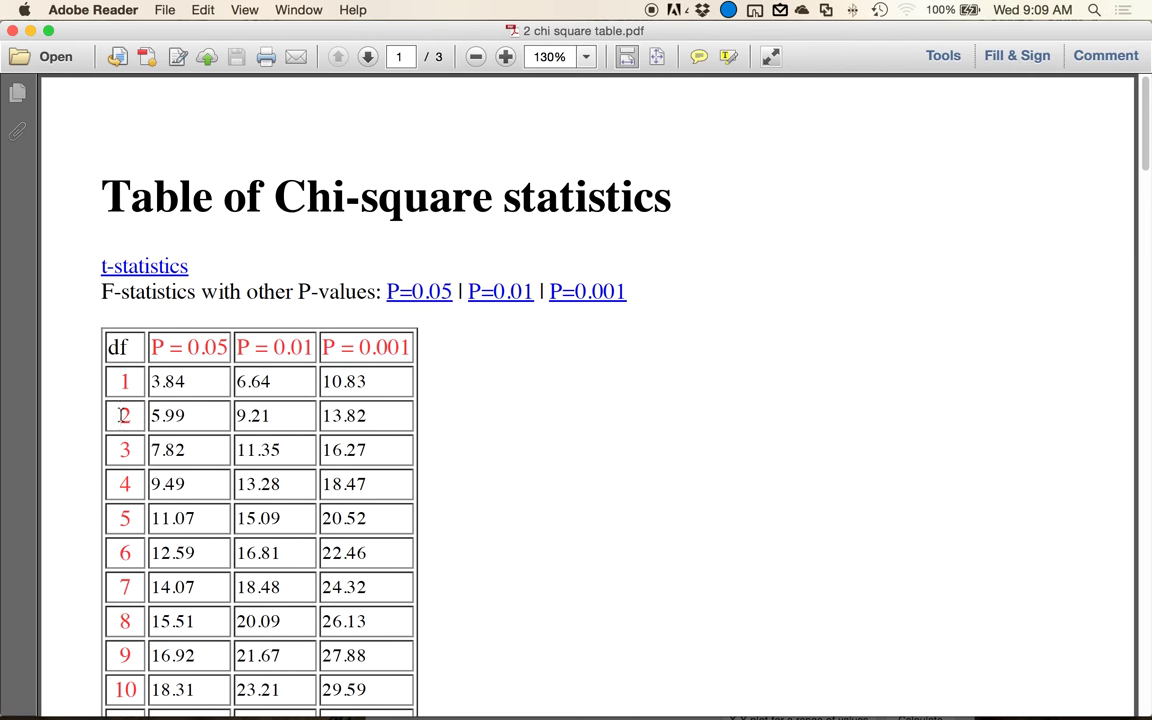
{"action": "left_click_drag", "start_coordinate": [320, 410], "coordinate": [373, 418]}
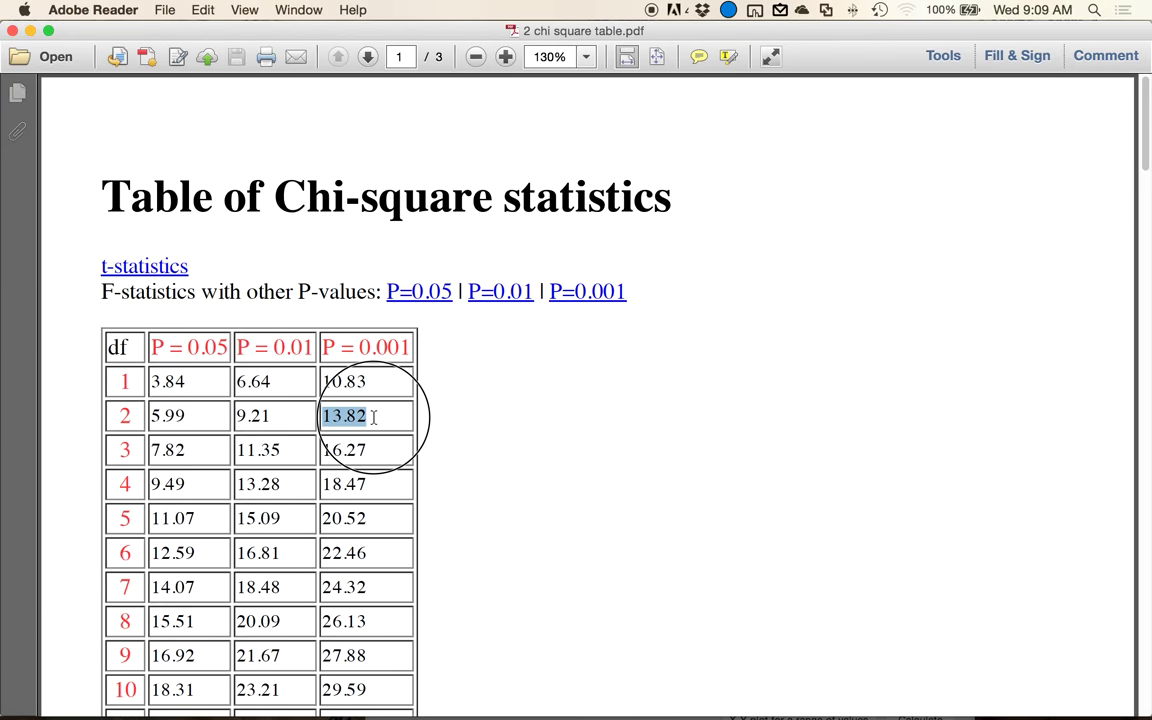
Switch back to the SPSS data and compare the first two cases' Mahalanobis distances with their z-scores and raw phyheal and attdrug scores
{"action": "mouse_move", "coordinate": [2, 717]}
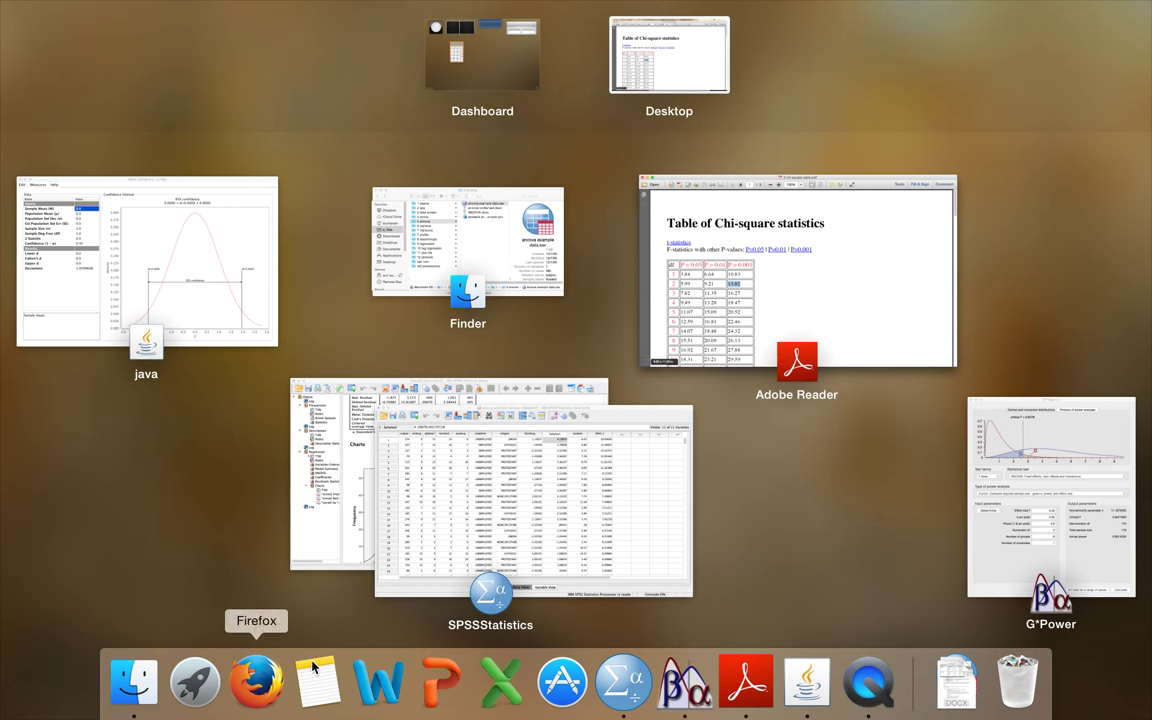
{"action": "left_click", "coordinate": [581, 510]}
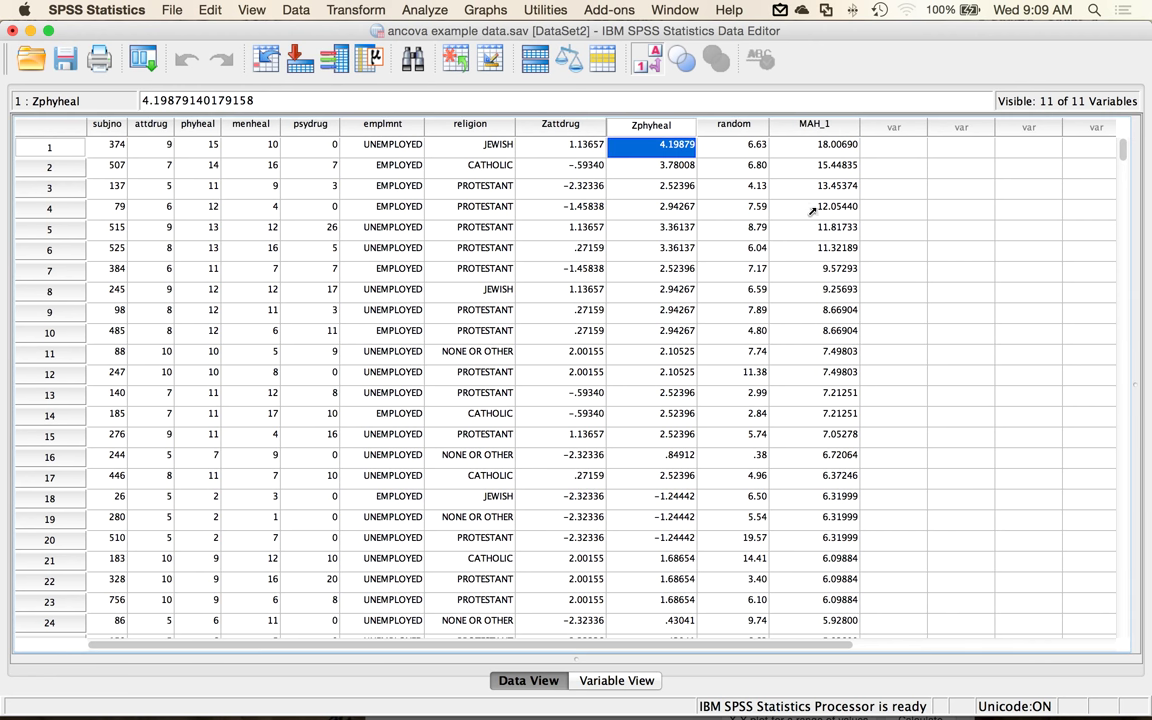
{"action": "left_click", "coordinate": [818, 166]}
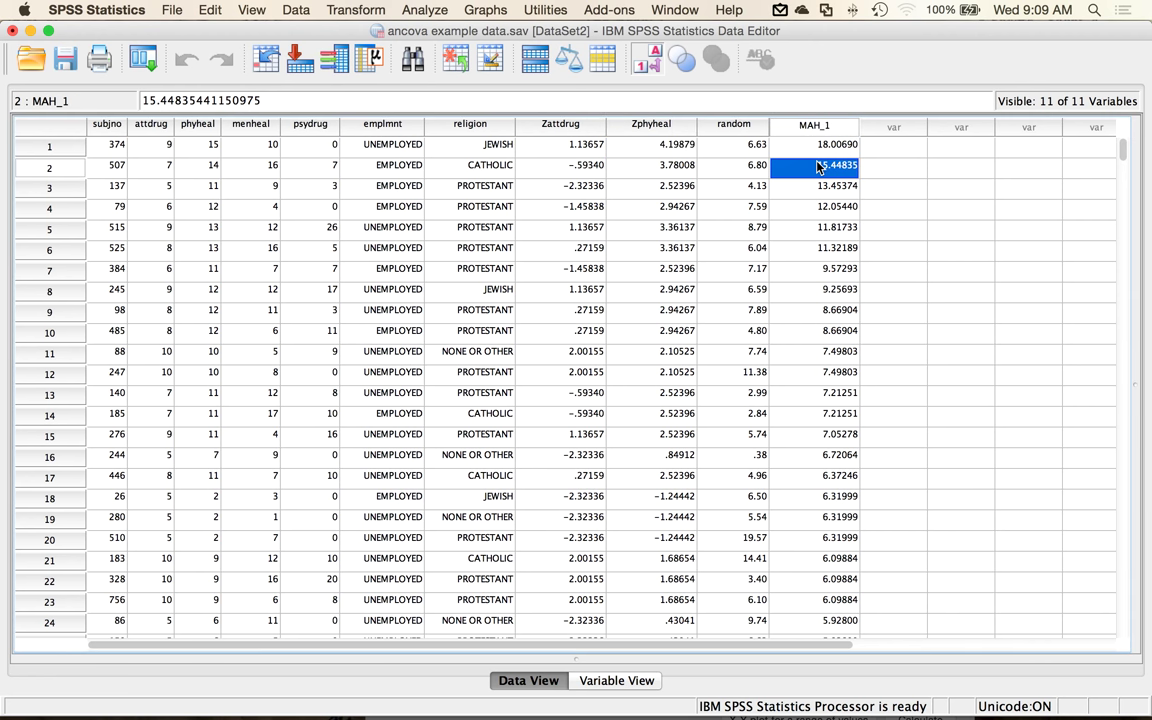
{"action": "key", "text": "Left"}
{"action": "key", "text": "Left"}
{"action": "key", "text": "Up"}
{"action": "key", "text": "Left"}
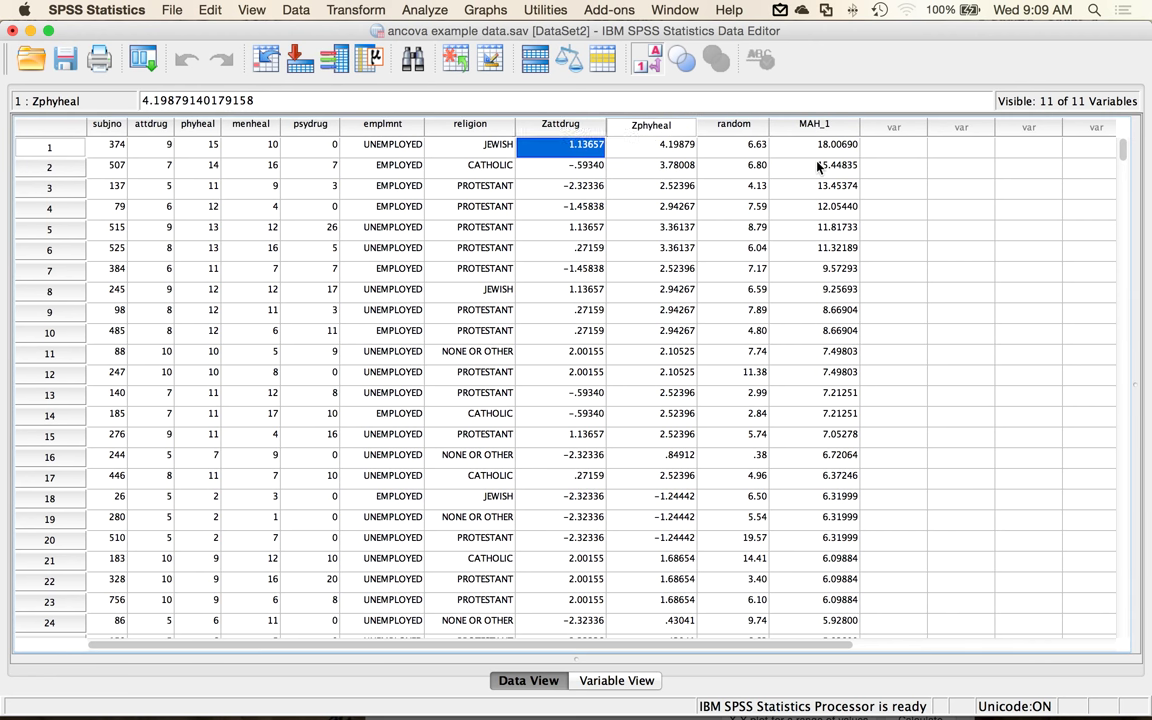
{"action": "key", "text": "Down"}
{"action": "key", "text": "Left"}
{"action": "key", "text": "Left"}
{"action": "key", "text": "Left"}
{"action": "key", "text": "Left"}
{"action": "key", "text": "Left"}
{"action": "key", "text": "Up"}
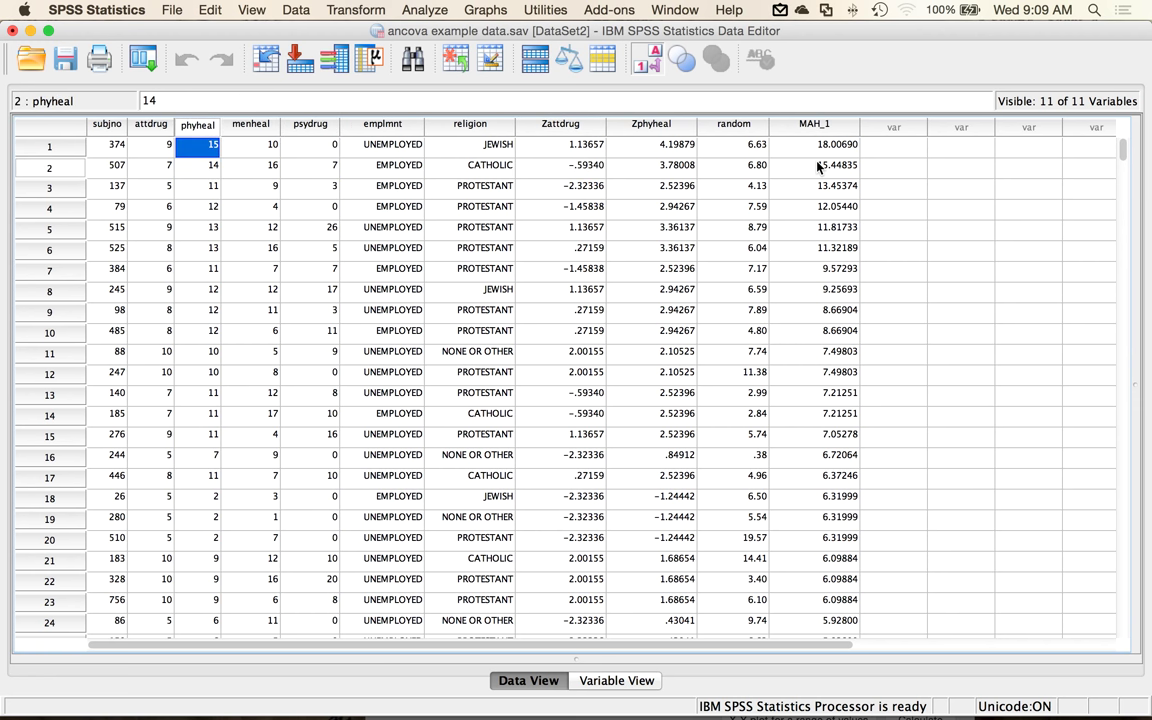
{"action": "key", "text": "Left"}
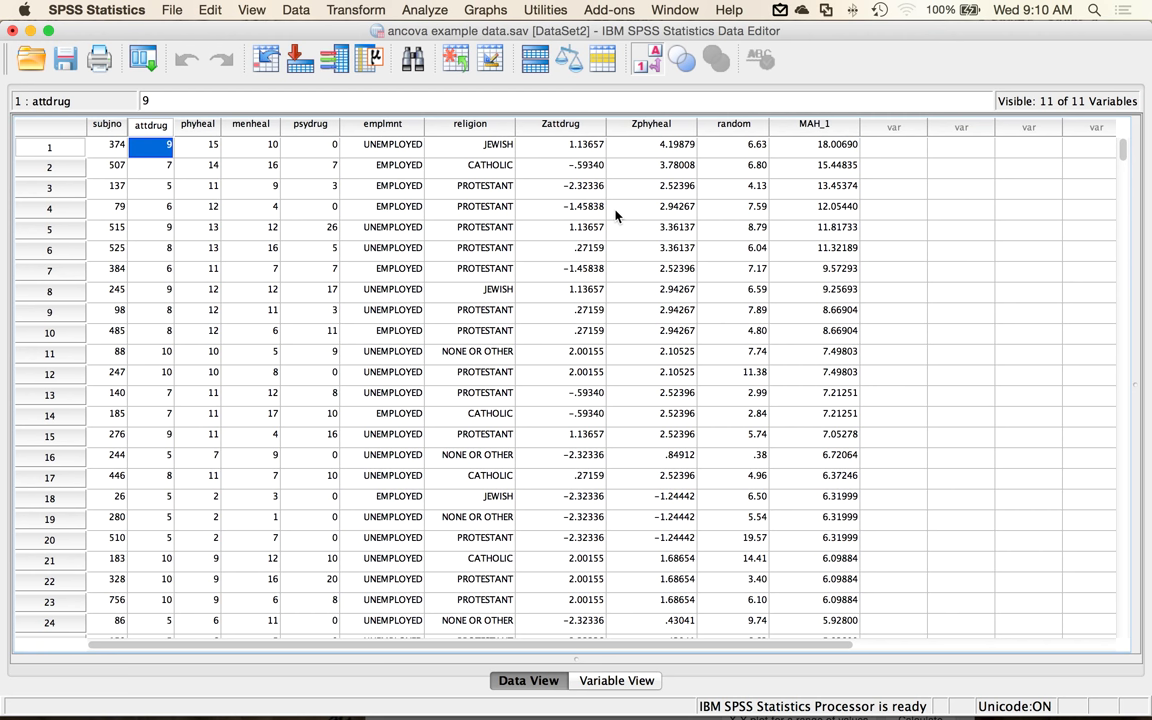
Switch from the data set to the SPSS output and examine the normal P-P plot of the regression standardized residuals
{"action": "left_click", "coordinate": [800, 172]}
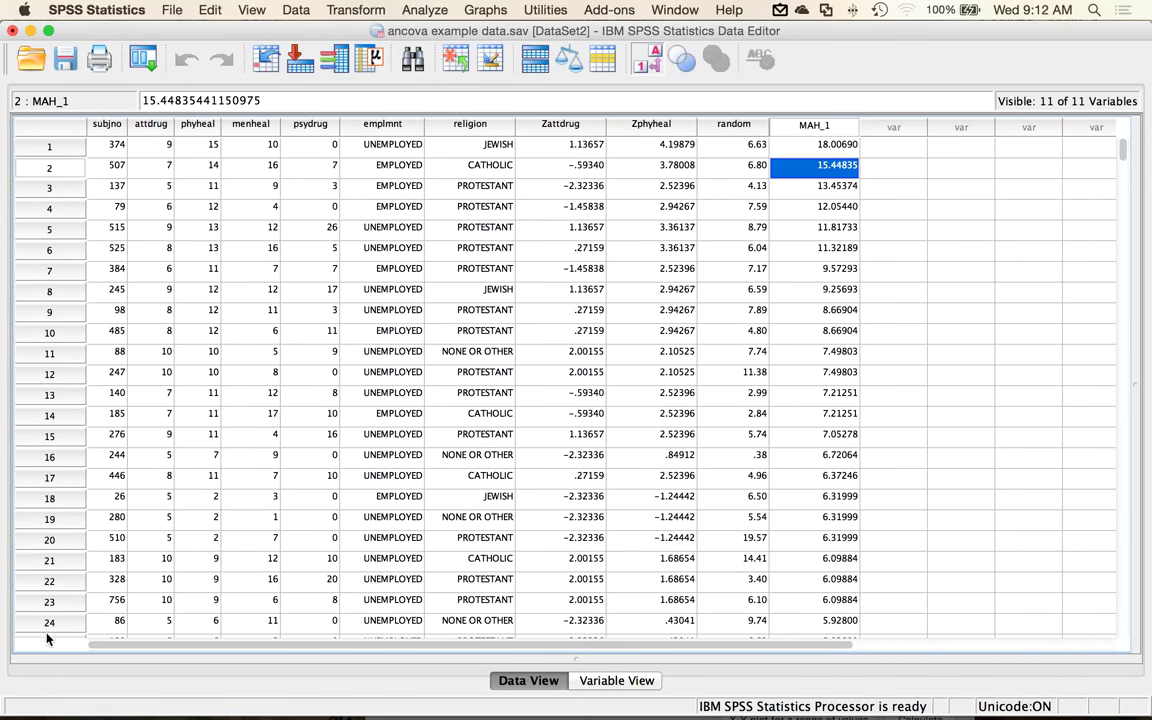
{"action": "key", "text": "ctrl+Up"}
{"action": "left_click", "coordinate": [540, 492]}
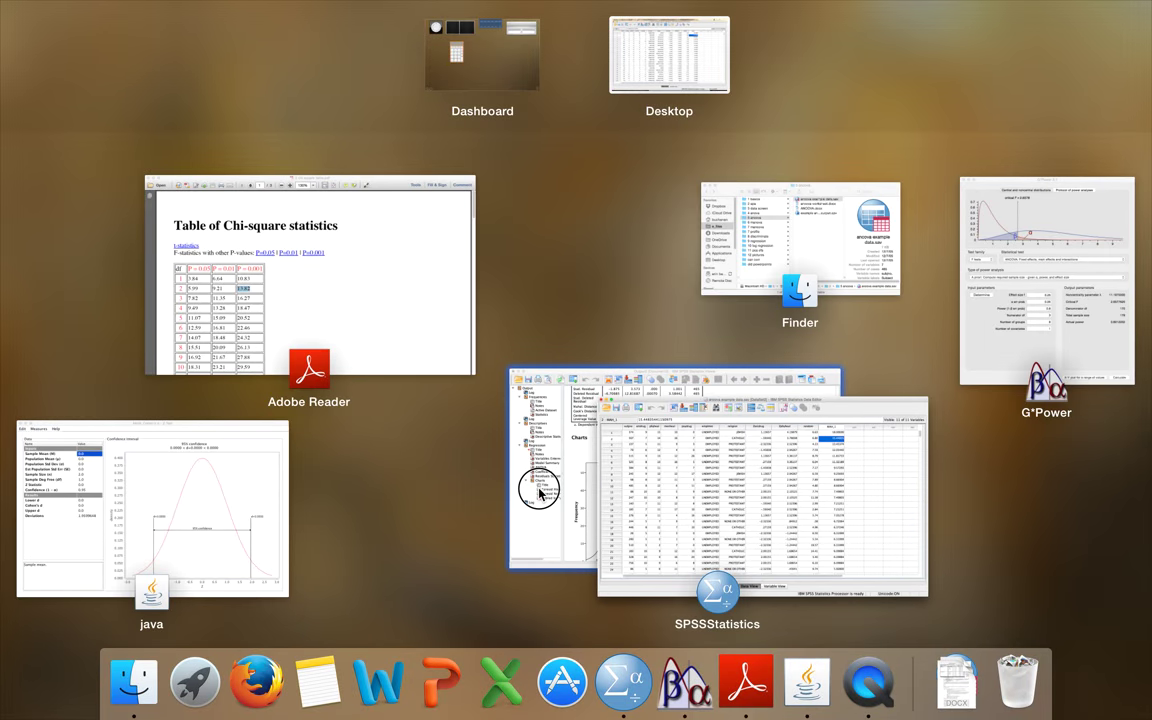
{"action": "left_click", "coordinate": [751, 463]}
{"action": "scroll", "coordinate": [752, 461], "scroll_direction": "down", "scroll_amount": 10}
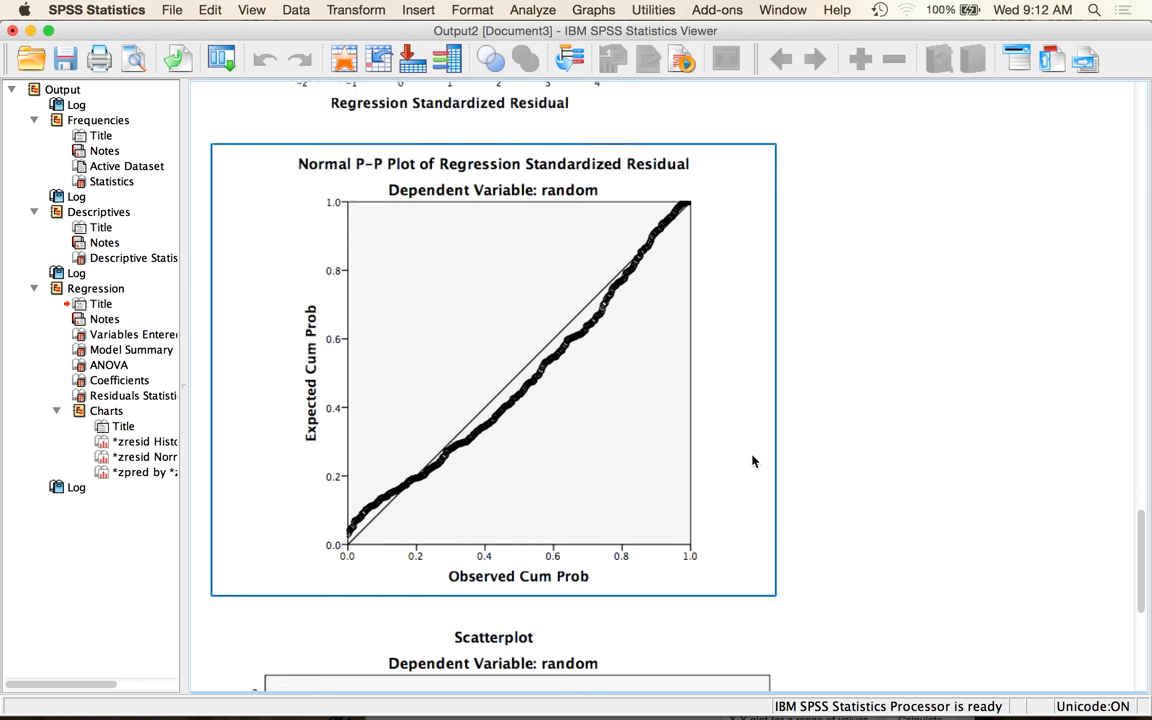
{"action": "scroll", "coordinate": [752, 461], "scroll_direction": "down", "scroll_amount": 3}
{"action": "scroll", "coordinate": [752, 461], "scroll_direction": "up", "scroll_amount": 2}
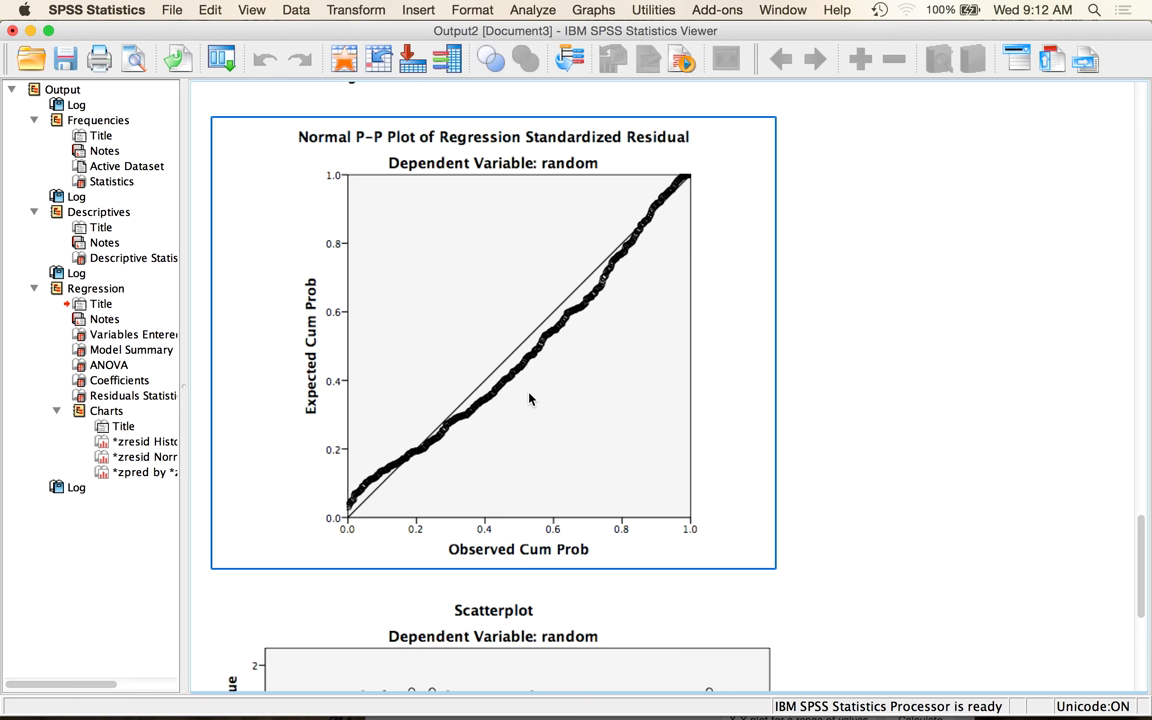
Start a scatterplot matrix in the Chart Builder and widen the variable list so the names are readable
{"action": "left_click", "coordinate": [601, 7]}
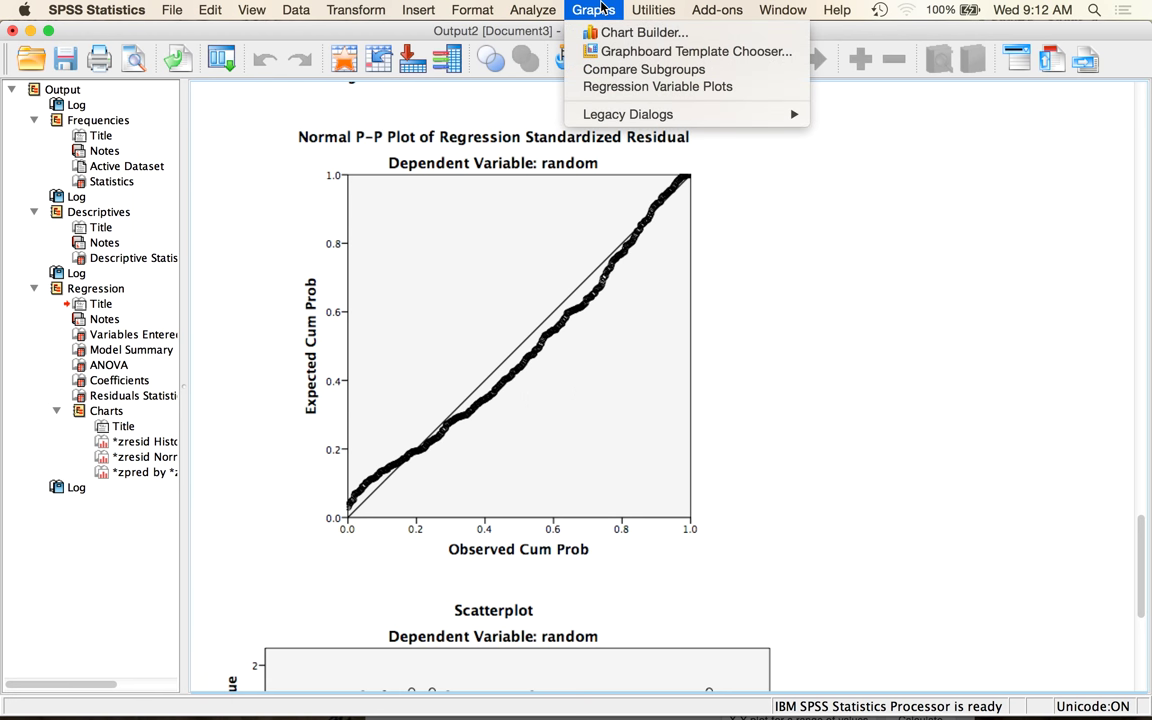
{"action": "left_click", "coordinate": [612, 36]}
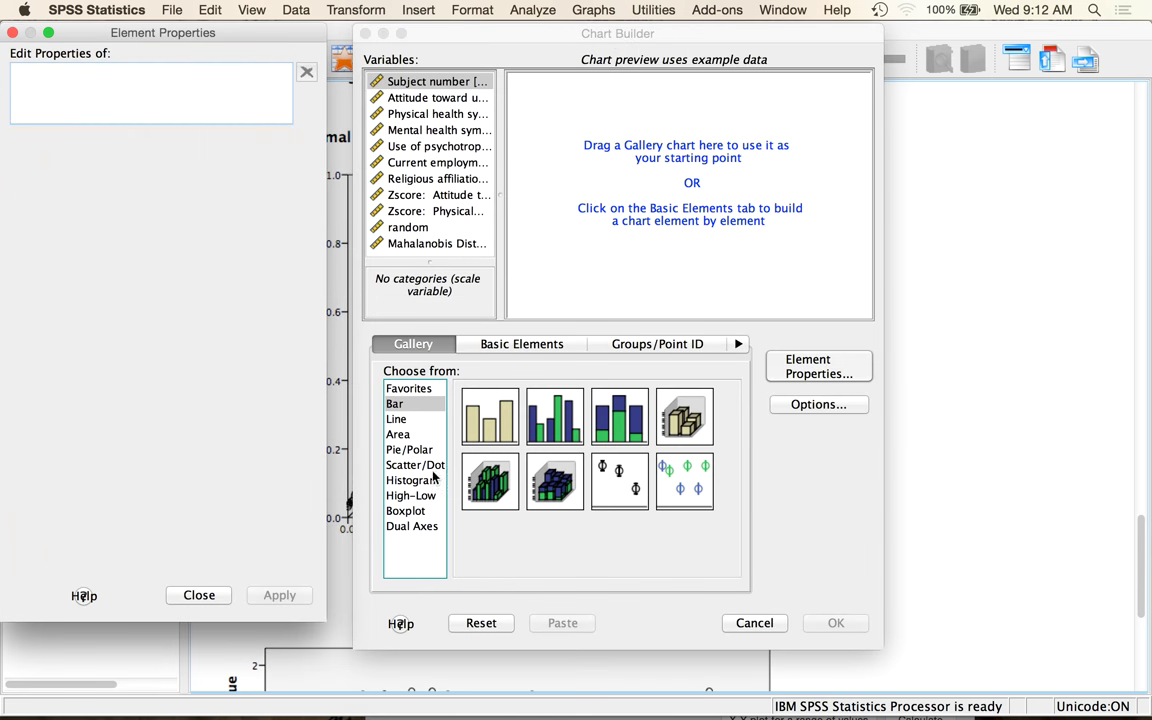
{"action": "left_click", "coordinate": [427, 467]}
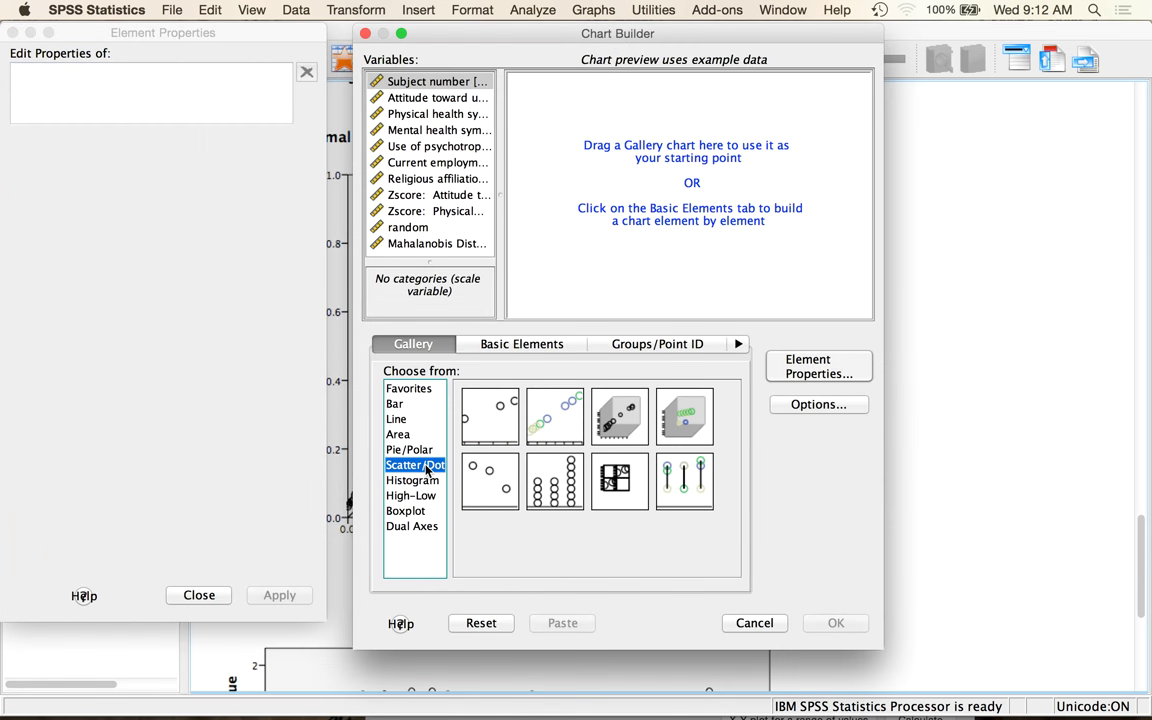
{"action": "double_click", "coordinate": [610, 492]}
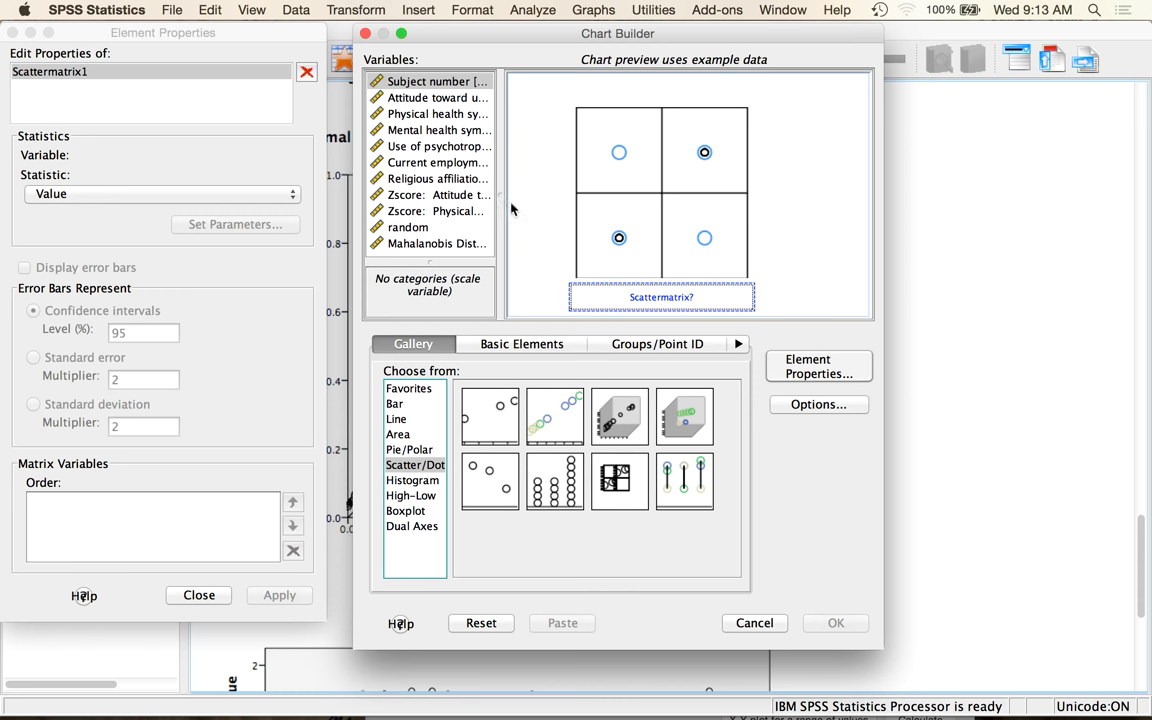
{"action": "left_click_drag", "start_coordinate": [501, 196], "coordinate": [532, 196]}
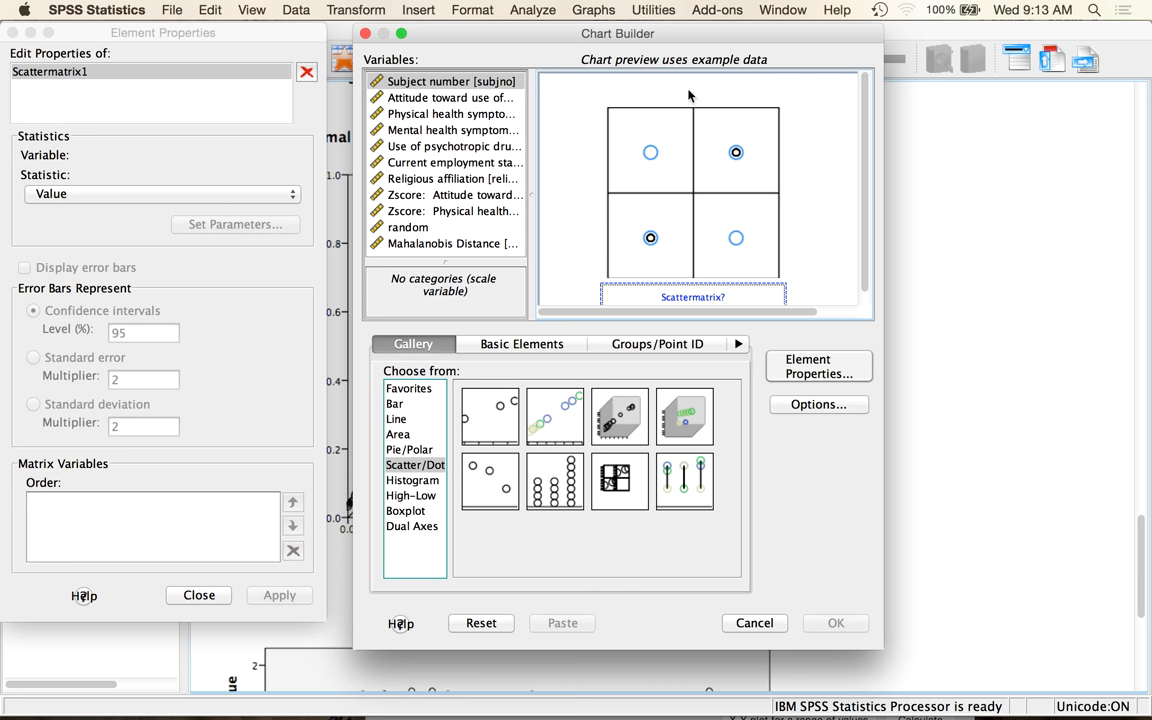
Assign Attitude toward use of drugs and Physical health symptoms as the matrix variables and generate the scatterplot matrix
{"action": "left_click", "coordinate": [484, 100]}
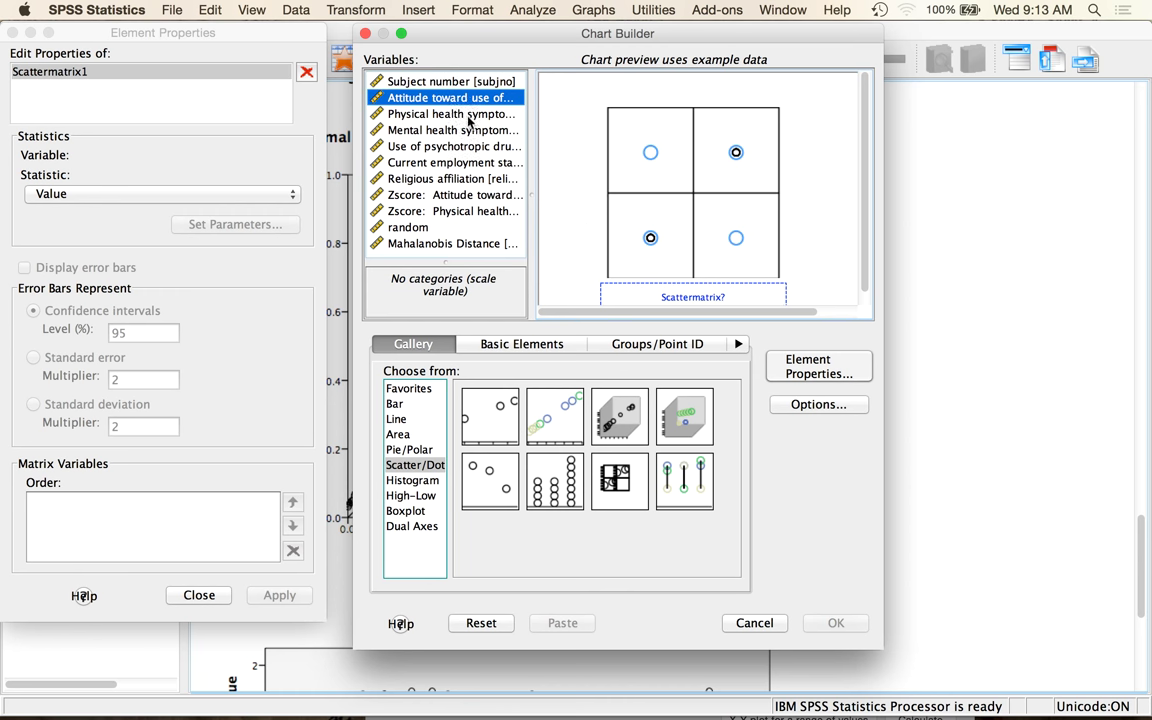
{"action": "left_click", "coordinate": [468, 116], "text": "shift"}
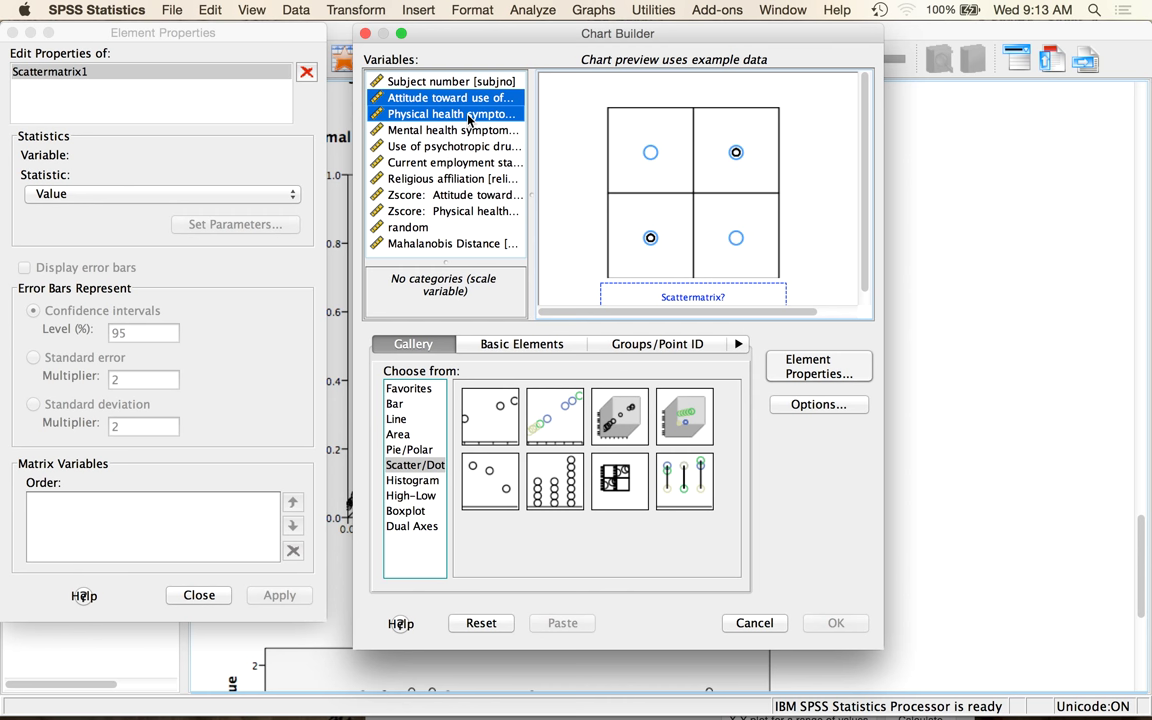
{"action": "left_click_drag", "start_coordinate": [424, 104], "coordinate": [620, 292]}
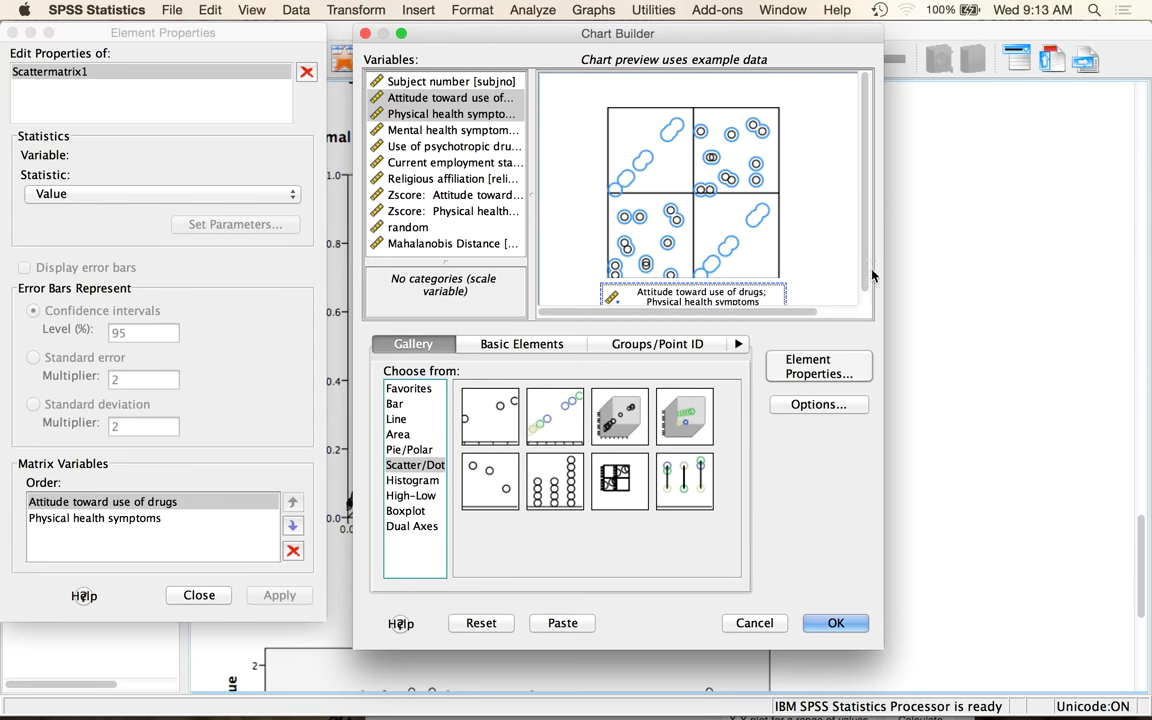
{"action": "left_click", "coordinate": [828, 624]}
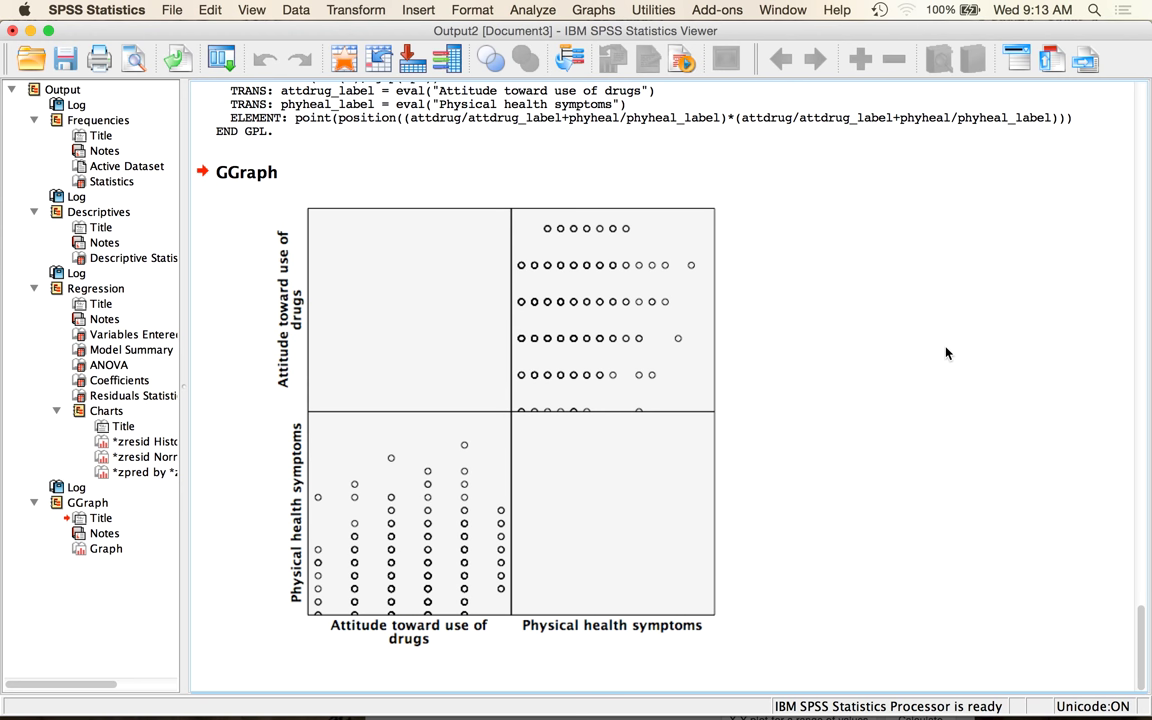
Open the scatterplot matrix for editing and add a fit line at total
{"action": "left_click", "coordinate": [520, 330]}
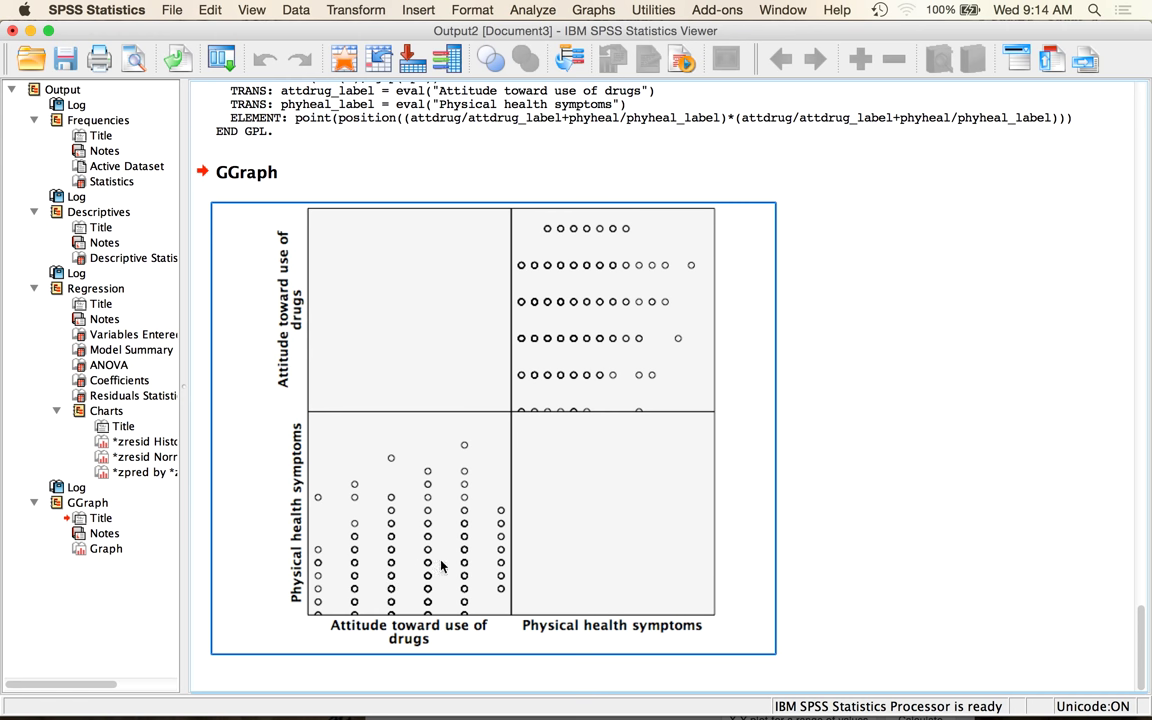
{"action": "left_click", "coordinate": [587, 358]}
{"action": "double_click", "coordinate": [587, 358]}
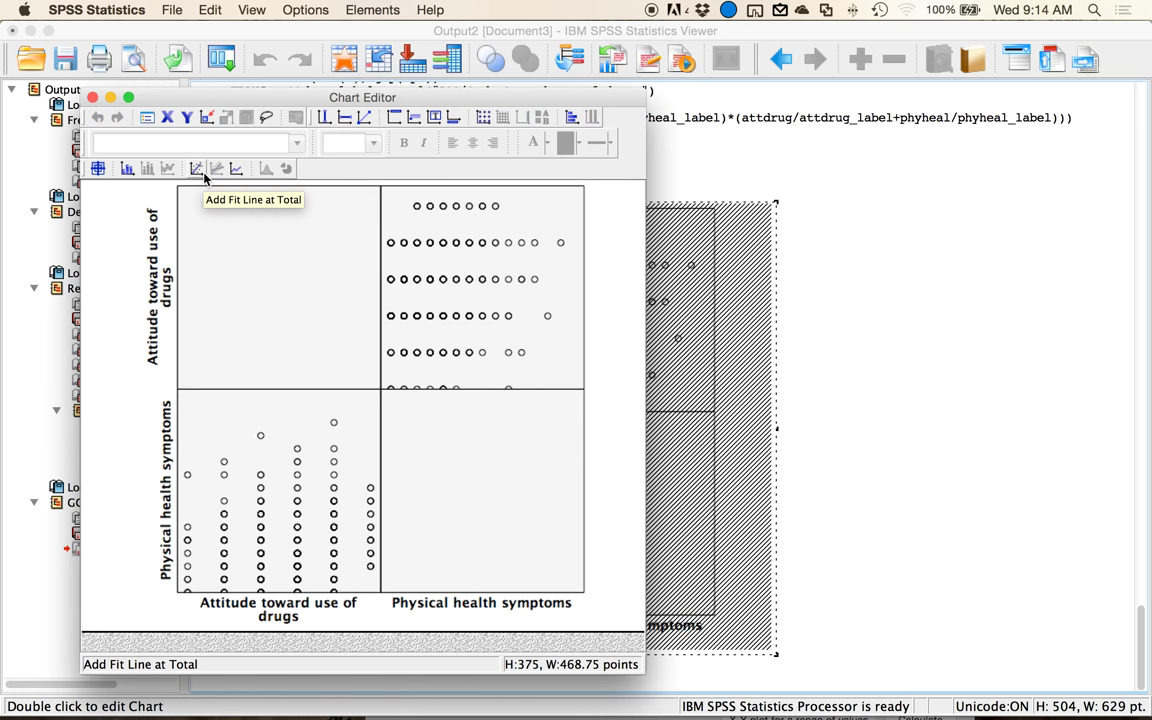
{"action": "left_click", "coordinate": [197, 169]}
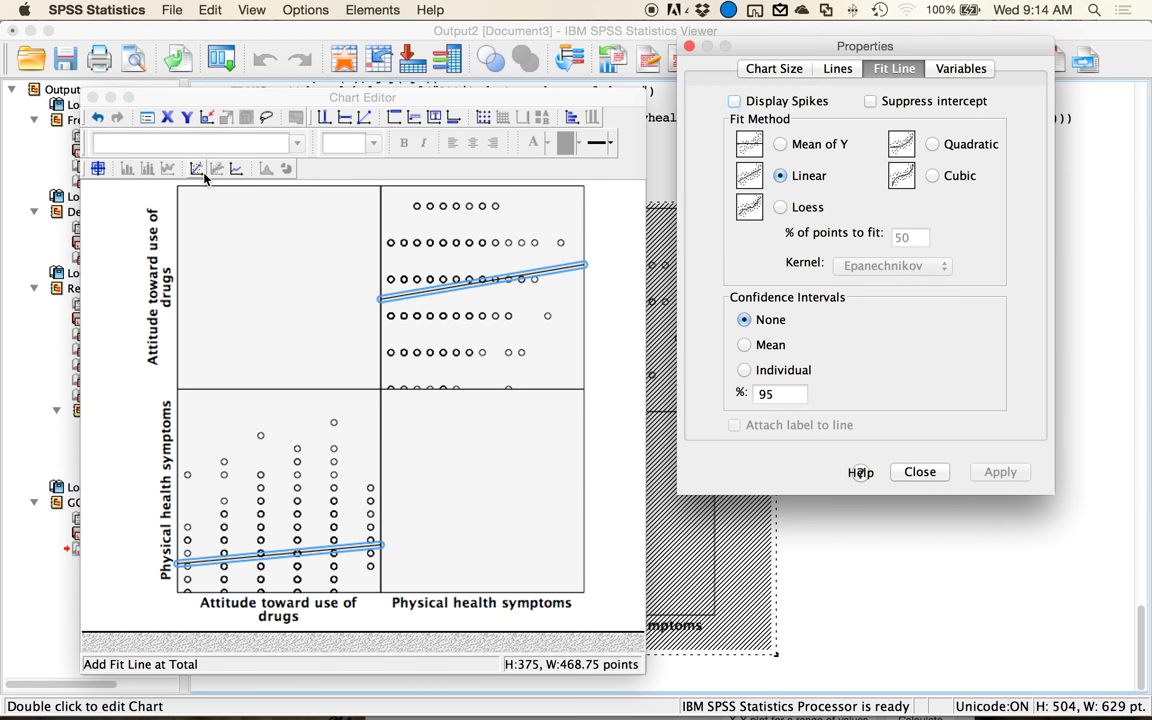
Try a Quadratic fit method on the scatterplot matrix's fit lines
{"action": "left_click", "coordinate": [932, 144]}
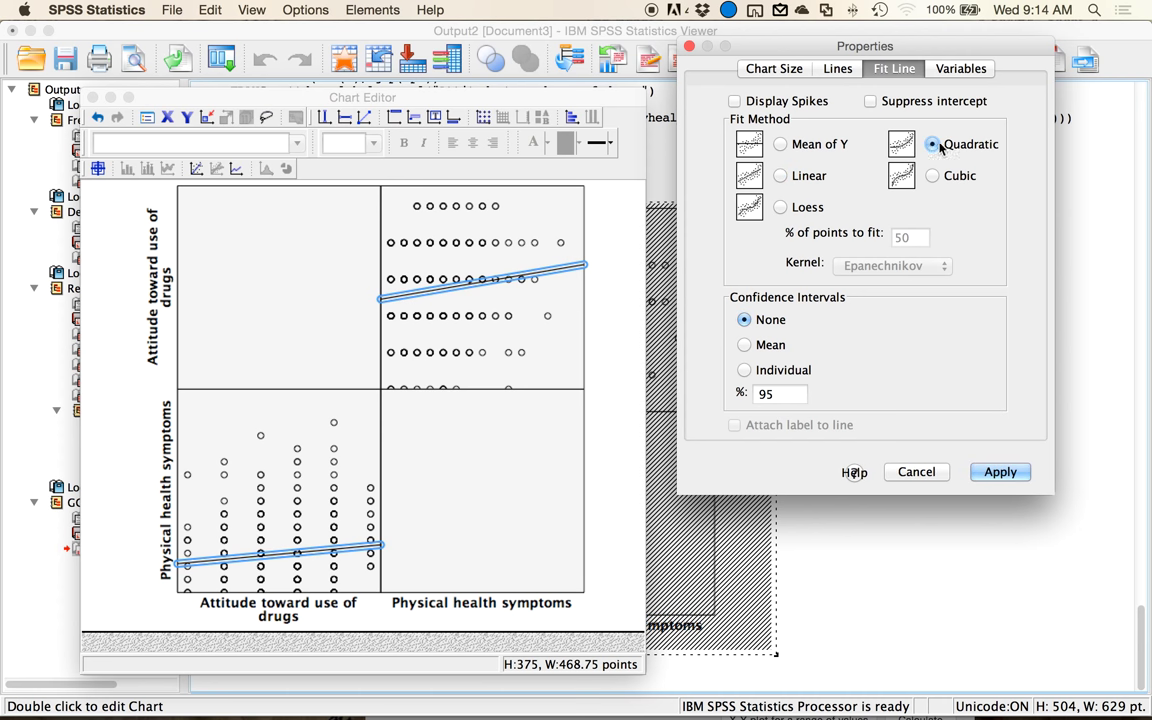
{"action": "left_click", "coordinate": [997, 475]}
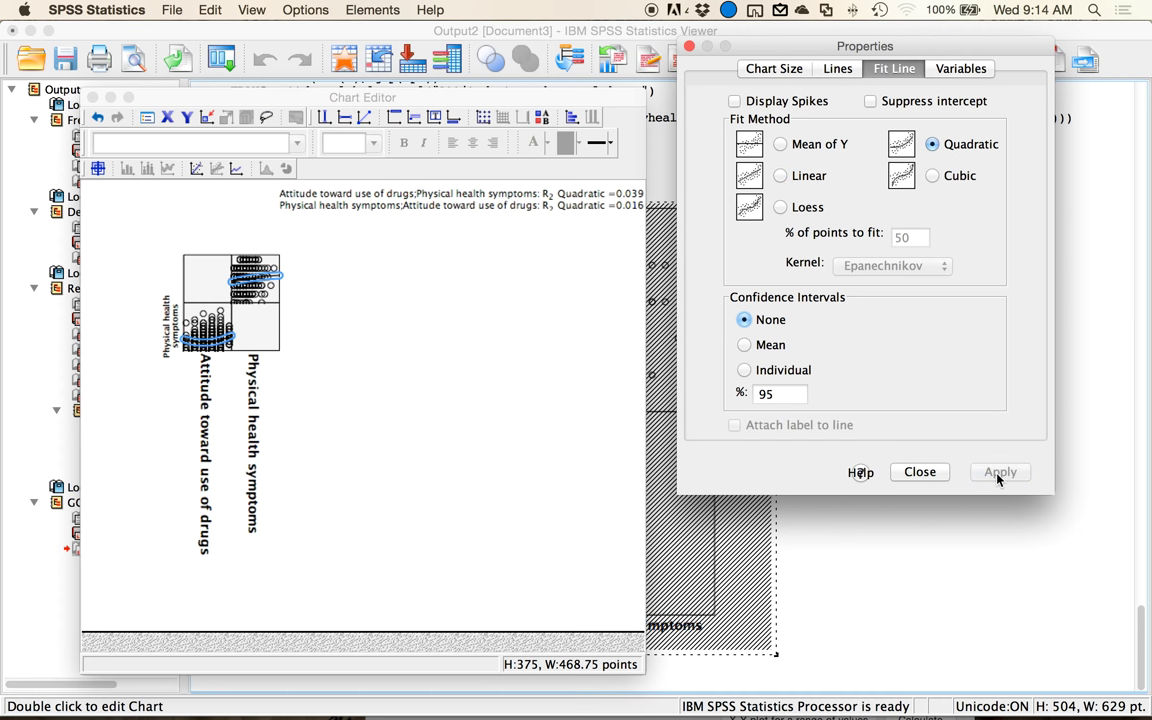
Apply the Linear fit method to the scatterplot matrix's fit lines and finish editing the chart
{"action": "left_click", "coordinate": [780, 175]}
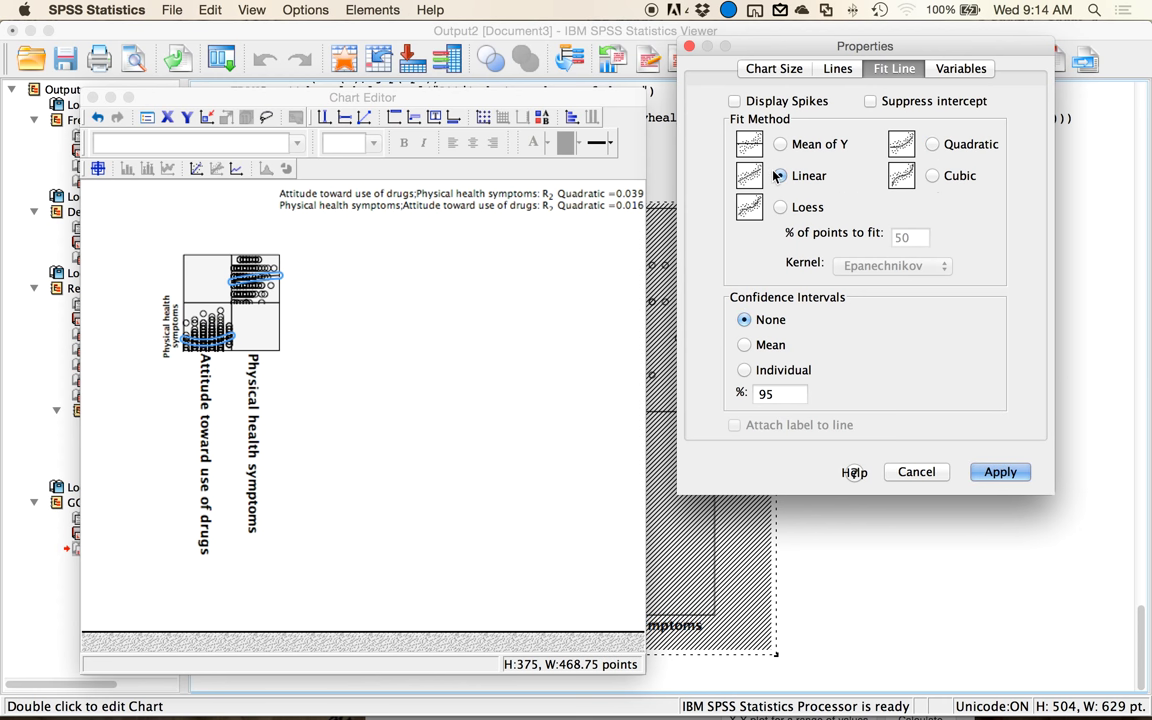
{"action": "left_click", "coordinate": [1000, 472]}
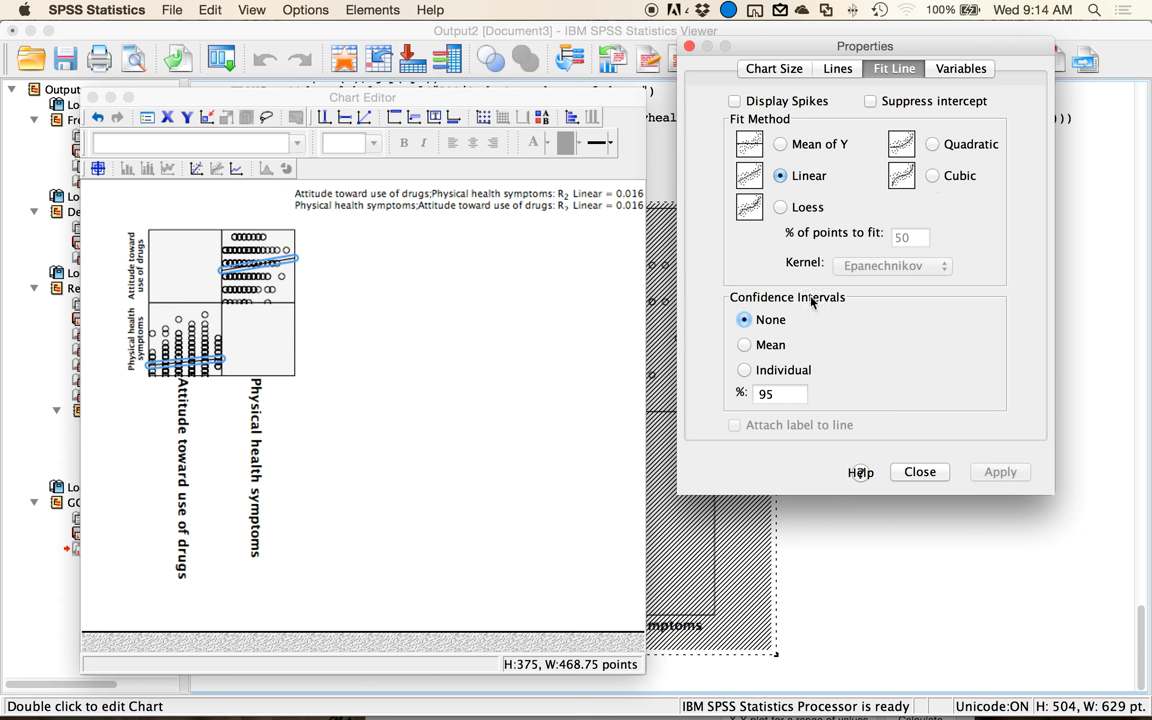
{"action": "left_click", "coordinate": [689, 46]}
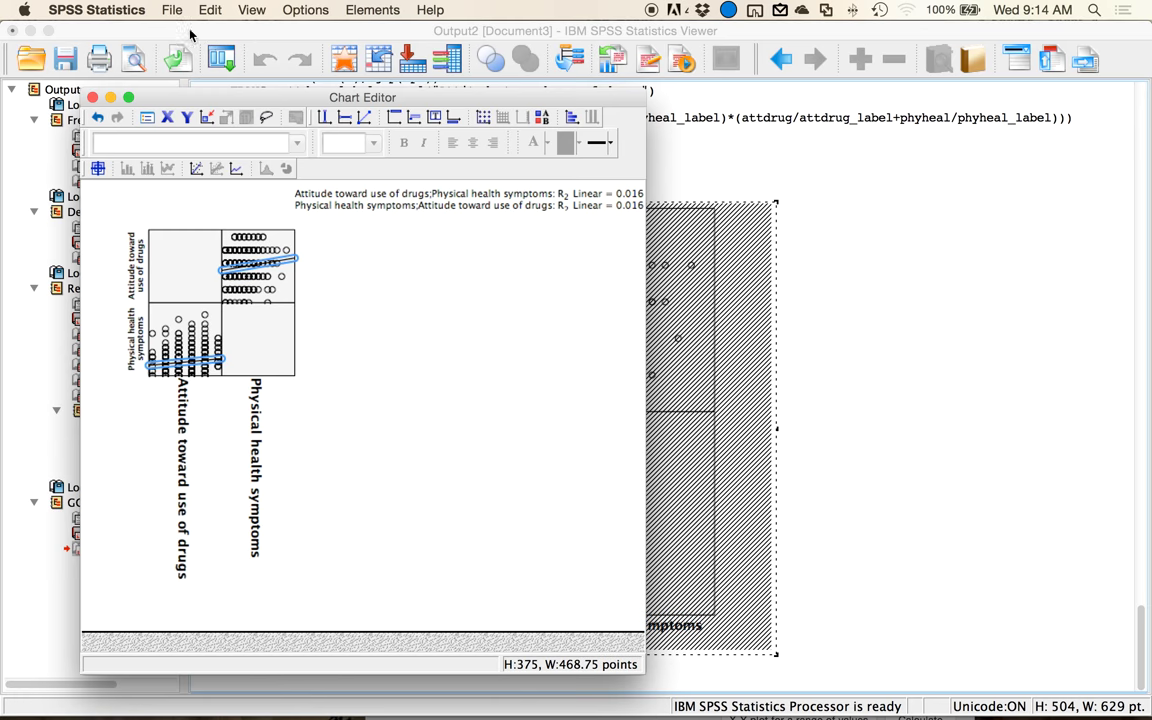
{"action": "left_click", "coordinate": [92, 98]}
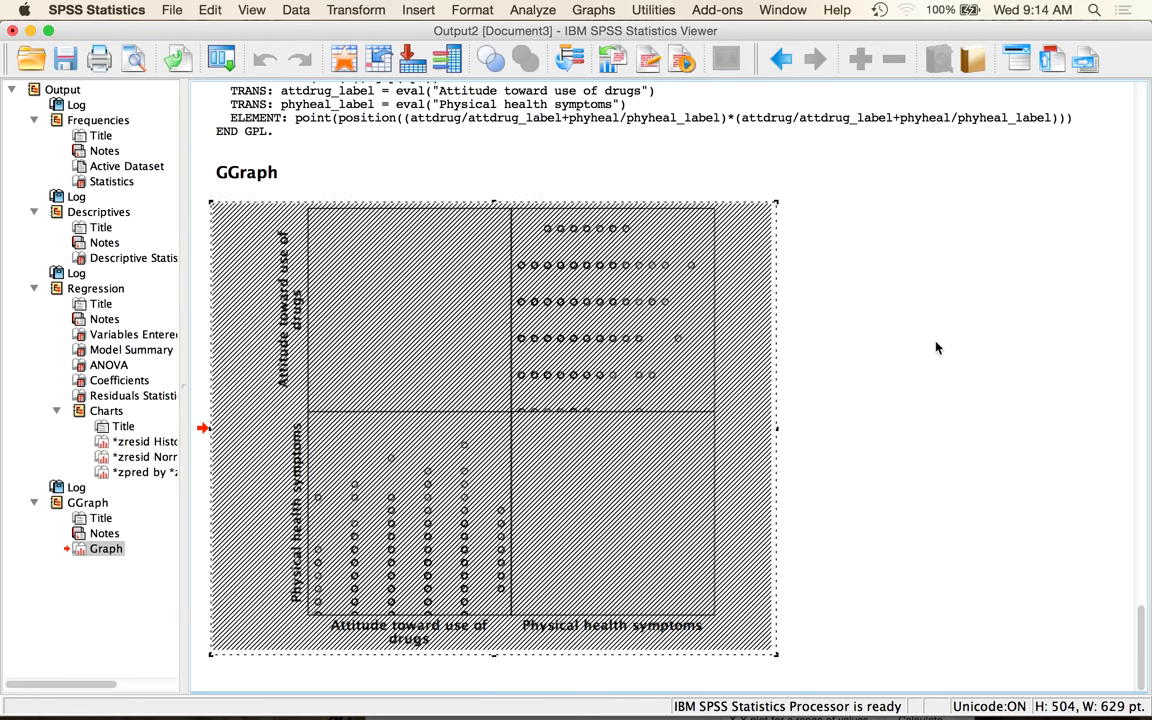
Review the output's residual scatterplot, normal P-P plot and histogram of standardized residuals
{"action": "scroll", "coordinate": [942, 342], "scroll_direction": "down", "scroll_amount": 5}
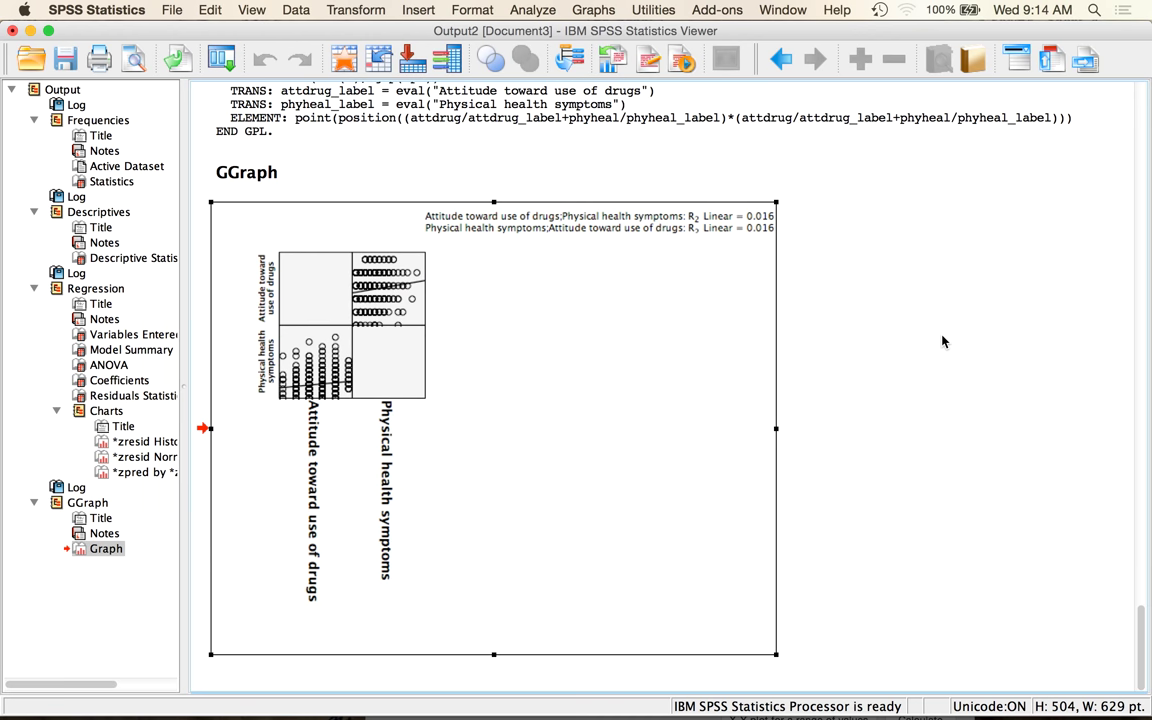
{"action": "scroll", "coordinate": [942, 342], "scroll_direction": "up", "scroll_amount": 10}
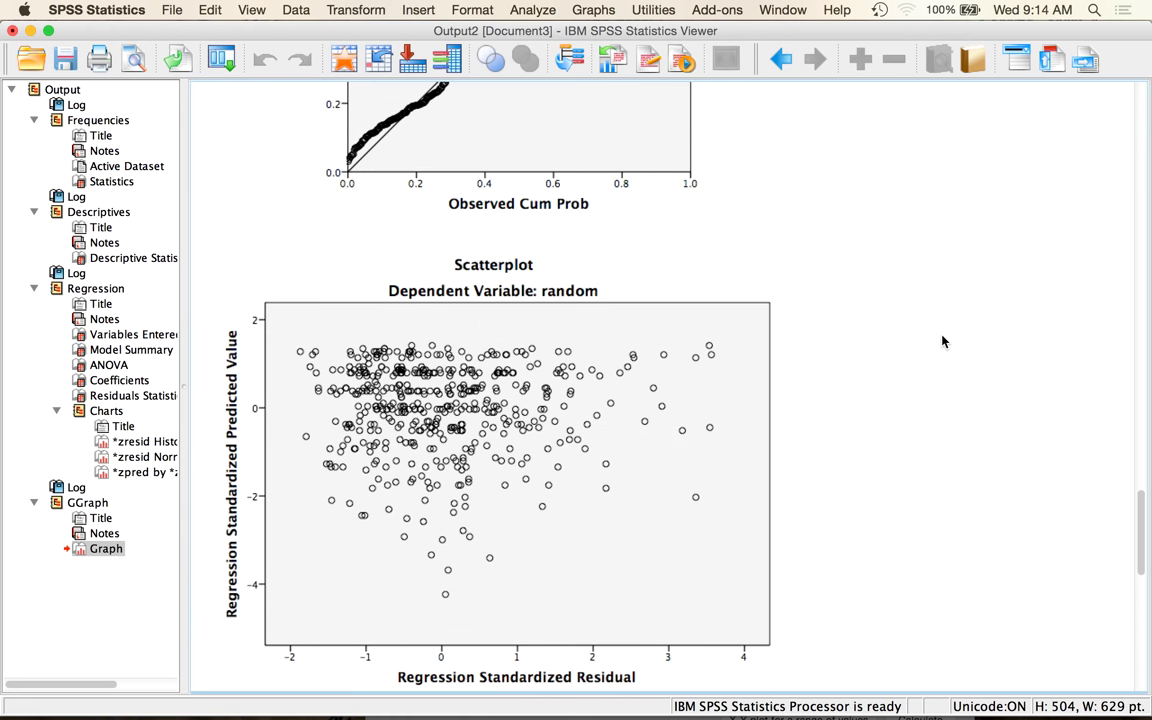
{"action": "scroll", "coordinate": [942, 342], "scroll_direction": "up", "scroll_amount": 4}
{"action": "left_click", "coordinate": [548, 255]}
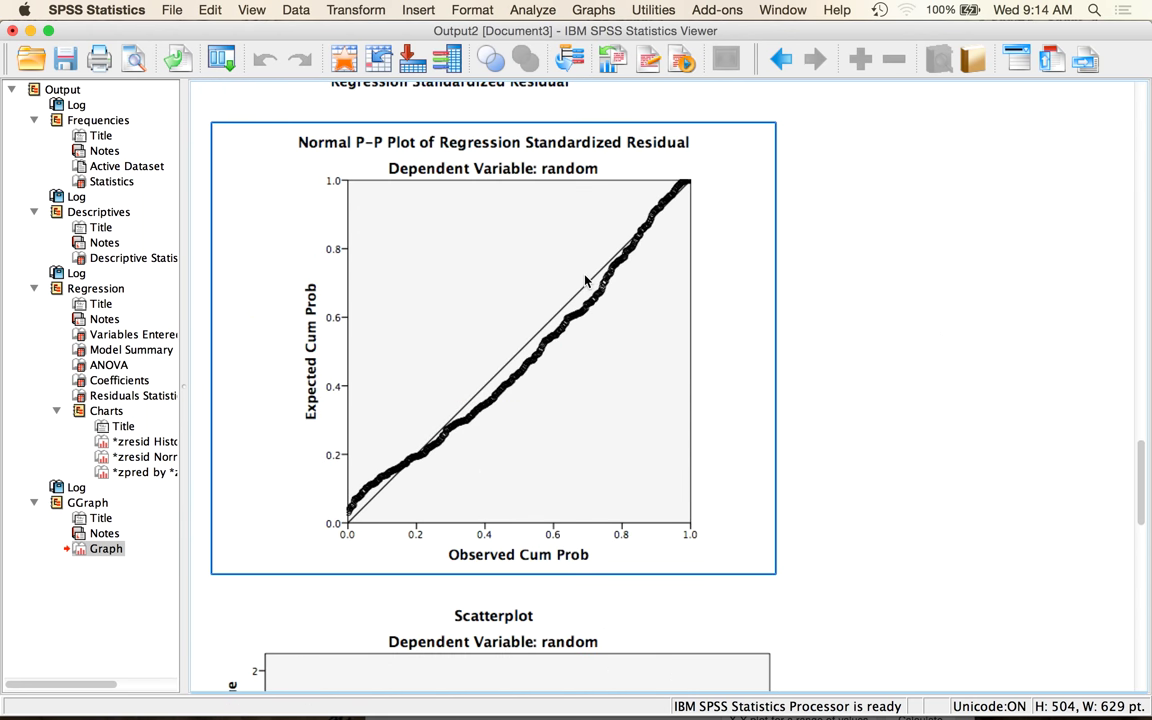
{"action": "left_click", "coordinate": [820, 331]}
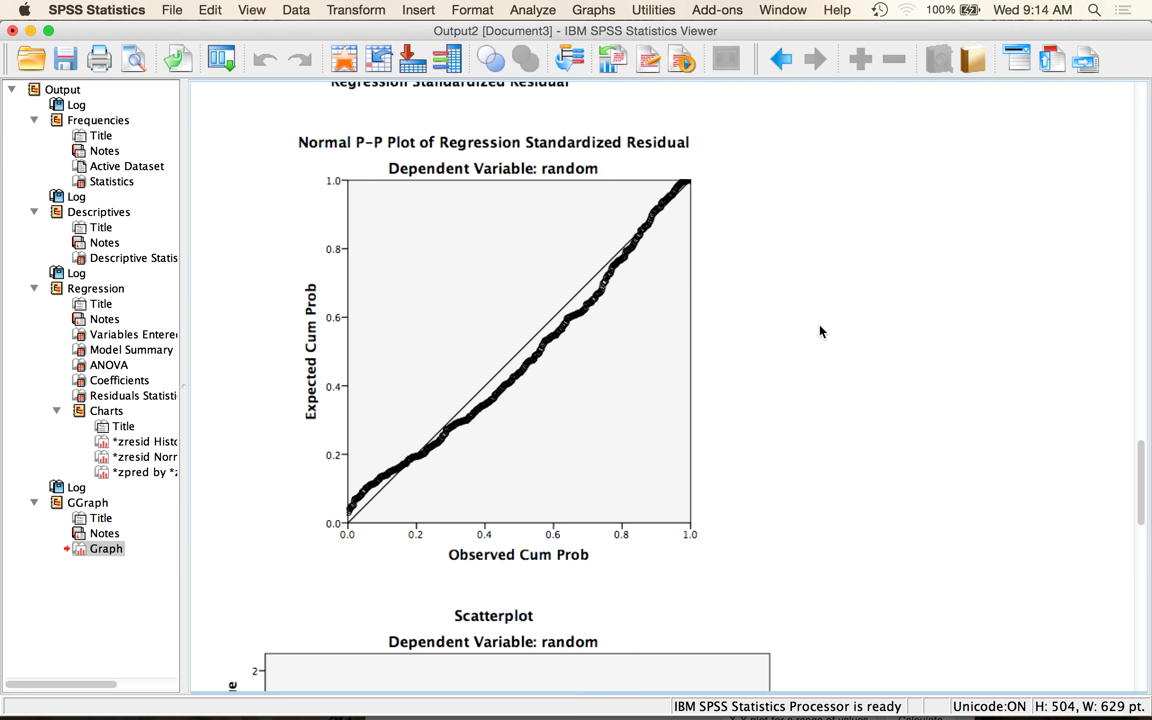
{"action": "scroll", "coordinate": [820, 331], "scroll_direction": "up", "scroll_amount": 6}
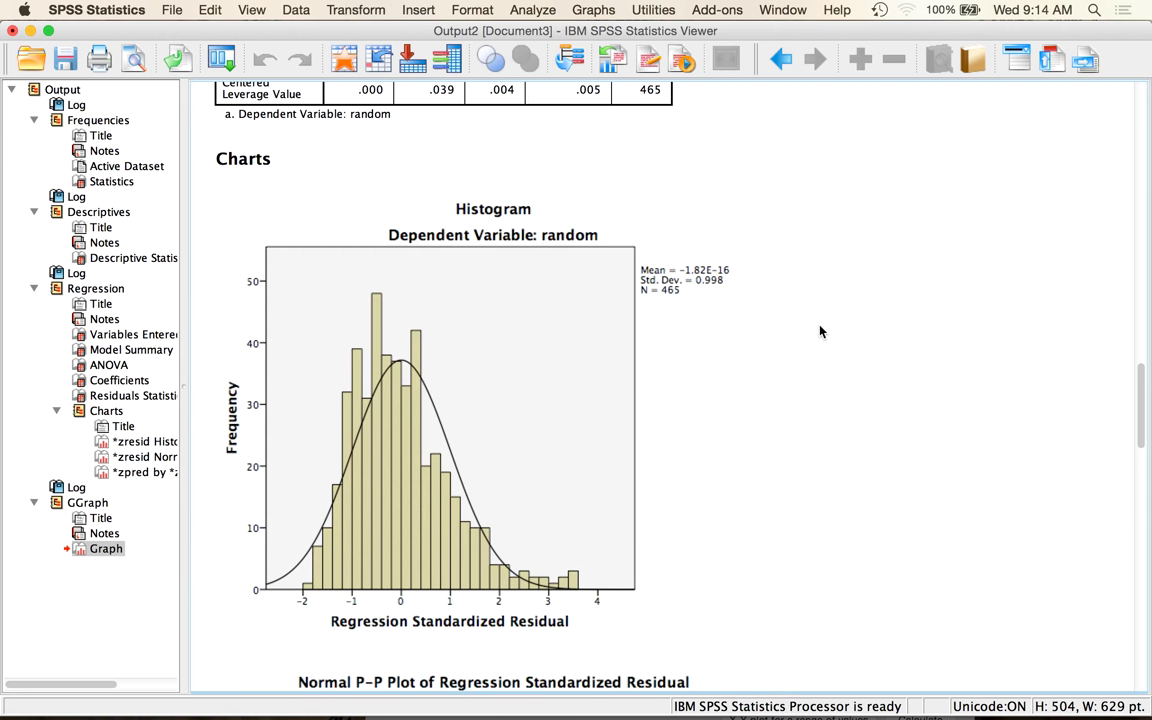
{"action": "left_click", "coordinate": [470, 244]}
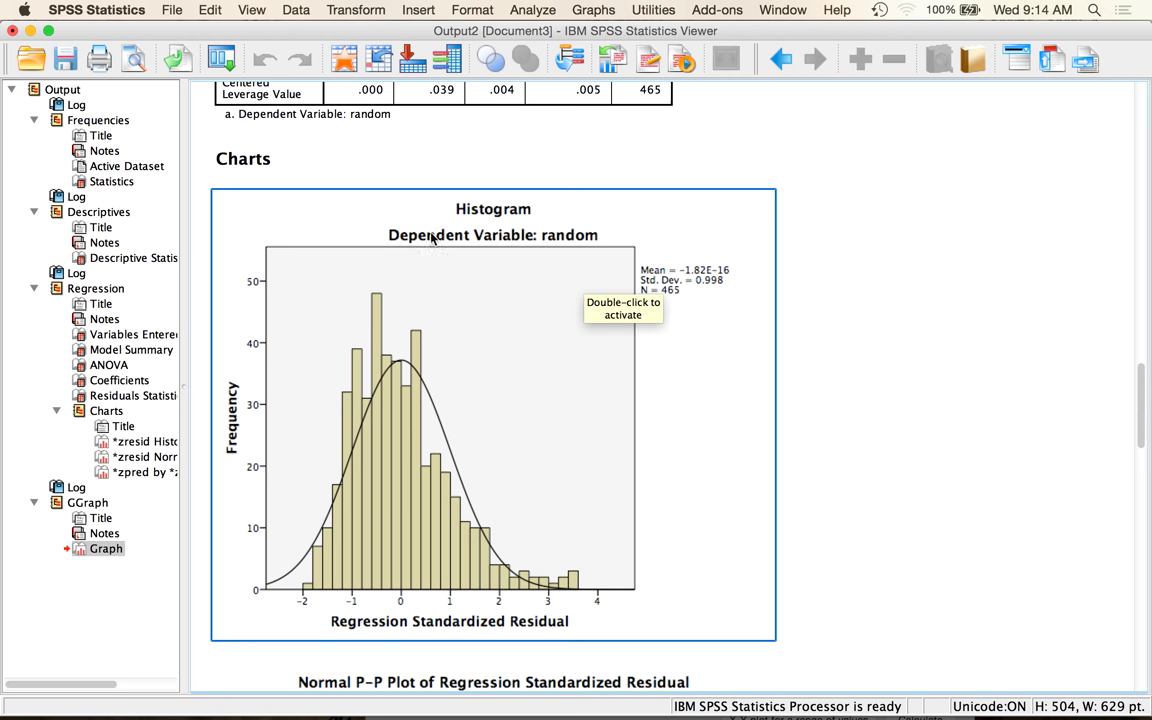
Set up a Frequencies analysis with only attdrug and phyheal, removing religion and emplmnt from the analysed variables
{"action": "left_click", "coordinate": [535, 9]}
{"action": "mouse_move", "coordinate": [610, 48]}
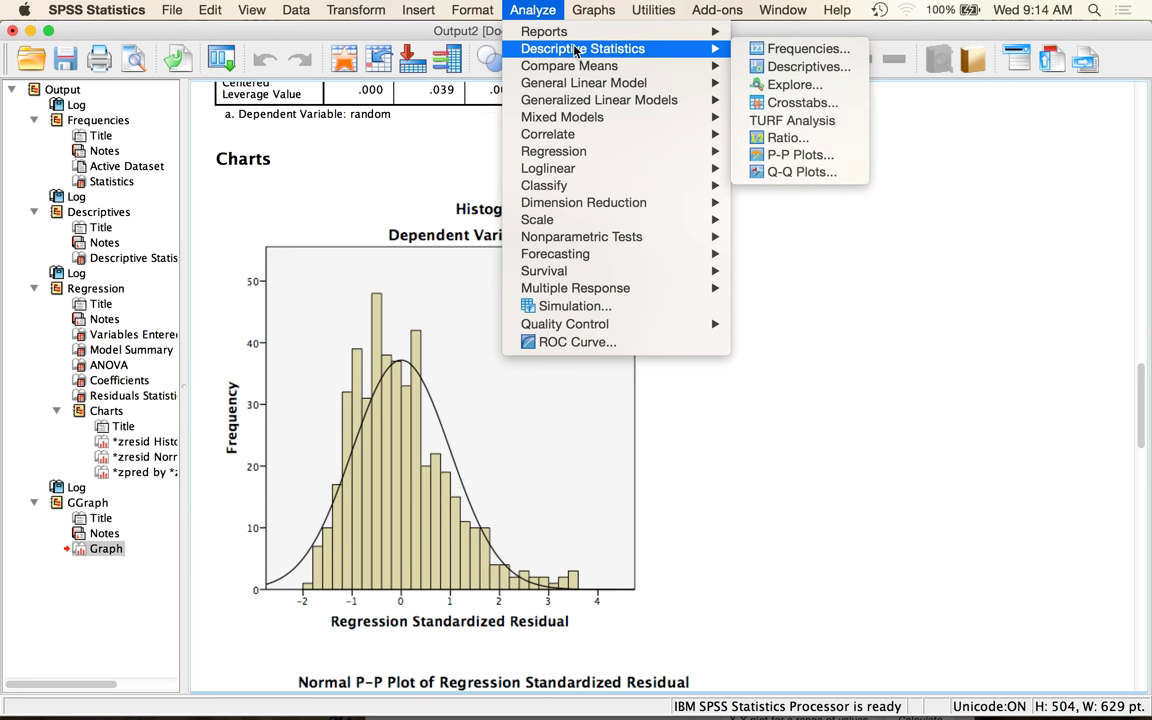
{"action": "left_click", "coordinate": [800, 49]}
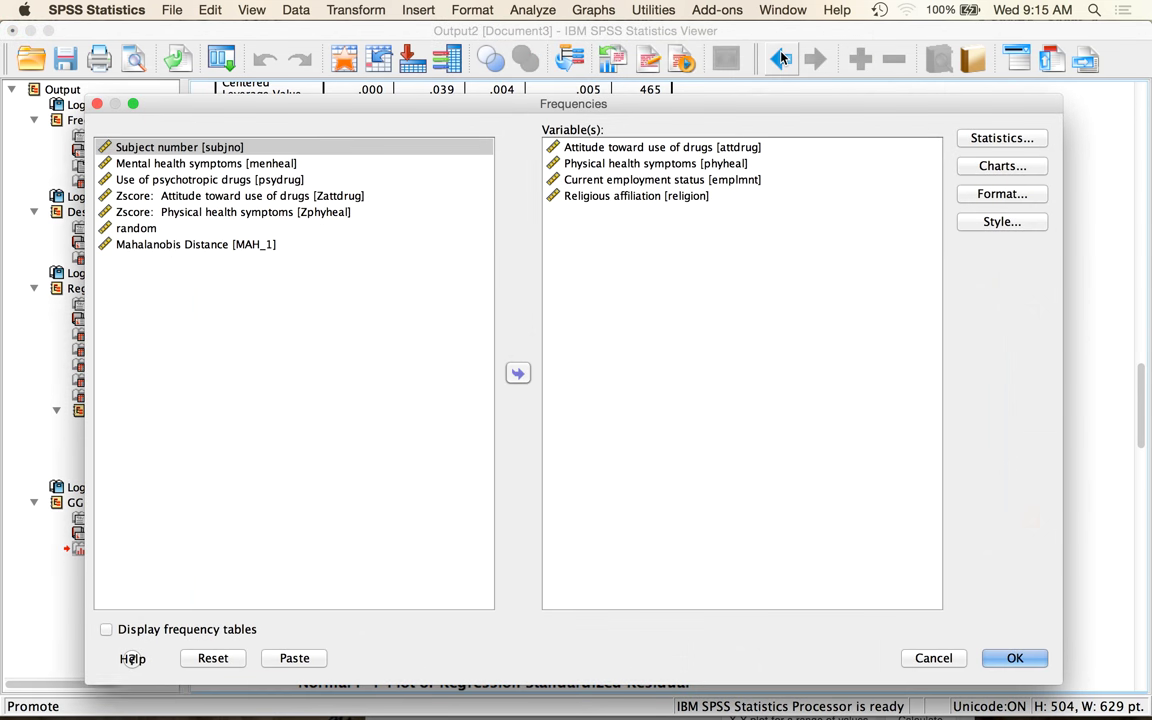
{"action": "double_click", "coordinate": [636, 200]}
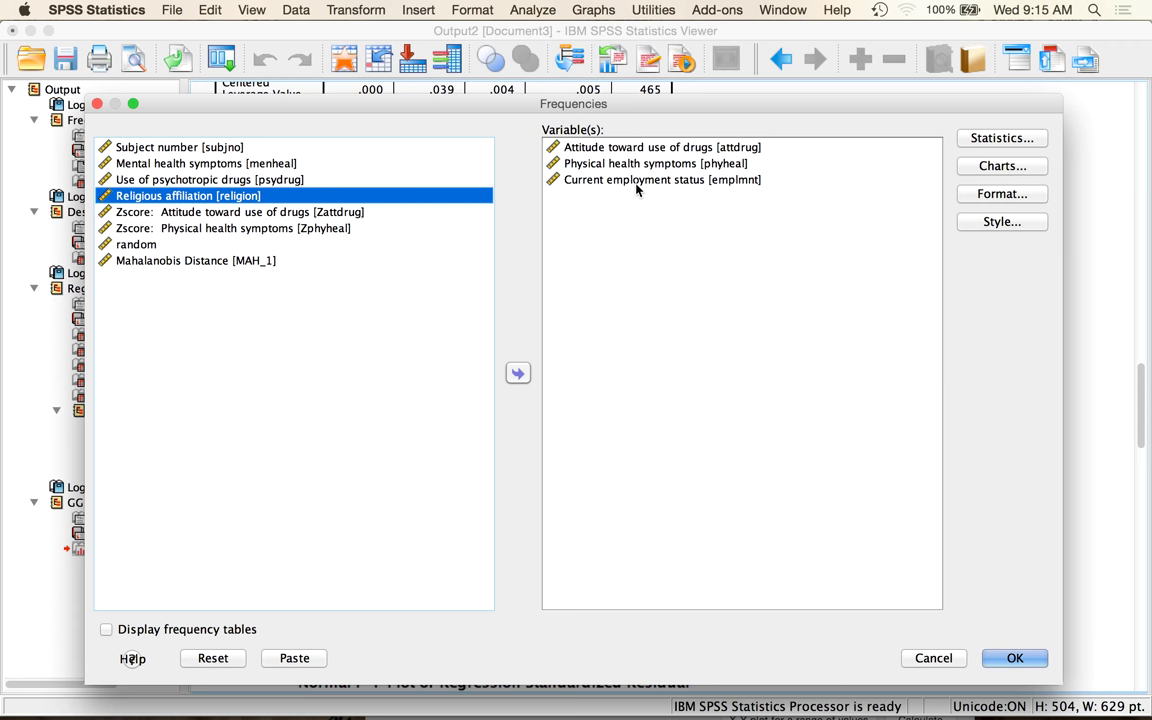
{"action": "double_click", "coordinate": [636, 183]}
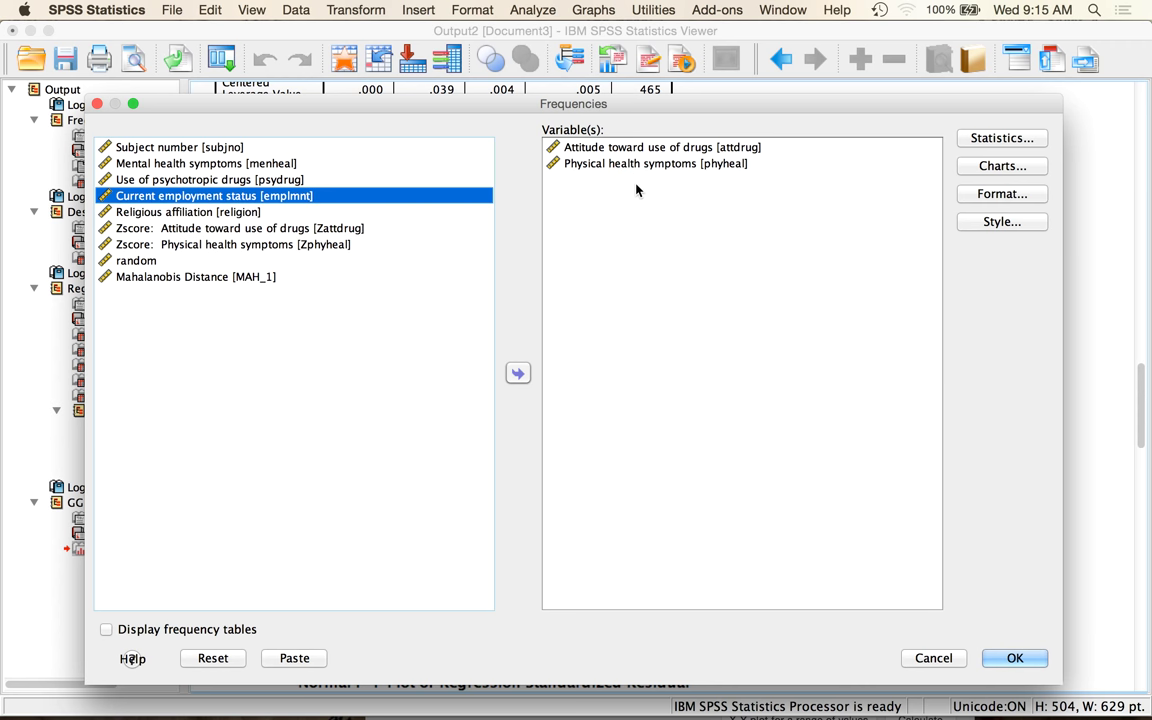
Check that Skewness and Kurtosis are among the requested statistics and run the Frequencies analysis
{"action": "left_click", "coordinate": [986, 138]}
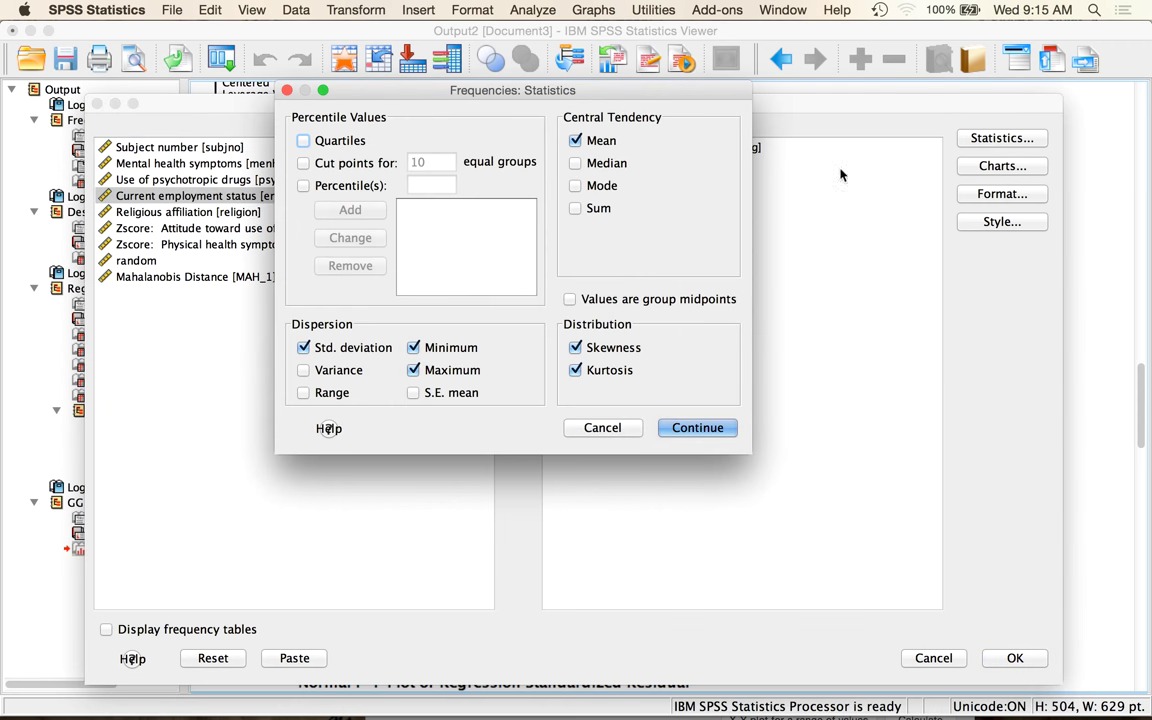
{"action": "left_click", "coordinate": [672, 428]}
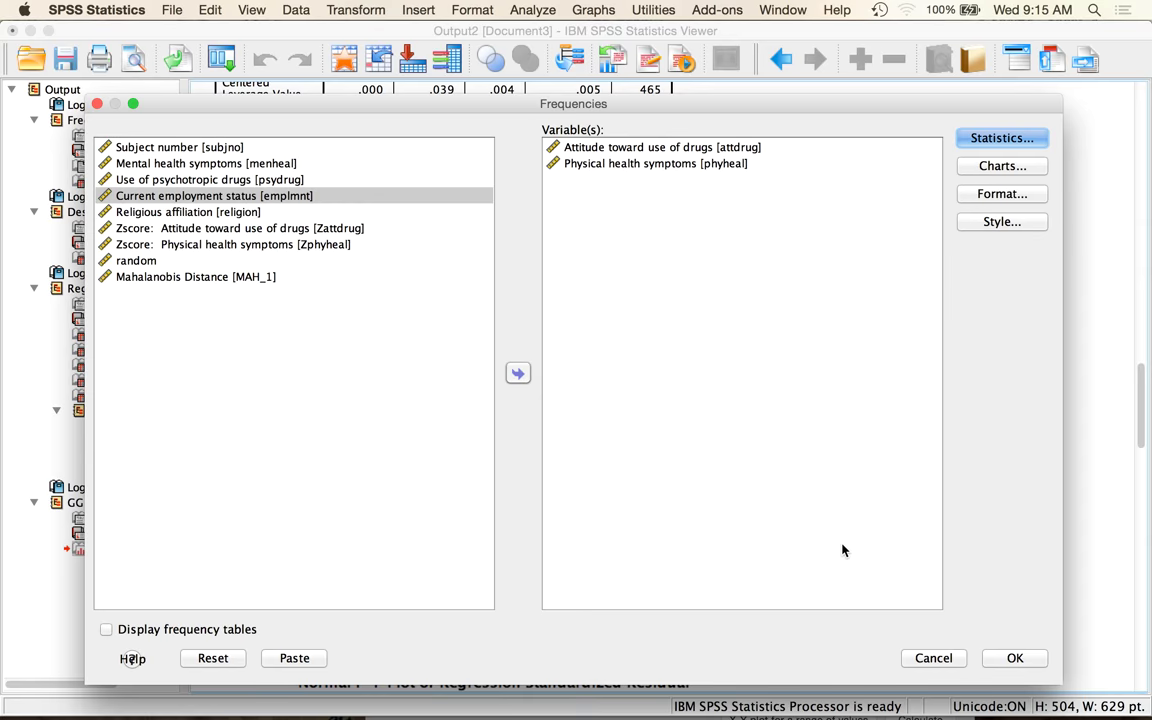
{"action": "left_click", "coordinate": [1015, 658]}
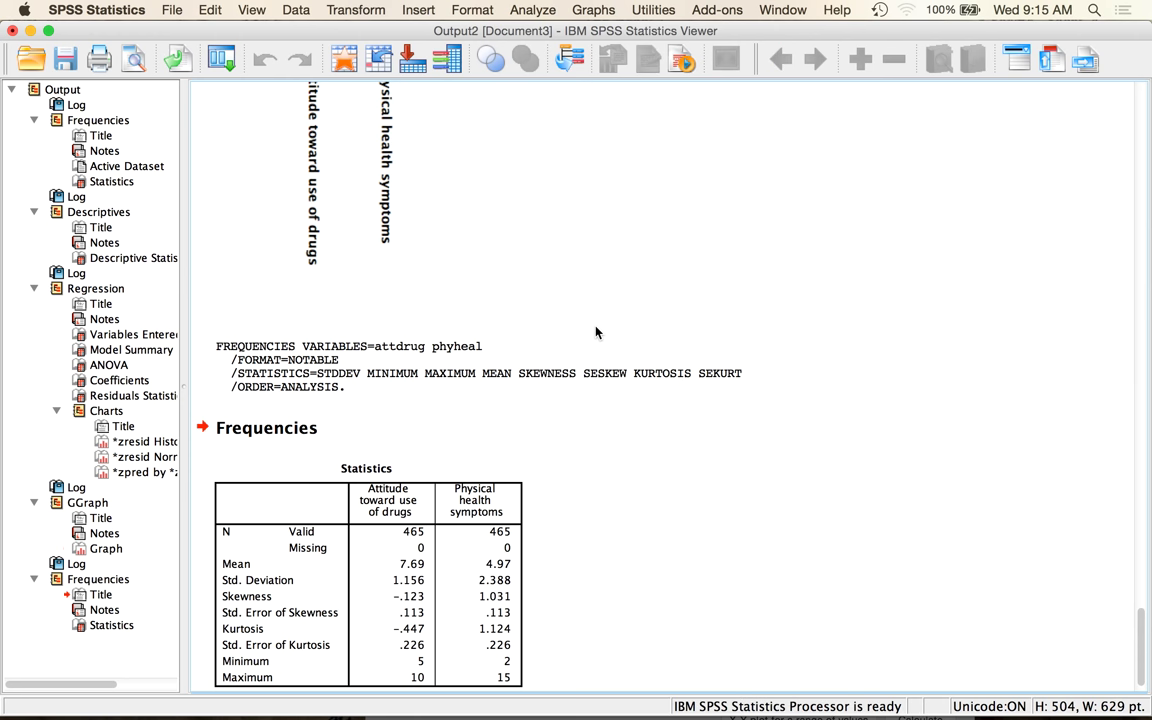
Review the skewness and kurtosis statistics for both variables and the histogram of standardized residuals in the output
{"action": "left_click", "coordinate": [345, 582]}
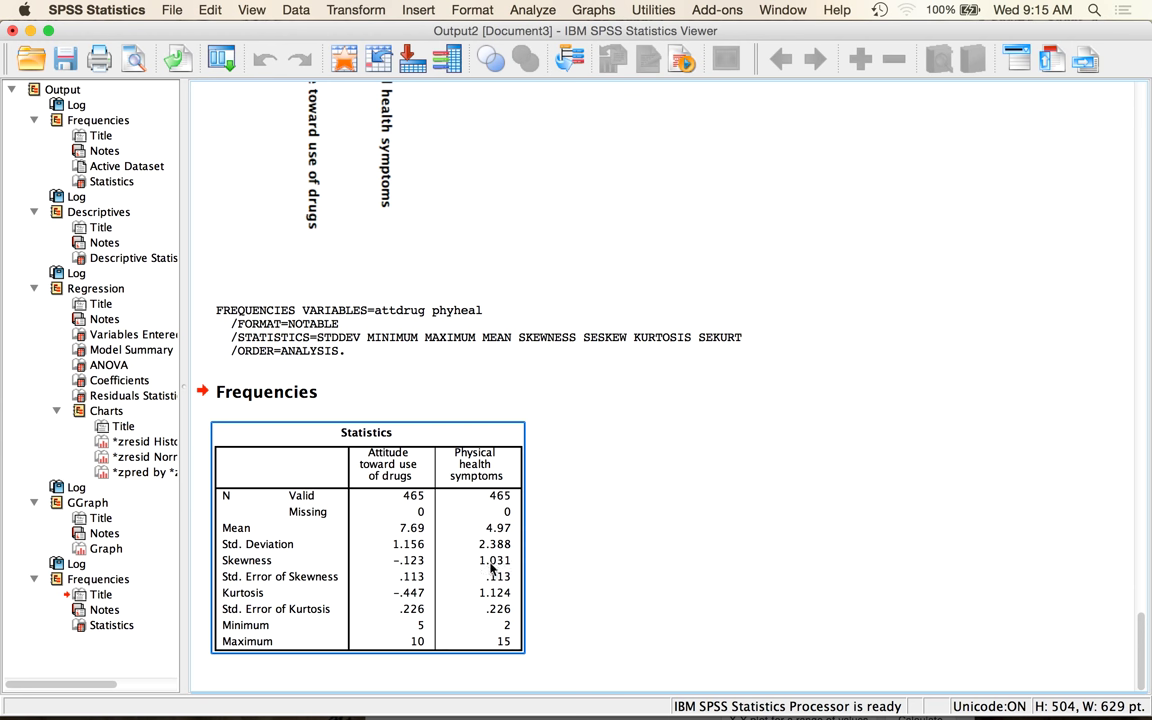
{"action": "left_click", "coordinate": [535, 613]}
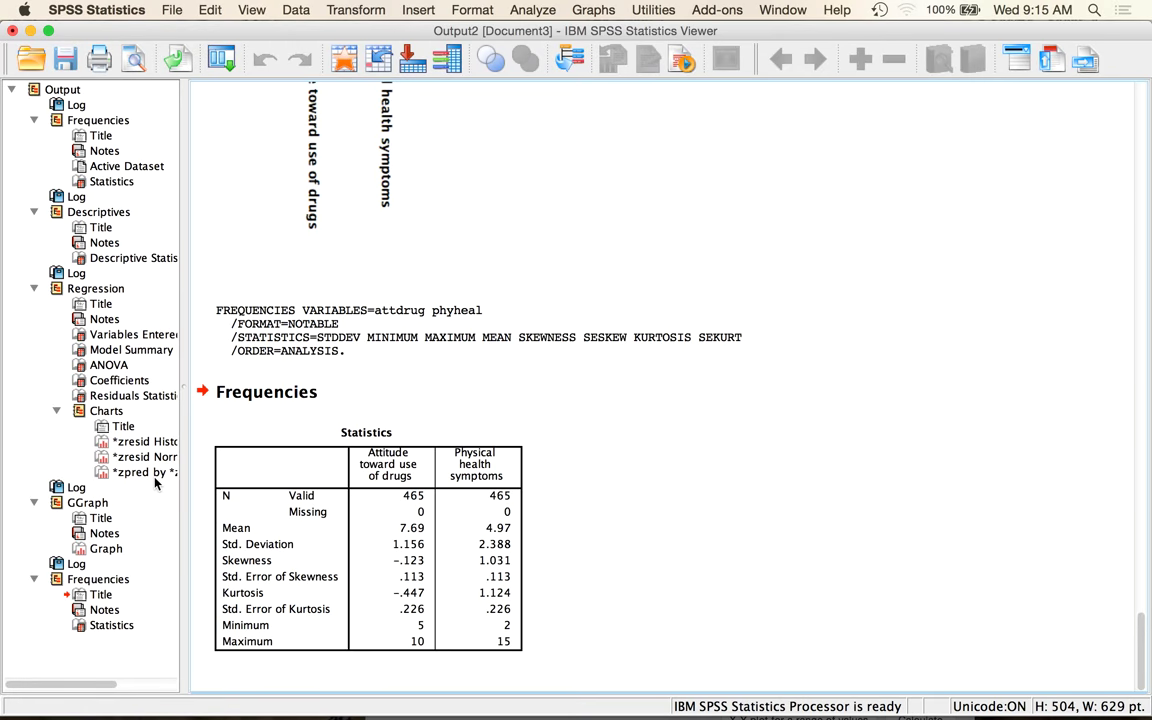
{"action": "left_click", "coordinate": [140, 471]}
{"action": "left_click", "coordinate": [100, 441]}
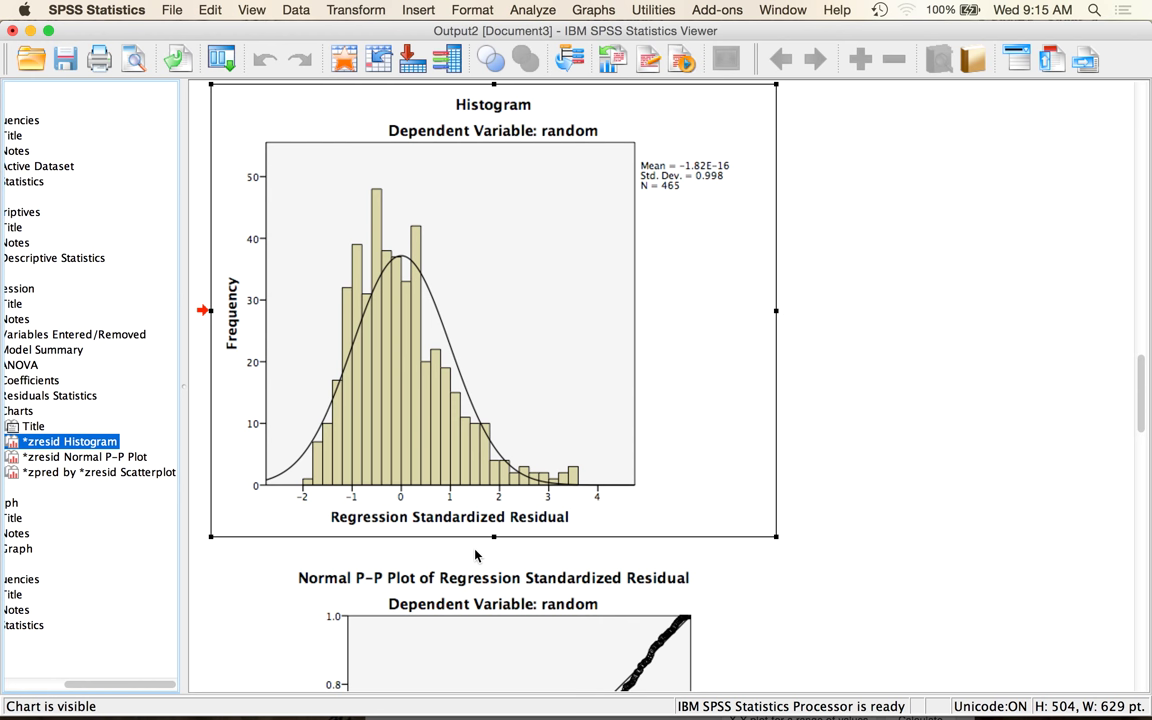
{"action": "left_click", "coordinate": [591, 95]}
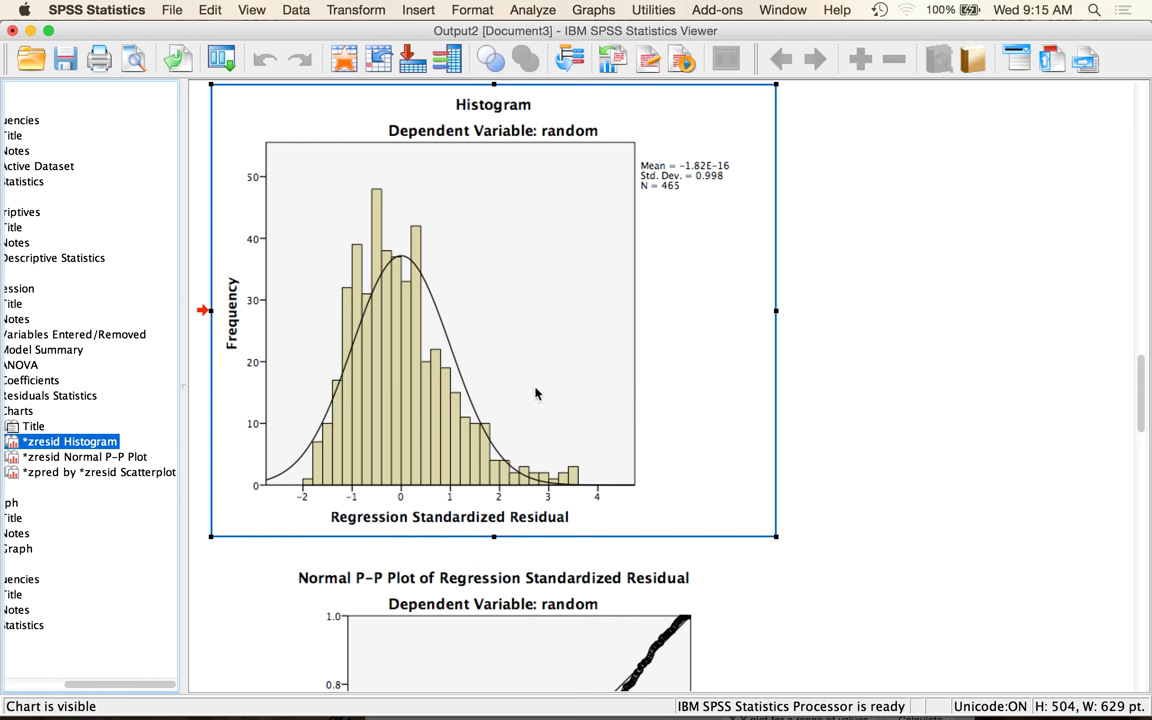
Rerun the Frequencies analysis for attdrug and phyheal with histograms that include a normal curve
{"action": "left_click", "coordinate": [472, 10]}
{"action": "mouse_move", "coordinate": [535, 12]}
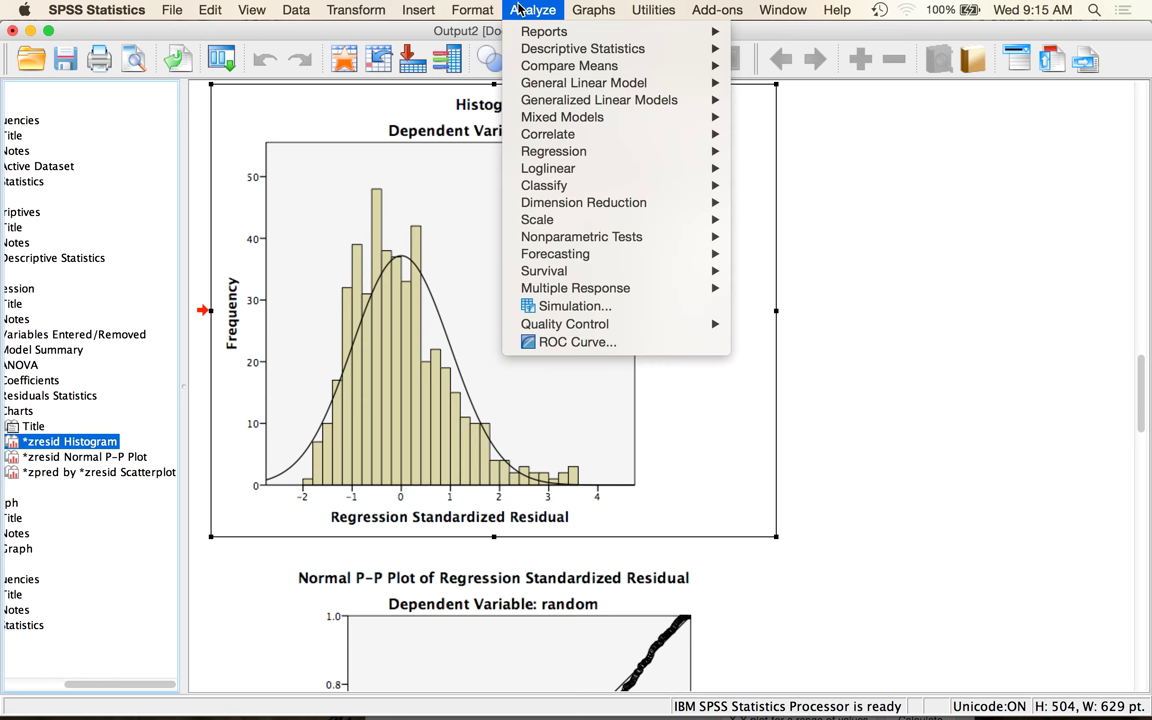
{"action": "mouse_move", "coordinate": [605, 50]}
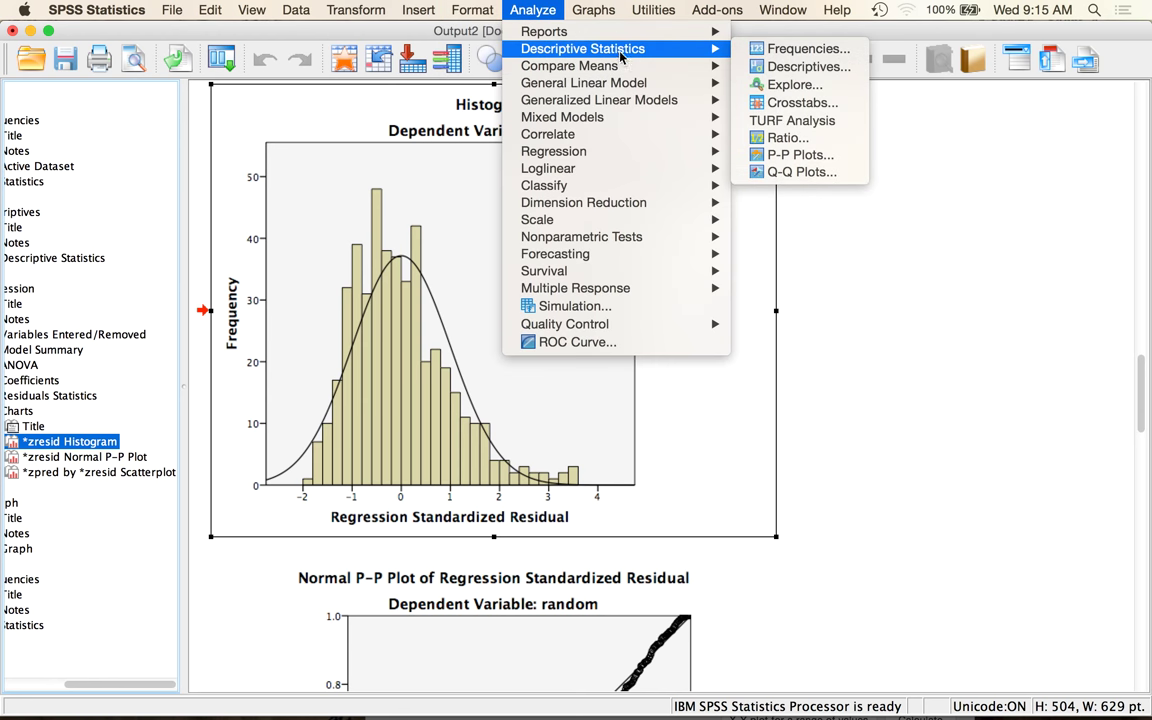
{"action": "left_click", "coordinate": [812, 50]}
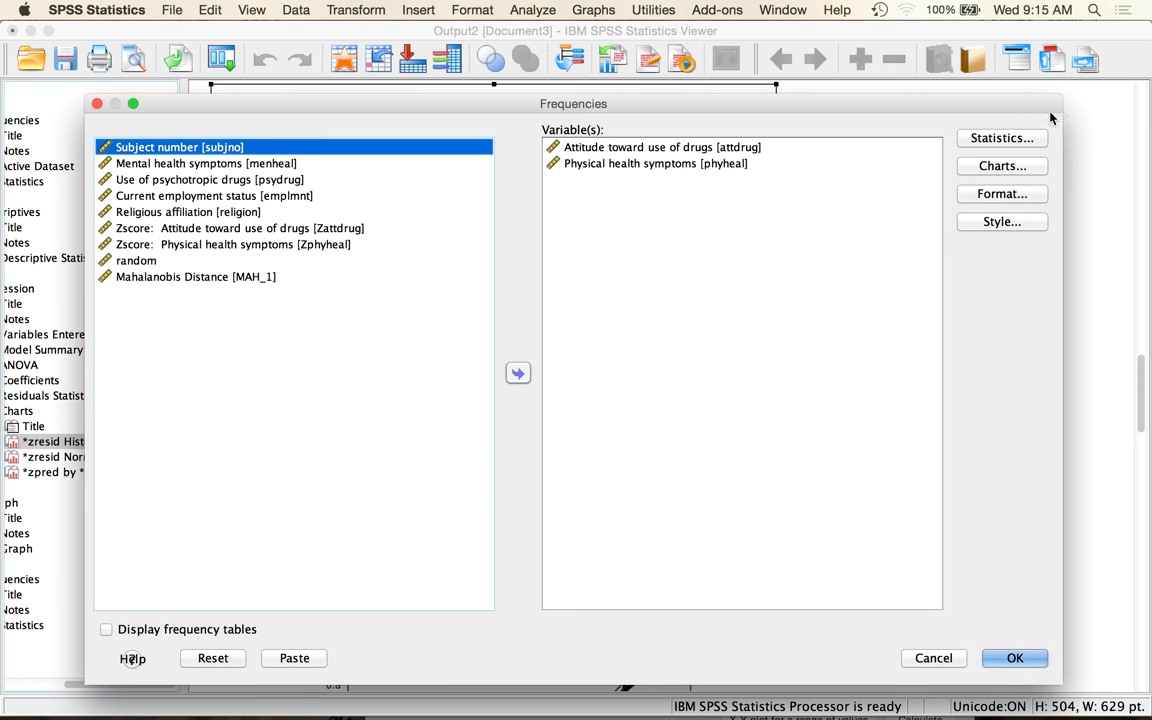
{"action": "left_click", "coordinate": [977, 172]}
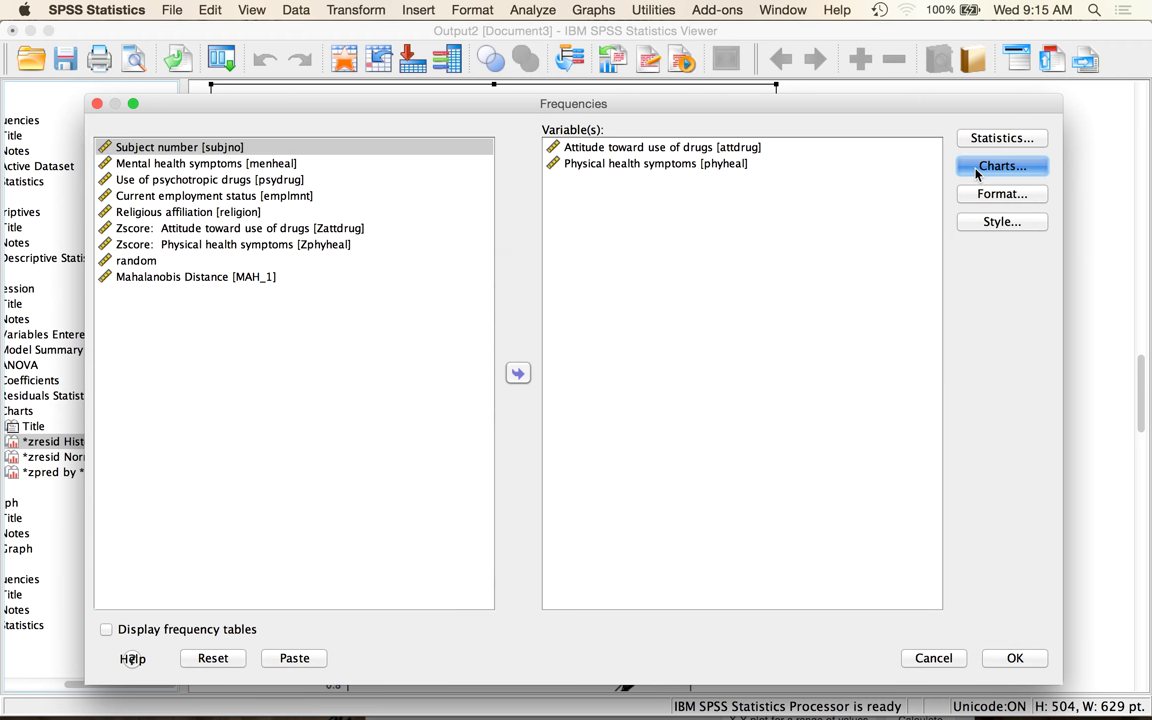
{"action": "left_click", "coordinate": [640, 475]}
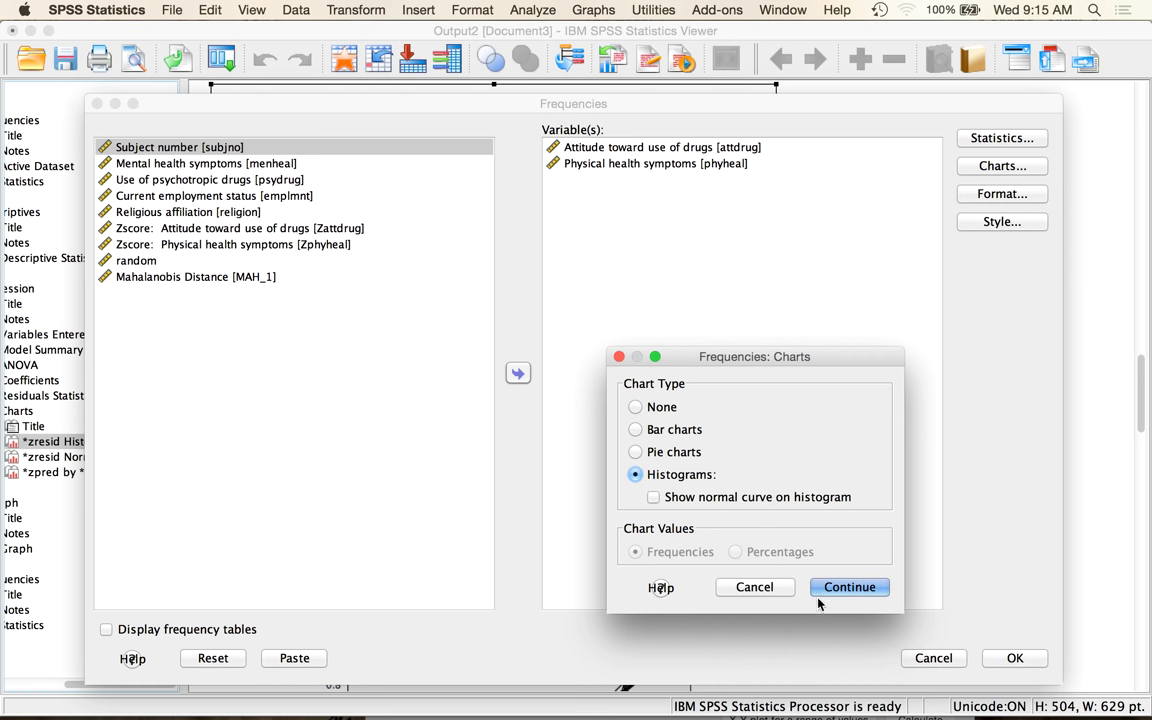
{"action": "left_click", "coordinate": [768, 497]}
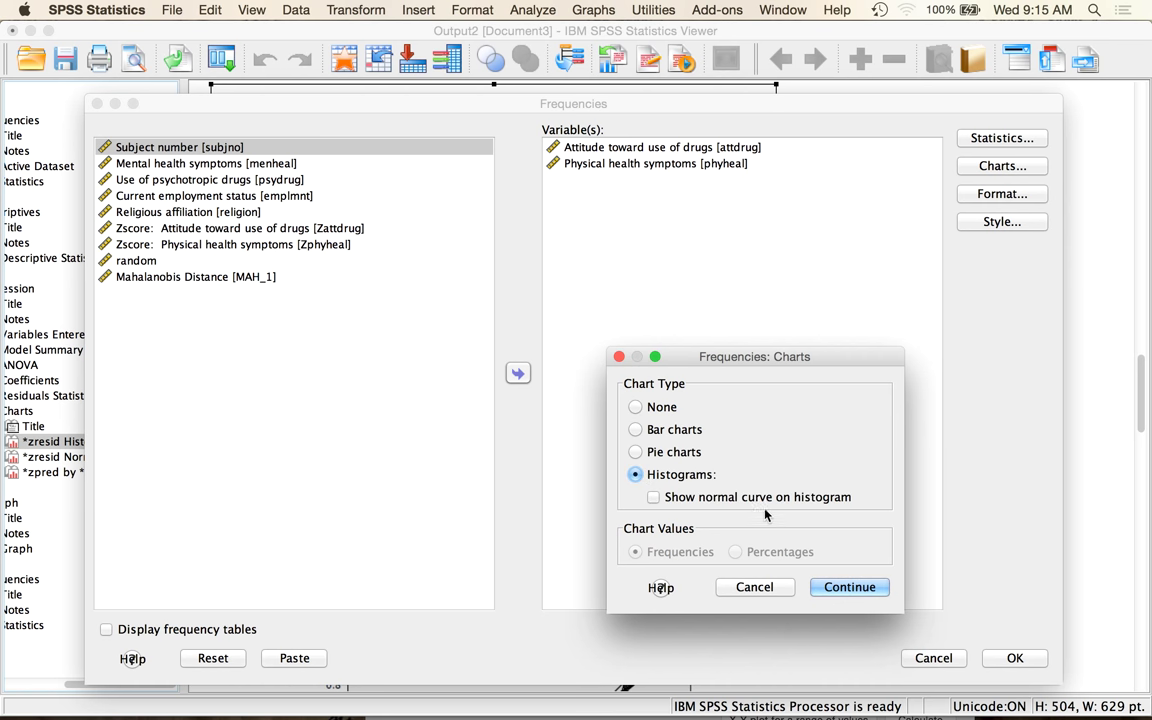
{"action": "left_click", "coordinate": [830, 586]}
{"action": "left_click", "coordinate": [1008, 658]}
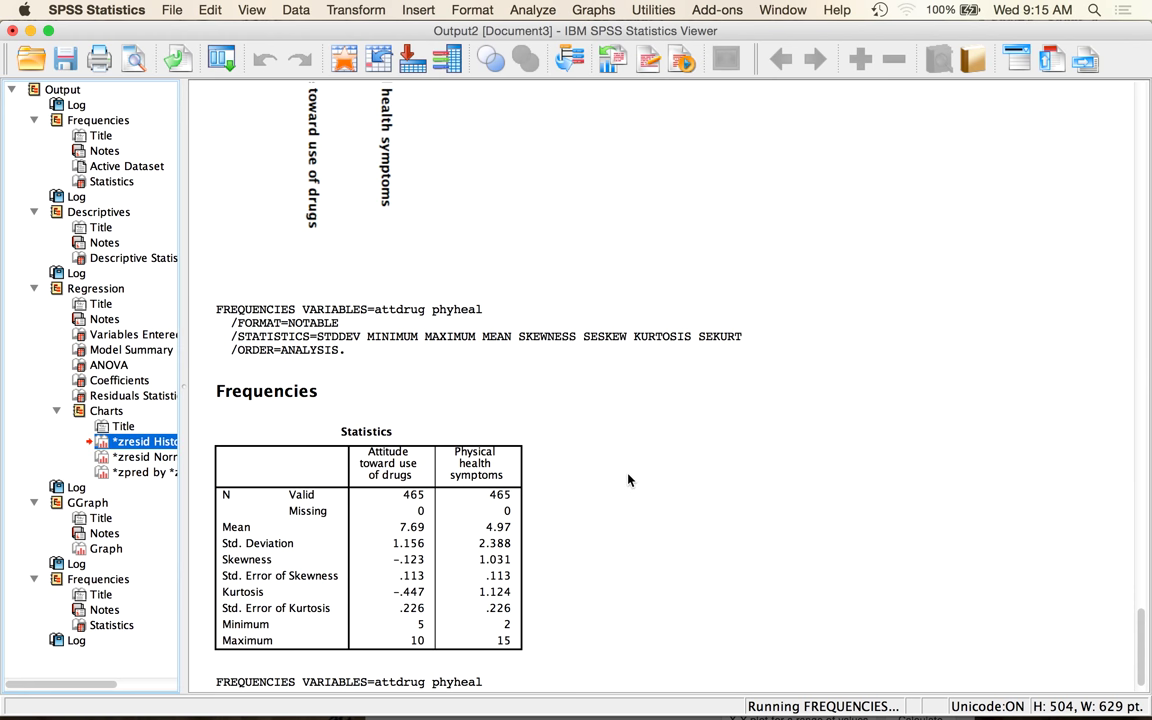
Examine the histograms of attitude toward use of drugs and physical health symptoms against their normal curves
{"action": "scroll", "coordinate": [628, 480], "scroll_direction": "down", "scroll_amount": 5}
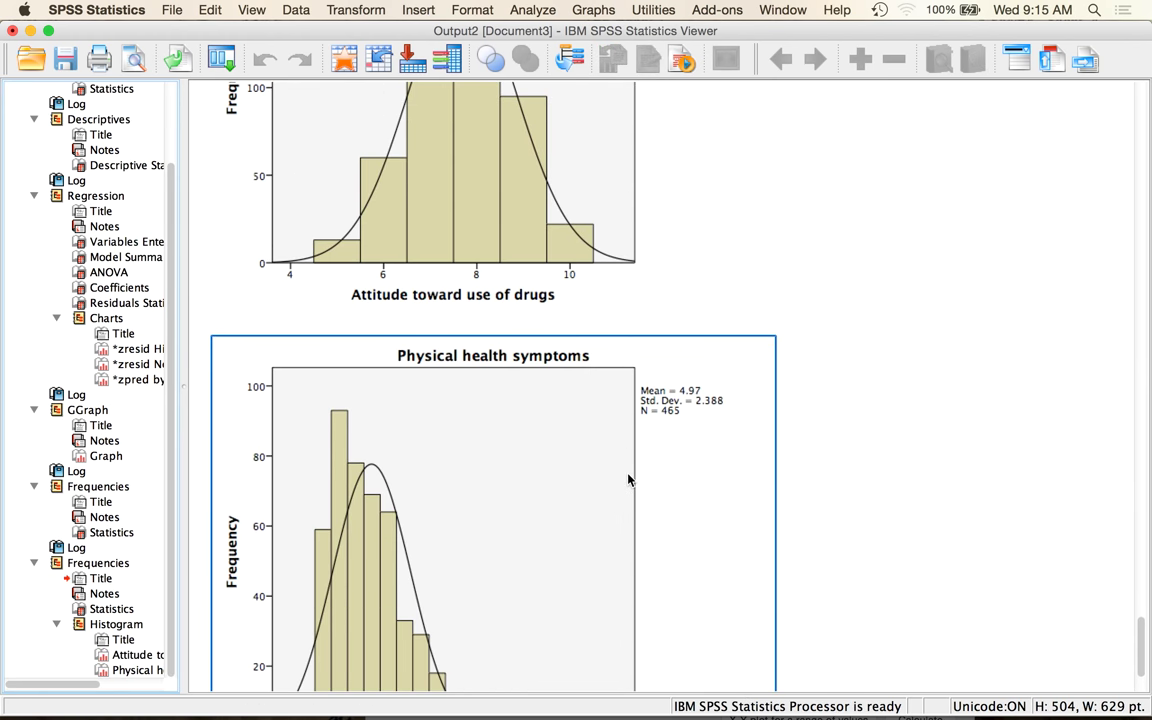
{"action": "scroll", "coordinate": [628, 480], "scroll_direction": "up", "scroll_amount": 7}
{"action": "scroll", "coordinate": [628, 480], "scroll_direction": "down", "scroll_amount": 2}
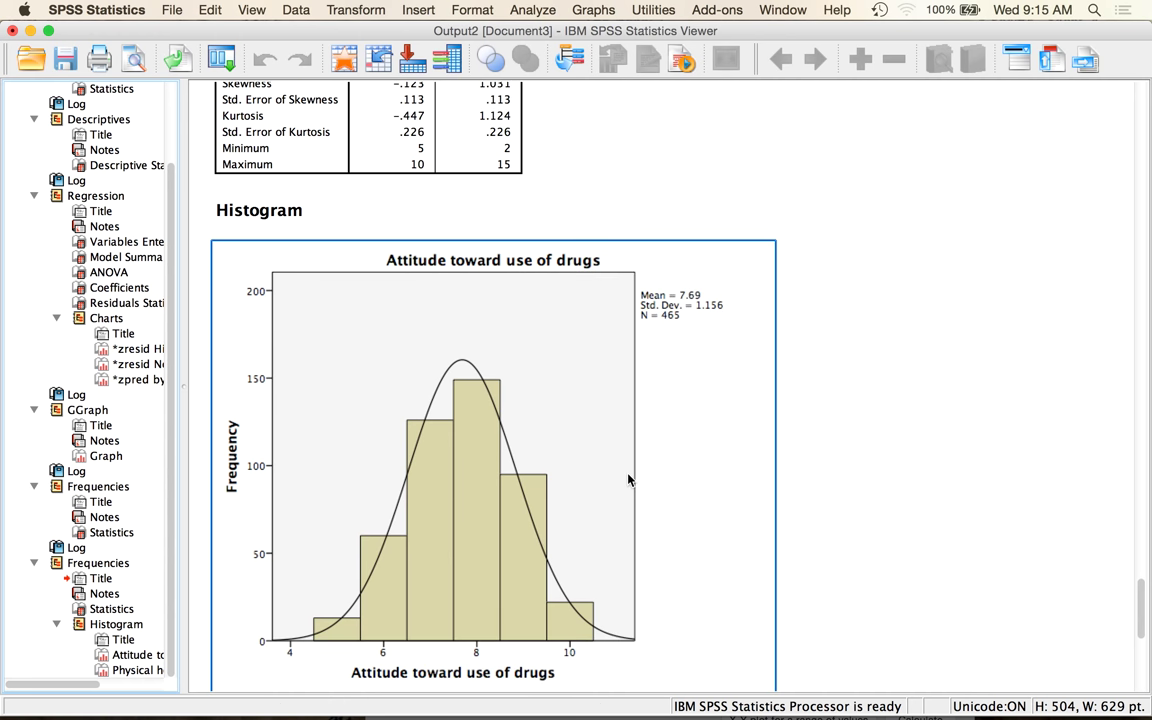
{"action": "scroll", "coordinate": [628, 480], "scroll_direction": "down", "scroll_amount": 10}
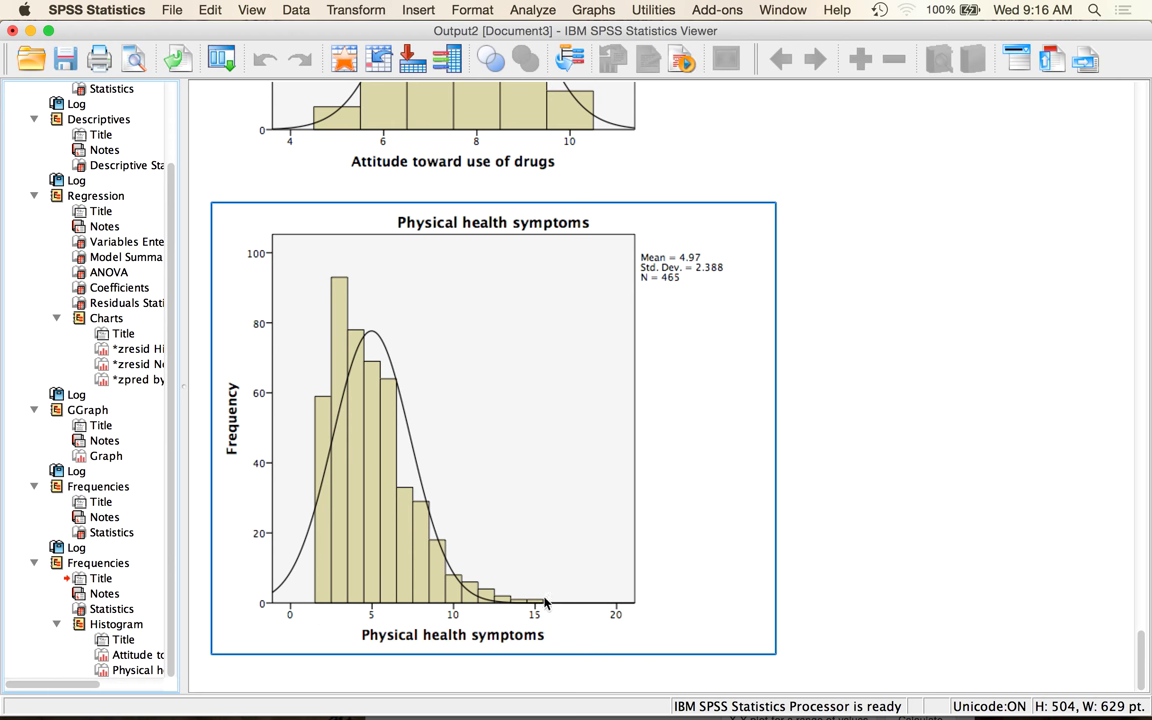
{"action": "left_click", "coordinate": [725, 478]}
{"action": "left_click", "coordinate": [645, 485]}
{"action": "left_click", "coordinate": [982, 436]}
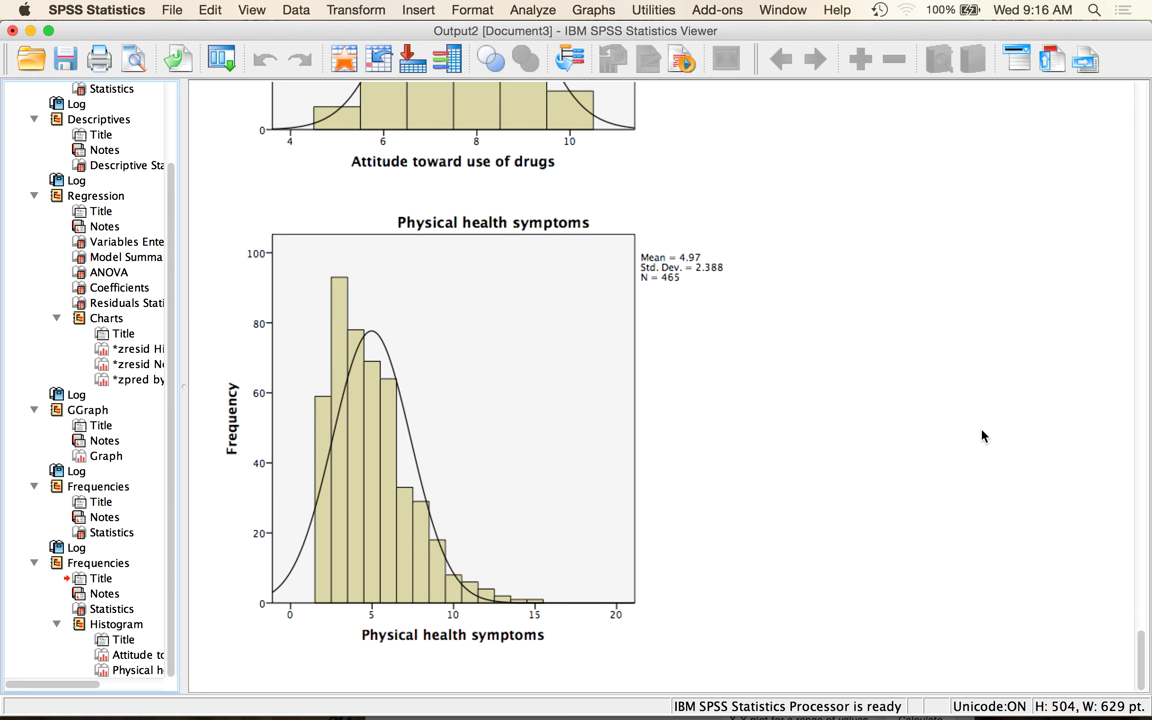
Examine the scatterplot of standardized predicted values against standardized residuals in the regression output
{"action": "left_click", "coordinate": [463, 363]}
{"action": "left_click", "coordinate": [135, 379]}
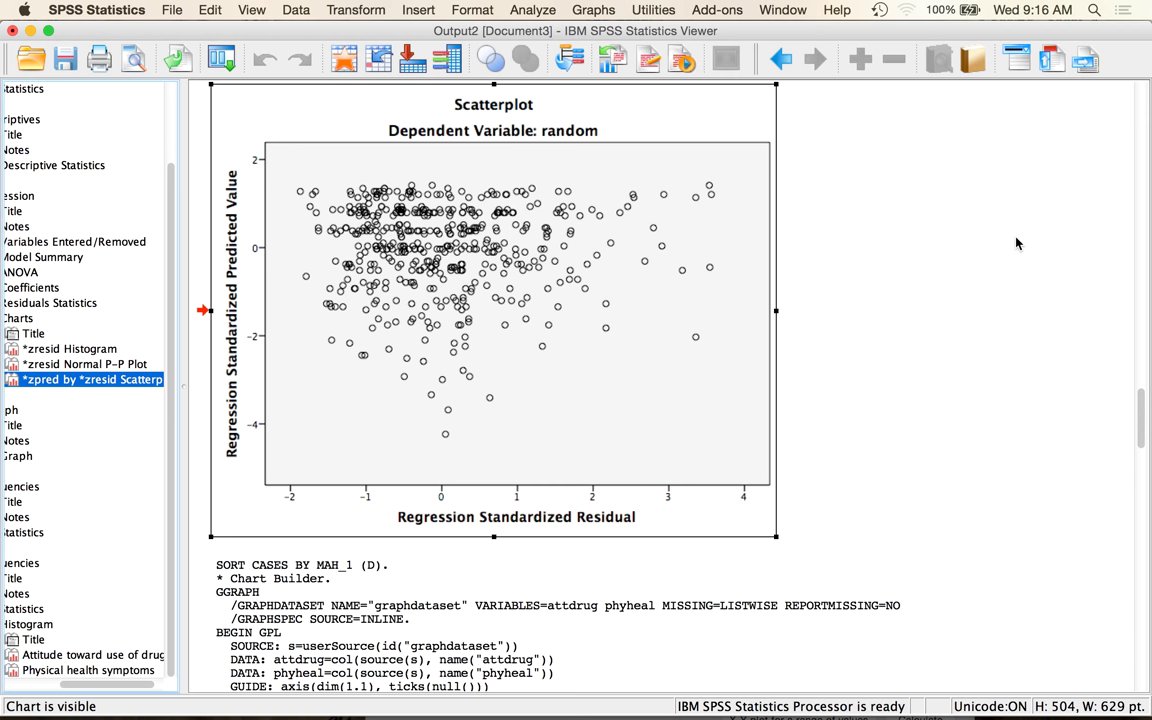
{"action": "left_click", "coordinate": [285, 298]}
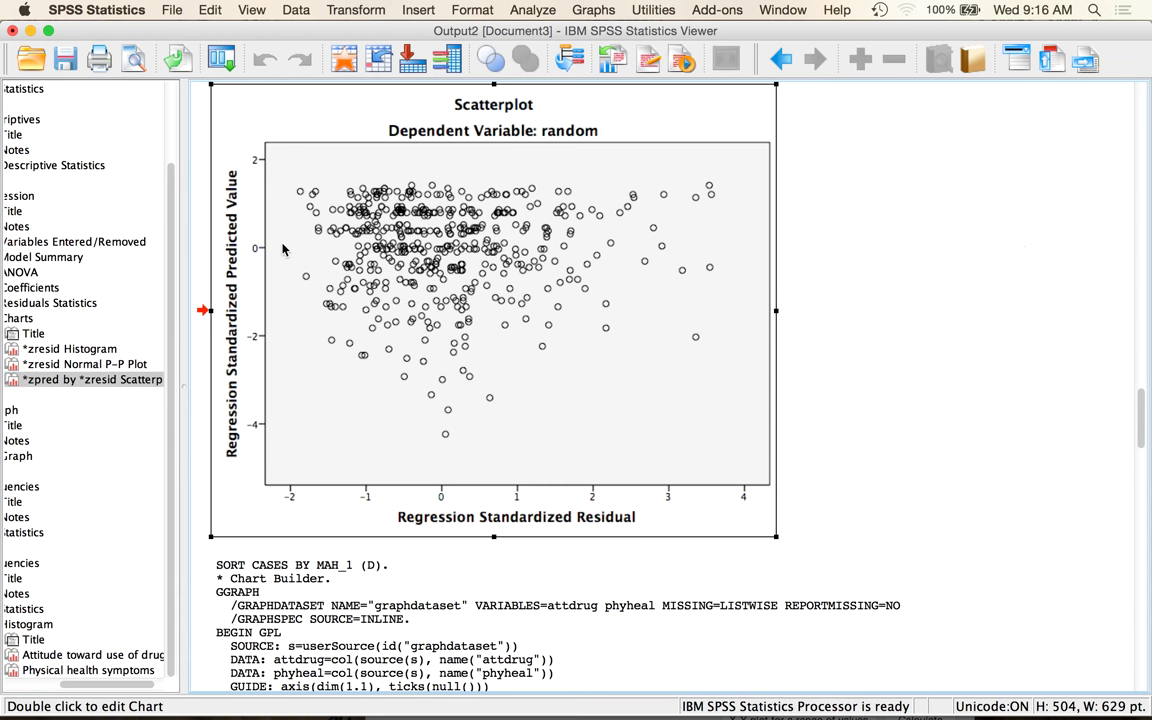
{"action": "left_click", "coordinate": [283, 249]}
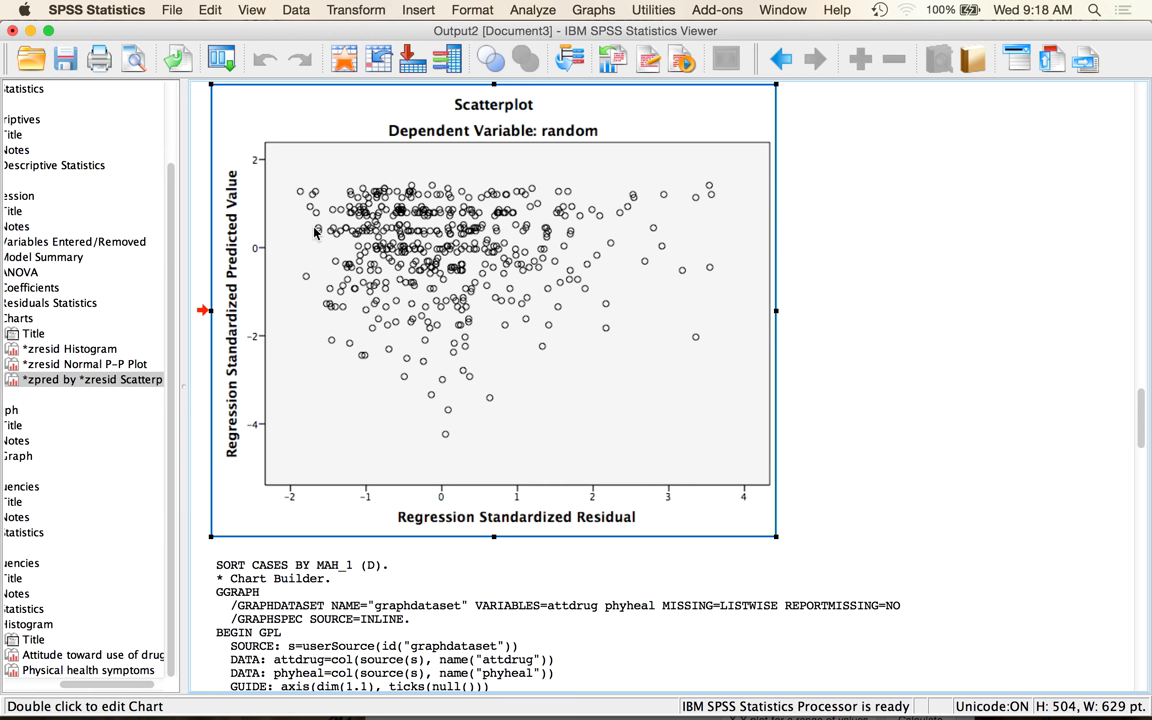
Start a univariate General Linear Model in an enlarged dialog, with attdrug as the dependent variable
{"action": "left_click", "coordinate": [519, 10]}
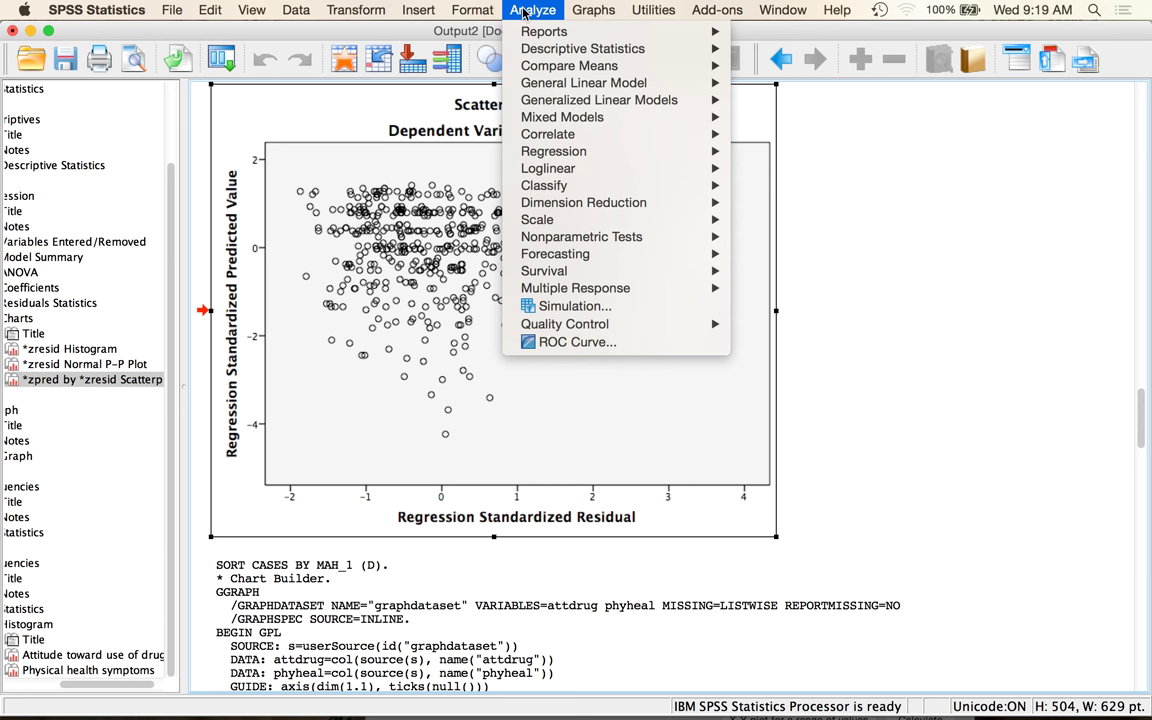
{"action": "mouse_move", "coordinate": [597, 92]}
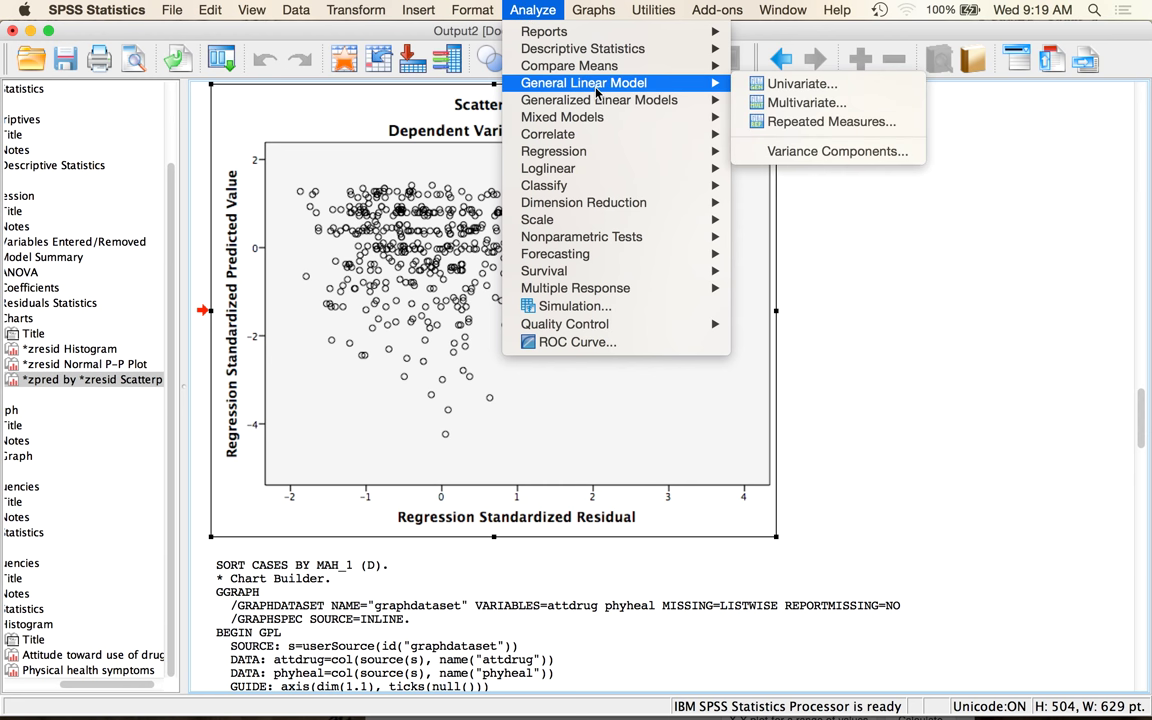
{"action": "left_click", "coordinate": [822, 90]}
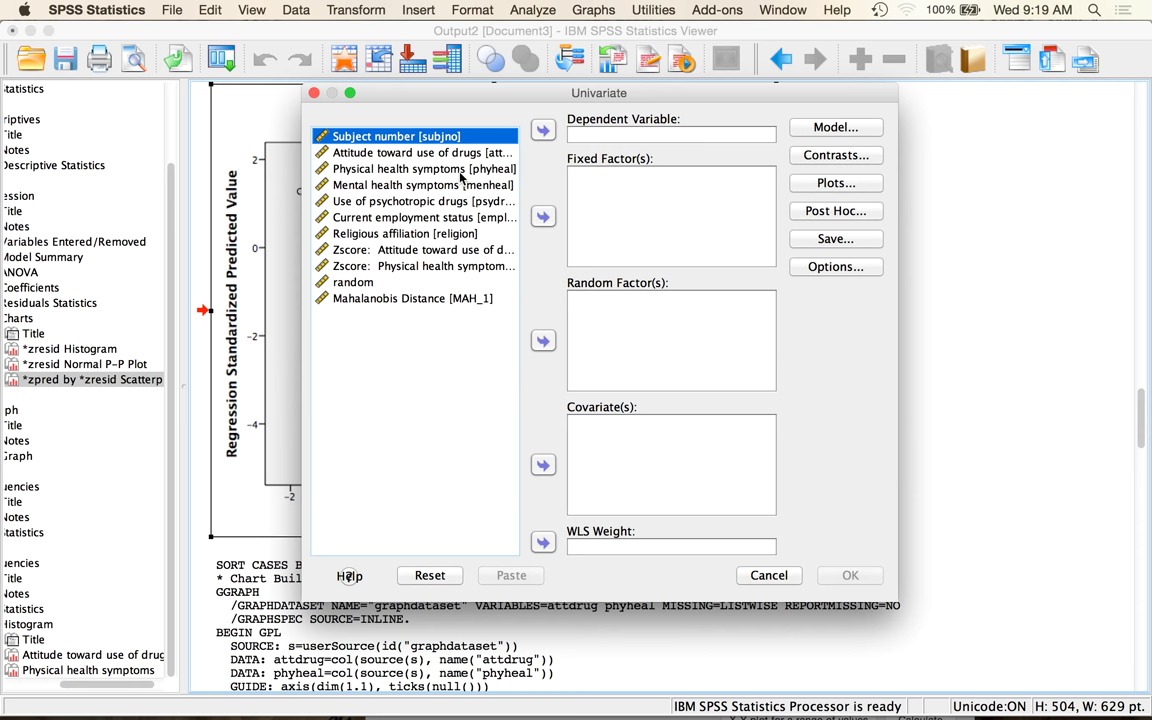
{"action": "left_click_drag", "start_coordinate": [478, 91], "coordinate": [394, 30]}
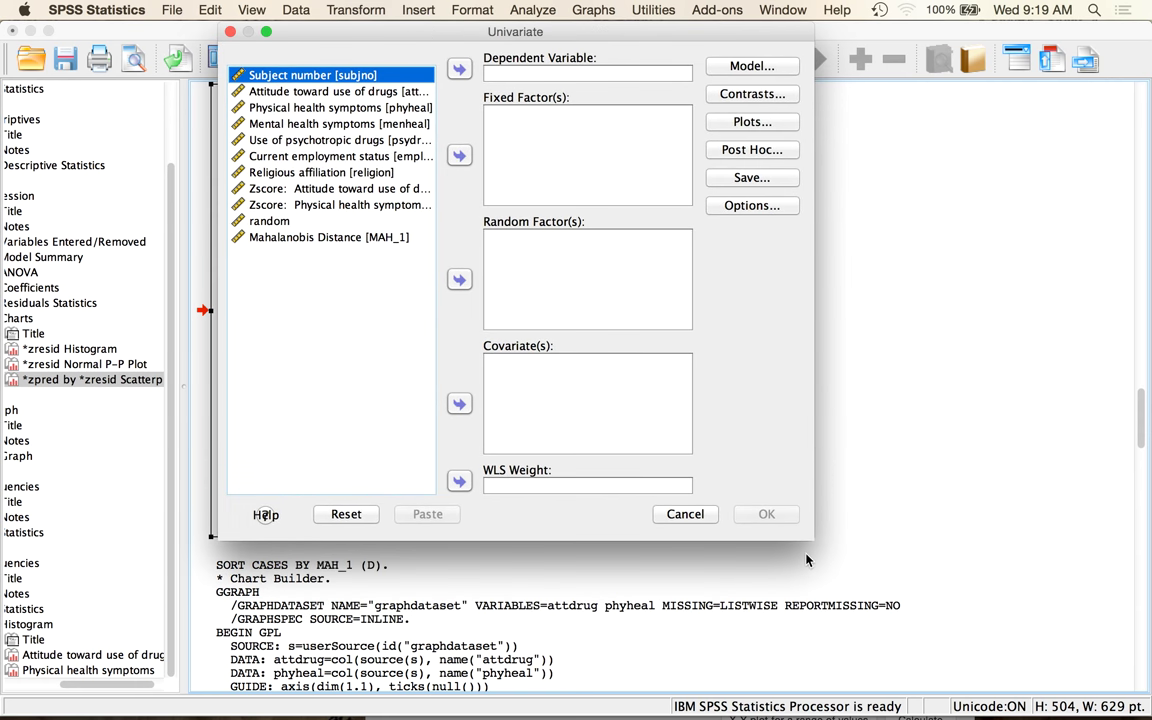
{"action": "left_click_drag", "start_coordinate": [812, 540], "coordinate": [975, 663]}
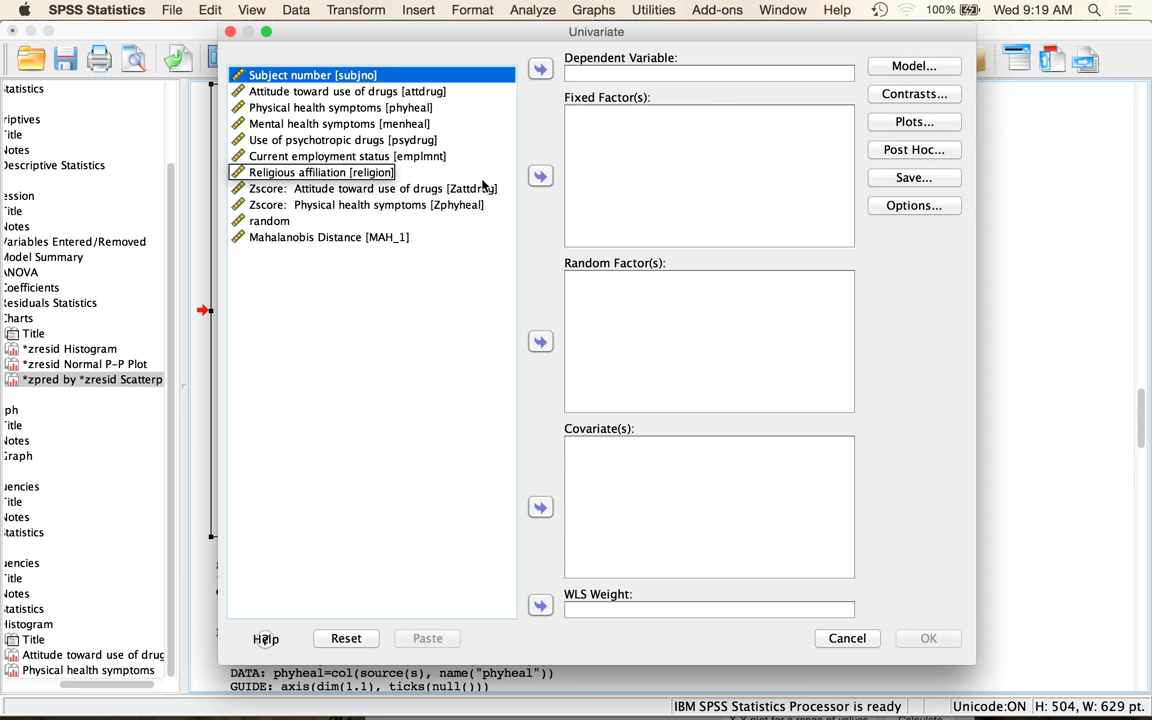
{"action": "left_click", "coordinate": [420, 92]}
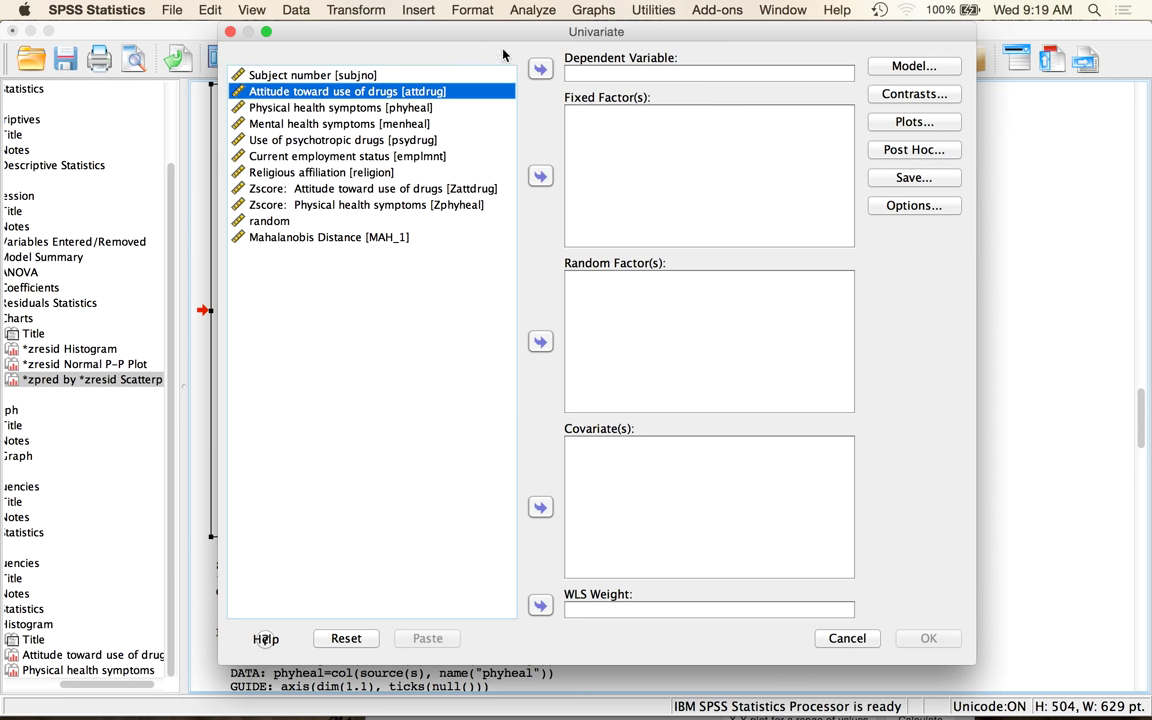
{"action": "left_click", "coordinate": [540, 69]}
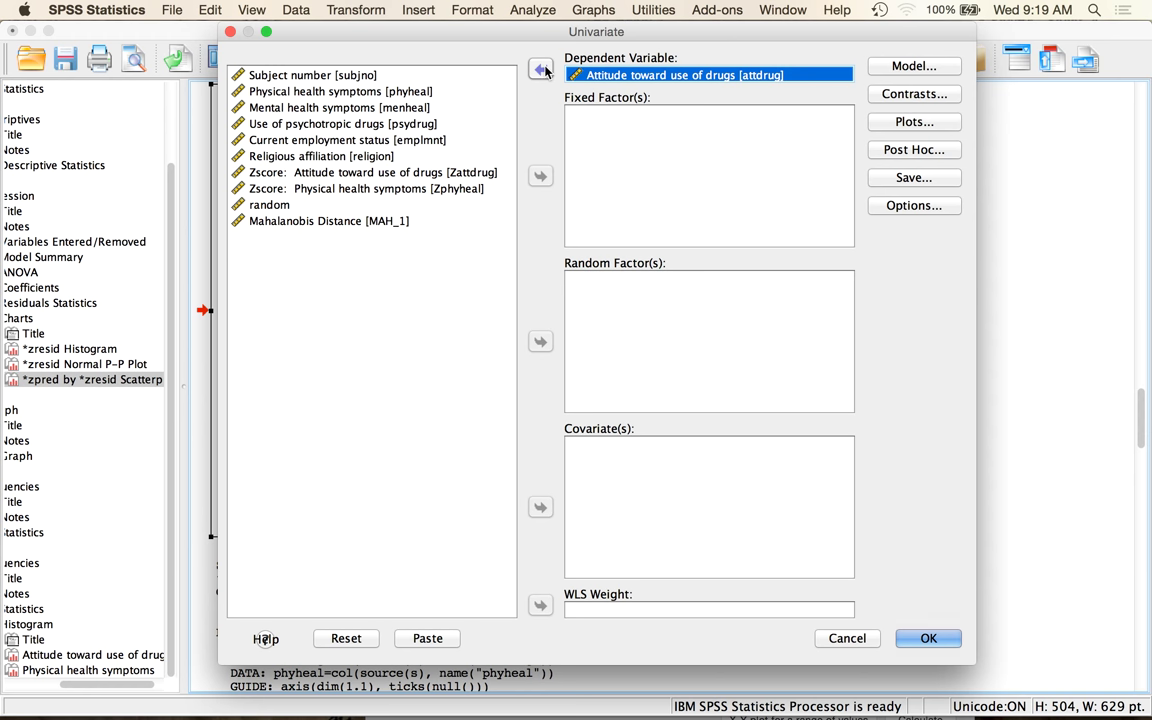
Assign emplmnt and religion as fixed factors and phyheal as the covariate of the univariate model
{"action": "left_click", "coordinate": [395, 141]}
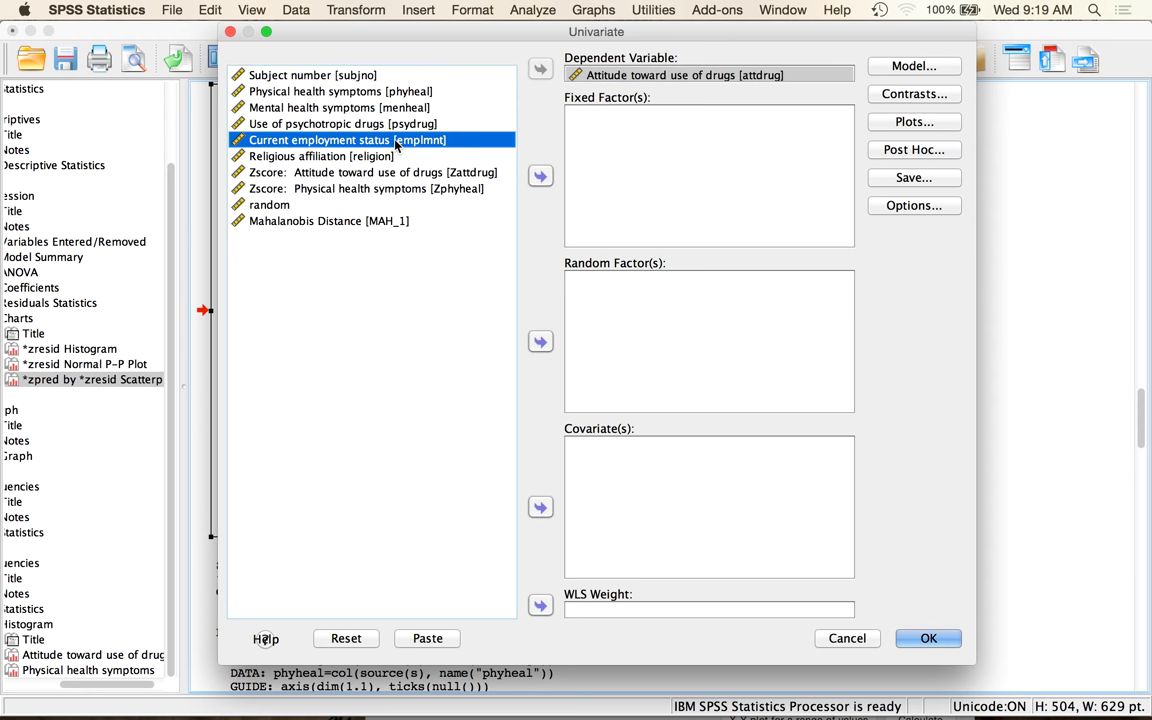
{"action": "key", "text": "shift+Down"}
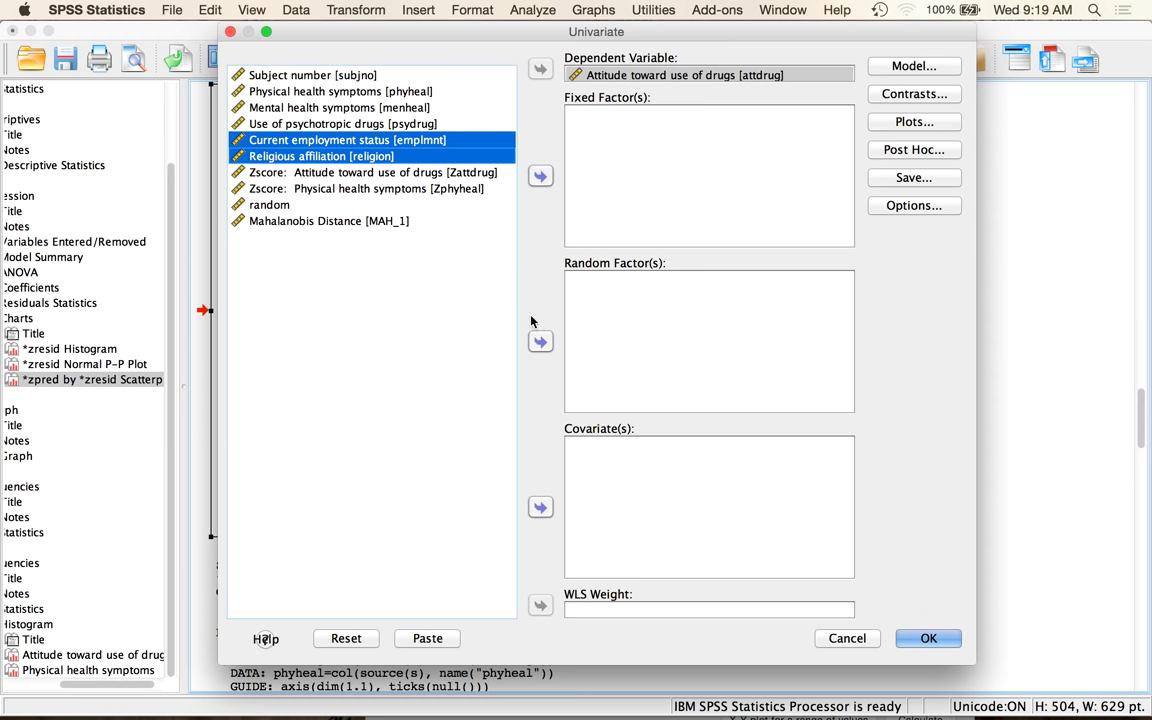
{"action": "left_click", "coordinate": [539, 178]}
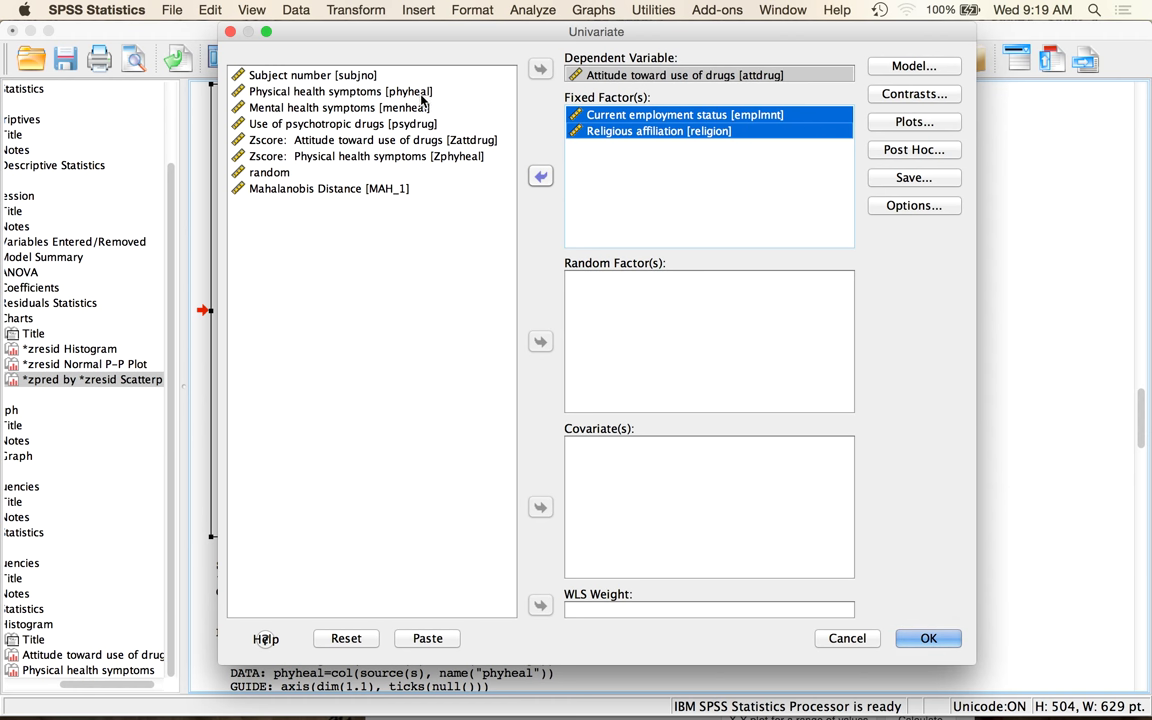
{"action": "left_click", "coordinate": [380, 91]}
{"action": "left_click", "coordinate": [540, 507]}
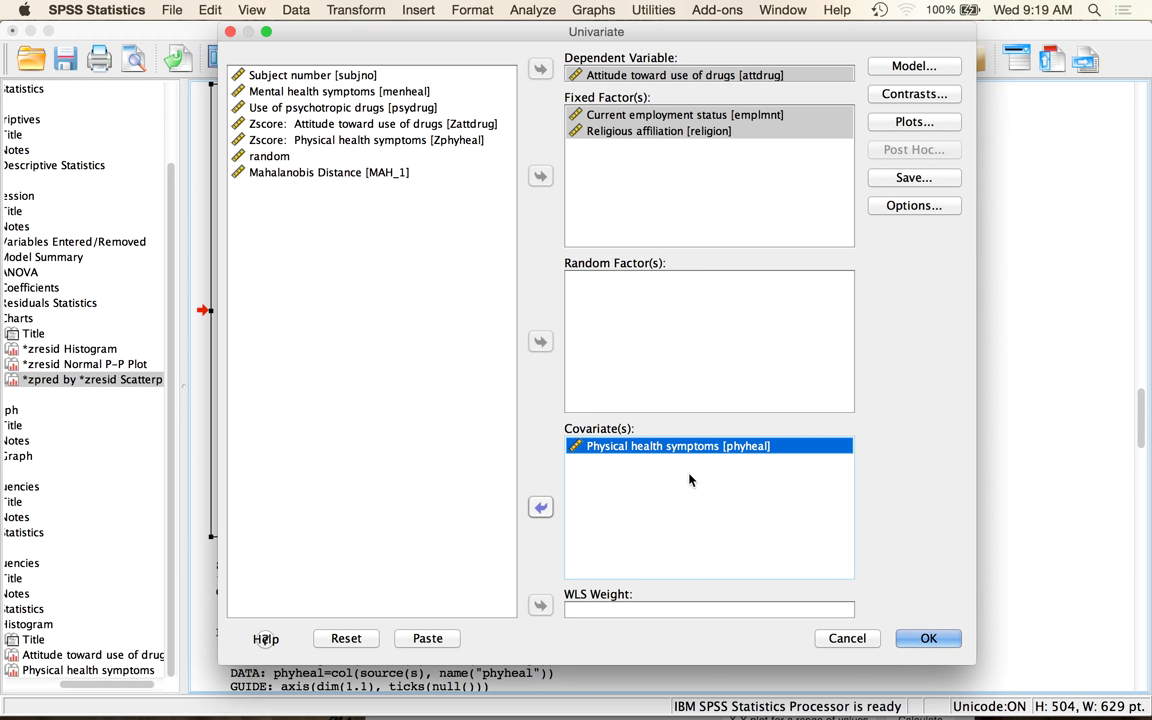
{"action": "left_click", "coordinate": [715, 453]}
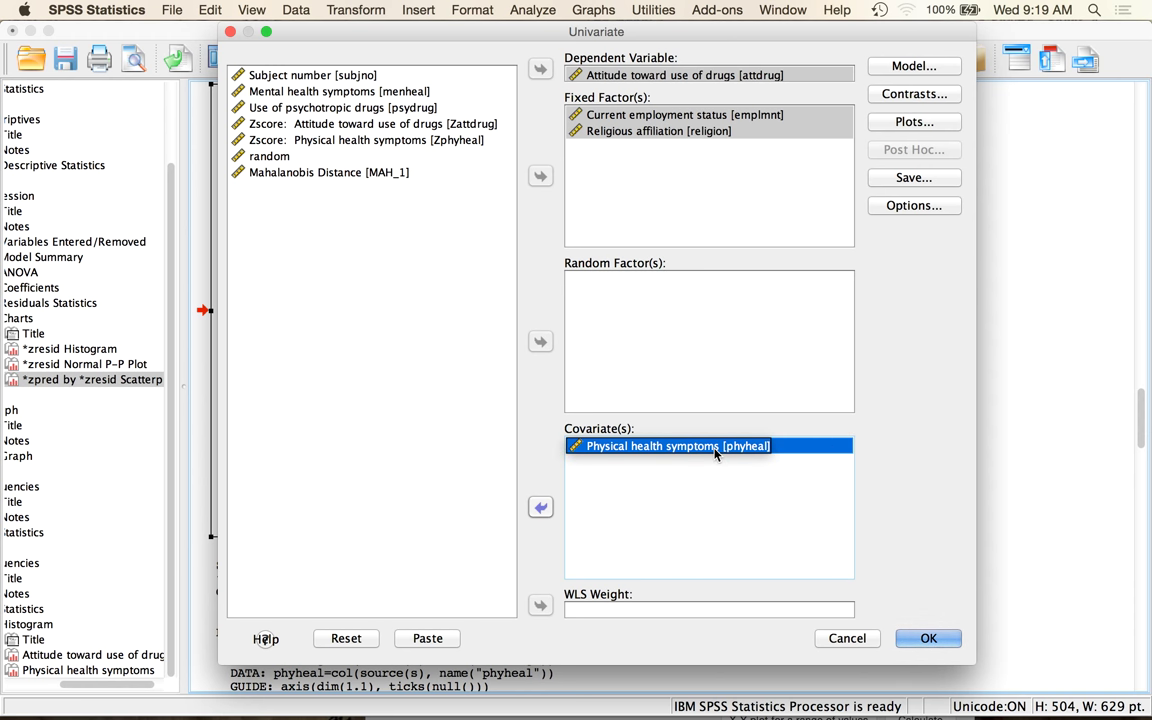
{"action": "left_click_drag", "start_coordinate": [715, 453], "coordinate": [654, 355]}
{"action": "left_click", "coordinate": [913, 149]}
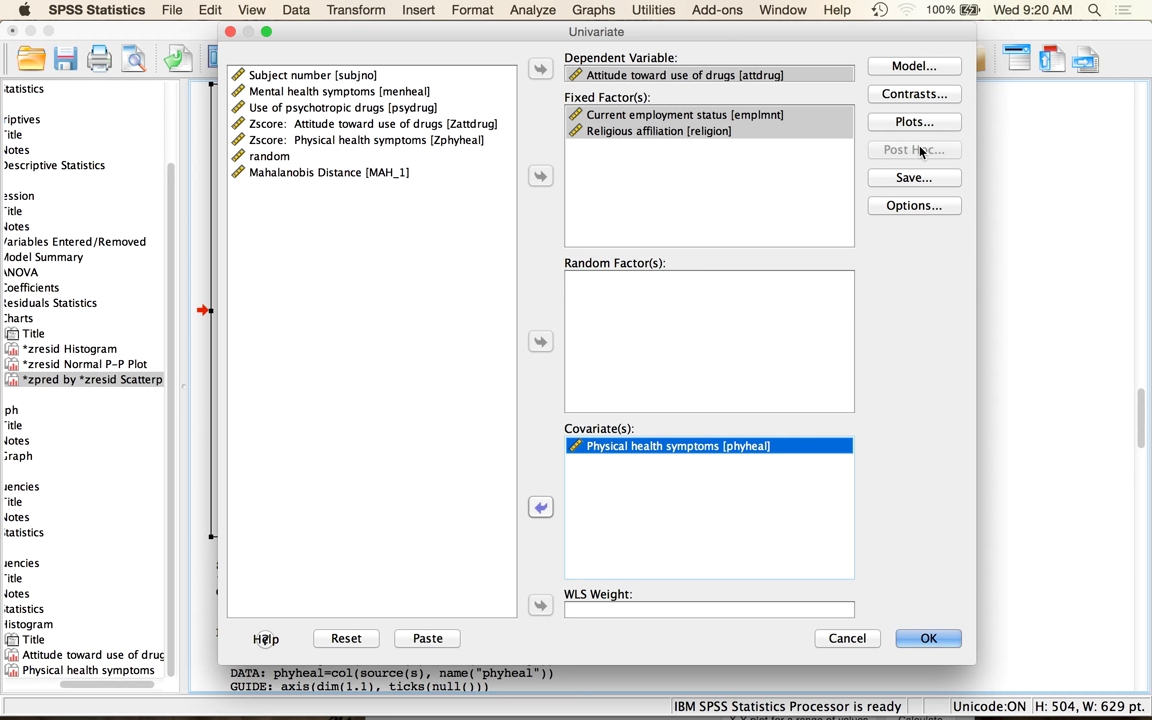
Request estimated marginal means for emplmnt, religion and emplmnt*religion, with main effects compared
{"action": "left_click", "coordinate": [906, 207]}
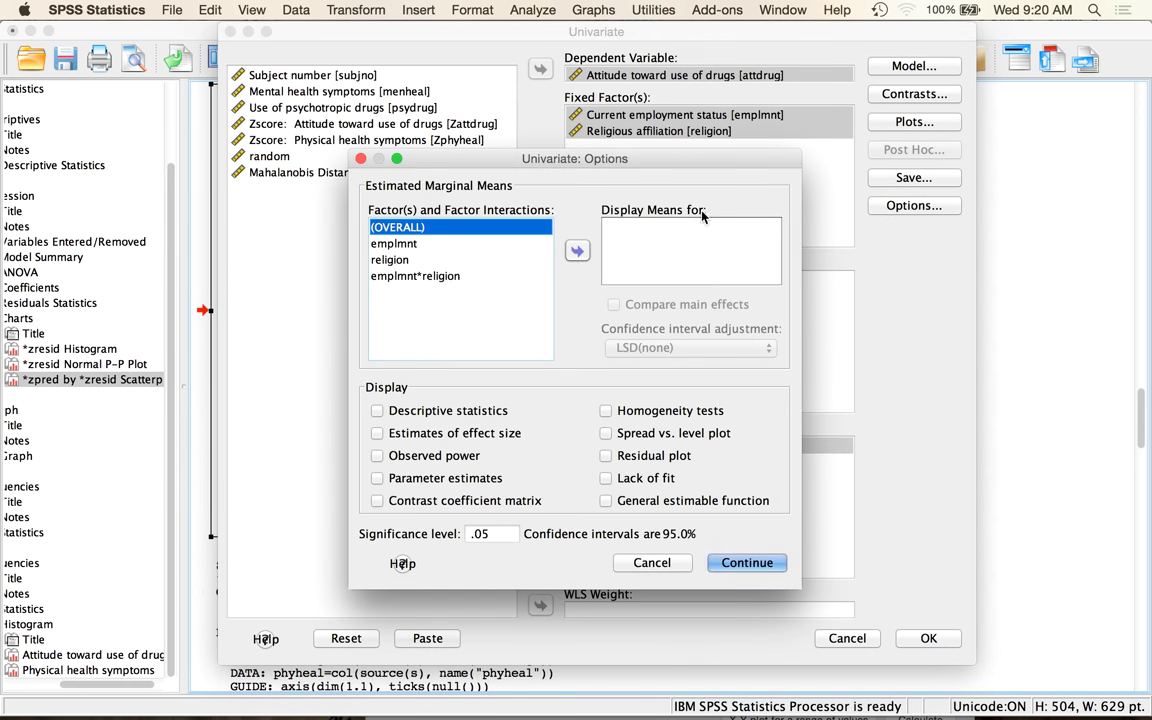
{"action": "left_click", "coordinate": [445, 245]}
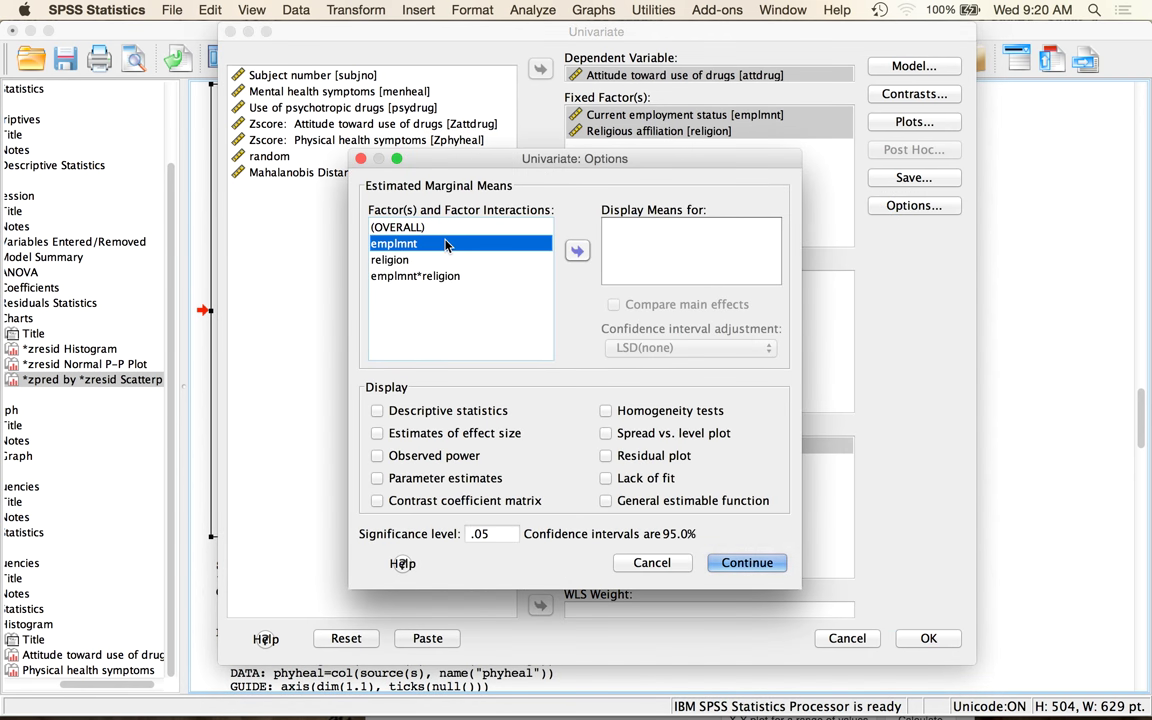
{"action": "key", "text": "shift+Down"}
{"action": "key", "text": "shift+Down"}
{"action": "left_click", "coordinate": [578, 251]}
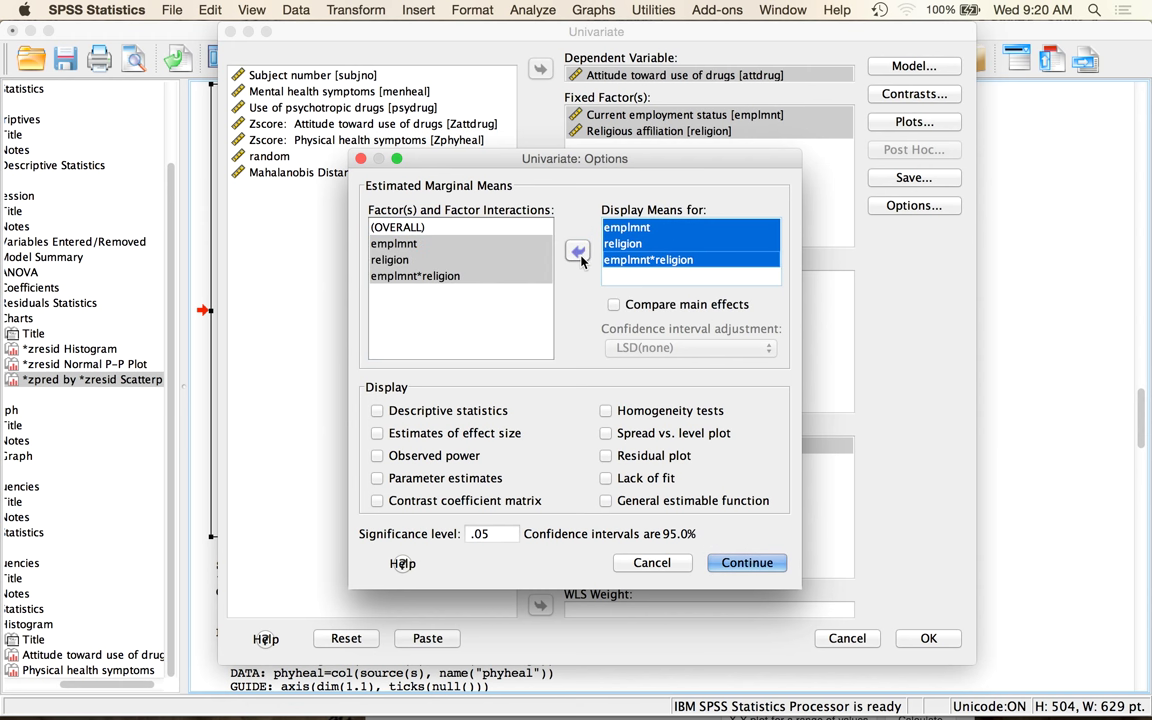
{"action": "left_click", "coordinate": [614, 305]}
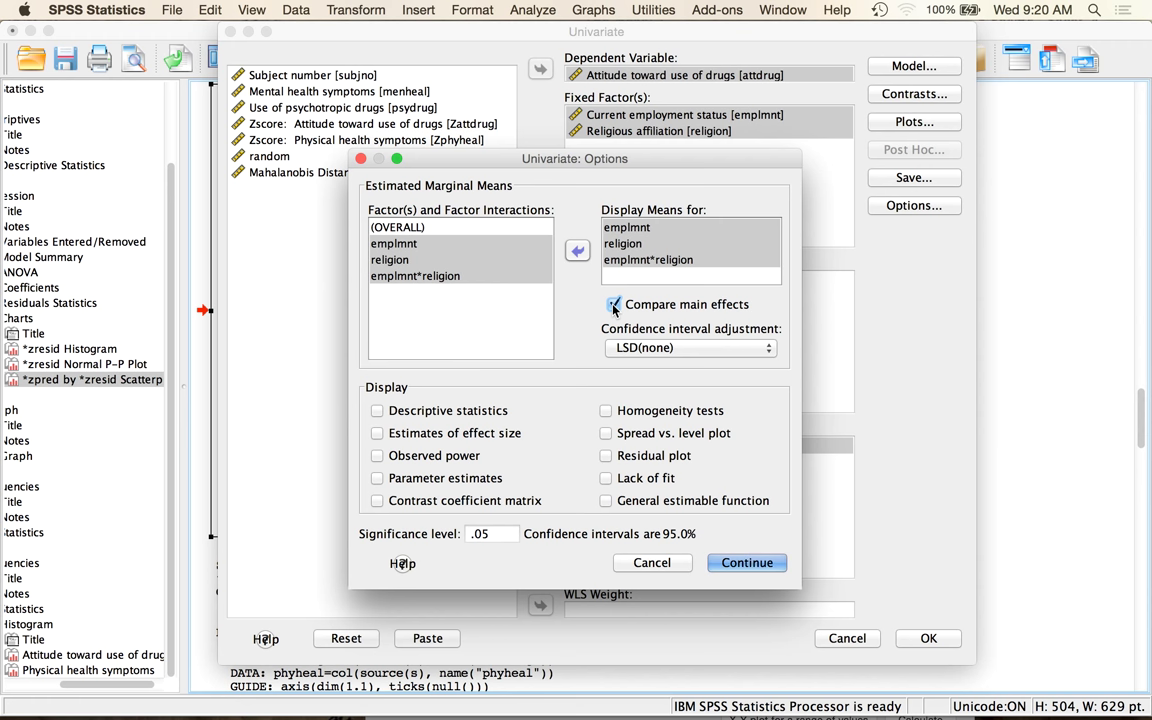
Set the confidence interval adjustment to Bonferroni and request descriptive statistics, estimates of effect size and homogeneity tests
{"action": "left_click", "coordinate": [645, 347]}
{"action": "left_click", "coordinate": [650, 364]}
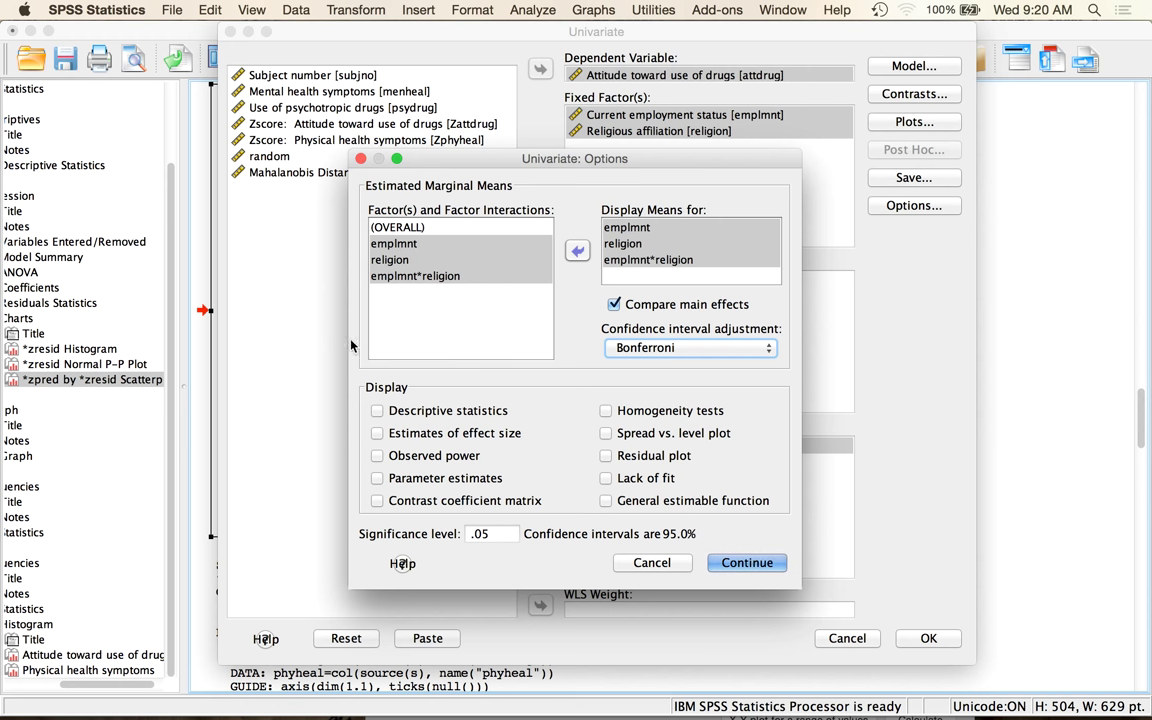
{"action": "left_click", "coordinate": [405, 411]}
{"action": "left_click", "coordinate": [456, 434]}
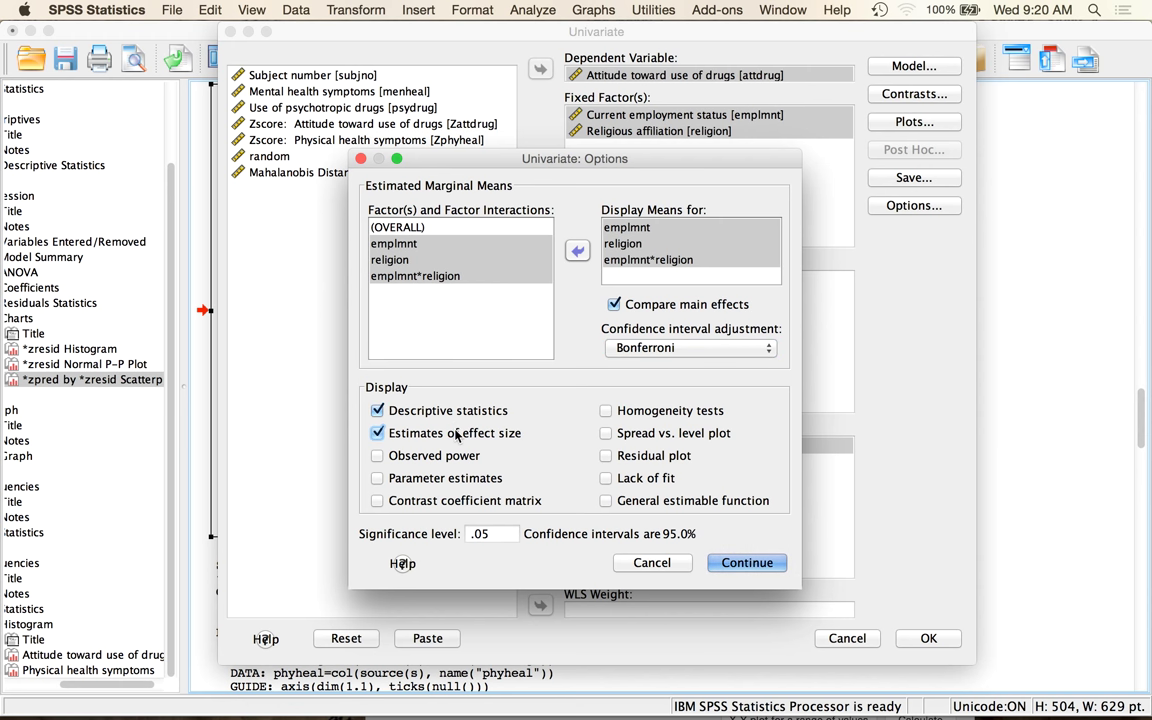
{"action": "left_click", "coordinate": [608, 411]}
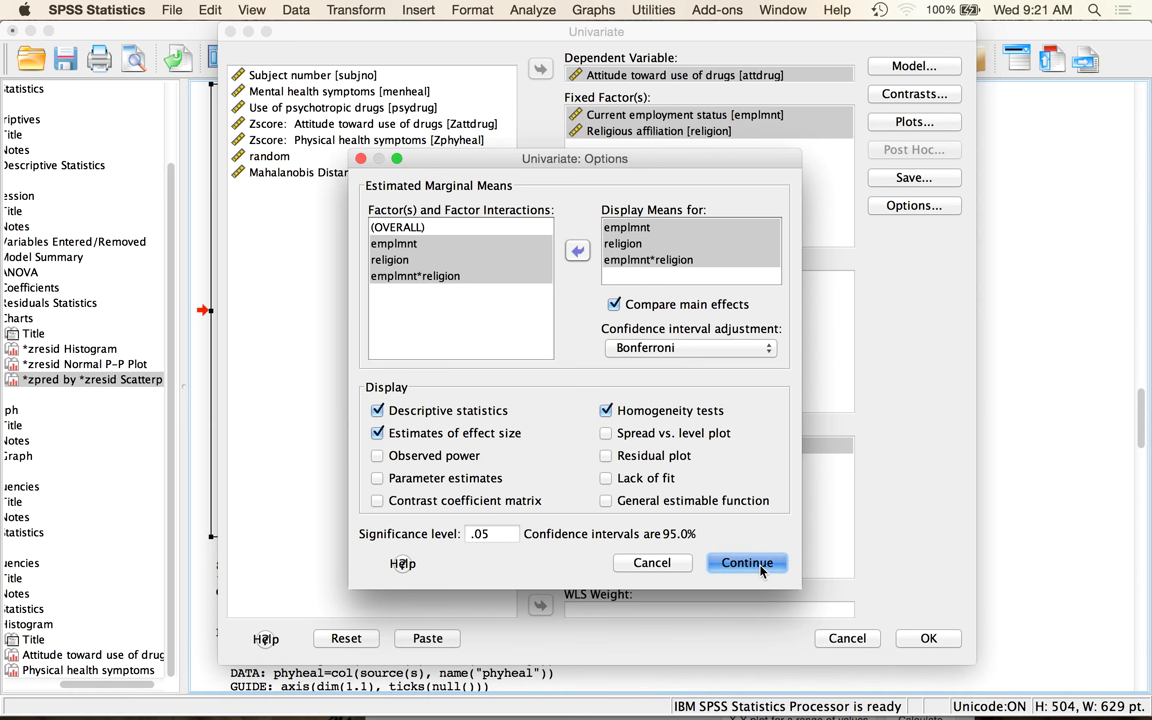
{"action": "left_click", "coordinate": [748, 563]}
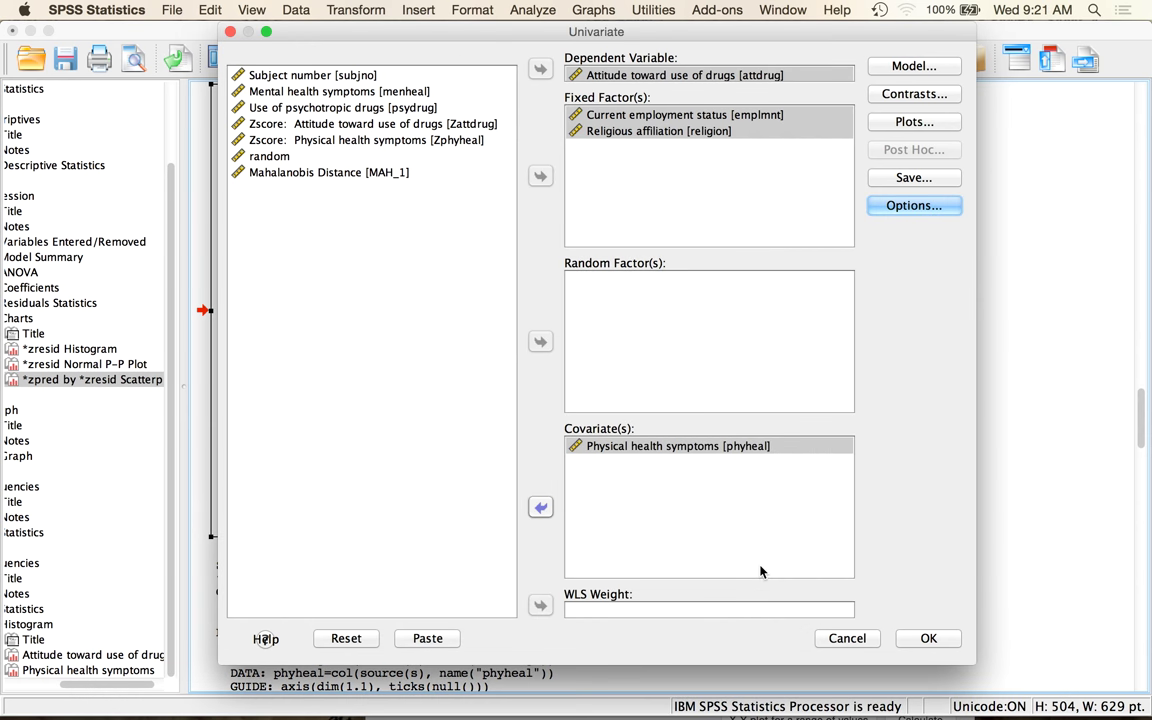
Add a profile plot with emplmnt on the horizontal axis and religion as separate lines
{"action": "left_click", "coordinate": [914, 121]}
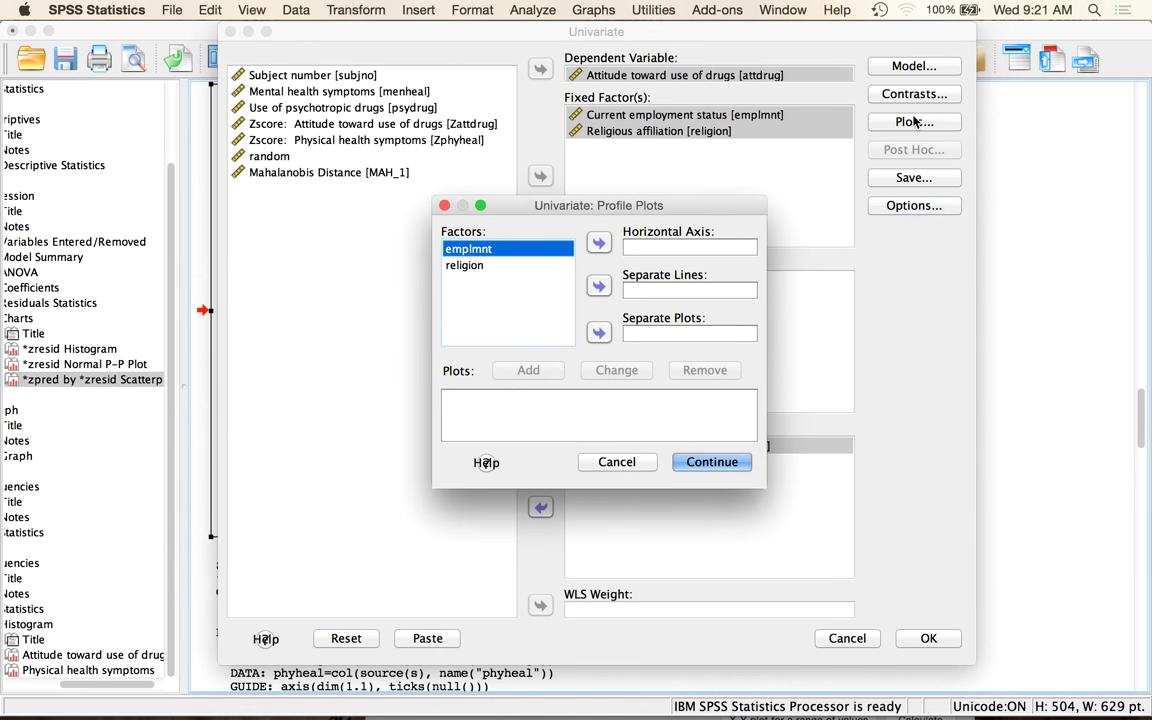
{"action": "left_click", "coordinate": [598, 242]}
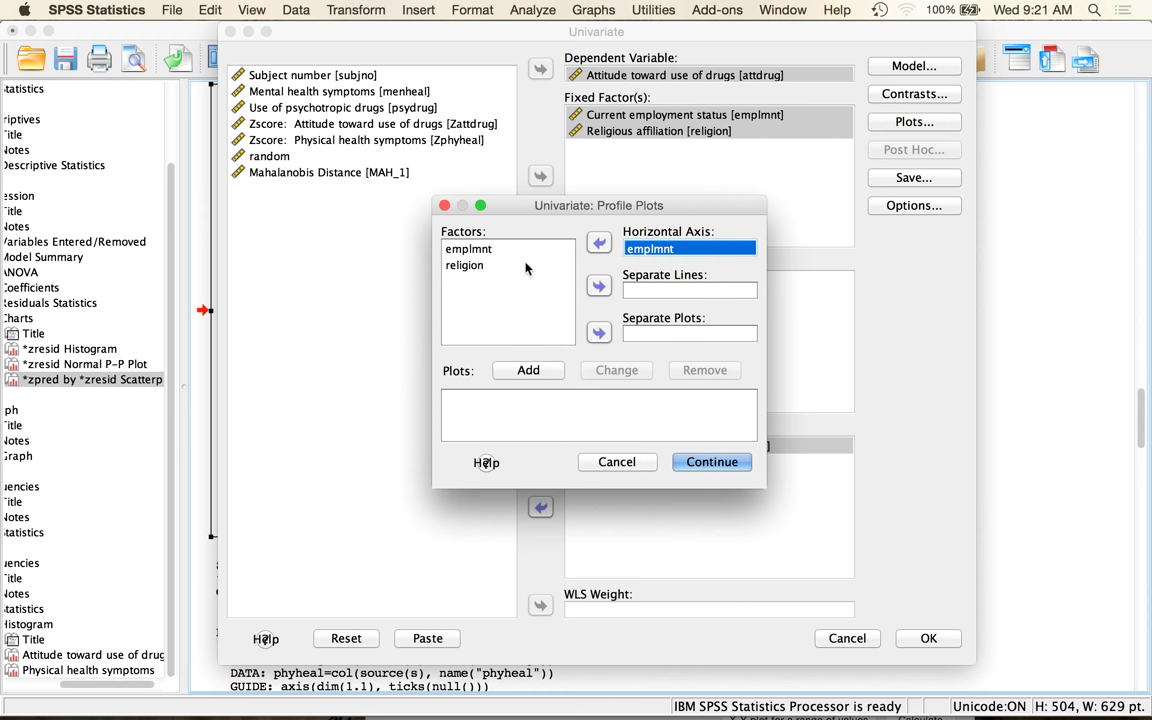
{"action": "left_click", "coordinate": [522, 265]}
{"action": "left_click", "coordinate": [598, 286]}
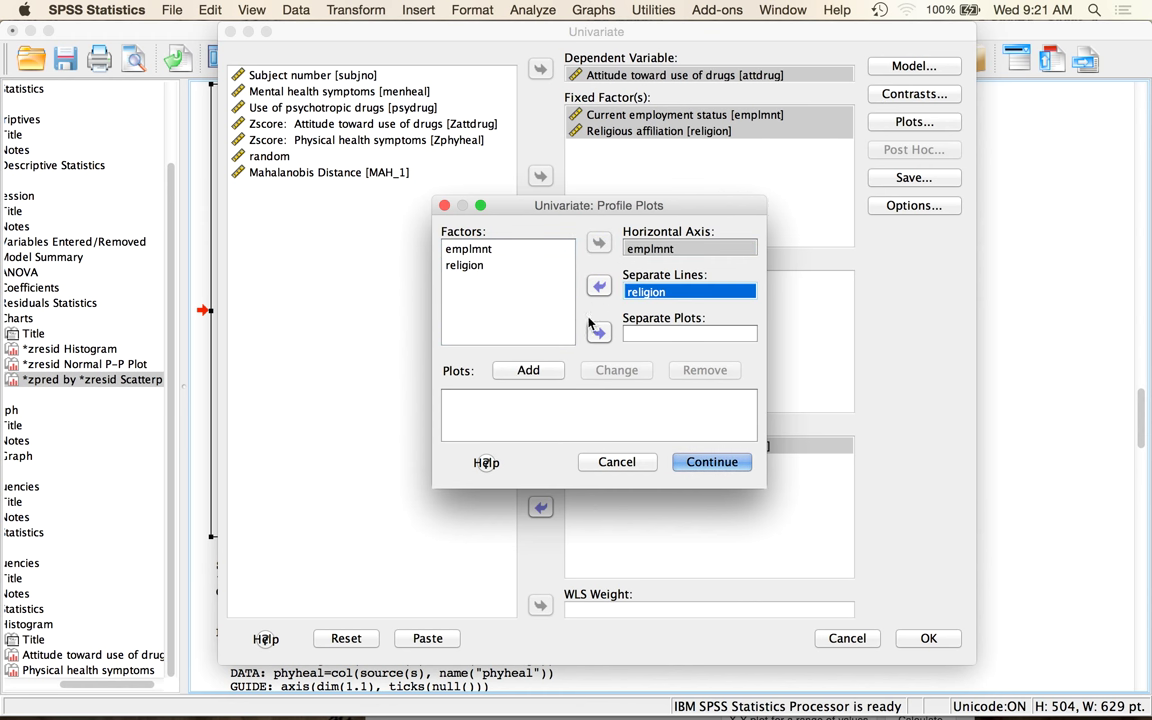
{"action": "left_click", "coordinate": [540, 370]}
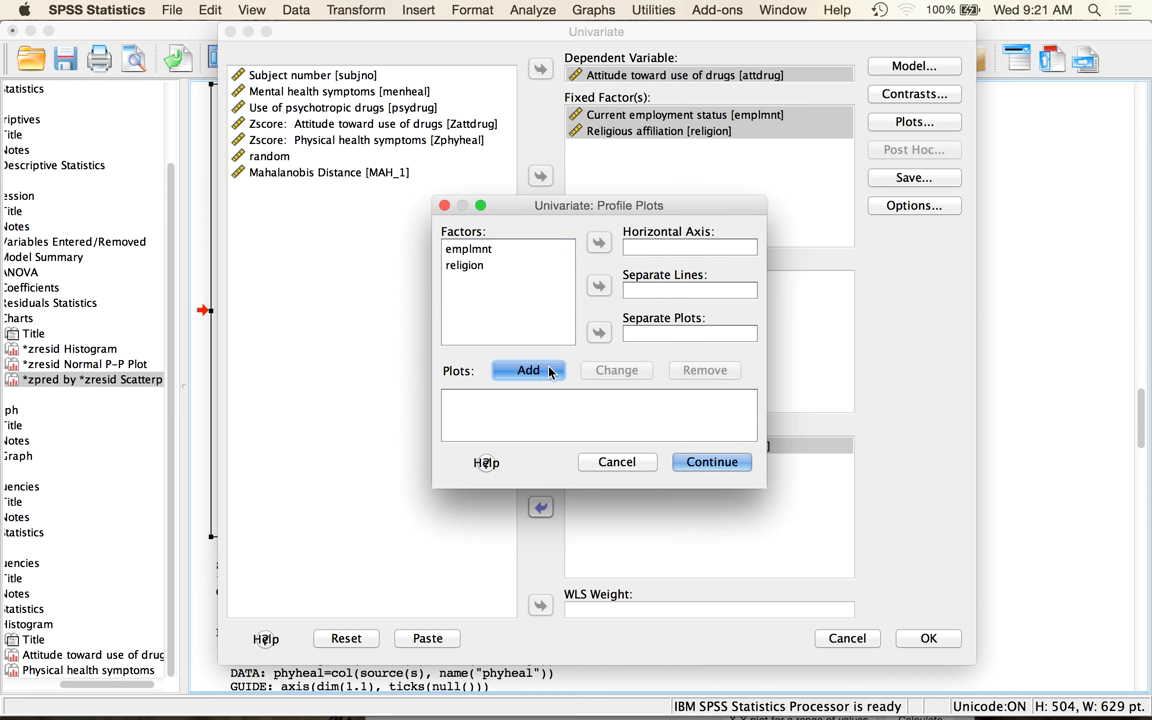
Add a second profile plot with religion on the horizontal axis and emplmnt as separate lines, and run the univariate analysis
{"action": "left_click", "coordinate": [598, 242]}
{"action": "left_click", "coordinate": [500, 249]}
{"action": "left_click", "coordinate": [598, 286]}
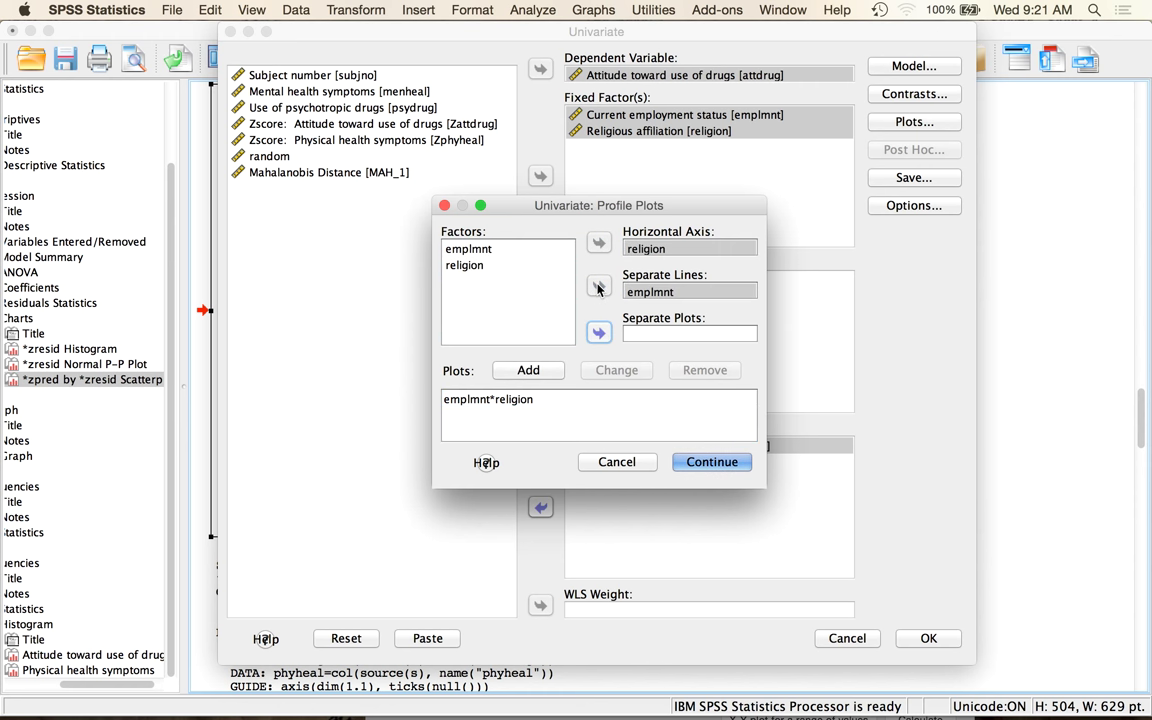
{"action": "left_click", "coordinate": [528, 370]}
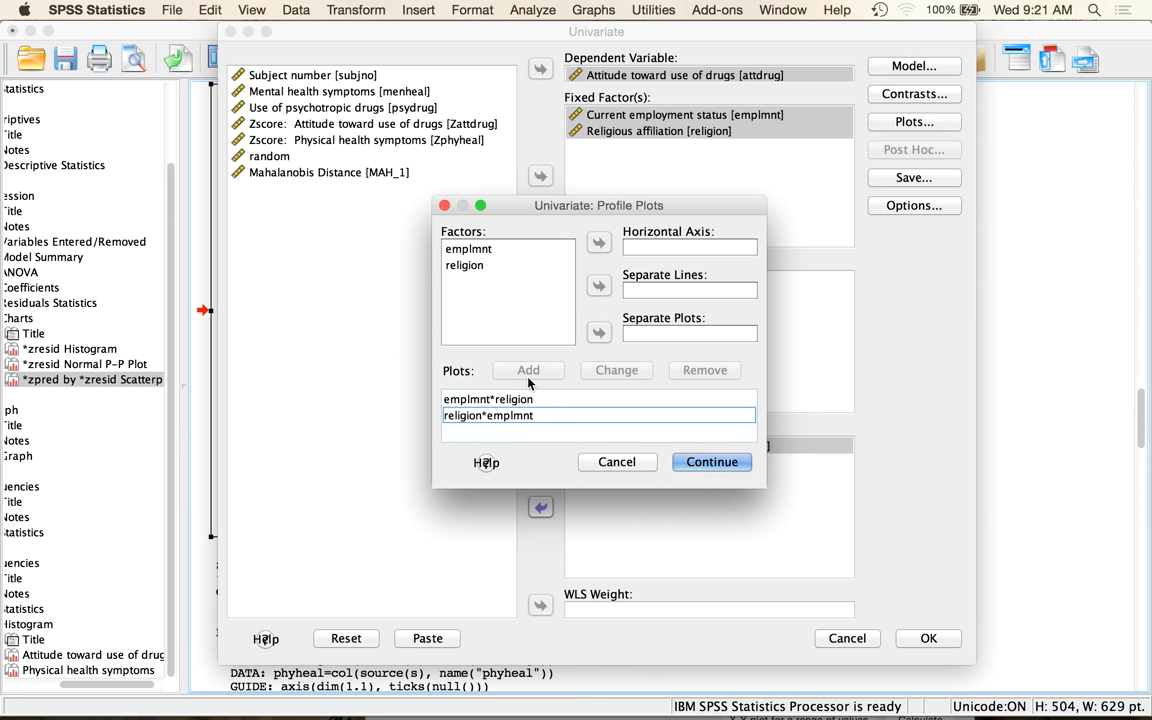
{"action": "left_click", "coordinate": [722, 461]}
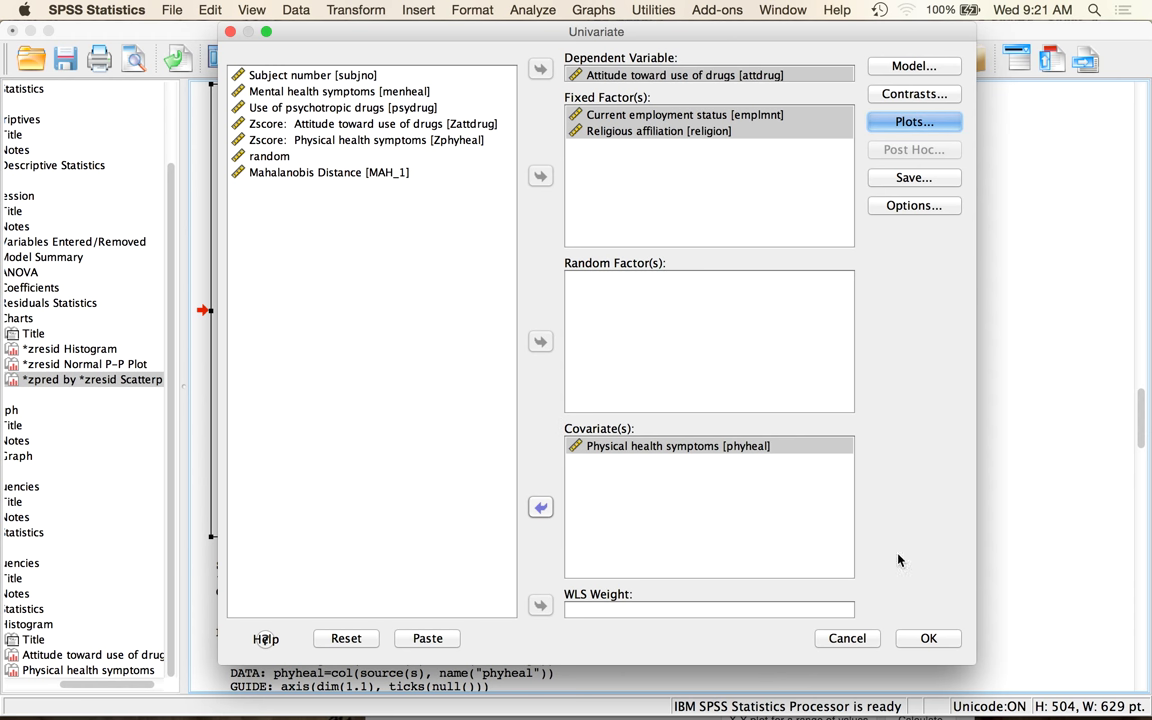
{"action": "left_click", "coordinate": [929, 638]}
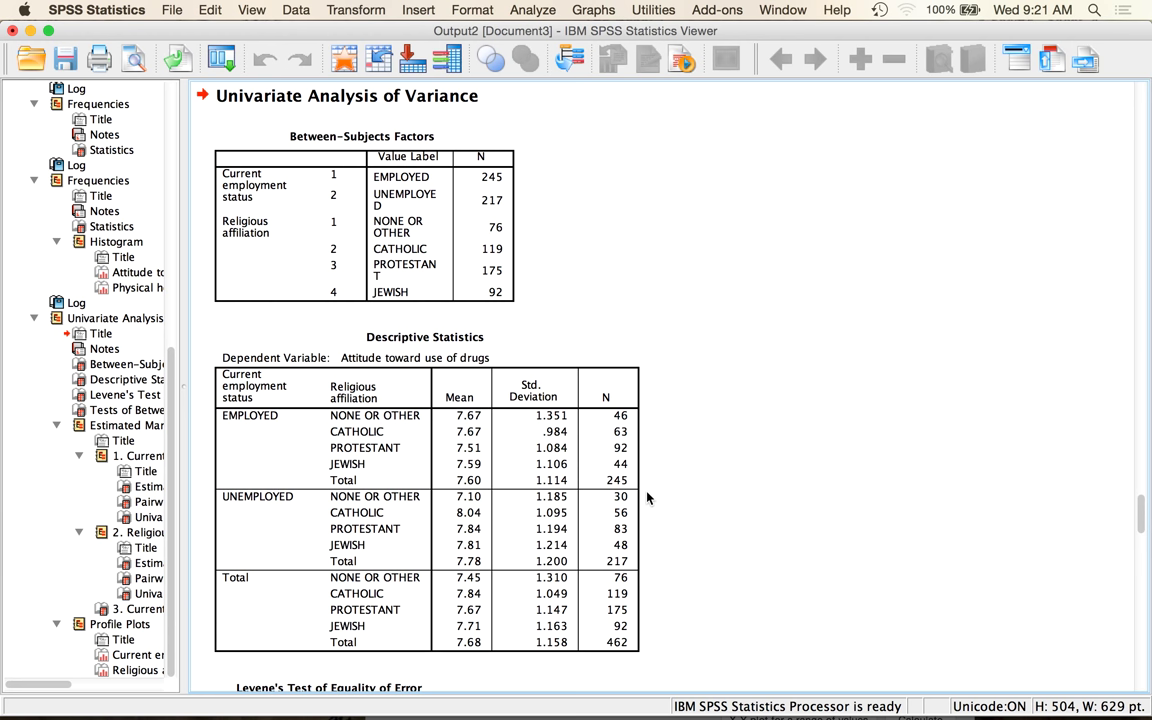
Reopen the univariate setup and specify a custom model containing the three-way interaction of emplmnt, religion and phyheal
{"action": "left_click", "coordinate": [531, 10]}
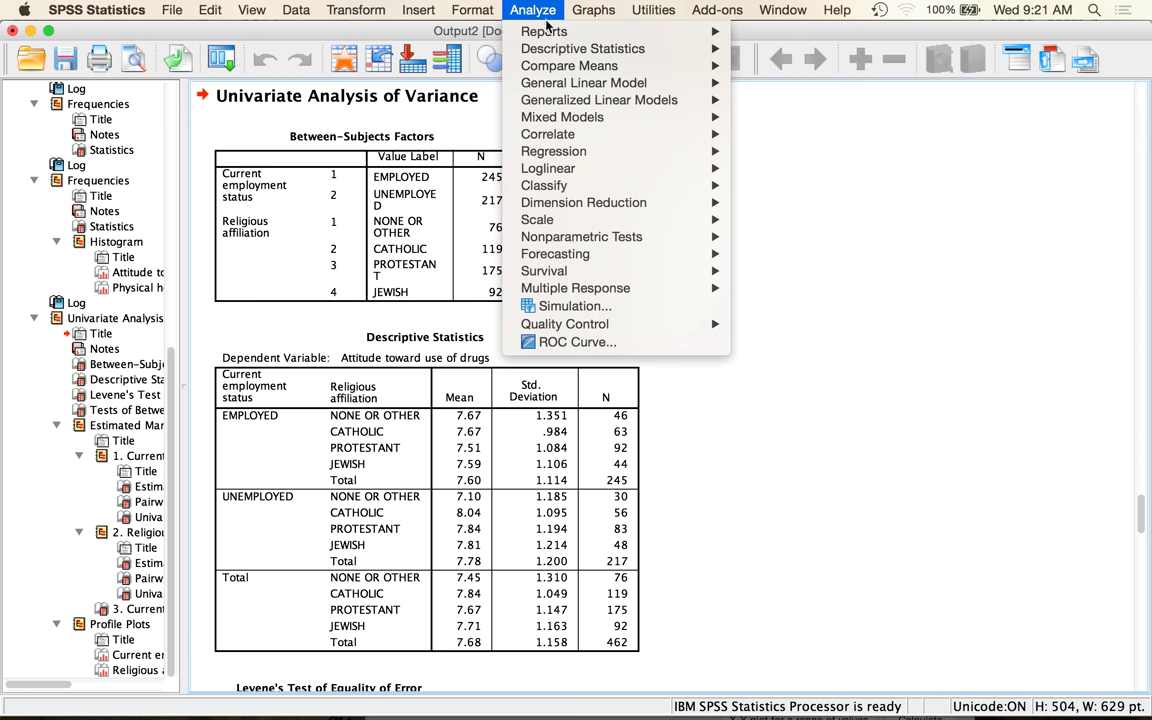
{"action": "mouse_move", "coordinate": [614, 84]}
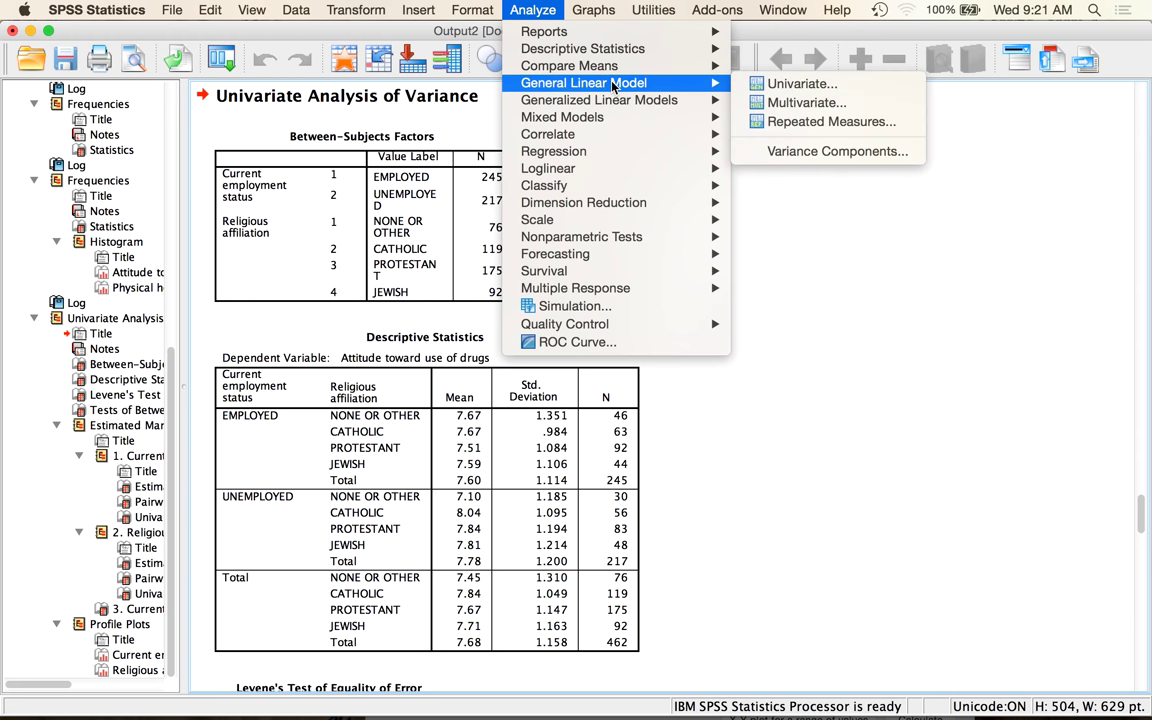
{"action": "left_click", "coordinate": [781, 85]}
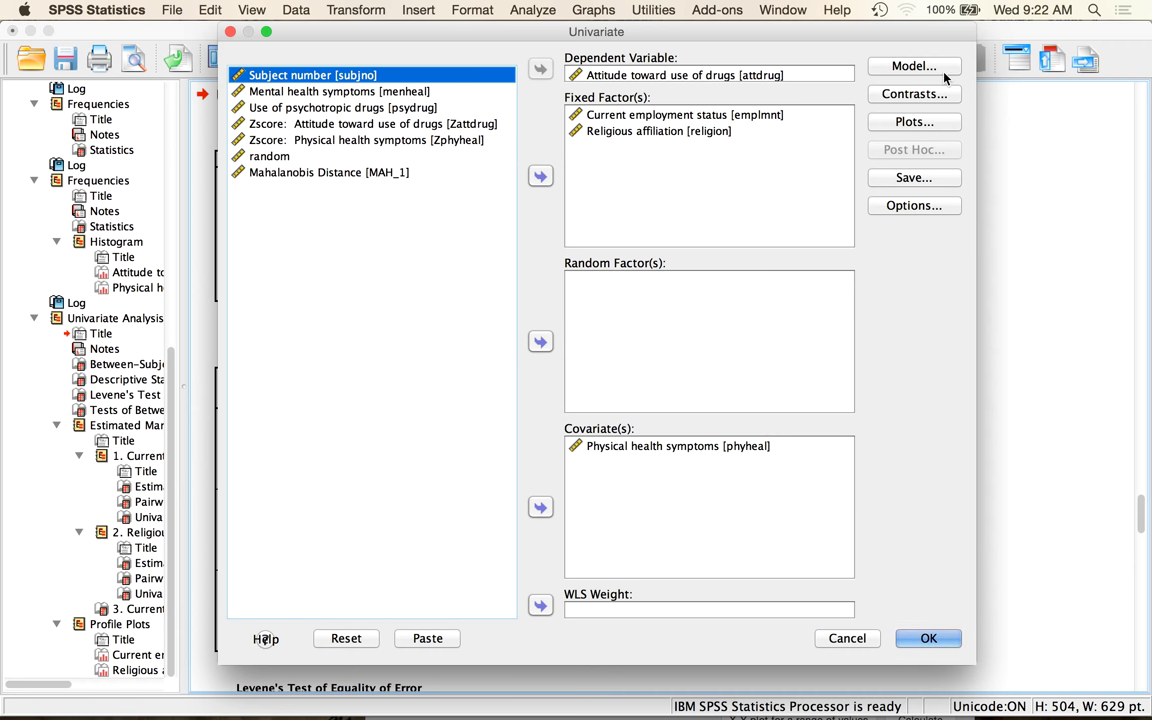
{"action": "left_click", "coordinate": [913, 66]}
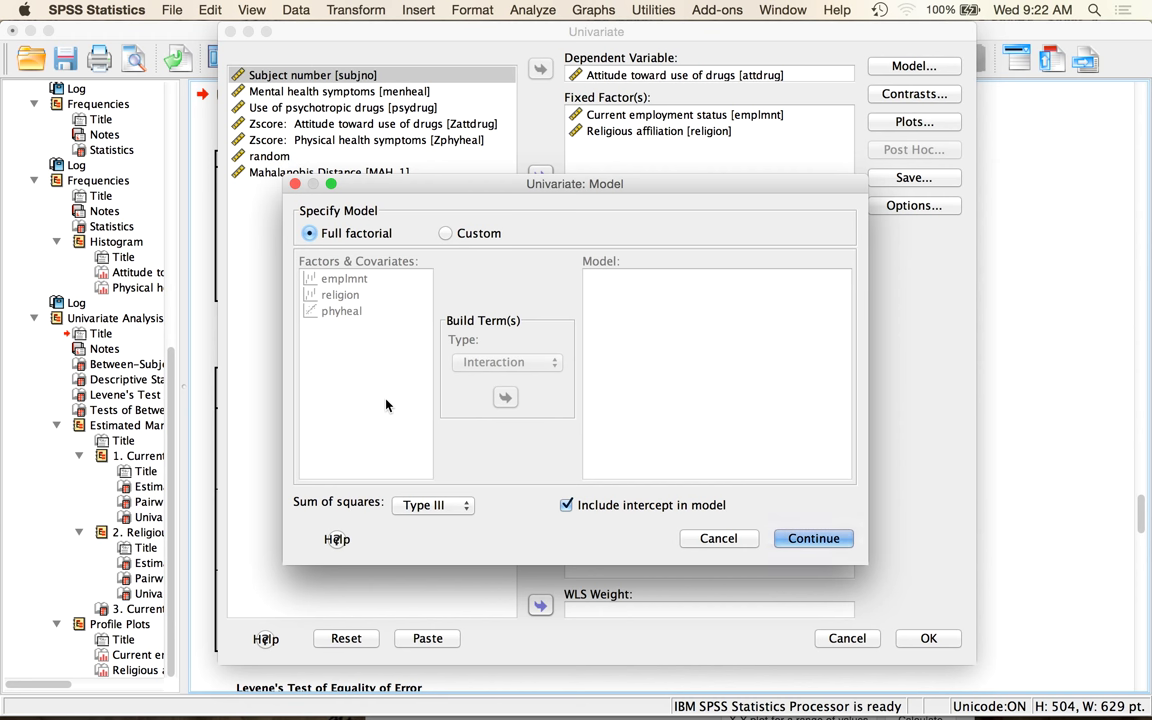
{"action": "left_click", "coordinate": [445, 233]}
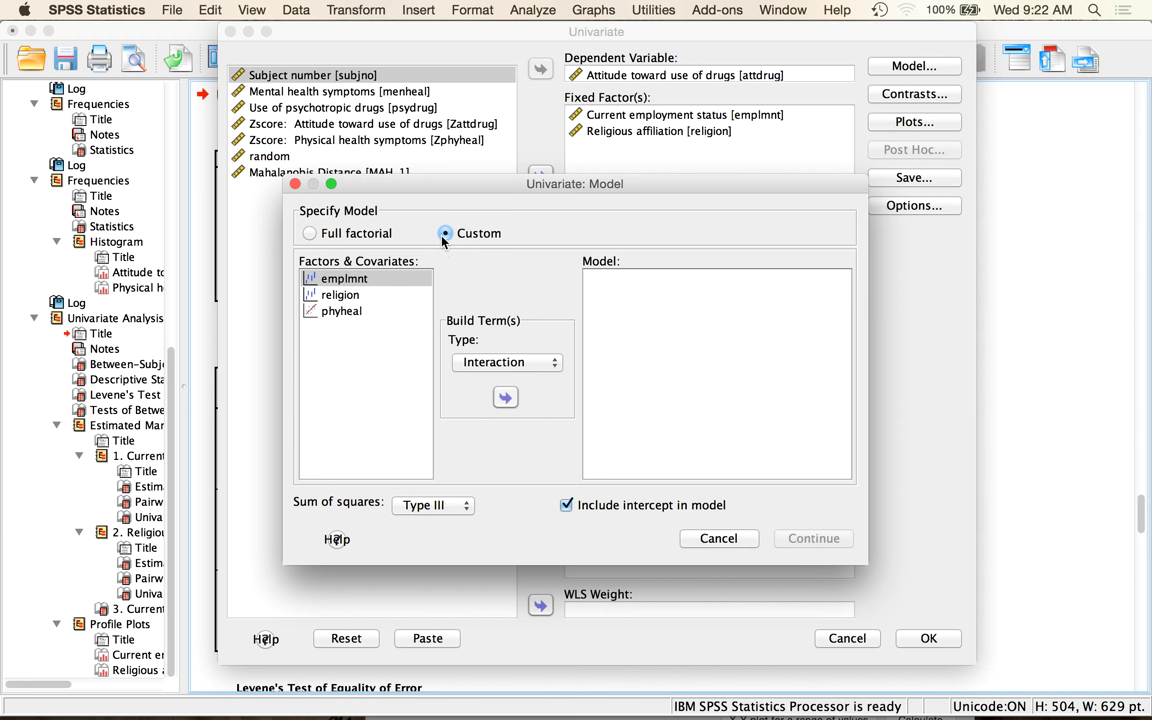
{"action": "left_click", "coordinate": [362, 316], "text": "shift"}
{"action": "left_click", "coordinate": [515, 364]}
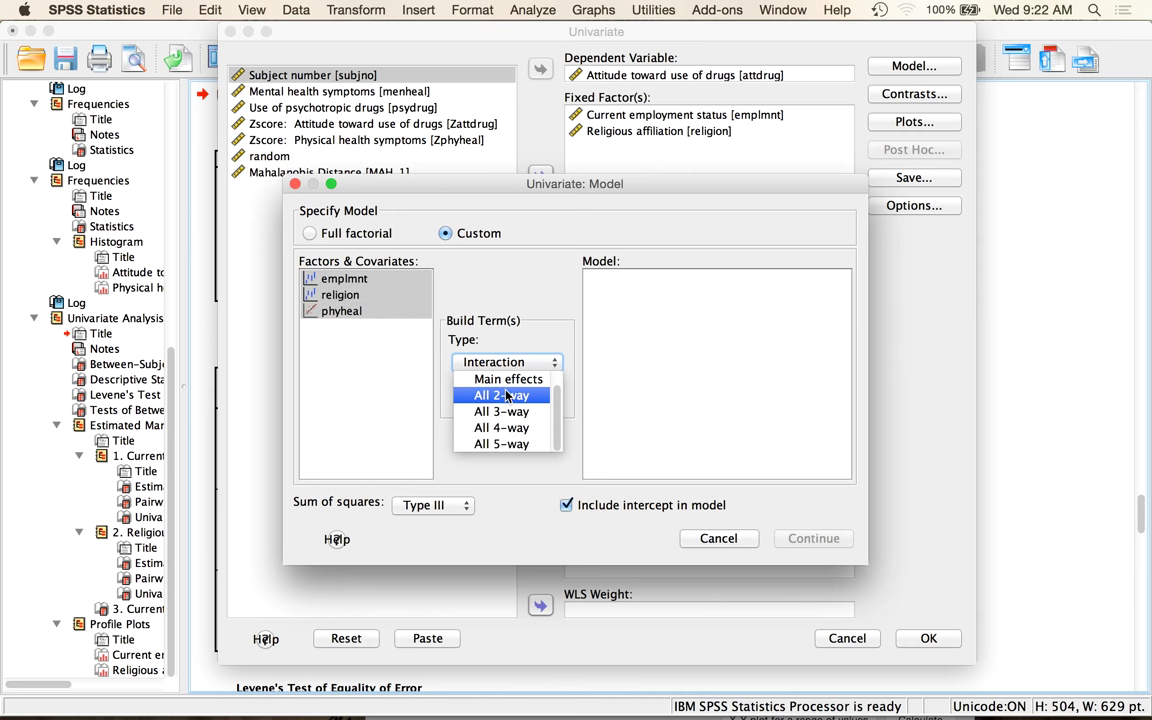
{"action": "key", "text": "ctrl+Up"}
{"action": "left_click", "coordinate": [751, 455]}
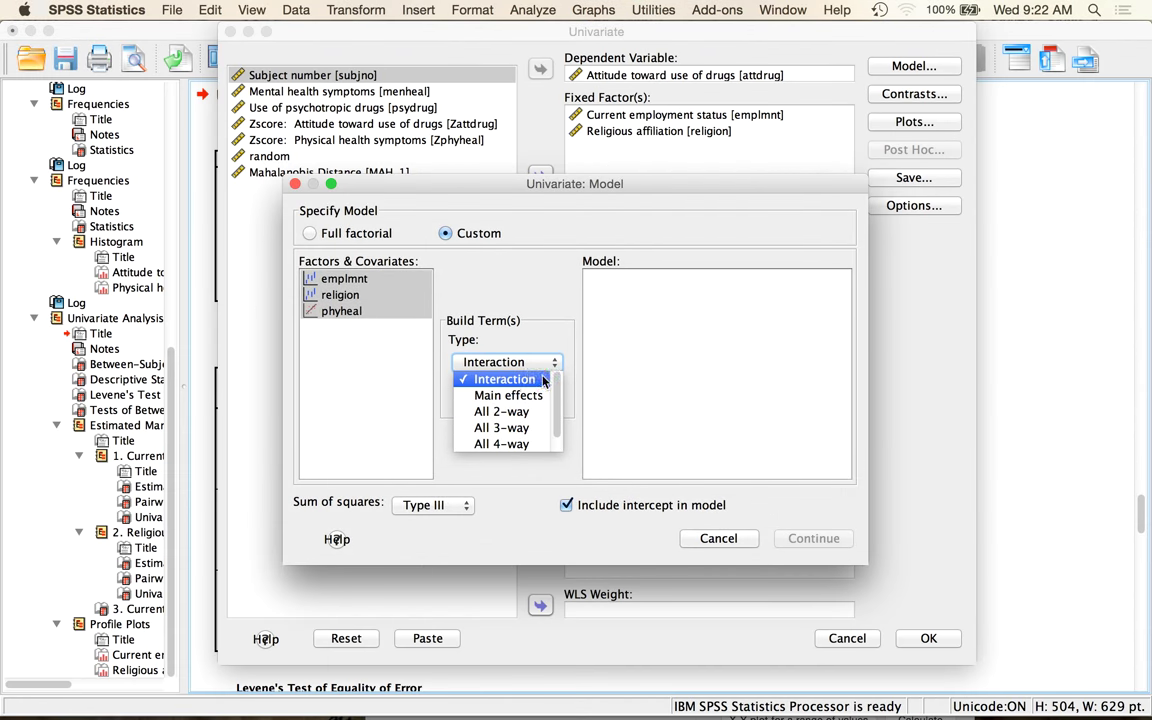
{"action": "left_click", "coordinate": [550, 373]}
{"action": "left_click", "coordinate": [505, 397]}
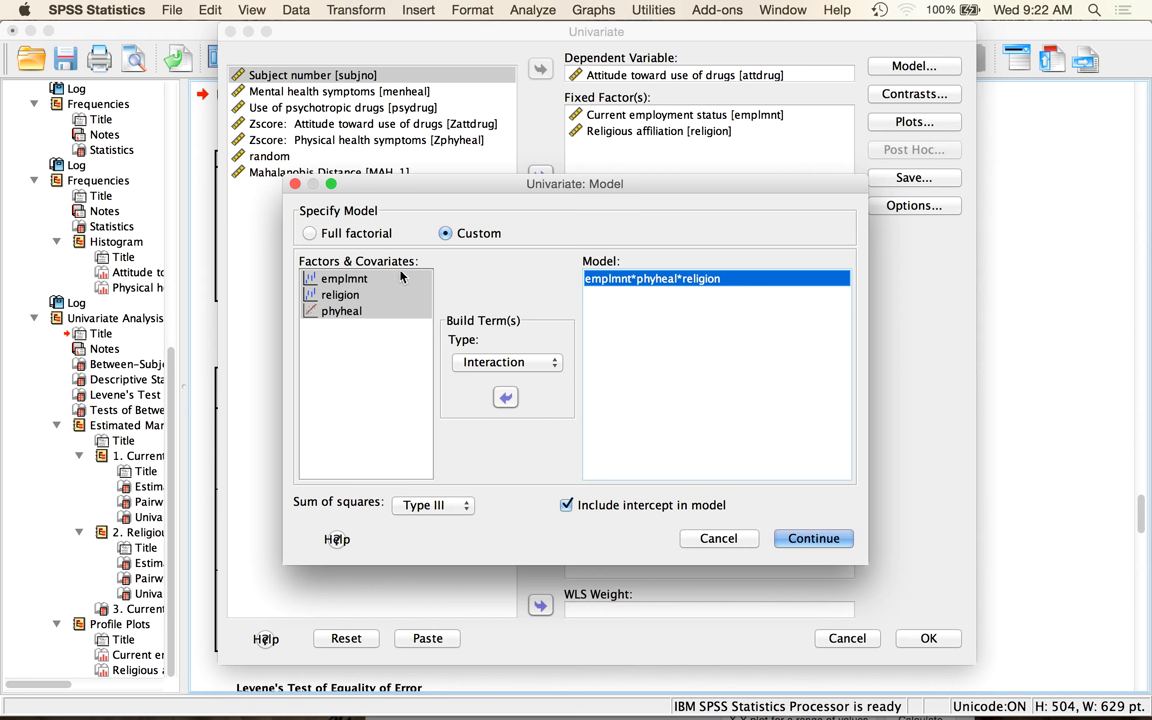
Replace the three-way term in the custom model with all 2-way interactions of emplmnt, religion and phyheal
{"action": "left_click", "coordinate": [487, 366]}
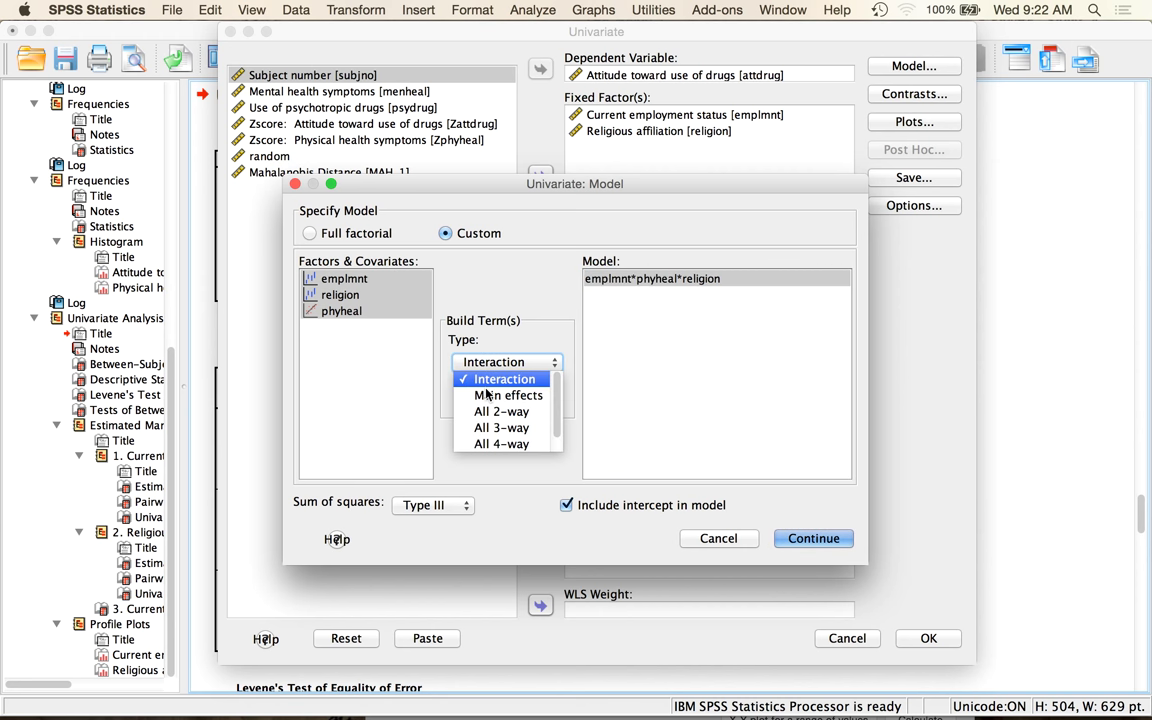
{"action": "left_click", "coordinate": [487, 428]}
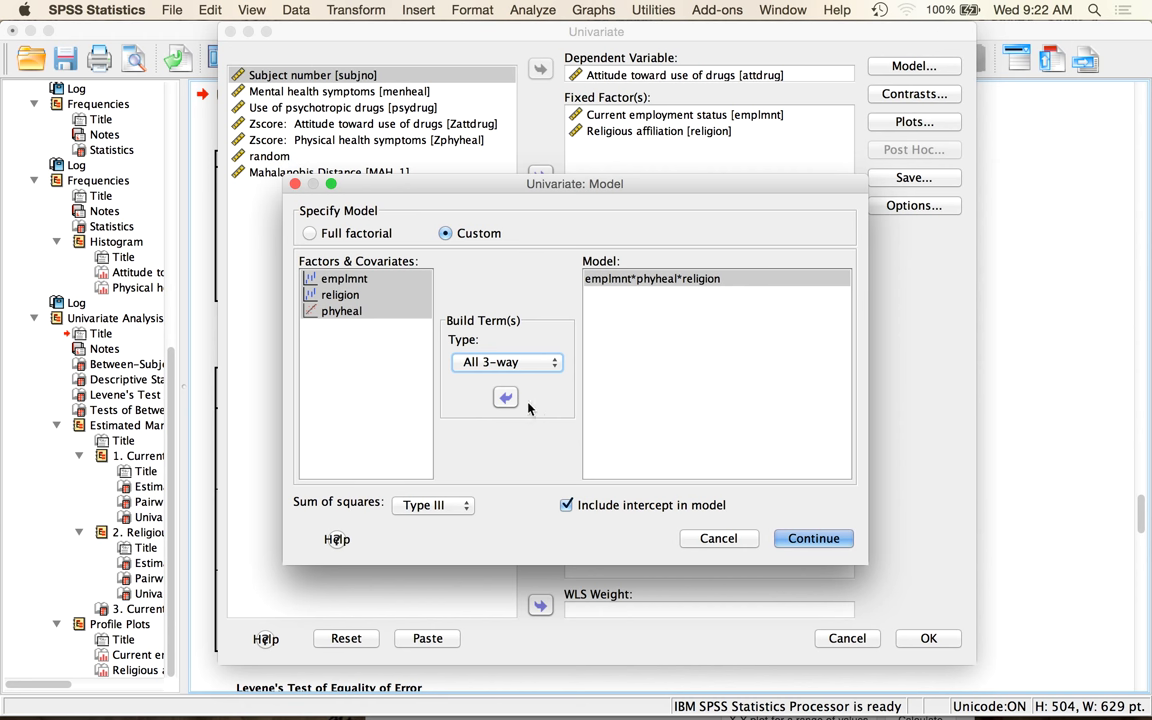
{"action": "left_click", "coordinate": [495, 362]}
{"action": "left_click", "coordinate": [501, 411]}
{"action": "left_click", "coordinate": [505, 398]}
{"action": "left_click", "coordinate": [505, 398]}
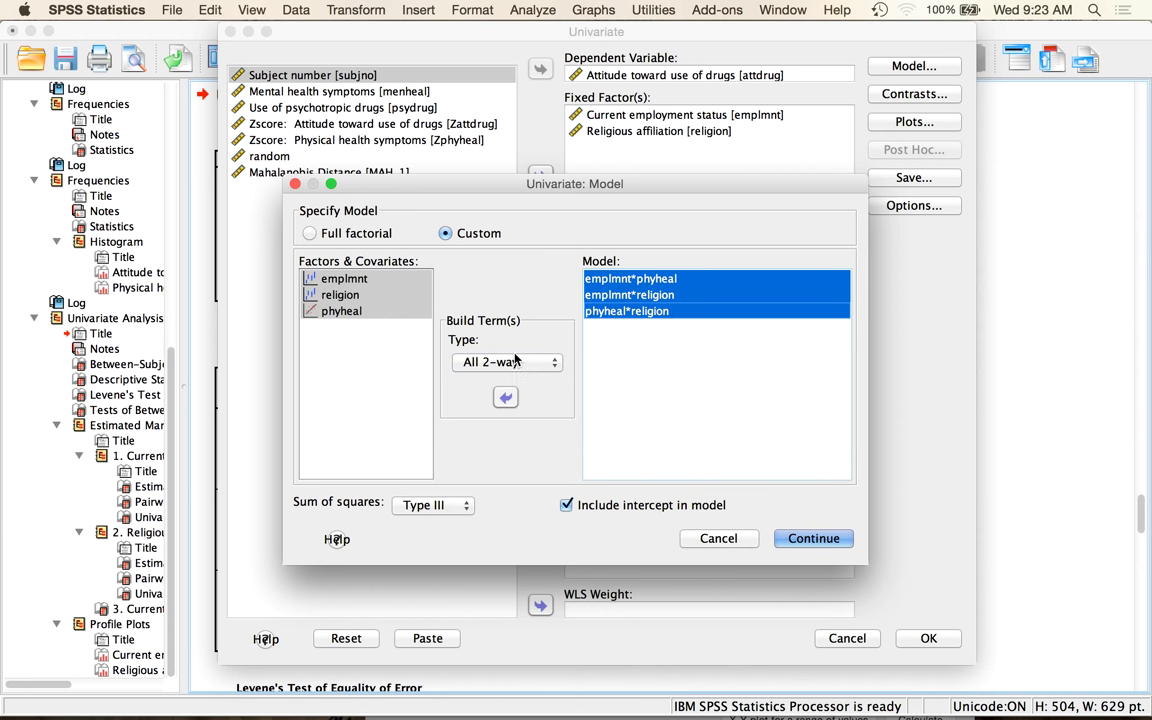
Replace the two-way terms in the custom model with the single emplmnt*phyheal*religion interaction
{"action": "left_click", "coordinate": [502, 363]}
{"action": "left_click", "coordinate": [503, 380]}
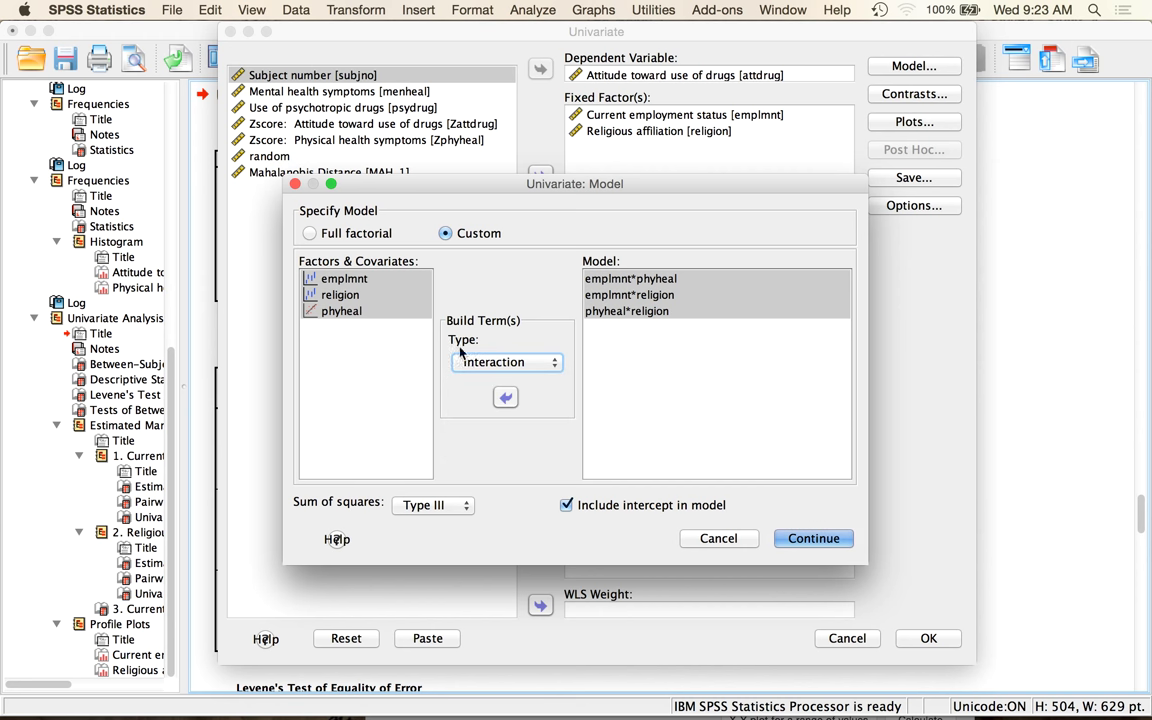
{"action": "left_click", "coordinate": [505, 397]}
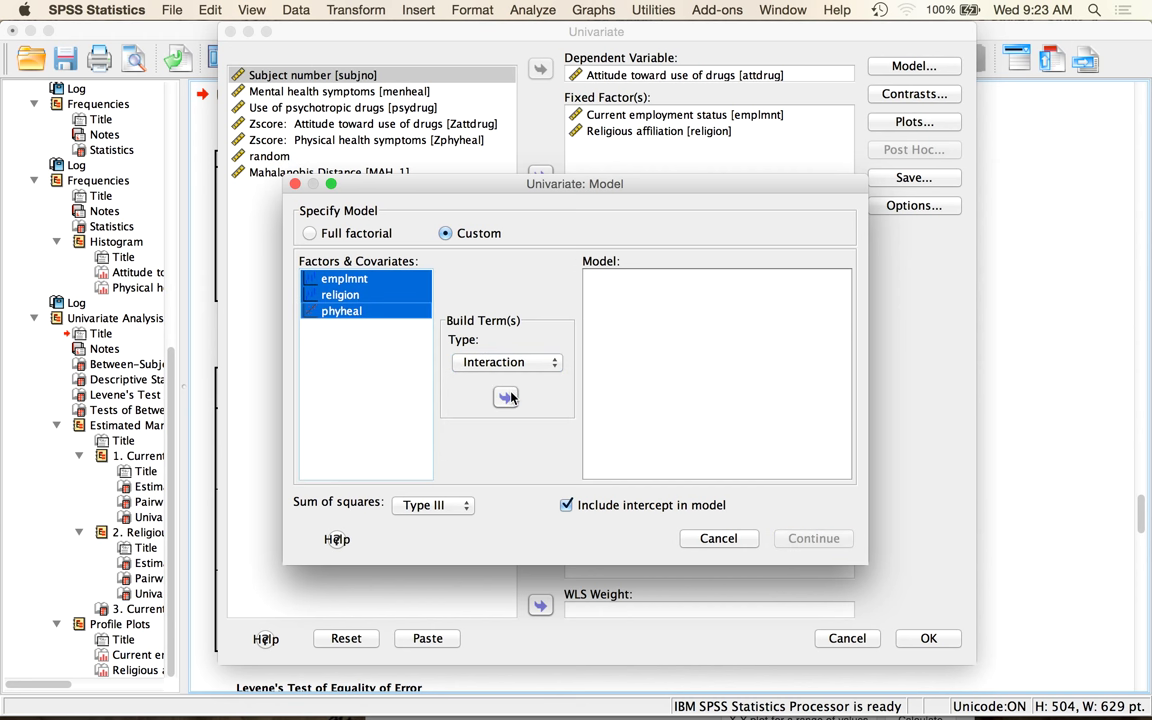
{"action": "left_click", "coordinate": [514, 401]}
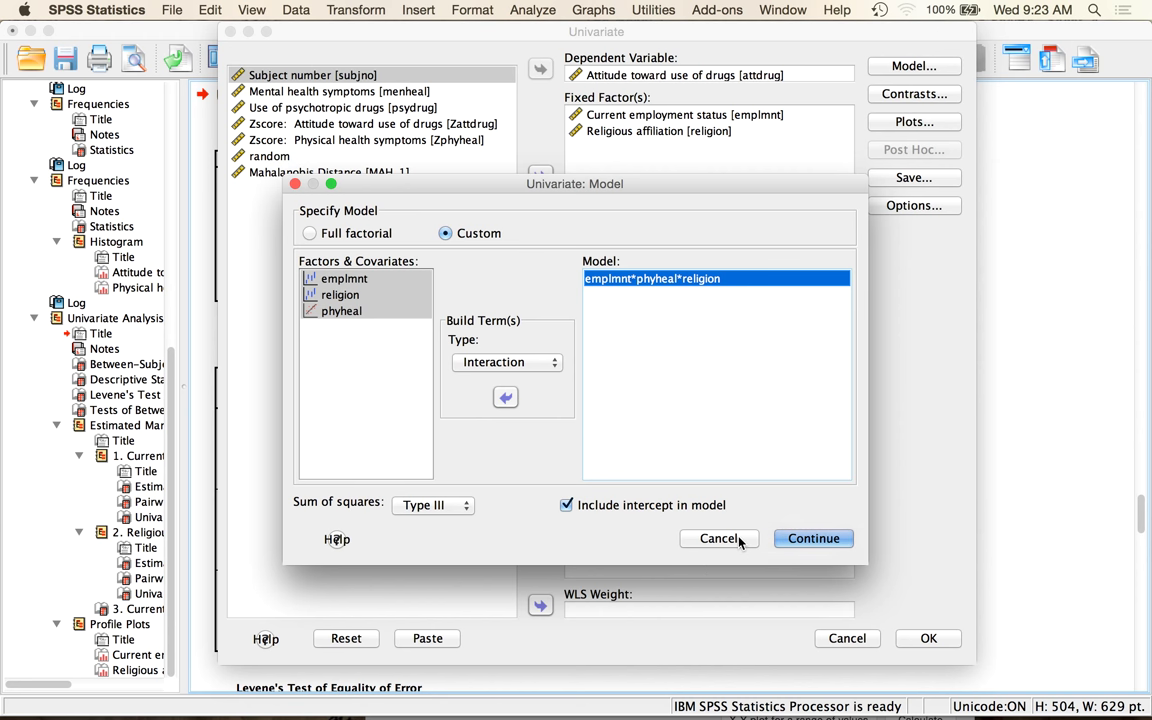
Return the model specification to full factorial and close the univariate setup without running it
{"action": "left_click", "coordinate": [310, 233]}
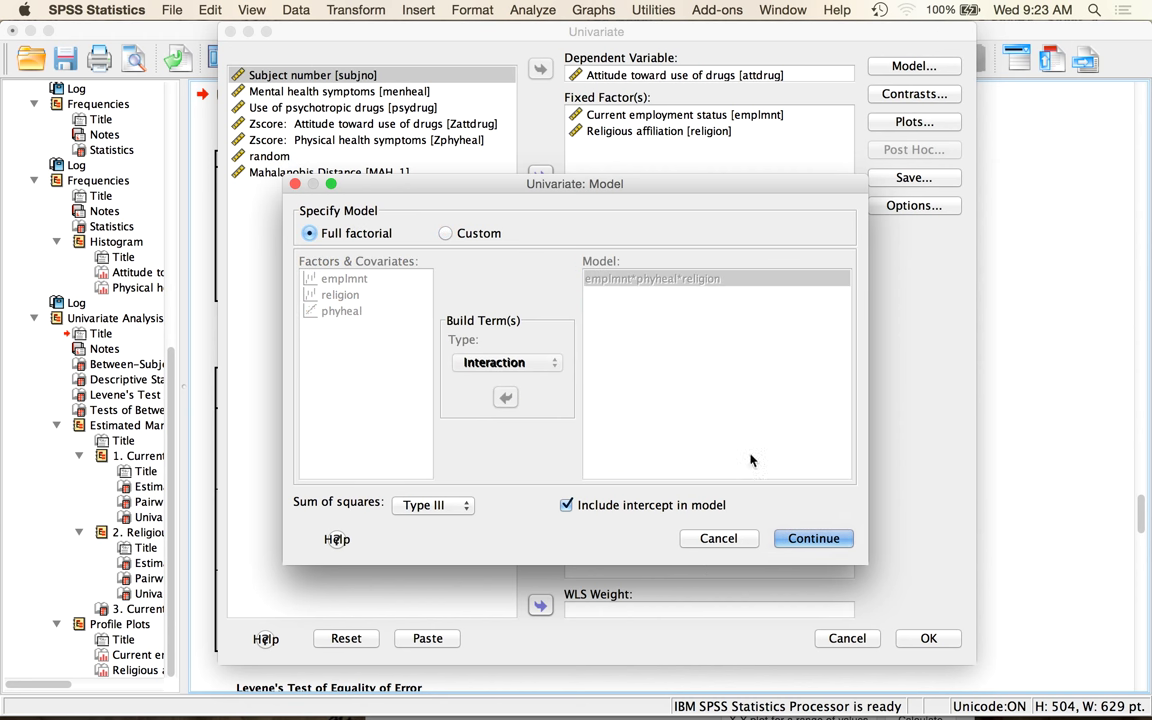
{"action": "left_click", "coordinate": [813, 540]}
{"action": "left_click", "coordinate": [849, 636]}
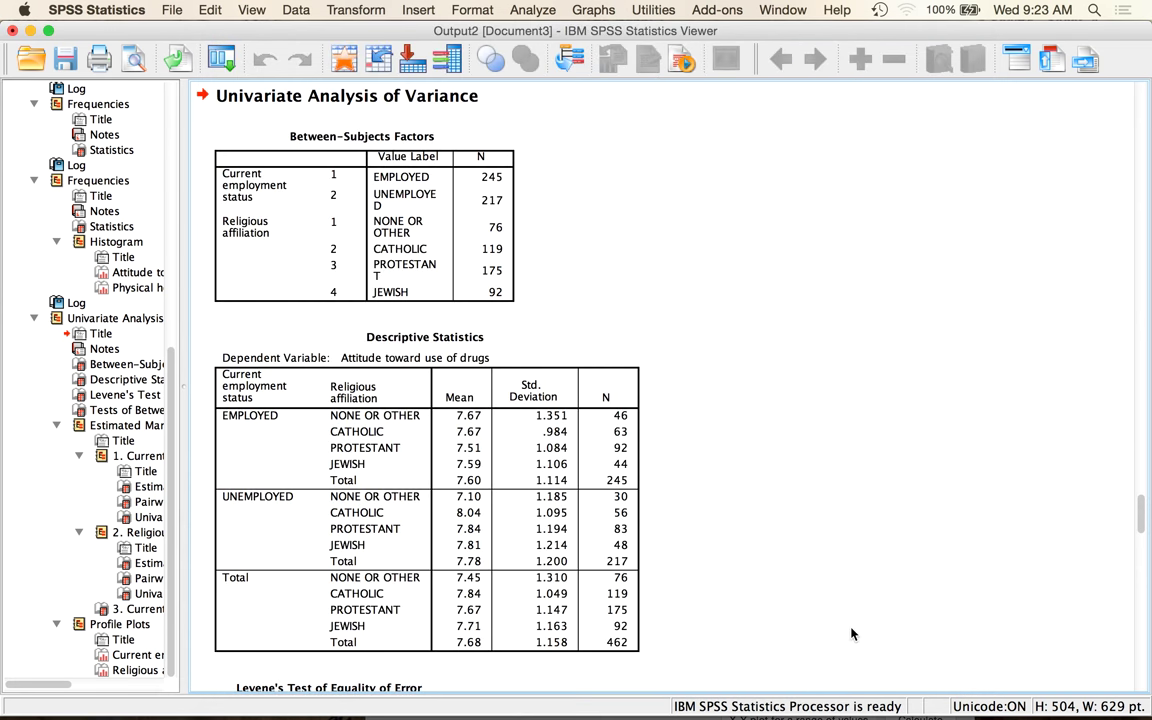
Examine the between-subjects factors, the descriptive statistics and Levene's test of equality of error variances in the univariate output
{"action": "scroll", "coordinate": [805, 422], "scroll_direction": "up", "scroll_amount": 2}
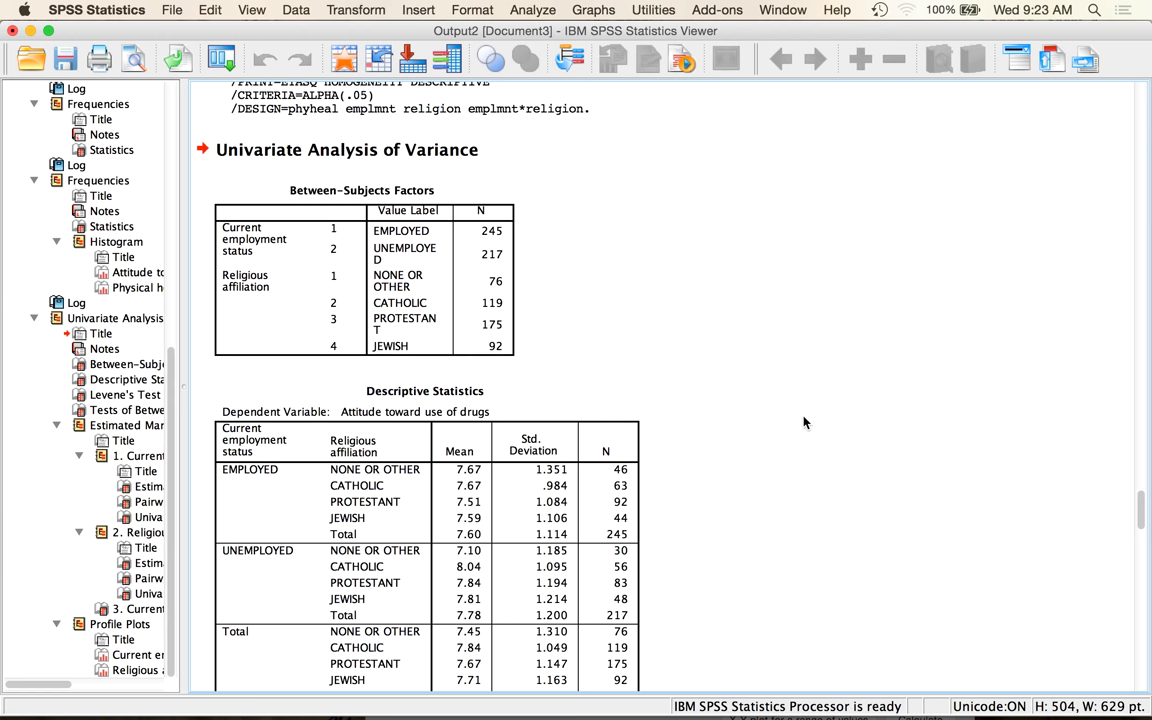
{"action": "left_click", "coordinate": [320, 320]}
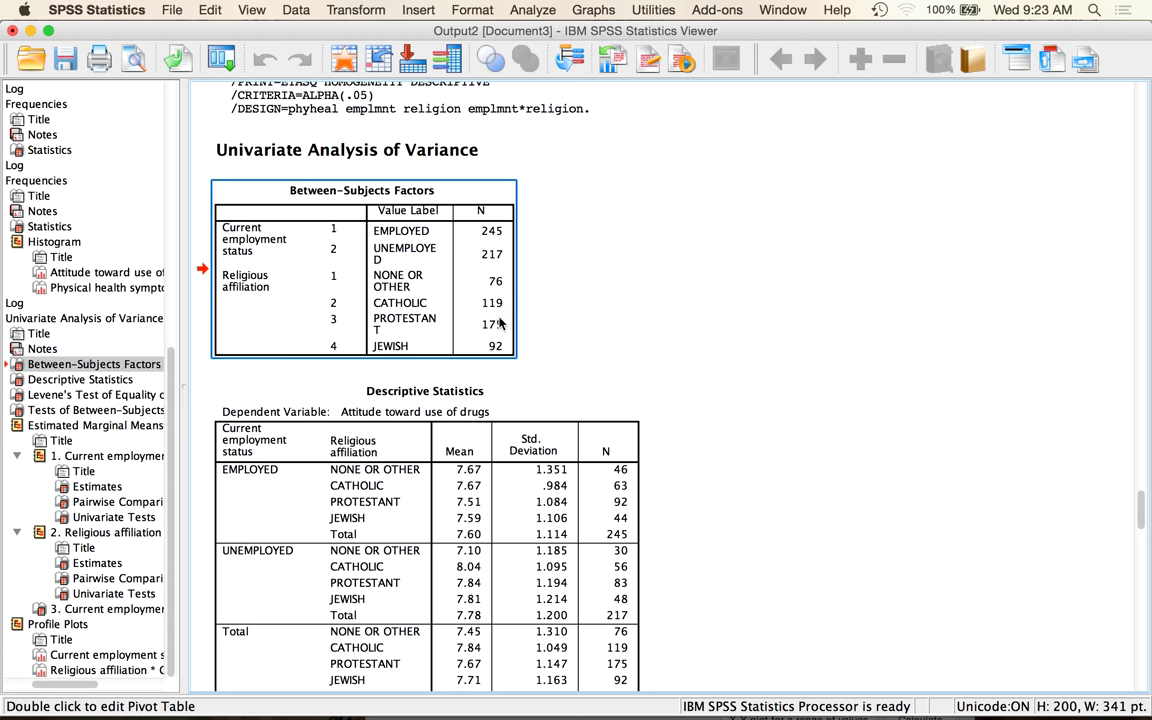
{"action": "left_click", "coordinate": [589, 385]}
{"action": "scroll", "coordinate": [589, 380], "scroll_direction": "down", "scroll_amount": 3}
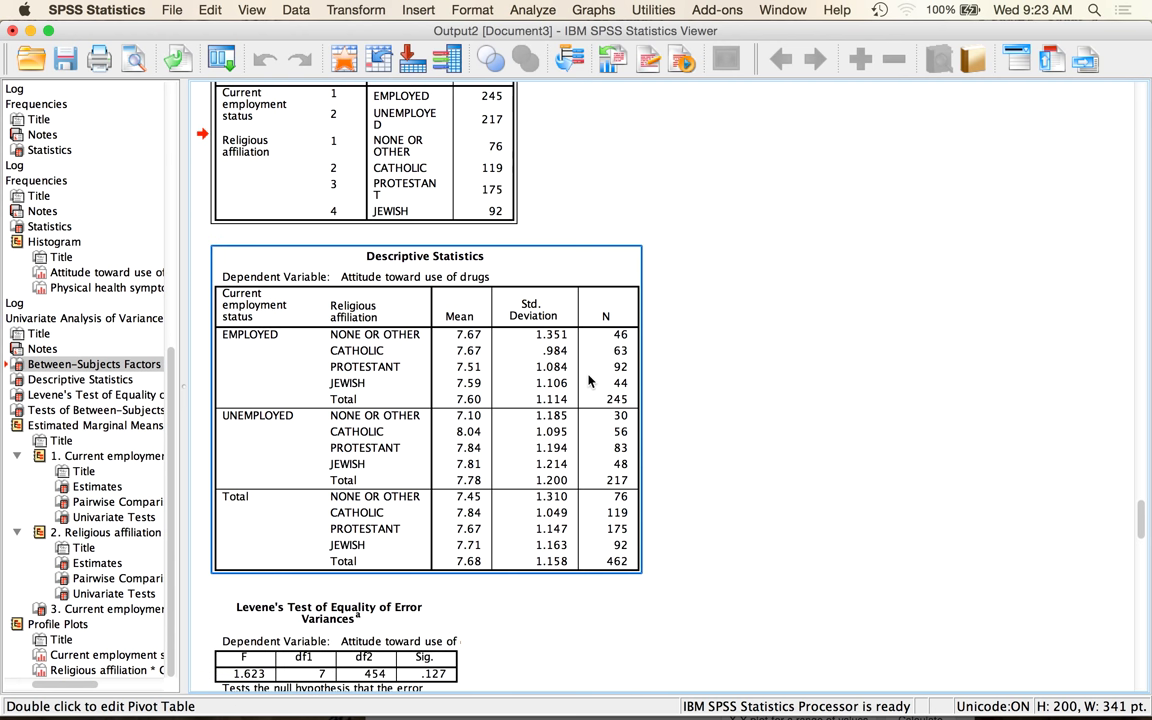
{"action": "key", "text": "XF86AudioMute"}
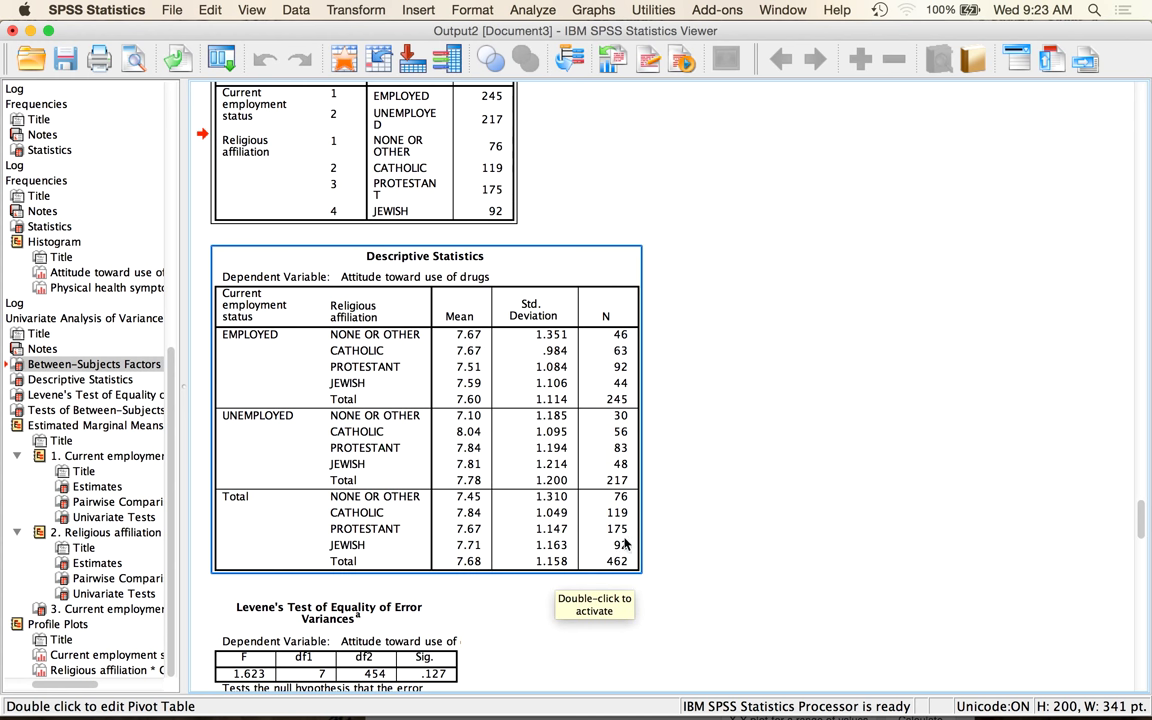
{"action": "left_click", "coordinate": [617, 394]}
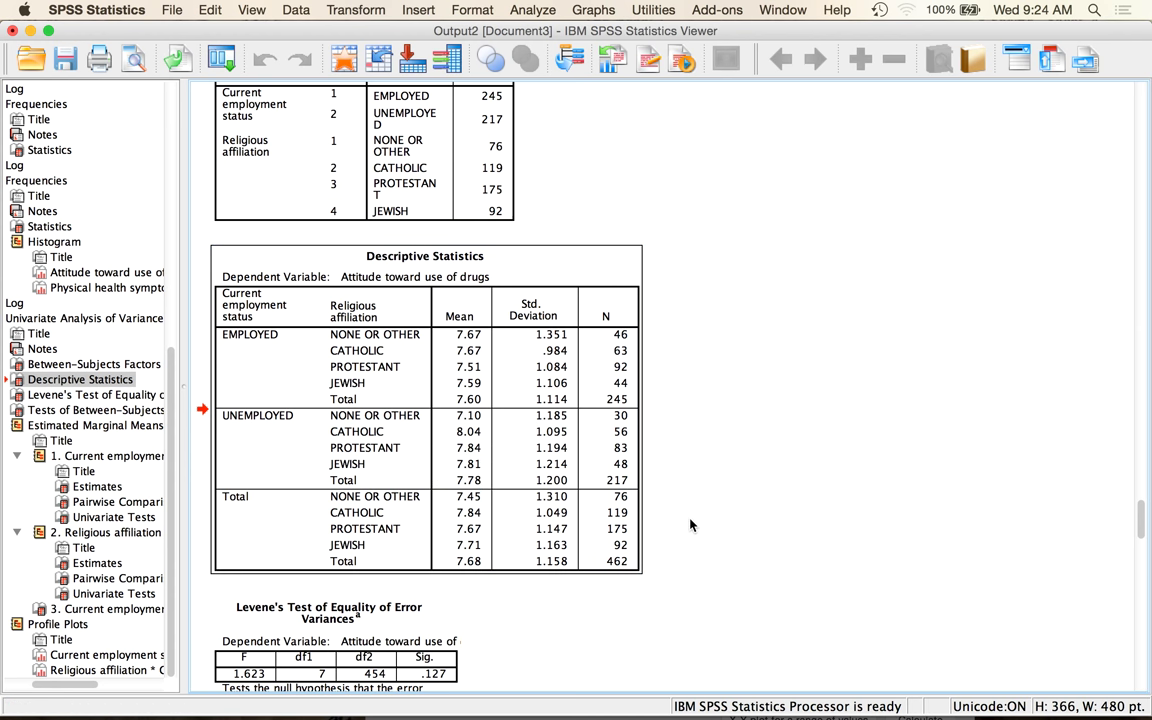
{"action": "scroll", "coordinate": [690, 525], "scroll_direction": "down", "scroll_amount": 10}
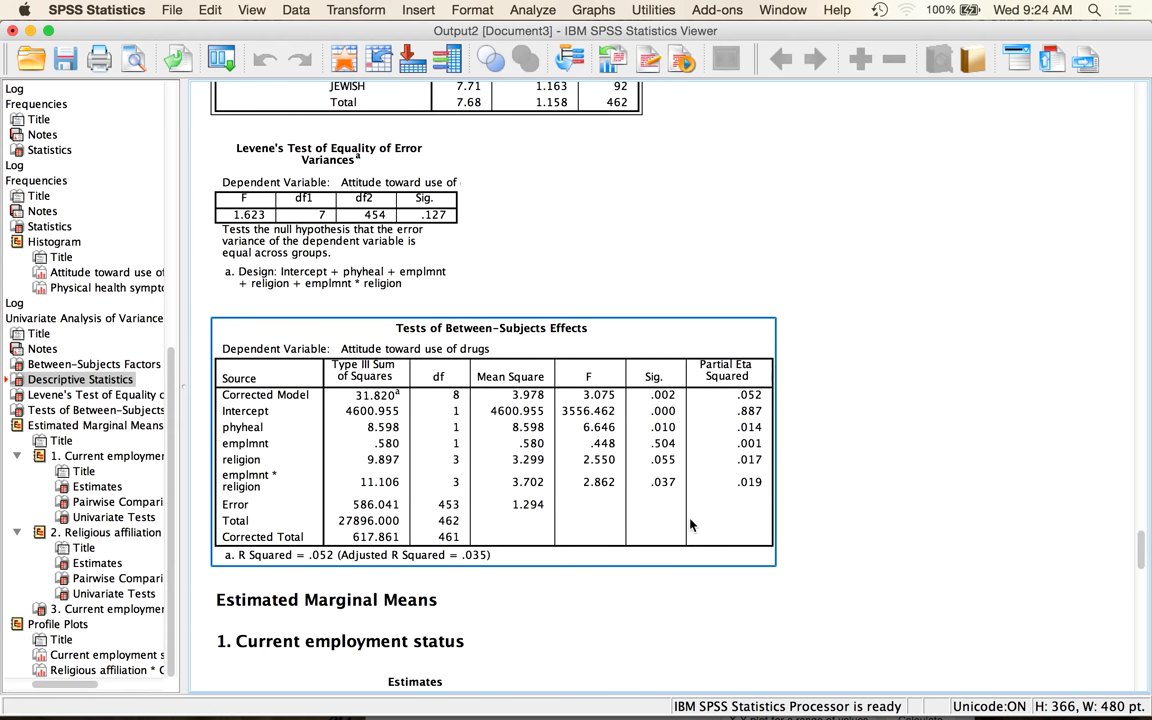
{"action": "left_click", "coordinate": [258, 195]}
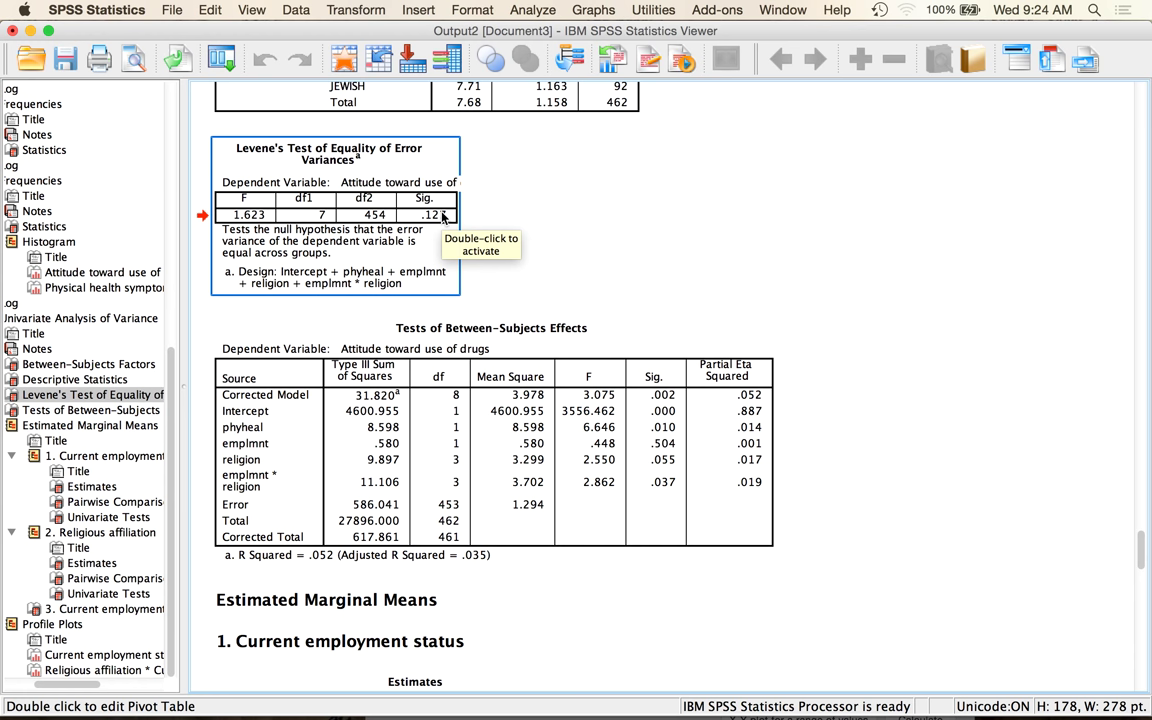
Select the Tests of Between-Subjects Effects table in the output and open a new blank document in Word
{"action": "scroll", "coordinate": [698, 215], "scroll_direction": "down", "scroll_amount": 3}
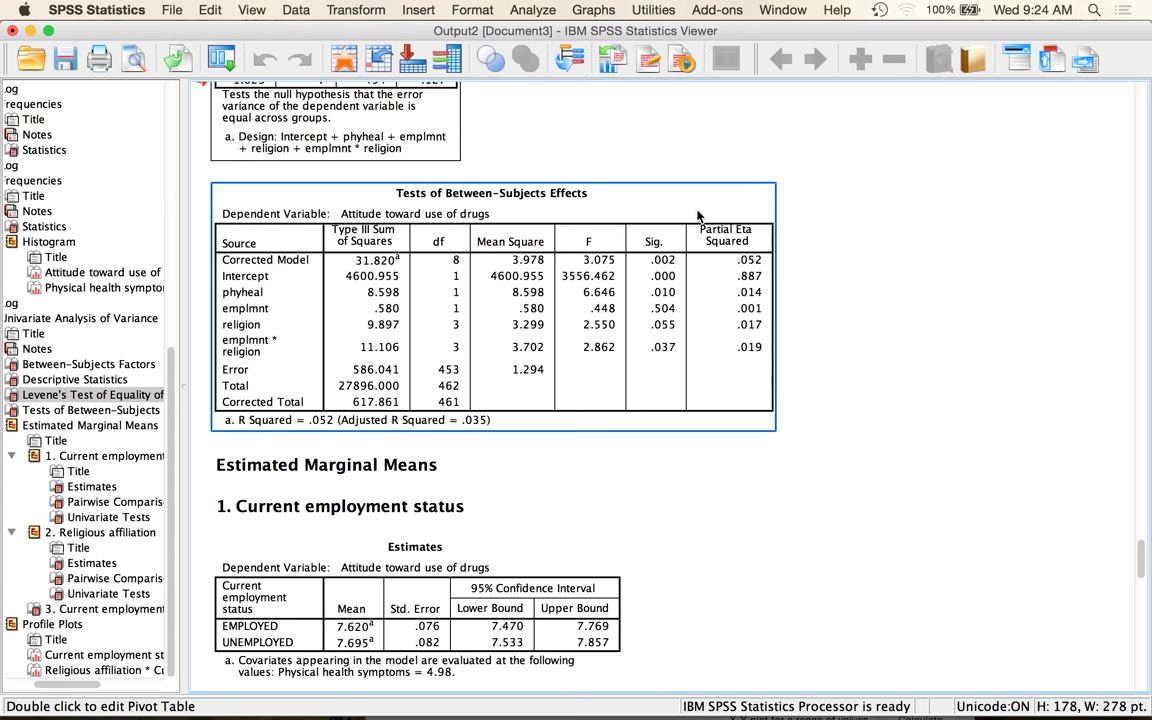
{"action": "left_click", "coordinate": [651, 232]}
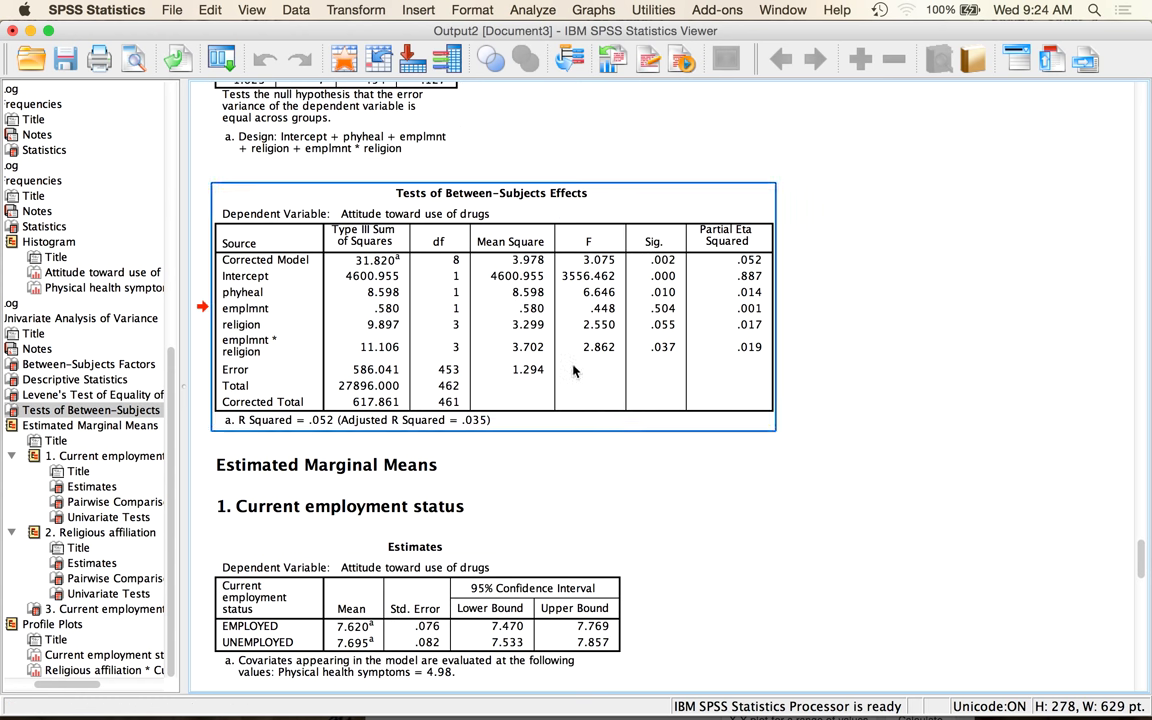
{"action": "mouse_move", "coordinate": [430, 695]}
{"action": "left_click", "coordinate": [378, 690]}
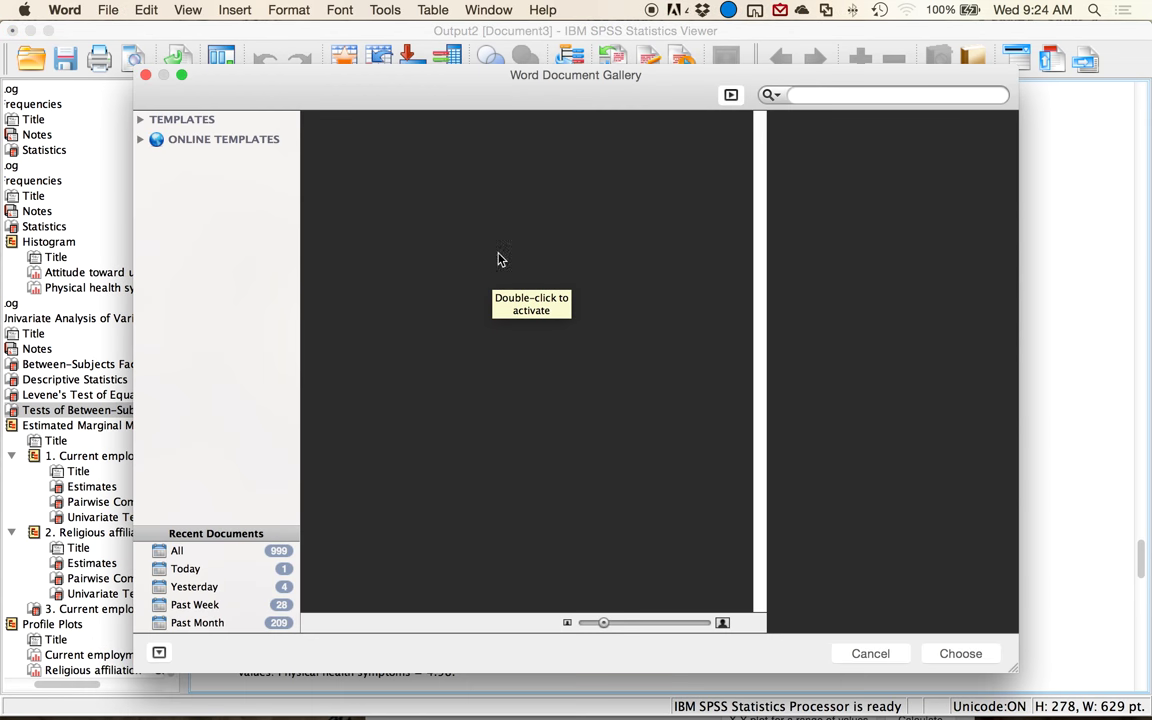
{"action": "key", "text": "Escape"}
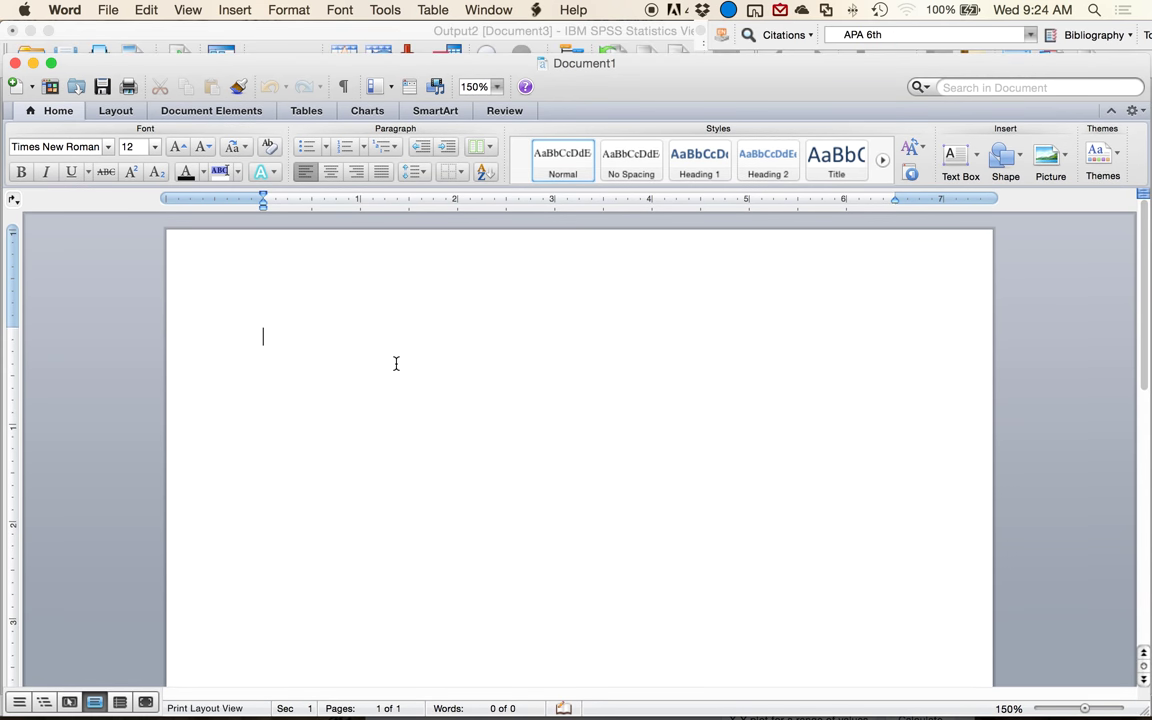
Try to copy the Tests of Between-Subjects Effects table from SPSS into the blank Word document
{"action": "key", "text": "ctrl+Up"}
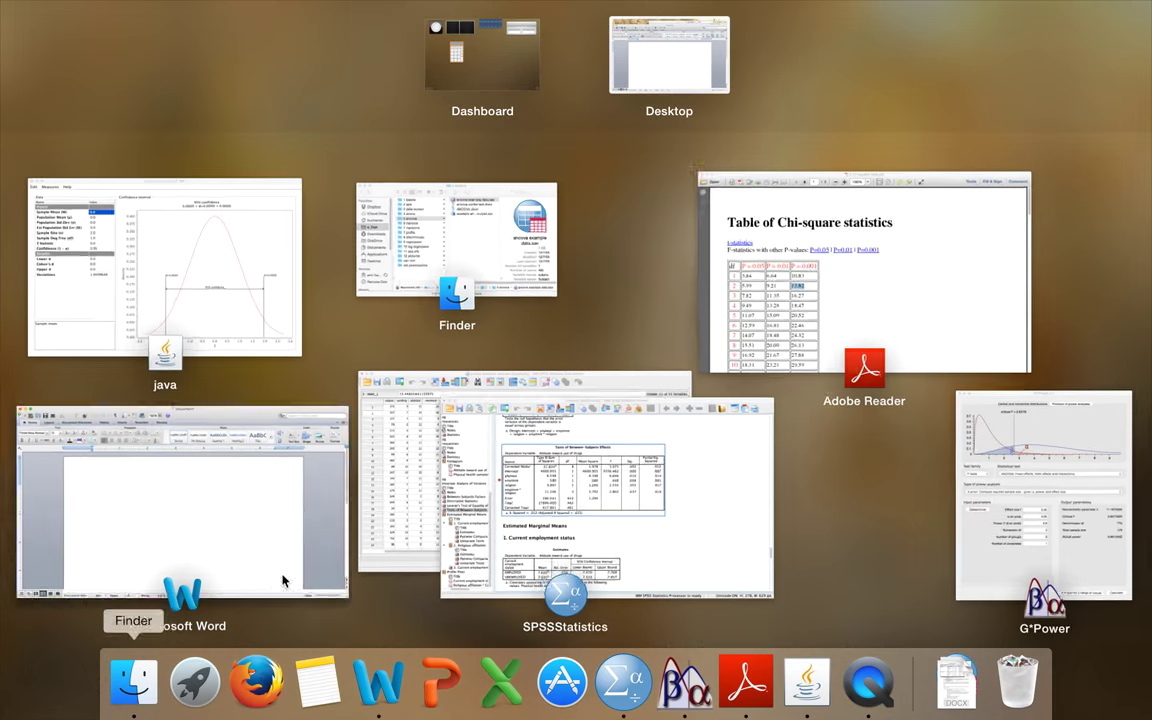
{"action": "left_click", "coordinate": [645, 481]}
{"action": "right_click", "coordinate": [560, 366]}
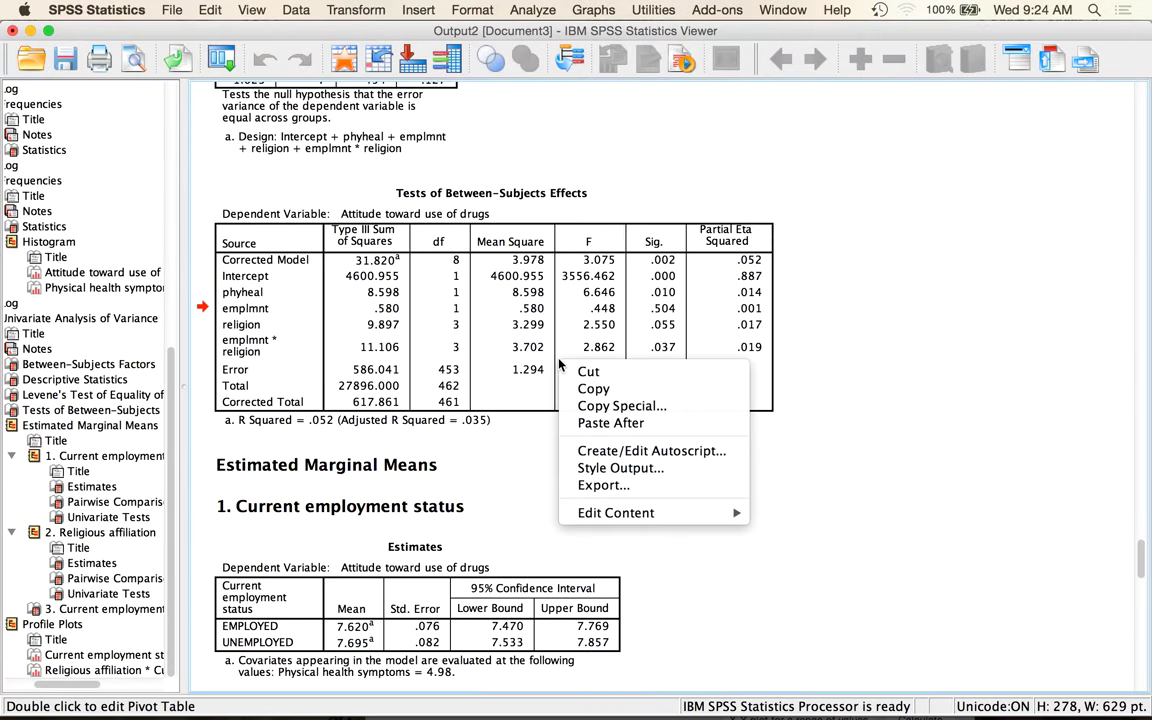
{"action": "key", "text": "ctrl+Up"}
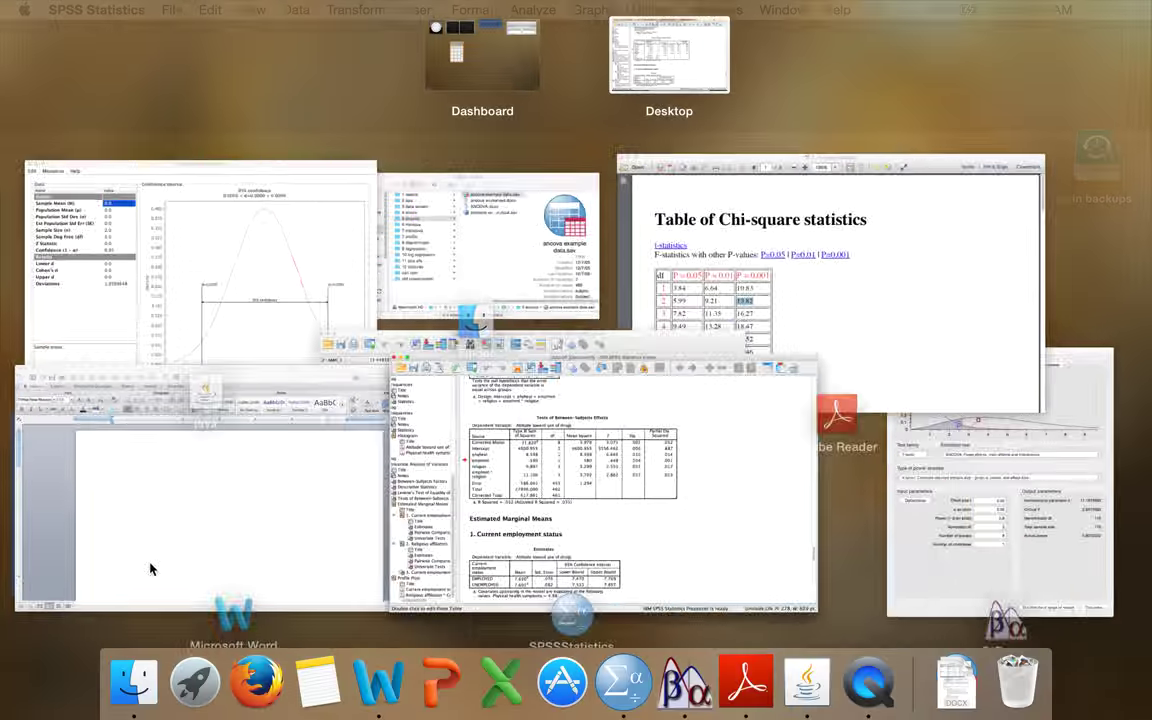
{"action": "left_click", "coordinate": [168, 462]}
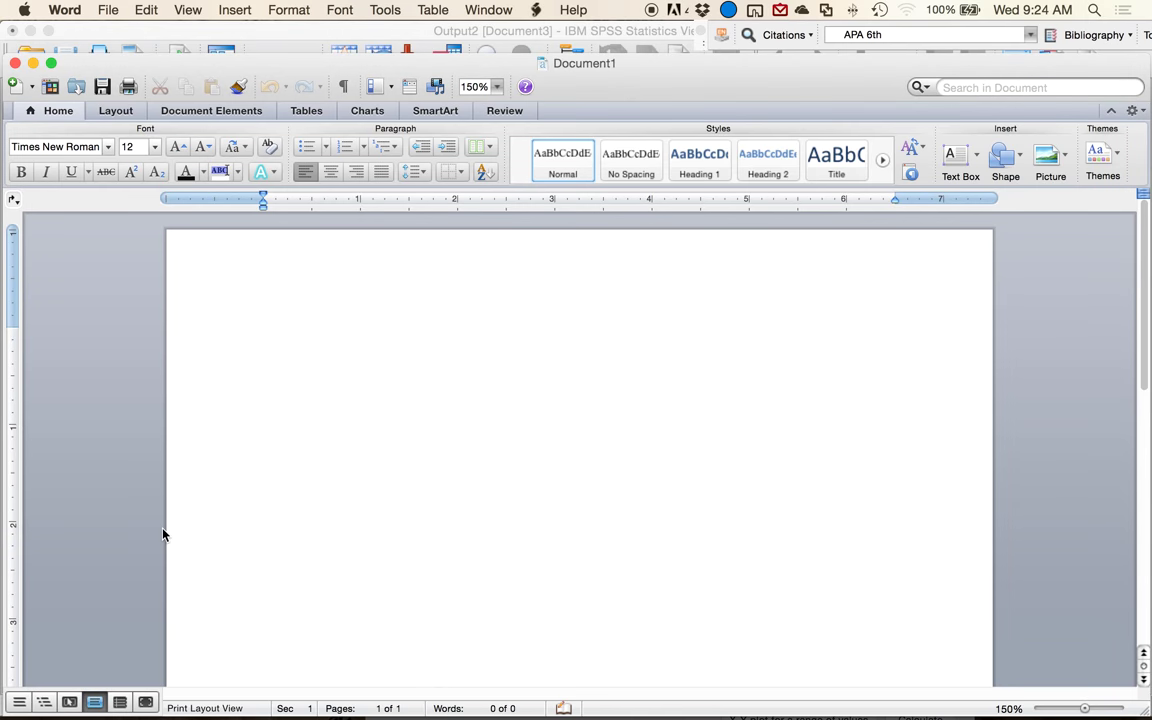
{"action": "right_click", "coordinate": [284, 427]}
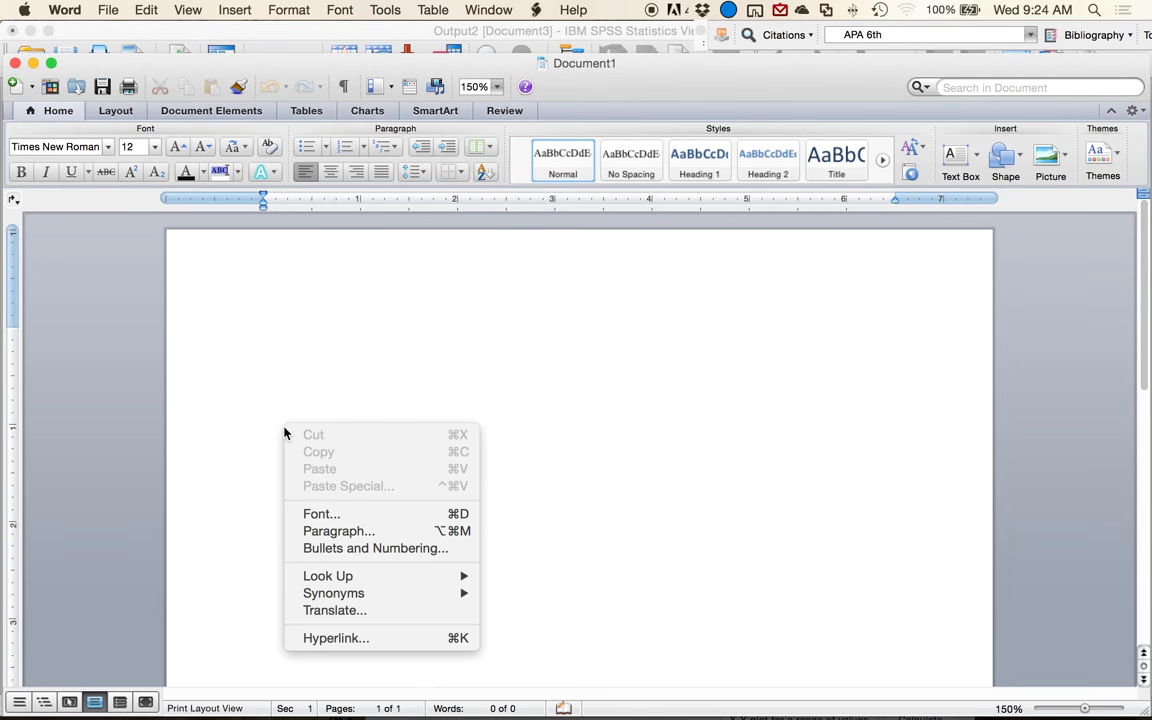
{"action": "left_click", "coordinate": [249, 337]}
Capture a screenshot of the whole Tests of Between-Subjects Effects table in SPSS and paste it into the Word document
{"action": "key", "text": "ctrl+Up"}
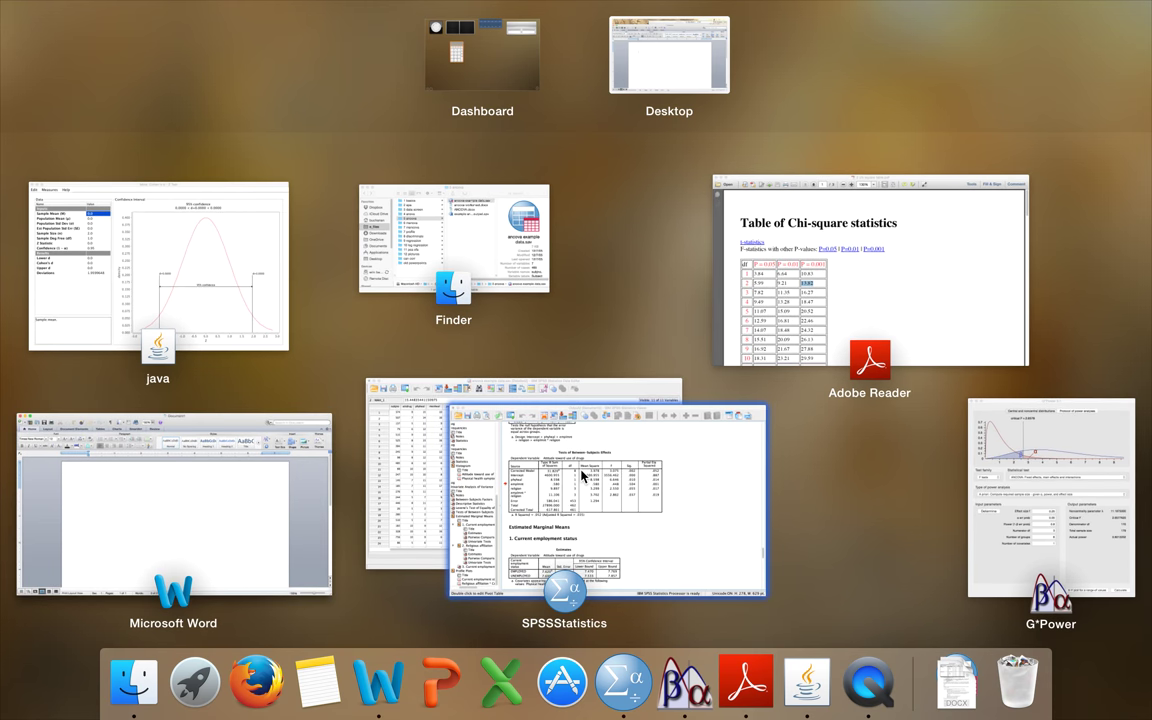
{"action": "left_click", "coordinate": [586, 476]}
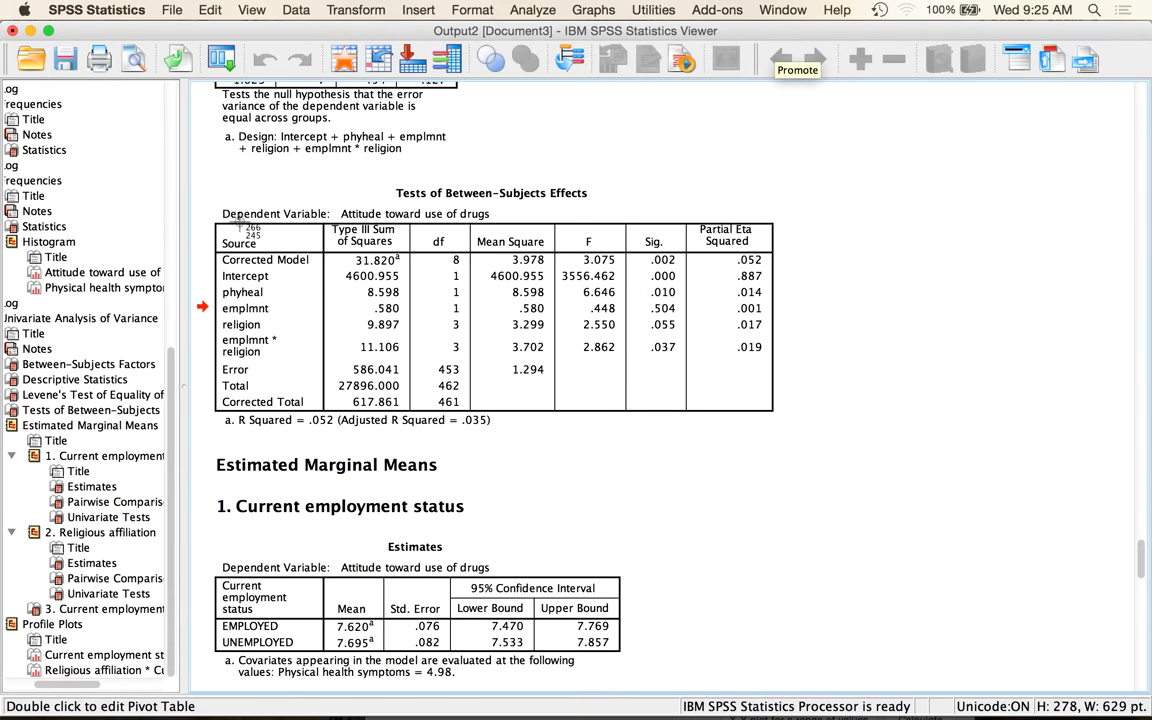
{"action": "left_click_drag", "start_coordinate": [201, 180], "coordinate": [815, 447]}
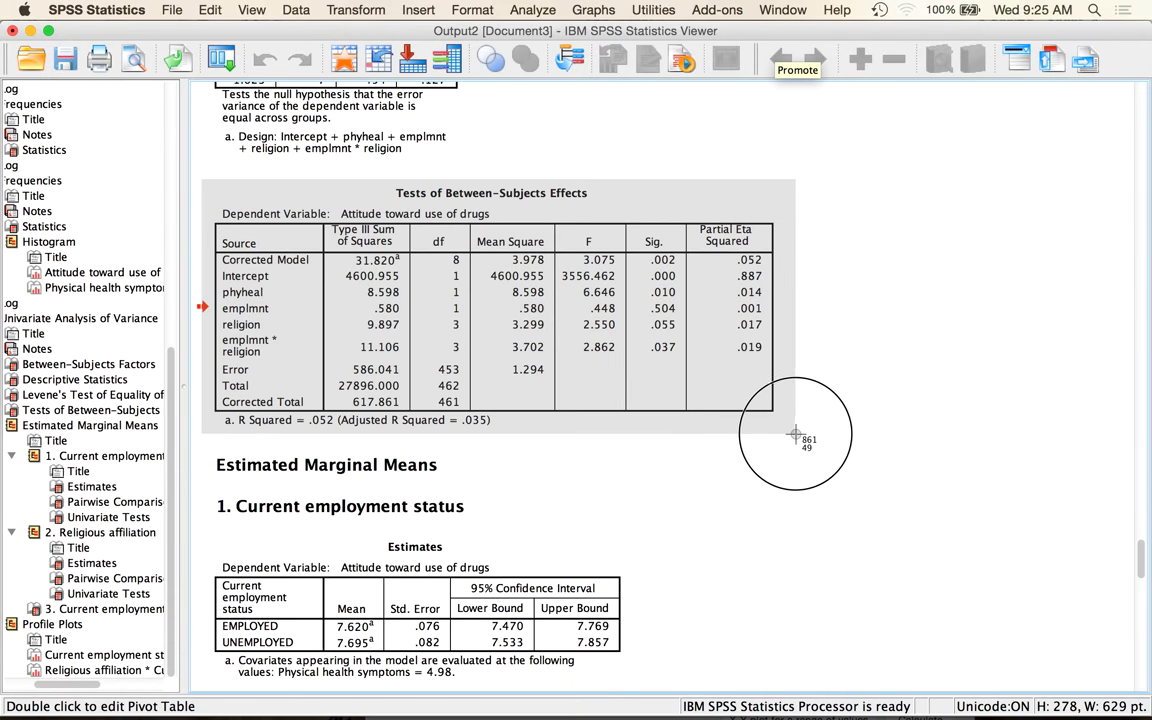
{"action": "key", "text": "ctrl+Up"}
{"action": "left_click", "coordinate": [428, 505]}
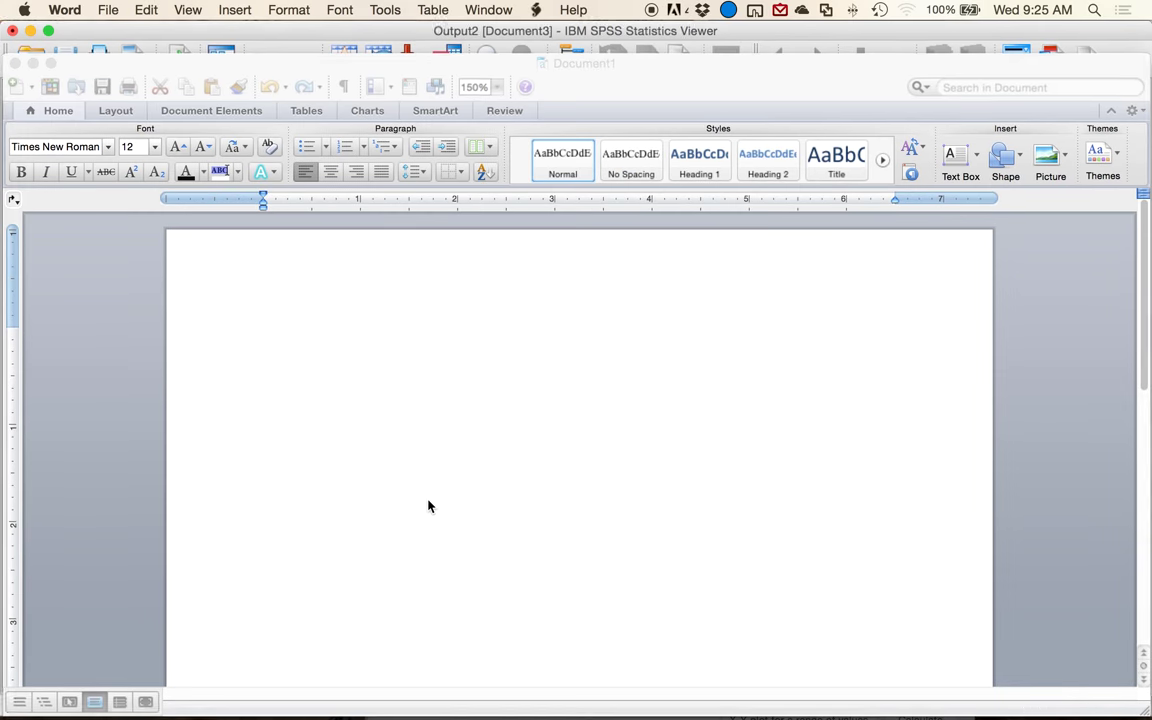
{"action": "key", "text": "super+v"}
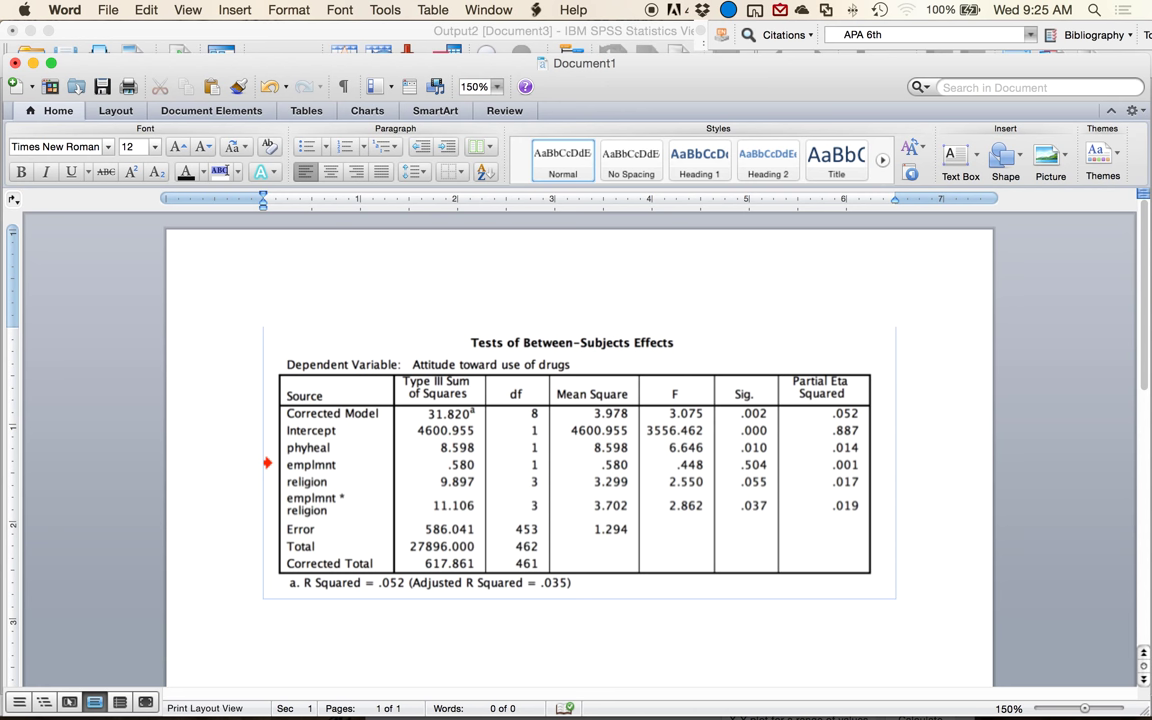
Below the pasted table, enter the heading "Main effect CV:" and begin the result line with "F(1, 453) =", italicizing the F
{"action": "type", "text": "Main effect"}
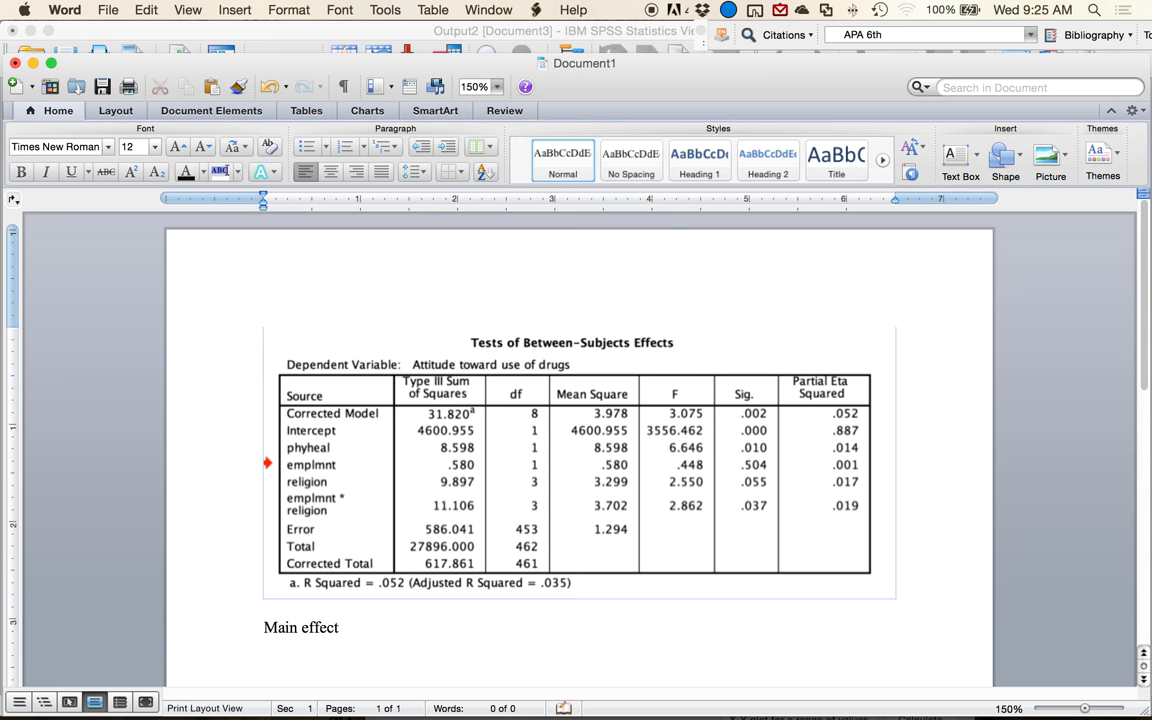
{"action": "type", "text": " CV:"}
{"action": "type", "text": "F("}
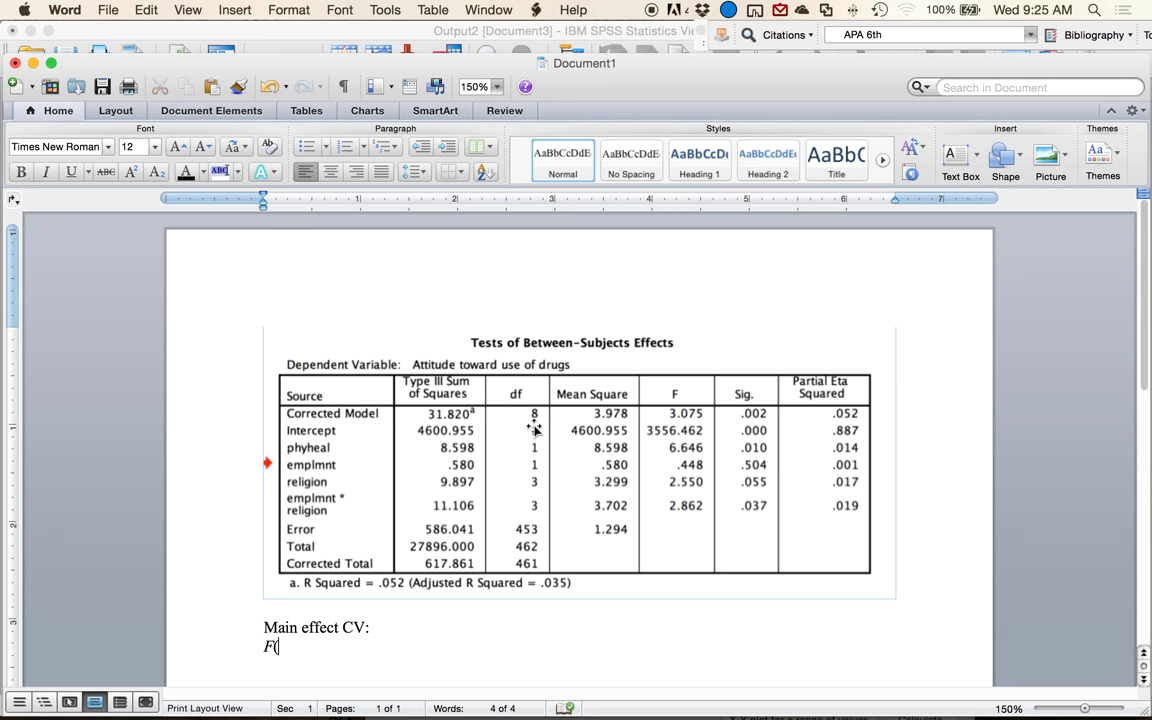
{"action": "left_click", "coordinate": [536, 462]}
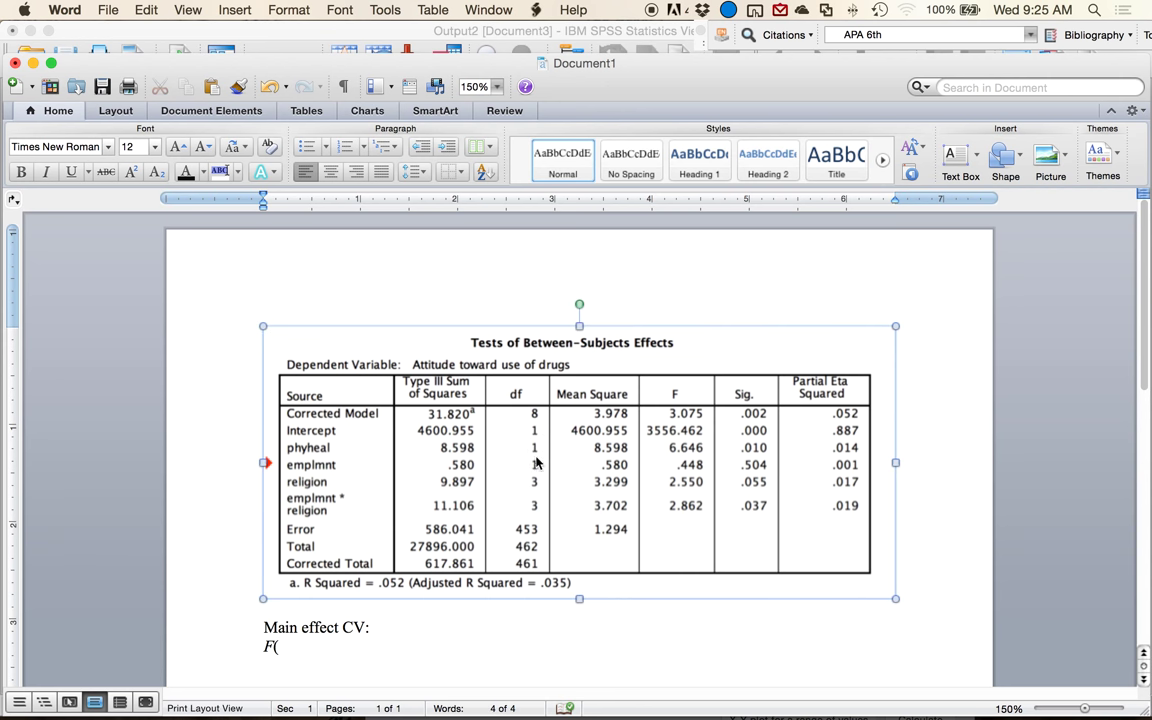
{"action": "left_click", "coordinate": [342, 652]}
{"action": "type", "text": "1, 453"}
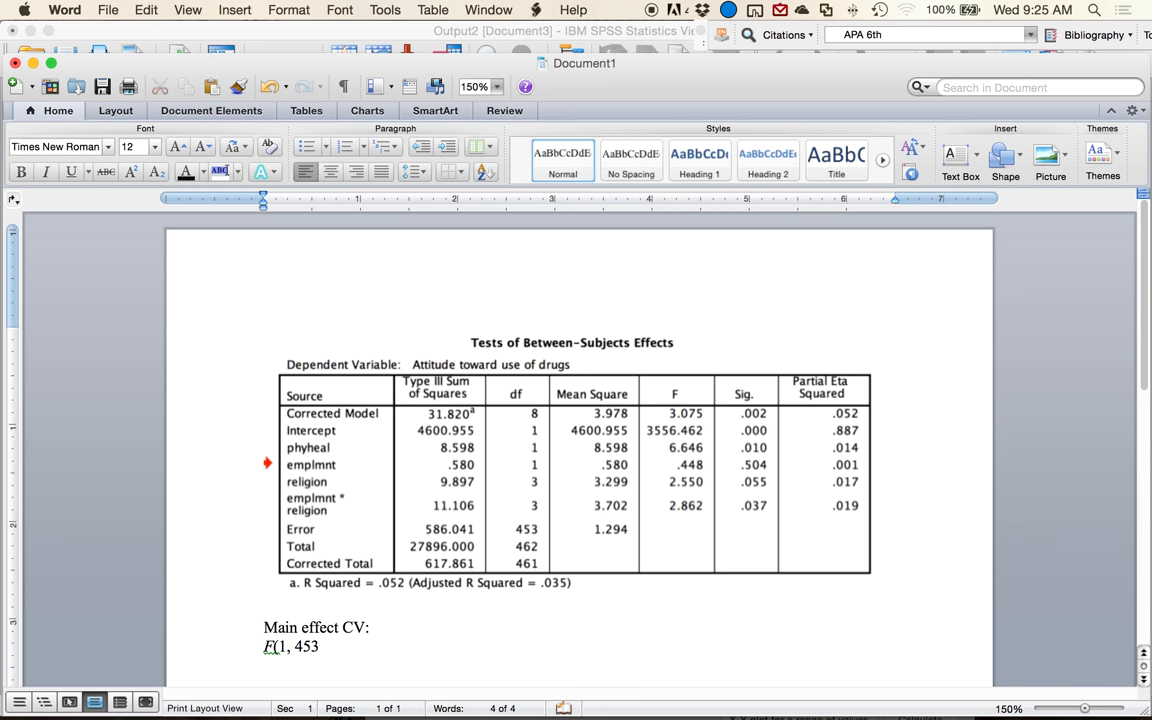
{"action": "type", "text": "_) ="}
Report the covariate's F value as 6.65 in the result line, followed by a comma and an italic p
{"action": "left_click", "coordinate": [694, 479]}
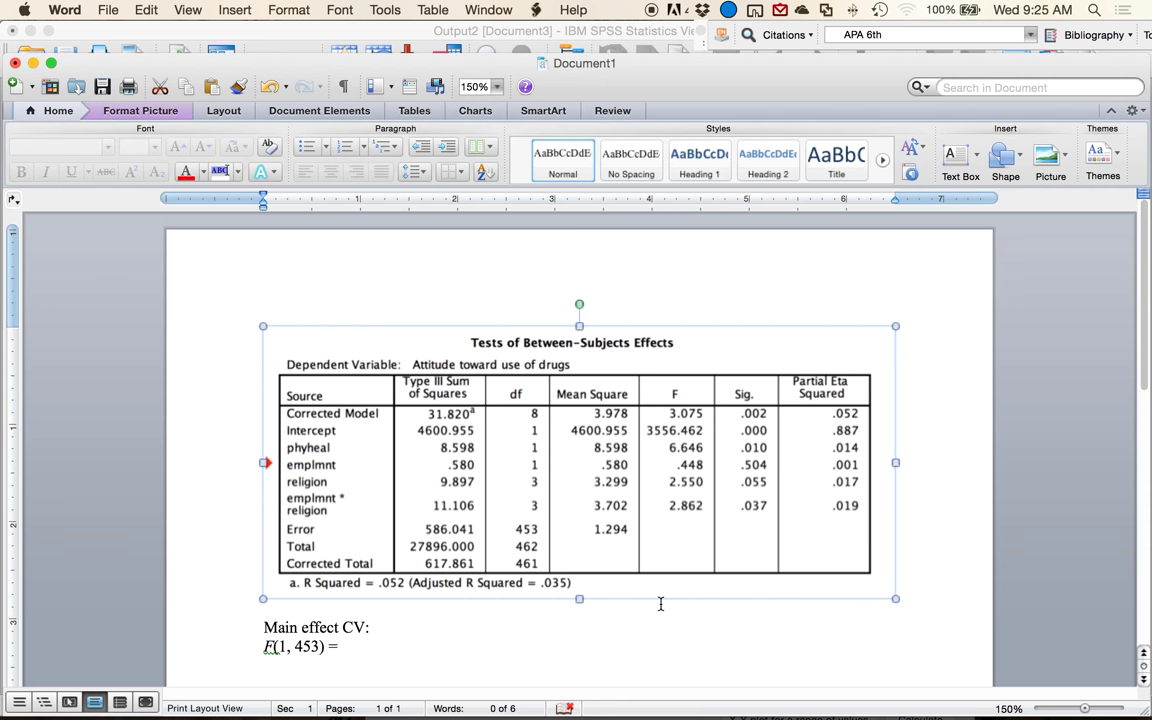
{"action": "left_click", "coordinate": [375, 651]}
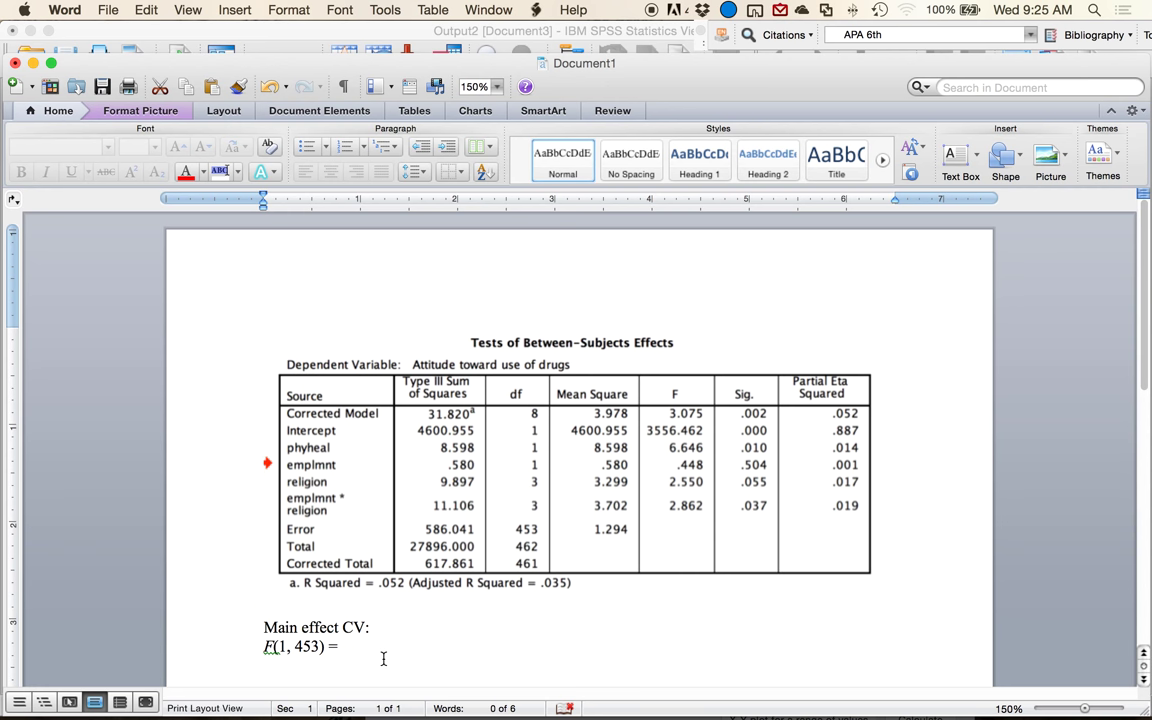
{"action": "type", "text": "6.6.5,"}
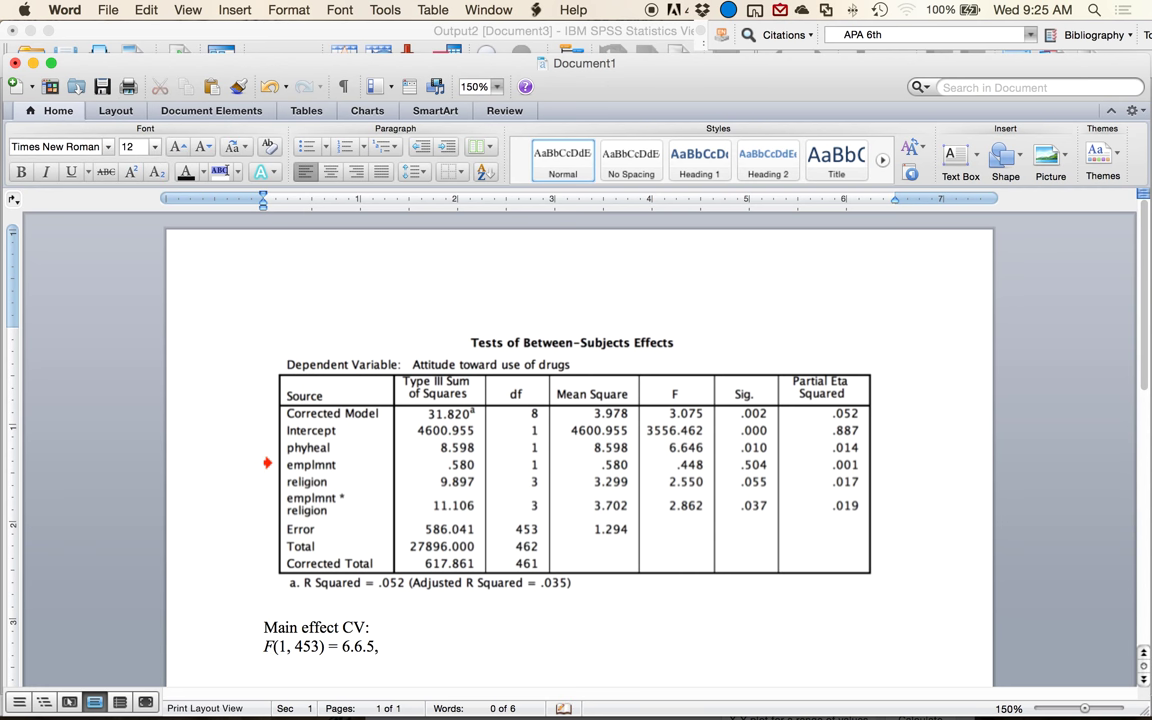
{"action": "key", "text": "BackSpace"}
{"action": "key", "text": "BackSpace"}
{"action": "type", "text": "5, pi"}
{"action": "key", "text": "BackSpace"}
{"action": "key", "text": "BackSpace"}
{"action": "key", "text": "BackSpace"}
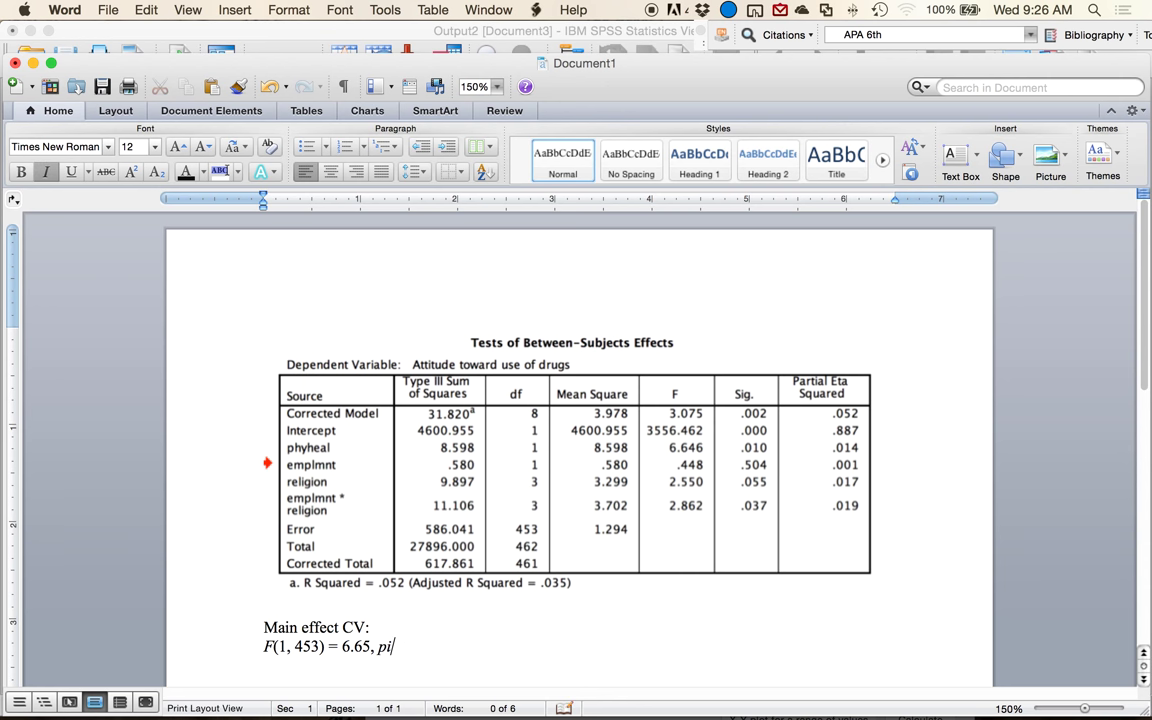
Complete the covariate result with a p value of .01 and "np2 = .01", and start a new line below it
{"action": "type", "text": "="}
{"action": "key", "text": "super+i"}
{"action": "type", "text": ".01,"}
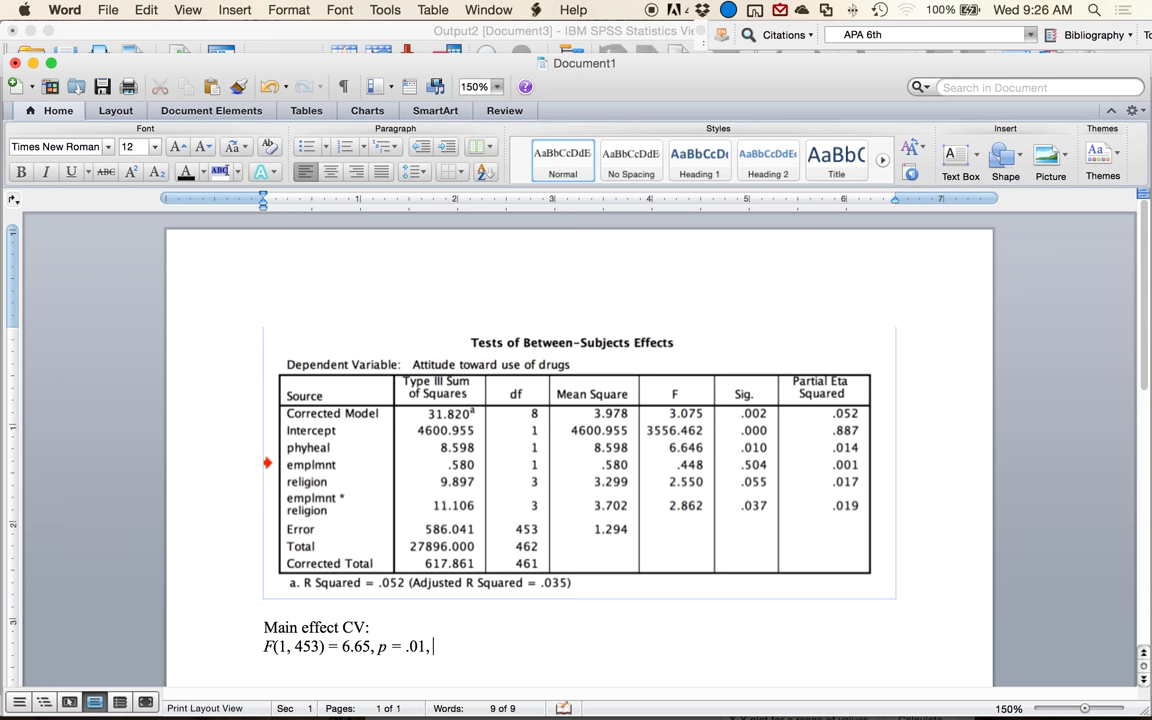
{"action": "type", "text": " np2 = .01"}
{"action": "key", "text": "Return"}
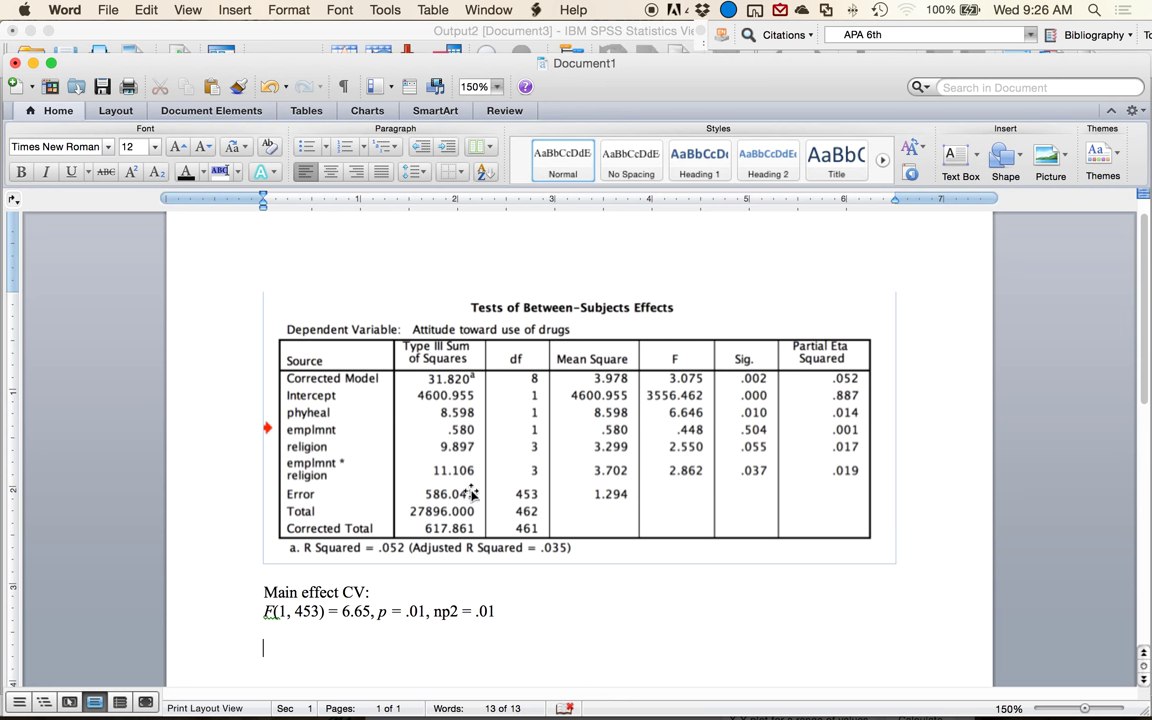
Switch to SPSS and run a two-tailed Pearson bivariate correlation between Physical health symptoms and Attitude toward use of drugs
{"action": "key", "text": "ctrl+Up"}
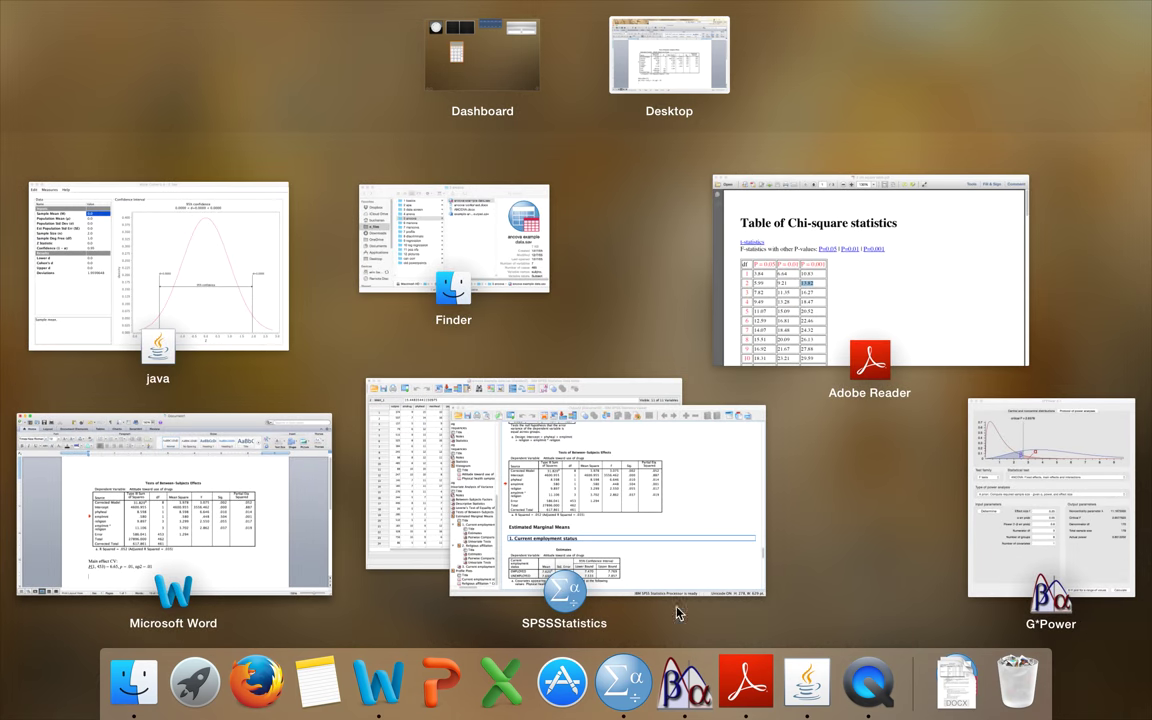
{"action": "left_click", "coordinate": [666, 512]}
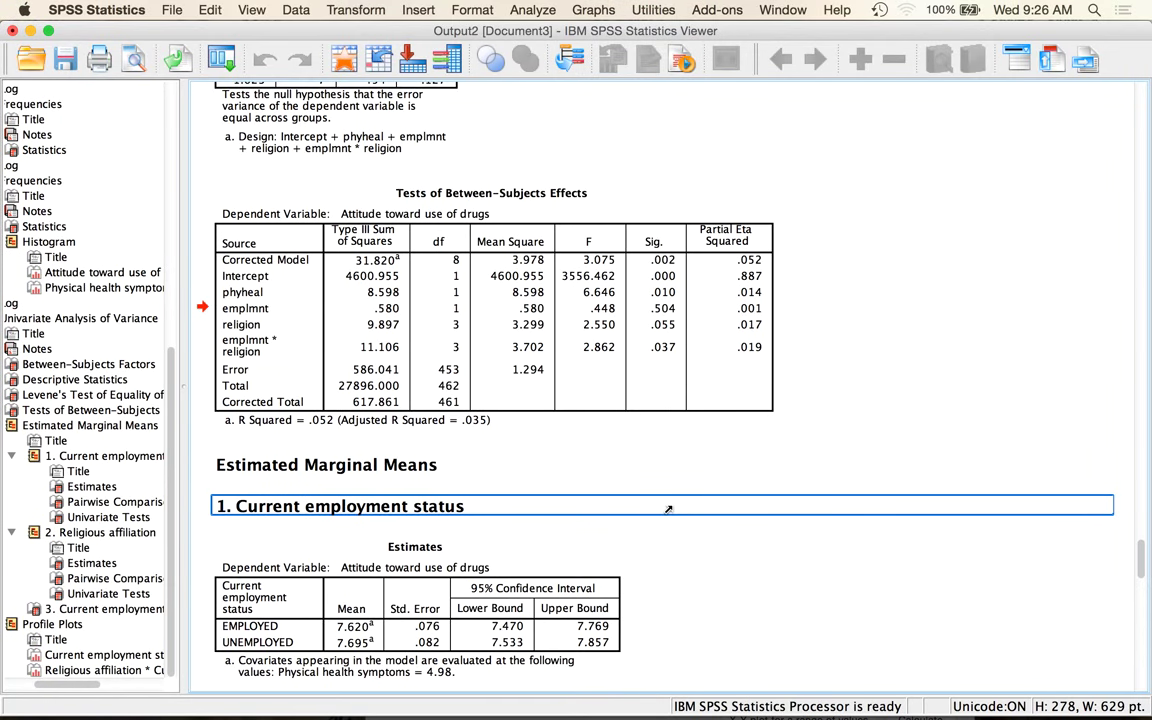
{"action": "left_click", "coordinate": [552, 10]}
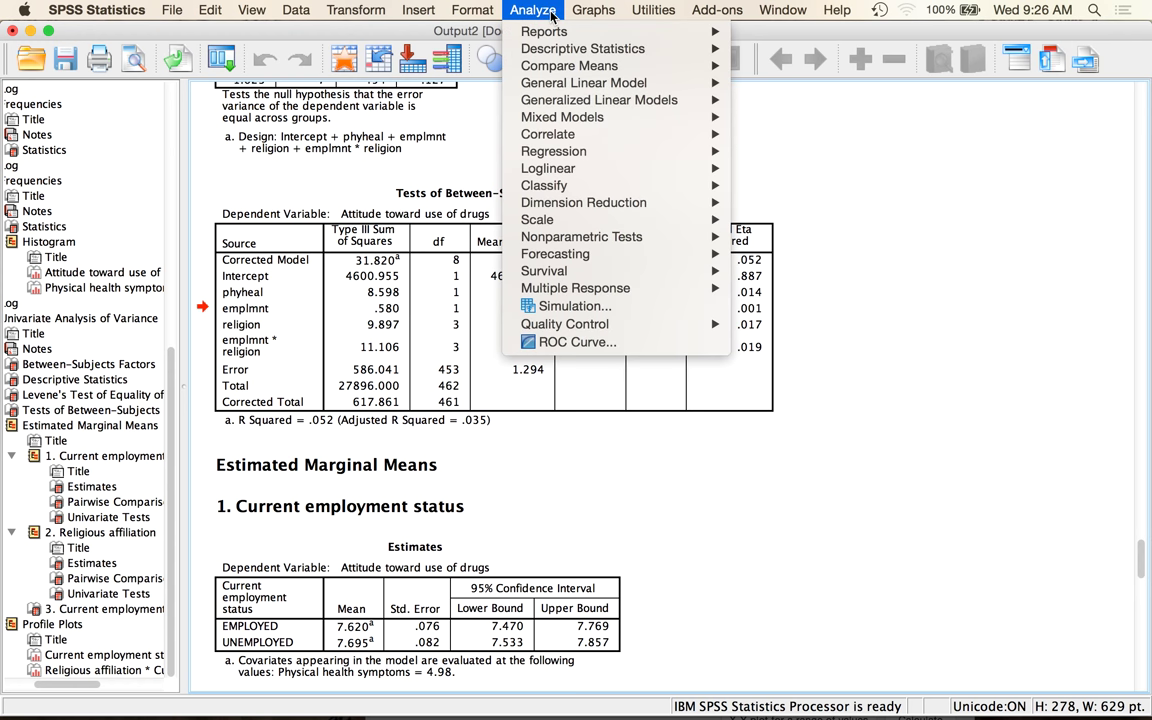
{"action": "mouse_move", "coordinate": [650, 134]}
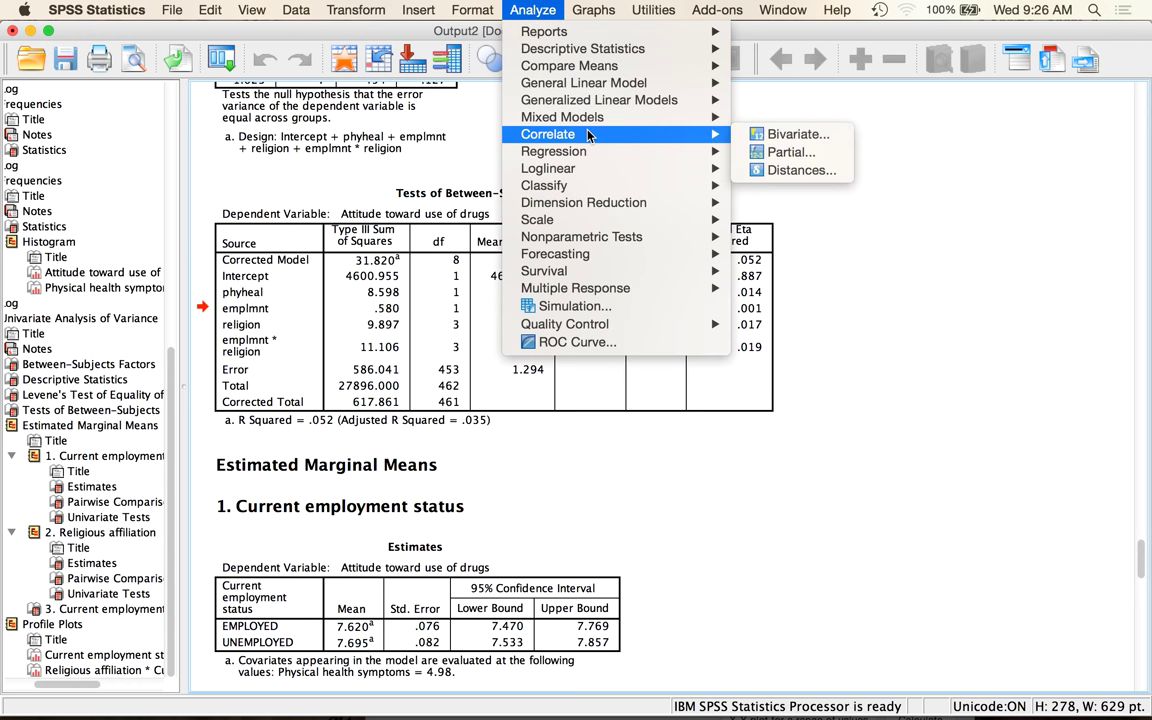
{"action": "left_click", "coordinate": [775, 134]}
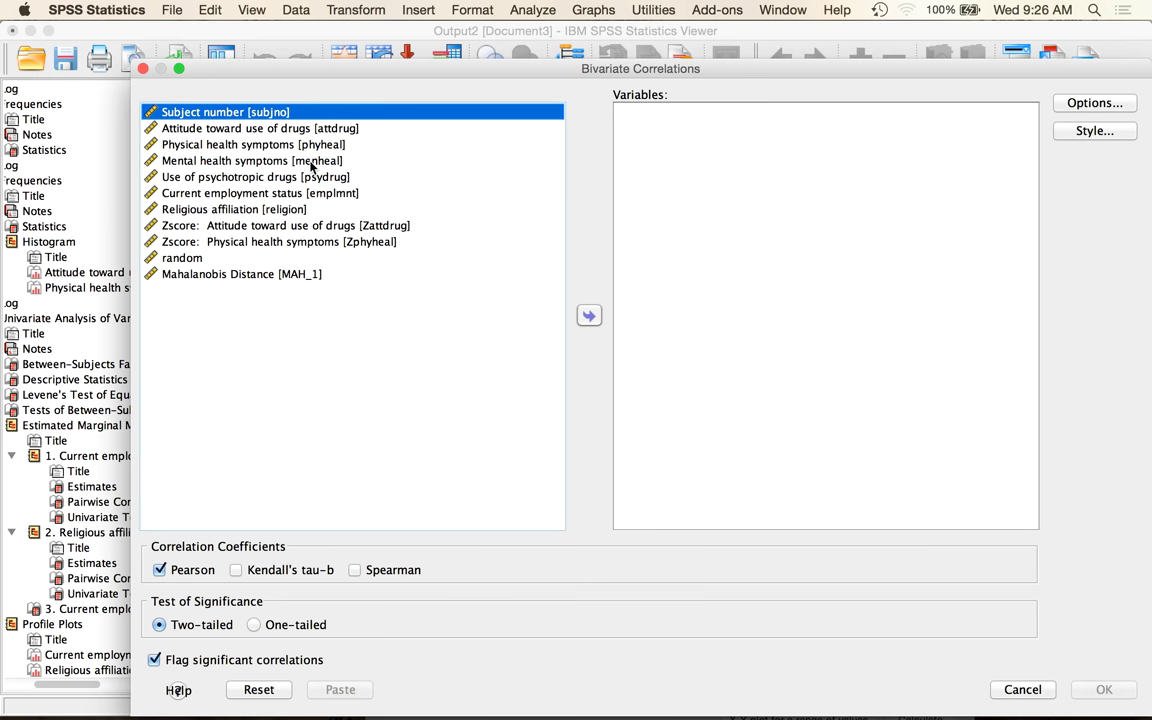
{"action": "double_click", "coordinate": [300, 144]}
{"action": "double_click", "coordinate": [275, 128]}
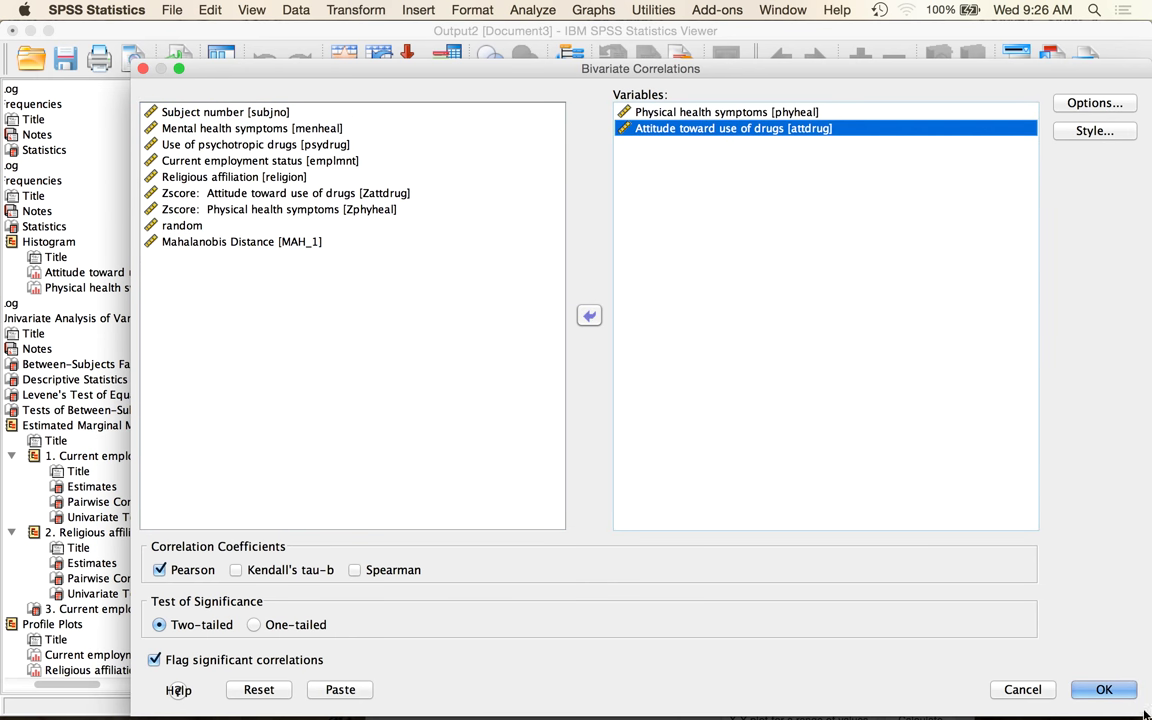
{"action": "left_click", "coordinate": [1108, 694]}
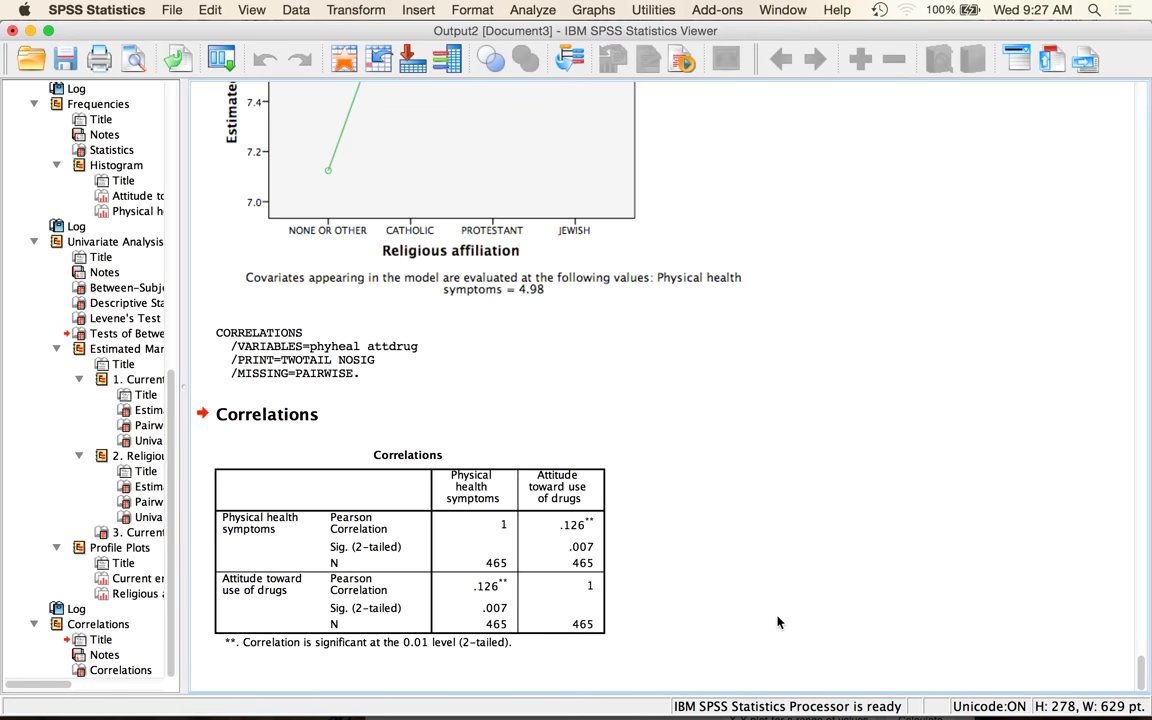
Switch to Word and enter the correlation result "r = .13, p = .007" below the covariate's main effect, with italic r and p
{"action": "left_click", "coordinate": [553, 523]}
{"action": "key", "text": "ctrl+Up"}
{"action": "left_click", "coordinate": [252, 537]}
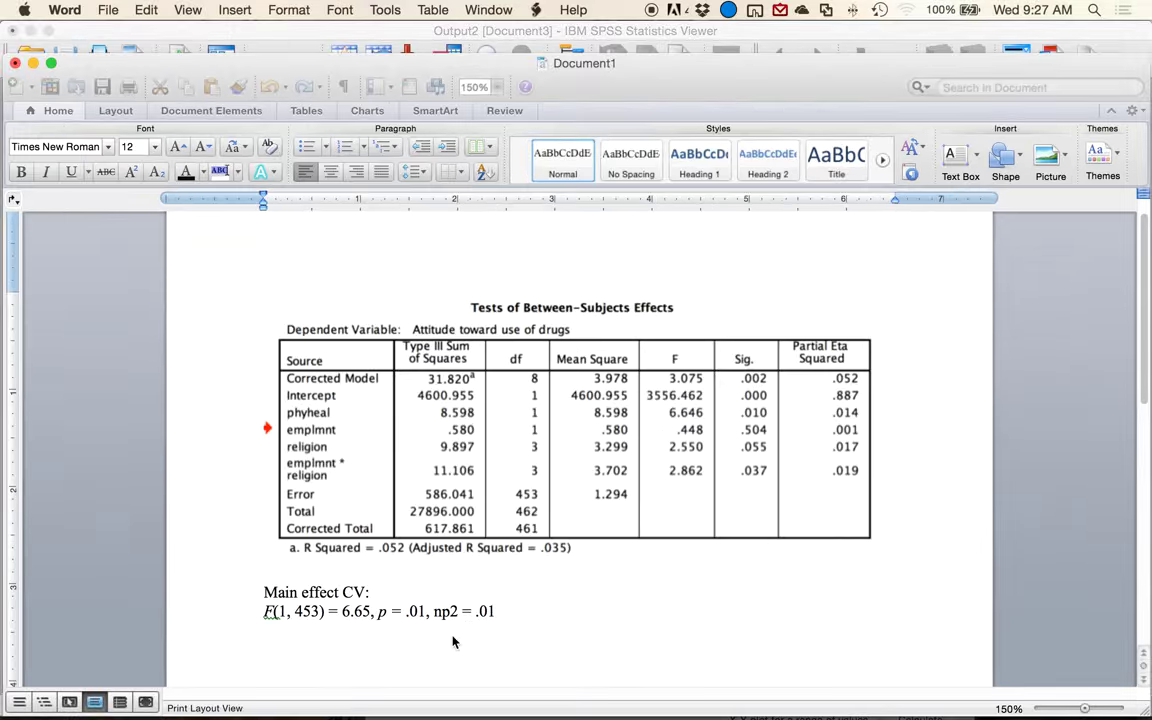
{"action": "type", "text": "r"}
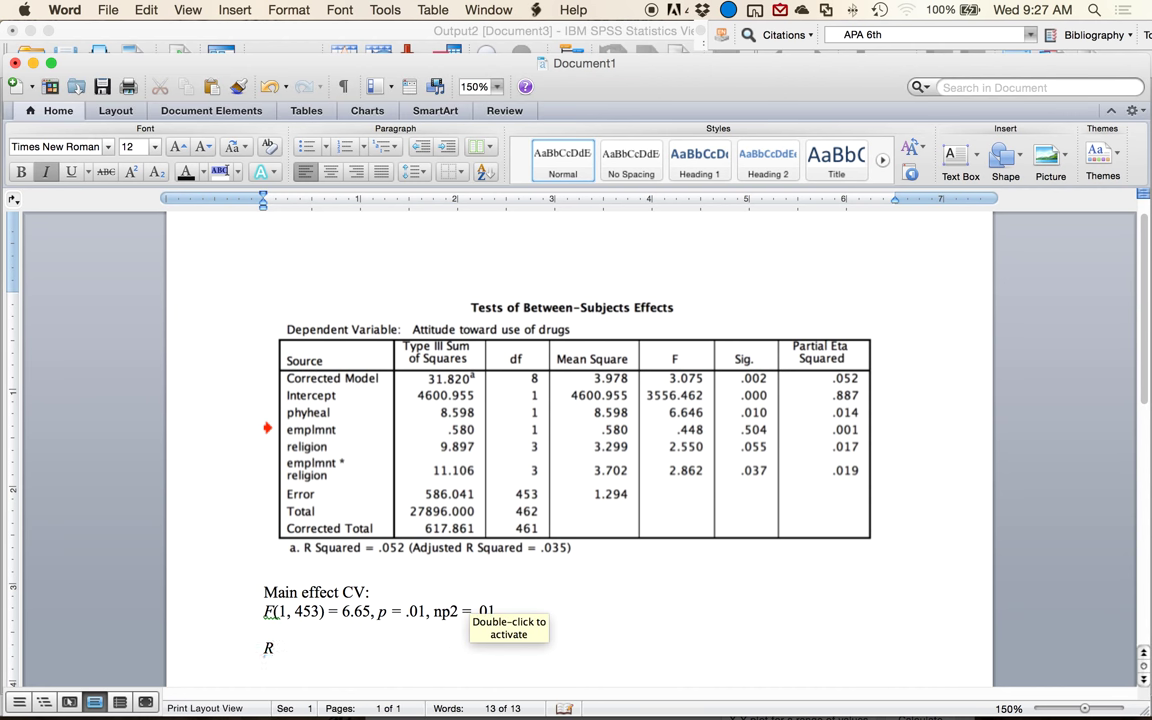
{"action": "type", "text": " = .13,"}
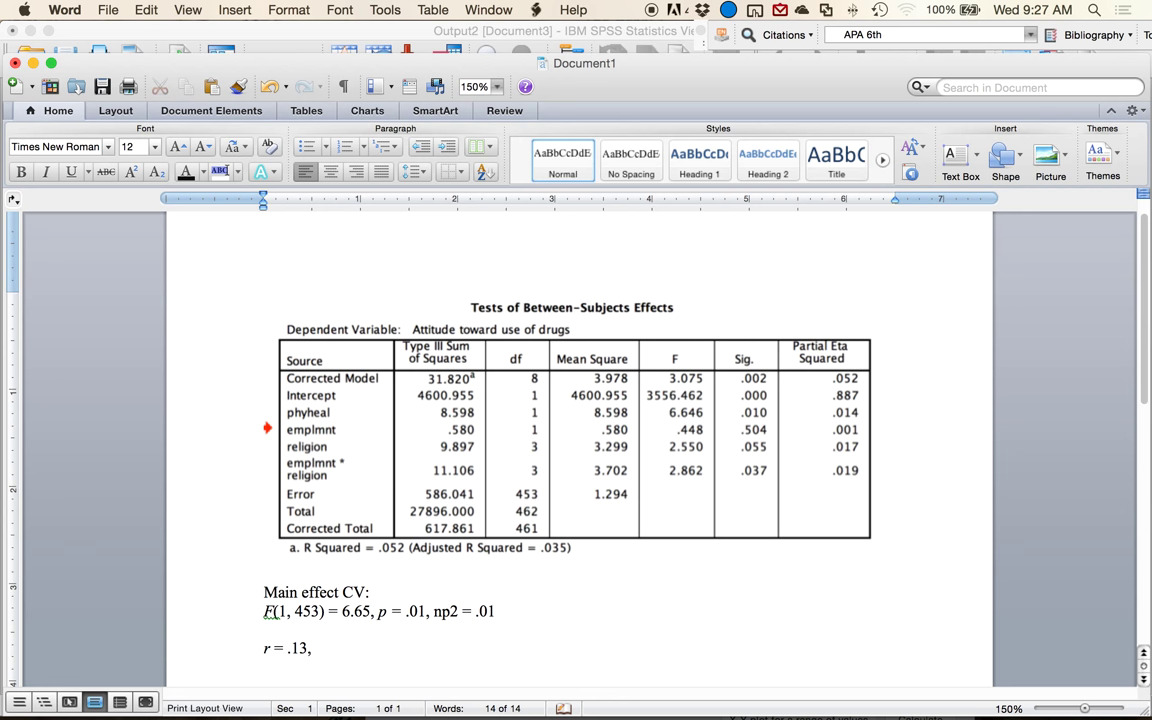
{"action": "key", "text": "super+i"}
{"action": "type", "text": "p"}
{"action": "key", "text": "super+i"}
{"action": "type", "text": "= .001"}
{"action": "key", "text": "BackSpace"}
{"action": "type", "text": "7"}
{"action": "scroll", "coordinate": [359, 546], "scroll_direction": "down", "scroll_amount": 2}
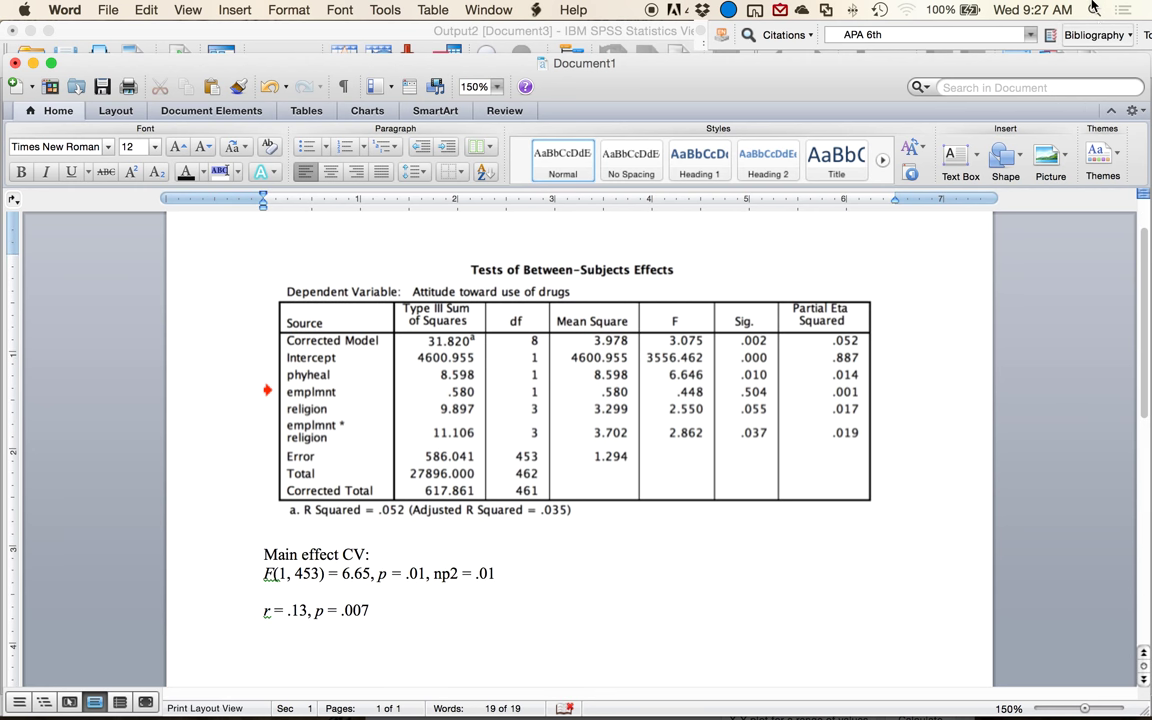
{"action": "key", "text": "super+space"}
{"action": "type", "text": "calc"}
{"action": "key", "text": "Return"}
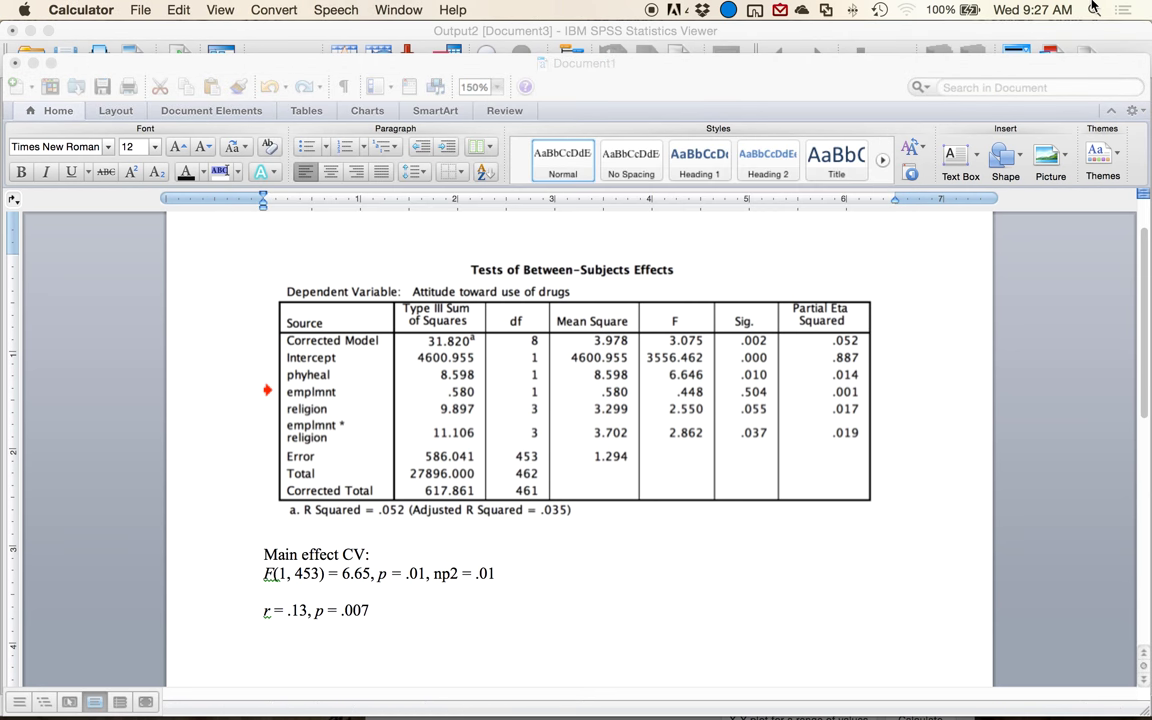
{"action": "type", "text": "0.01"}
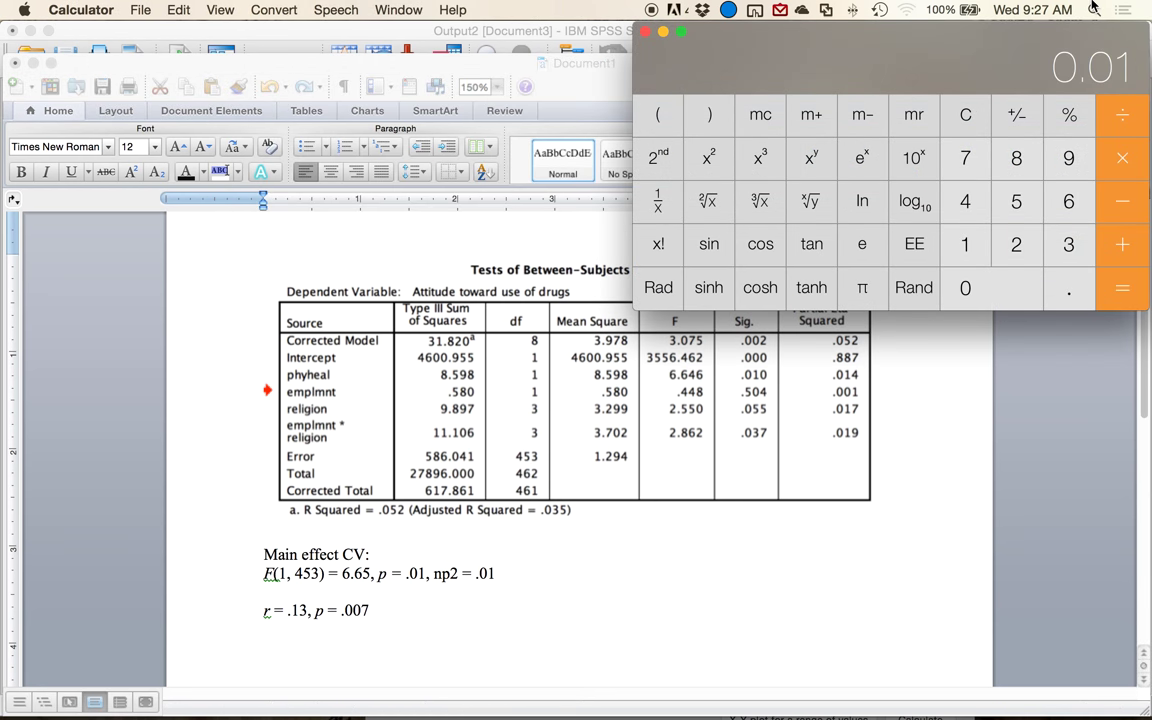
{"action": "key", "text": "Escape"}
{"action": "type", "text": "0.1"}
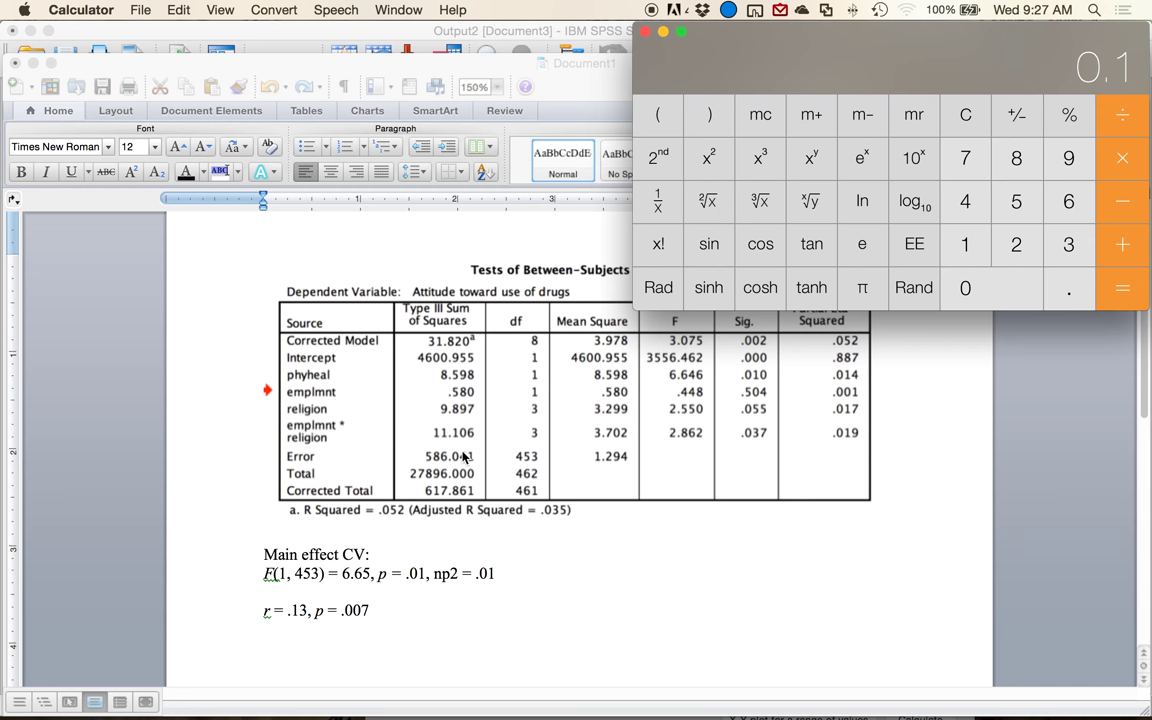
{"action": "left_click", "coordinate": [645, 33]}
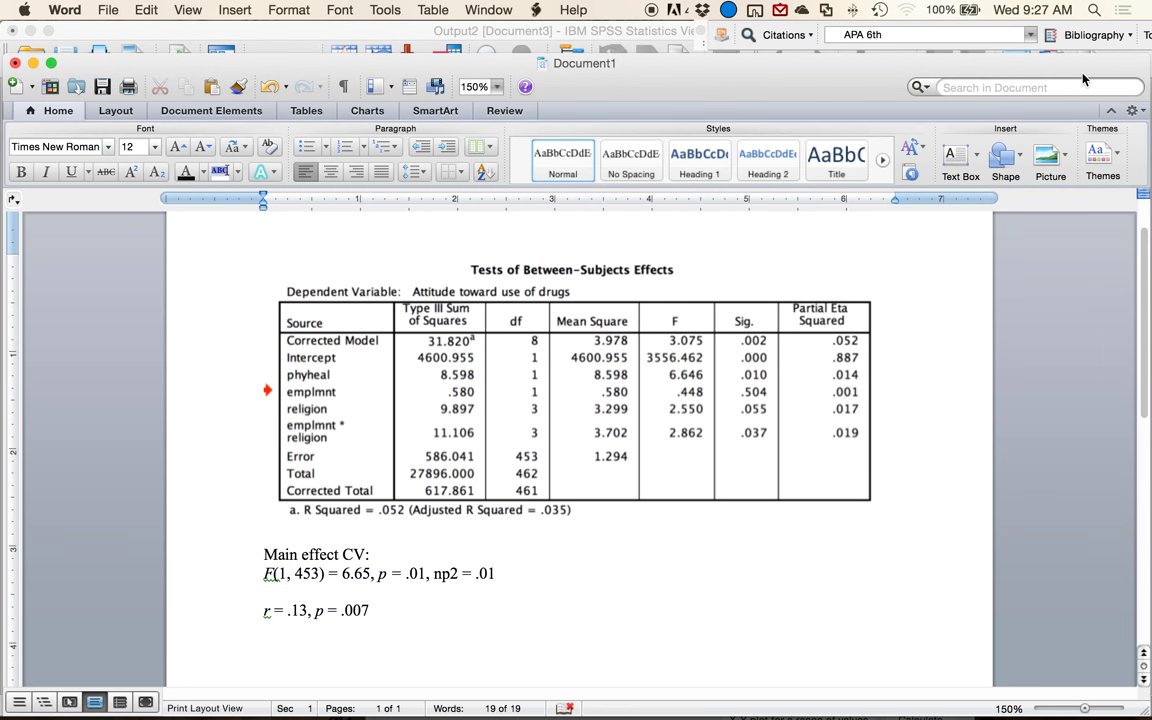
Switch to Calculator and compute the square root of .014, the covariate's partial eta squared
{"action": "left_click", "coordinate": [1095, 9]}
{"action": "type", "text": "cal"}
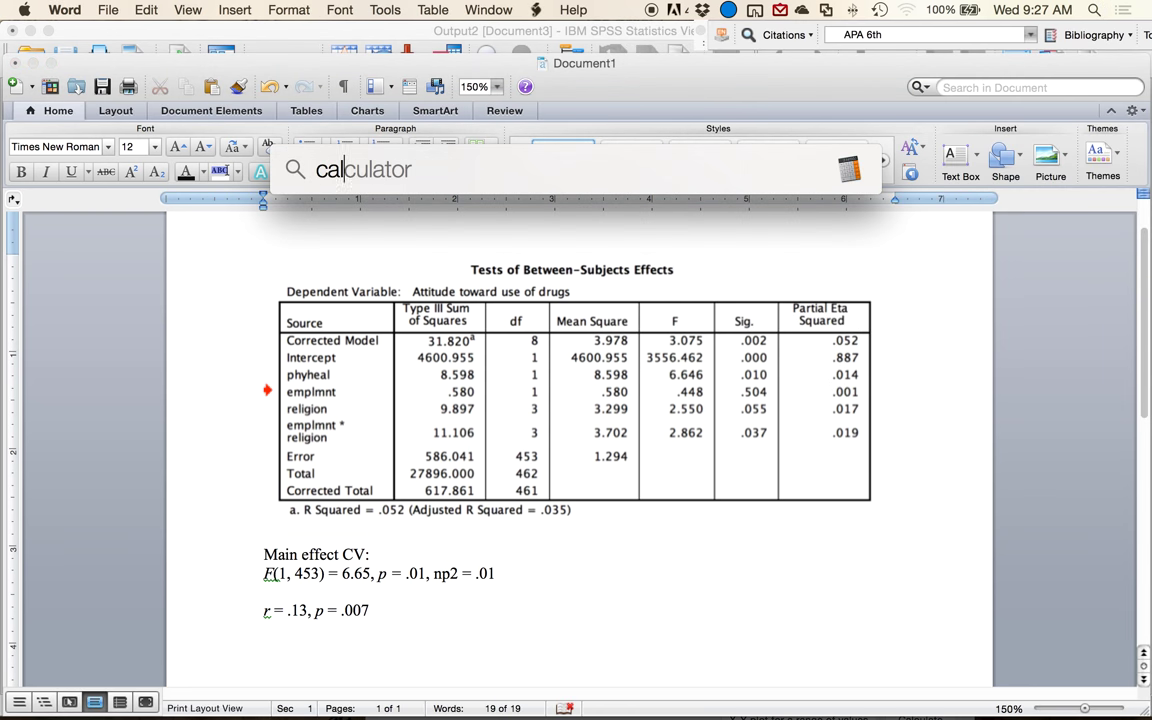
{"action": "key", "text": "Return"}
{"action": "type", "text": ".014"}
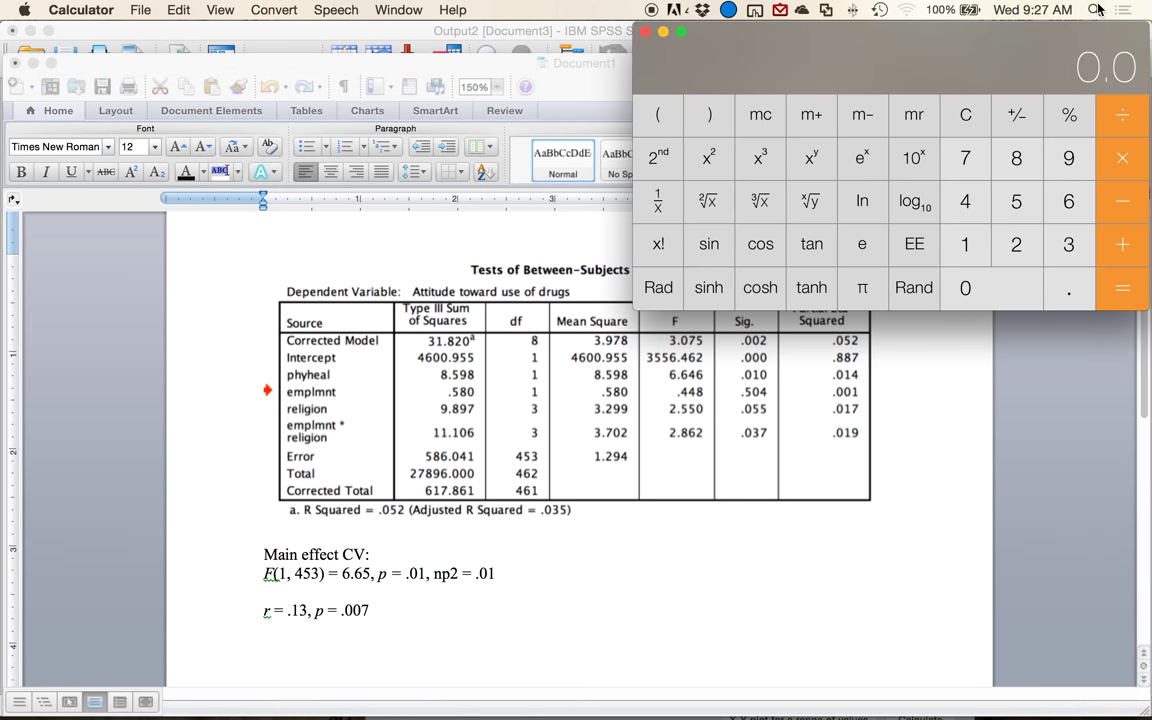
{"action": "left_click", "coordinate": [706, 199]}
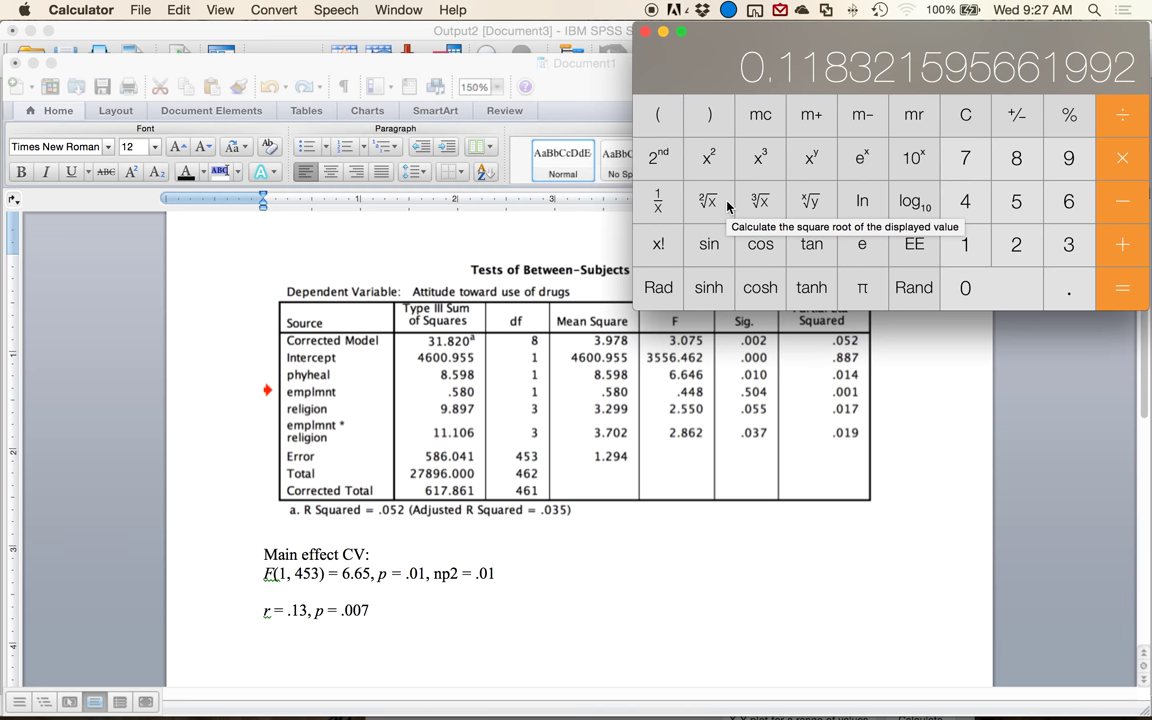
Switch to Word and remove the blank line between the covariate's F result and the correlation result
{"action": "left_click", "coordinate": [370, 632]}
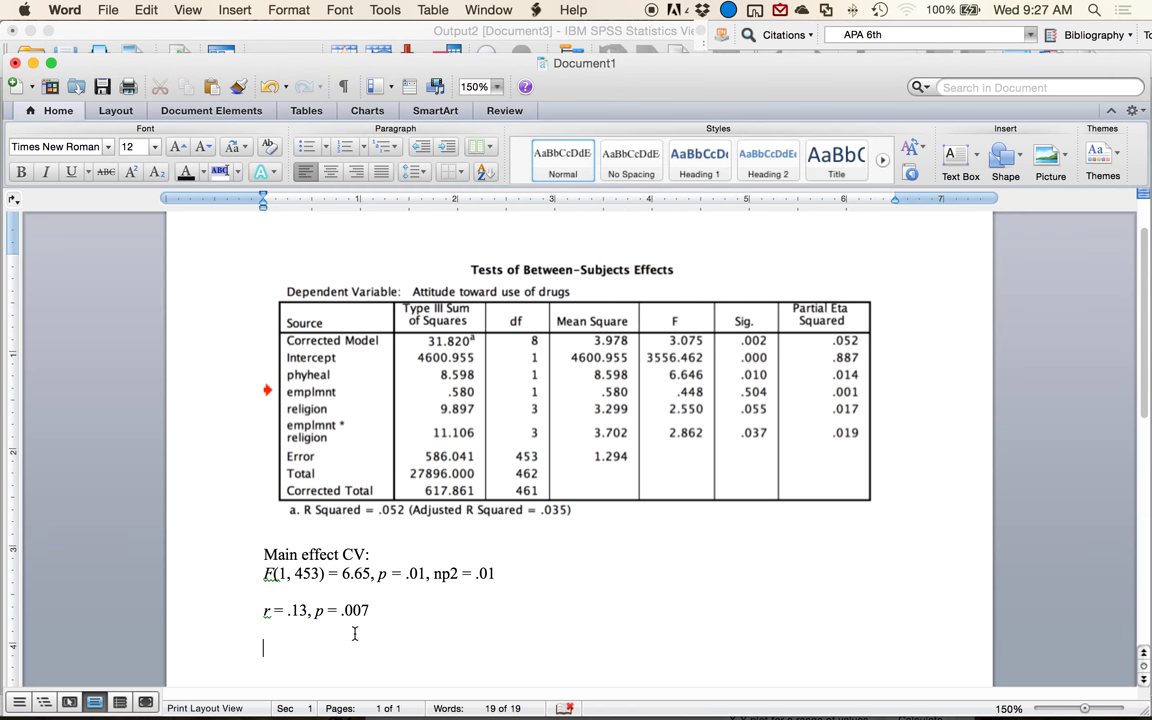
{"action": "key", "text": "Up"}
{"action": "key", "text": "BackSpace"}
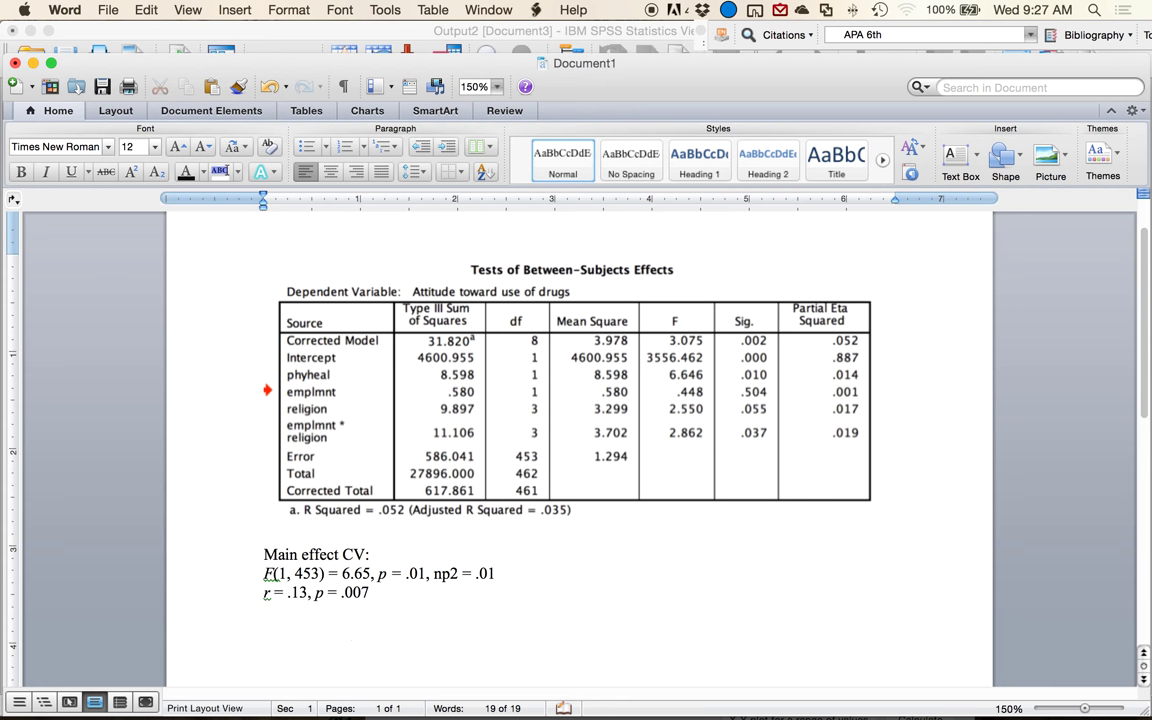
Add the heading "Main effect employment:" below the covariate results and start a new line under it
{"action": "left_click", "coordinate": [291, 628]}
{"action": "type", "text": "Main effect employ"}
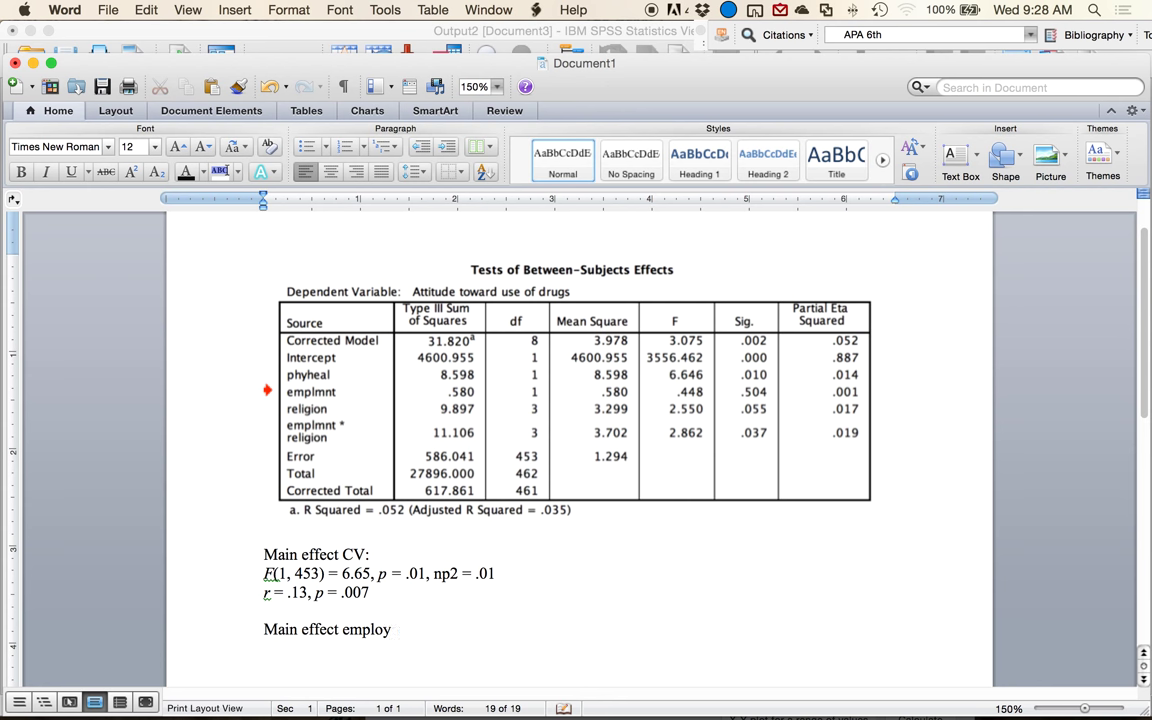
{"action": "type", "text": "ment:"}
{"action": "key", "text": "Return"}
Begin the employment result line with "F < 1, F", setting both F letters in italics
{"action": "key", "text": "super+i"}
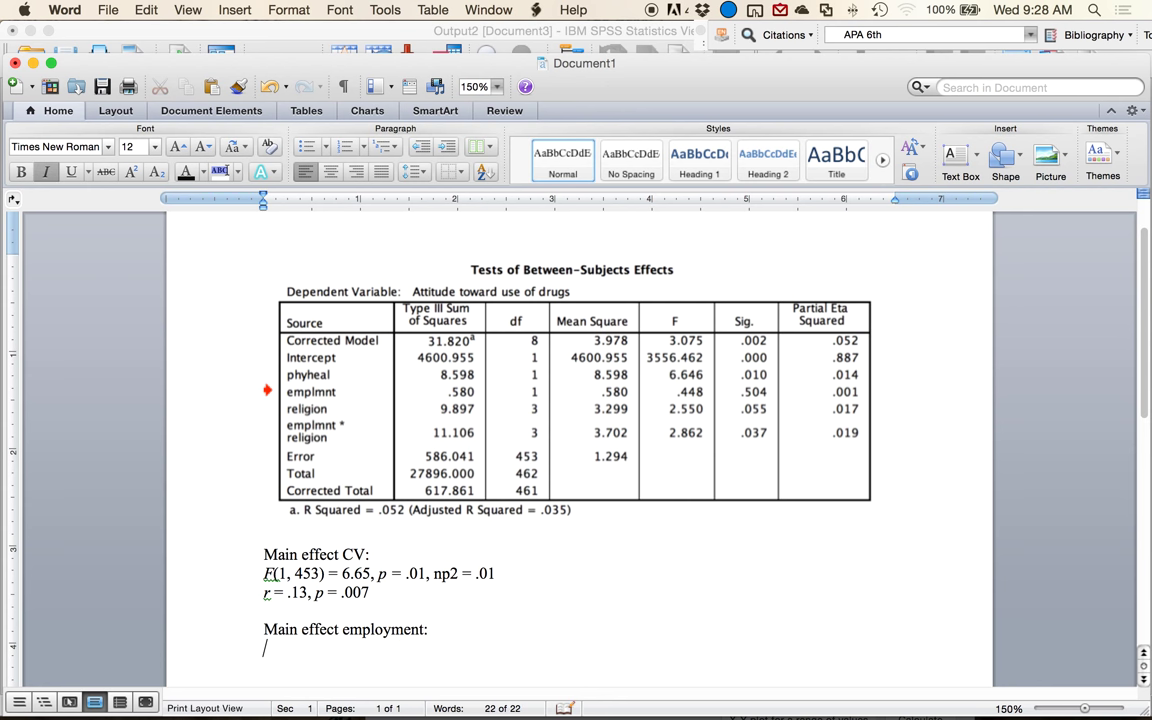
{"action": "type", "text": "f"}
{"action": "key", "text": "BackSpace"}
{"action": "type", "text": "F"}
{"action": "key", "text": "super+i"}
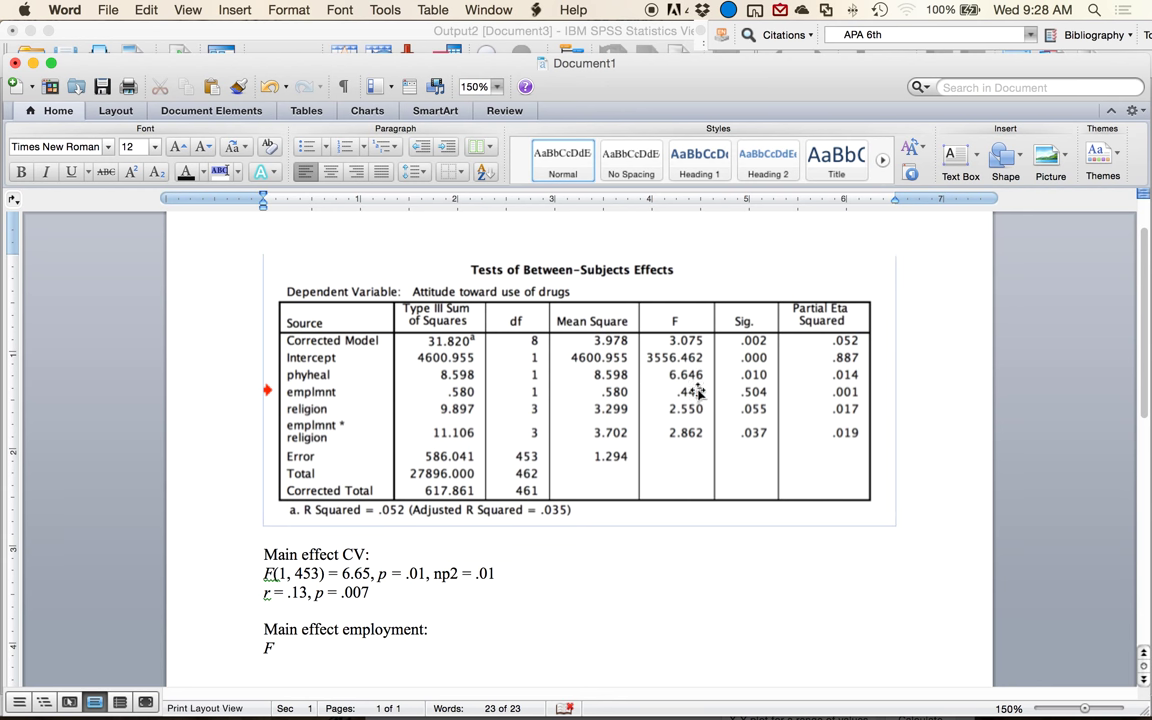
{"action": "type", "text": "("}
{"action": "type", "text": " 1"}
{"action": "type", "text": ","}
{"action": "type", "text": " f"}
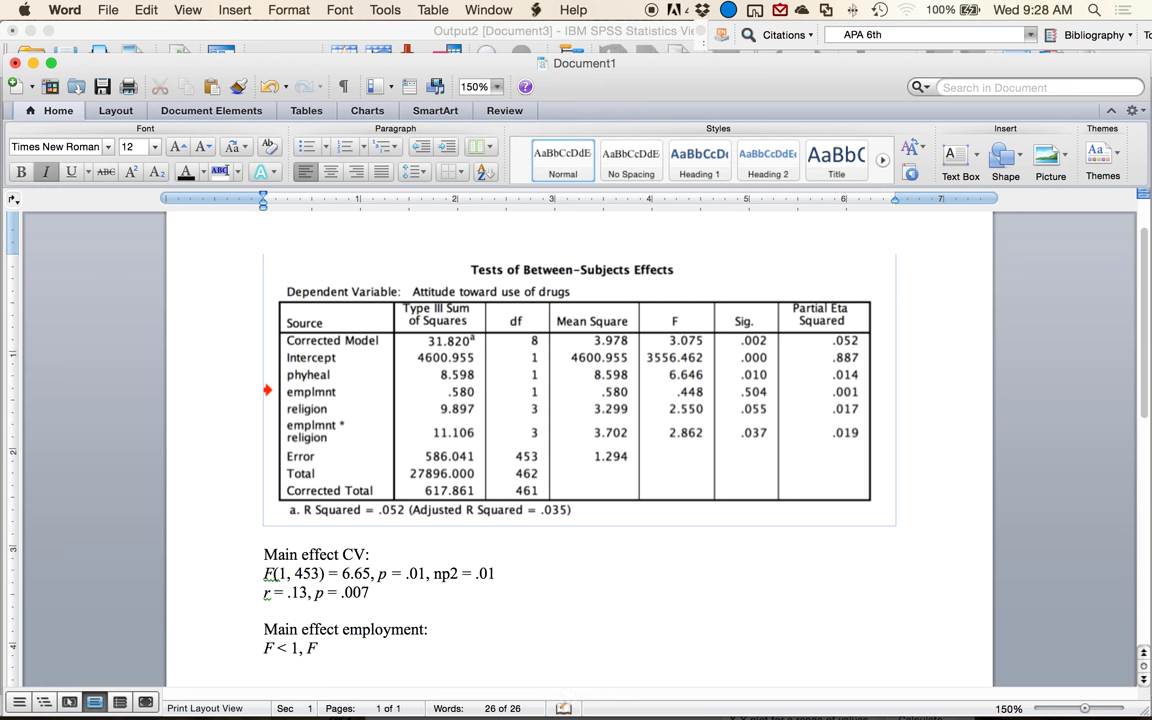
Complete the employment result with "(1, 453) < 1, p = .50, np2 < .01", setting the p in italics
{"action": "key", "text": "super+i"}
{"action": "type", "text": "(1, 453"}
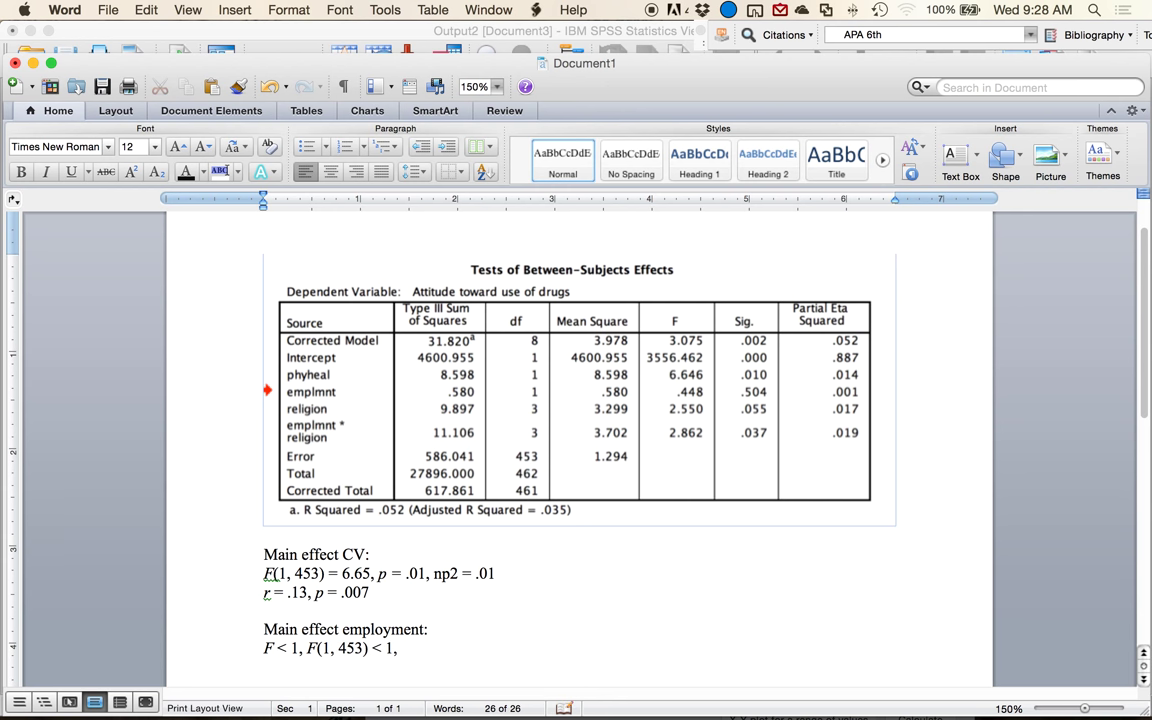
{"action": "type", "text": ") < 1,"}
{"action": "key", "text": "super+i"}
{"action": "type", "text": "p = .50, np2"}
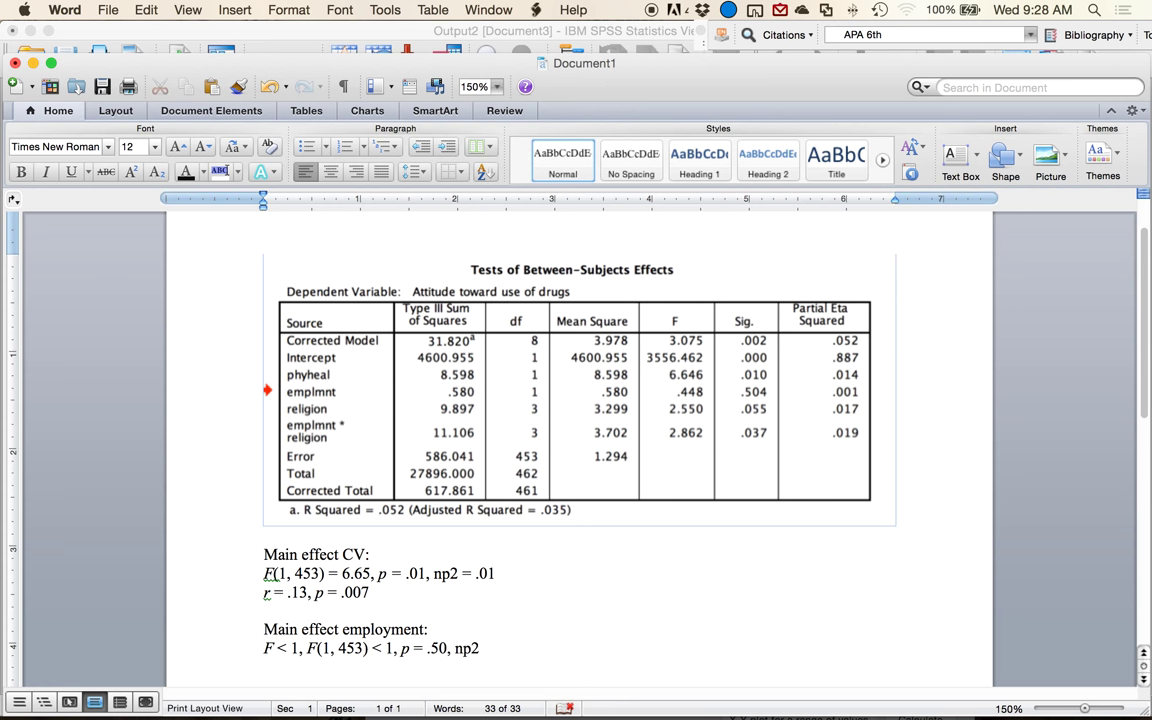
{"action": "type", "text": " < .01."}
{"action": "scroll", "coordinate": [600, 250], "scroll_direction": "down", "scroll_amount": 5}
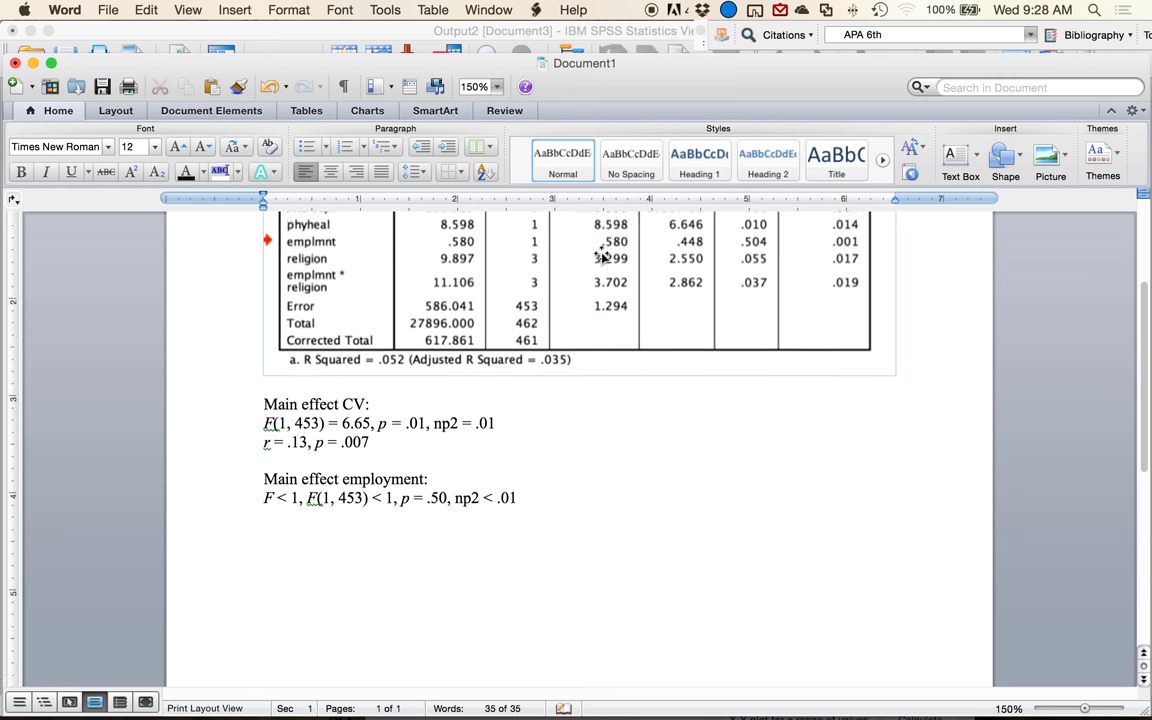
Switch to the SPSS output and delete the Pairwise Comparisons and Univariate Tests tables under Current employment status
{"action": "key", "text": "ctrl+Up"}
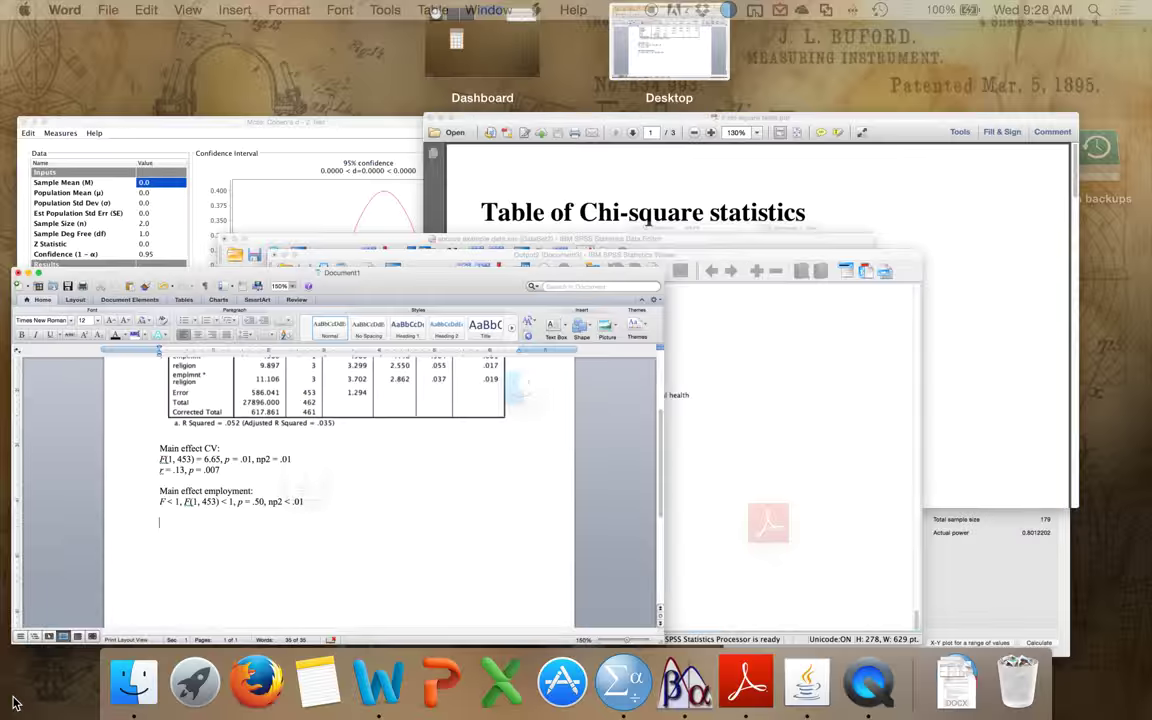
{"action": "left_click", "coordinate": [450, 496]}
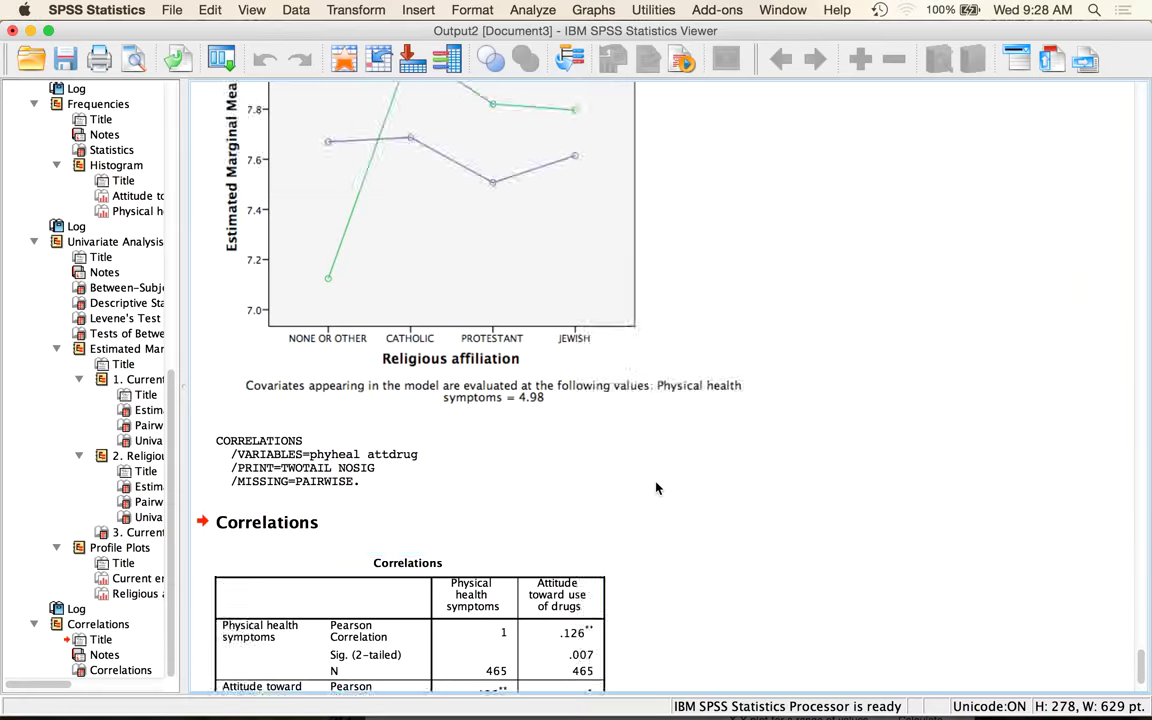
{"action": "scroll", "coordinate": [656, 488], "scroll_direction": "up", "scroll_amount": 15}
{"action": "scroll", "coordinate": [656, 488], "scroll_direction": "up", "scroll_amount": 15}
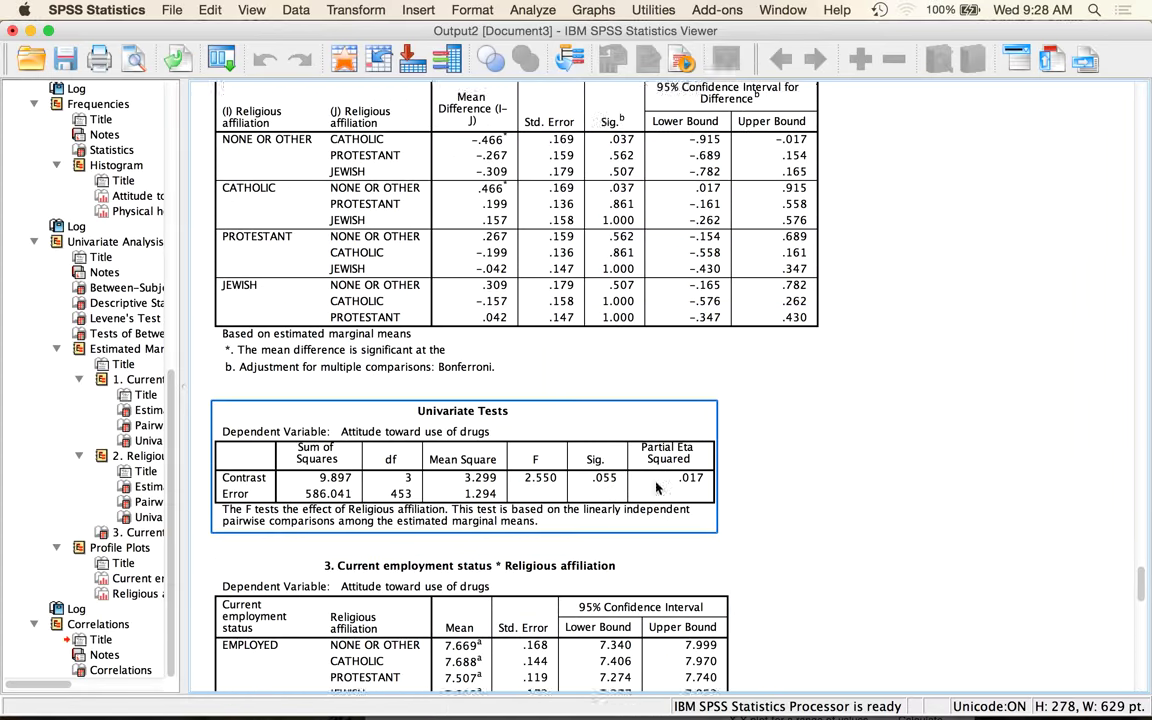
{"action": "scroll", "coordinate": [656, 481], "scroll_direction": "up", "scroll_amount": 10}
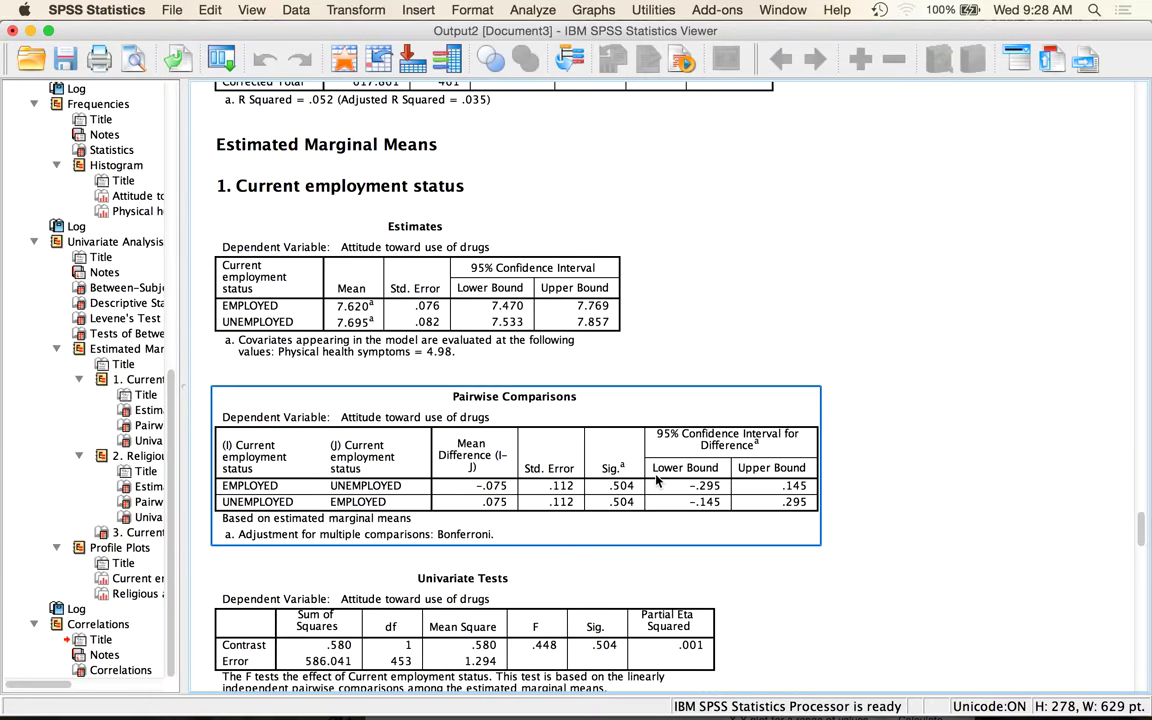
{"action": "left_click", "coordinate": [455, 297]}
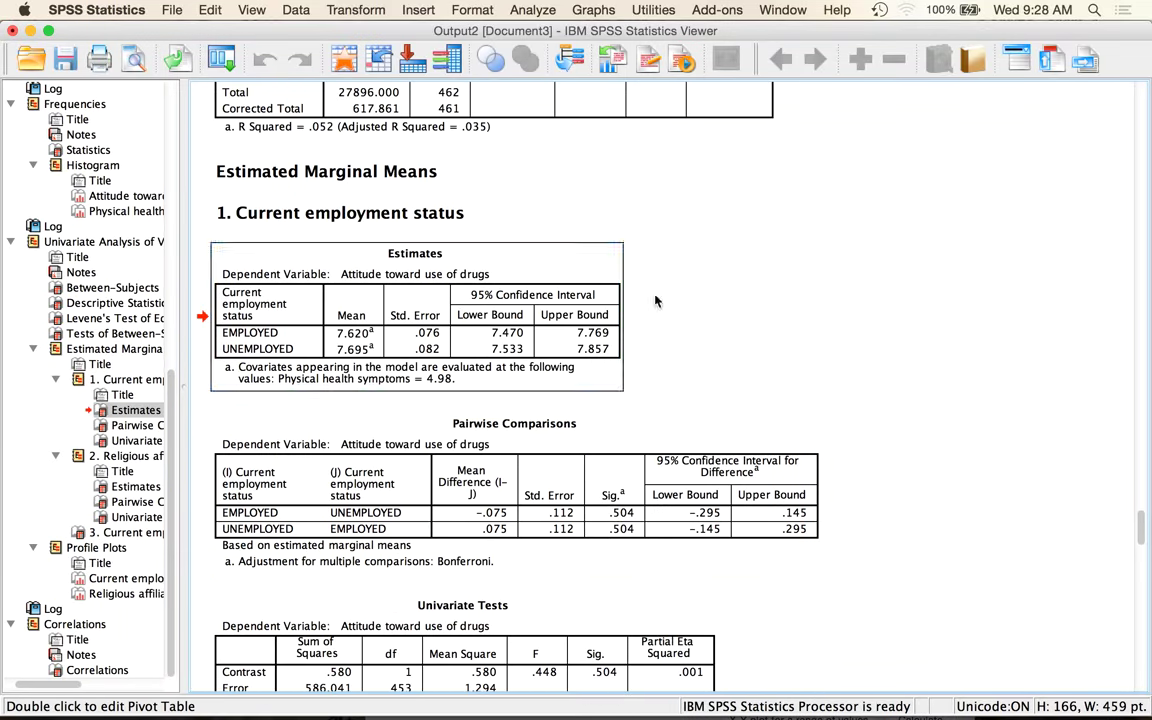
{"action": "scroll", "coordinate": [734, 261], "scroll_direction": "down", "scroll_amount": 2}
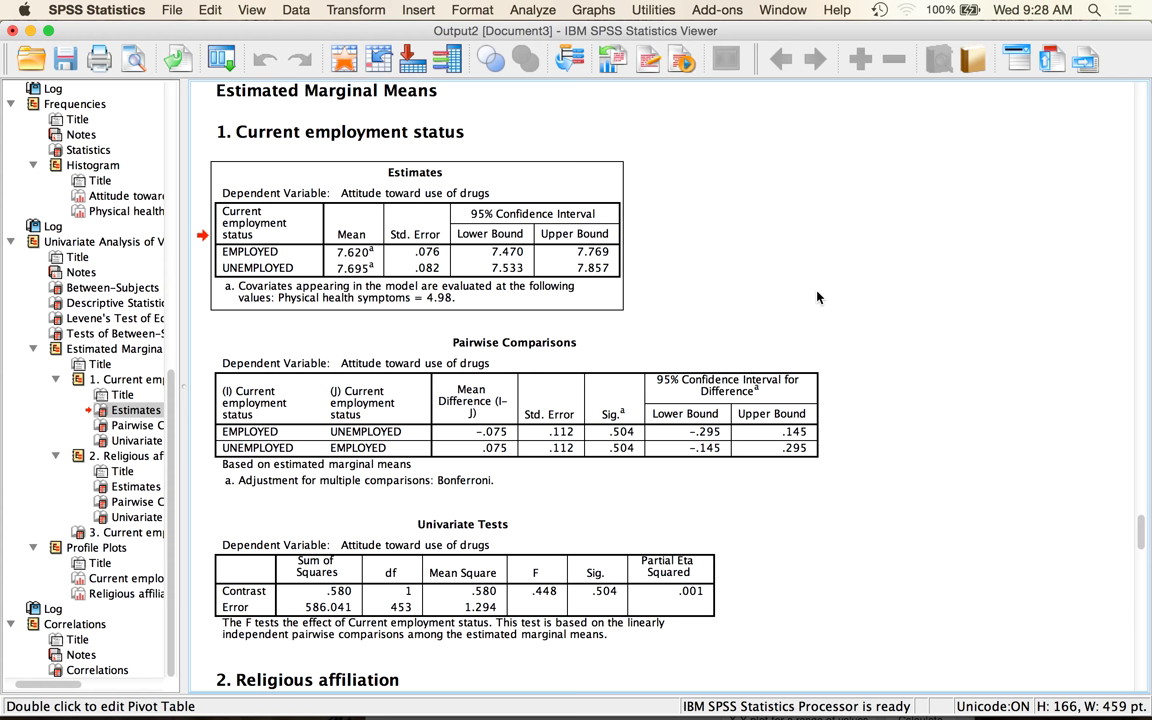
{"action": "left_click", "coordinate": [680, 402]}
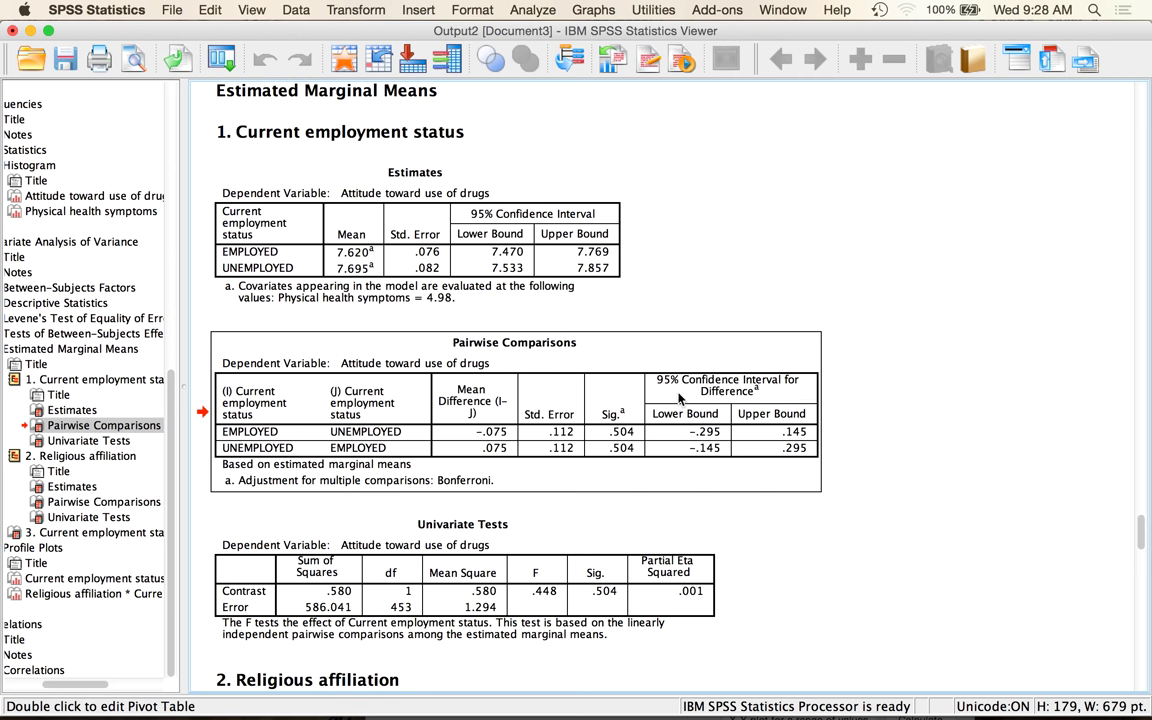
{"action": "key", "text": "Delete"}
{"action": "left_click", "coordinate": [655, 404]}
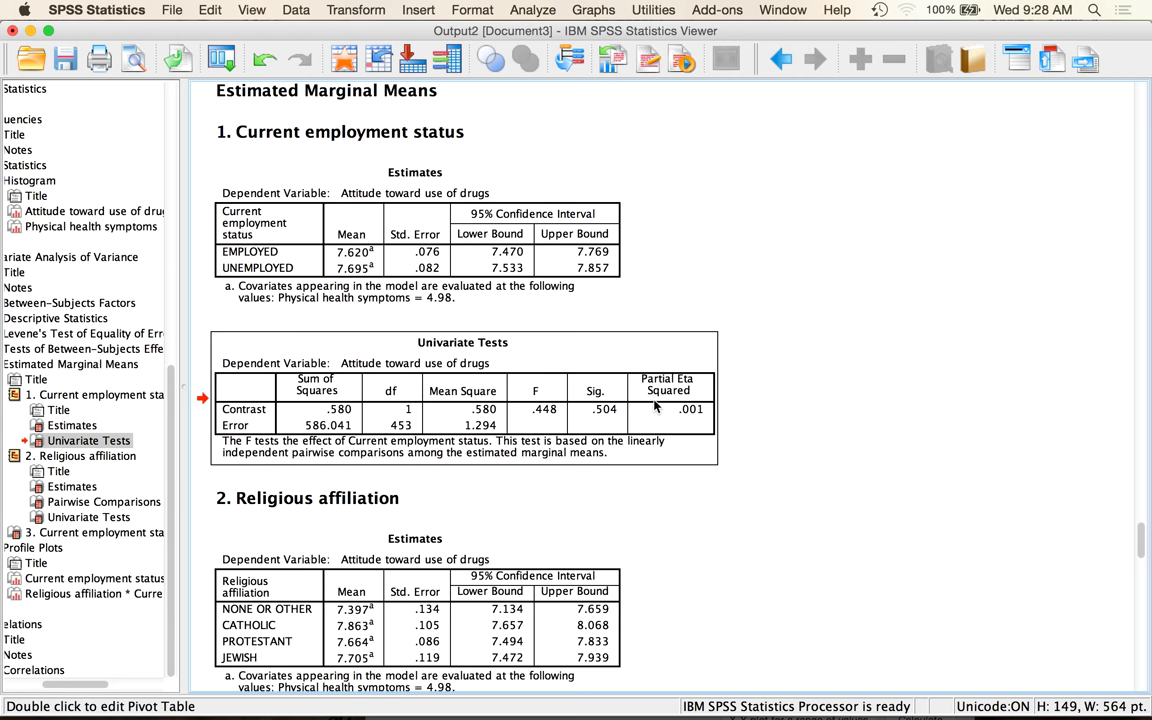
{"action": "key", "text": "Delete"}
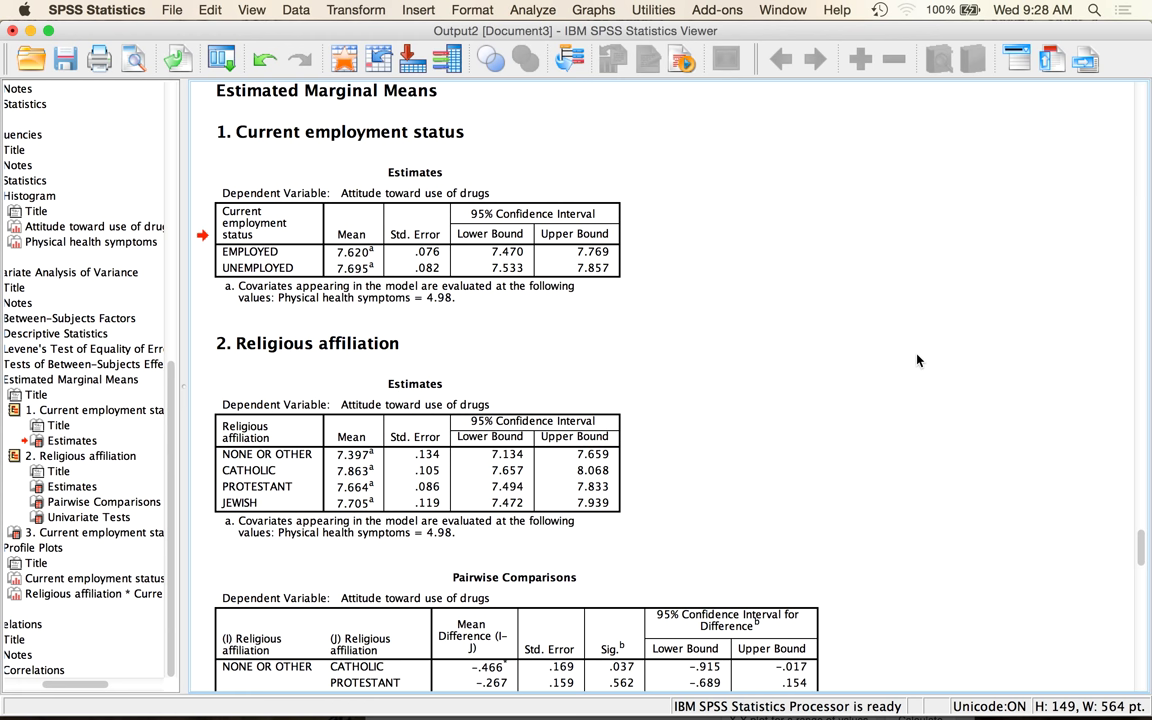
Capture the Current employment status estimates as a screenshot and paste it into Word below the employment result
{"action": "scroll", "coordinate": [918, 360], "scroll_direction": "up", "scroll_amount": 5}
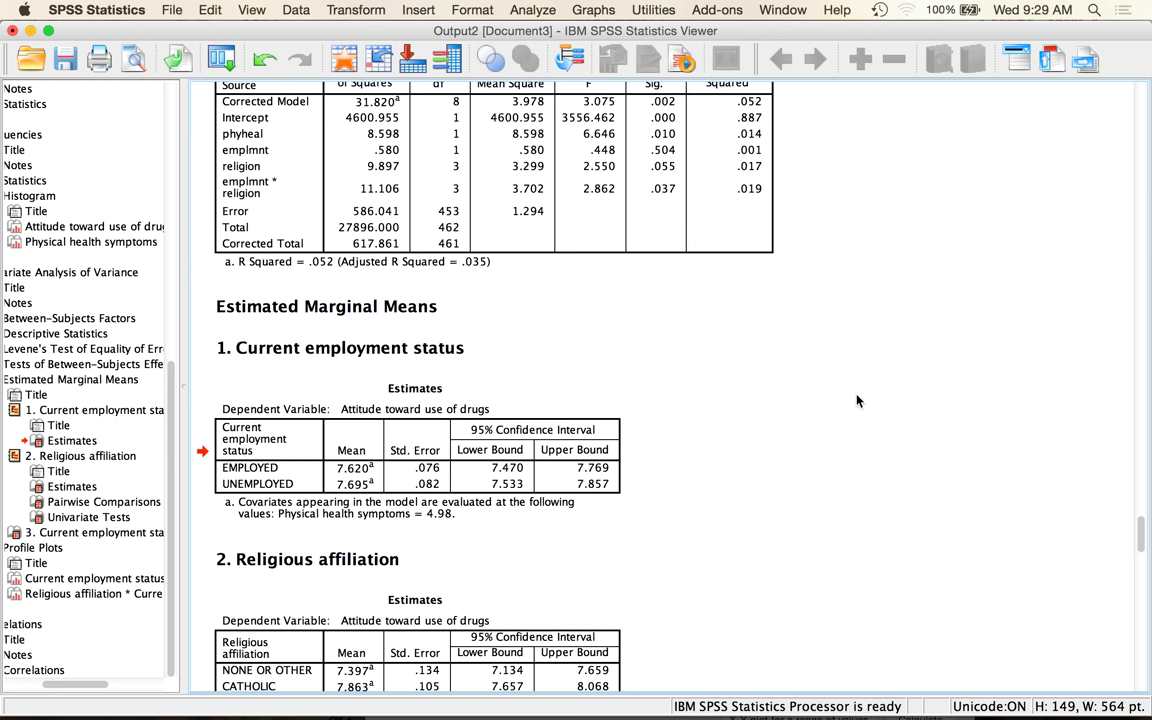
{"action": "key", "text": "super+shift+4"}
{"action": "left_click_drag", "start_coordinate": [201, 329], "coordinate": [653, 527]}
{"action": "key", "text": "ctrl+Up"}
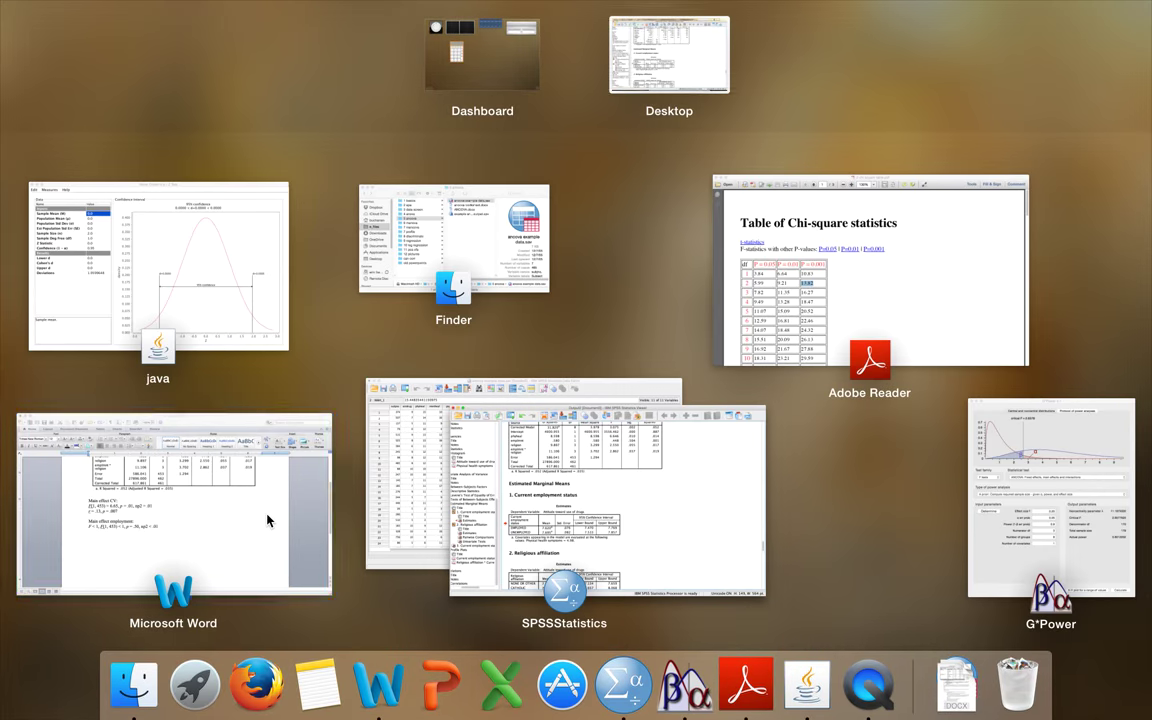
{"action": "left_click", "coordinate": [267, 520]}
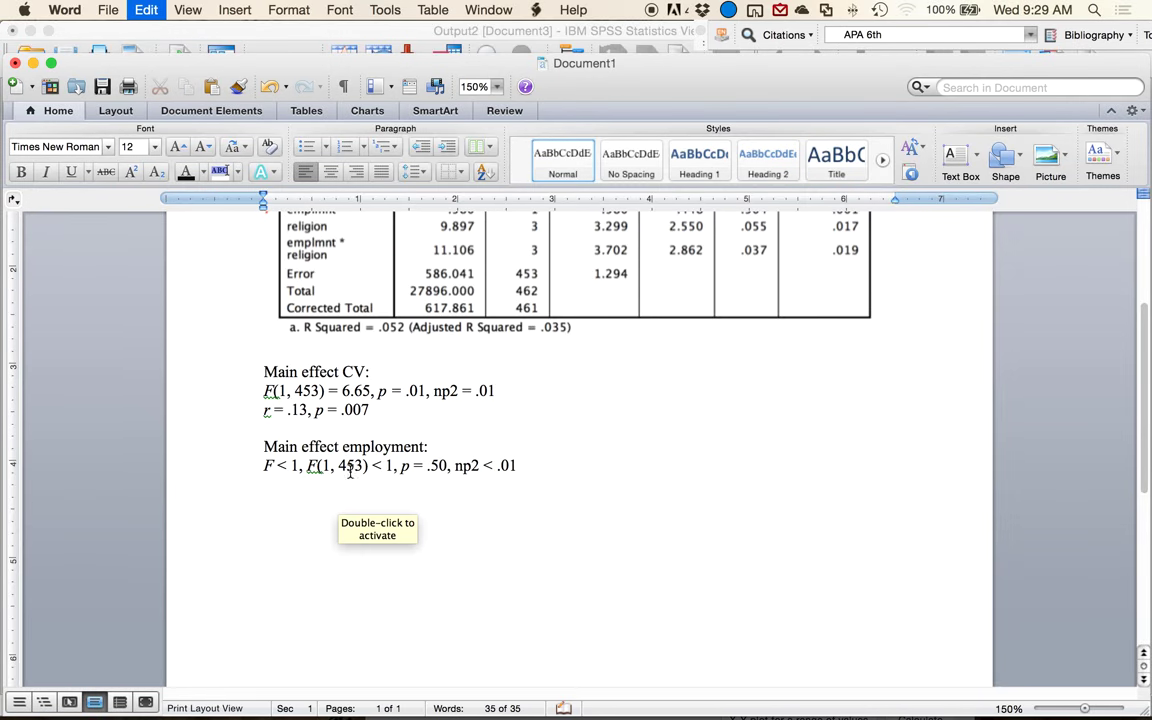
{"action": "key", "text": "super+v"}
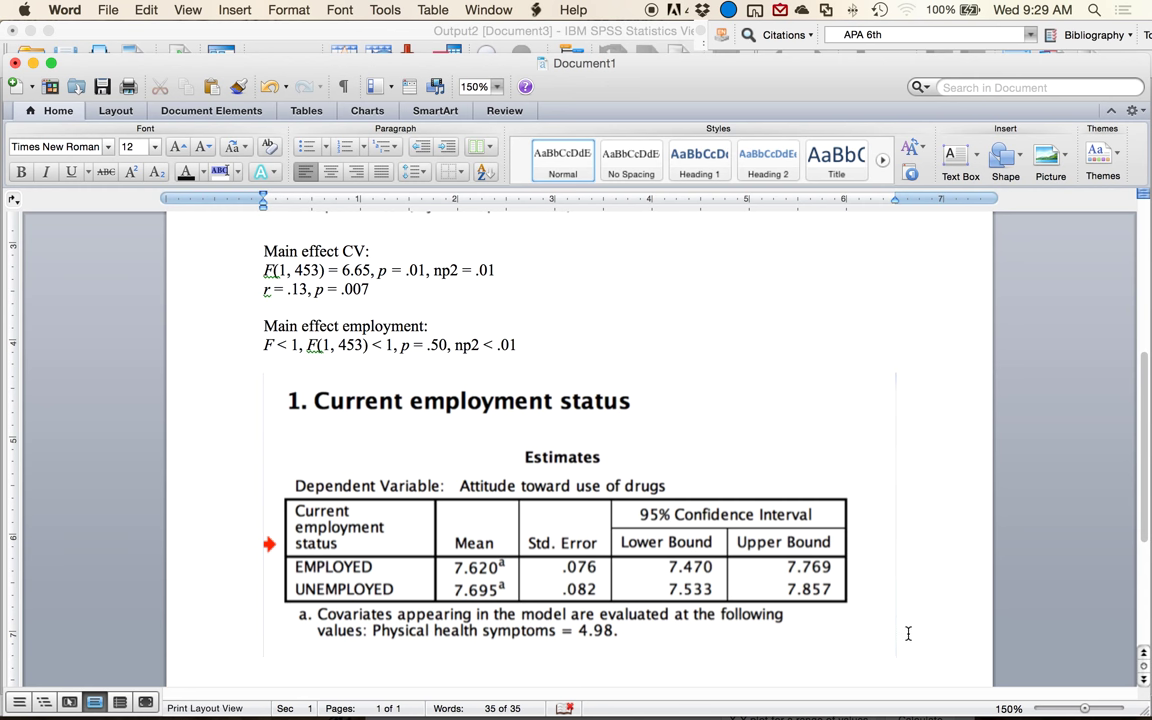
Enter the heading "Main effect of religion:" below the pasted estimates and start its result line with an italic F
{"action": "scroll", "coordinate": [578, 450], "scroll_direction": "down", "scroll_amount": 2}
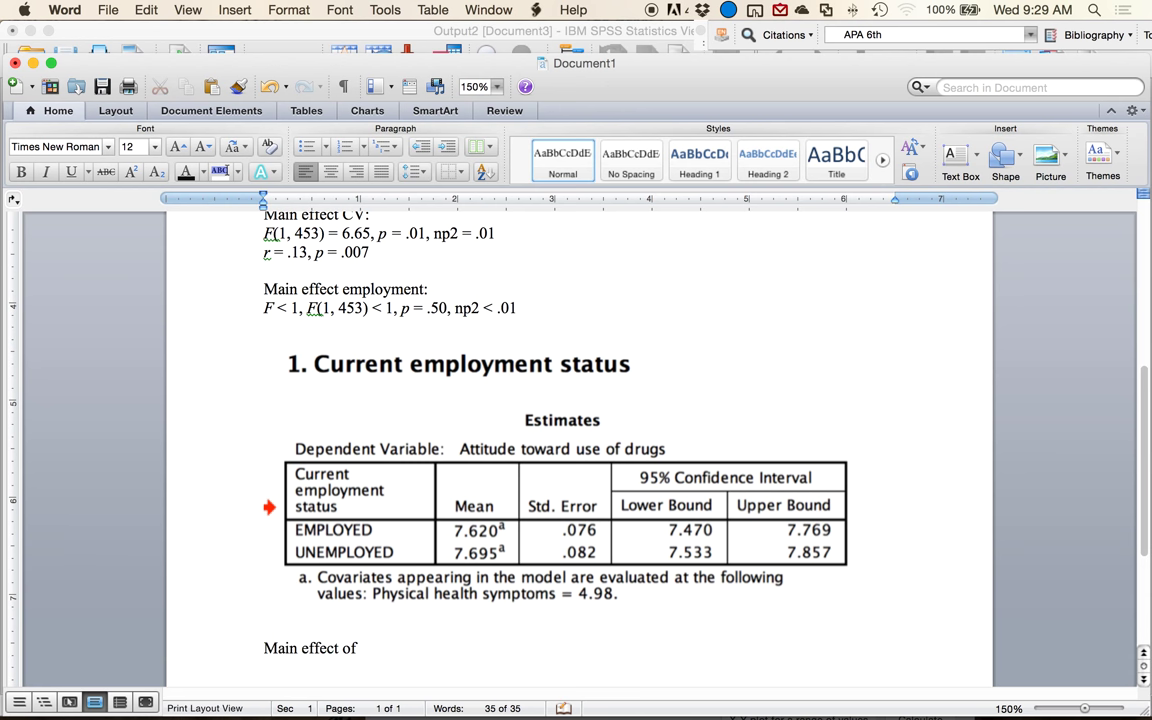
{"action": "type", "text": "igion:"}
{"action": "key", "text": "super+i"}
Continue the religion result line with "(3, 453) = 2.55," using the religion row of the between-subjects table
{"action": "scroll", "coordinate": [266, 292], "scroll_direction": "up", "scroll_amount": 5}
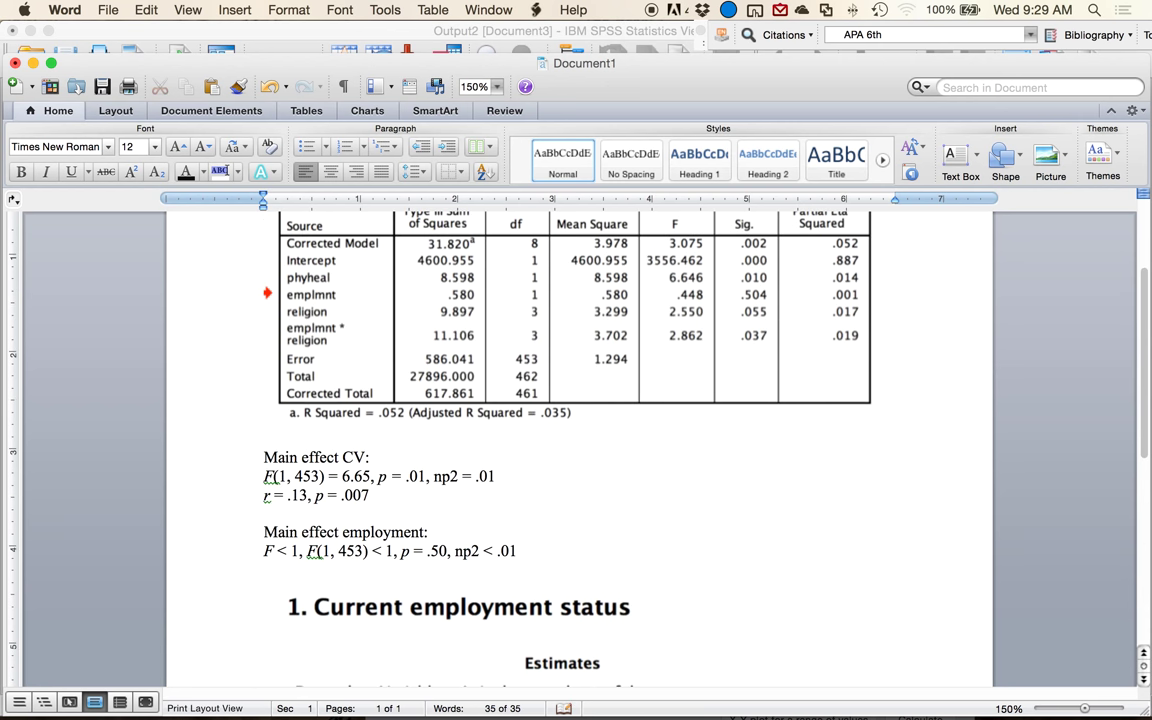
{"action": "left_click", "coordinate": [535, 316]}
{"action": "scroll", "coordinate": [535, 316], "scroll_direction": "down", "scroll_amount": 8}
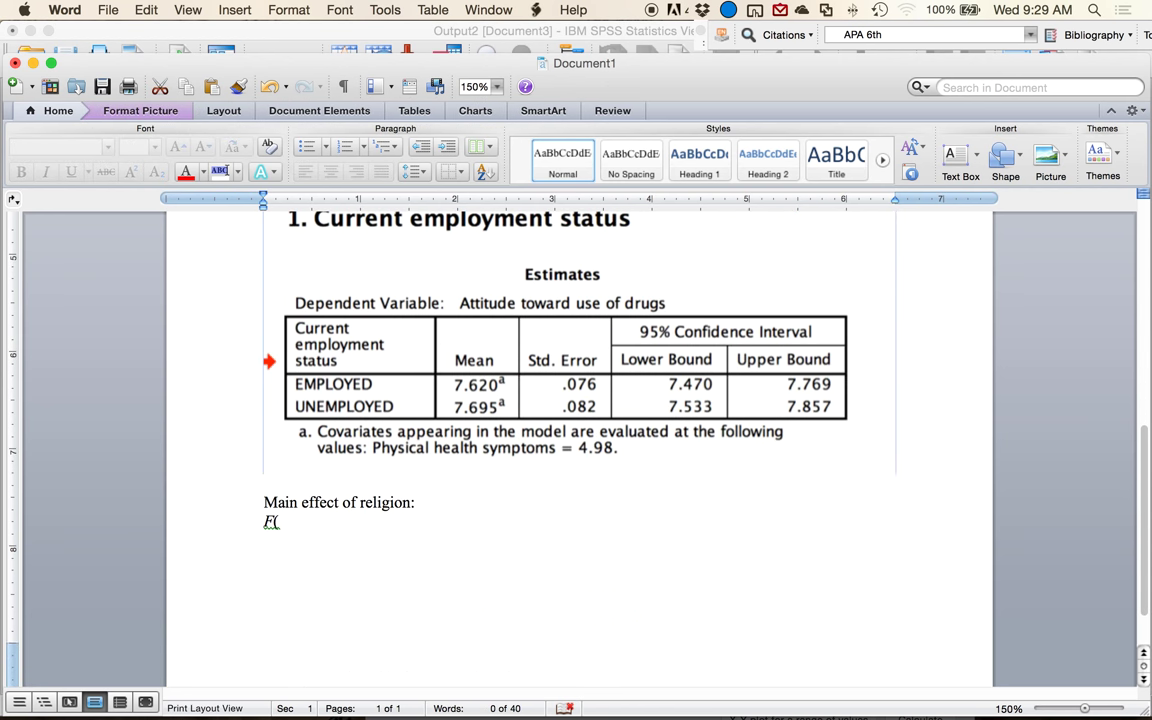
{"action": "left_click", "coordinate": [287, 537]}
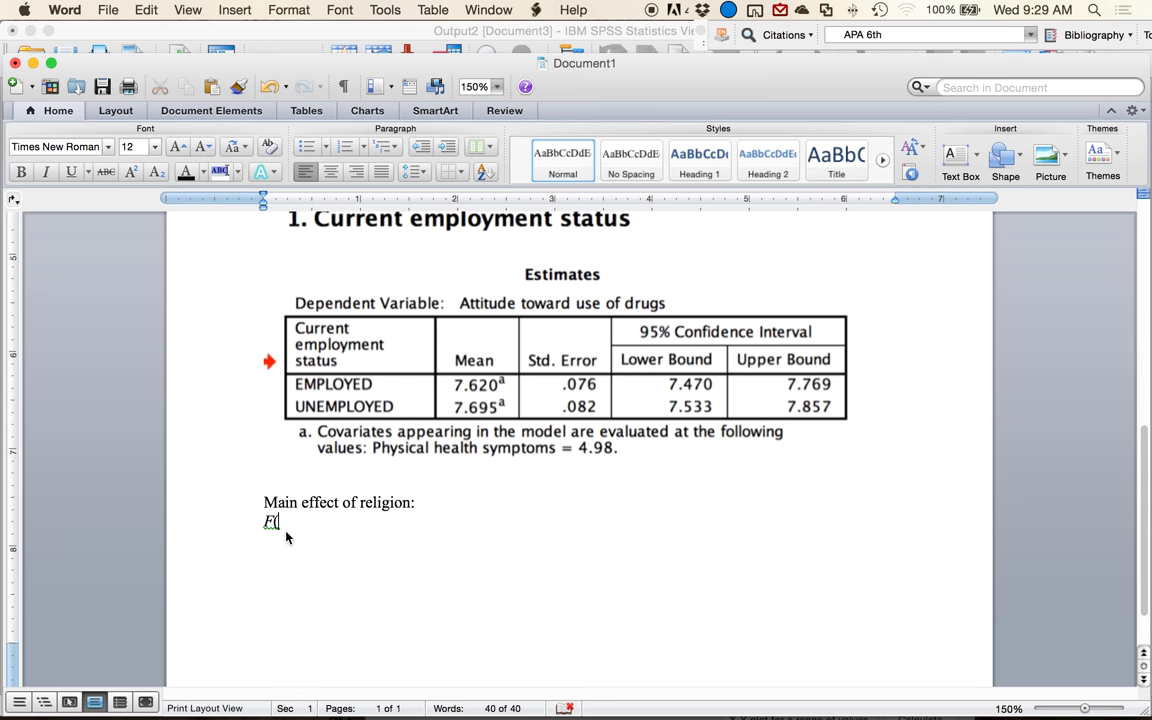
{"action": "type", "text": "3, 453) ="}
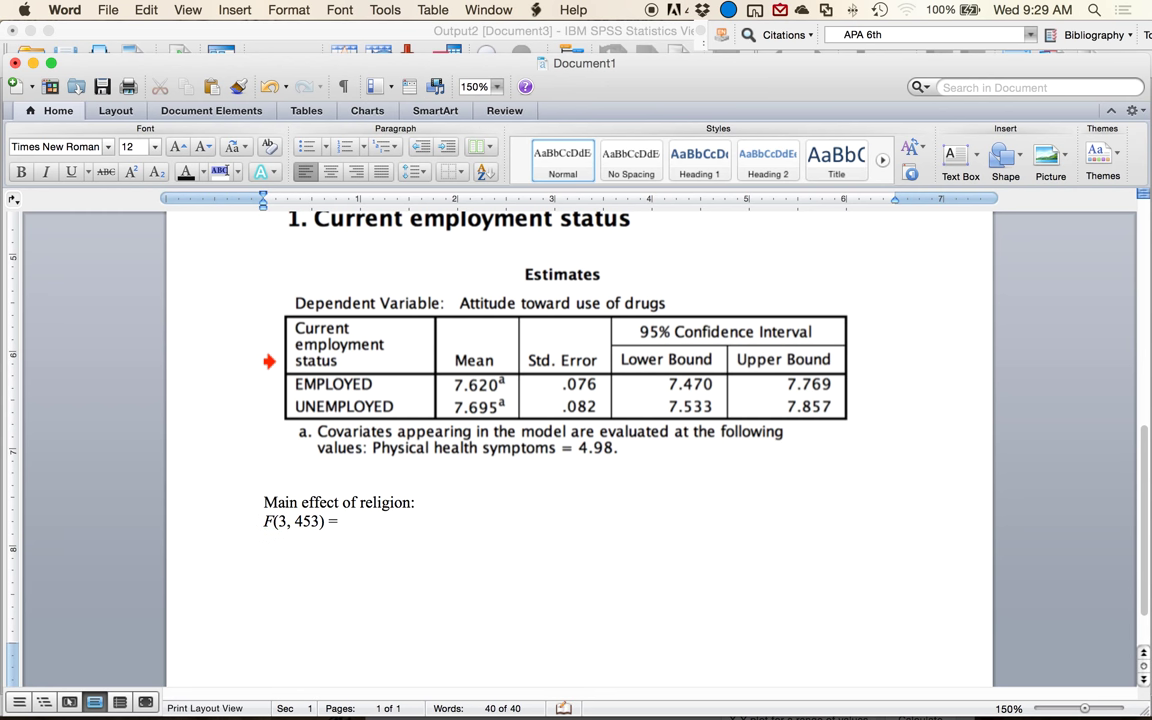
{"action": "scroll", "coordinate": [310, 470], "scroll_direction": "up", "scroll_amount": 10}
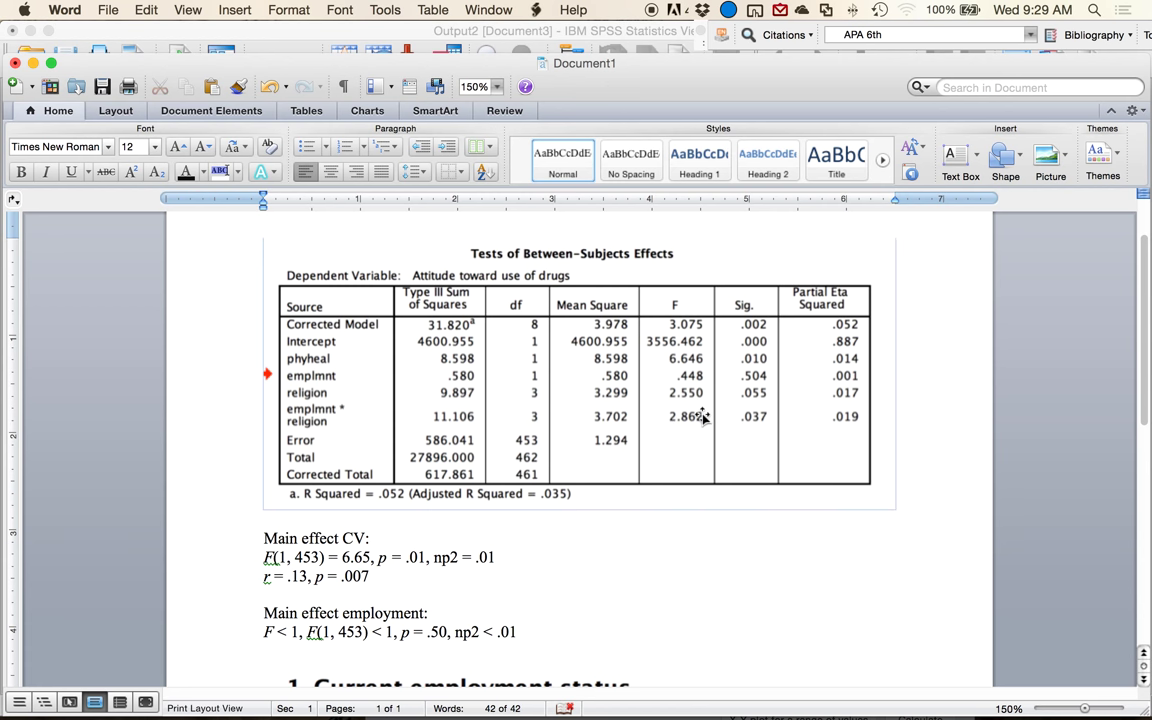
{"action": "scroll", "coordinate": [703, 416], "scroll_direction": "down", "scroll_amount": 10}
{"action": "type", "text": "2.5"}
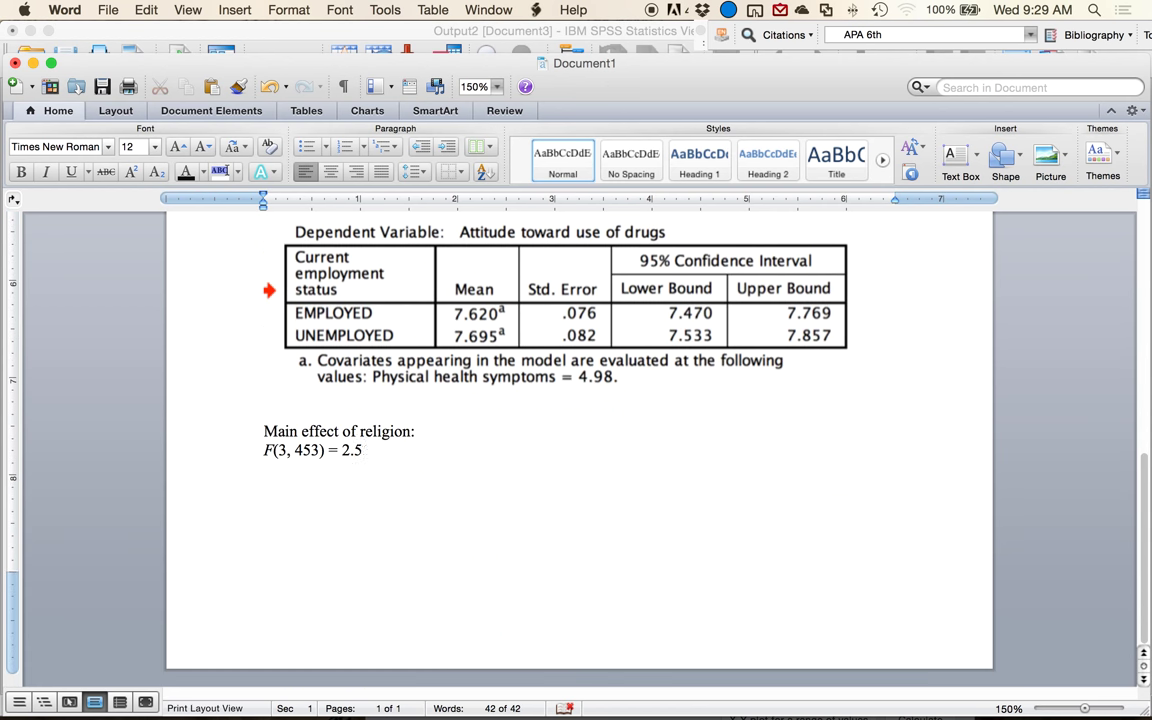
{"action": "type", "text": "5,"}
Complete the religion result with "p = .06, np2 = .02", setting the p in italics, and start a new line below it
{"action": "key", "text": "super+i"}
{"action": "type", "text": "p"}
{"action": "key", "text": "super+i"}
{"action": "type", "text": "= .06, np"}
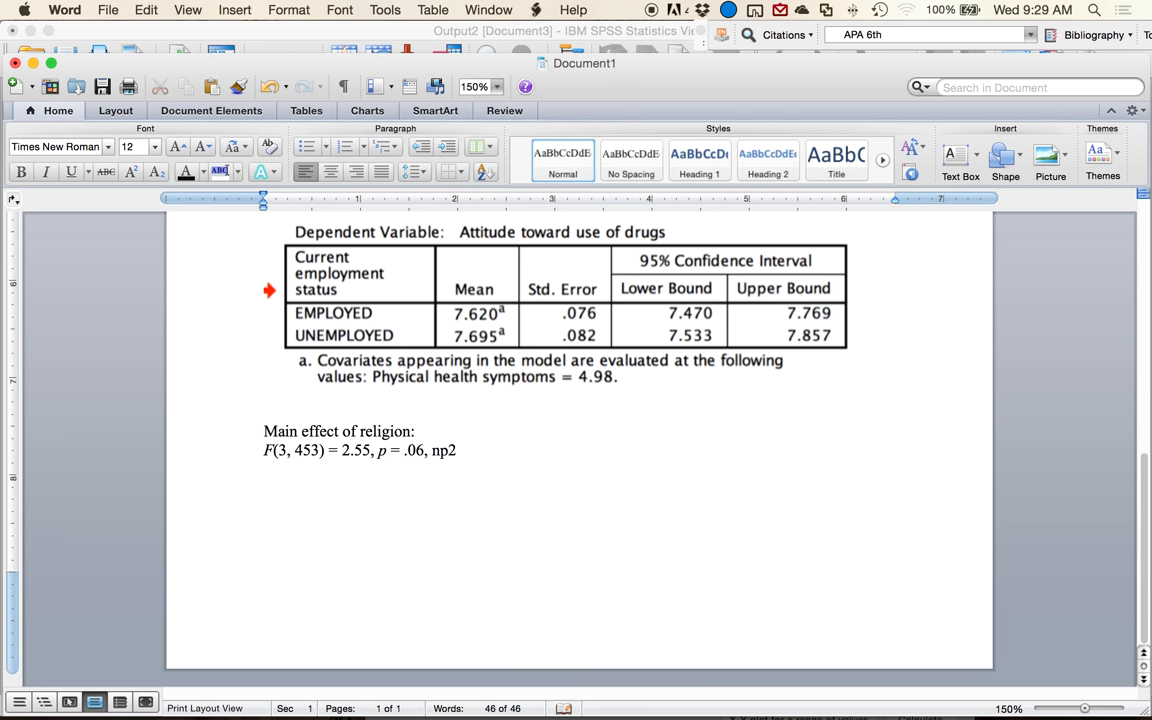
{"action": "type", "text": "2"}
{"action": "scroll", "coordinate": [268, 290], "scroll_direction": "up", "scroll_amount": 10}
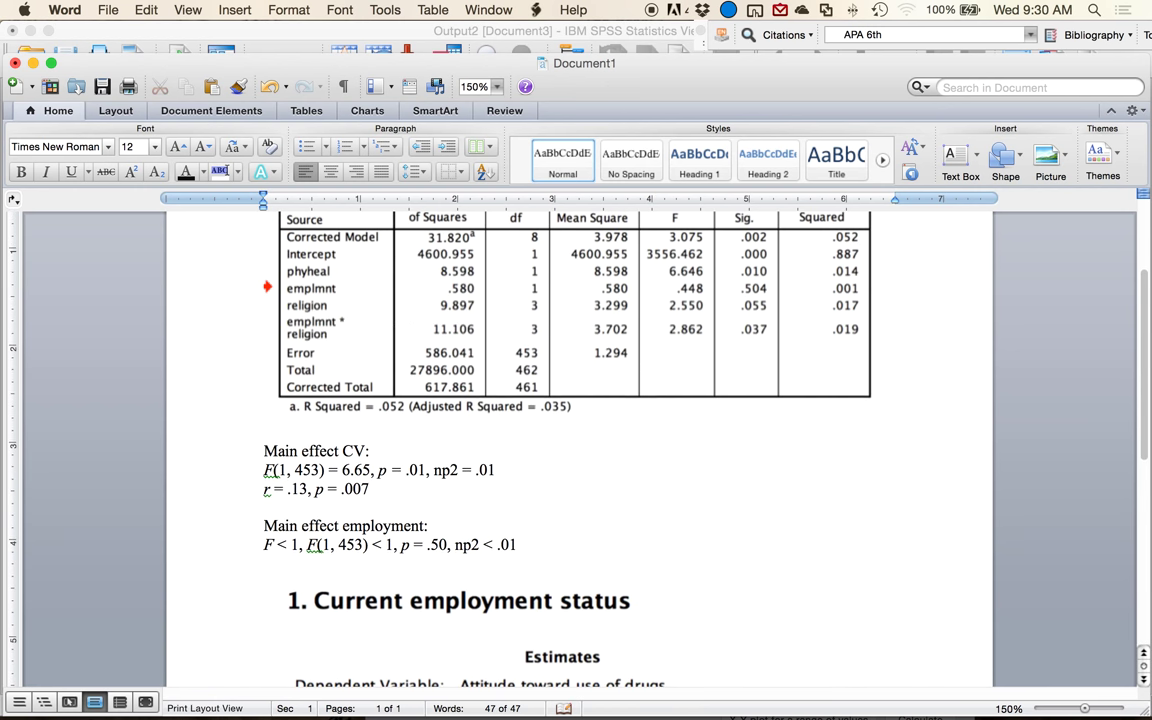
{"action": "scroll", "coordinate": [268, 300], "scroll_direction": "down", "scroll_amount": 10}
{"action": "type", "text": "= .02"}
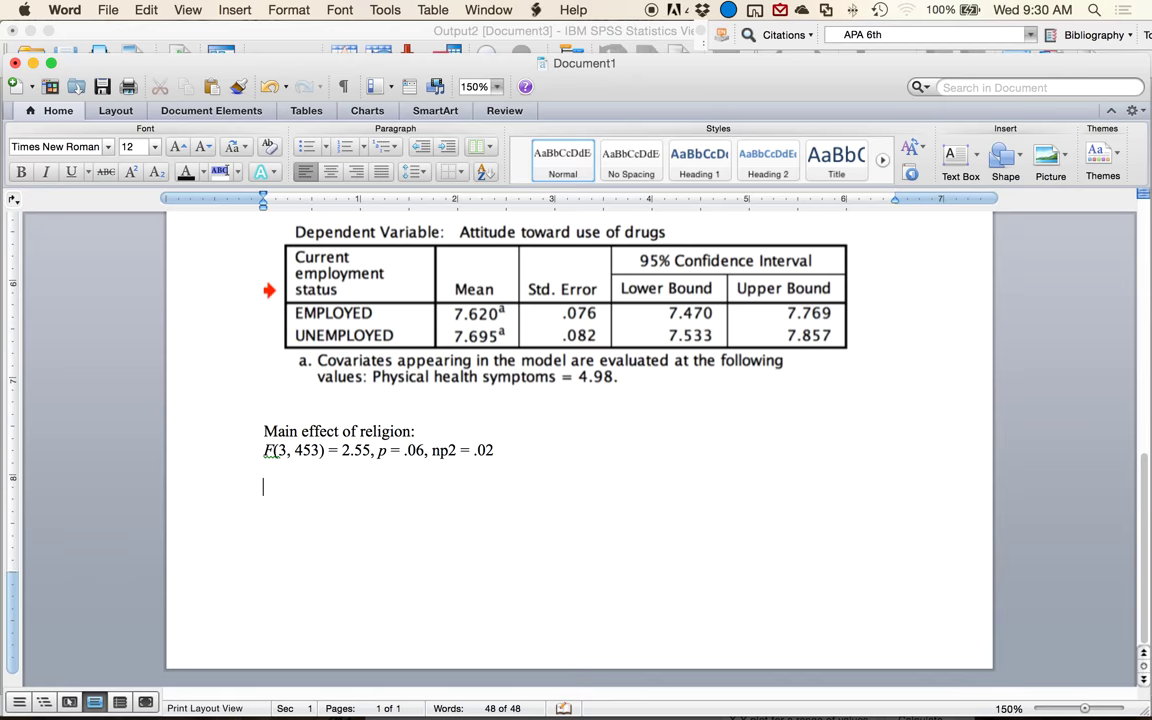
{"action": "key", "text": "Return"}
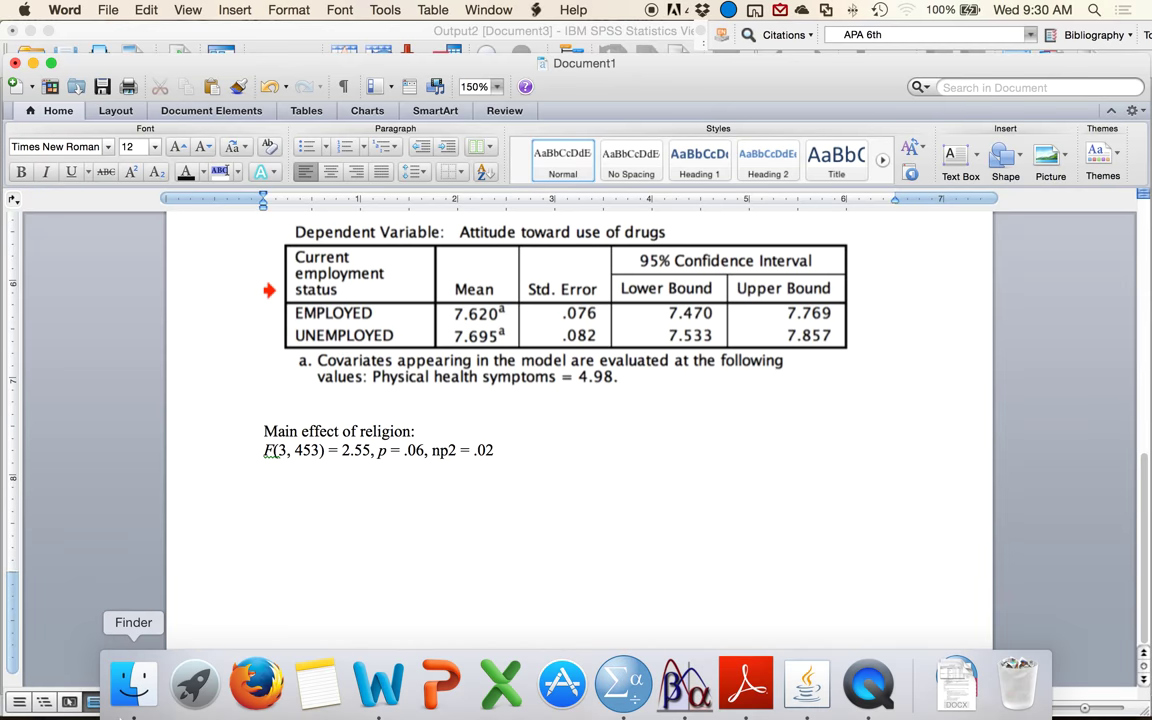
Capture the Religious affiliation Estimates and Pairwise Comparisons tables in the SPSS output as a screenshot and paste it into Word below the religion result
{"action": "key", "text": "ctrl+Up"}
{"action": "left_click", "coordinate": [591, 437]}
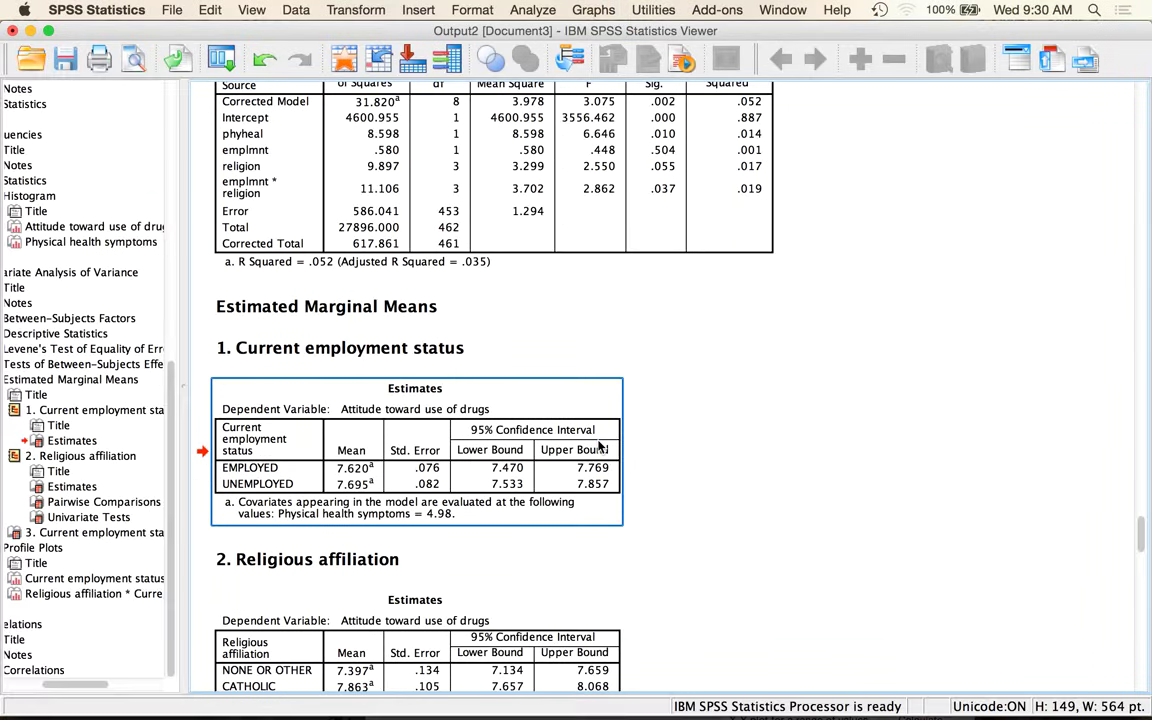
{"action": "scroll", "coordinate": [842, 384], "scroll_direction": "down", "scroll_amount": 5}
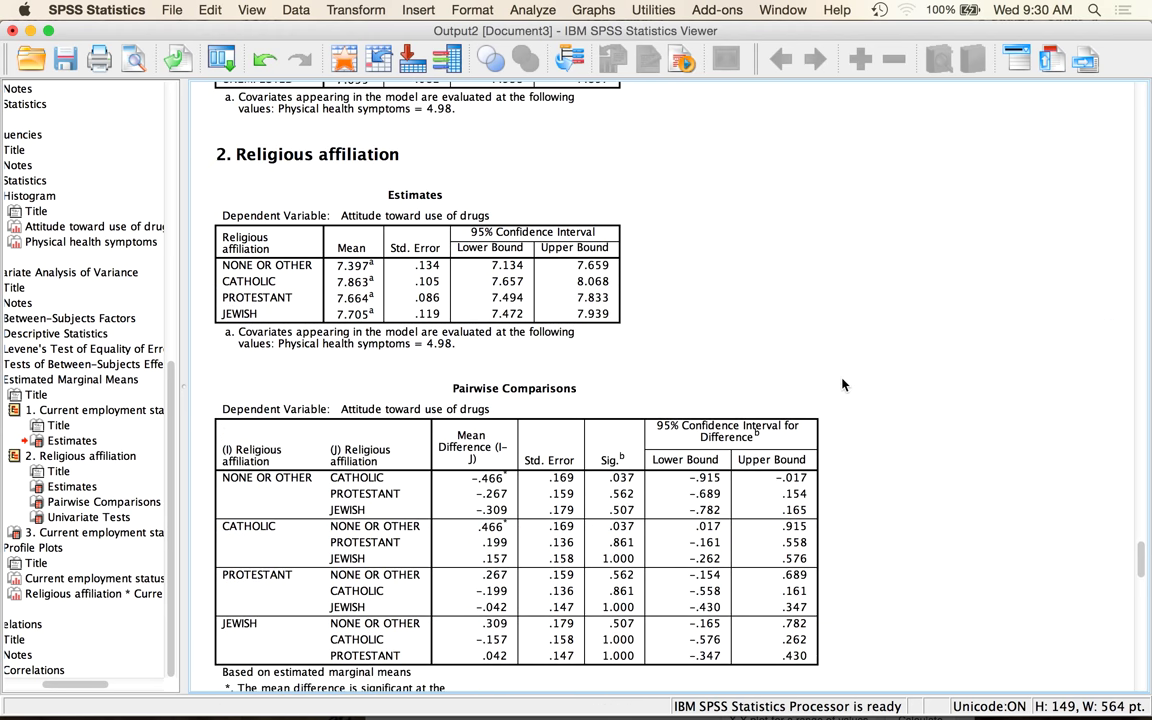
{"action": "scroll", "coordinate": [842, 384], "scroll_direction": "down", "scroll_amount": 1}
{"action": "key", "text": "super+shift+4"}
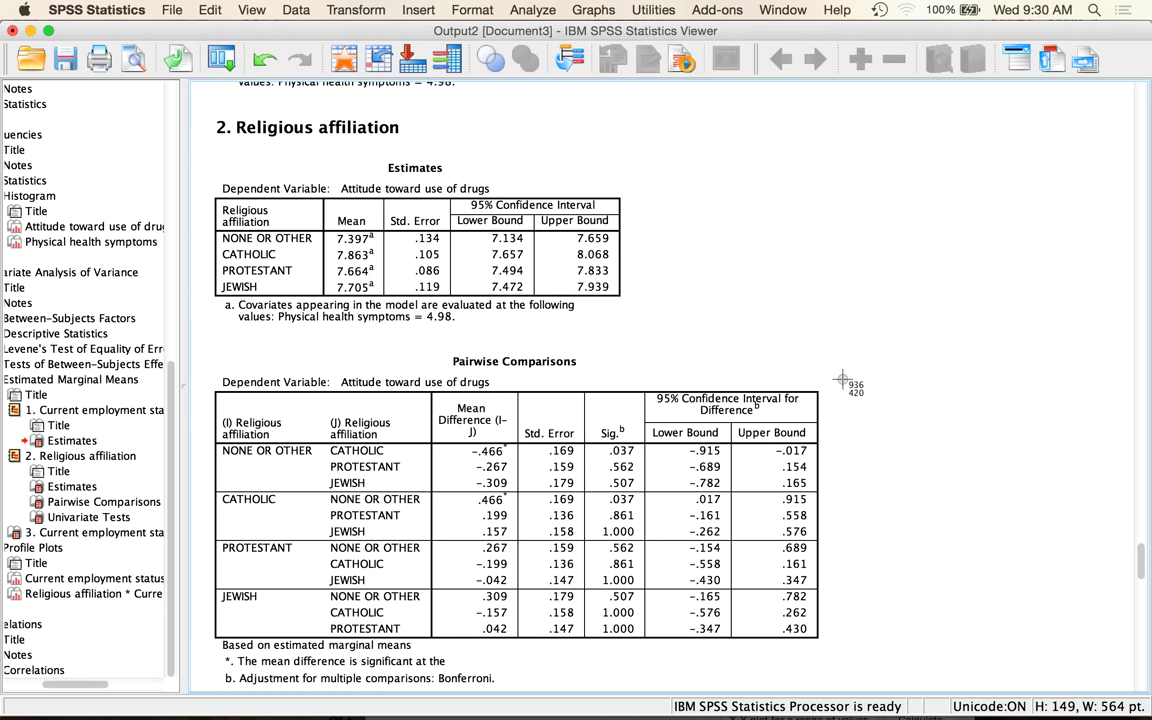
{"action": "left_click_drag", "start_coordinate": [204, 140], "coordinate": [856, 674]}
{"action": "key", "text": "ctrl+Up"}
{"action": "left_click", "coordinate": [291, 567]}
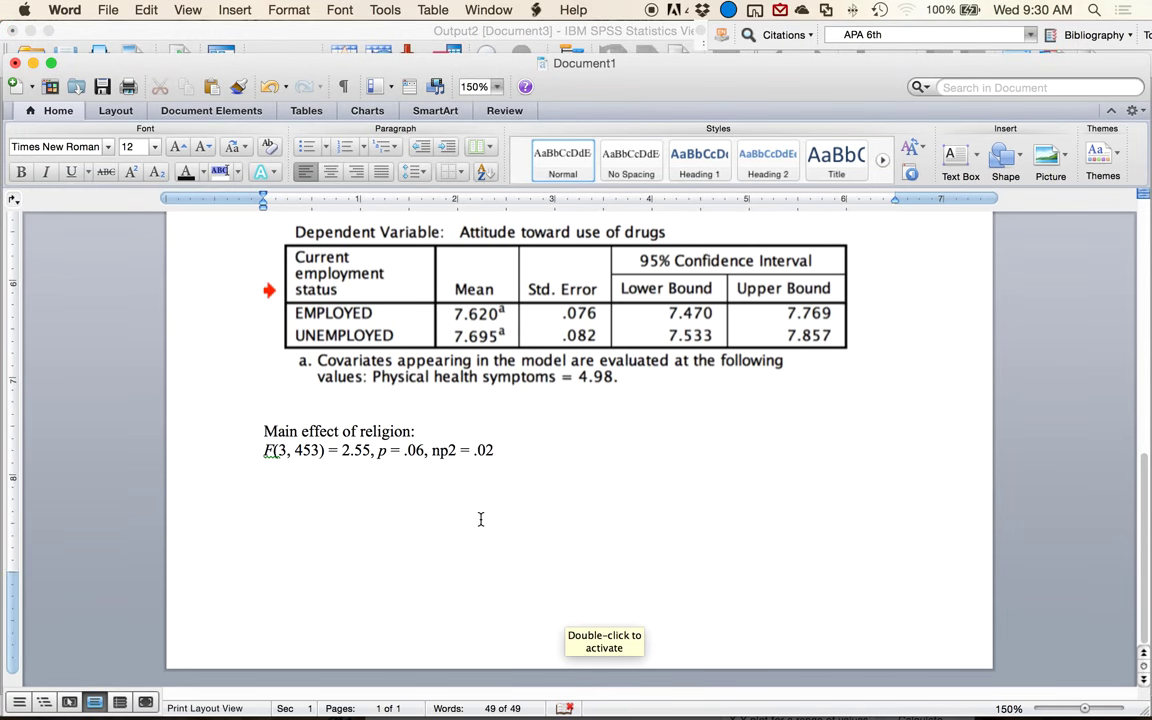
{"action": "key", "text": "super+v"}
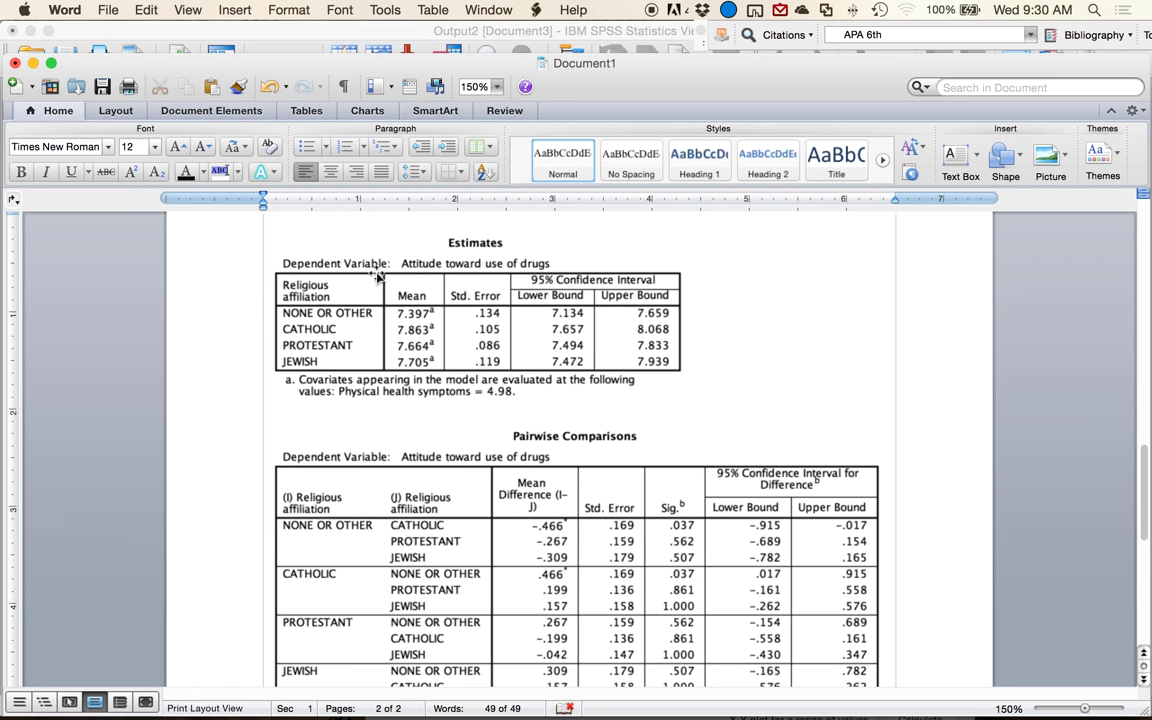
Examine the pasted religion estimates and pairwise comparisons to see which religious groups differ significantly
{"action": "left_click", "coordinate": [410, 310]}
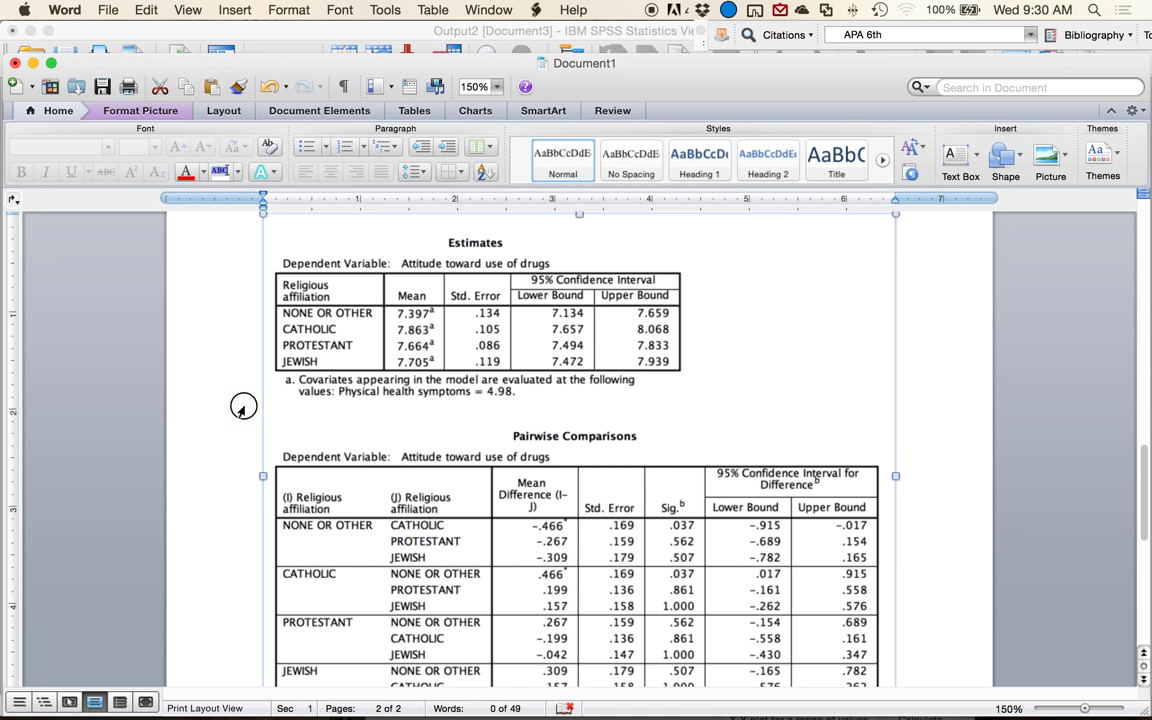
{"action": "left_click", "coordinate": [370, 427]}
{"action": "scroll", "coordinate": [301, 429], "scroll_direction": "down", "scroll_amount": 3}
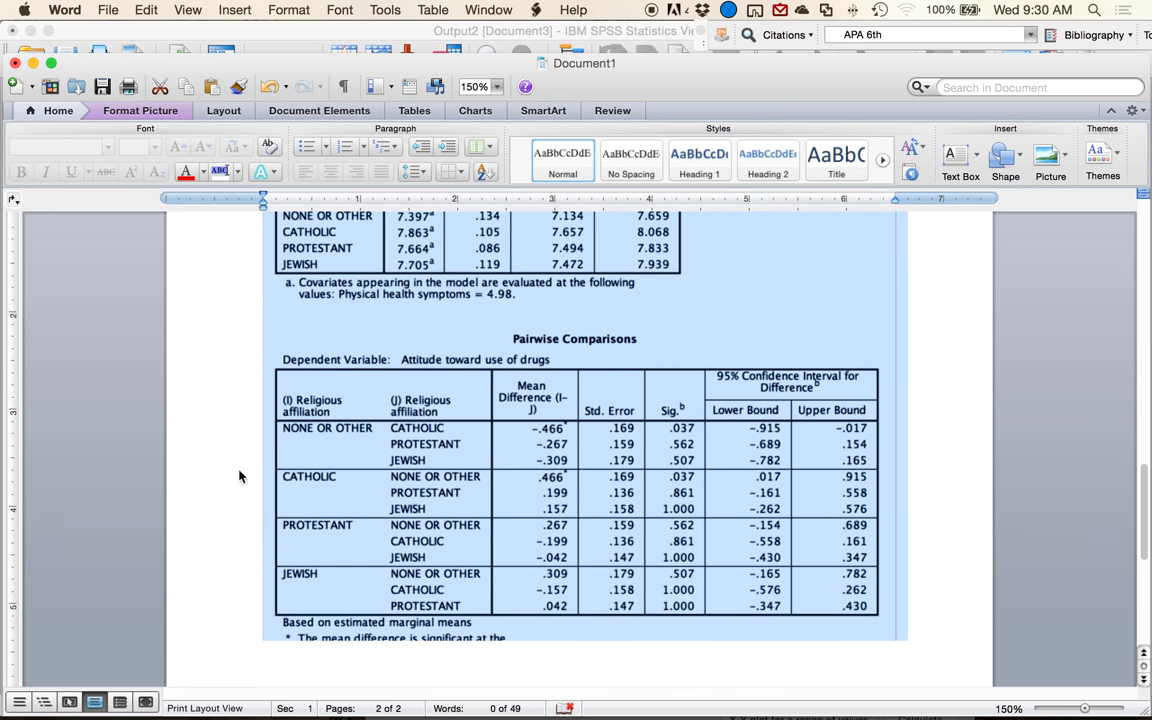
{"action": "left_click", "coordinate": [304, 476]}
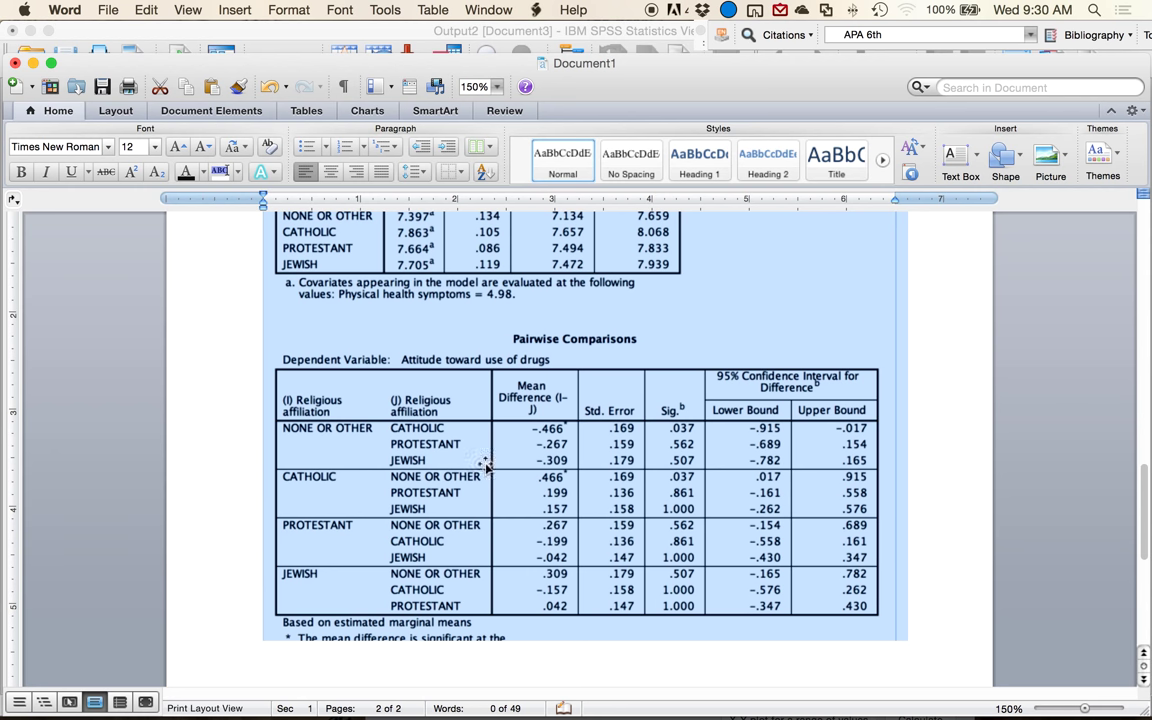
{"action": "left_click", "coordinate": [911, 485]}
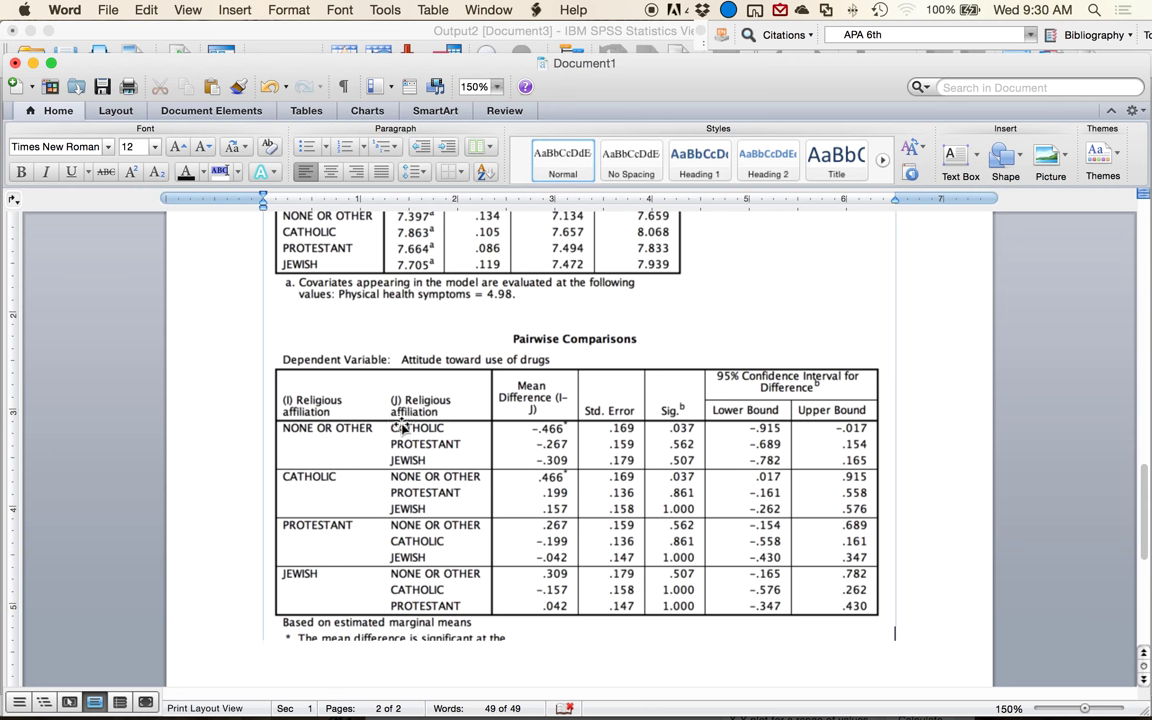
{"action": "scroll", "coordinate": [405, 410], "scroll_direction": "up", "scroll_amount": 1}
{"action": "scroll", "coordinate": [345, 310], "scroll_direction": "up", "scroll_amount": 1}
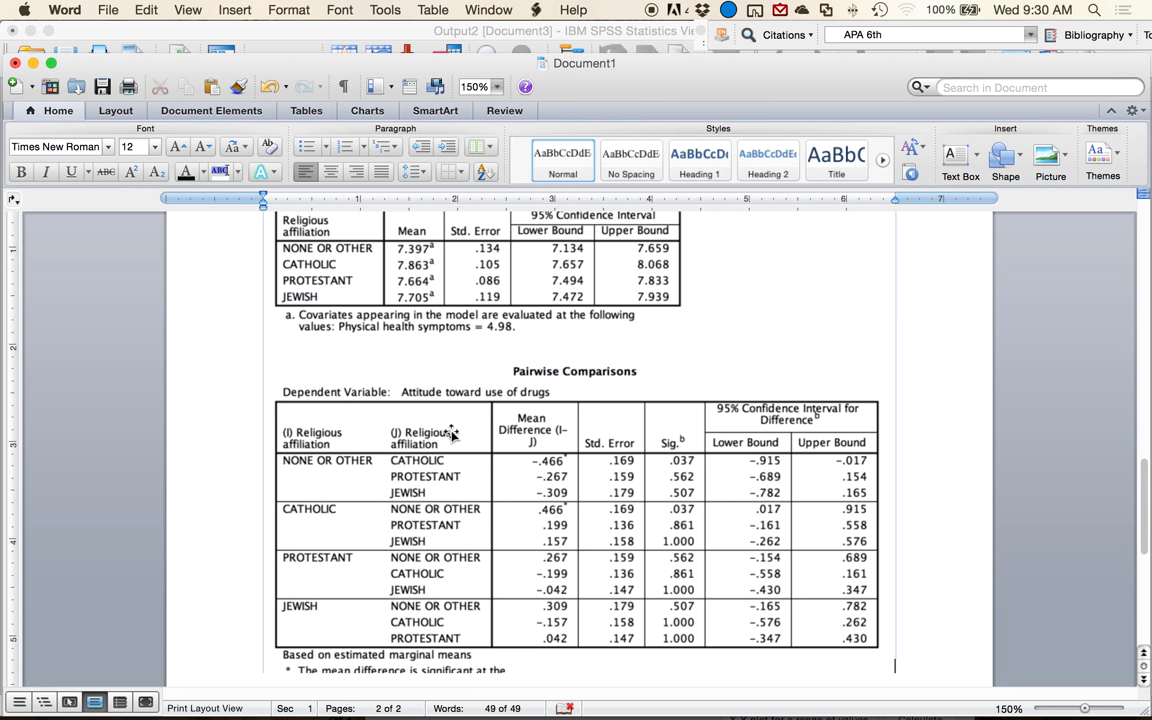
{"action": "left_click", "coordinate": [694, 462]}
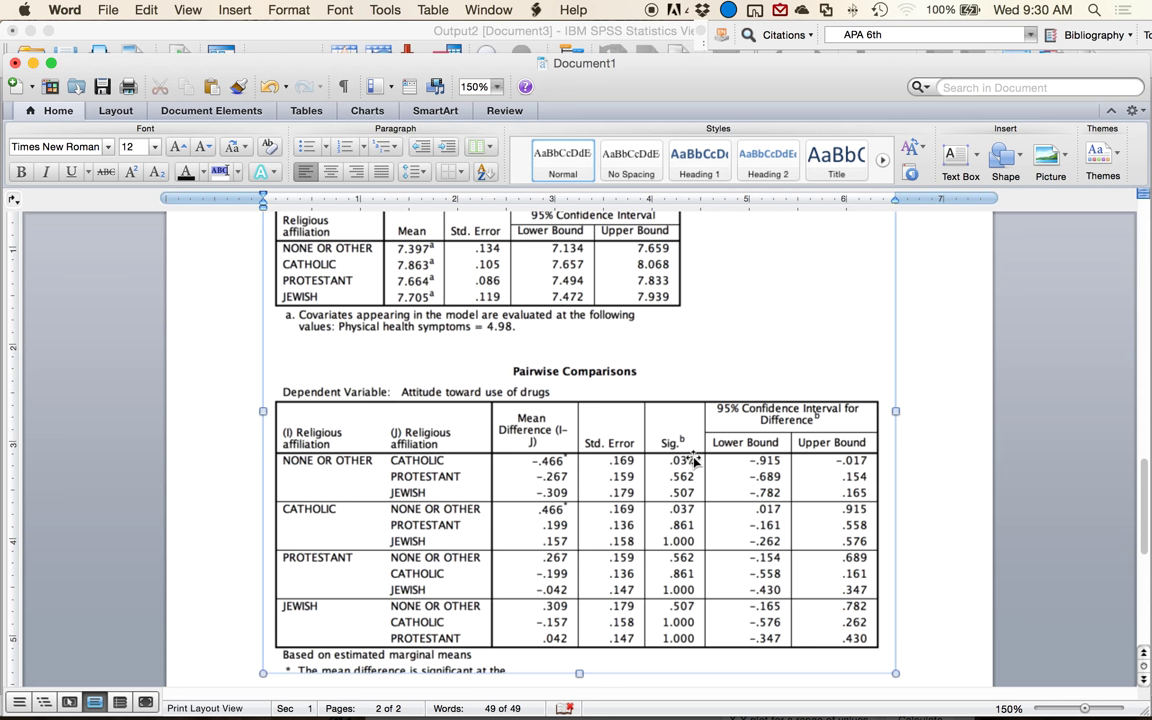
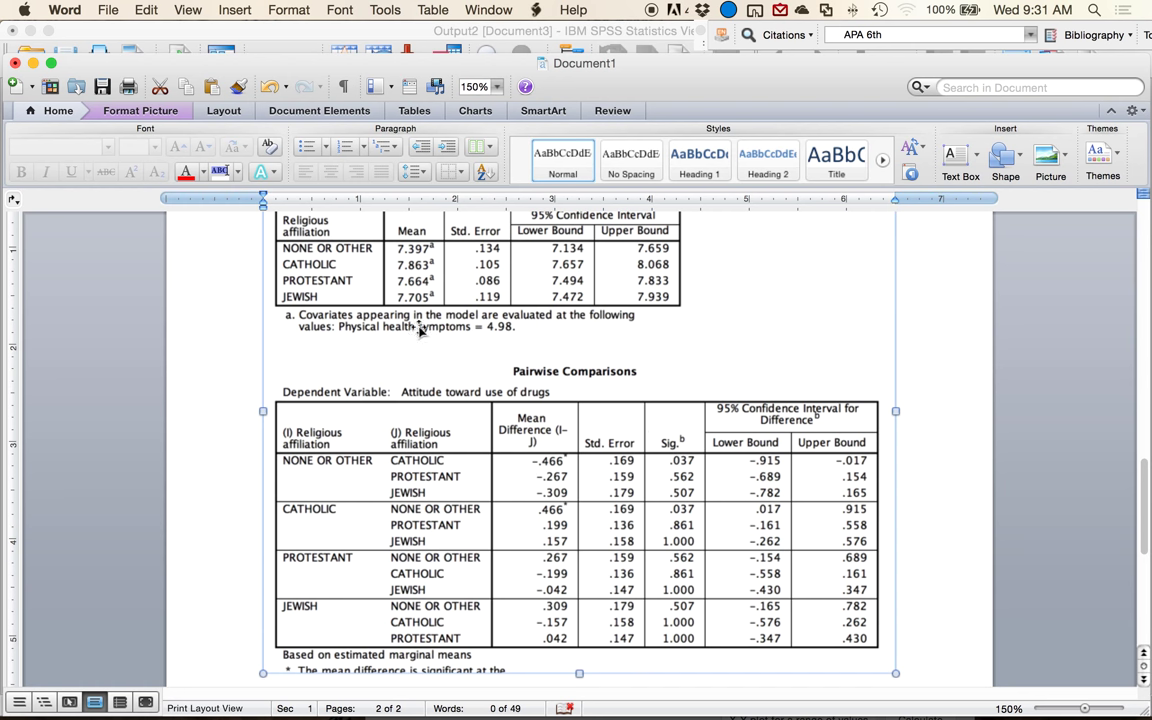
Look up the emplmnt * religion row and start the interaction result below the pasted religion tables with "F(3,453) = 2.86,", setting the F in italics
{"action": "key", "text": "Down"}
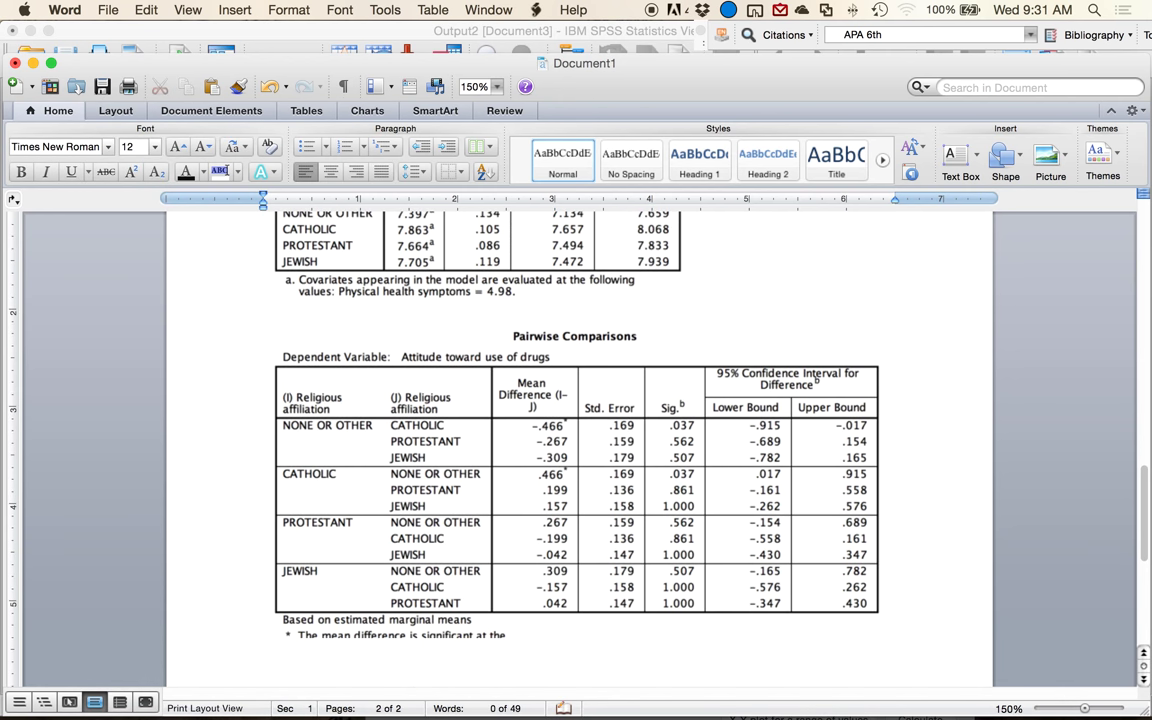
{"action": "scroll", "coordinate": [740, 501], "scroll_direction": "up", "scroll_amount": 10}
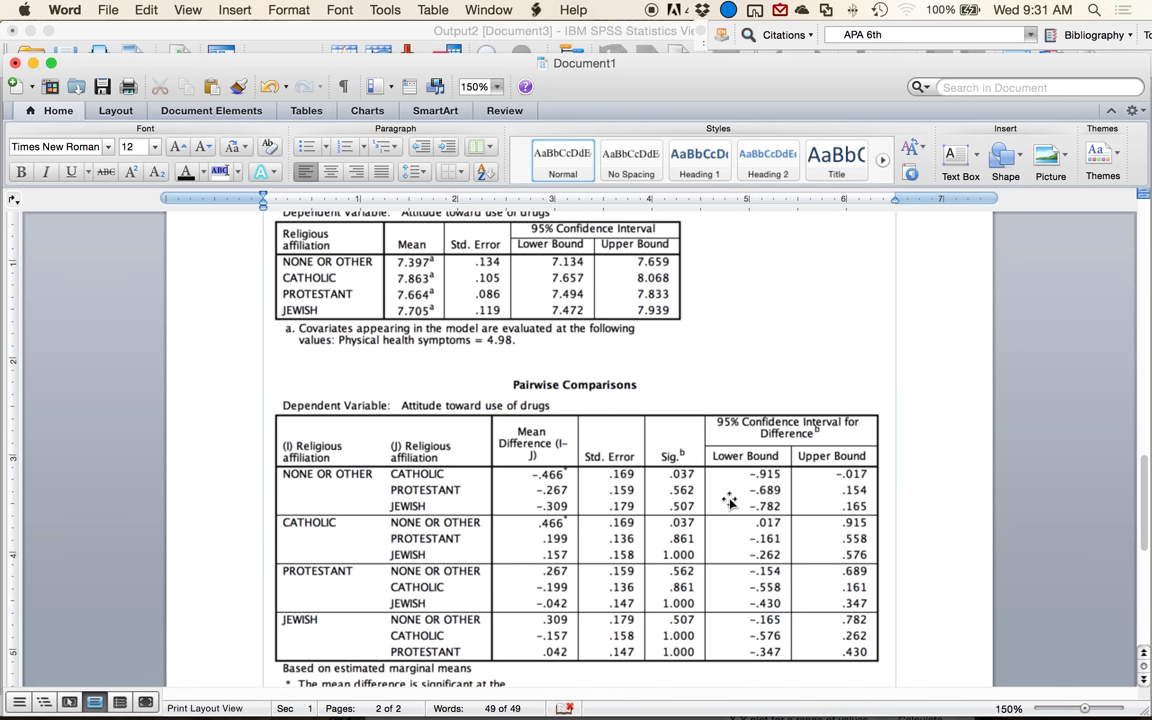
{"action": "scroll", "coordinate": [730, 501], "scroll_direction": "up", "scroll_amount": 15}
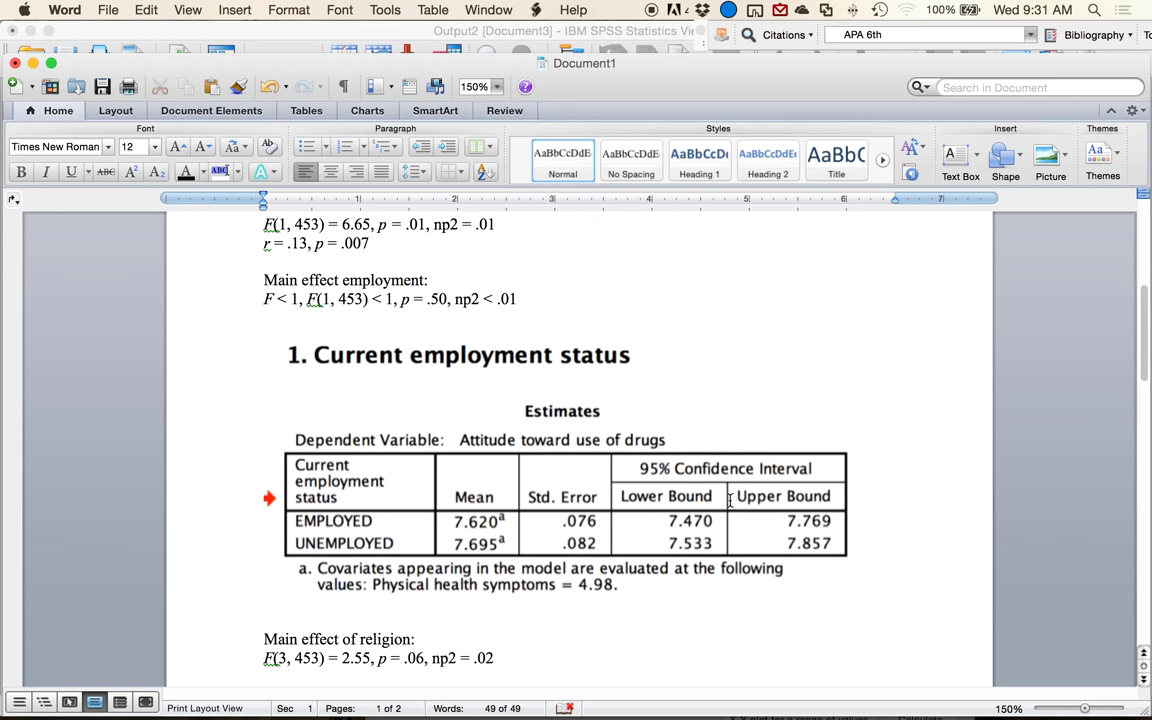
{"action": "scroll", "coordinate": [730, 500], "scroll_direction": "up", "scroll_amount": 7}
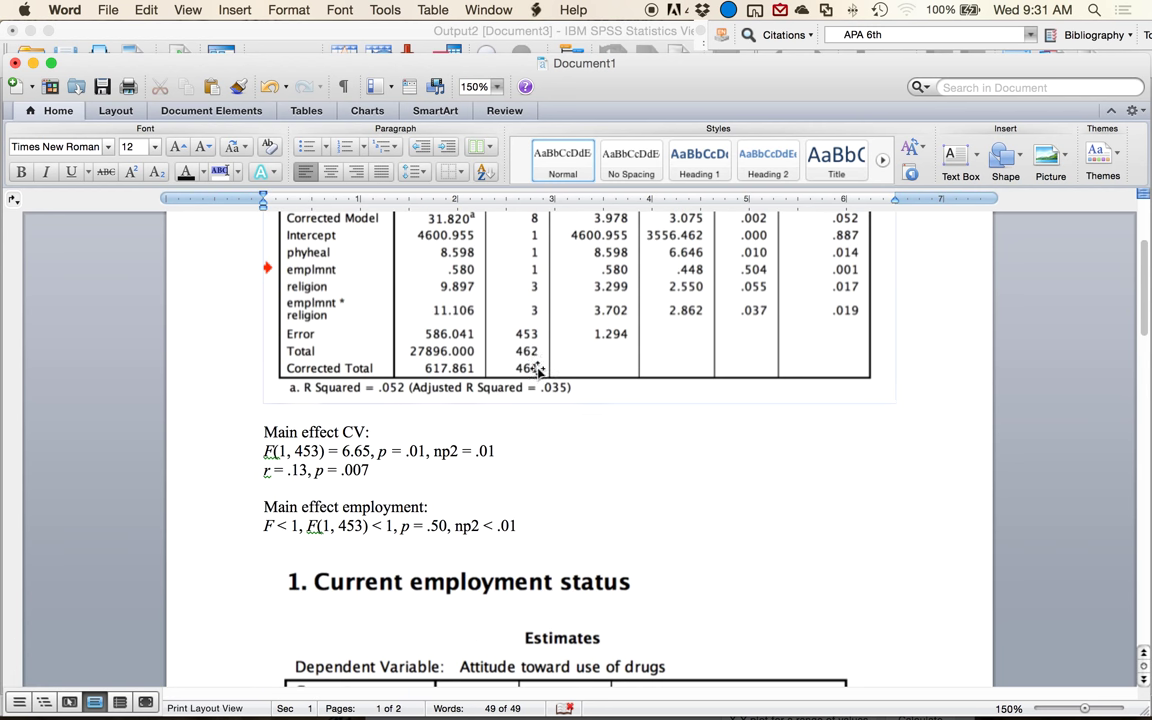
{"action": "left_click", "coordinate": [526, 312]}
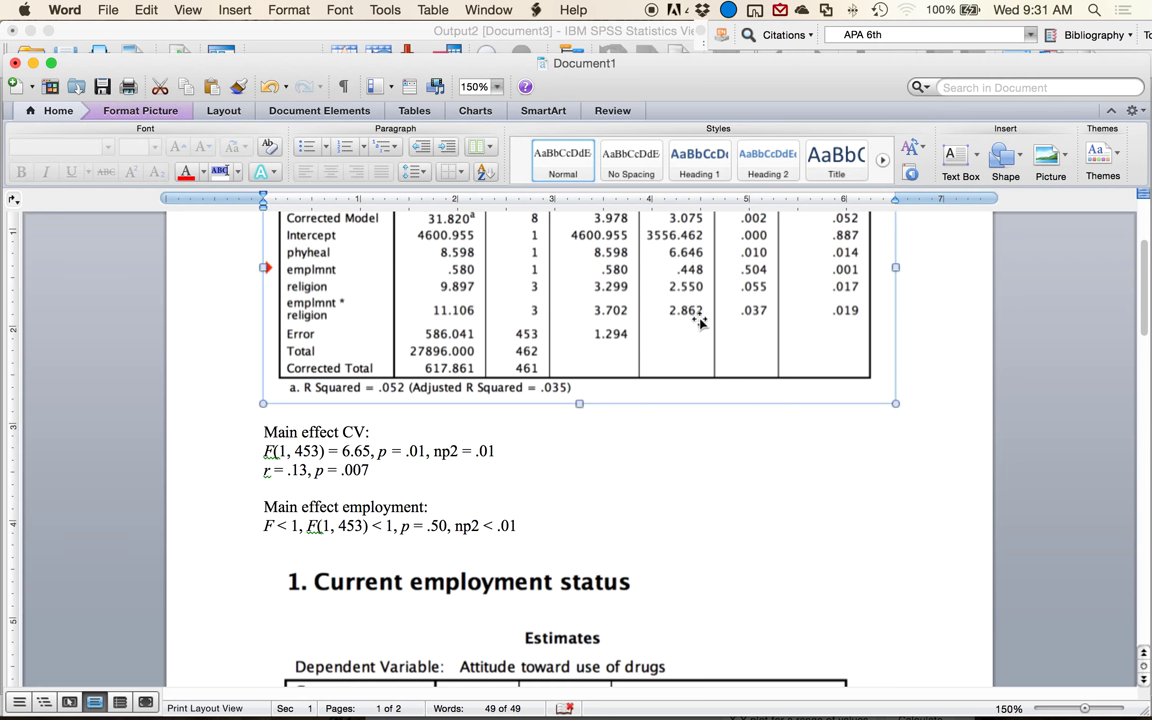
{"action": "scroll", "coordinate": [694, 330], "scroll_direction": "up", "scroll_amount": 2}
{"action": "left_click", "coordinate": [684, 357]}
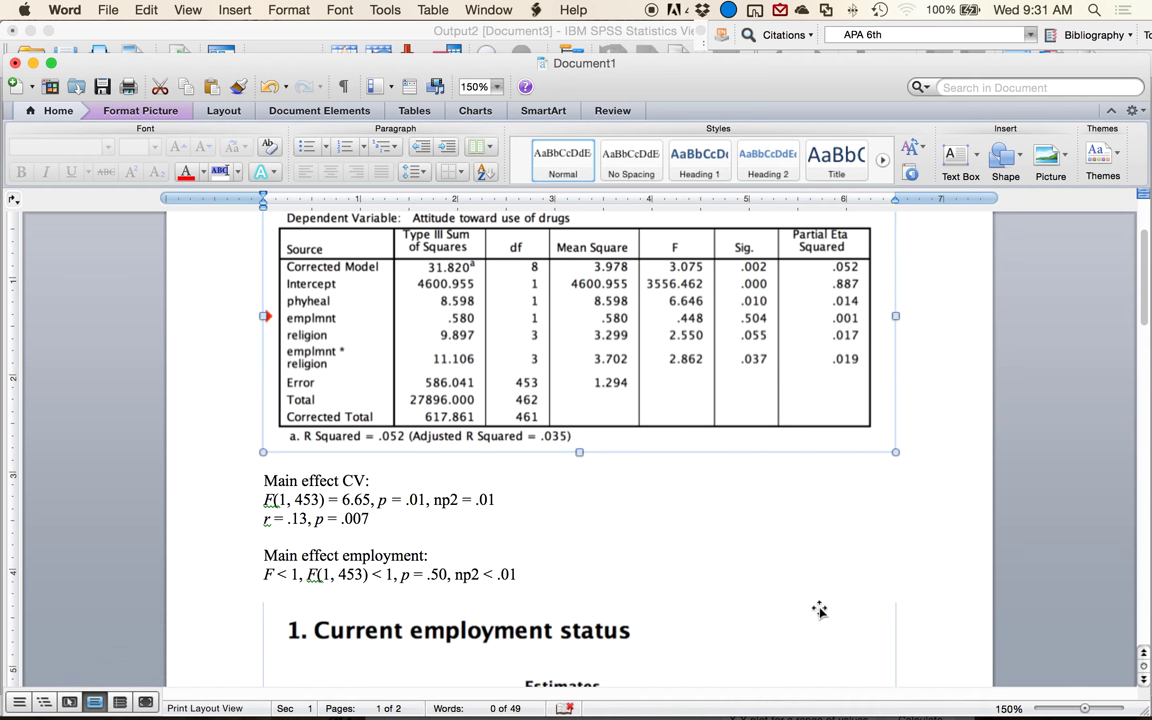
{"action": "scroll", "coordinate": [819, 610], "scroll_direction": "down", "scroll_amount": 15}
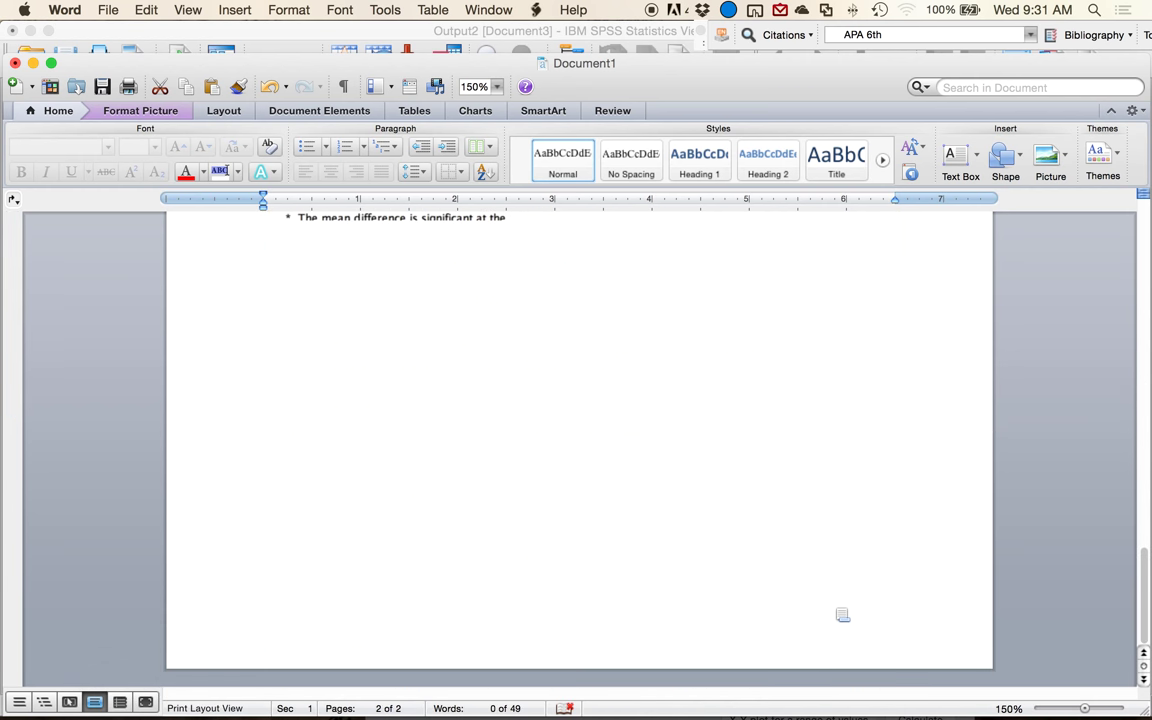
{"action": "left_click", "coordinate": [542, 352]}
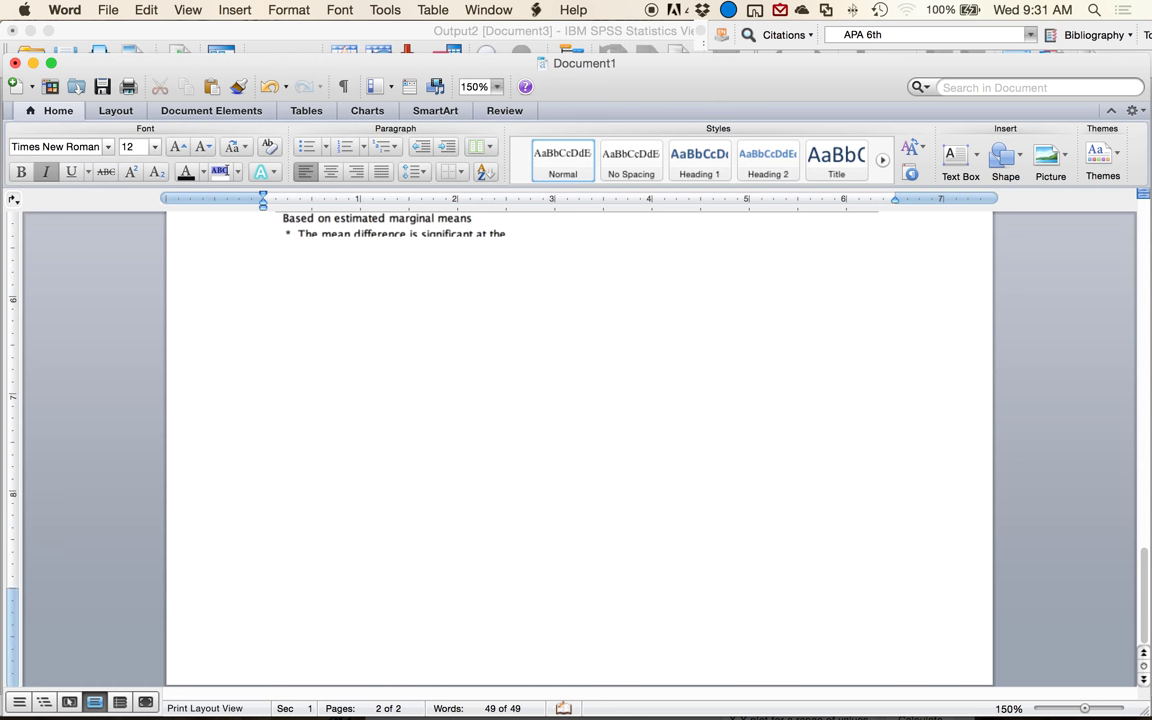
{"action": "type", "text": "F"}
{"action": "key", "text": "super+i"}
{"action": "type", "text": "(3,"}
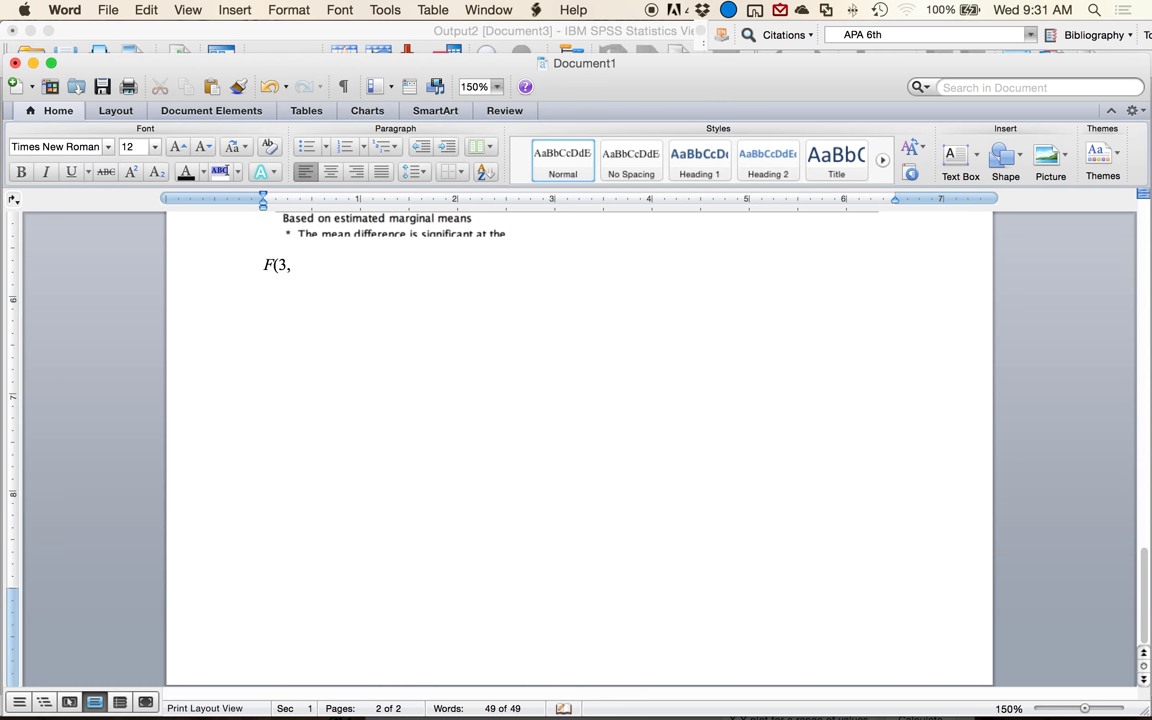
{"action": "type", "text": "453) = 2.86, p"}
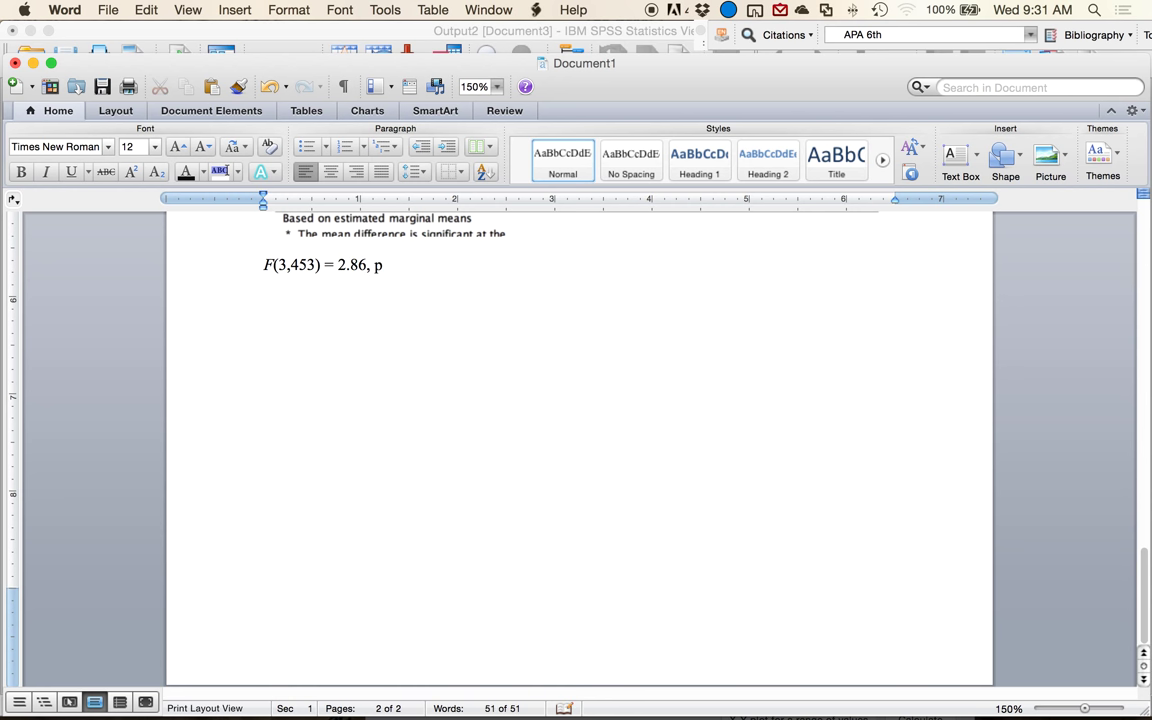
Complete the interaction result with "p = .04, np2 = .02", setting only the p of this part in italics
{"action": "key", "text": "BackSpace"}
{"action": "key", "text": "super+i"}
{"action": "type", "text": "pi ="}
{"action": "key", "text": "BackSpace"}
{"action": "key", "text": "BackSpace"}
{"action": "key", "text": "BackSpace"}
{"action": "type", "text": "= .0"}
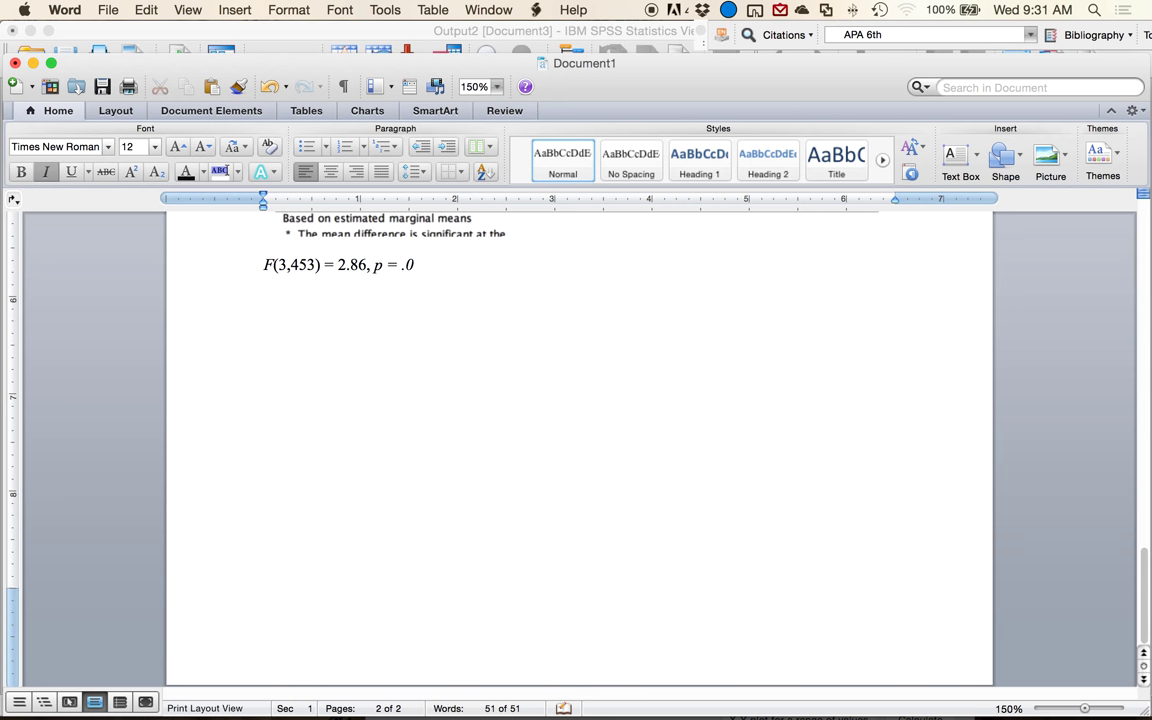
{"action": "type", "text": "4,"}
{"action": "key", "text": "BackSpace"}
{"action": "key", "text": "BackSpace"}
{"action": "key", "text": "BackSpace"}
{"action": "key", "text": "BackSpace"}
{"action": "key", "text": "super+i"}
{"action": "type", "text": ".04, np"}
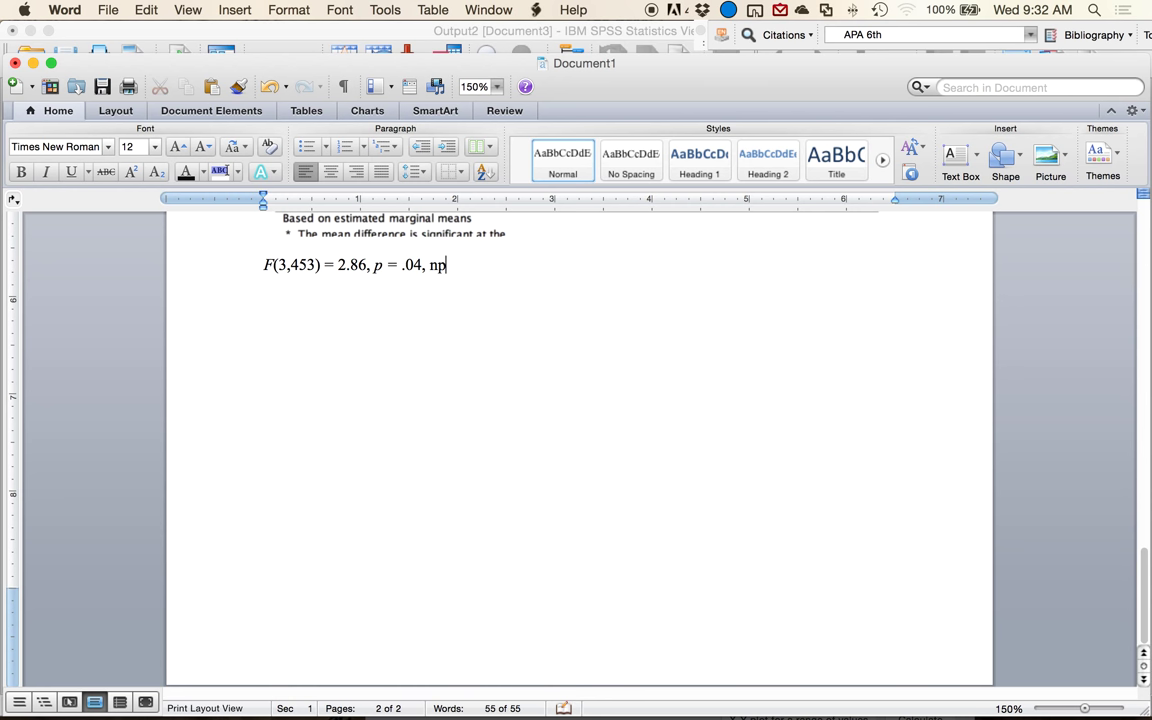
{"action": "type", "text": "2 = .02"}
Switch to the SPSS output and bring up the Current employment status * Religious affiliation estimates and the profile plots
{"action": "key", "text": "ctrl+Up"}
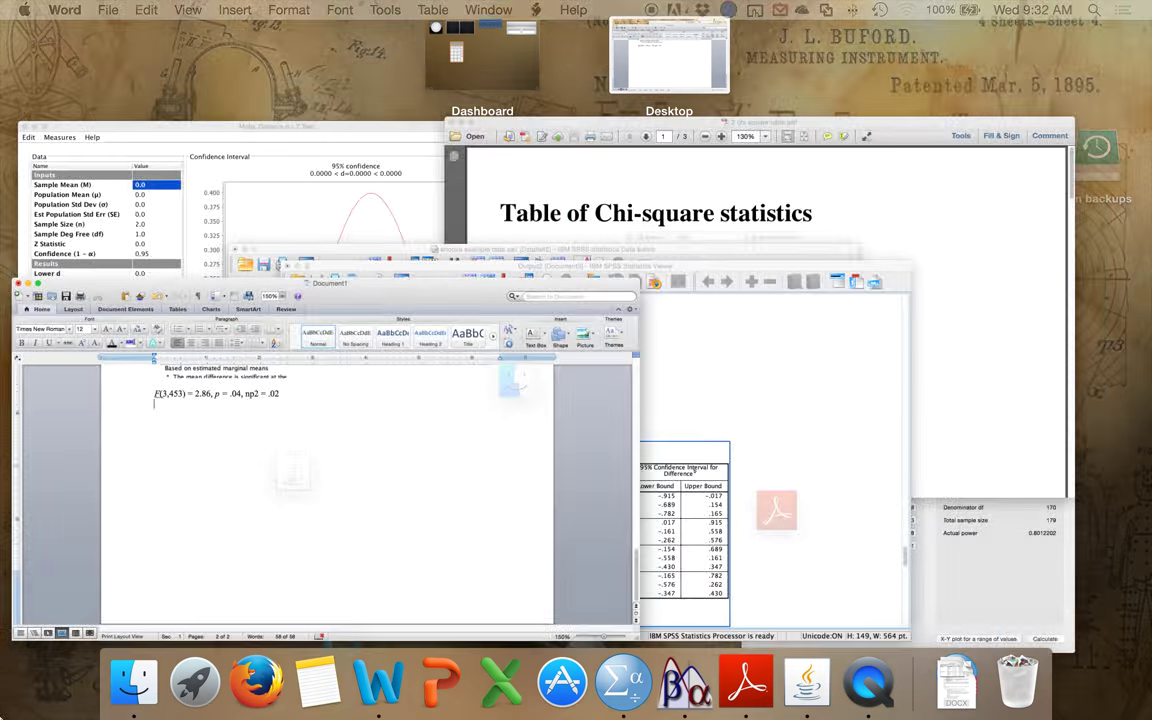
{"action": "left_click", "coordinate": [630, 437]}
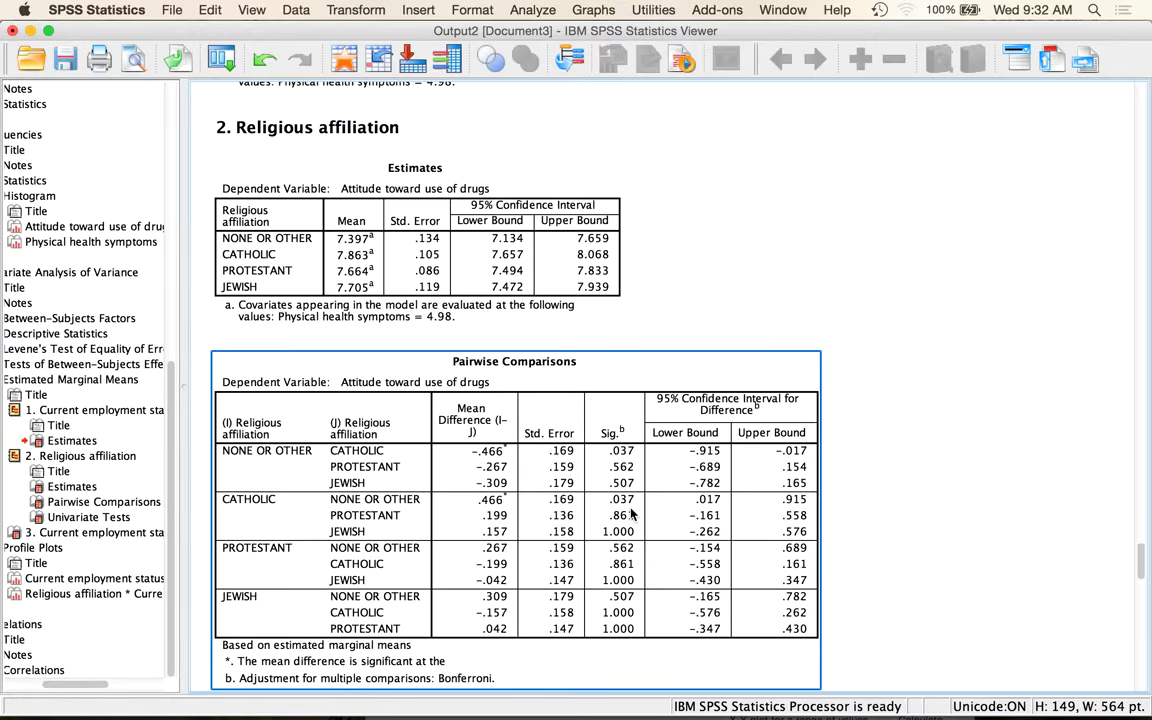
{"action": "scroll", "coordinate": [630, 514], "scroll_direction": "down", "scroll_amount": 5}
{"action": "scroll", "coordinate": [630, 514], "scroll_direction": "down", "scroll_amount": 15}
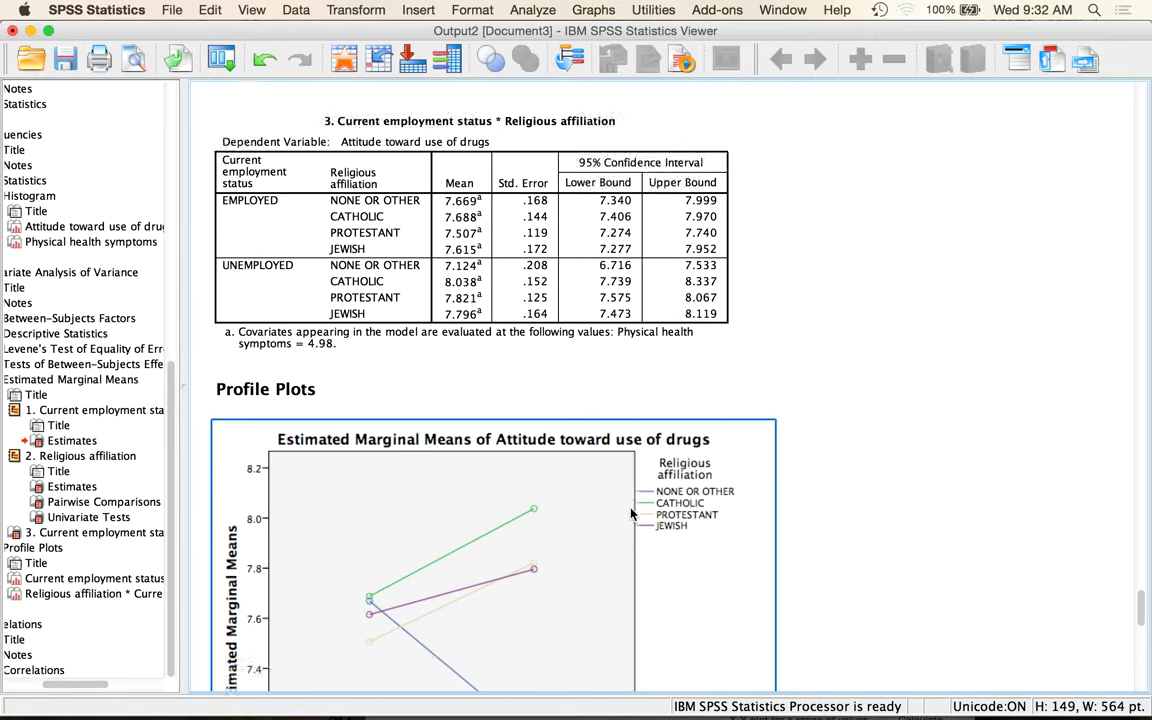
Examine the two profile plots of estimated marginal means of attitude toward use of drugs by employment status and religious affiliation
{"action": "scroll", "coordinate": [630, 514], "scroll_direction": "down", "scroll_amount": 8}
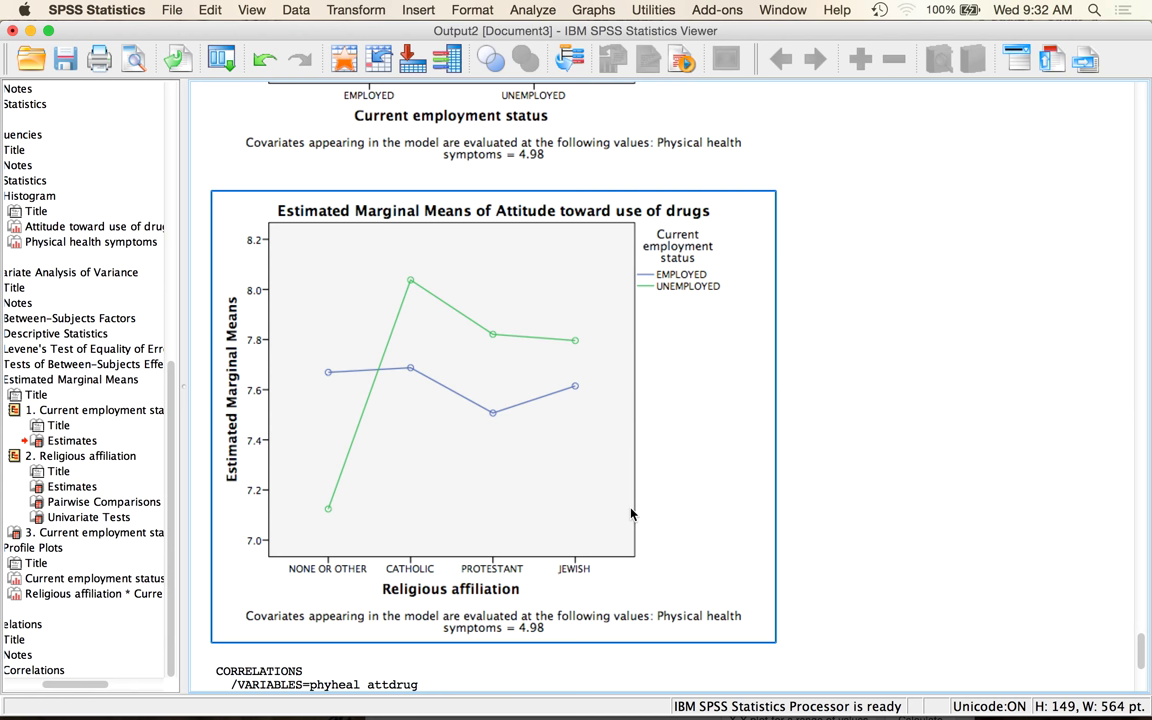
{"action": "scroll", "coordinate": [630, 514], "scroll_direction": "up", "scroll_amount": 10}
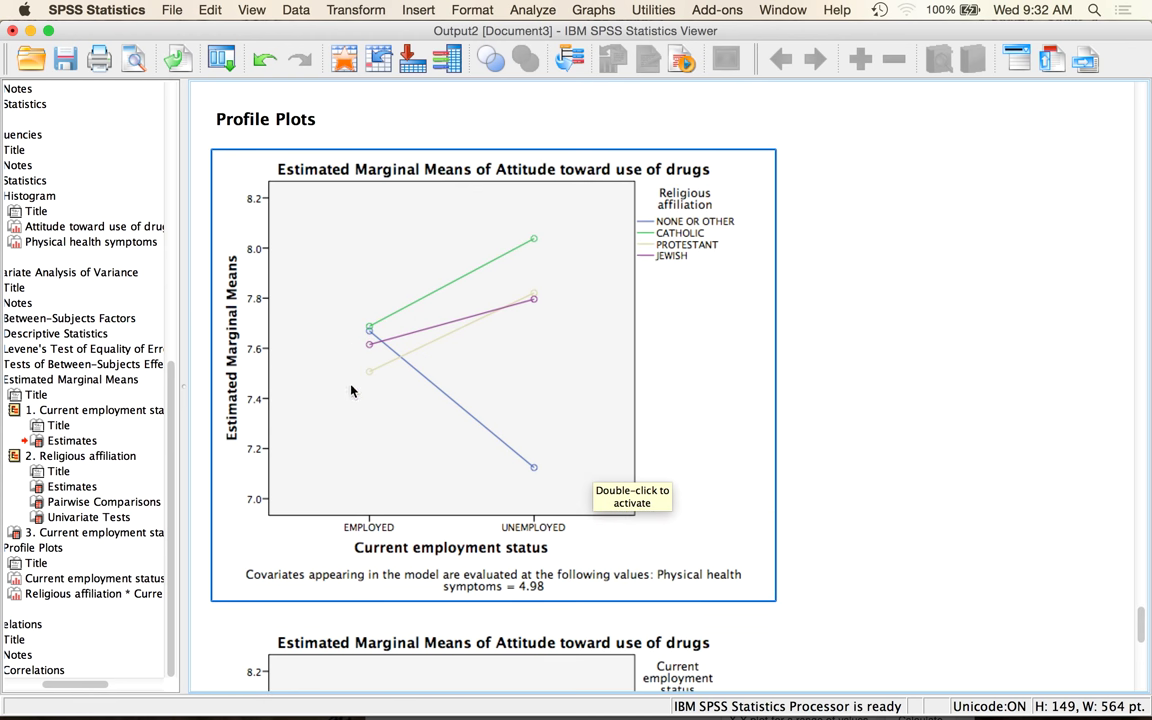
{"action": "left_click", "coordinate": [370, 358]}
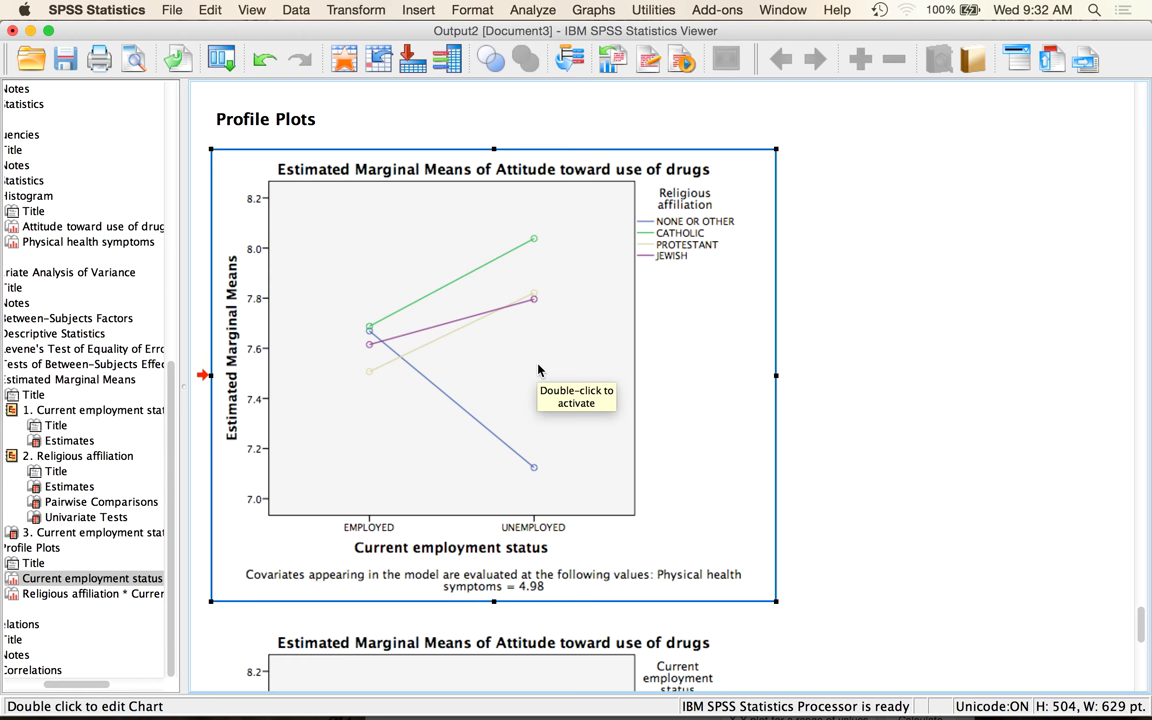
{"action": "scroll", "coordinate": [538, 371], "scroll_direction": "down", "scroll_amount": 10}
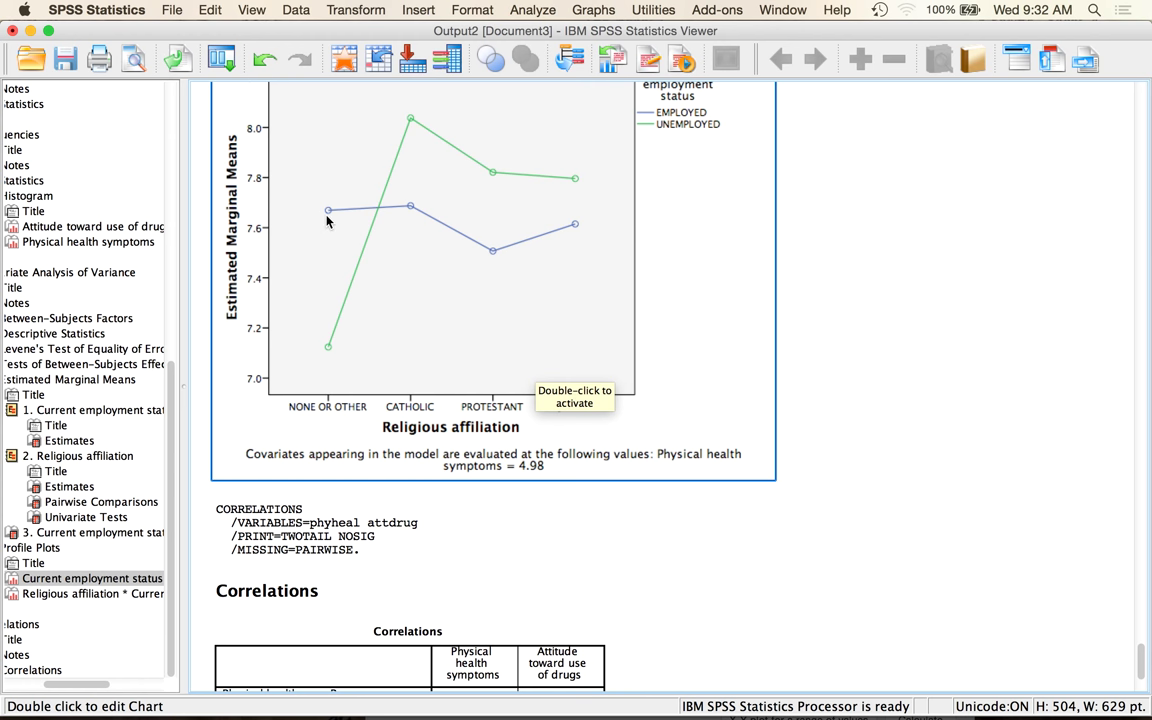
{"action": "left_click", "coordinate": [326, 220]}
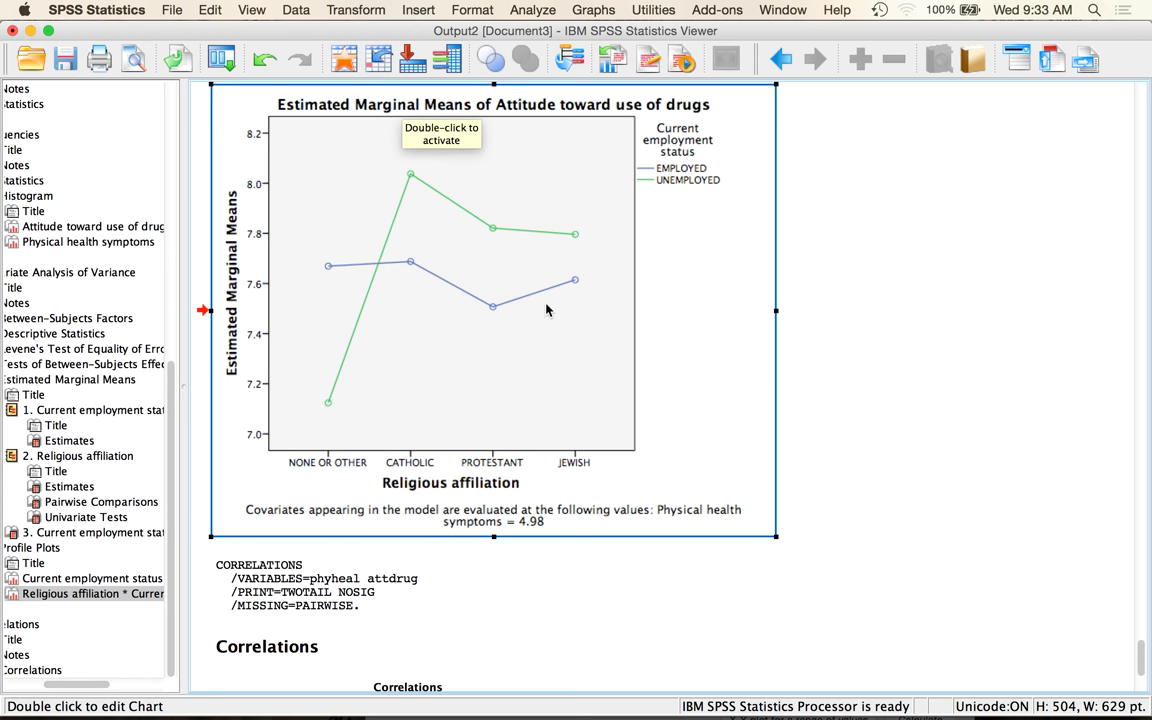
Switch to the Word document and insert a table with four columns and two rows below the F-test result line
{"action": "key", "text": "ctrl+Up"}
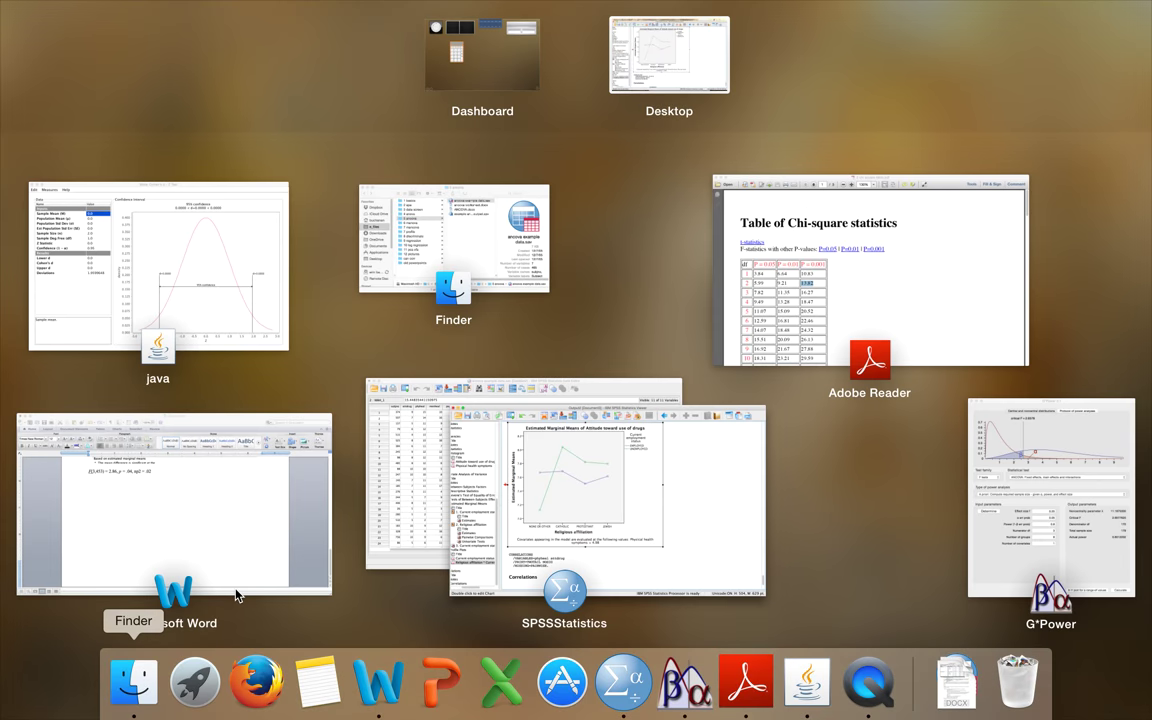
{"action": "left_click", "coordinate": [249, 543]}
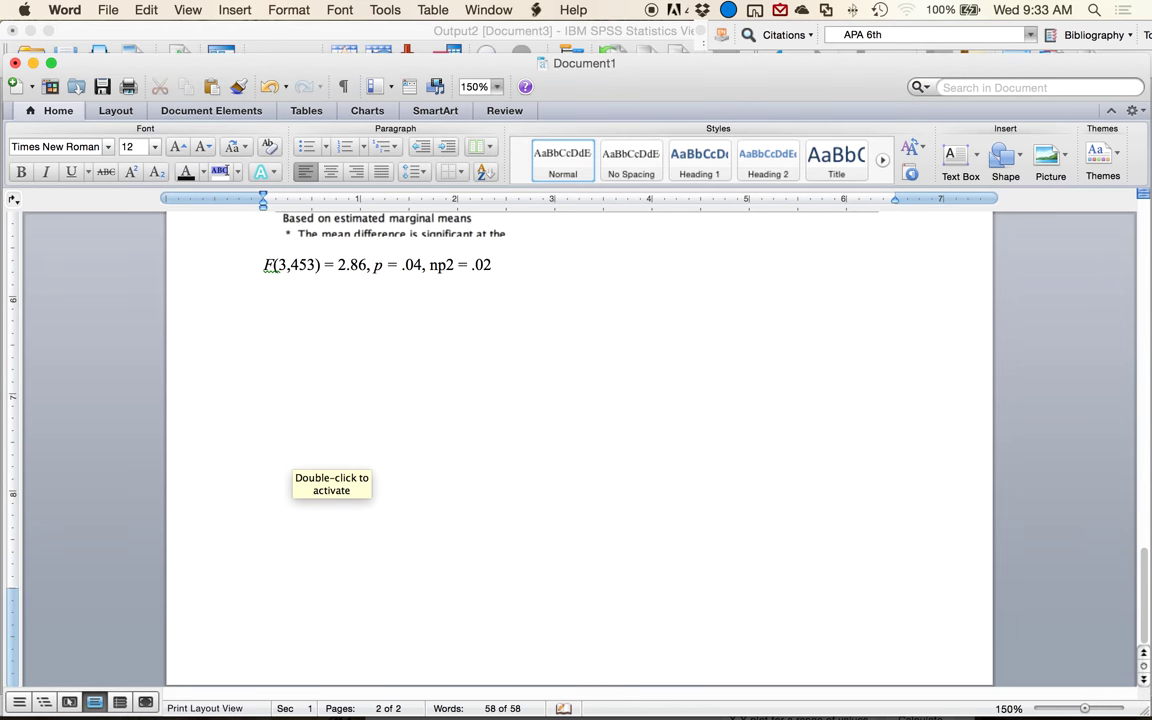
{"action": "left_click", "coordinate": [283, 113]}
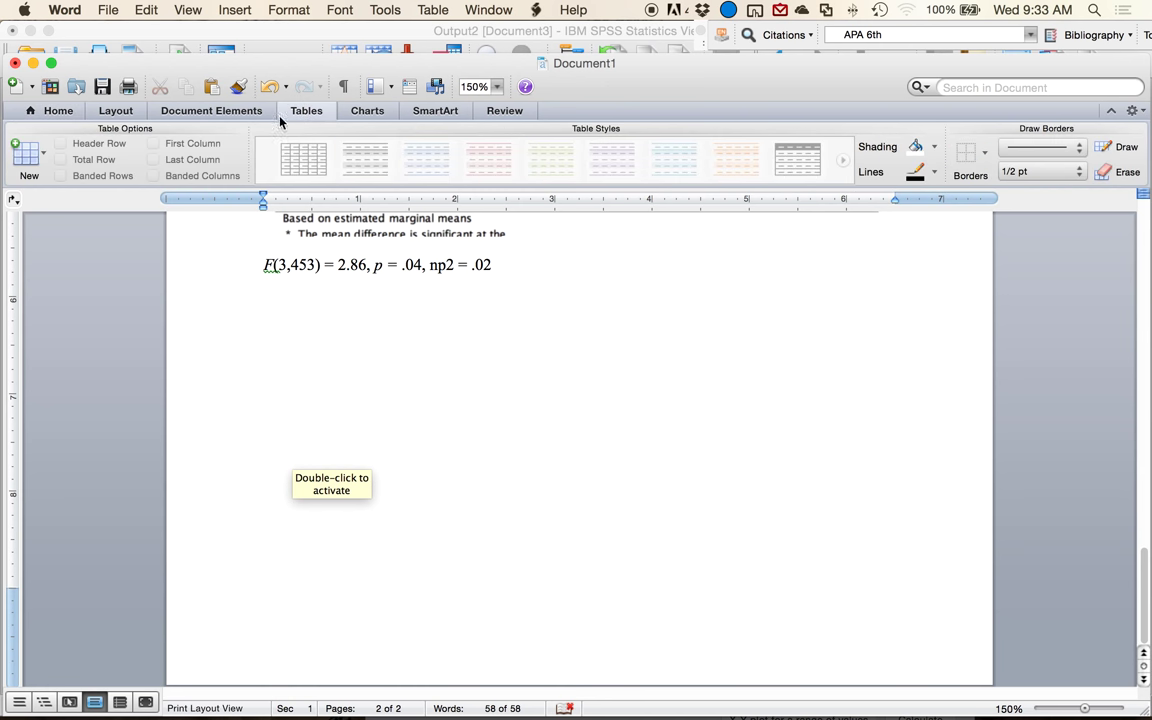
{"action": "left_click", "coordinate": [44, 167]}
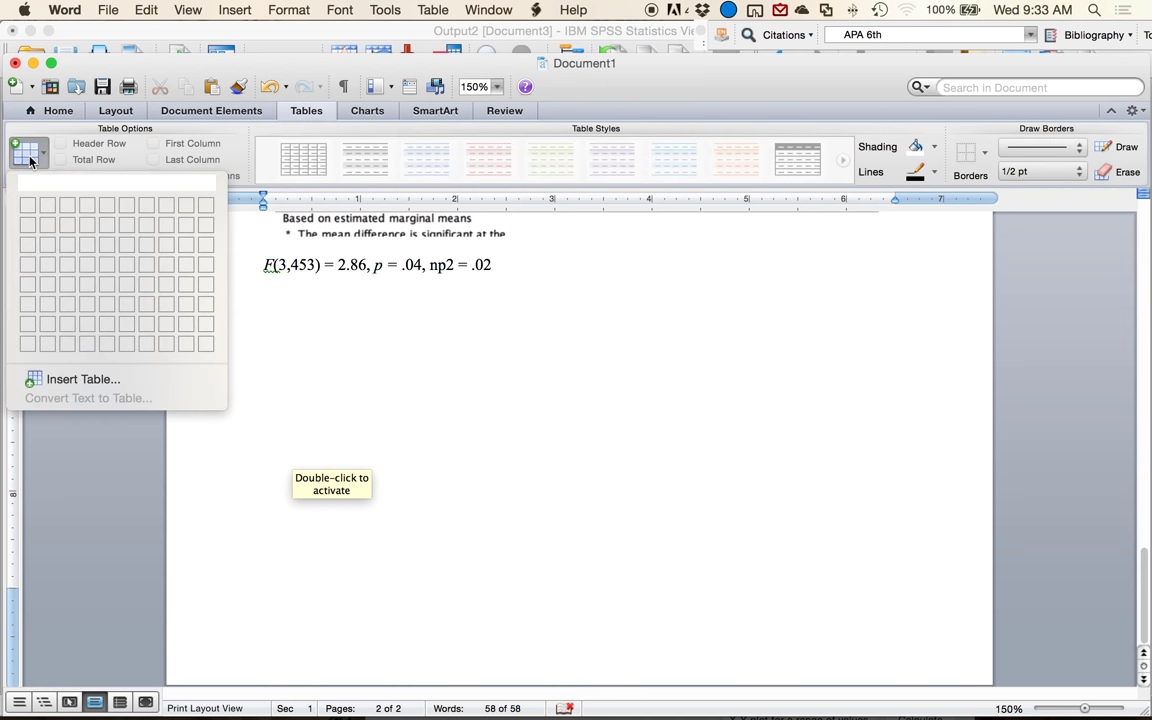
{"action": "left_click", "coordinate": [82, 233]}
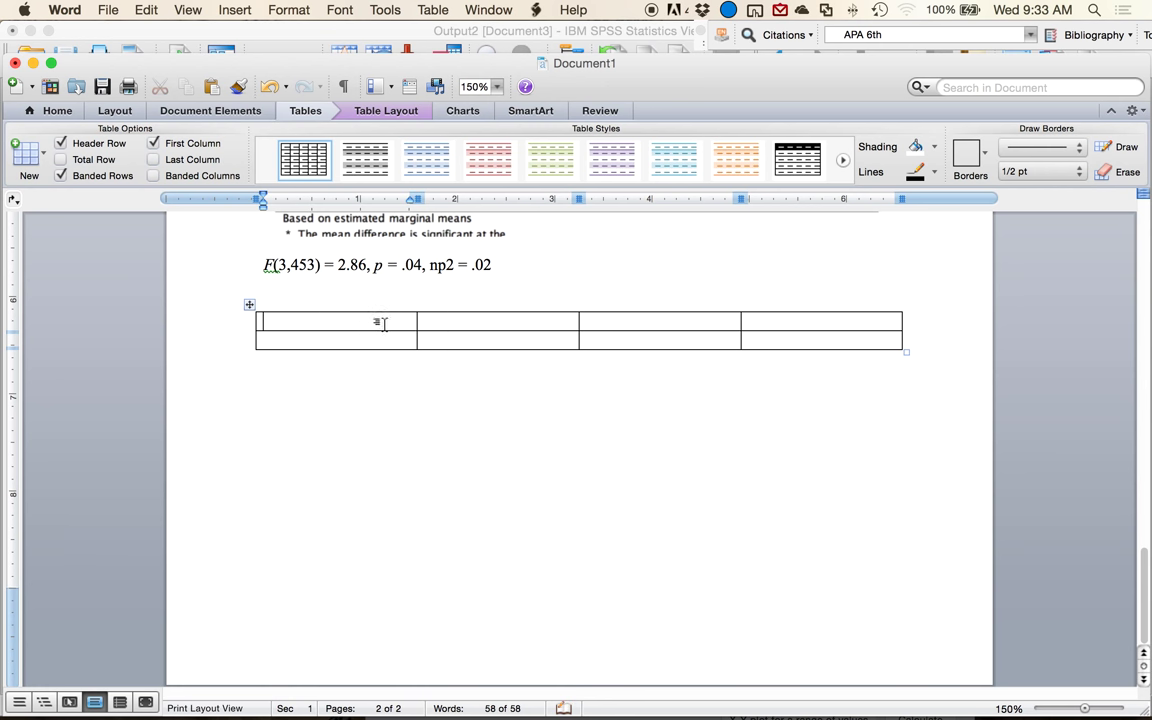
Fill the table's first row with the numbers 1, 2, 3 and 4, one per cell
{"action": "type", "text": "1"}
{"action": "key", "text": "Tab"}
{"action": "type", "text": "2"}
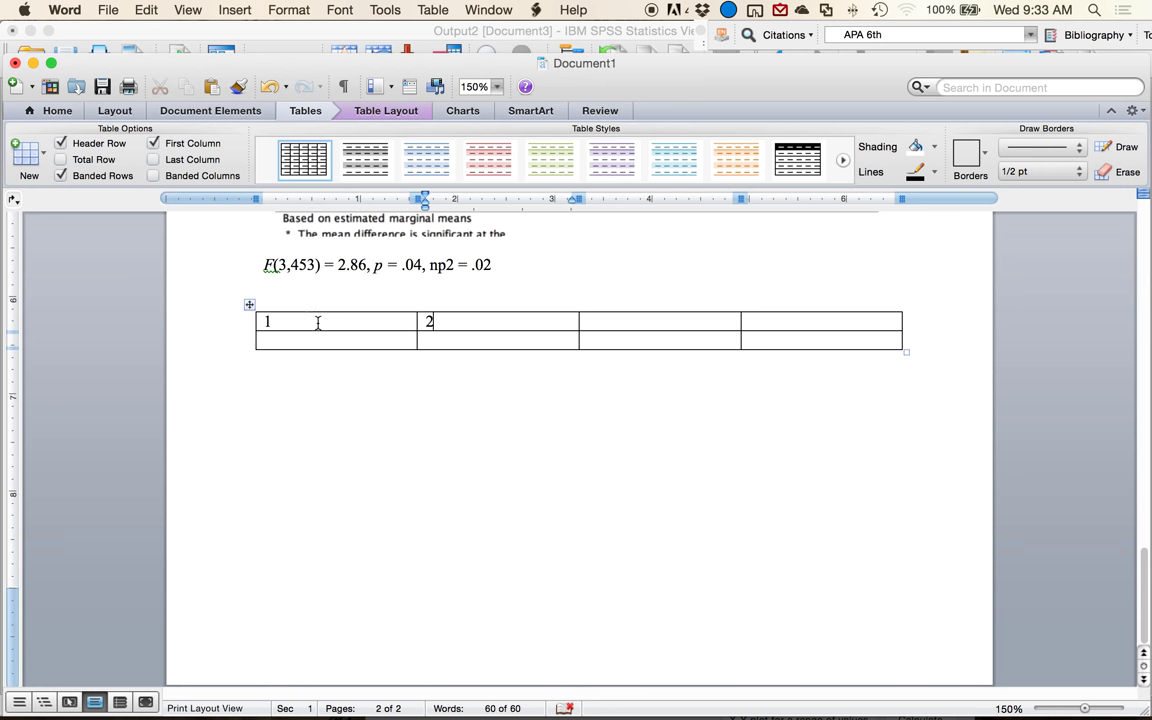
{"action": "left_click", "coordinate": [617, 319]}
{"action": "type", "text": "3"}
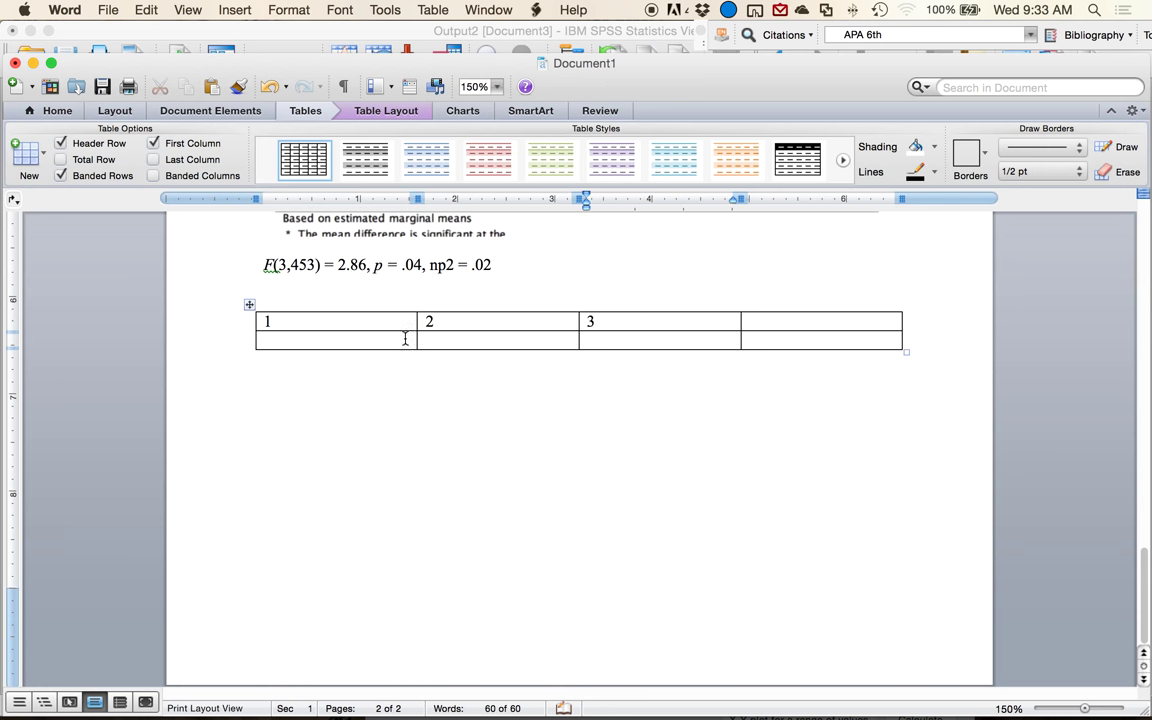
{"action": "left_click", "coordinate": [347, 326]}
{"action": "left_click", "coordinate": [775, 319]}
{"action": "type", "text": "4"}
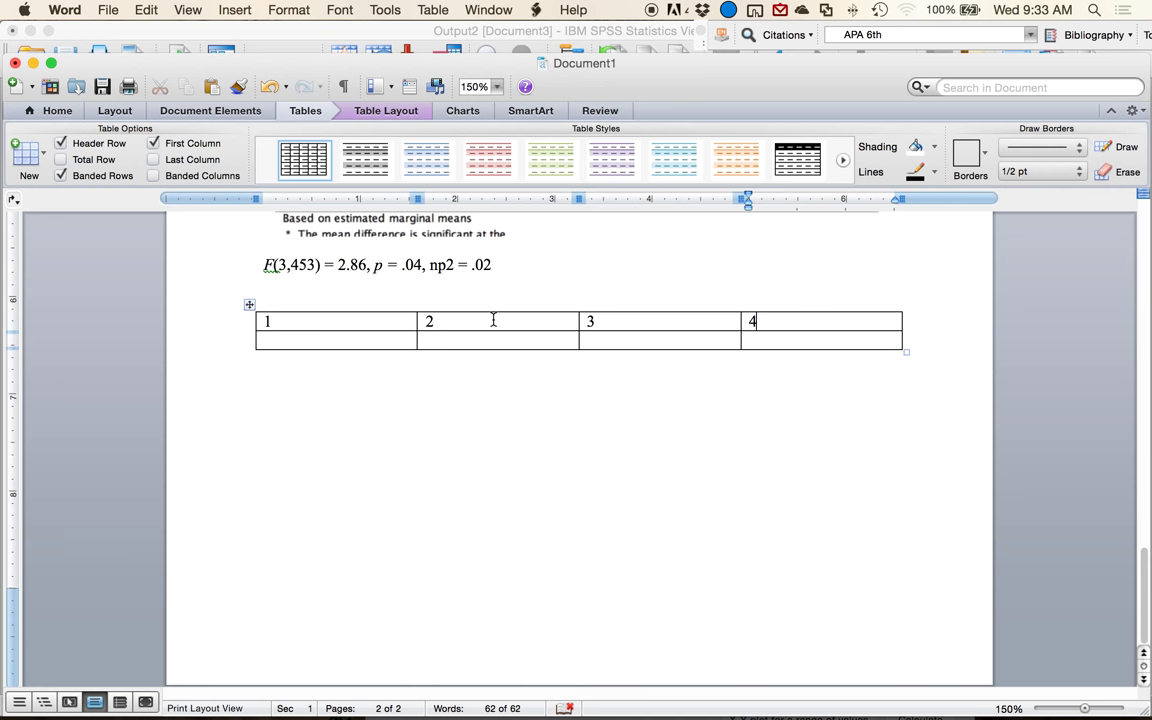
{"action": "left_click", "coordinate": [494, 319]}
{"action": "left_click", "coordinate": [591, 320]}
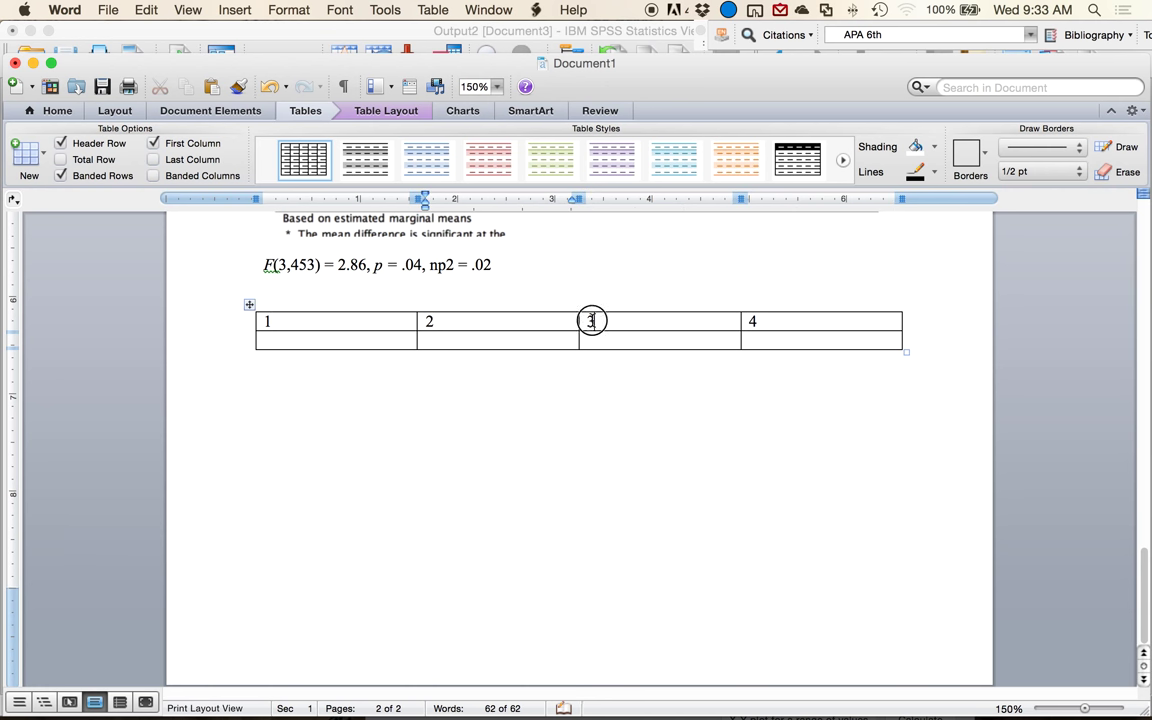
{"action": "left_click", "coordinate": [489, 327]}
{"action": "left_click", "coordinate": [812, 305]}
{"action": "left_click", "coordinate": [797, 321]}
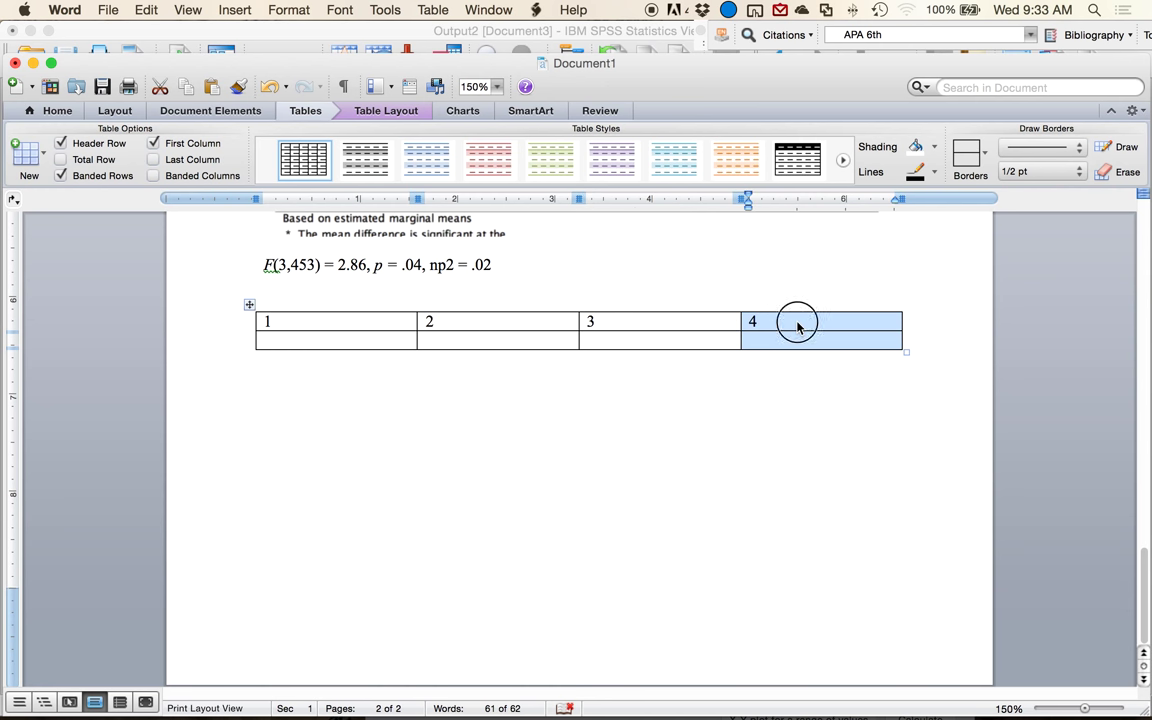
{"action": "left_click", "coordinate": [725, 327]}
{"action": "left_click", "coordinate": [752, 322]}
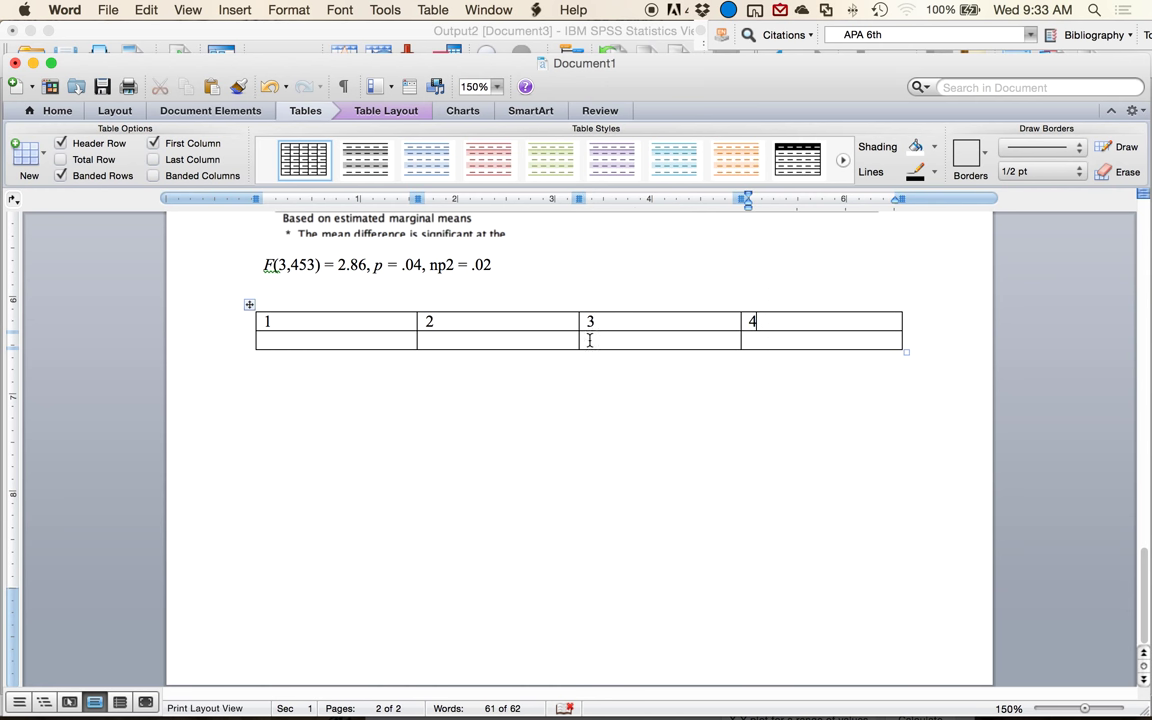
Fill the table's second row with the numbers 1, 2, 3 and 4, one per cell
{"action": "left_click", "coordinate": [368, 345]}
{"action": "type", "text": "1"}
{"action": "key", "text": "Tab"}
{"action": "type", "text": "2"}
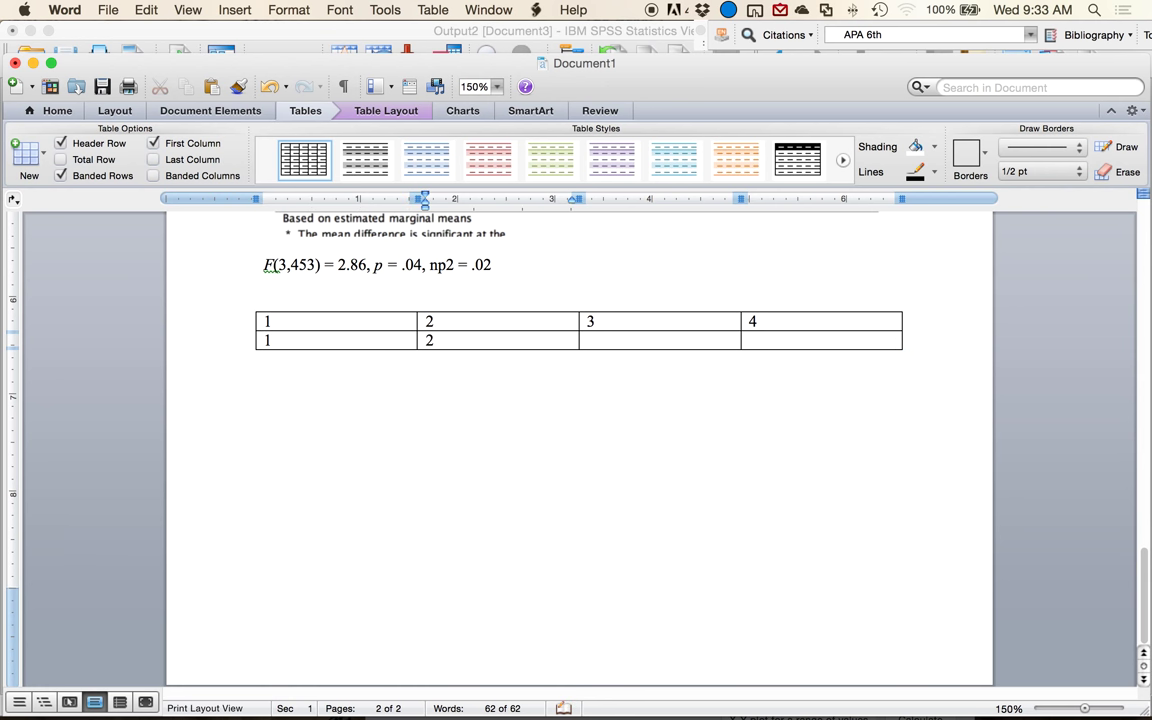
{"action": "key", "text": "Tab"}
{"action": "type", "text": "3"}
{"action": "key", "text": "Tab"}
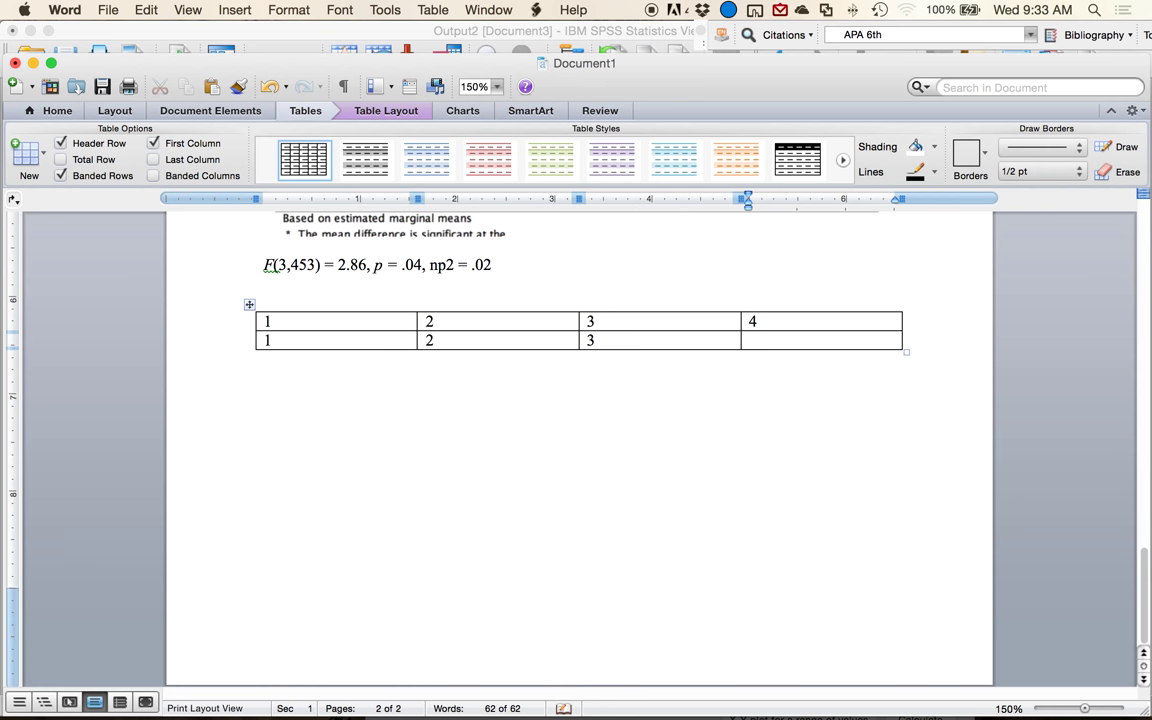
{"action": "type", "text": "4"}
{"action": "left_click", "coordinate": [336, 340]}
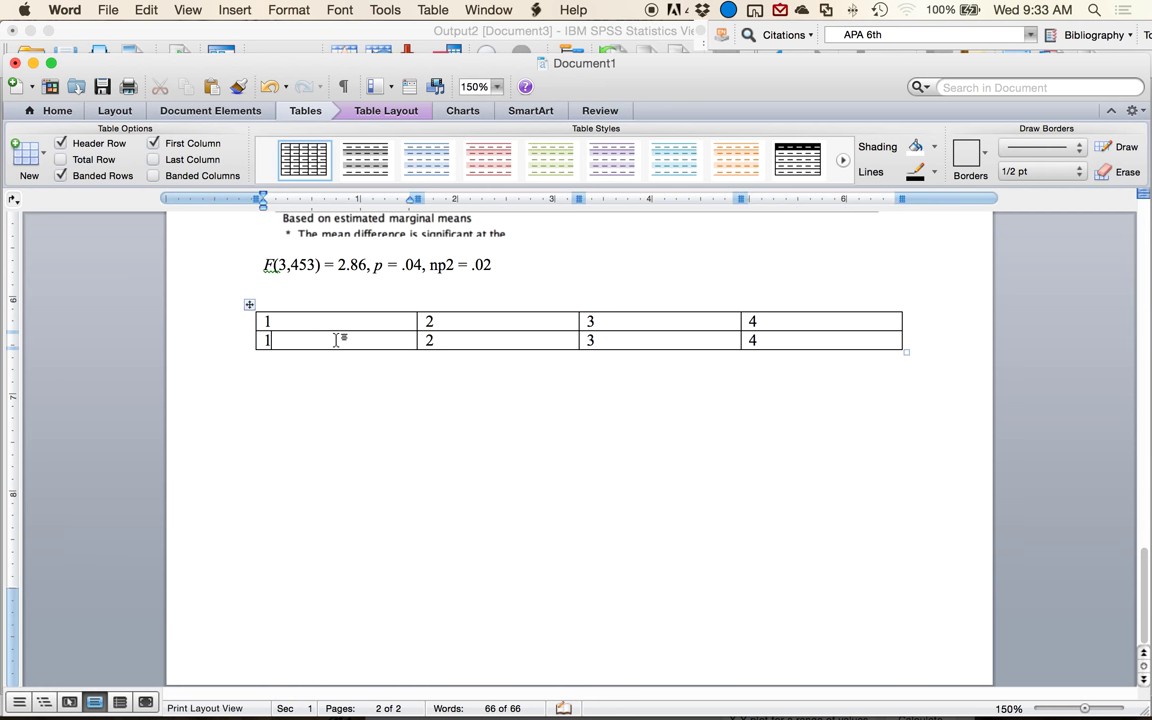
{"action": "left_click", "coordinate": [478, 326]}
{"action": "left_click", "coordinate": [486, 344]}
{"action": "left_click", "coordinate": [599, 321]}
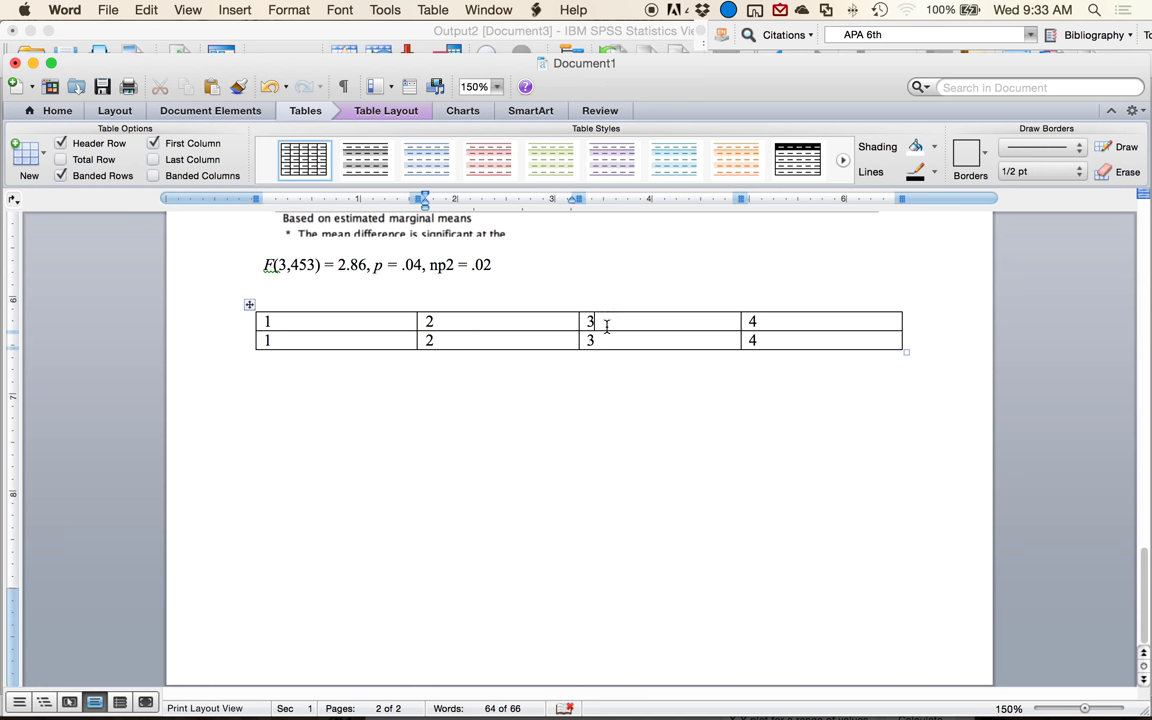
{"action": "left_click", "coordinate": [605, 343]}
{"action": "left_click", "coordinate": [772, 322]}
{"action": "left_click", "coordinate": [774, 347]}
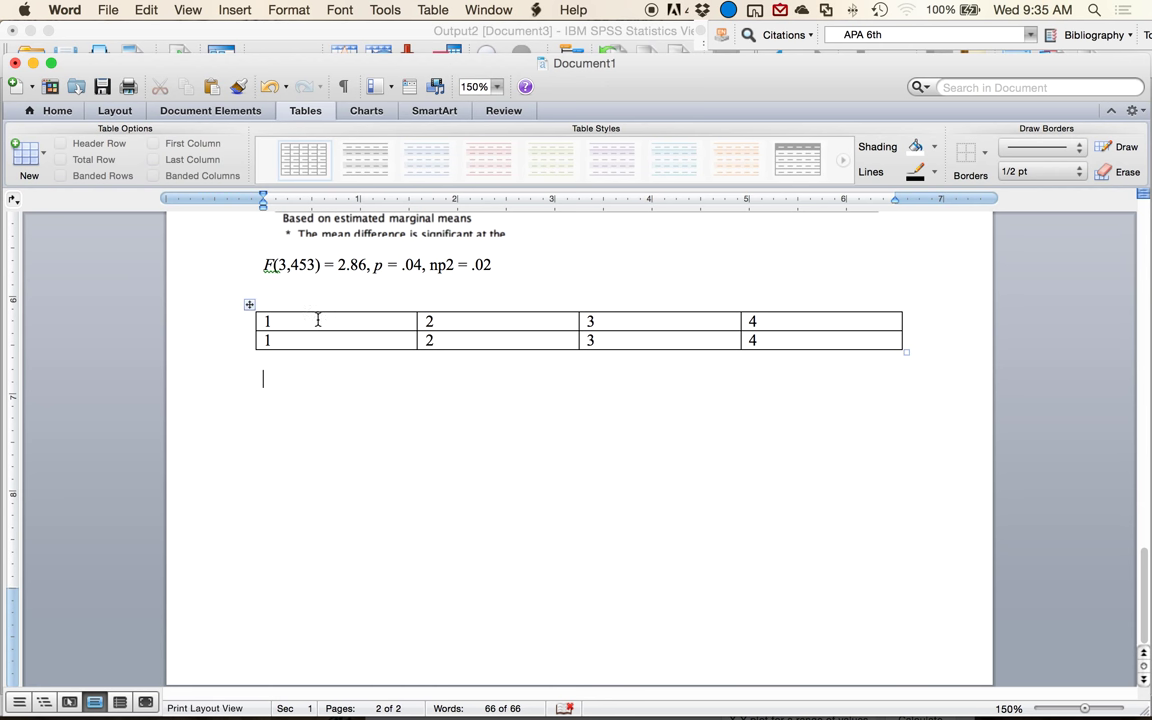
Insert a one-row table with six columns below the first table and head its first two columns Mean 1 and Mean 2
{"action": "left_click", "coordinate": [27, 168]}
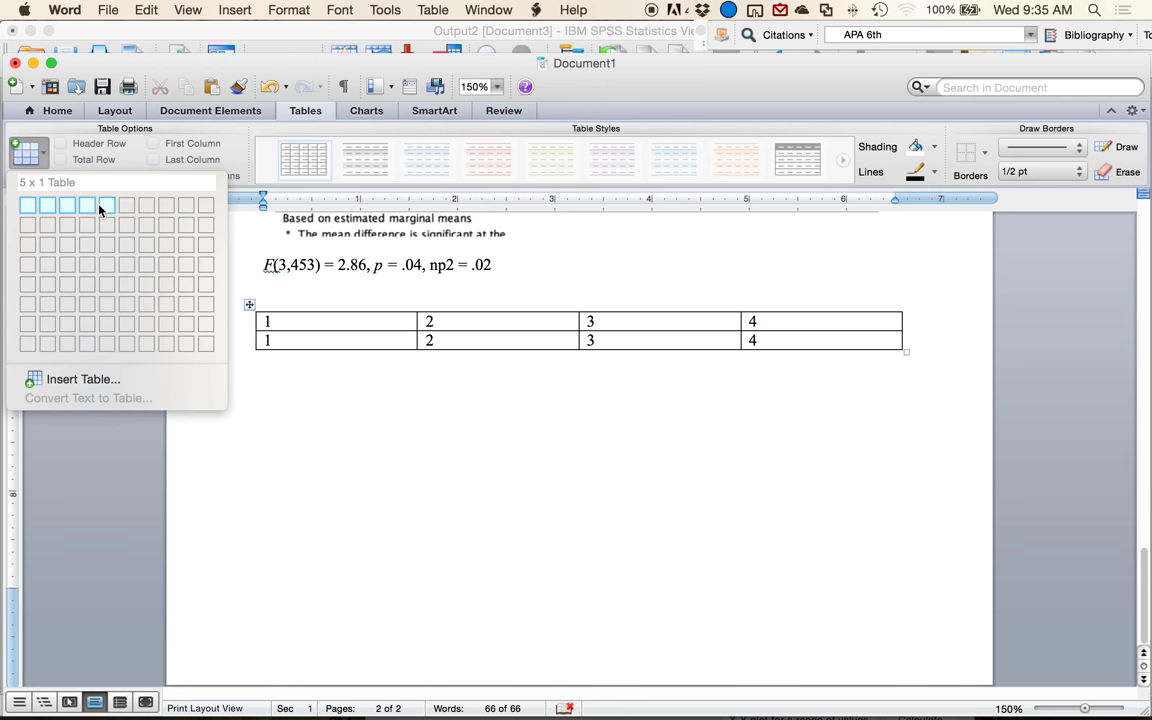
{"action": "left_click", "coordinate": [126, 205]}
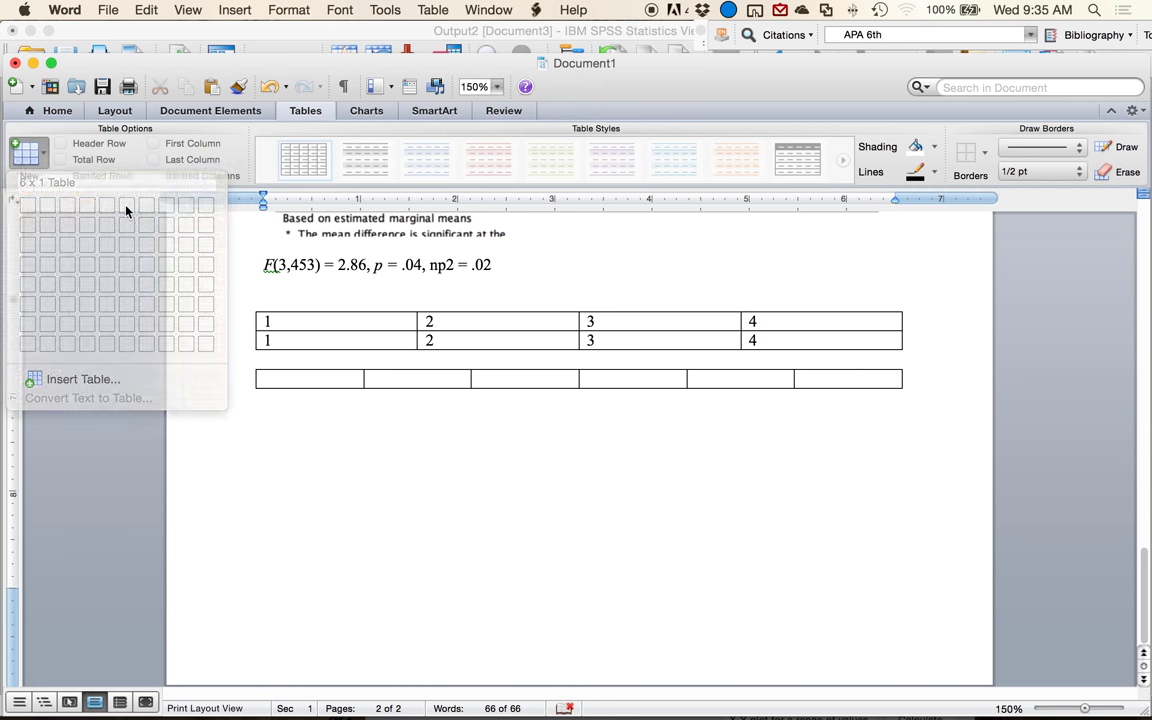
{"action": "type", "text": "Mean 1"}
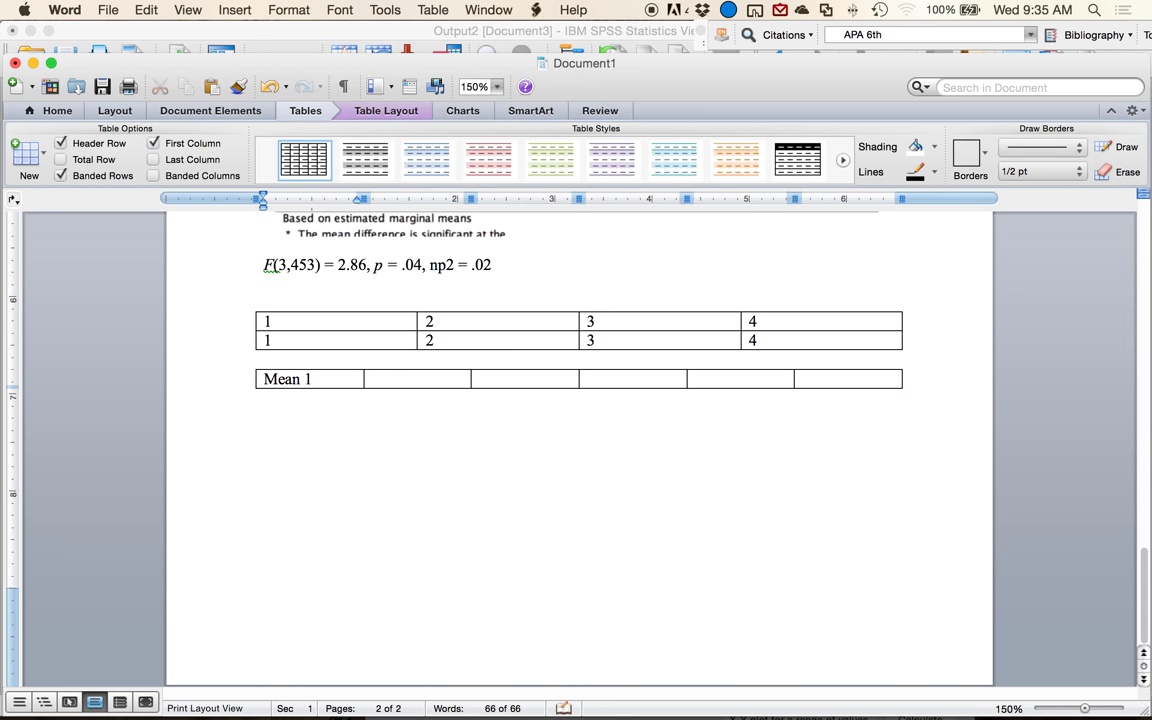
{"action": "key", "text": "Tab"}
{"action": "type", "text": "Mean 1"}
{"action": "key", "text": "BackSpace"}
{"action": "type", "text": "2"}
Head the third, fourth and fifth columns of the new table "F, p", "Eta" and "explain"
{"action": "key", "text": "Tab"}
{"action": "type", "text": "F, r"}
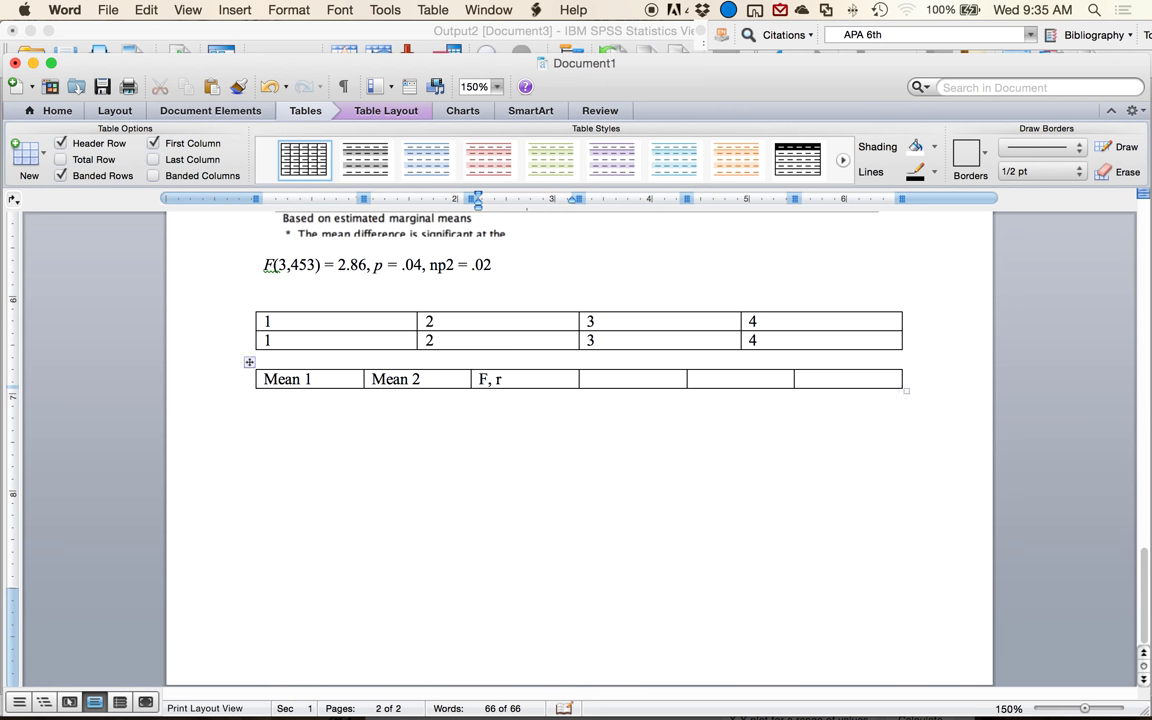
{"action": "key", "text": "BackSpace"}
{"action": "type", "text": "p"}
{"action": "key", "text": "Tab"}
{"action": "type", "text": "d"}
{"action": "key", "text": "BackSpace"}
{"action": "type", "text": "Eta"}
{"action": "key", "text": "Tab"}
{"action": "type", "text": "eq"}
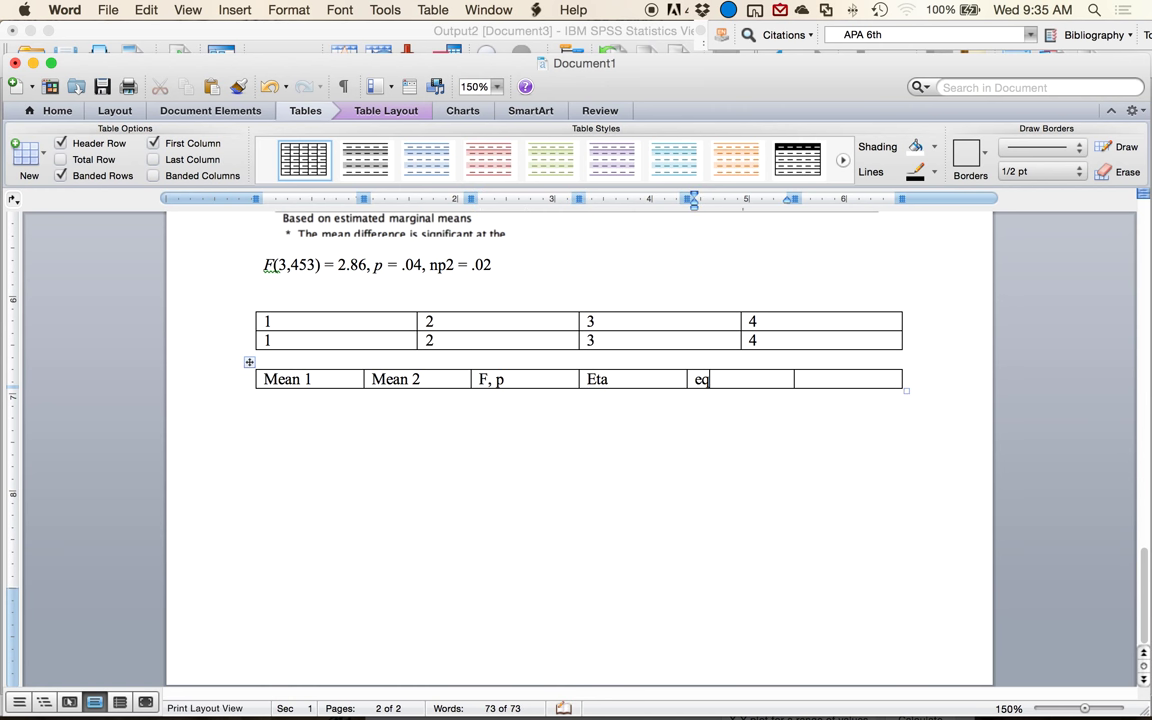
{"action": "key", "text": "BackSpace"}
{"action": "type", "text": "xplain"}
Delete the empty sixth column and use AutoFit to stretch the remaining five columns across the page width
{"action": "left_click", "coordinate": [838, 378]}
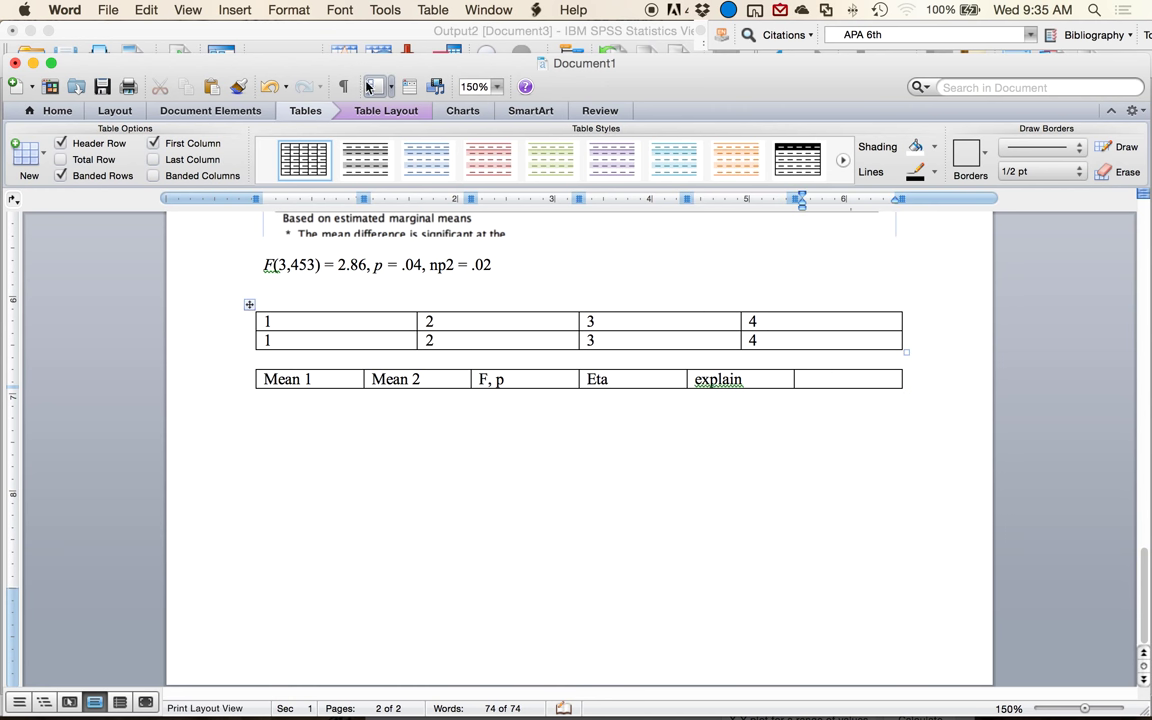
{"action": "left_click", "coordinate": [383, 110]}
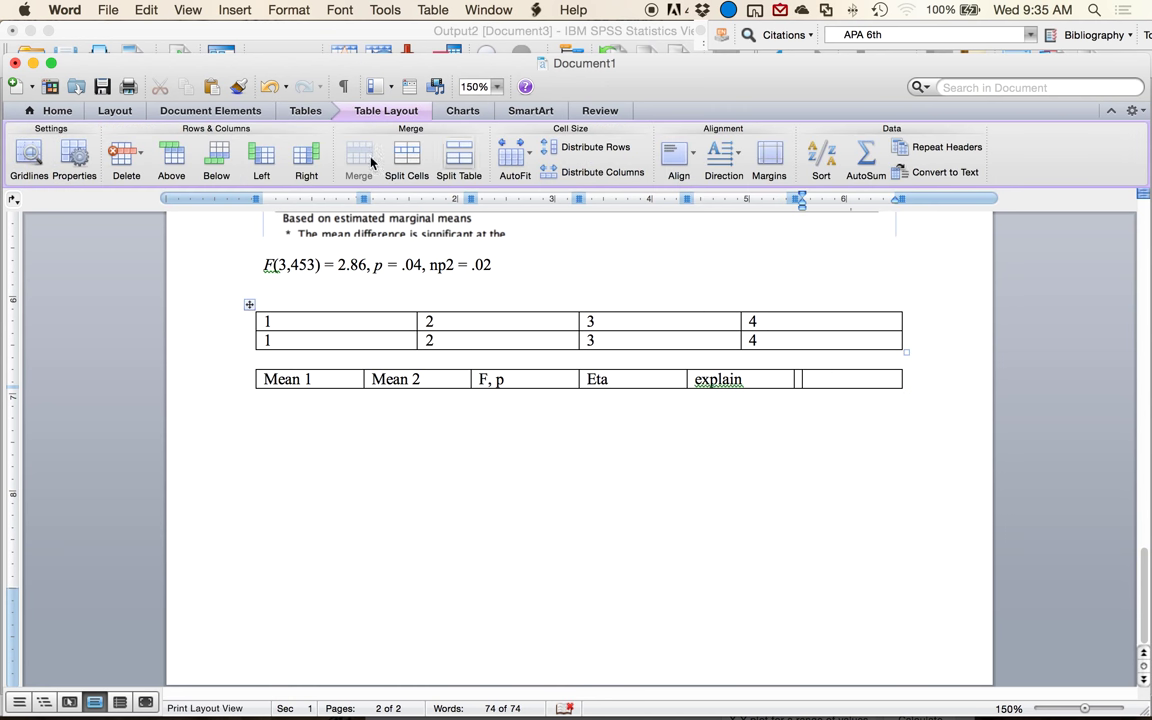
{"action": "left_click", "coordinate": [126, 152]}
{"action": "left_click", "coordinate": [98, 185]}
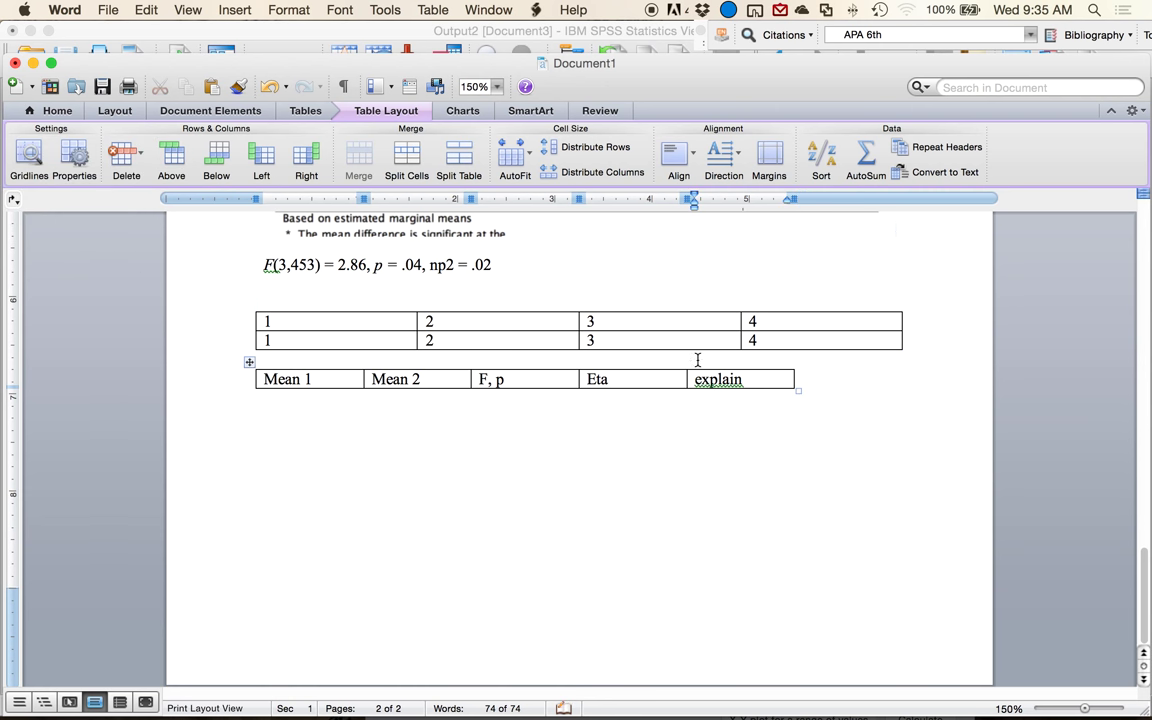
{"action": "left_click", "coordinate": [515, 152]}
{"action": "left_click", "coordinate": [548, 221]}
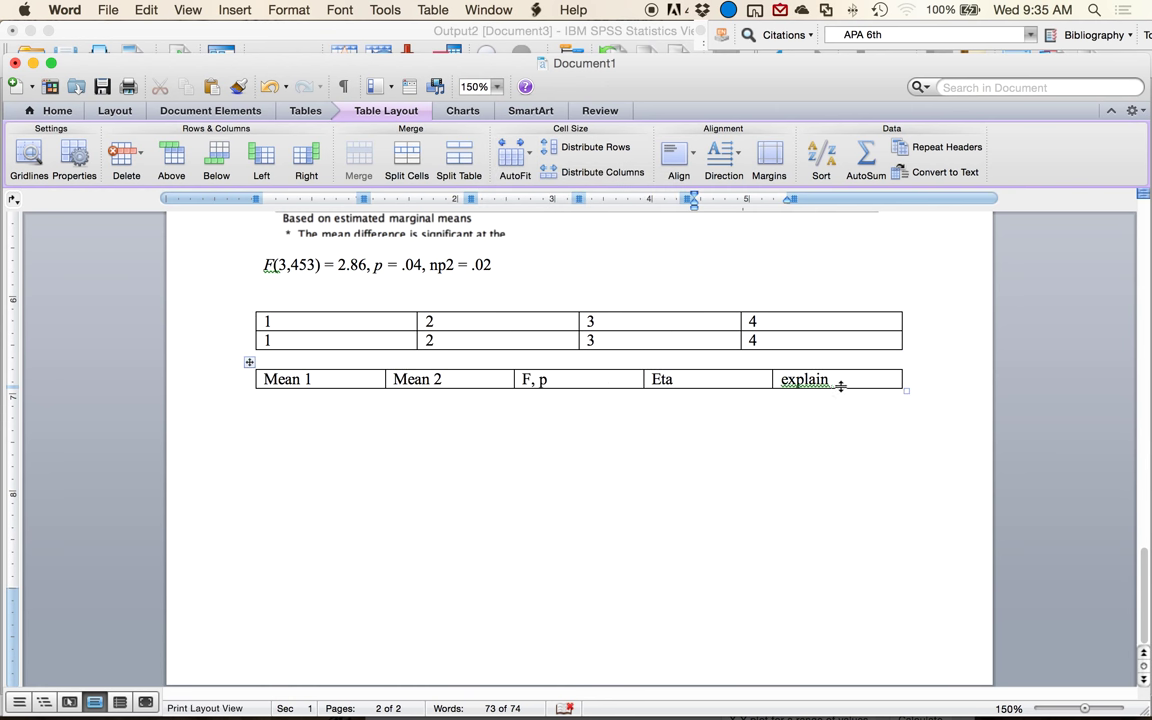
Add a row to the comparison table and enter "None" and "Employ" on two lines under Mean 1
{"action": "left_click", "coordinate": [838, 383]}
{"action": "key", "text": "Tab"}
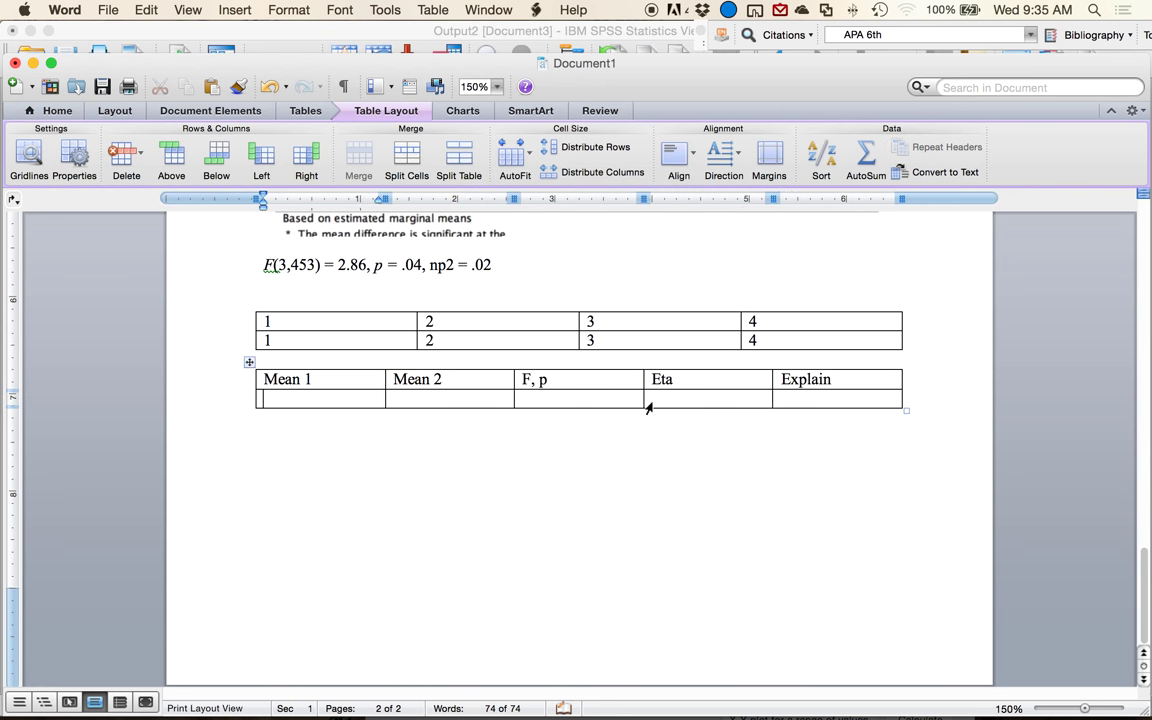
{"action": "scroll", "coordinate": [414, 435], "scroll_direction": "up", "scroll_amount": 5}
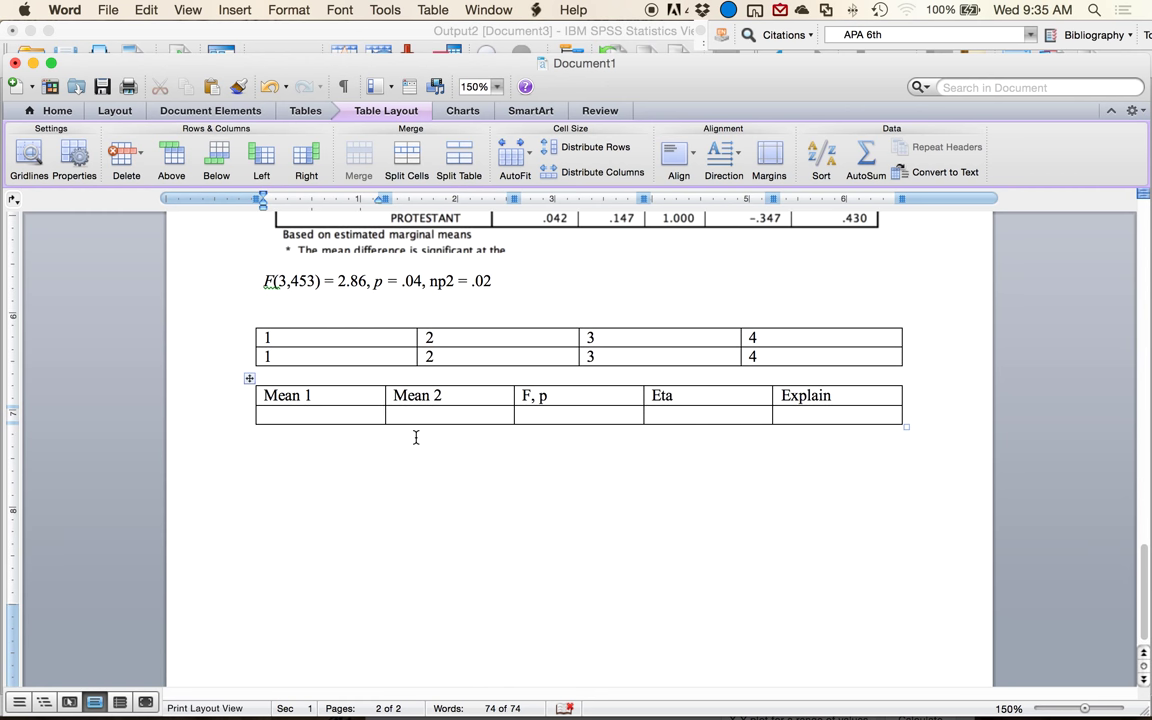
{"action": "scroll", "coordinate": [416, 435], "scroll_direction": "down", "scroll_amount": 5}
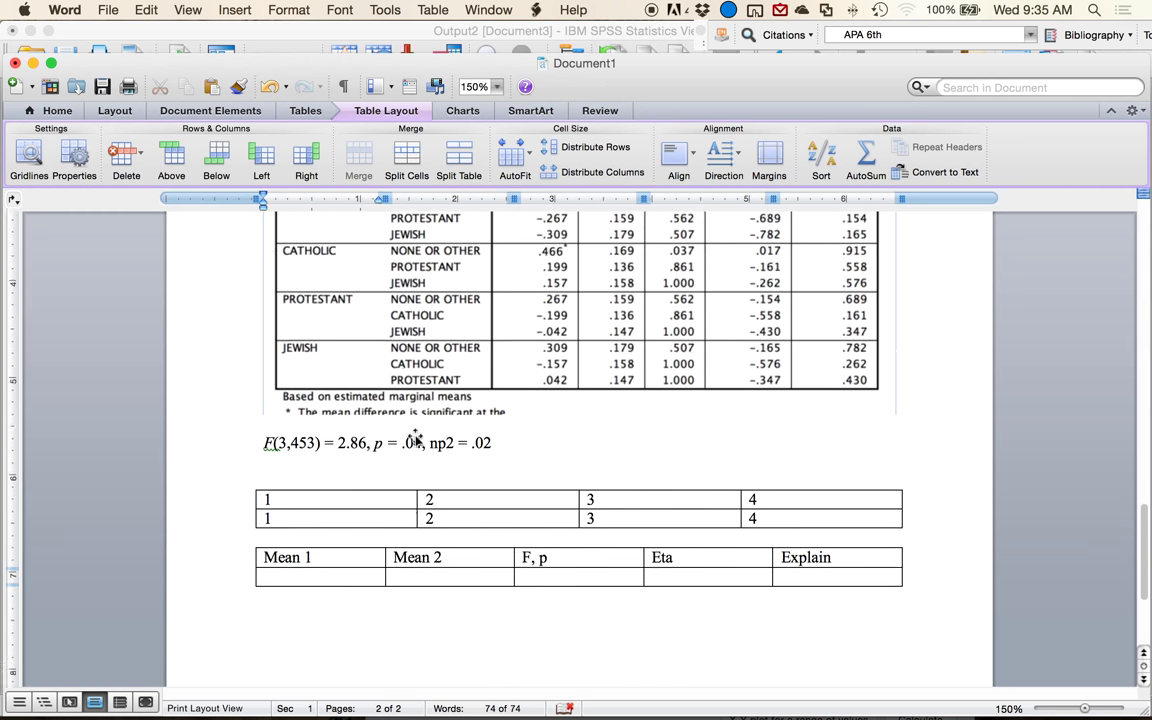
{"action": "type", "text": "None"}
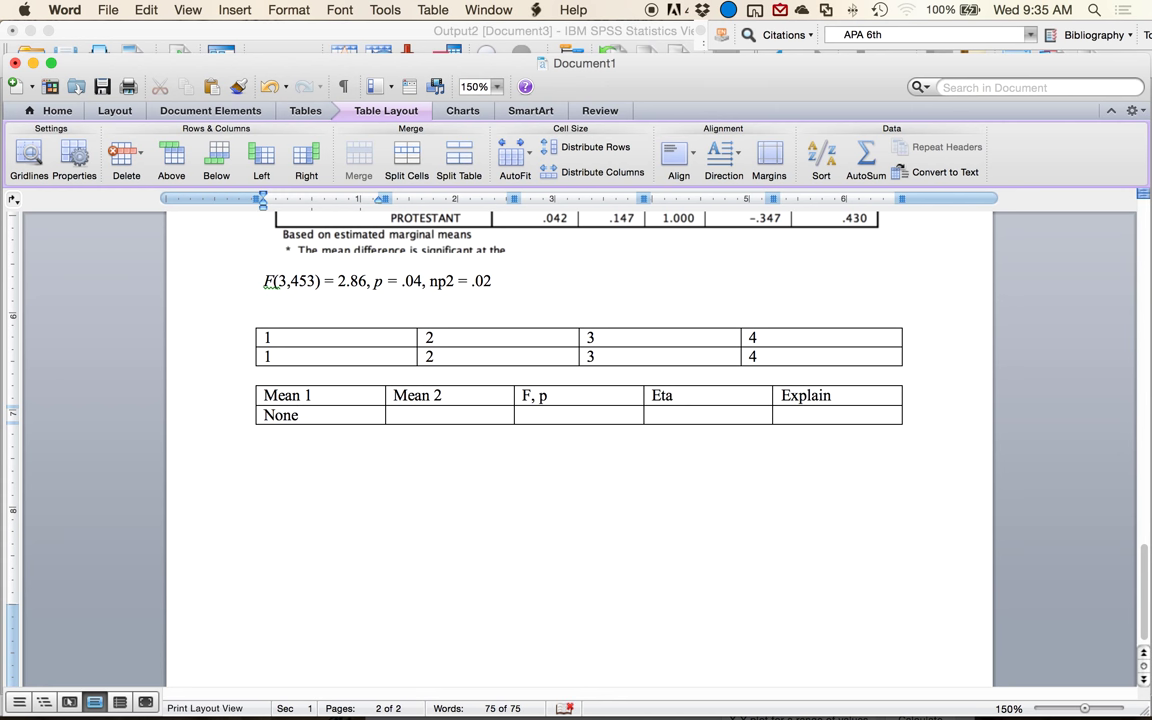
{"action": "key", "text": "Return"}
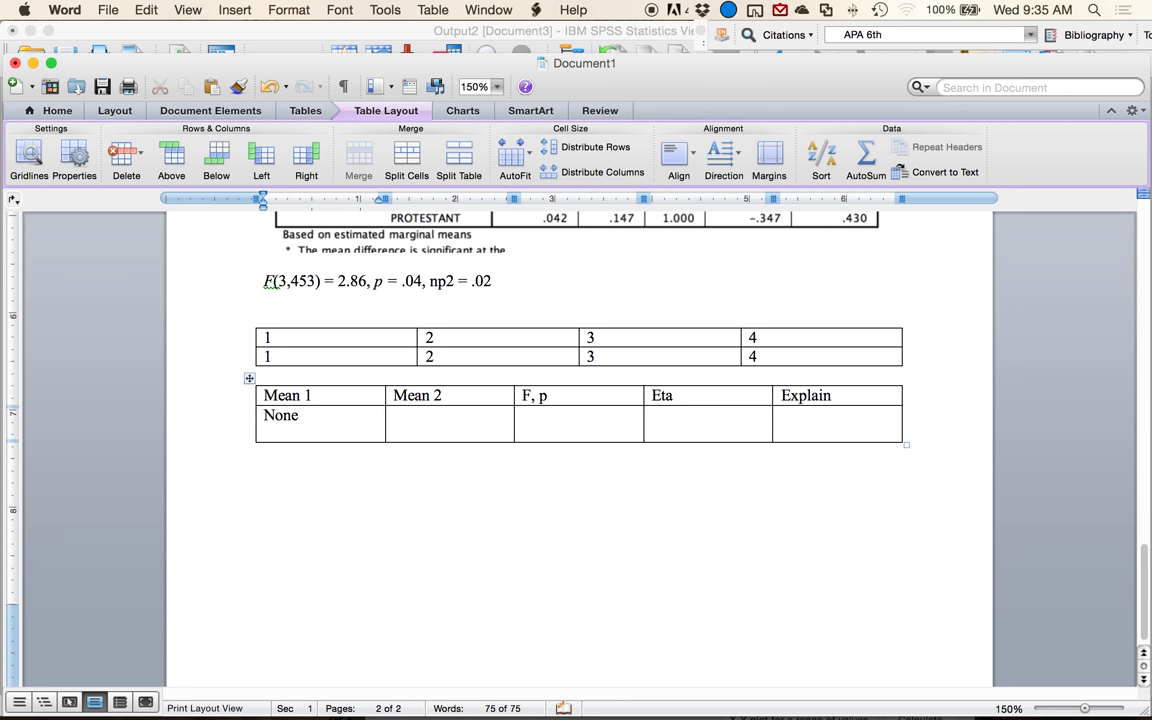
{"action": "type", "text": "Employ"}
Enter "None" and "unemploy" on two lines under Mean 2 in the same row
{"action": "key", "text": "Tab"}
{"action": "type", "text": "Non"}
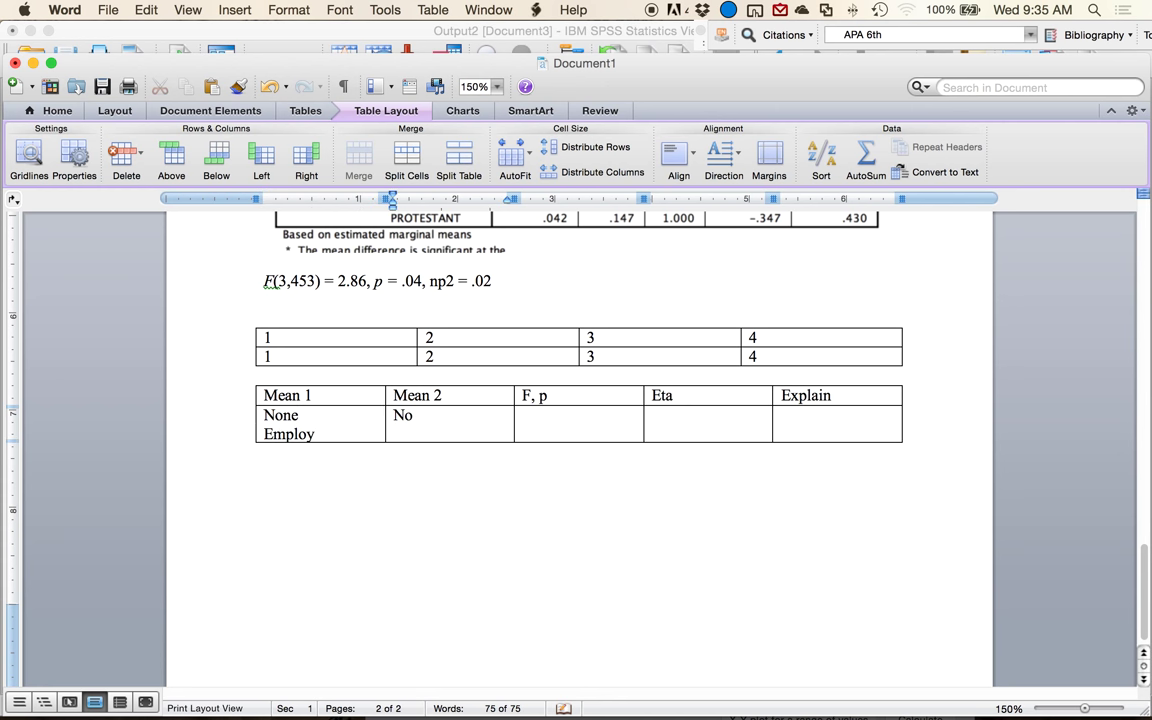
{"action": "key", "text": "Return"}
{"action": "key", "text": "BackSpace"}
{"action": "type", "text": "e"}
{"action": "key", "text": "Return"}
{"action": "type", "text": "unempl"}
{"action": "key", "text": "BackSpace"}
{"action": "key", "text": "BackSpace"}
{"action": "type", "text": "emply"}
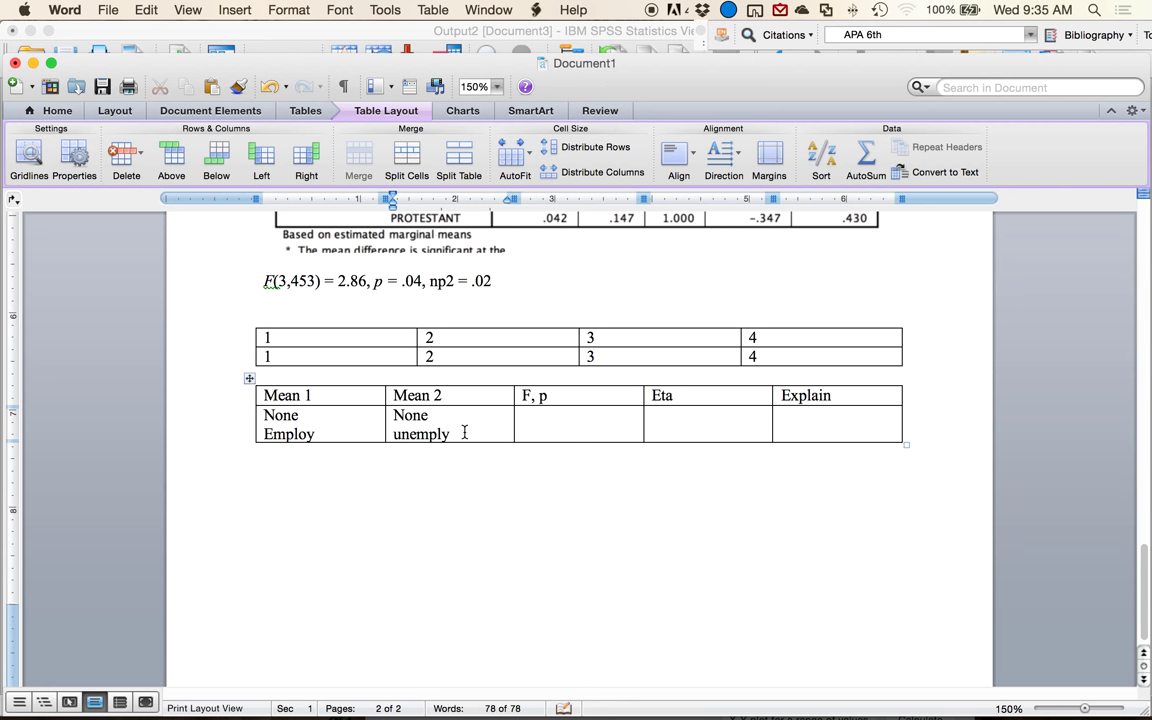
{"action": "key", "text": "BackSpace"}
{"action": "key", "text": "BackSpace"}
{"action": "type", "text": "loy"}
Add another table row and enter "Catholic" and "Employ" on two lines under Mean 1
{"action": "left_click", "coordinate": [836, 413]}
{"action": "key", "text": "Tab"}
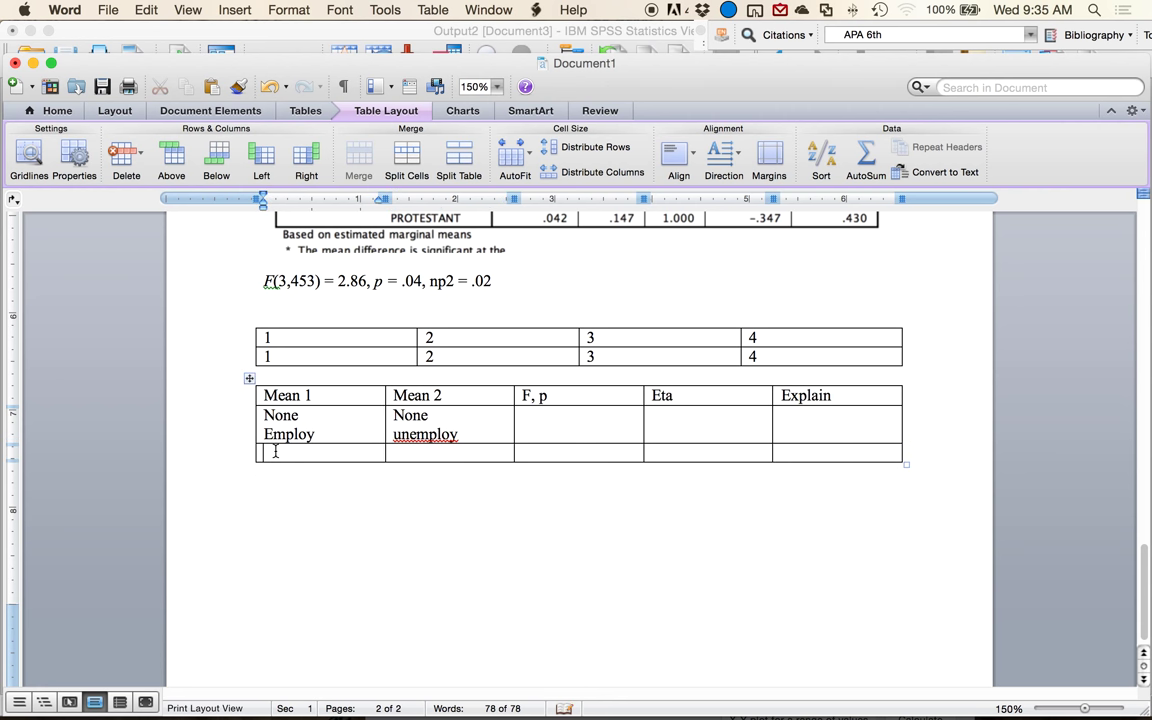
{"action": "type", "text": "Catholic"}
{"action": "key", "text": "Return"}
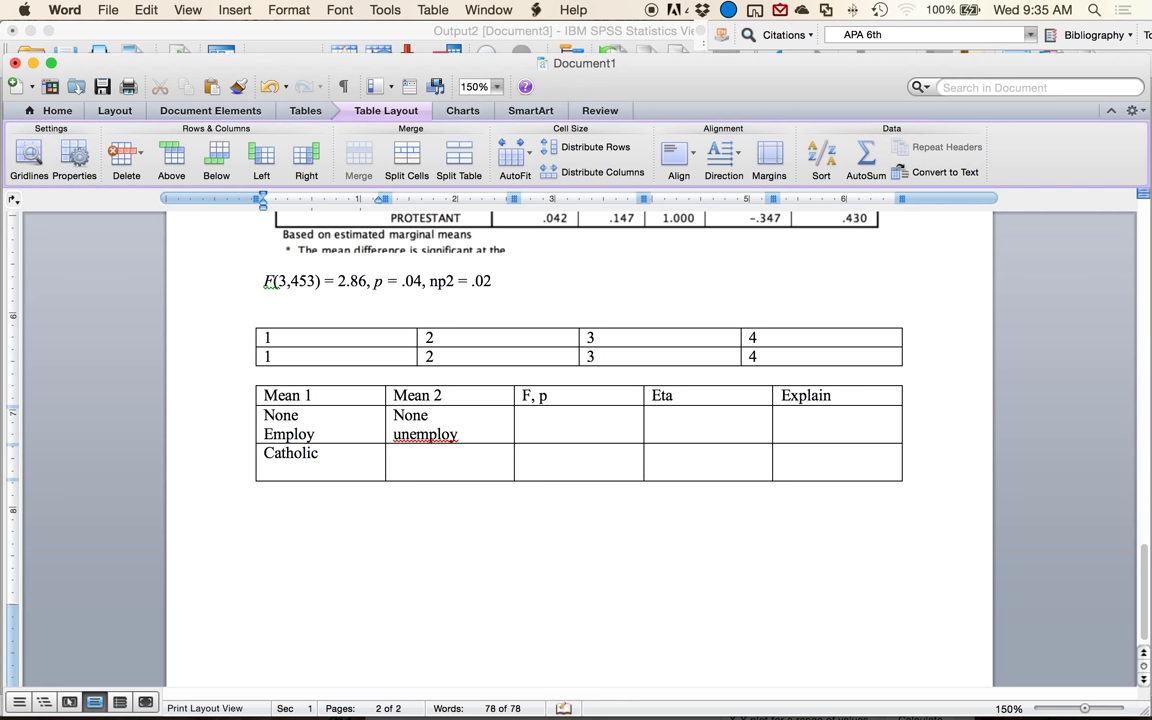
{"action": "type", "text": "Employ"}
Enter "Catholic" and "Unemploy" on two lines under Mean 2 in the Catholic row
{"action": "key", "text": "Tab"}
{"action": "type", "text": "c"}
{"action": "key", "text": "BackSpace"}
{"action": "type", "text": "C"}
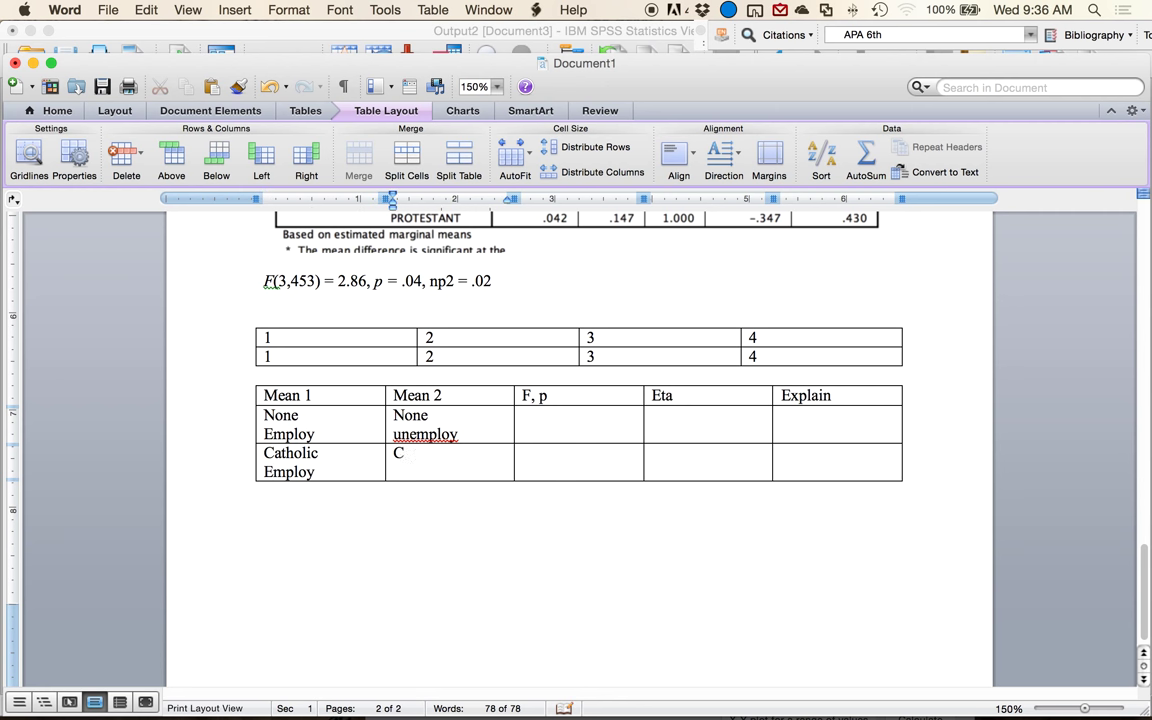
{"action": "type", "text": "atholic"}
{"action": "key", "text": "Return"}
{"action": "type", "text": "Unemploy"}
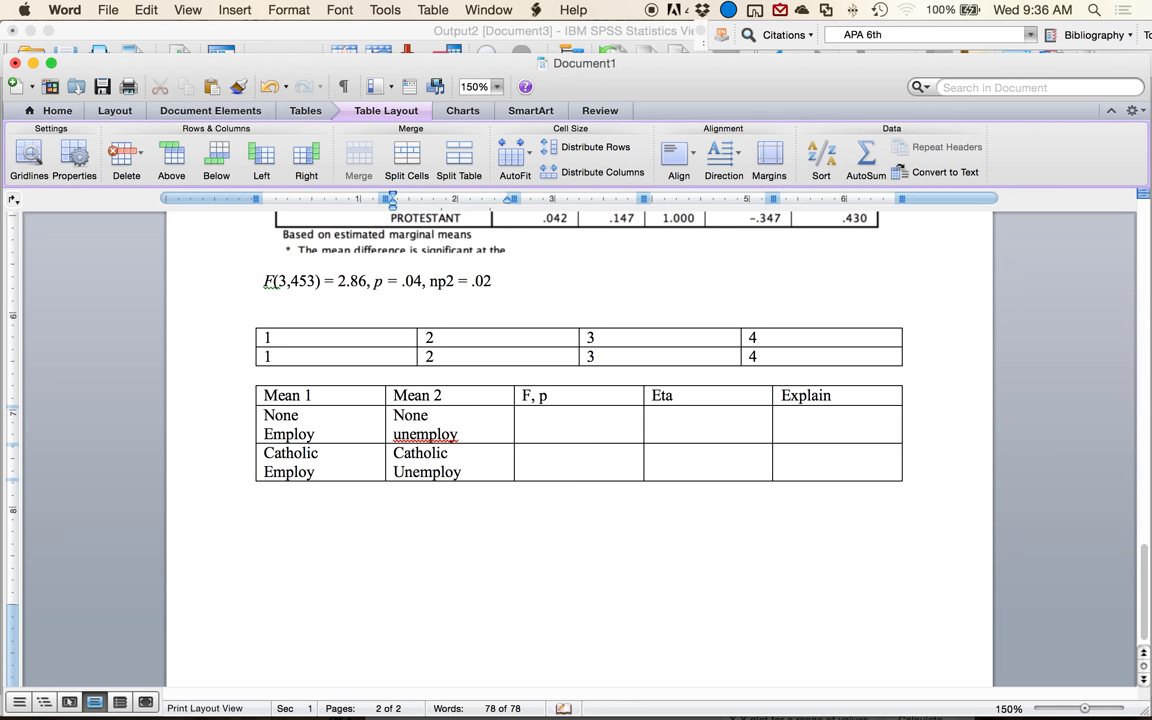
Add a row below the Catholic one with "Protestant" and "Employ" on two lines under Mean 1
{"action": "key", "text": "Tab"}
{"action": "key", "text": "Tab"}
{"action": "key", "text": "Tab"}
{"action": "key", "text": "Tab"}
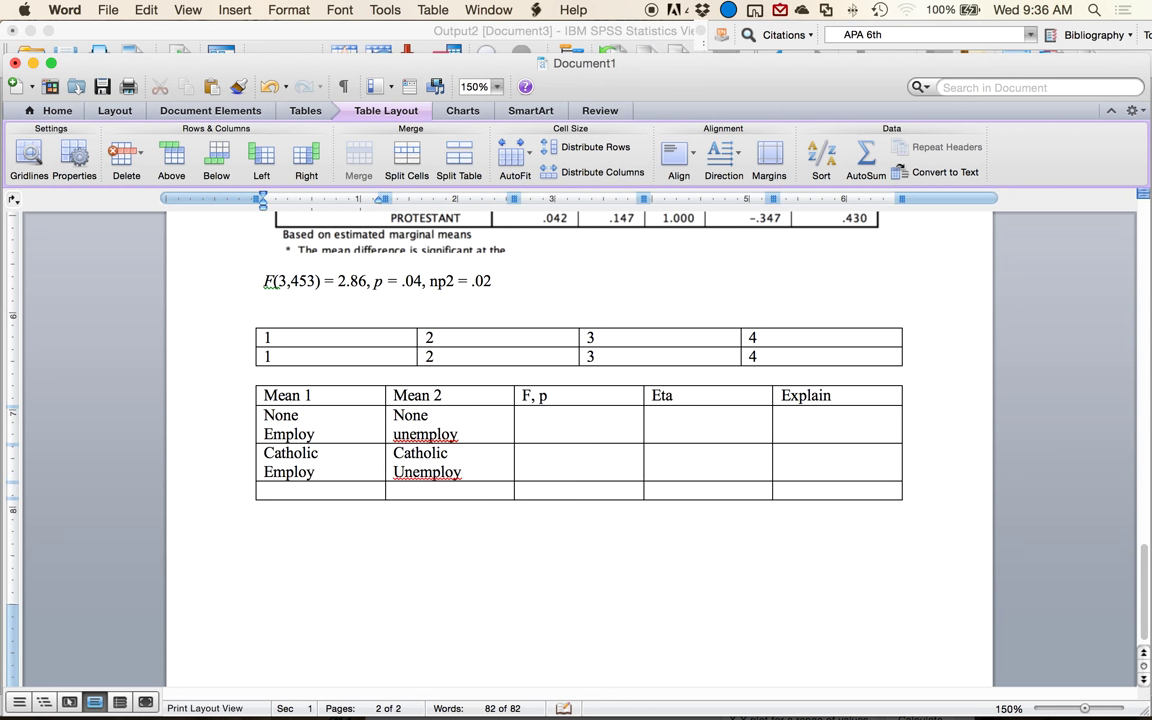
{"action": "type", "text": "Protestant"}
{"action": "key", "text": "Return"}
{"action": "type", "text": "Employ"}
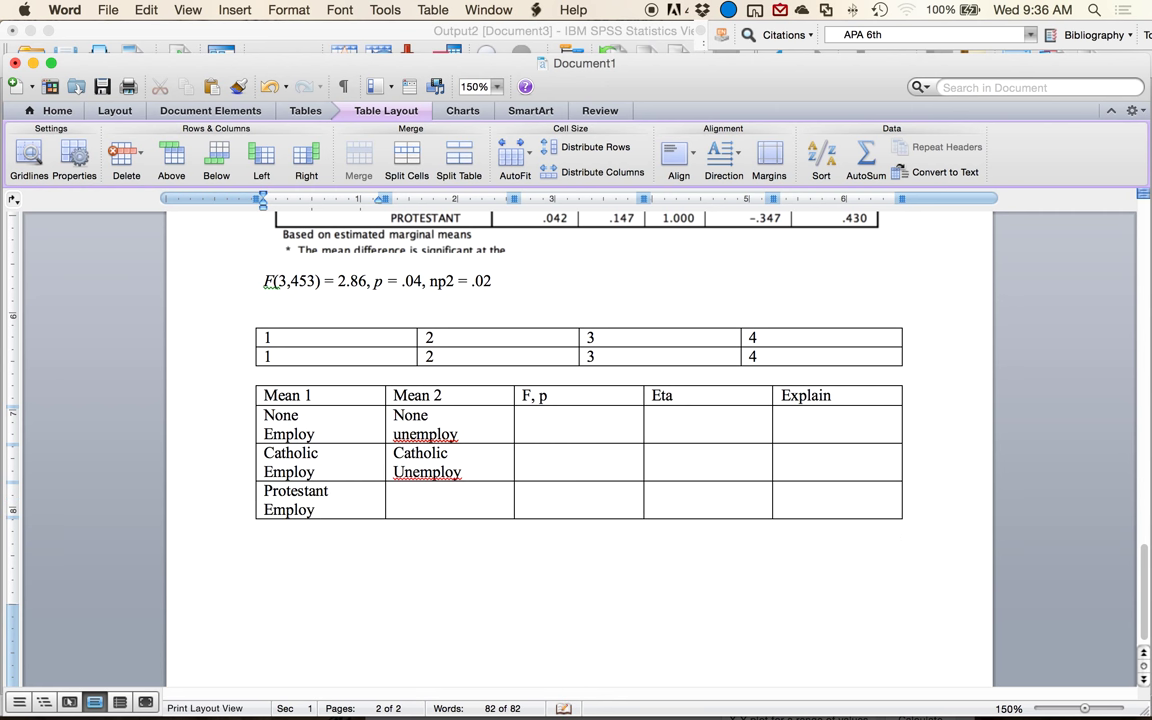
Enter "Protestant" and "Unemploy" on two lines under Mean 2 in the Protestant row
{"action": "key", "text": "Tab"}
{"action": "type", "text": "Prote"}
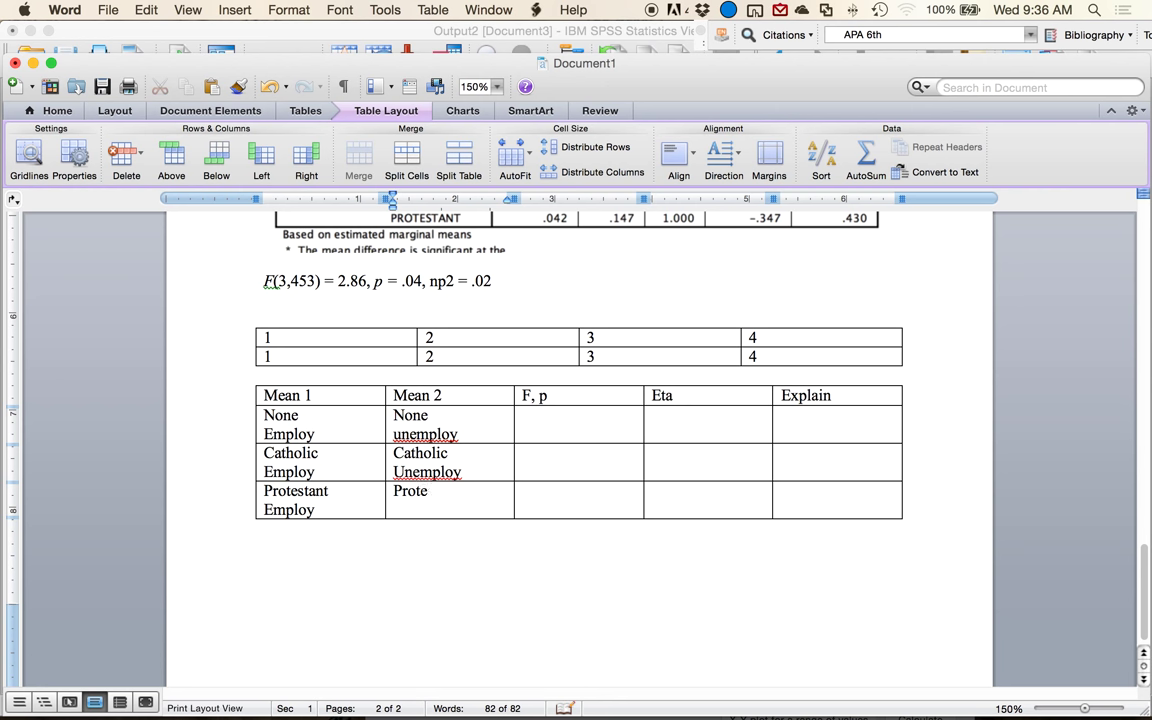
{"action": "type", "text": "stant"}
{"action": "key", "text": "Return"}
{"action": "type", "text": "Unemployed"}
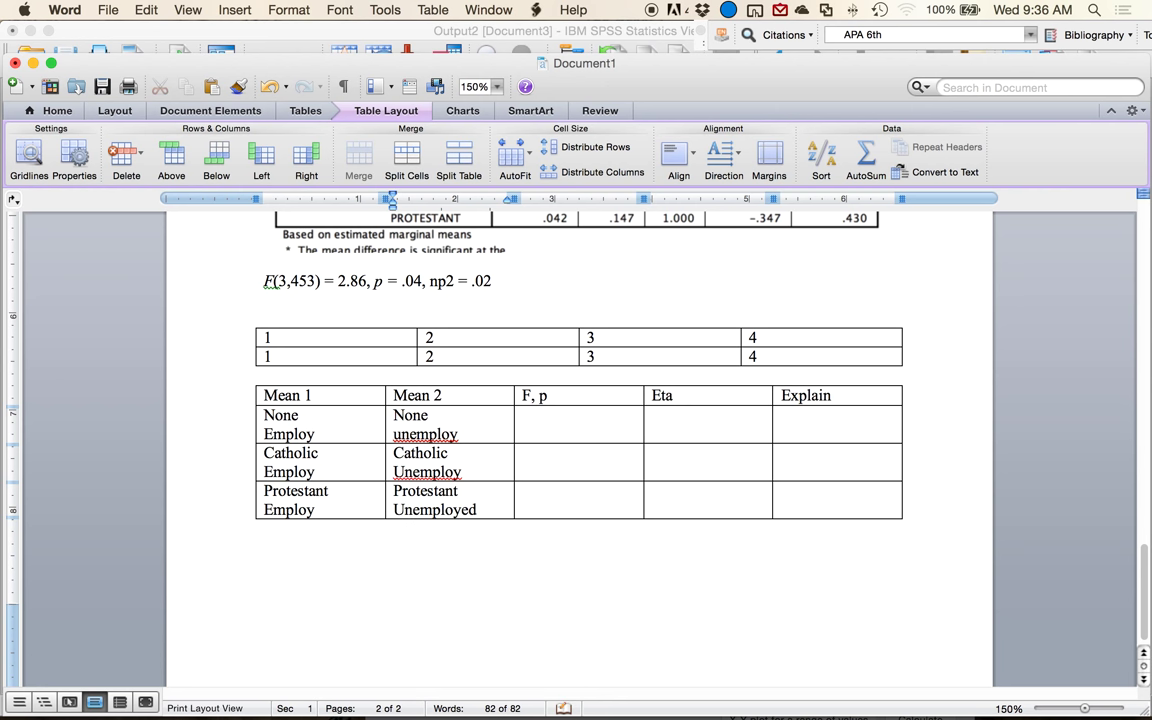
{"action": "key", "text": "BackSpace"}
{"action": "key", "text": "BackSpace"}
Add a row below the Protestant one with "Jewish" and "Employ" on two lines under Mean 1
{"action": "key", "text": "Tab"}
{"action": "key", "text": "Tab"}
{"action": "key", "text": "Tab"}
{"action": "key", "text": "Tab"}
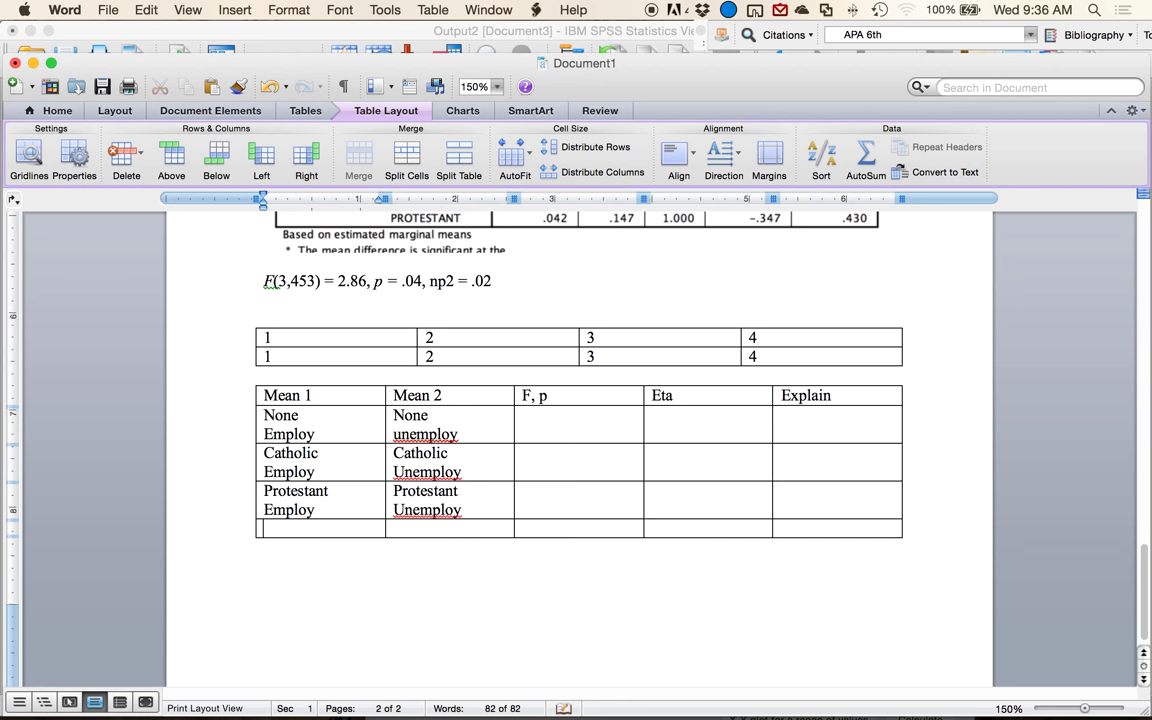
{"action": "type", "text": "Jewish"}
{"action": "key", "text": "Return"}
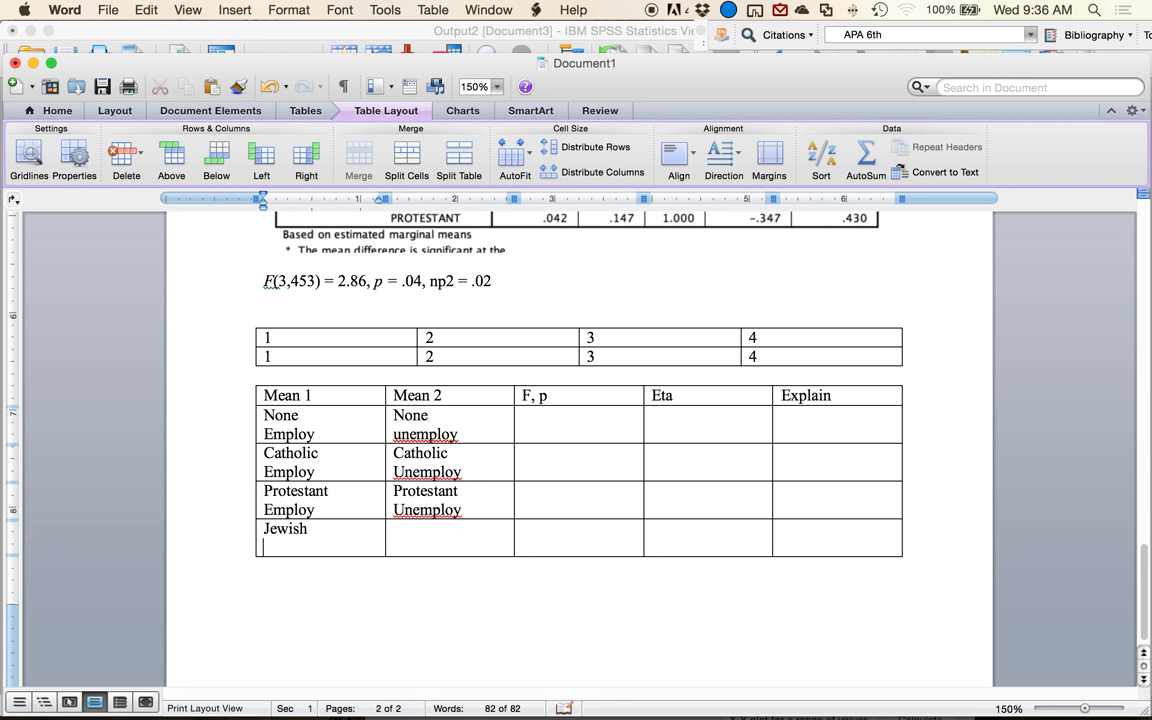
{"action": "type", "text": "Employ"}
Enter "Jewish" and "Unemploy" on two lines under Mean 2 in the Jewish row
{"action": "key", "text": "Tab"}
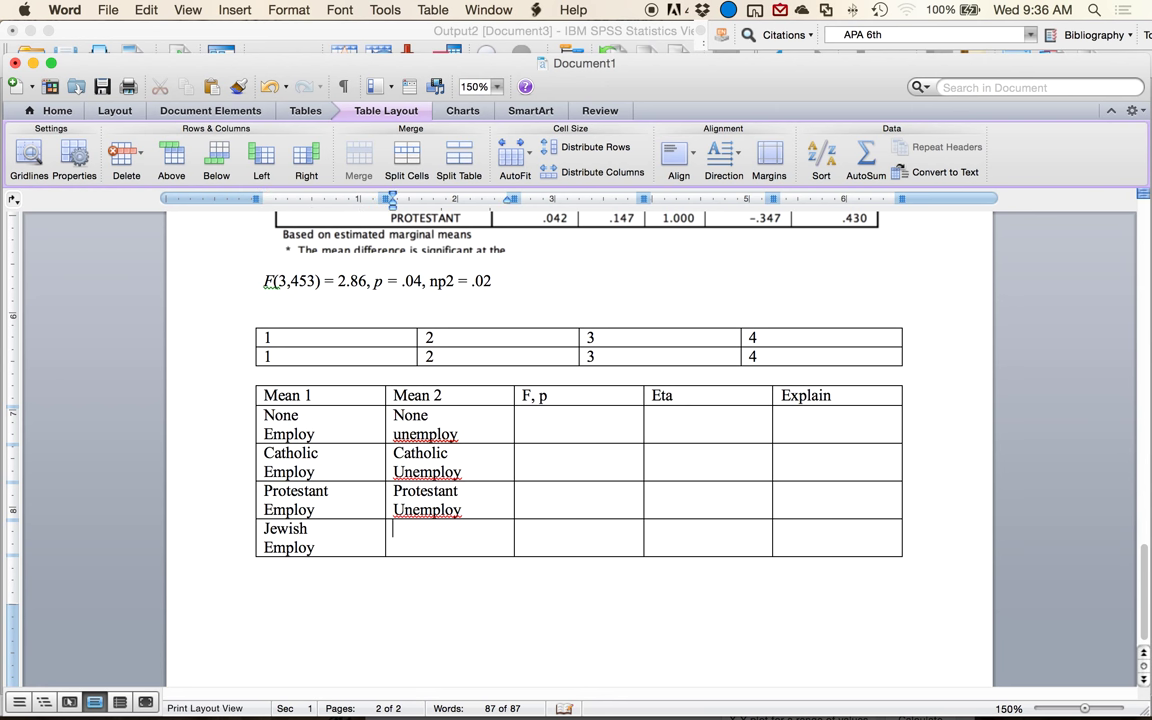
{"action": "type", "text": "Jewish"}
{"action": "key", "text": "Return"}
{"action": "type", "text": "Unemploy"}
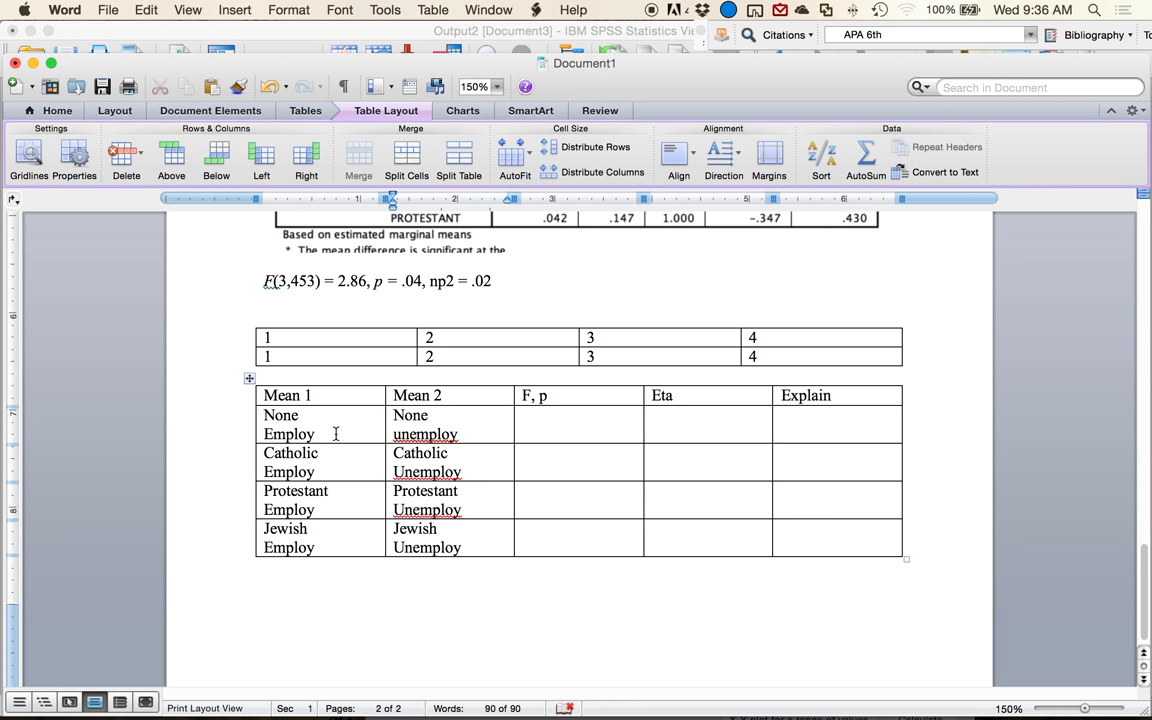
Capitalise "Unemploy" in the Mean 2 cell of the None row
{"action": "left_click", "coordinate": [395, 434]}
{"action": "key", "text": "Delete"}
{"action": "type", "text": "U"}
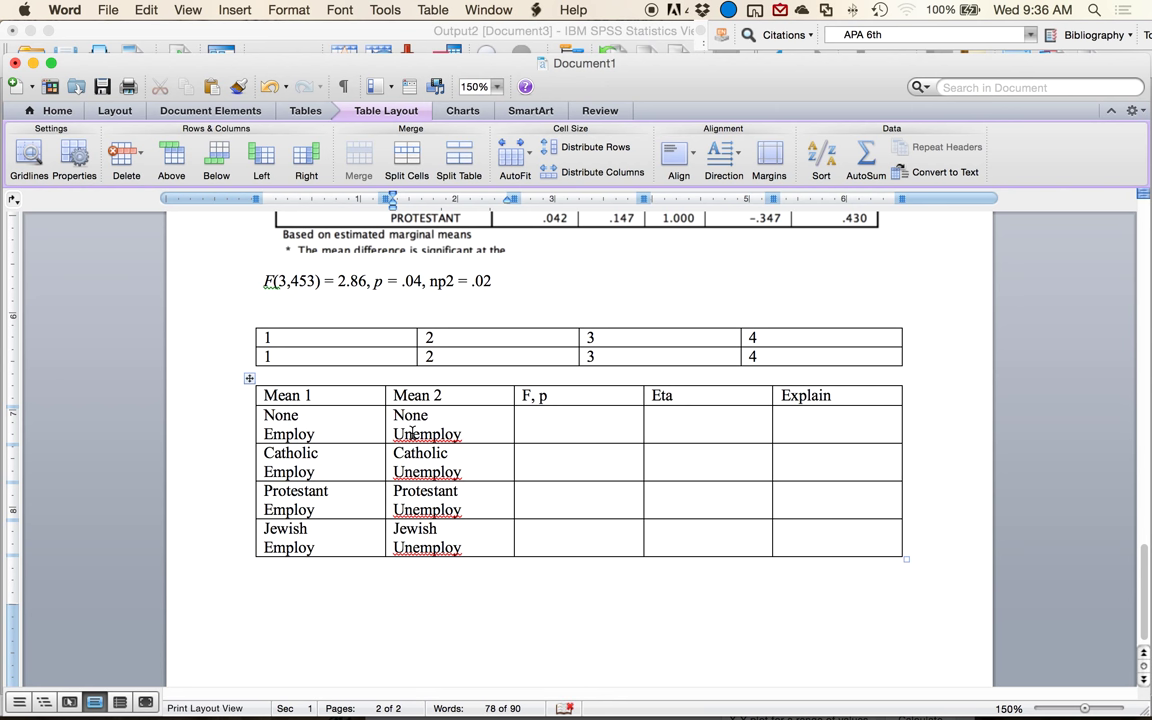
Switch to the SPSS output and take a screenshot of the "Current employment status * Religious affiliation" means table
{"action": "left_click", "coordinate": [562, 424]}
{"action": "scroll", "coordinate": [405, 447], "scroll_direction": "up", "scroll_amount": 10}
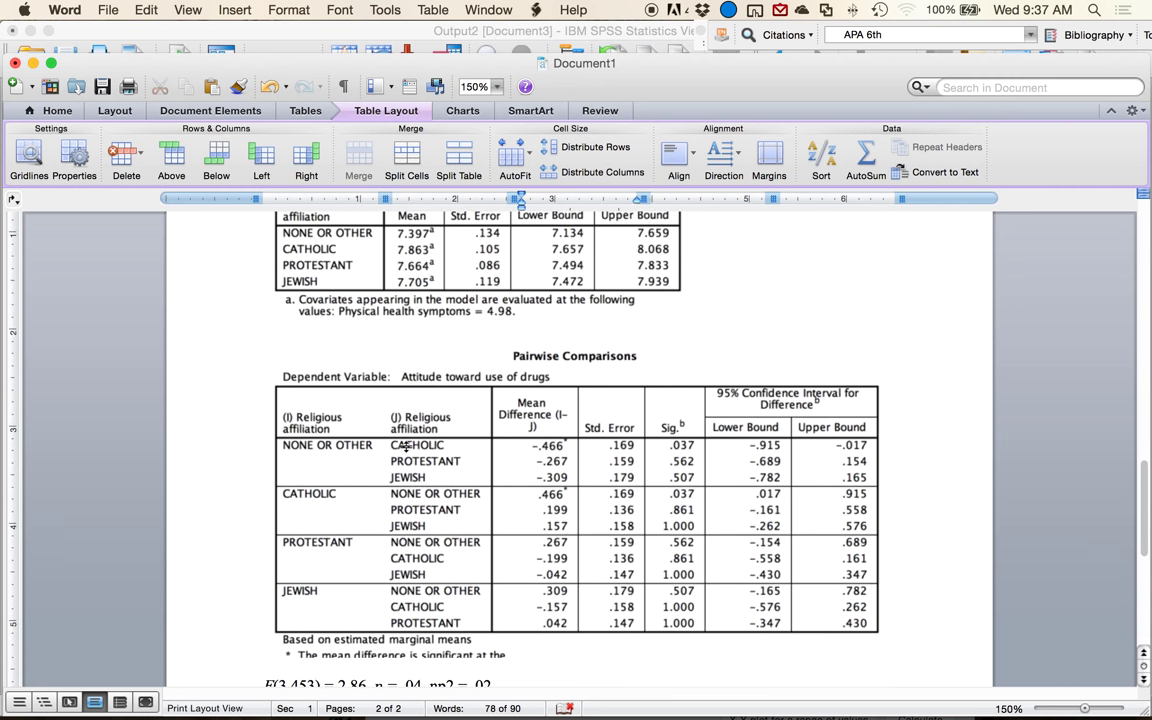
{"action": "scroll", "coordinate": [405, 447], "scroll_direction": "up", "scroll_amount": 6}
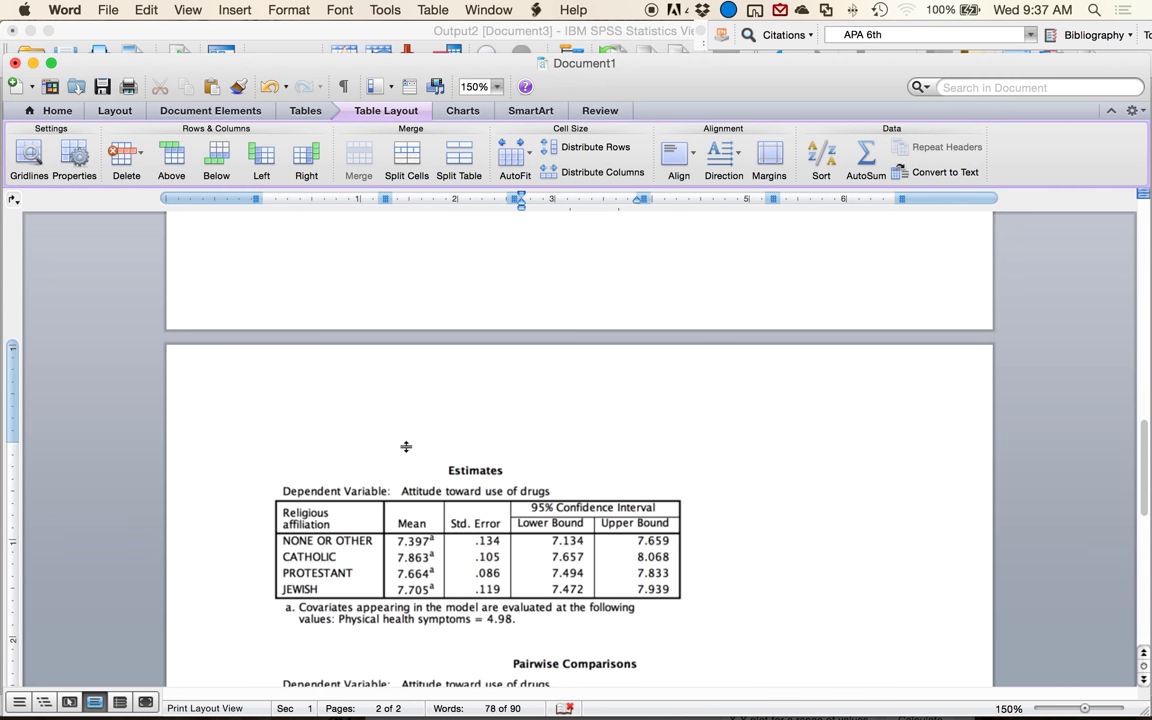
{"action": "scroll", "coordinate": [405, 447], "scroll_direction": "down", "scroll_amount": 5}
{"action": "scroll", "coordinate": [405, 447], "scroll_direction": "down", "scroll_amount": 6}
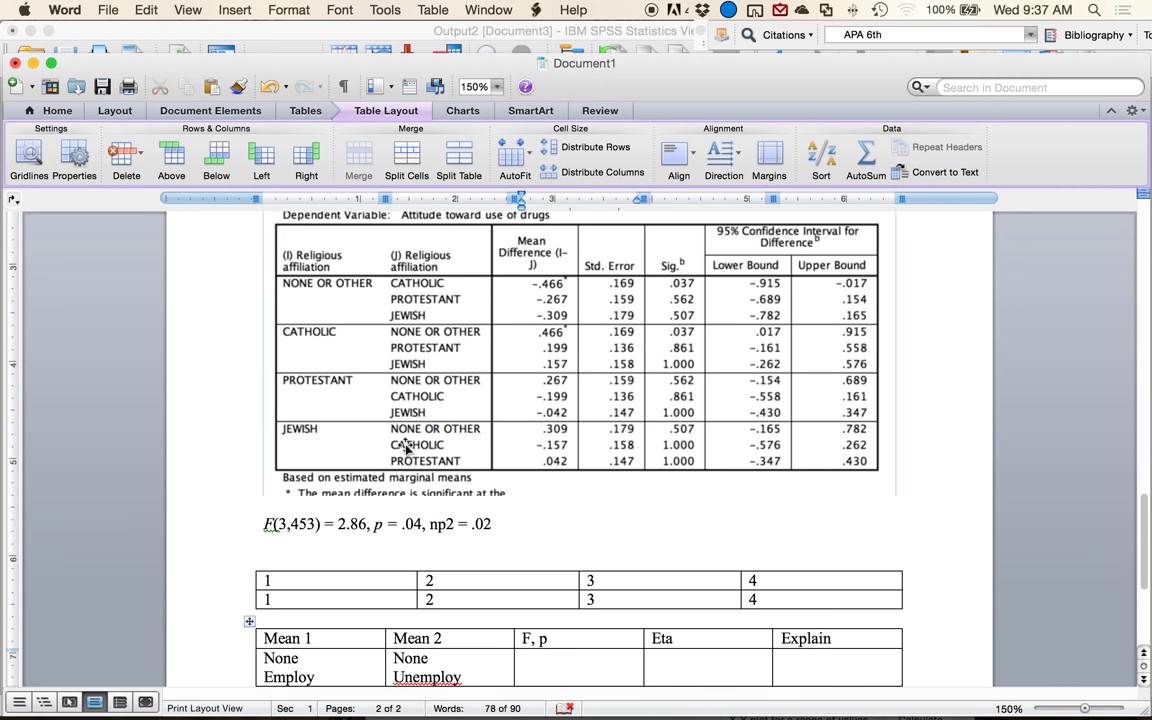
{"action": "key", "text": "ctrl+Up"}
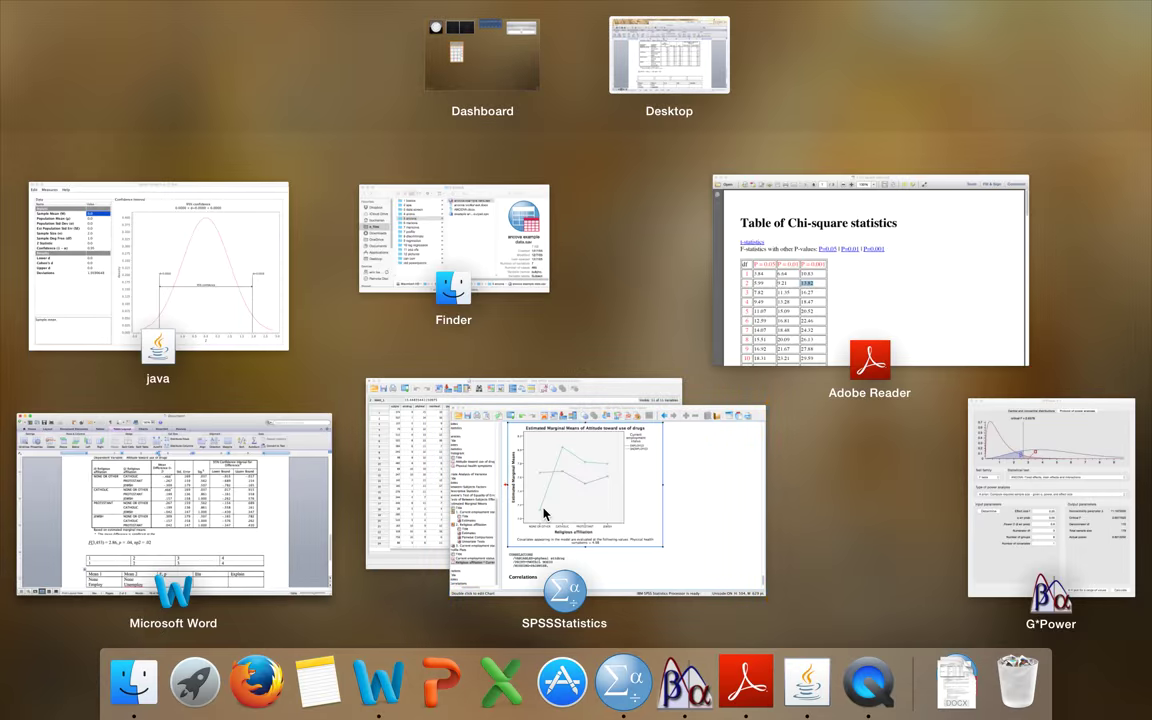
{"action": "left_click", "coordinate": [545, 513]}
{"action": "scroll", "coordinate": [545, 480], "scroll_direction": "up", "scroll_amount": 20}
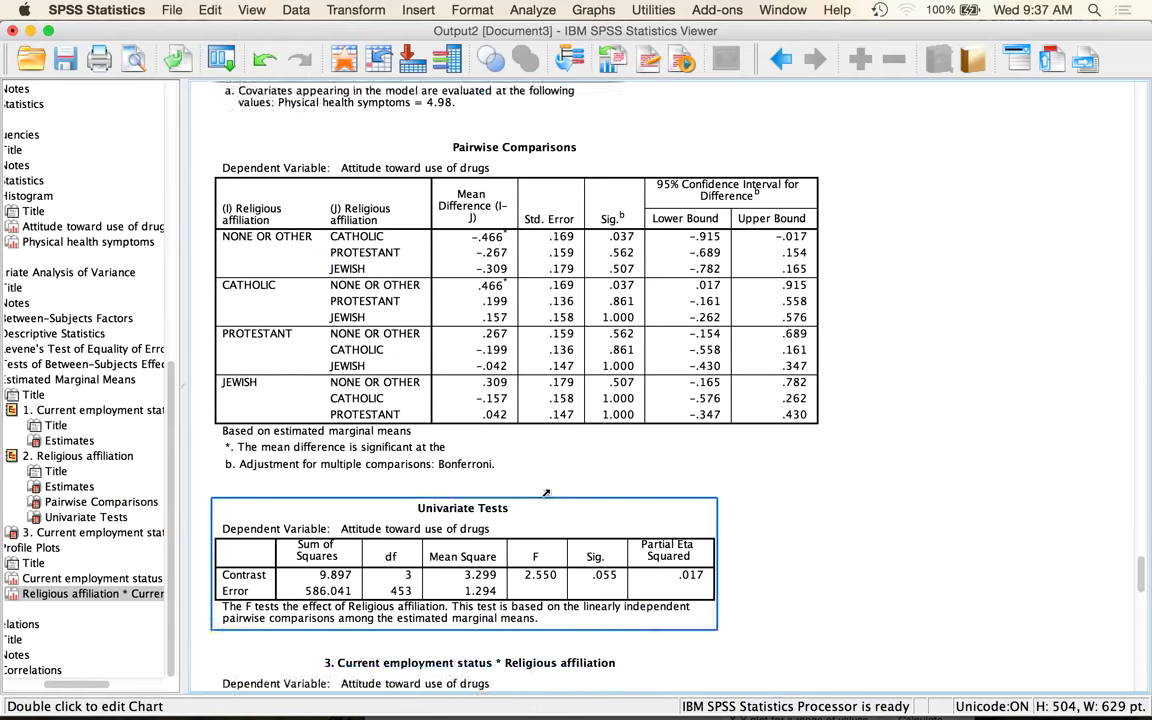
{"action": "scroll", "coordinate": [545, 492], "scroll_direction": "down", "scroll_amount": 10}
{"action": "left_click", "coordinate": [822, 533]}
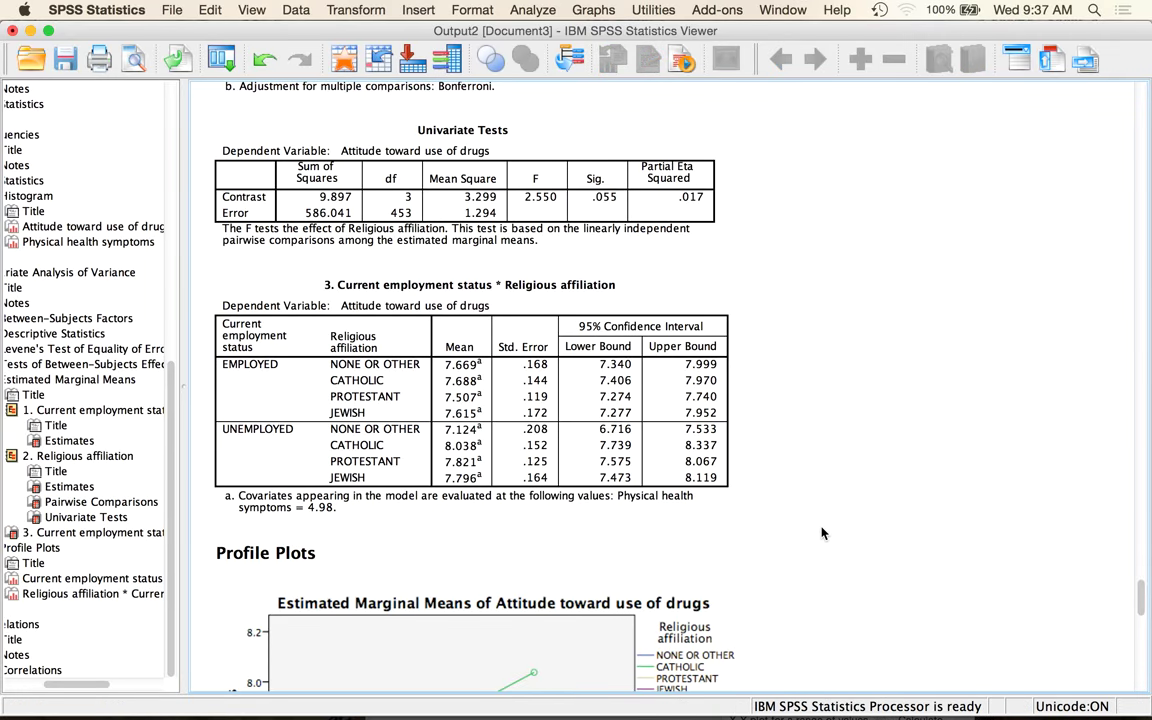
{"action": "key", "text": "super+shift+4"}
{"action": "left_click_drag", "start_coordinate": [205, 268], "coordinate": [728, 522]}
Return to the Word document and paste the captured means table on a new line below the F(3,453) result
{"action": "key", "text": "ctrl+Up"}
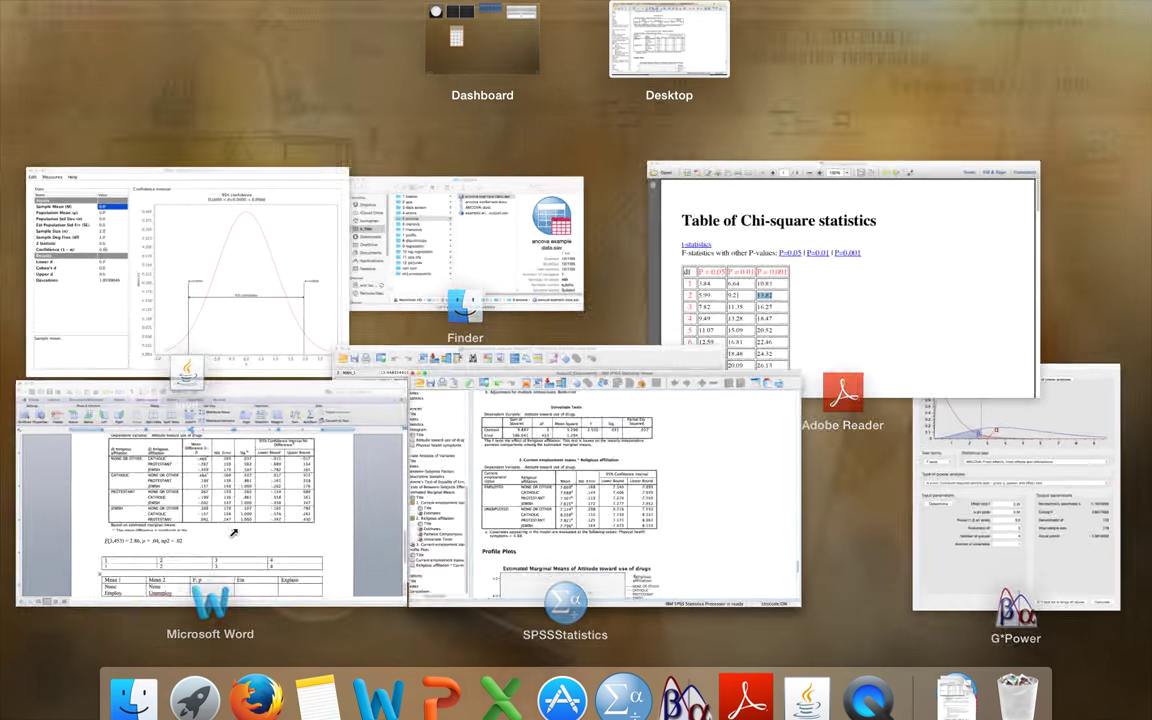
{"action": "left_click", "coordinate": [233, 533]}
{"action": "left_click", "coordinate": [258, 528]}
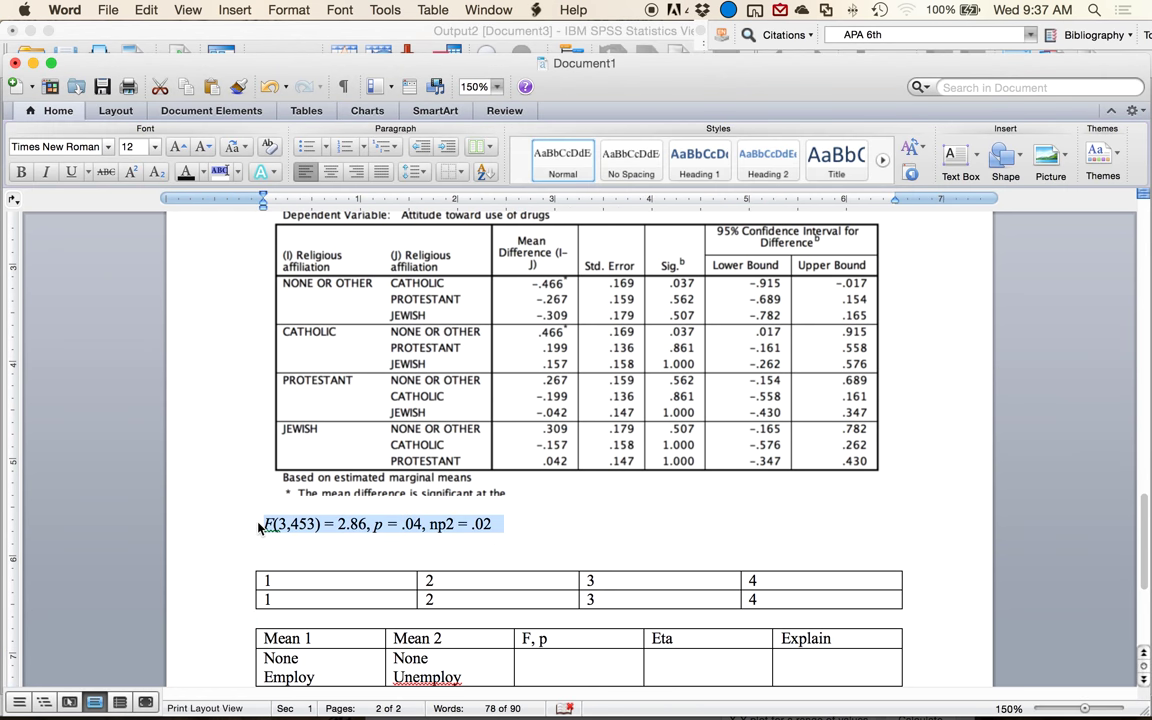
{"action": "key", "text": "Right"}
{"action": "key", "text": "Return"}
{"action": "key", "text": "super+v"}
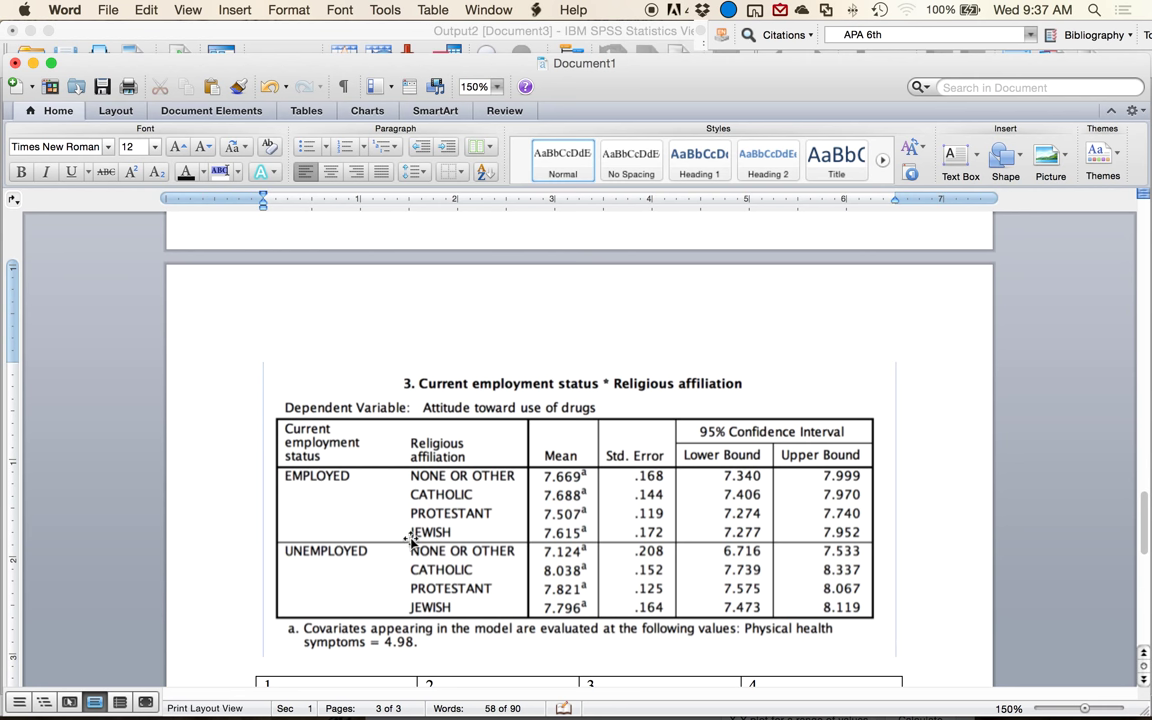
Examine the pasted employment by religion means against the pairs listed in the comparison table
{"action": "scroll", "coordinate": [410, 540], "scroll_direction": "down", "scroll_amount": 1}
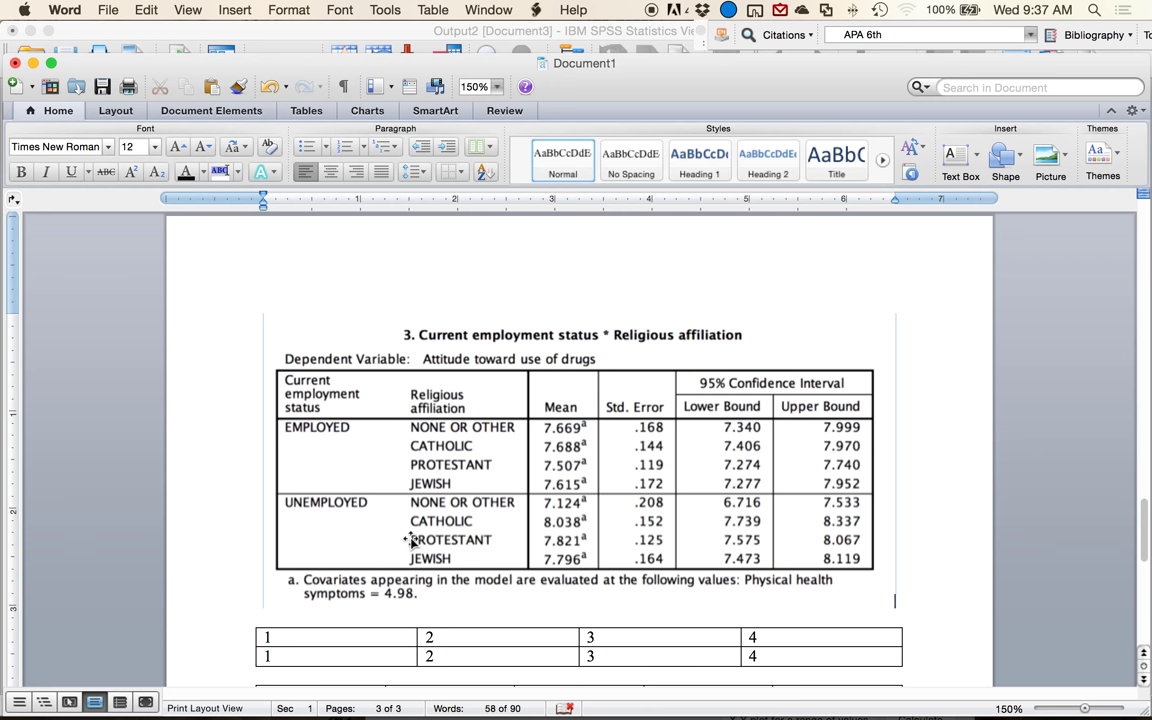
{"action": "scroll", "coordinate": [480, 500], "scroll_direction": "down", "scroll_amount": 6}
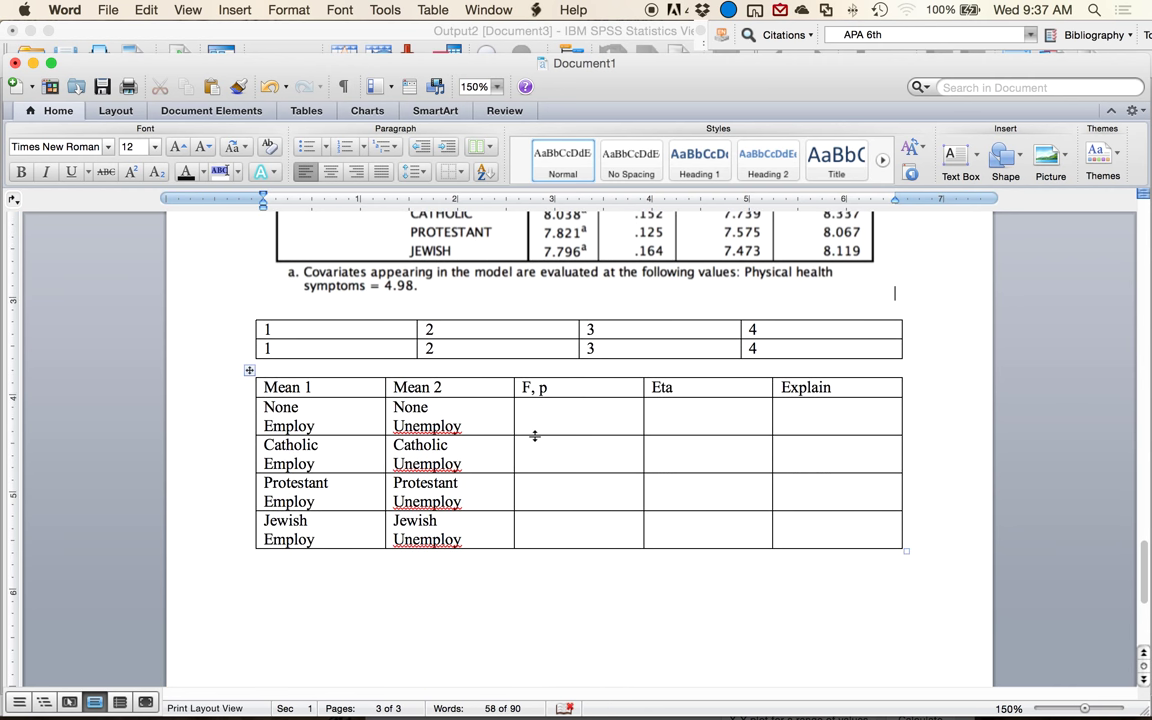
{"action": "left_click", "coordinate": [543, 423]}
{"action": "scroll", "coordinate": [490, 375], "scroll_direction": "up", "scroll_amount": 3}
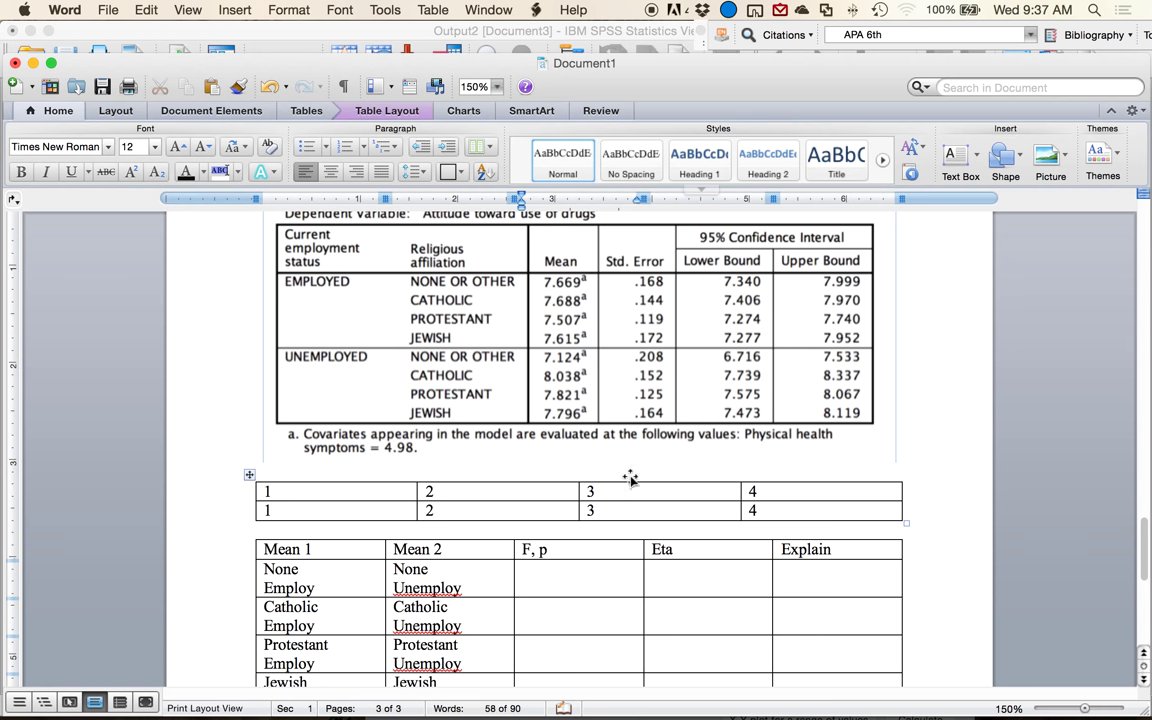
{"action": "scroll", "coordinate": [595, 510], "scroll_direction": "down", "scroll_amount": 1}
{"action": "scroll", "coordinate": [593, 506], "scroll_direction": "down", "scroll_amount": 2}
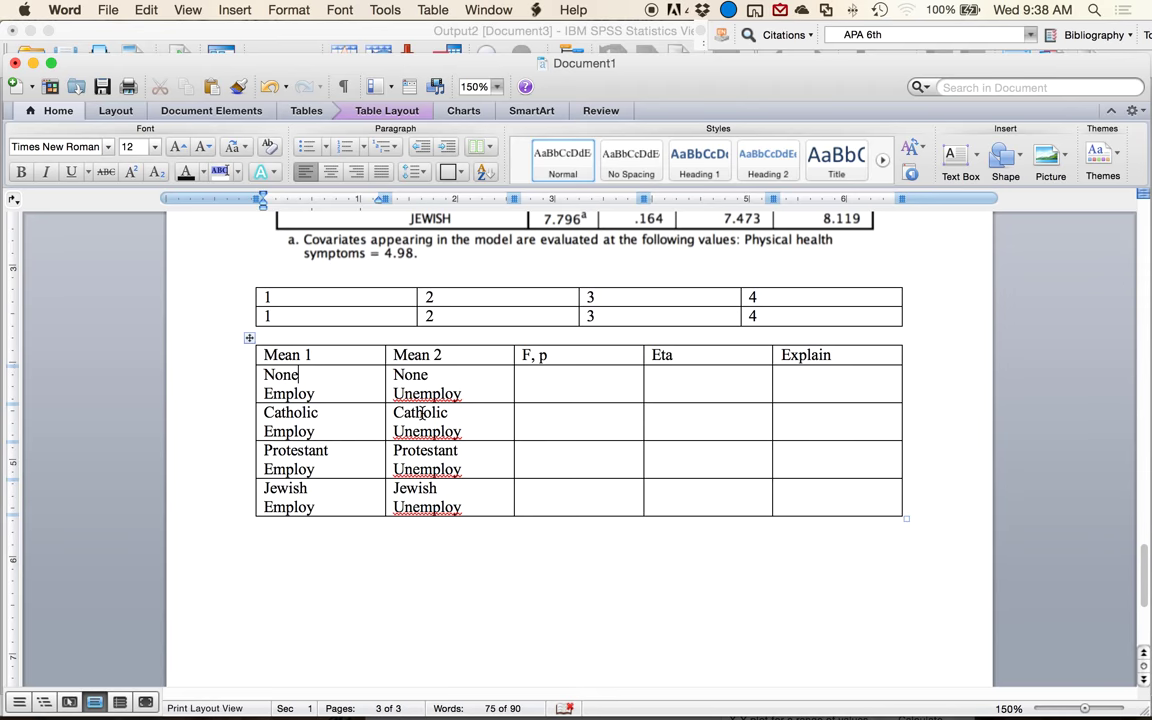
Switch to the SPSS output and split the data file, organizing output by groups based on Religious affiliation
{"action": "mouse_move", "coordinate": [44, 681]}
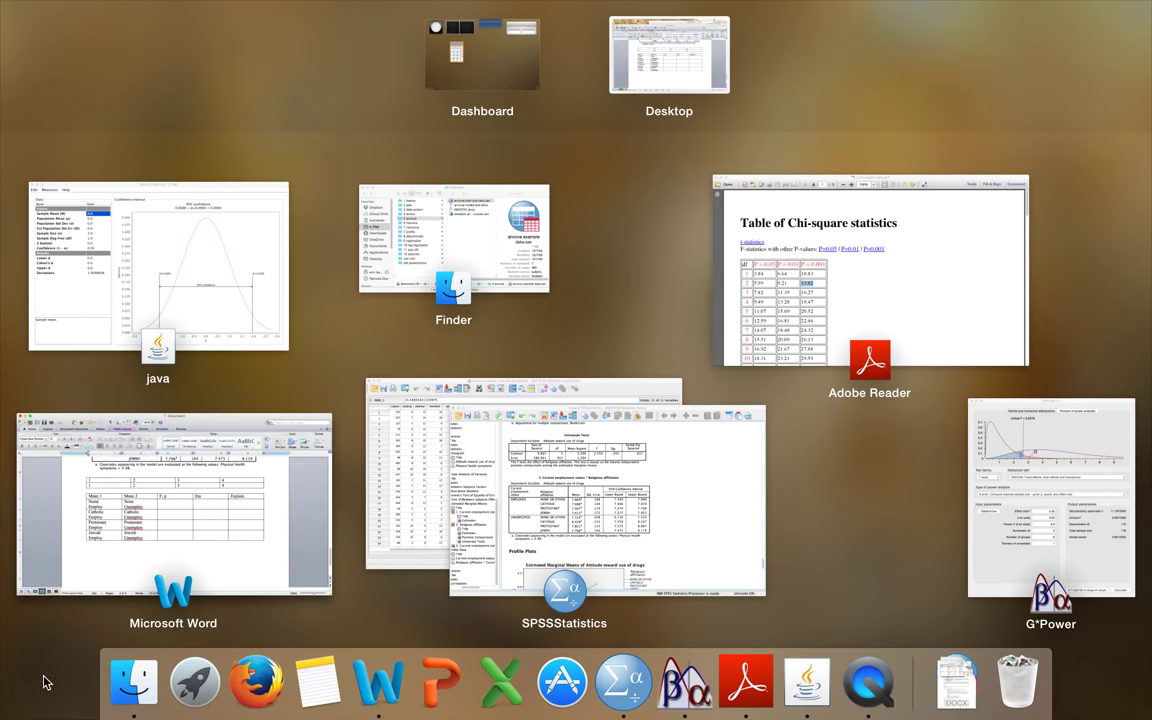
{"action": "left_click", "coordinate": [591, 529]}
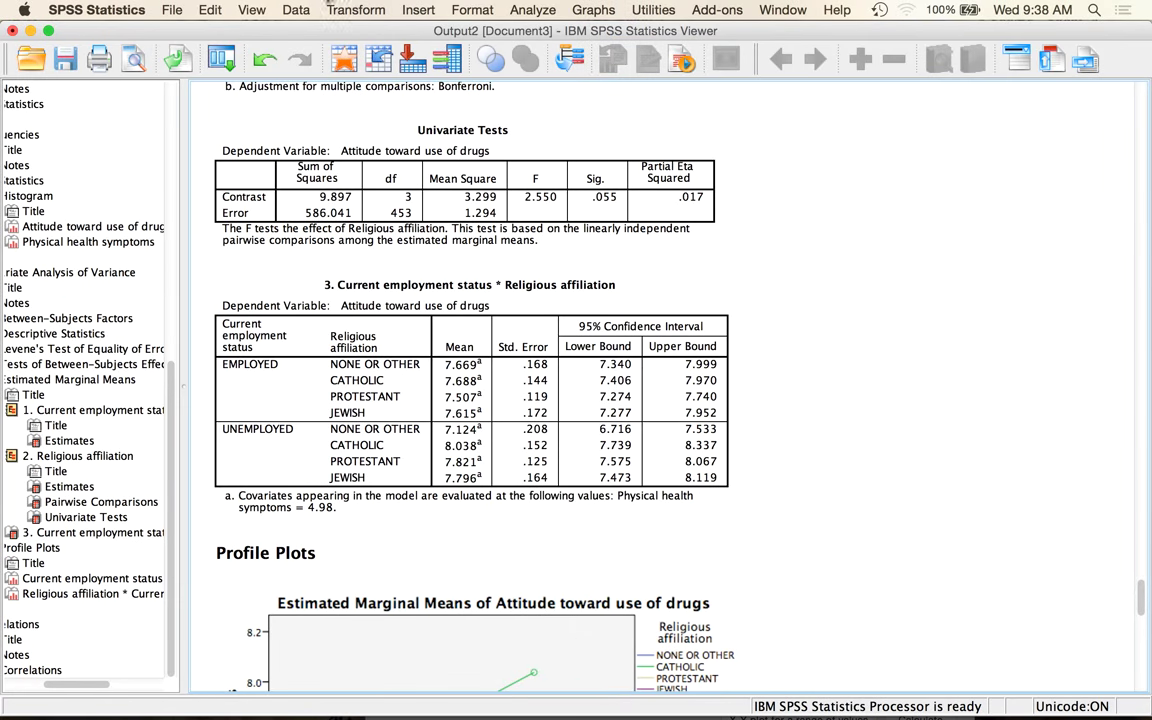
{"action": "left_click", "coordinate": [296, 9]}
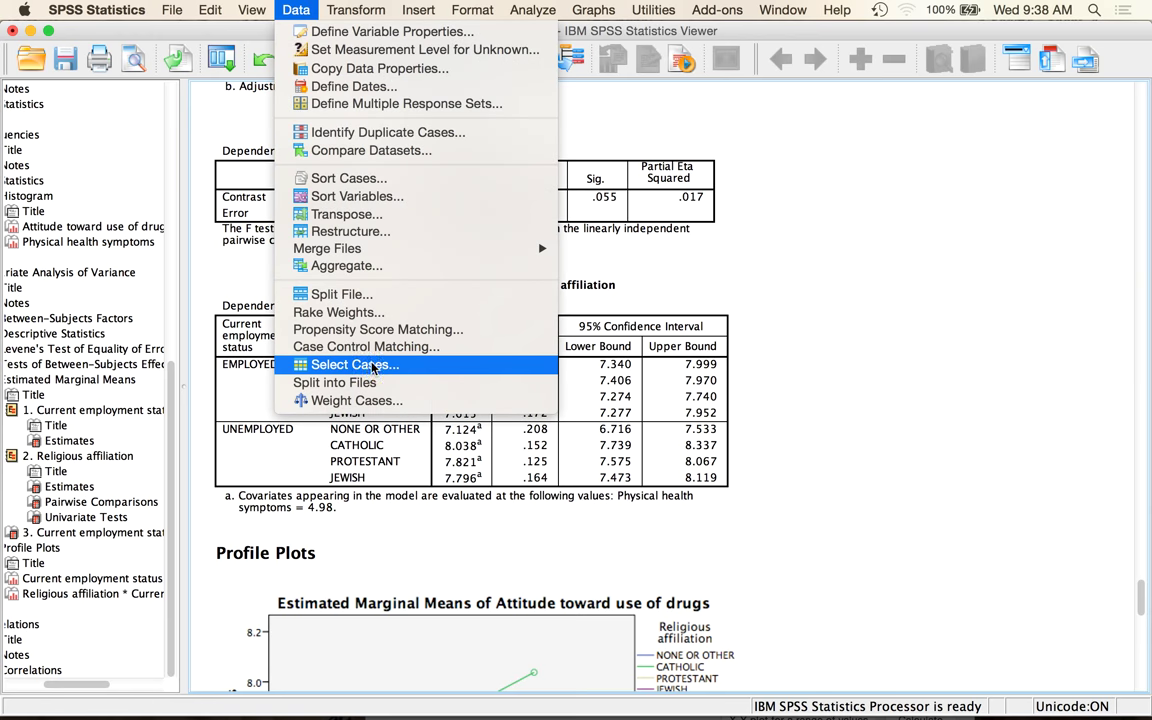
{"action": "left_click", "coordinate": [374, 295]}
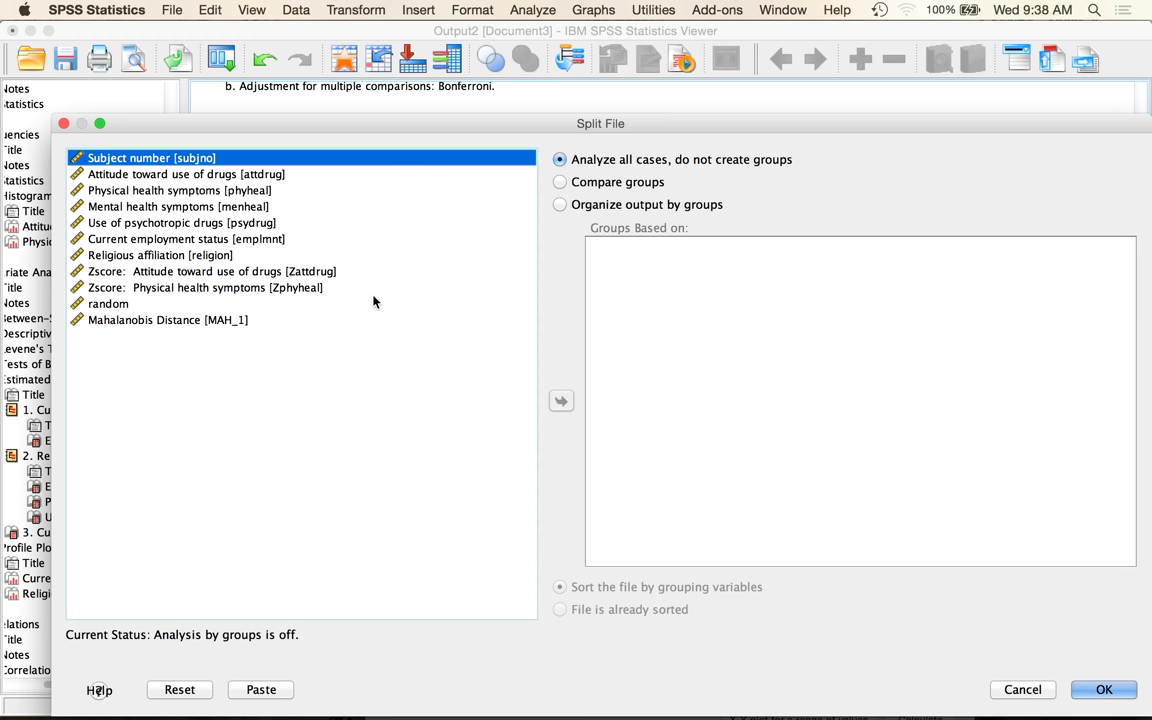
{"action": "left_click", "coordinate": [559, 205]}
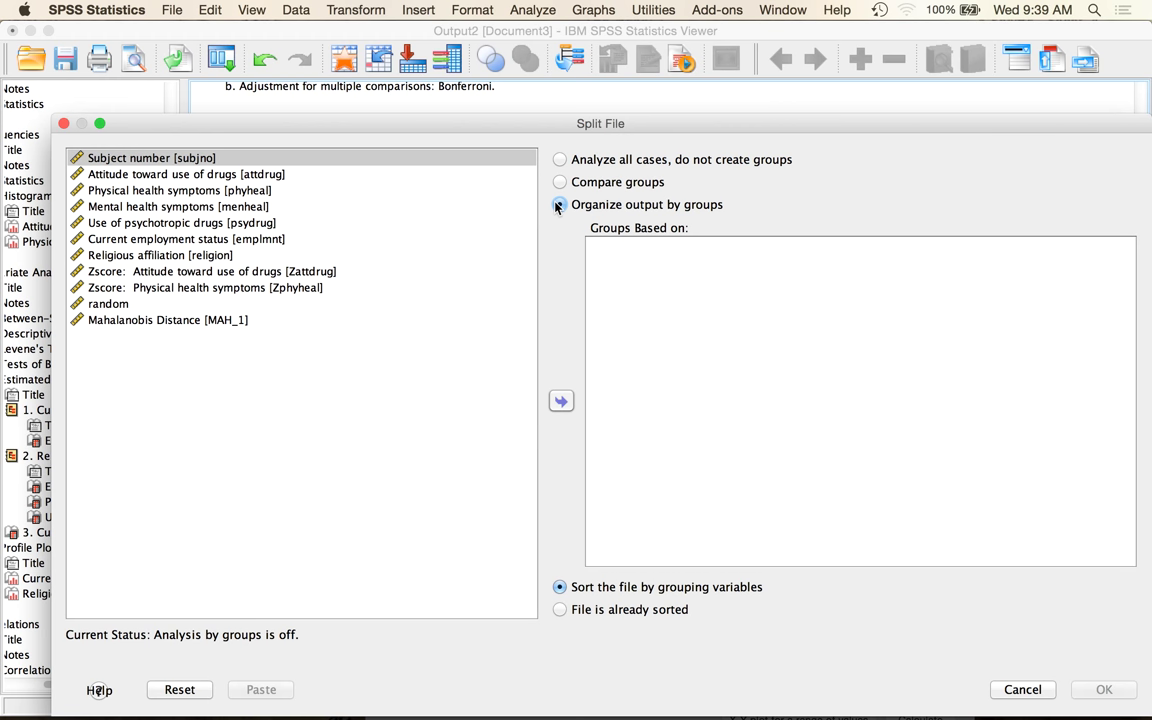
{"action": "double_click", "coordinate": [121, 255]}
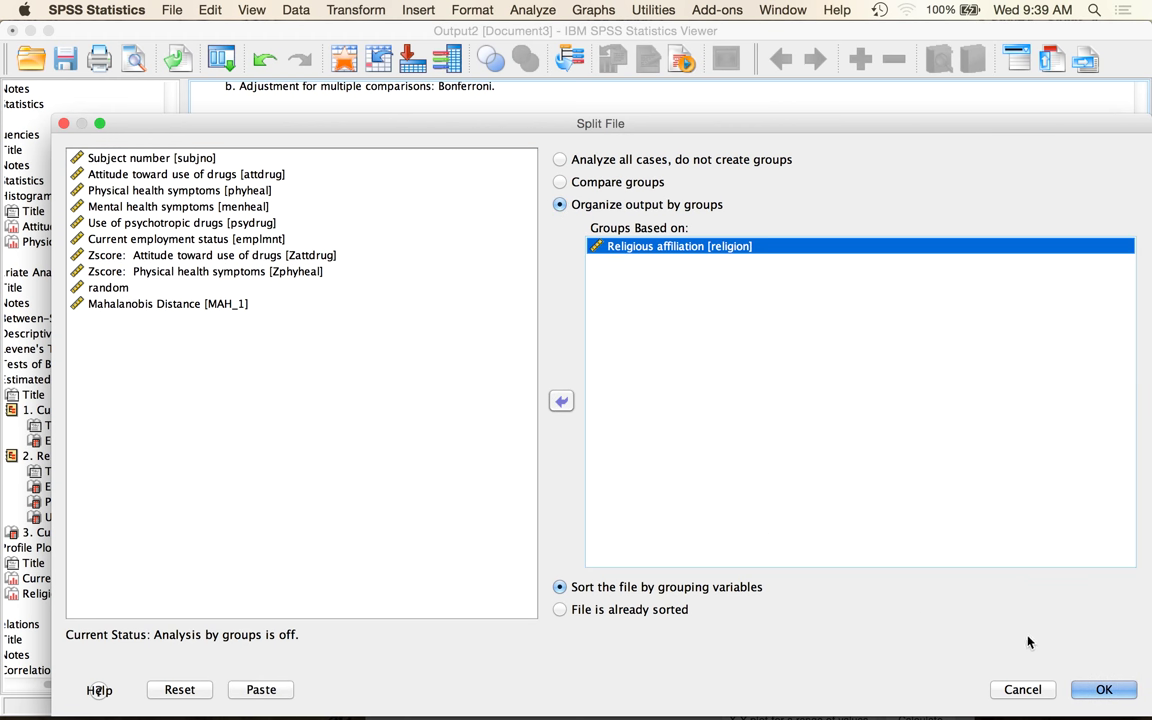
{"action": "left_click", "coordinate": [1086, 692]}
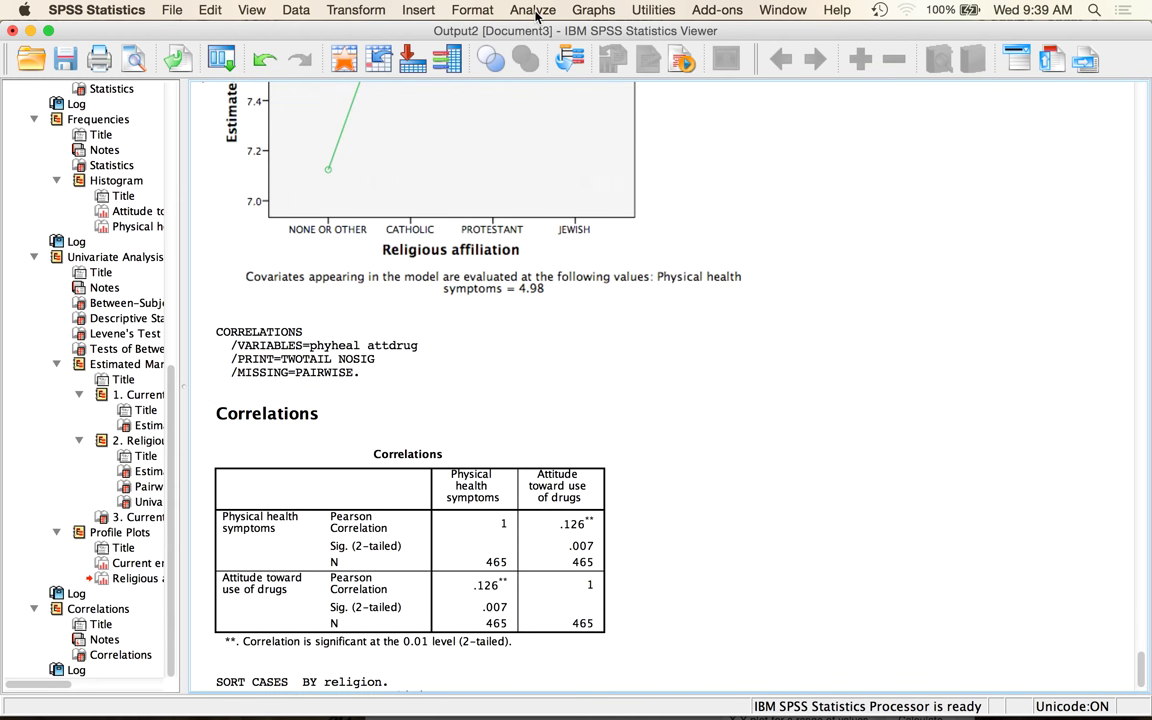
{"action": "scroll", "coordinate": [424, 316], "scroll_direction": "down", "scroll_amount": 1}
{"action": "left_click", "coordinate": [424, 316]}
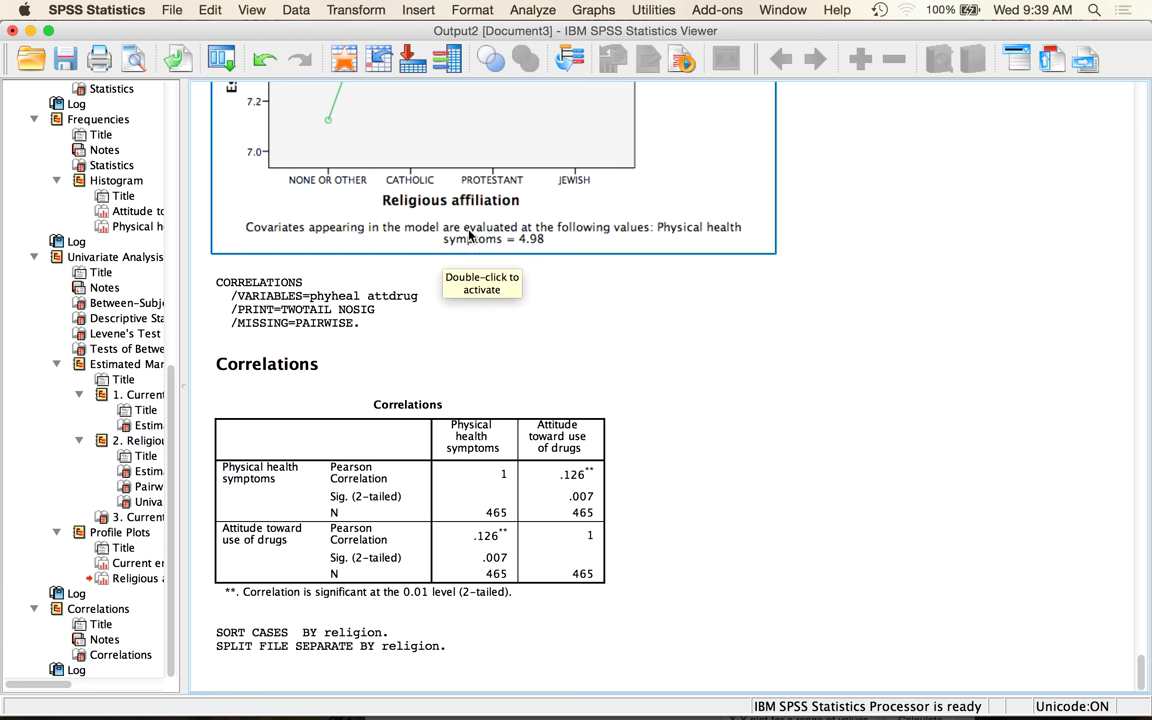
Run the Univariate general linear model with Religious affiliation removed from the fixed factors, keeping the existing options with Bonferroni adjustment
{"action": "left_click", "coordinate": [537, 10]}
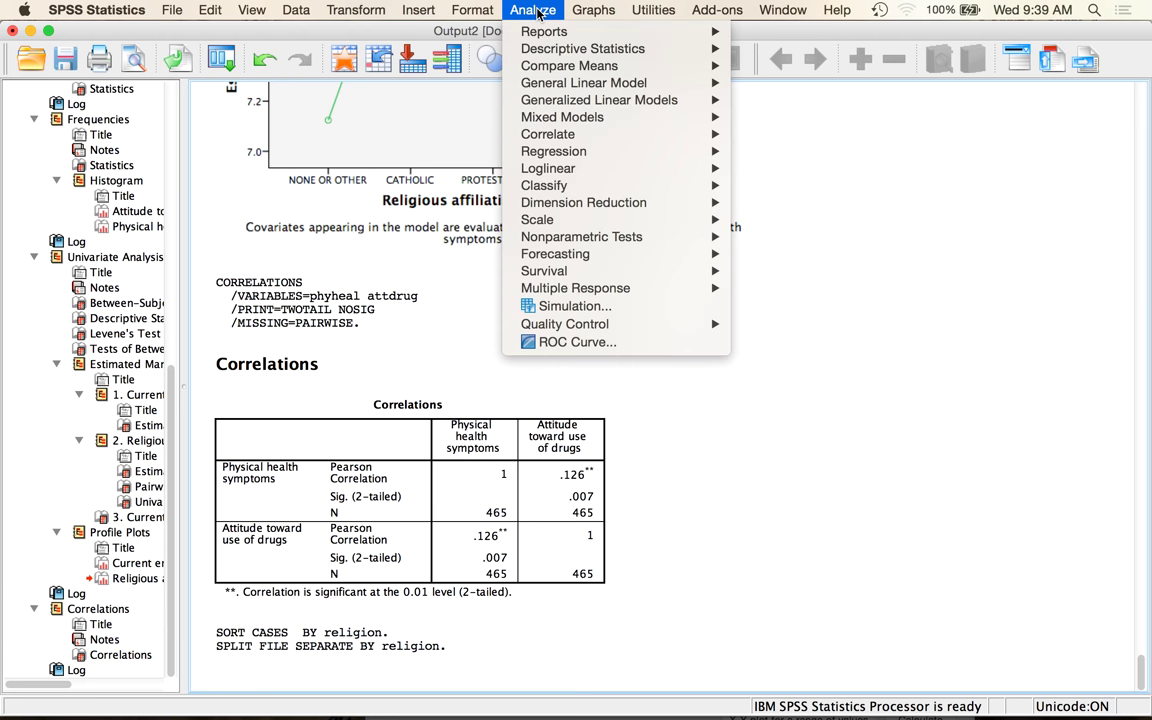
{"action": "mouse_move", "coordinate": [690, 83]}
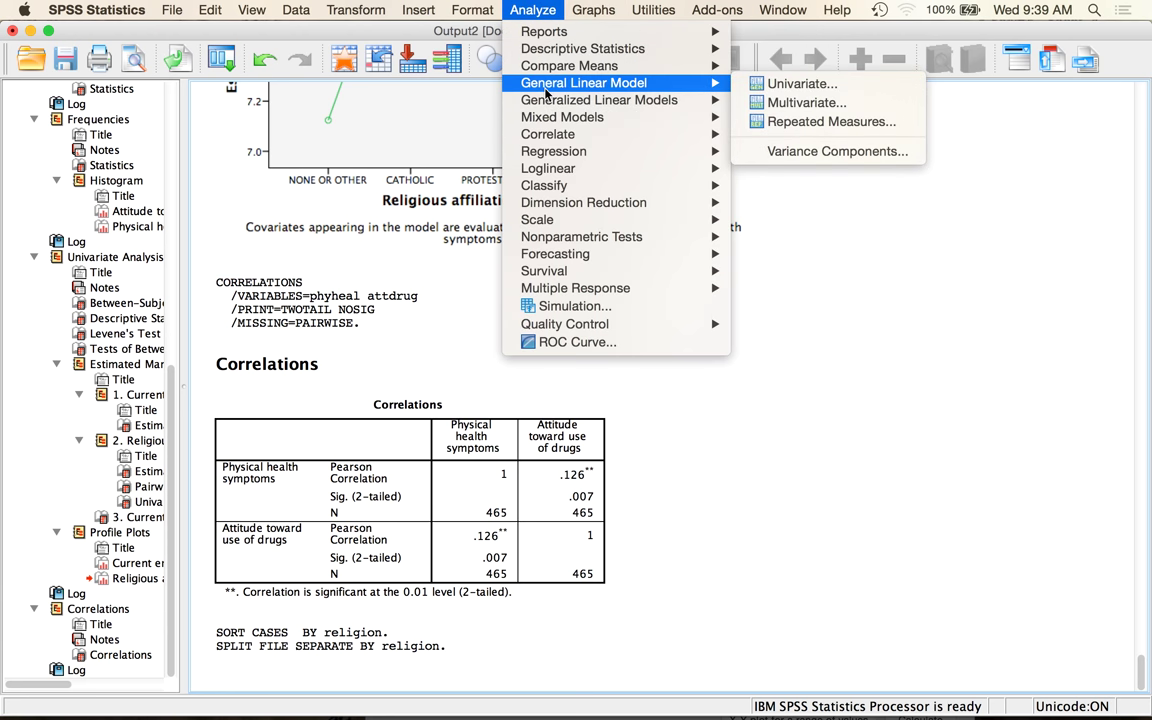
{"action": "left_click", "coordinate": [800, 85]}
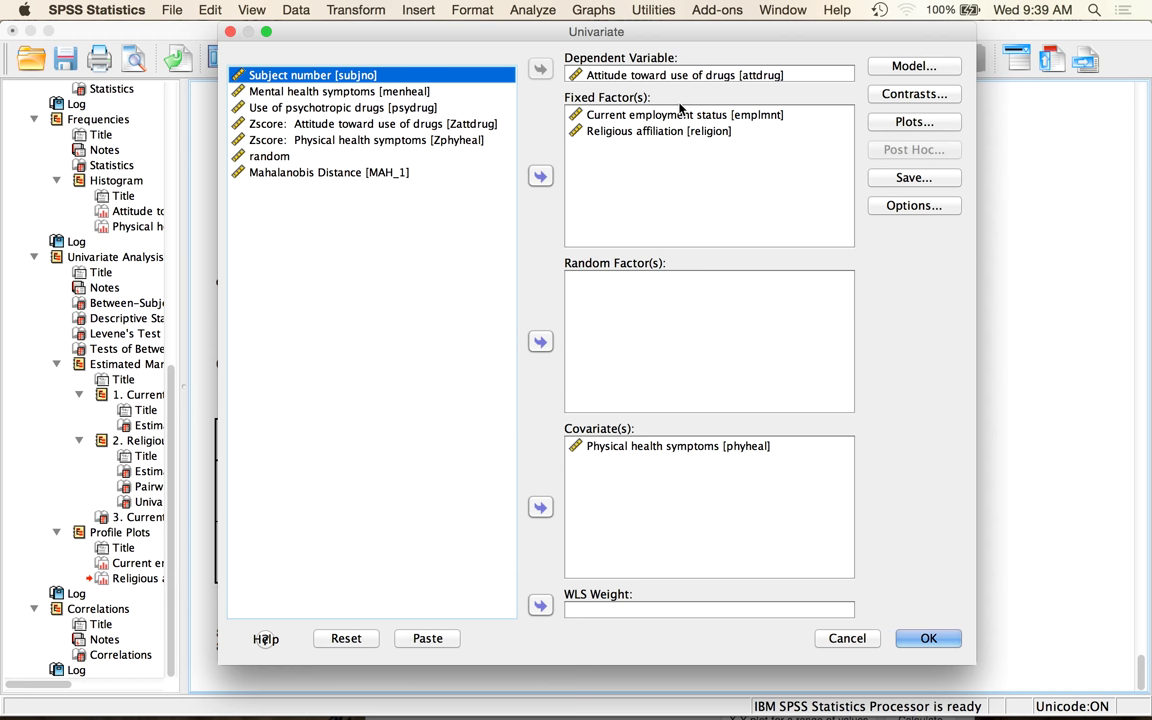
{"action": "double_click", "coordinate": [664, 130]}
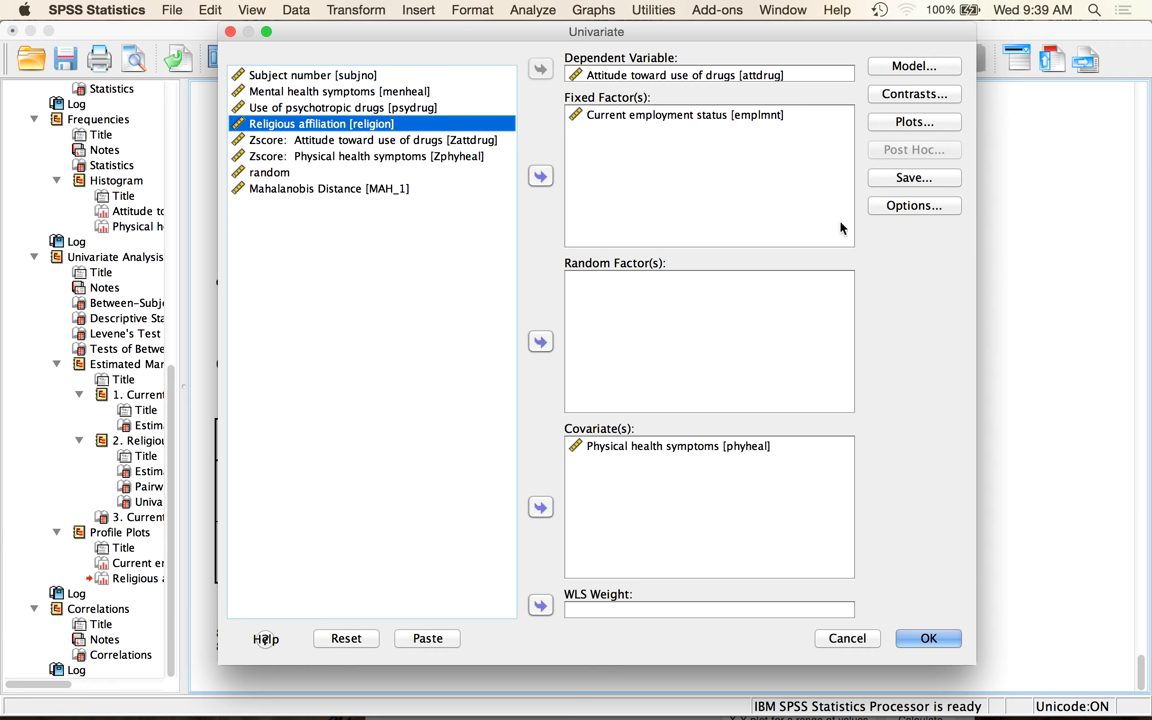
{"action": "left_click", "coordinate": [906, 206]}
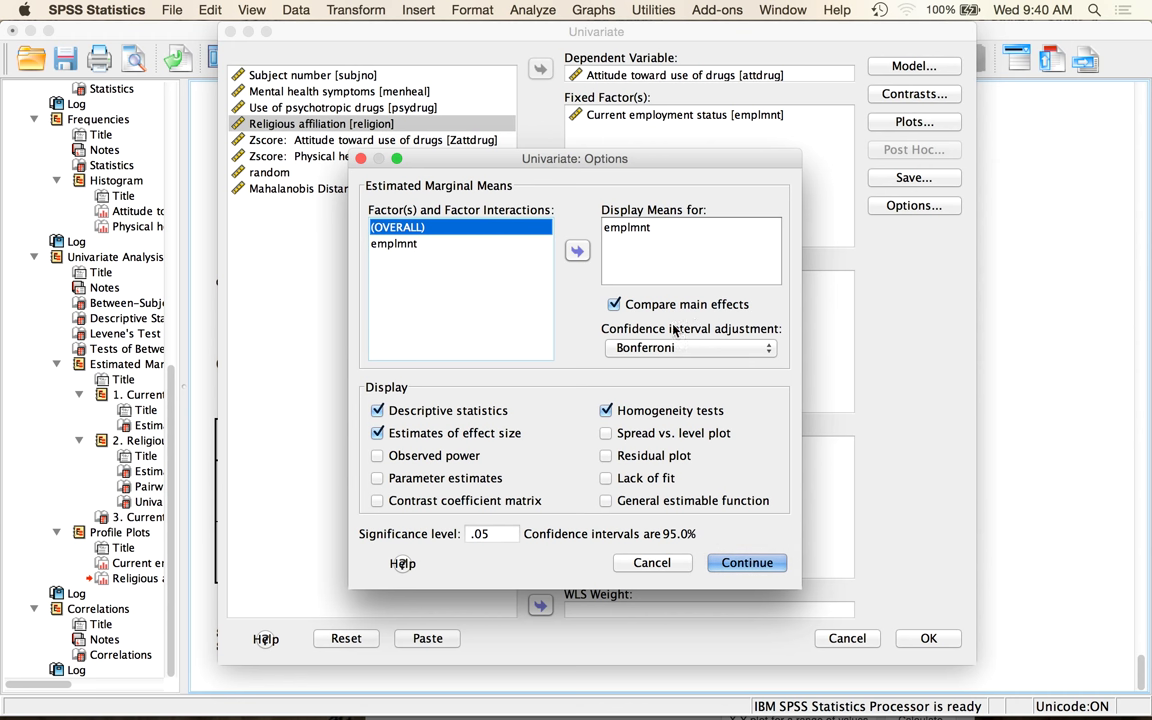
{"action": "left_click", "coordinate": [746, 566]}
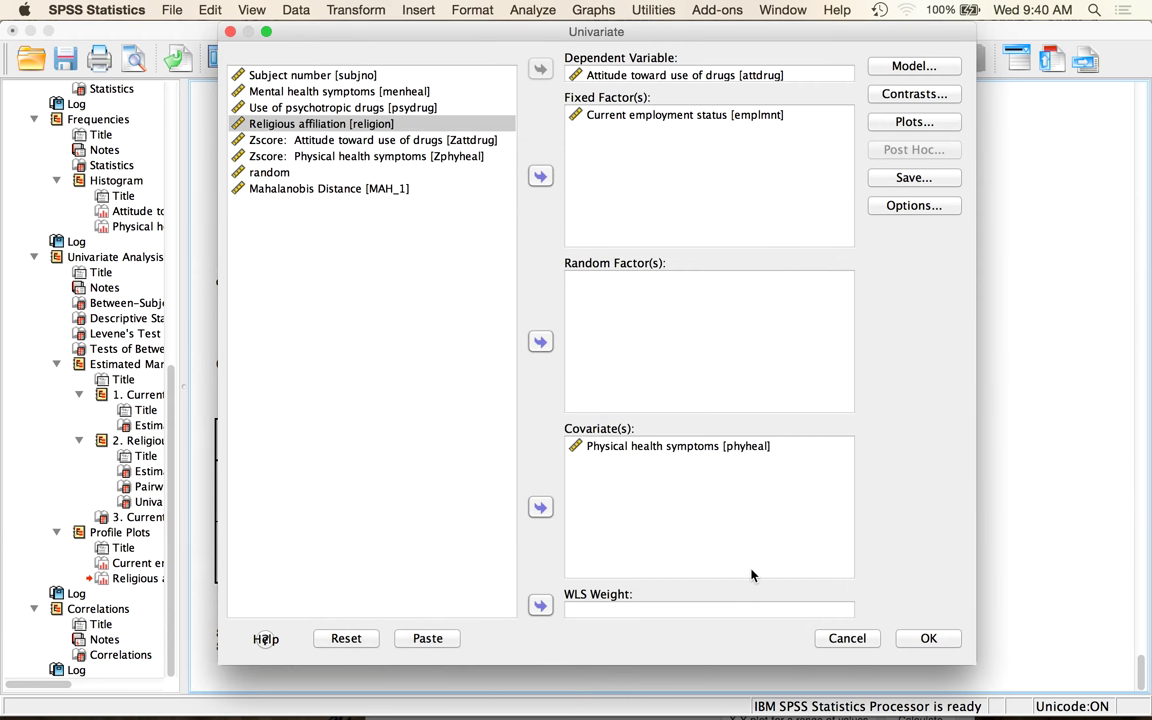
{"action": "left_click", "coordinate": [945, 640]}
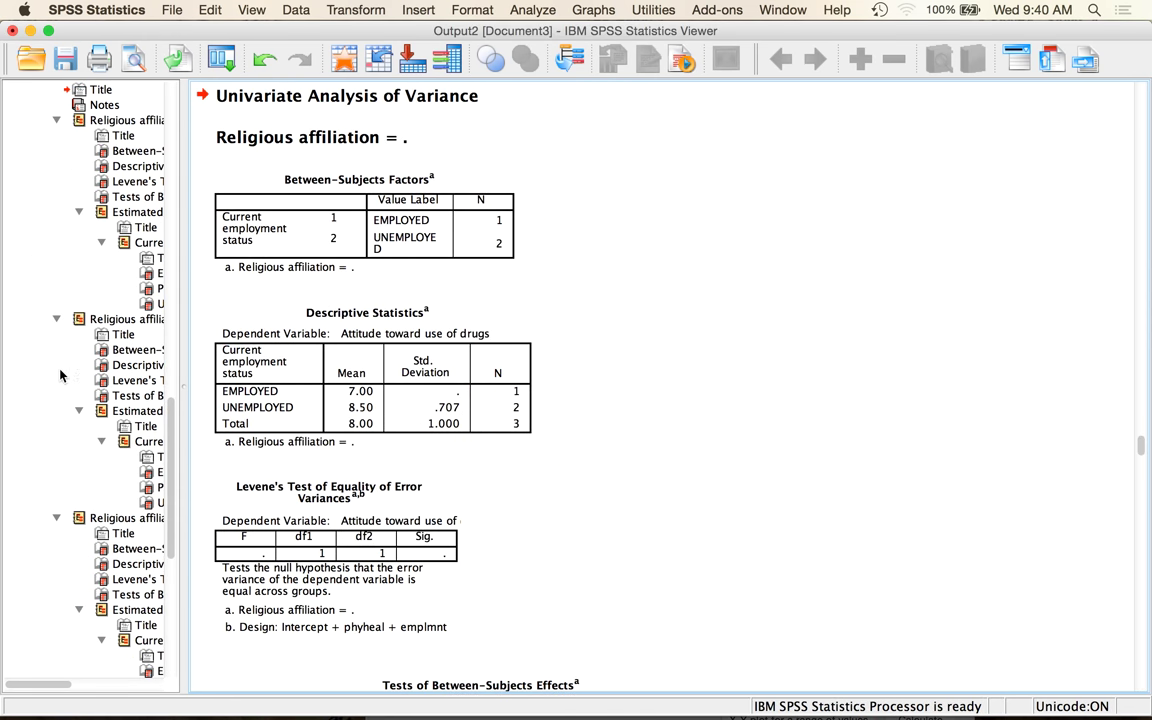
Collapse the results for the blank Religious affiliation group in the output outline so the NONE OR OTHER results come first
{"action": "scroll", "coordinate": [165, 170], "scroll_direction": "up", "scroll_amount": 5}
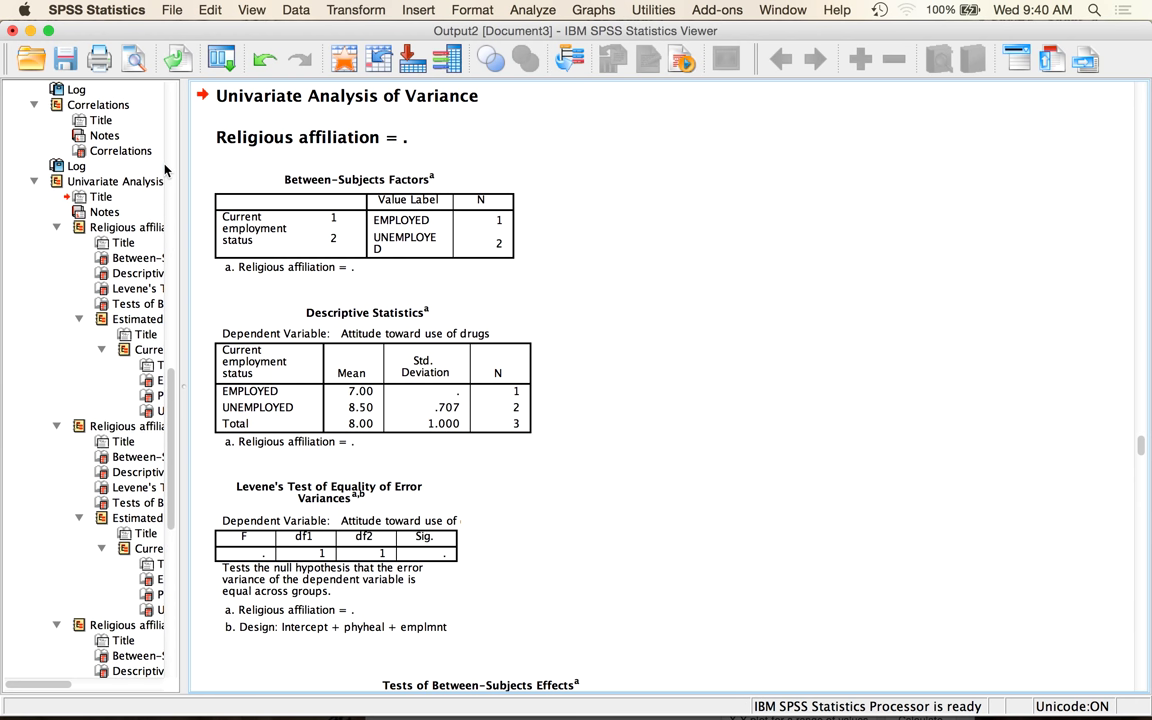
{"action": "left_click", "coordinate": [135, 229]}
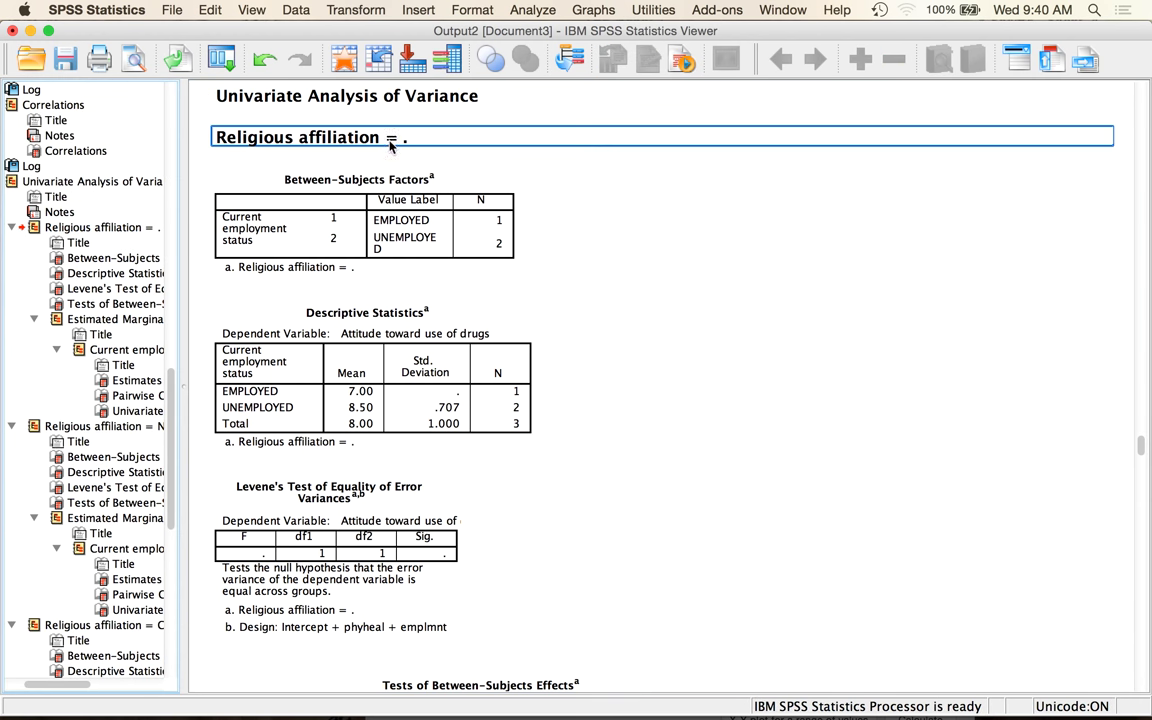
{"action": "left_click", "coordinate": [438, 145]}
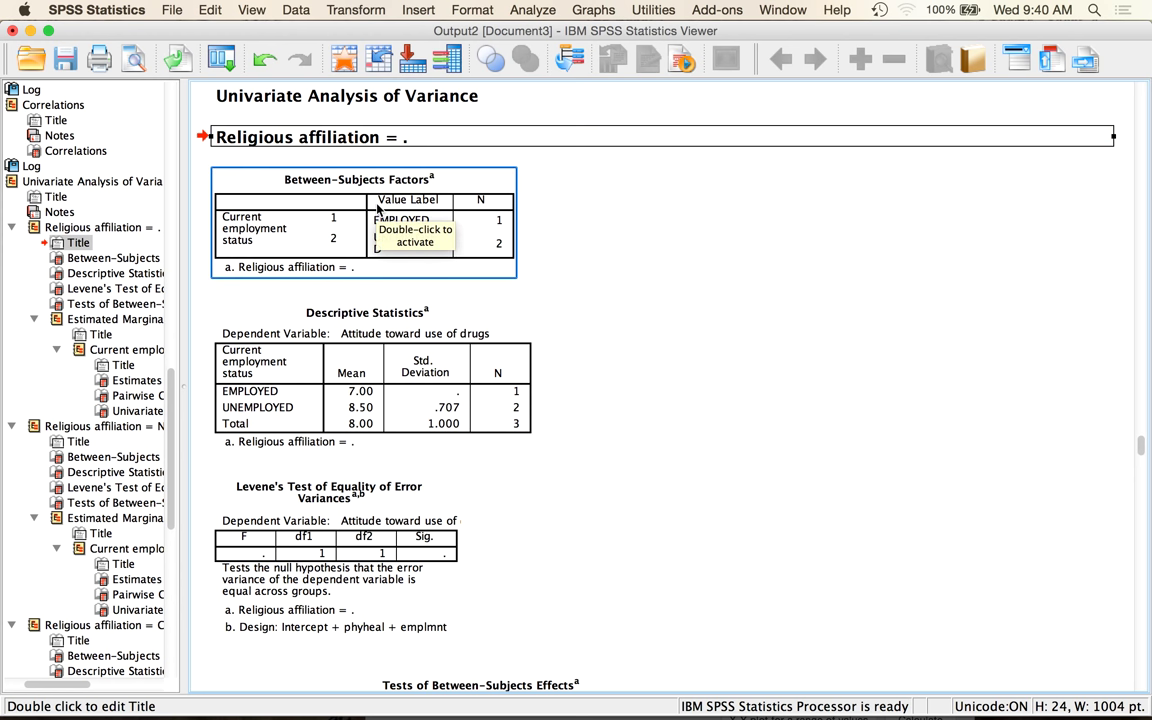
{"action": "left_click", "coordinate": [14, 229]}
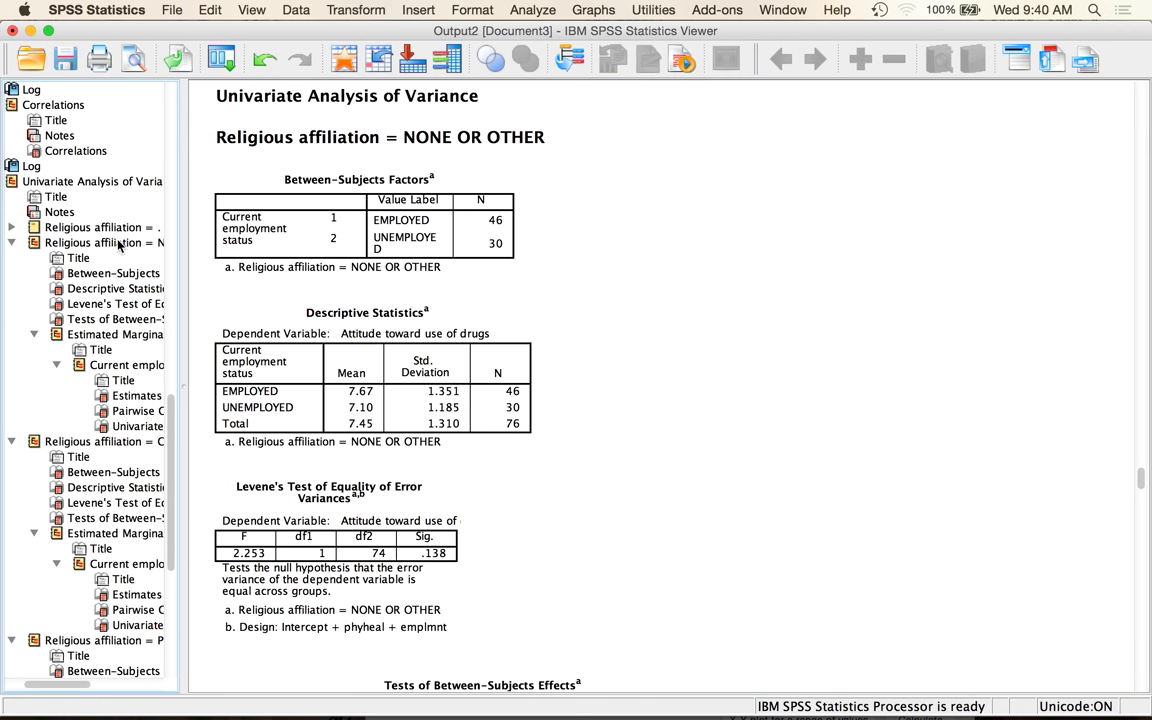
{"action": "left_click", "coordinate": [128, 229]}
{"action": "left_click", "coordinate": [452, 190]}
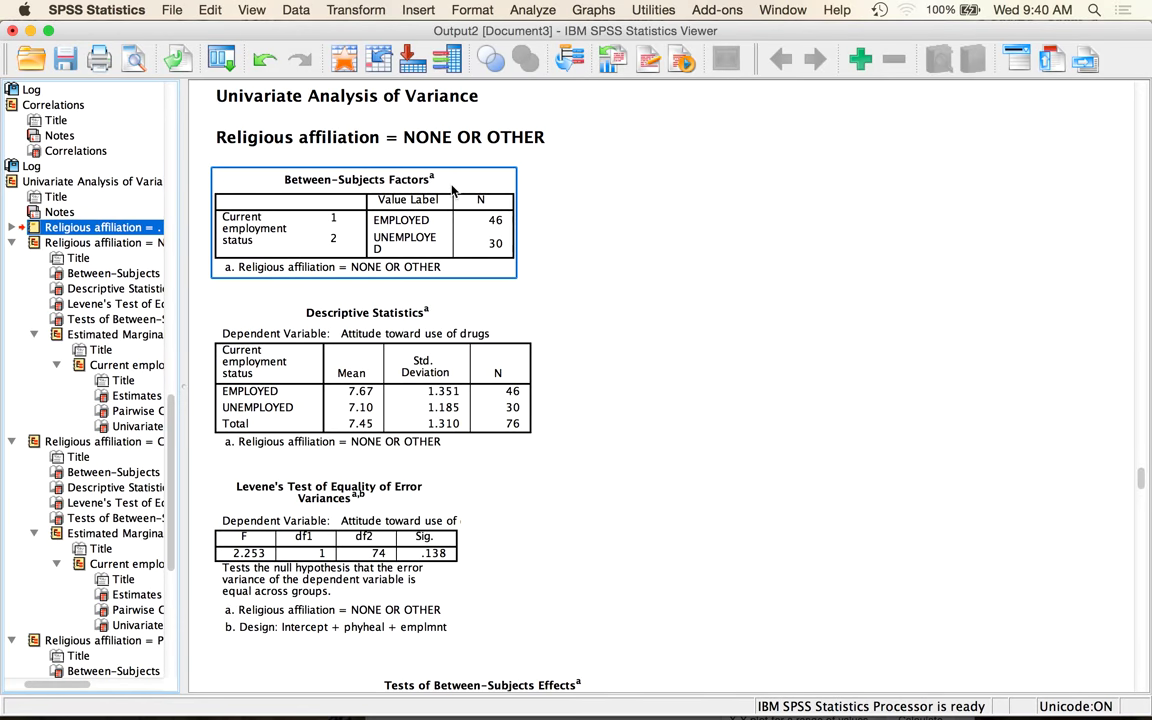
{"action": "left_click", "coordinate": [540, 150]}
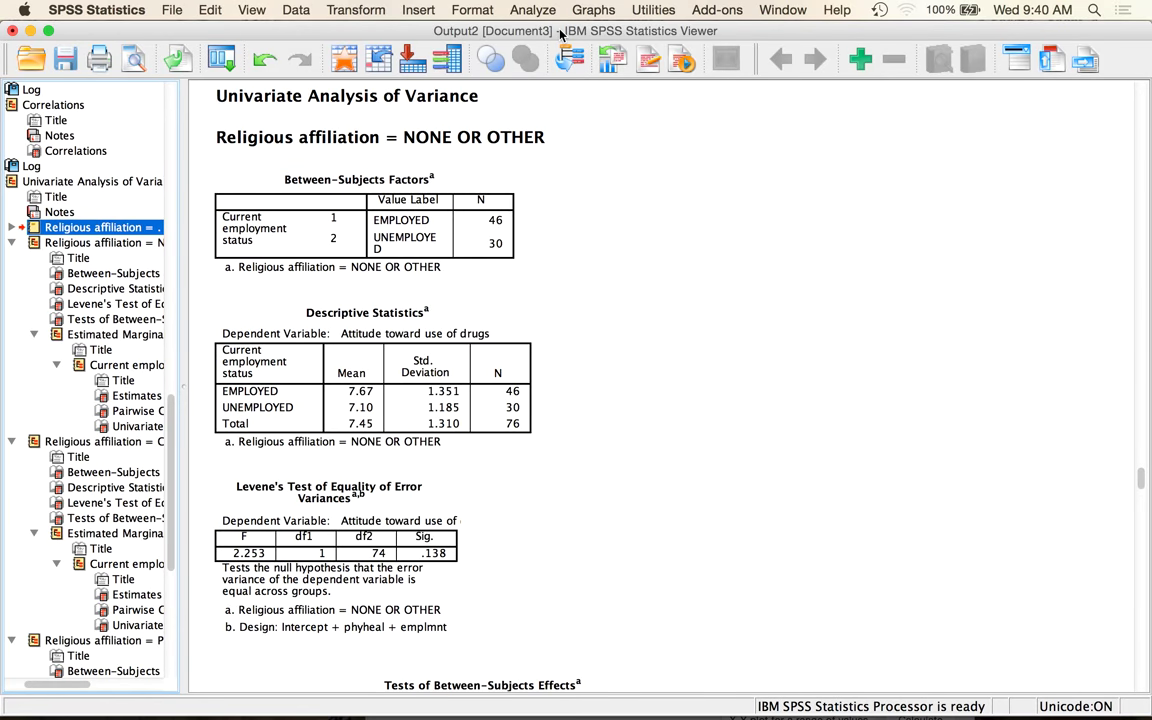
Arrange the Word document and the SPSS output side by side, narrowing the output outline to make room for the results
{"action": "left_click_drag", "start_coordinate": [560, 33], "coordinate": [1148, 33]}
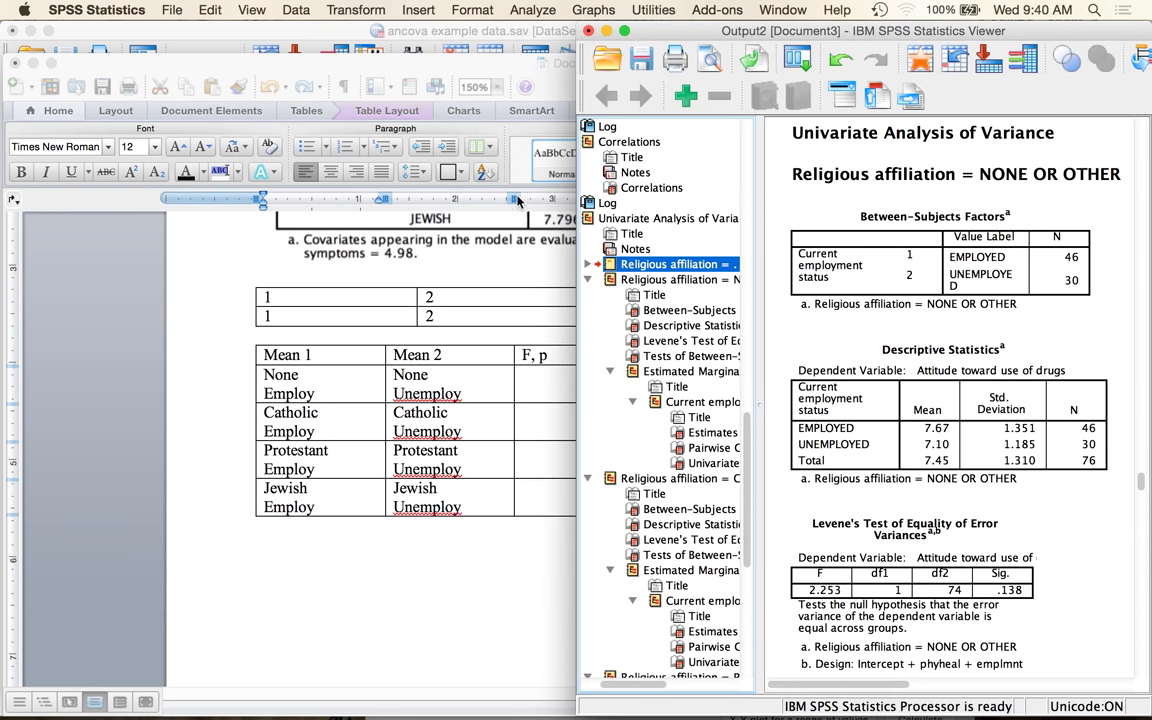
{"action": "left_click_drag", "start_coordinate": [757, 395], "coordinate": [484, 438]}
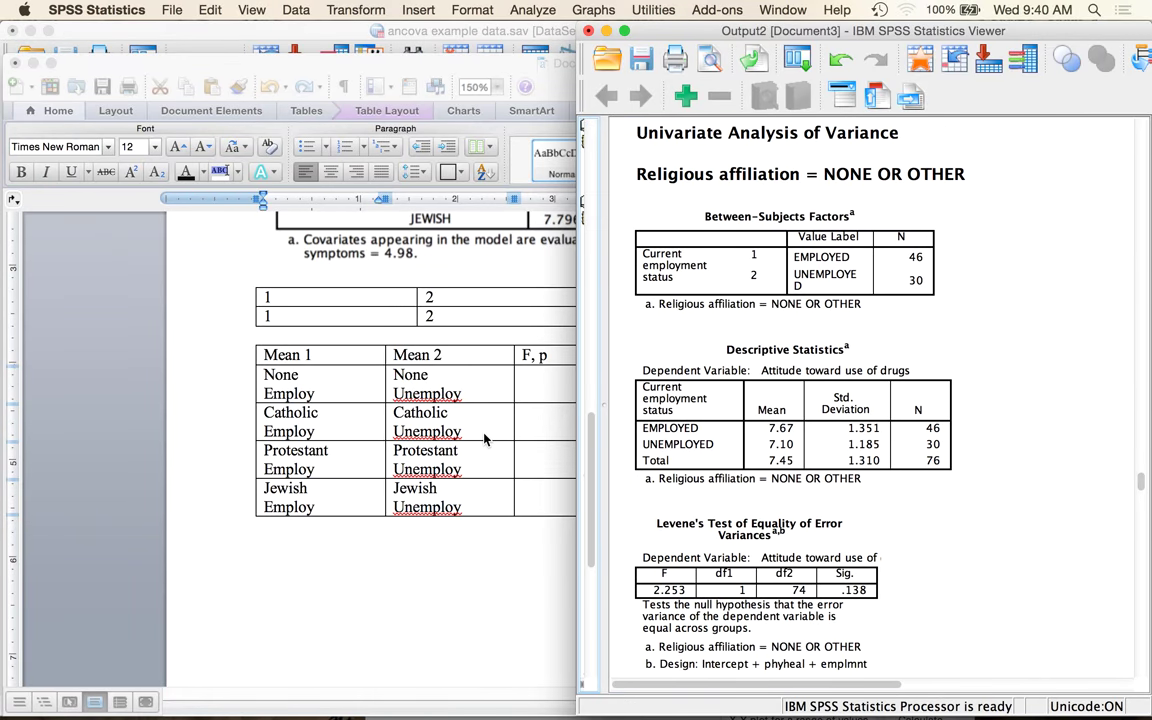
{"action": "left_click_drag", "start_coordinate": [371, 62], "coordinate": [2, 100]}
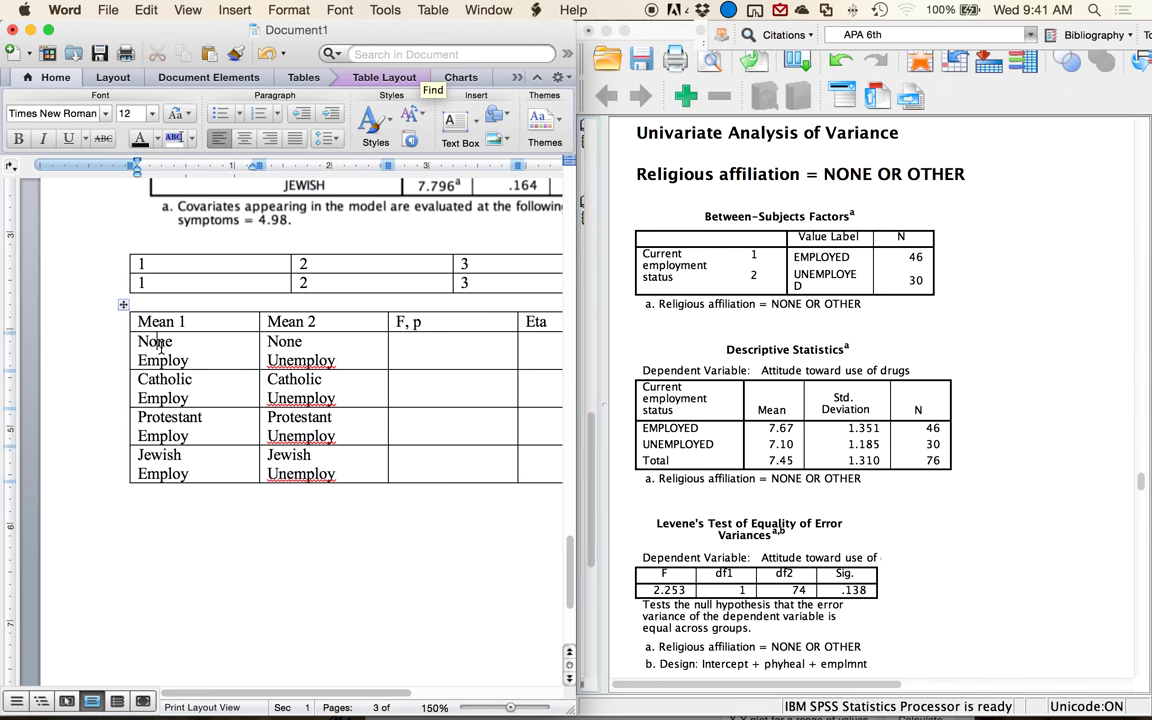
Enter "F(1, 73) = 3.24, = .08" in the None row's F, p cell, from the employment effect for NONE OR OTHER
{"action": "scroll", "coordinate": [856, 238], "scroll_direction": "down", "scroll_amount": 3}
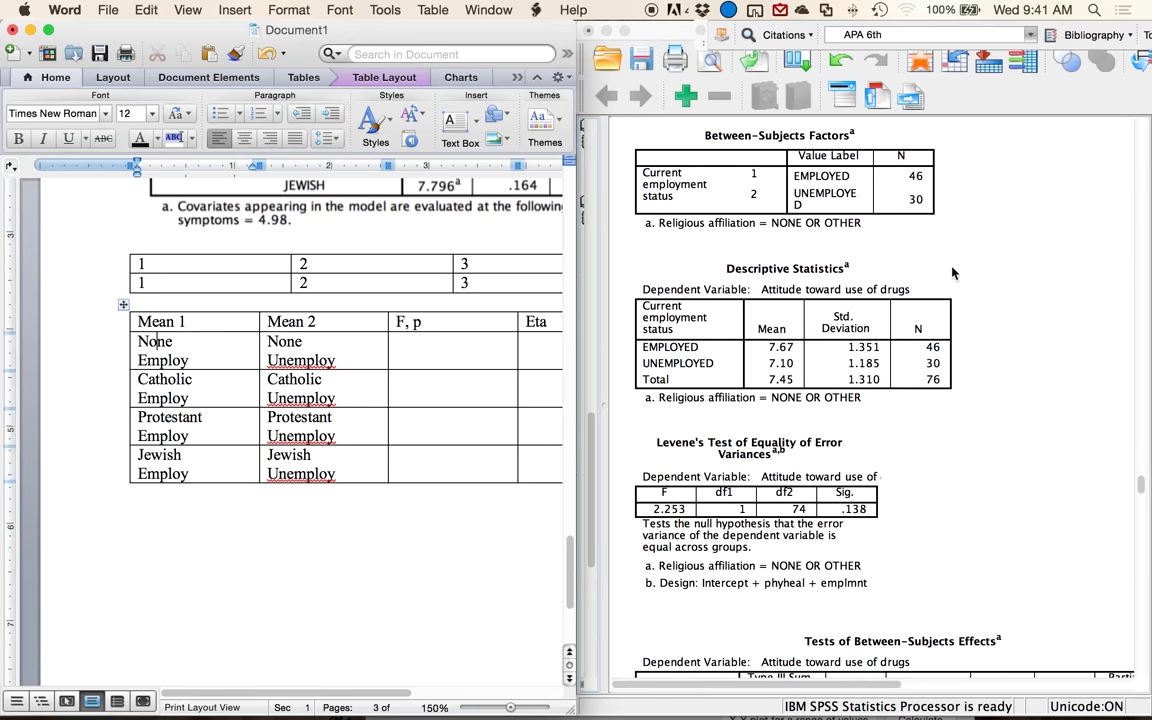
{"action": "scroll", "coordinate": [952, 272], "scroll_direction": "down", "scroll_amount": 2}
{"action": "left_click", "coordinate": [952, 272]}
{"action": "scroll", "coordinate": [952, 272], "scroll_direction": "down", "scroll_amount": 10}
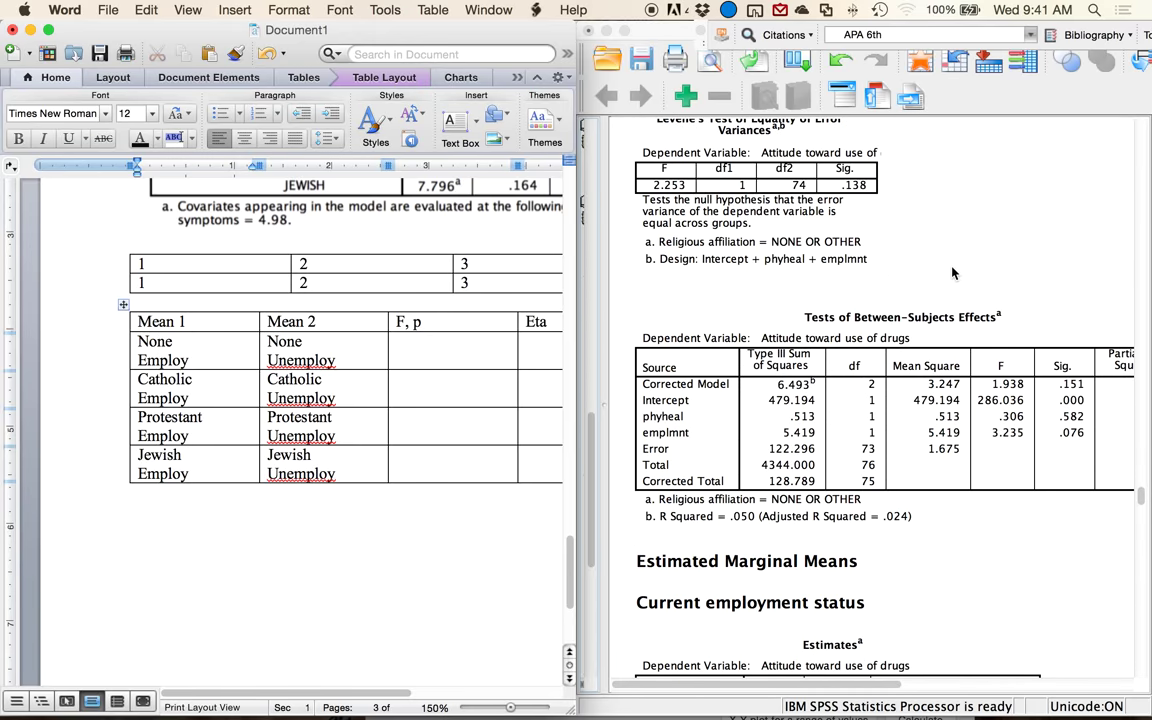
{"action": "left_click", "coordinate": [952, 272]}
{"action": "scroll", "coordinate": [952, 272], "scroll_direction": "down", "scroll_amount": 1}
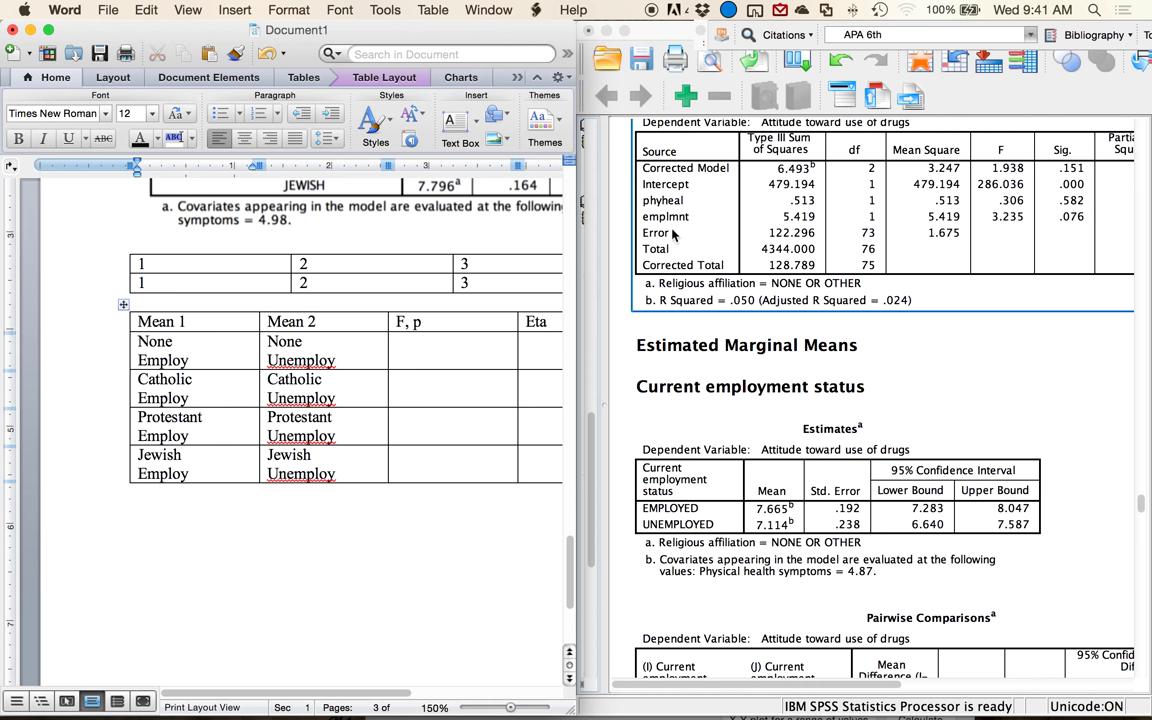
{"action": "left_click", "coordinate": [882, 218]}
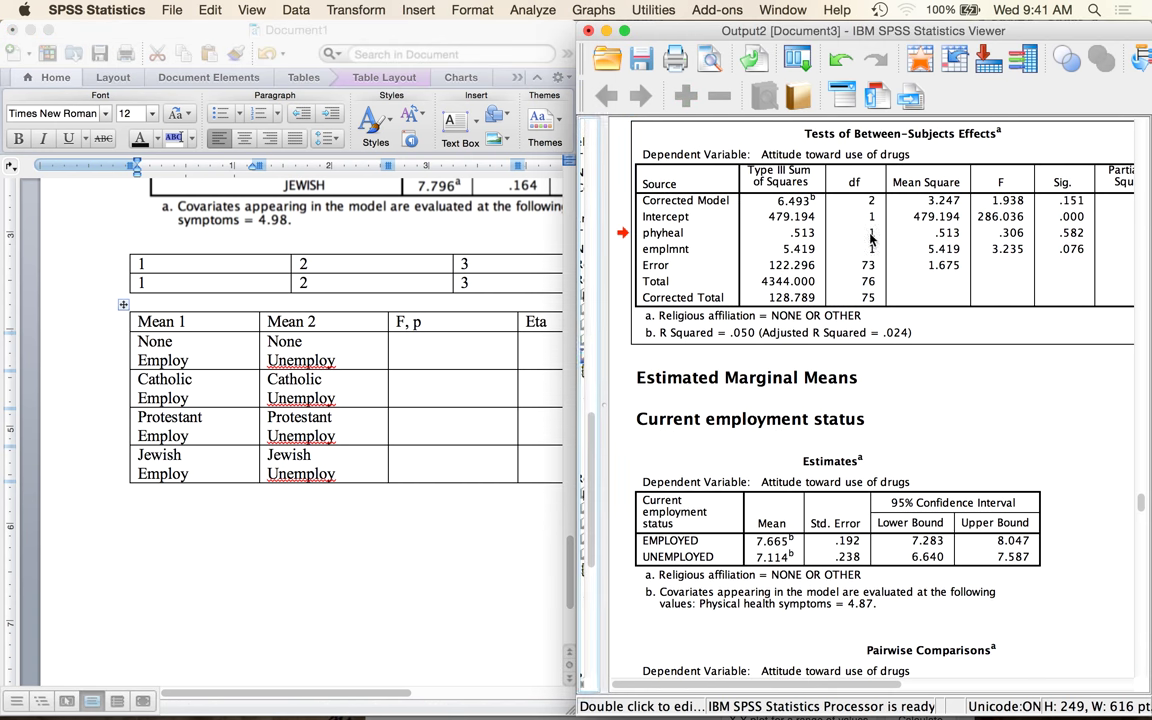
{"action": "left_click", "coordinate": [793, 236]}
{"action": "left_click", "coordinate": [444, 351]}
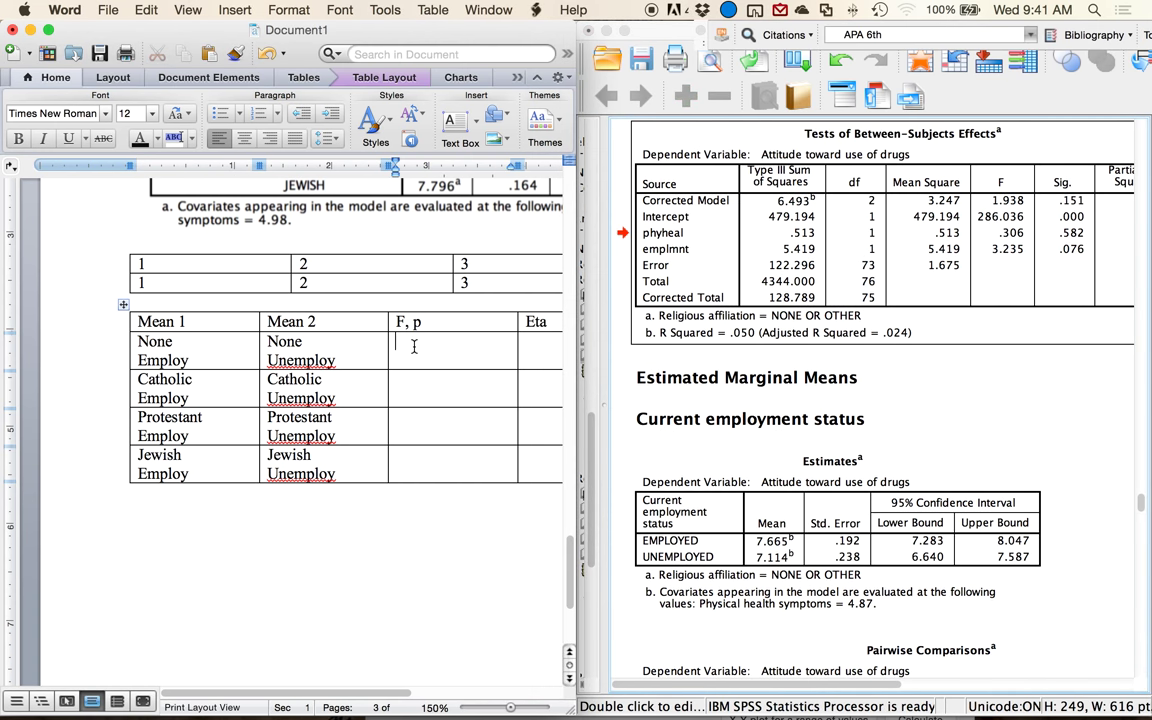
{"action": "type", "text": "F(1, 73) = 3."}
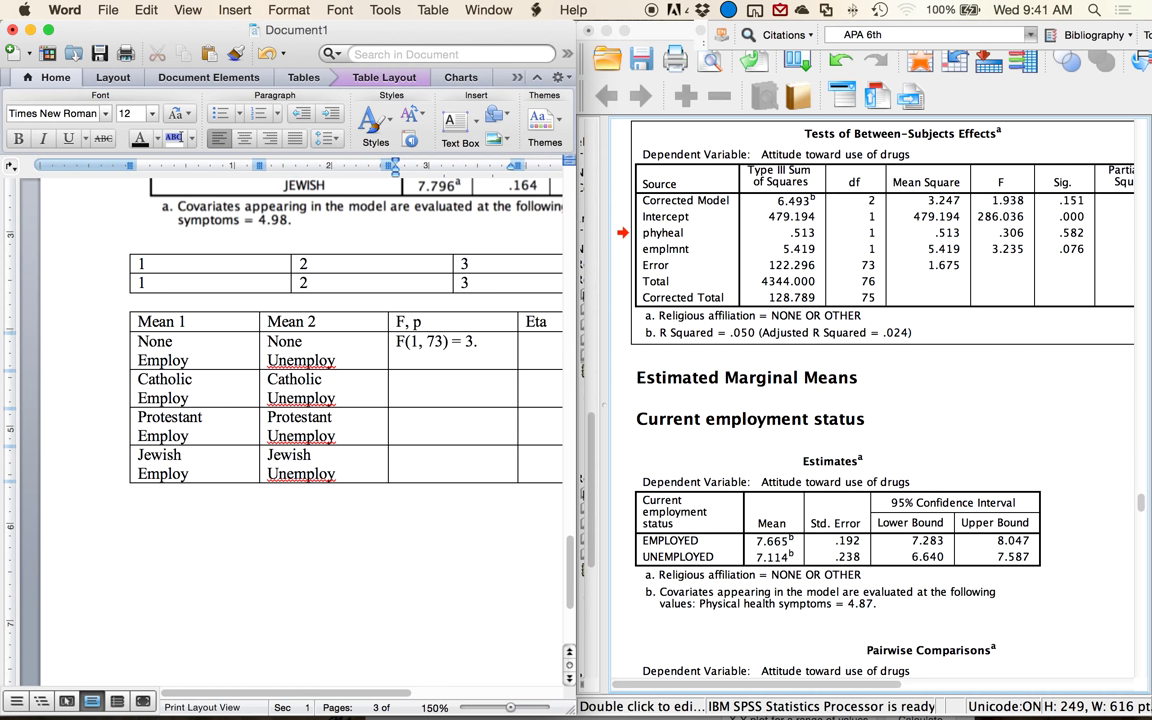
{"action": "type", "text": "24, = .08"}
Fill in the None row's Eta as .04 from the partial eta squared, and its Explain cell as "Not different"
{"action": "key", "text": "Tab"}
{"action": "scroll", "coordinate": [741, 428], "scroll_direction": "up", "scroll_amount": 2}
{"action": "scroll", "coordinate": [741, 428], "scroll_direction": "right", "scroll_amount": 2}
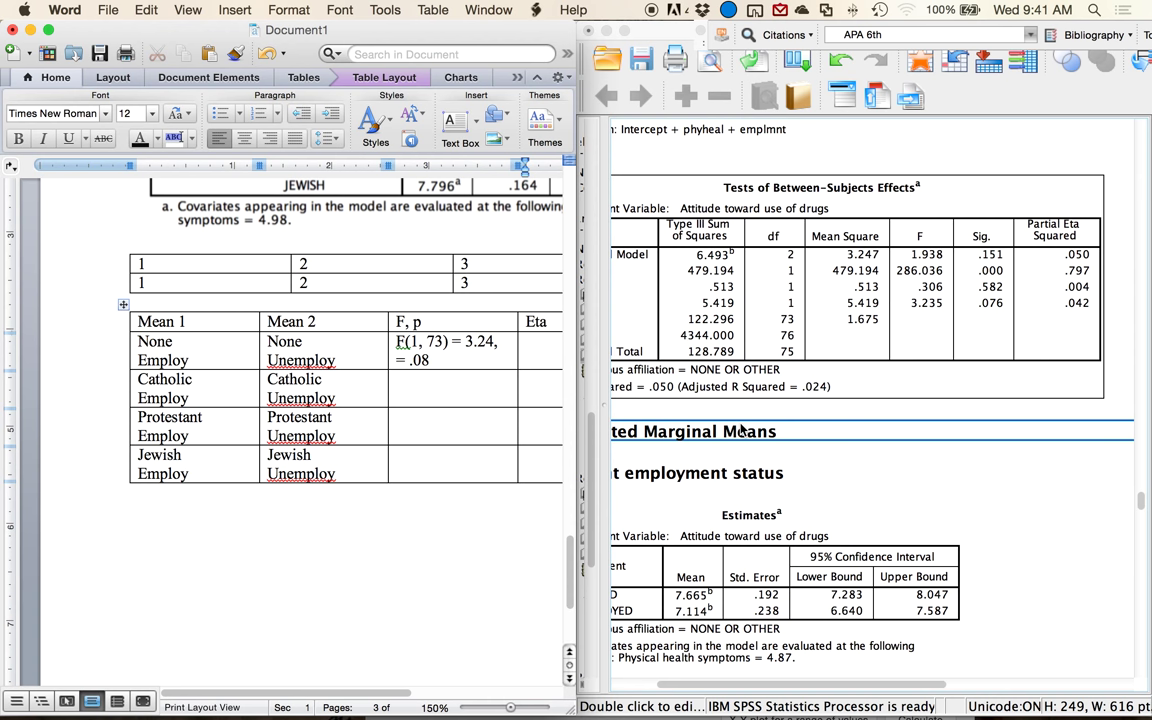
{"action": "type", "text": ".04"}
{"action": "key", "text": "Tab"}
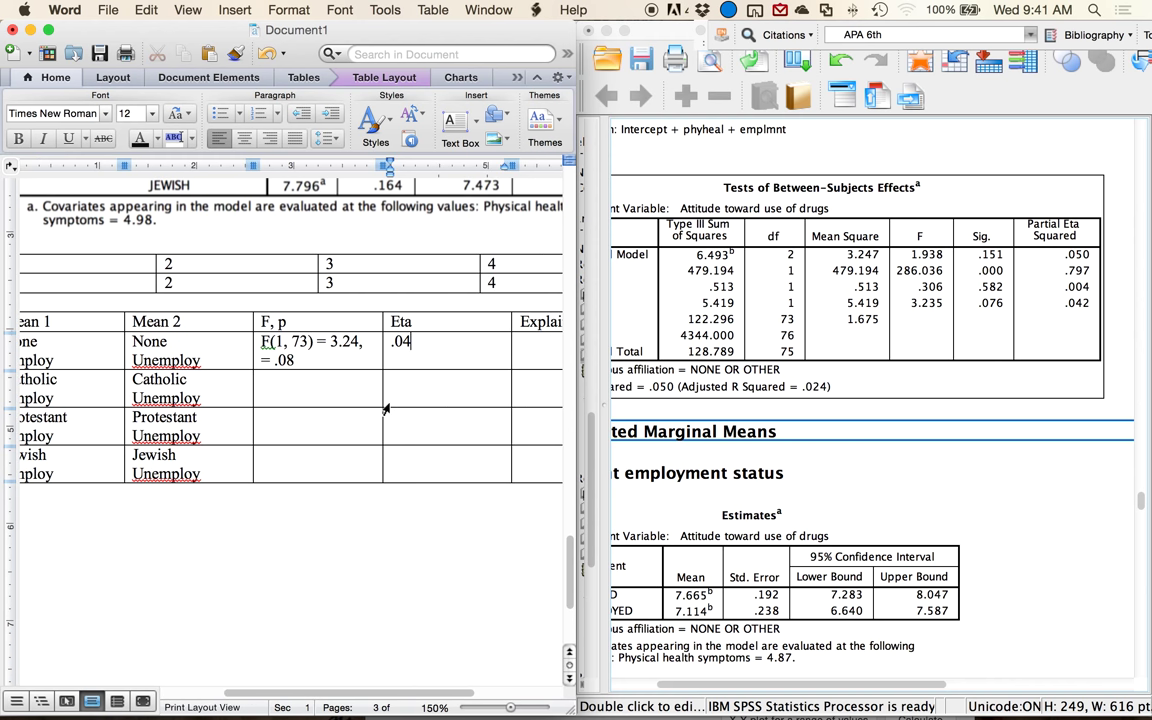
{"action": "type", "text": "not different"}
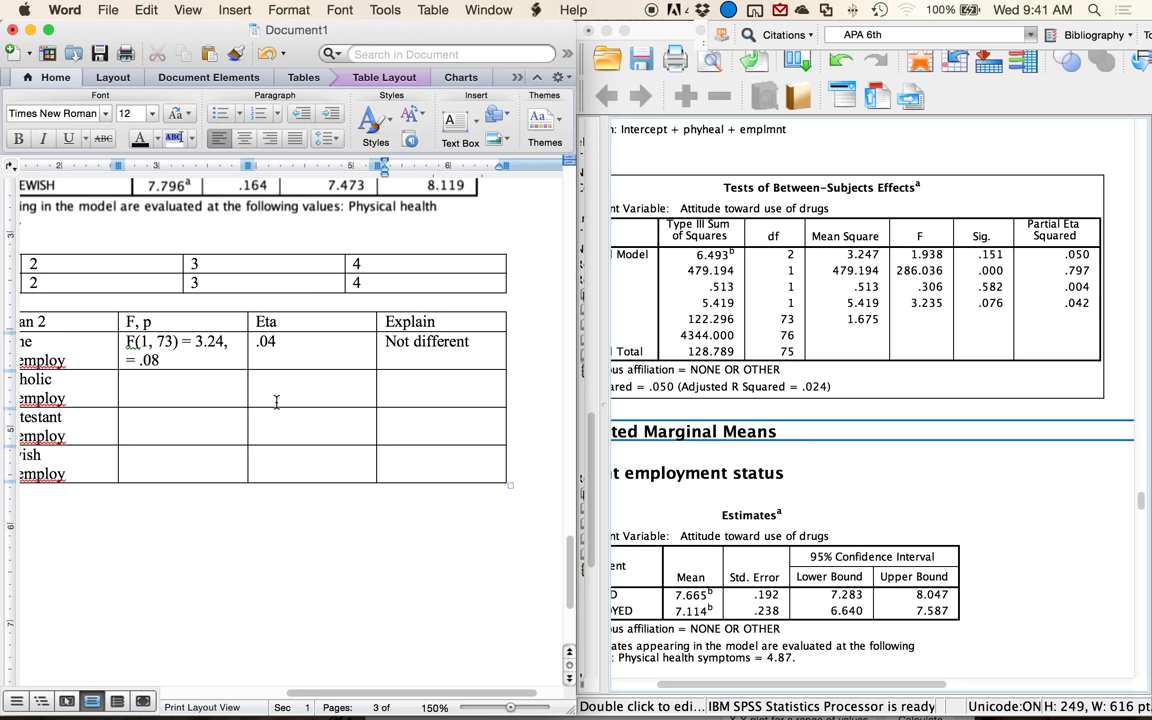
Examine the NONE OR OTHER adjusted means and pairwise comparisons for employed and unemployed in the SPSS output
{"action": "scroll", "coordinate": [275, 401], "scroll_direction": "left", "scroll_amount": 5}
{"action": "scroll", "coordinate": [275, 401], "scroll_direction": "down", "scroll_amount": 1}
{"action": "scroll", "coordinate": [280, 405], "scroll_direction": "left", "scroll_amount": 3}
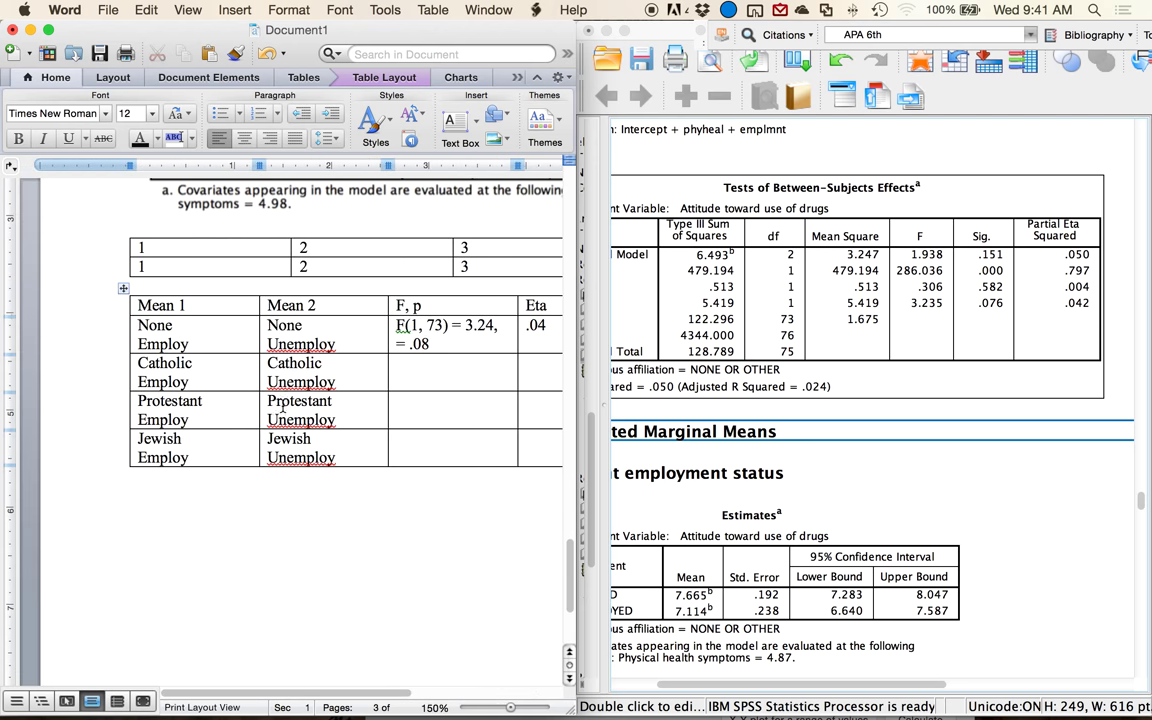
{"action": "scroll", "coordinate": [742, 323], "scroll_direction": "down", "scroll_amount": 5}
{"action": "scroll", "coordinate": [742, 323], "scroll_direction": "left", "scroll_amount": 1}
{"action": "left_click", "coordinate": [828, 367]}
{"action": "scroll", "coordinate": [828, 367], "scroll_direction": "down", "scroll_amount": 5}
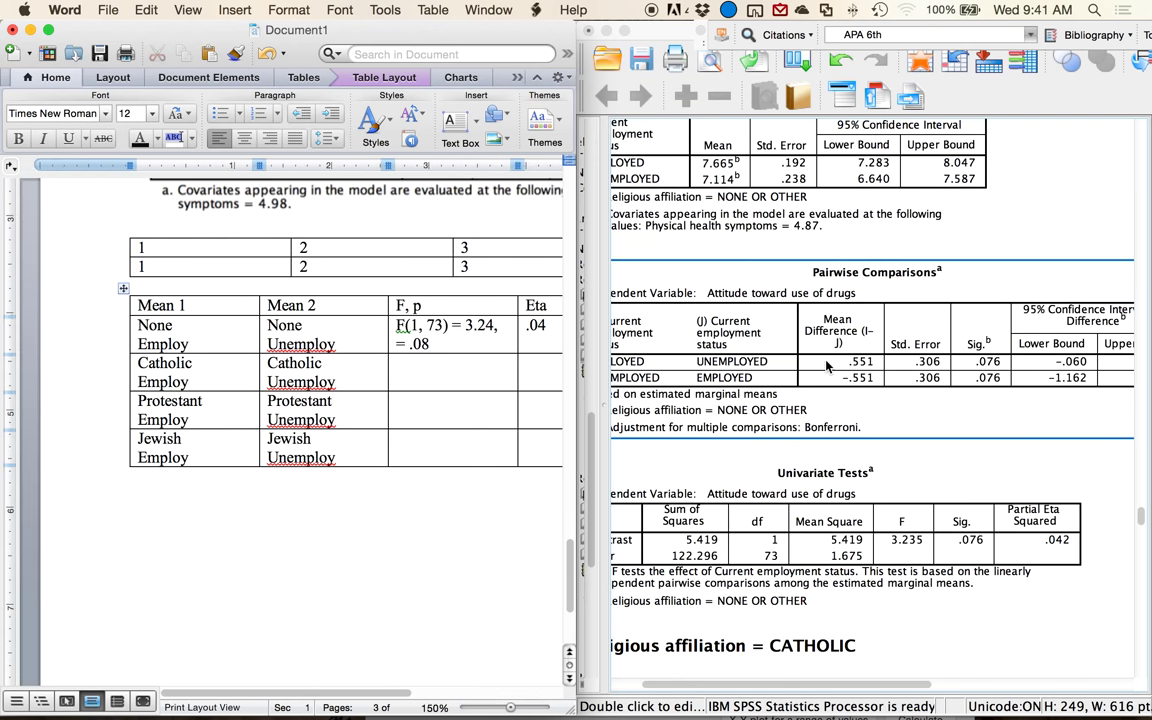
{"action": "left_click", "coordinate": [676, 181]}
{"action": "scroll", "coordinate": [678, 199], "scroll_direction": "up", "scroll_amount": 1}
{"action": "scroll", "coordinate": [751, 215], "scroll_direction": "left", "scroll_amount": 2}
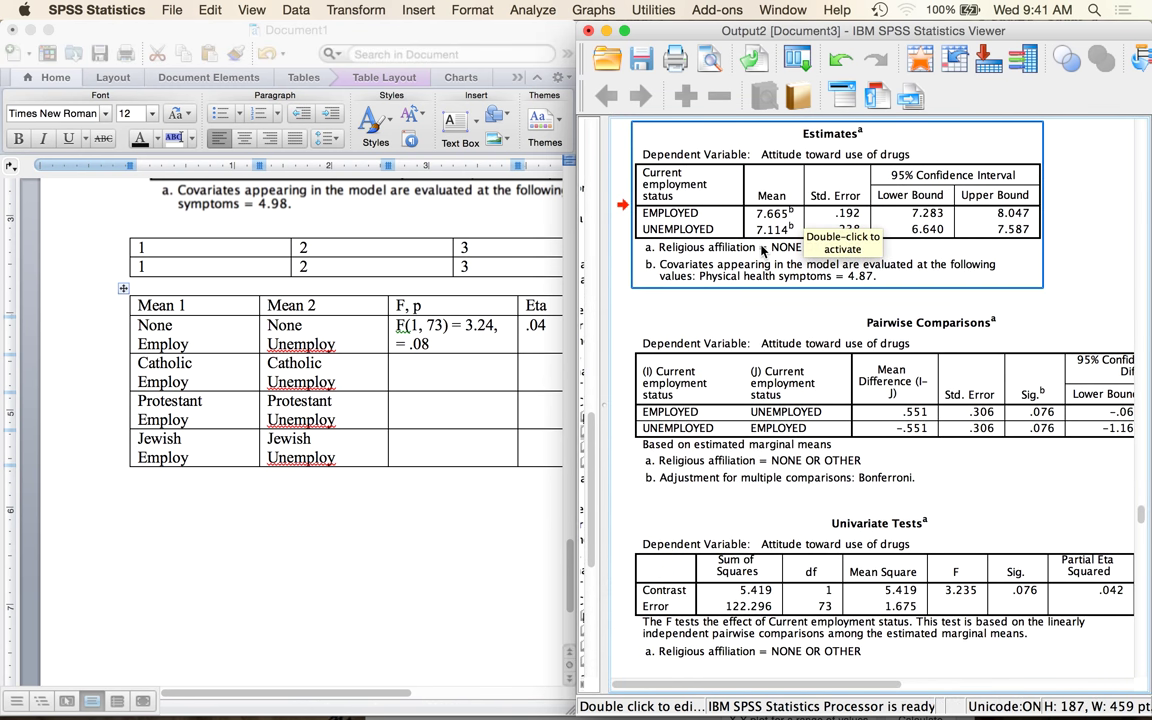
{"action": "left_click", "coordinate": [743, 343]}
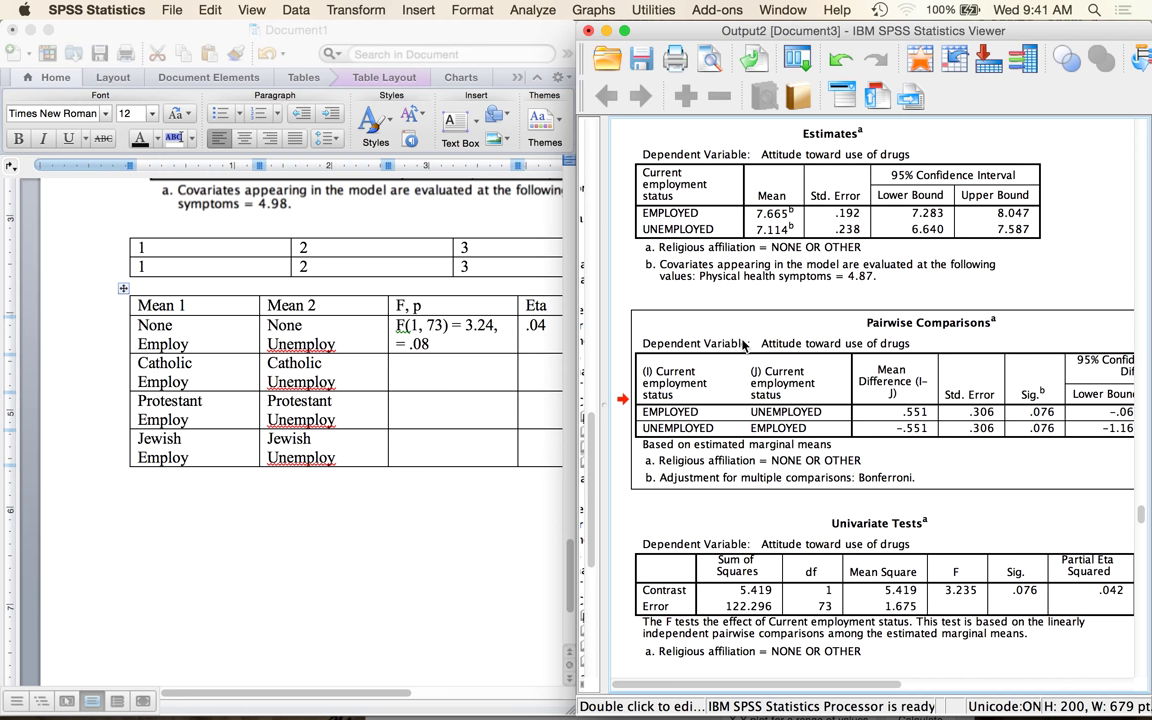
Start the Catholic row's F, p cell in the Word table with "F(1,116) =", using the CATHOLIC employment and error degrees of freedom
{"action": "scroll", "coordinate": [760, 340], "scroll_direction": "down", "scroll_amount": 8}
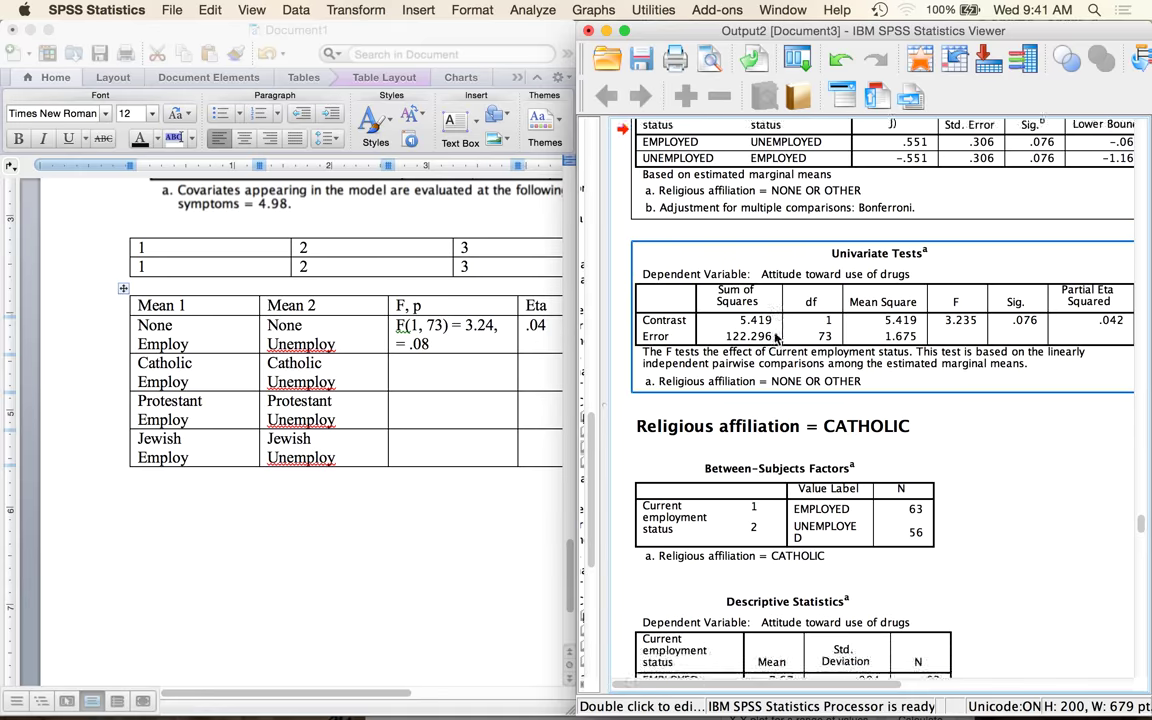
{"action": "scroll", "coordinate": [777, 340], "scroll_direction": "down", "scroll_amount": 9}
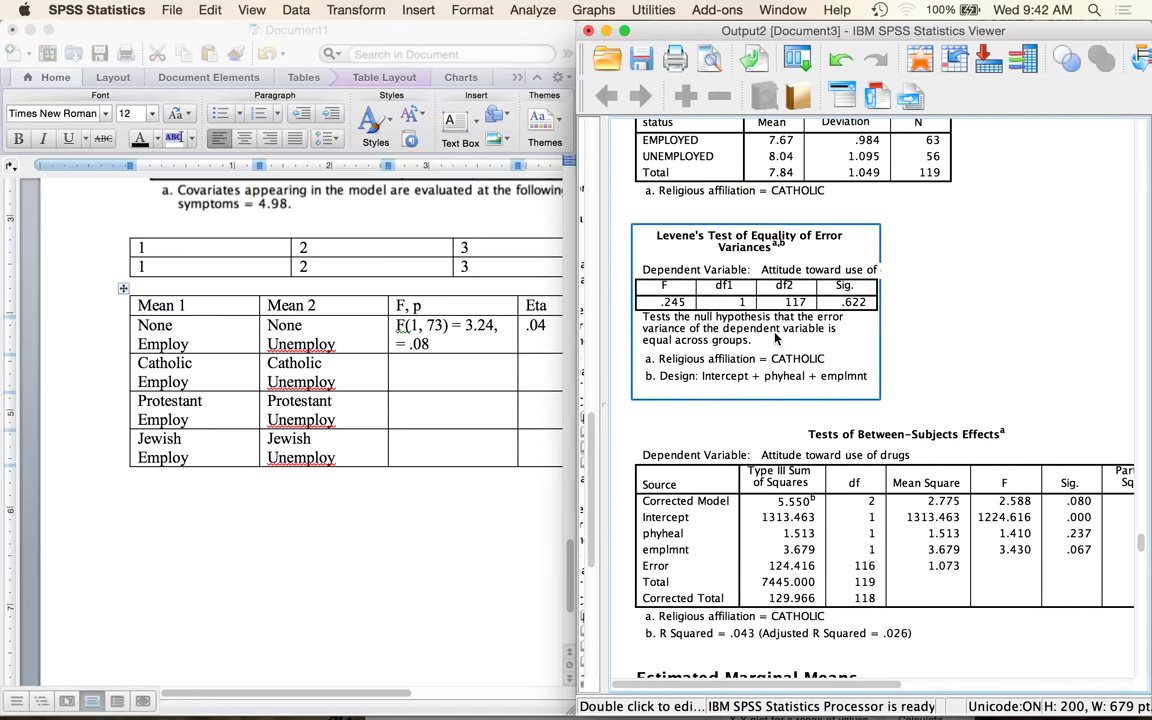
{"action": "scroll", "coordinate": [776, 339], "scroll_direction": "down", "scroll_amount": 1}
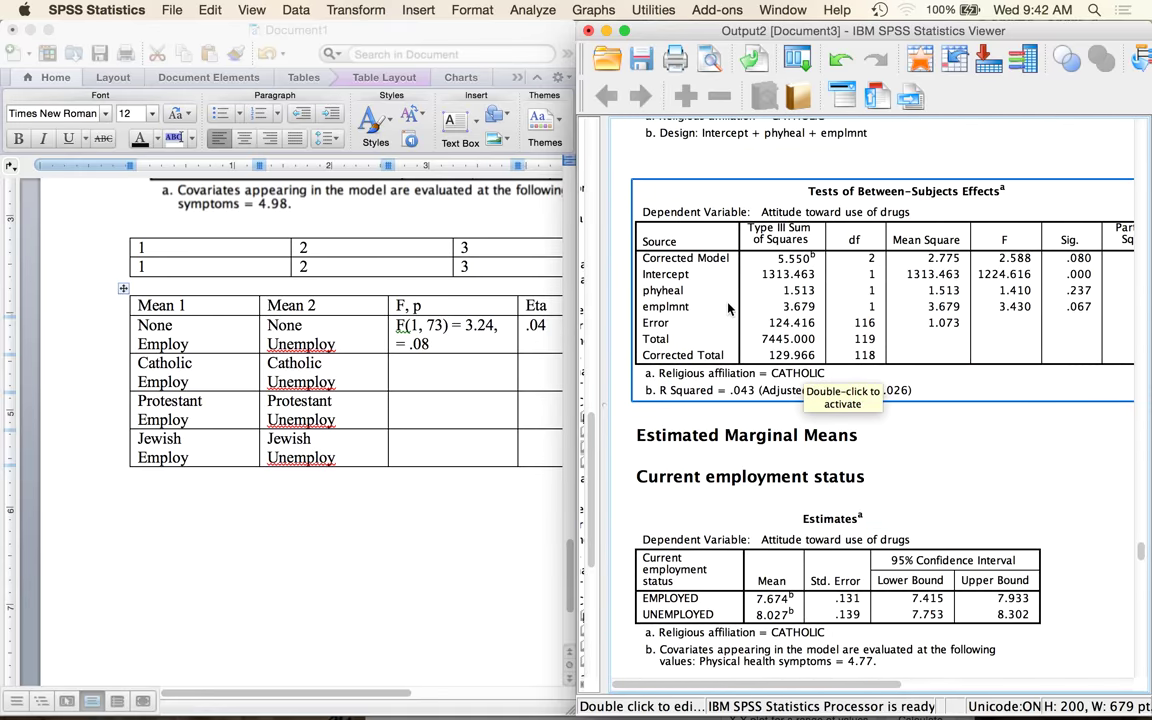
{"action": "left_click", "coordinate": [797, 384]}
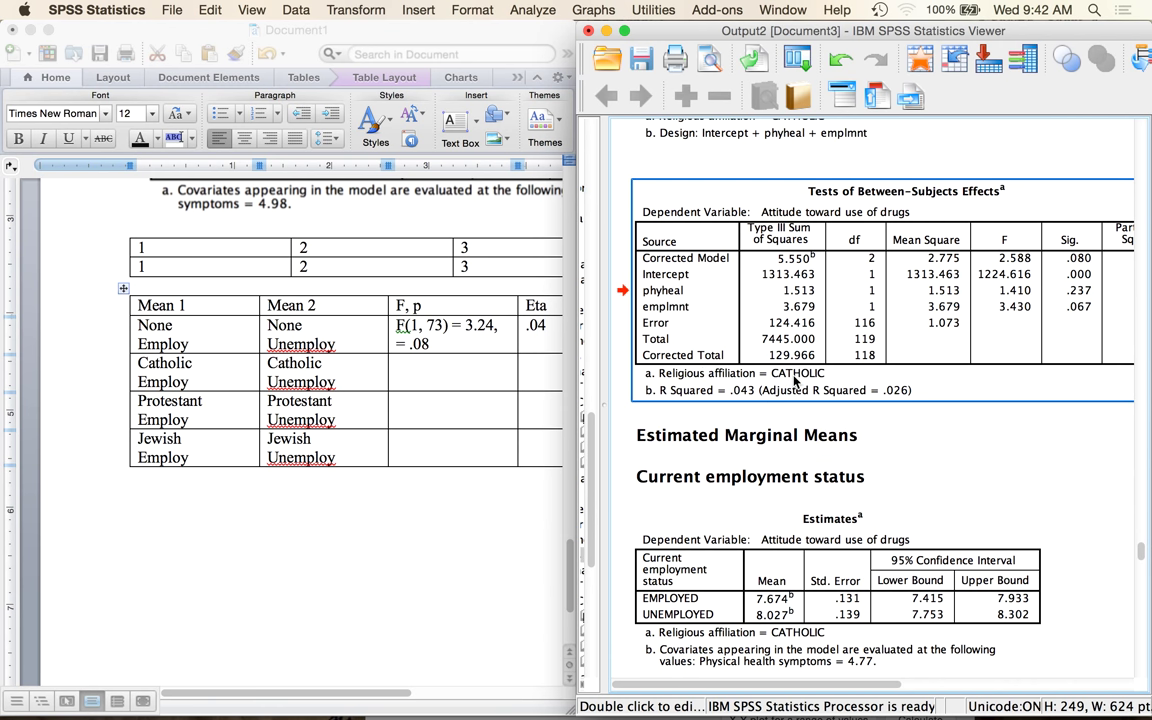
{"action": "left_click_drag", "start_coordinate": [797, 380], "coordinate": [446, 290]}
{"action": "left_click", "coordinate": [638, 669]}
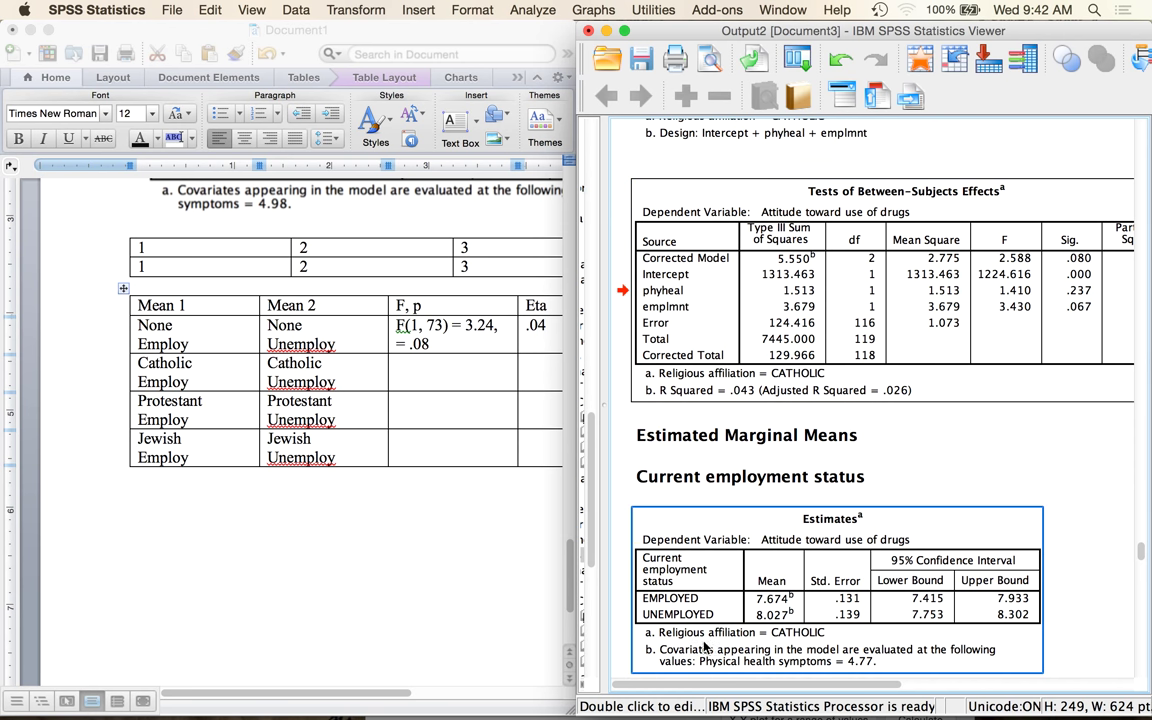
{"action": "left_click_drag", "start_coordinate": [650, 235], "coordinate": [366, 381]}
{"action": "left_click", "coordinate": [400, 371]}
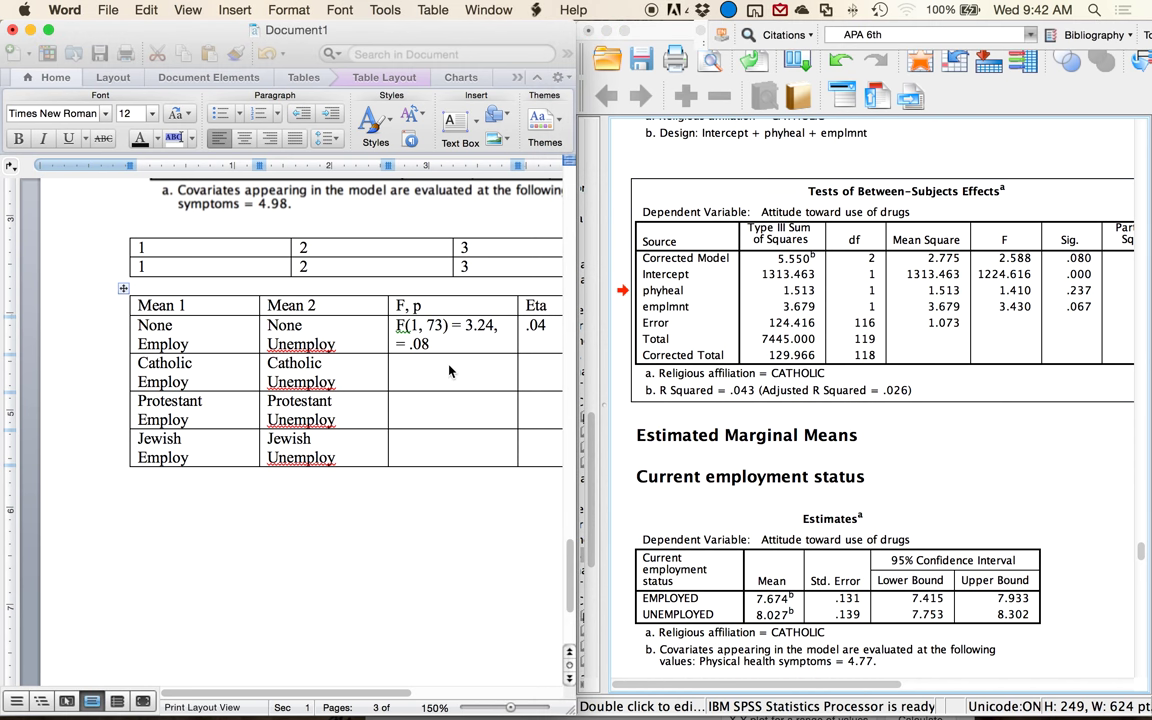
{"action": "type", "text": "F("}
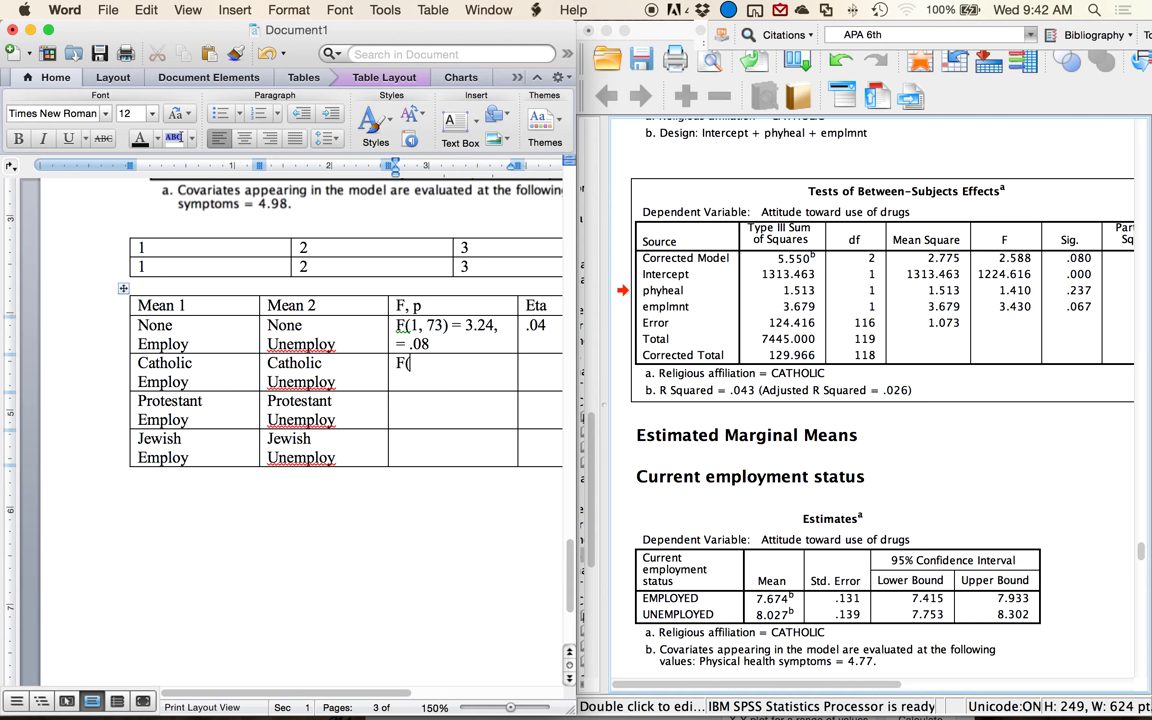
{"action": "type", "text": "1,116) ="}
Complete the Catholic row's F, p cell with "3.43, p = .07" from the employment effect
{"action": "left_click", "coordinate": [938, 430]}
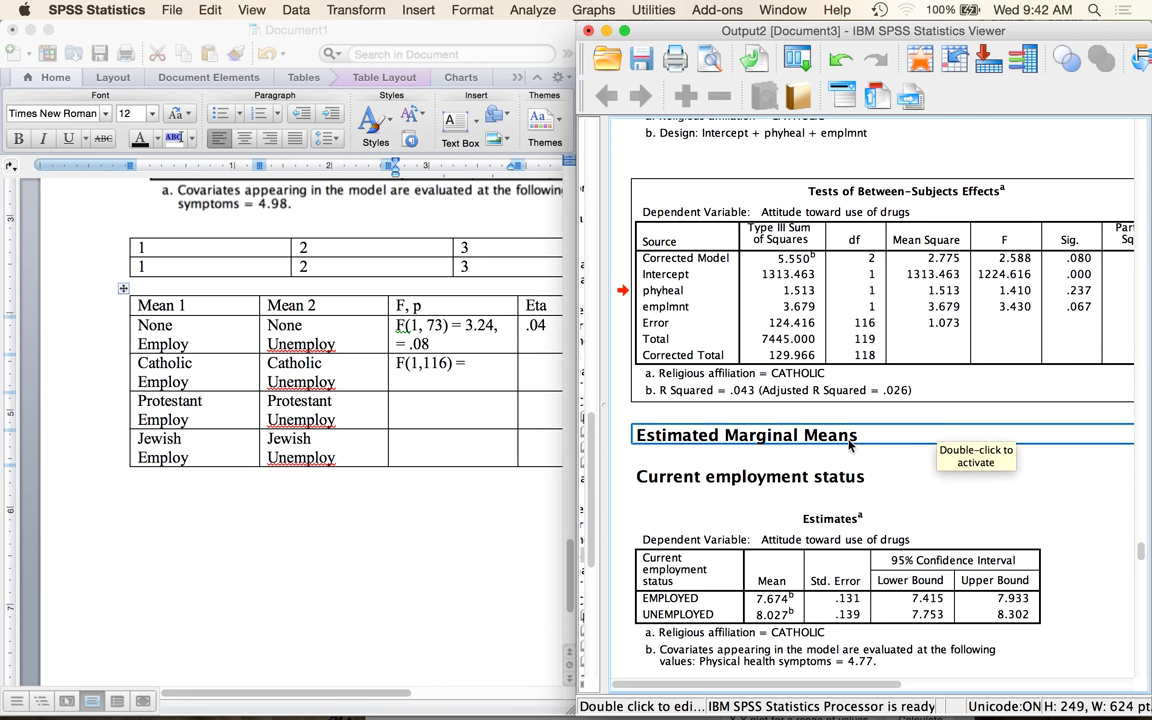
{"action": "left_click", "coordinate": [461, 347]}
{"action": "left_click", "coordinate": [458, 362]}
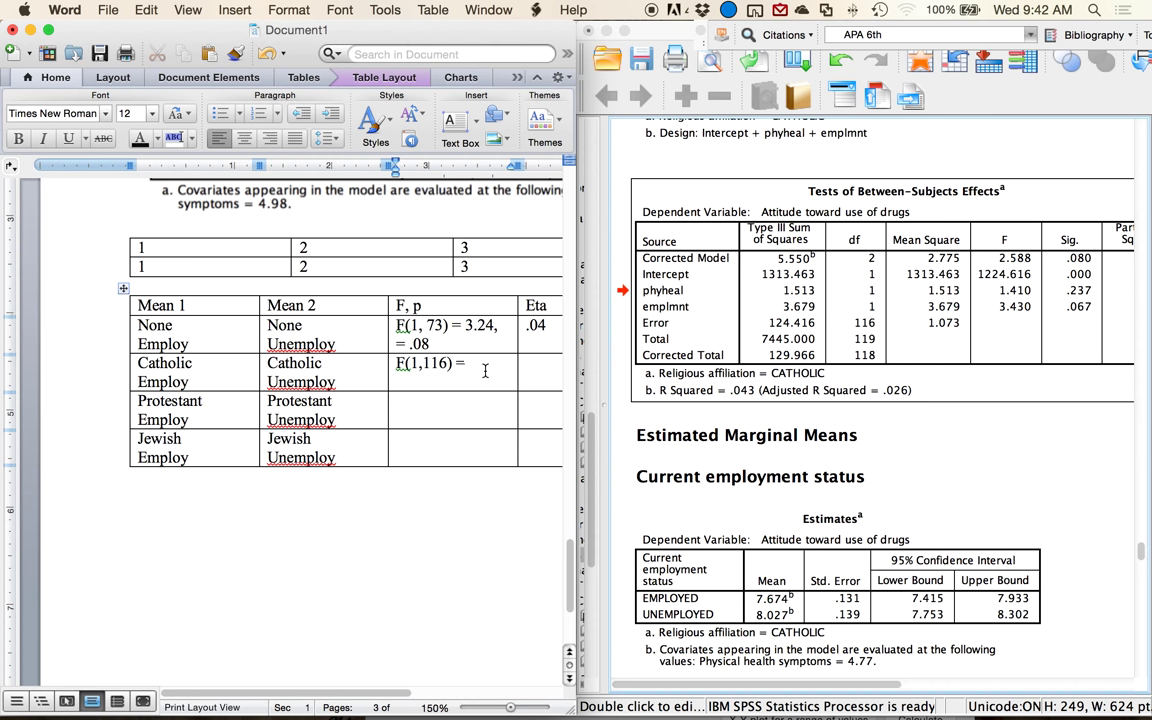
{"action": "type", "text": "3.3"}
{"action": "type", "text": "3, p = ."}
{"action": "type", "text": "07"}
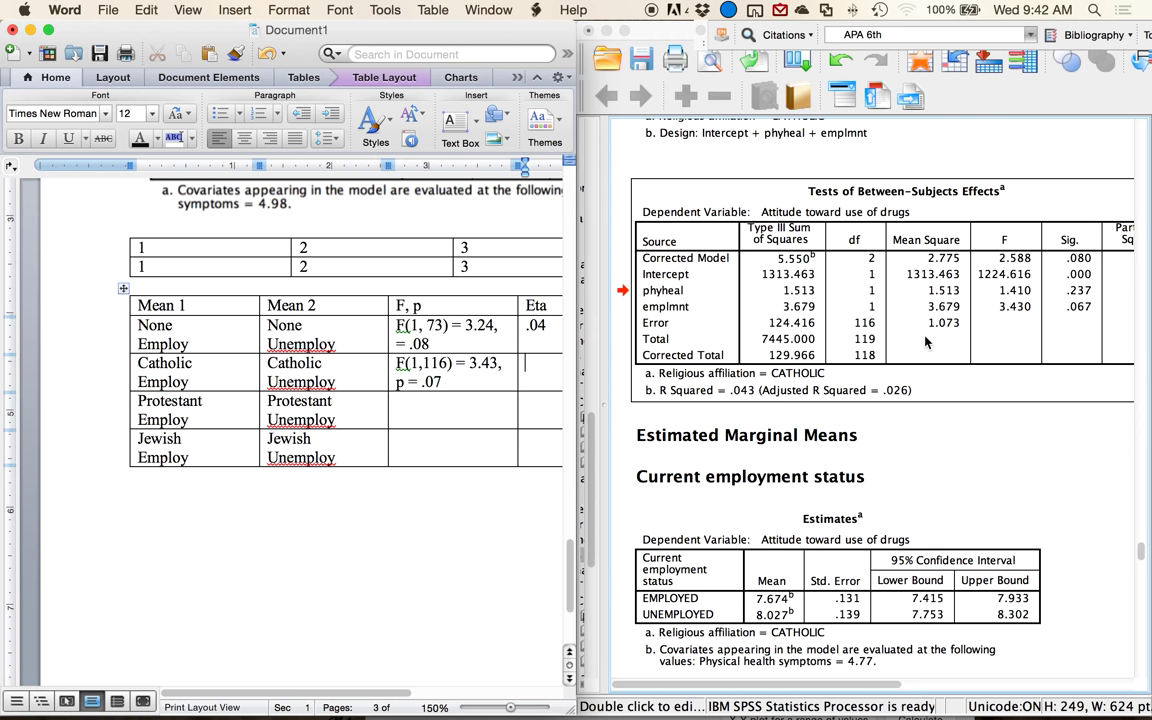
Fill in the Catholic row's Eta as .03 from the partial eta squared, and its Explain cell as "Not different"
{"action": "scroll", "coordinate": [925, 342], "scroll_direction": "right", "scroll_amount": 5}
{"action": "key", "text": "Tab"}
{"action": "type", "text": ".03"}
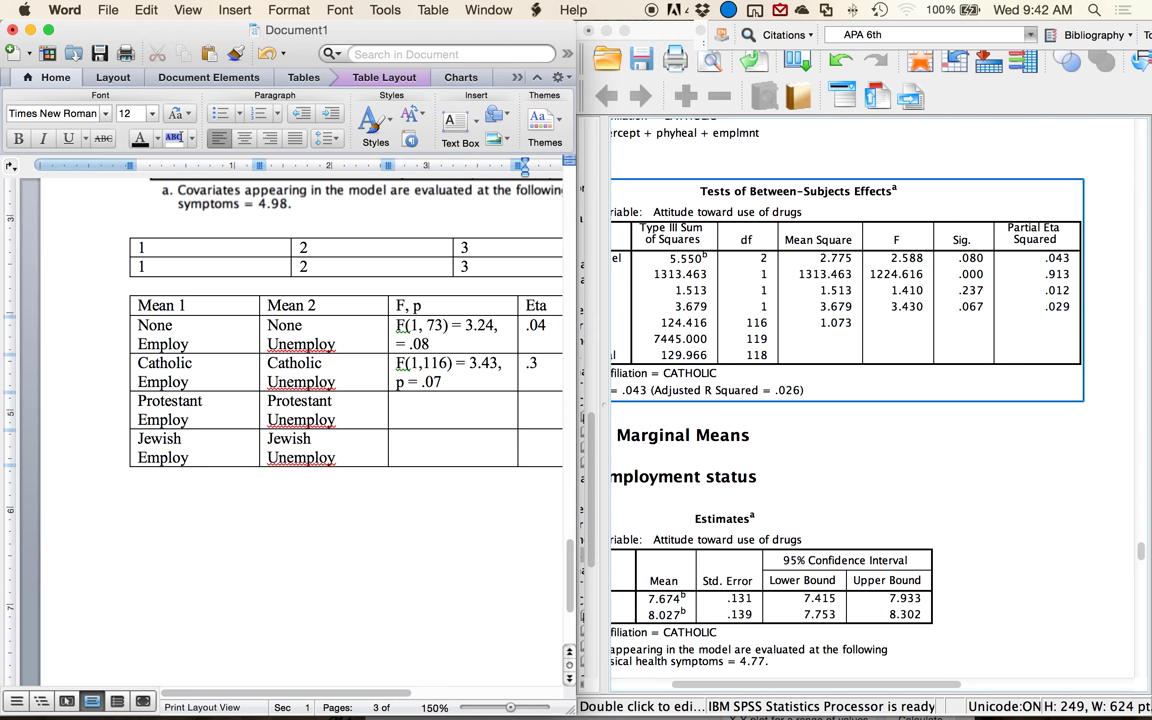
{"action": "key", "text": "Tab"}
{"action": "type", "text": "Not diffe"}
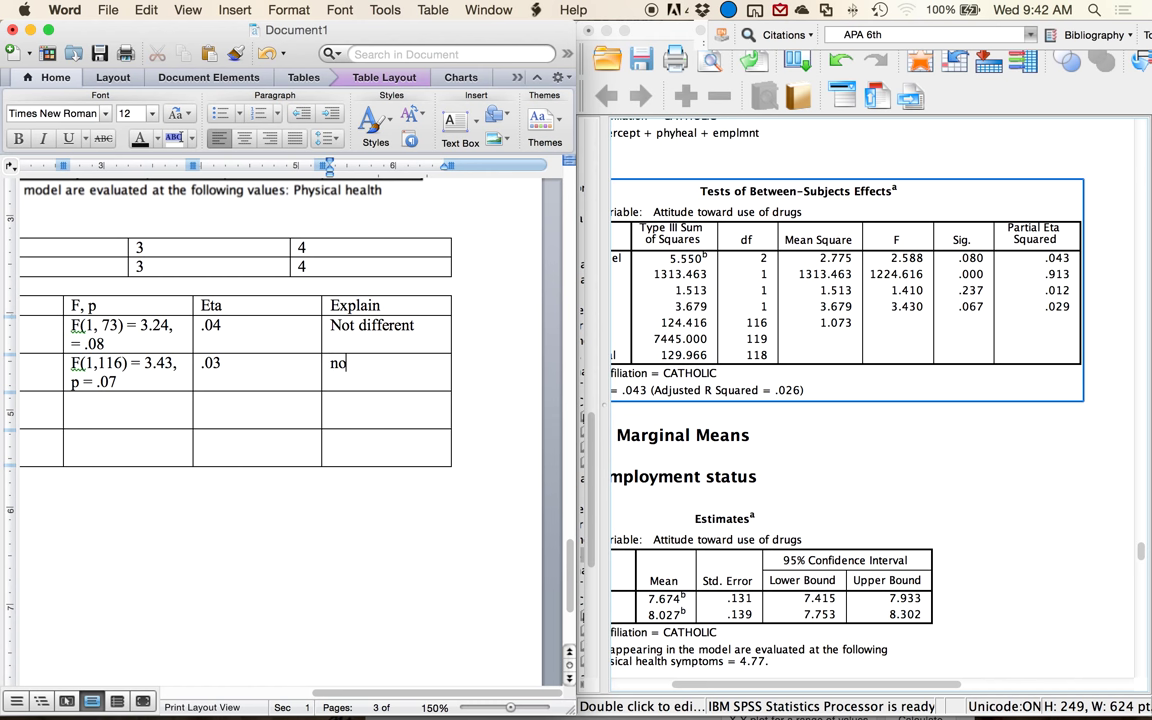
{"action": "type", "text": "rent"}
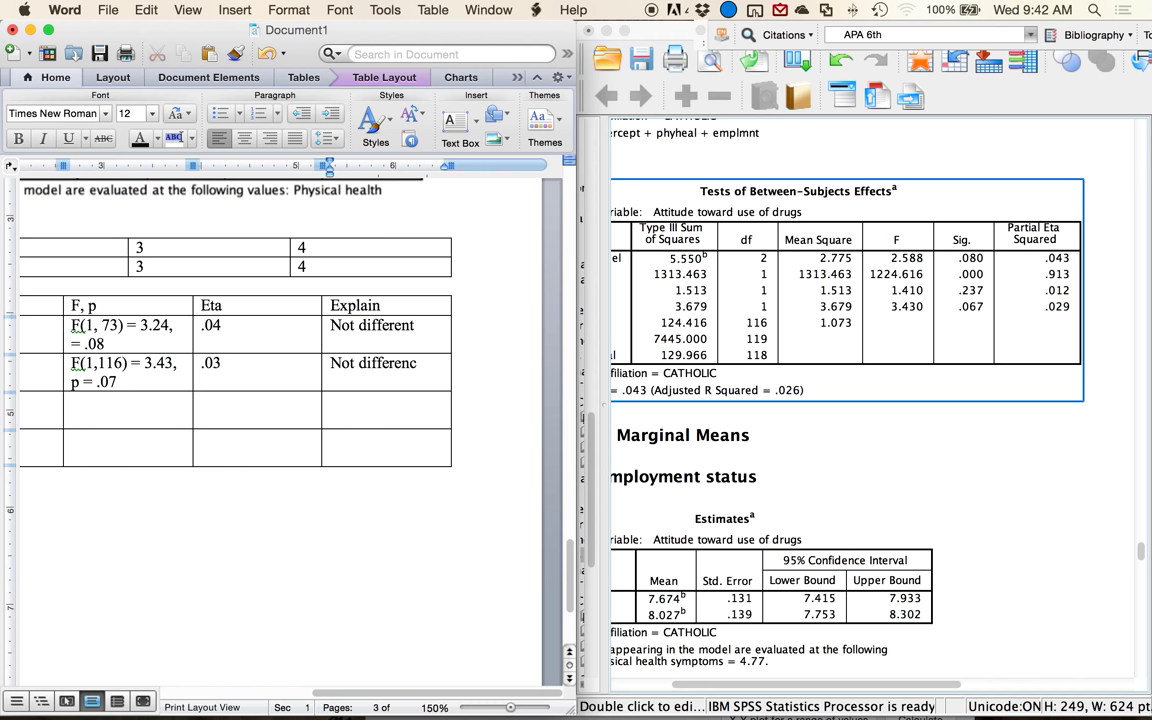
Start the Protestant row's F, p cell with "F(1, 172)", using the degrees of freedom in the PROTESTANT between-subjects effects
{"action": "key", "text": "Tab"}
{"action": "key", "text": "Tab"}
{"action": "key", "text": "Tab"}
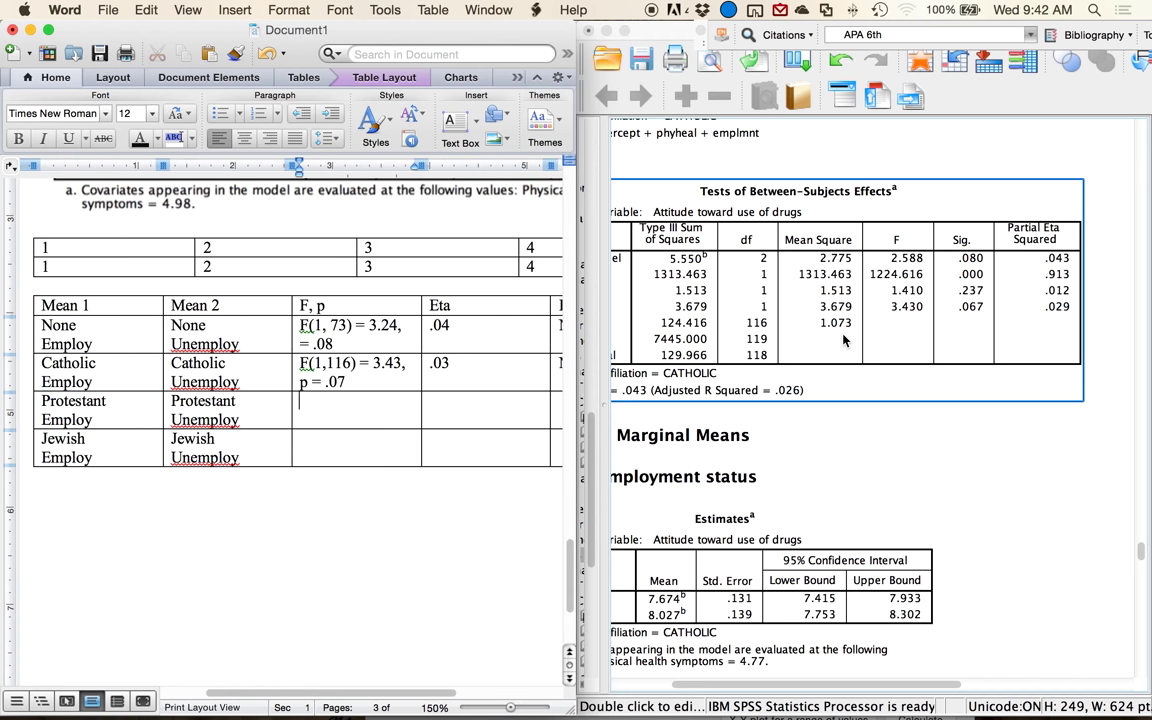
{"action": "scroll", "coordinate": [758, 300], "scroll_direction": "left", "scroll_amount": 2}
{"action": "scroll", "coordinate": [758, 300], "scroll_direction": "down", "scroll_amount": 5}
{"action": "left_click", "coordinate": [797, 364]}
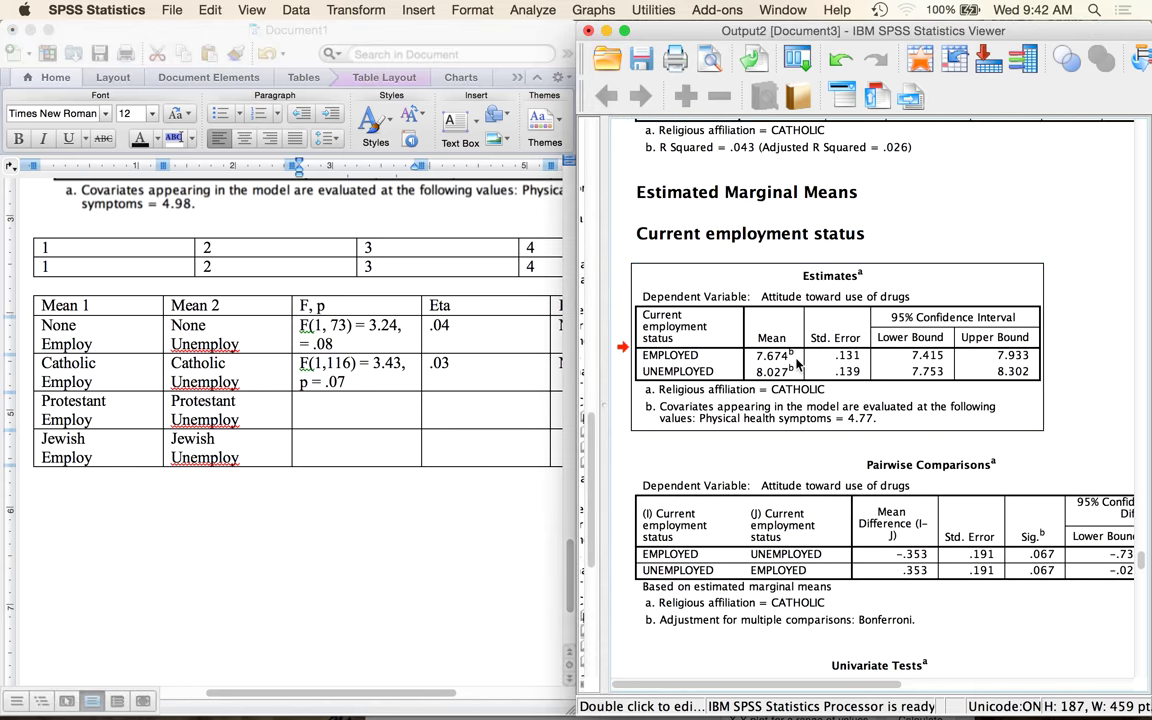
{"action": "key", "text": "Down"}
{"action": "key", "text": "Down"}
{"action": "key", "text": "Down"}
{"action": "key", "text": "Down"}
{"action": "key", "text": "Down"}
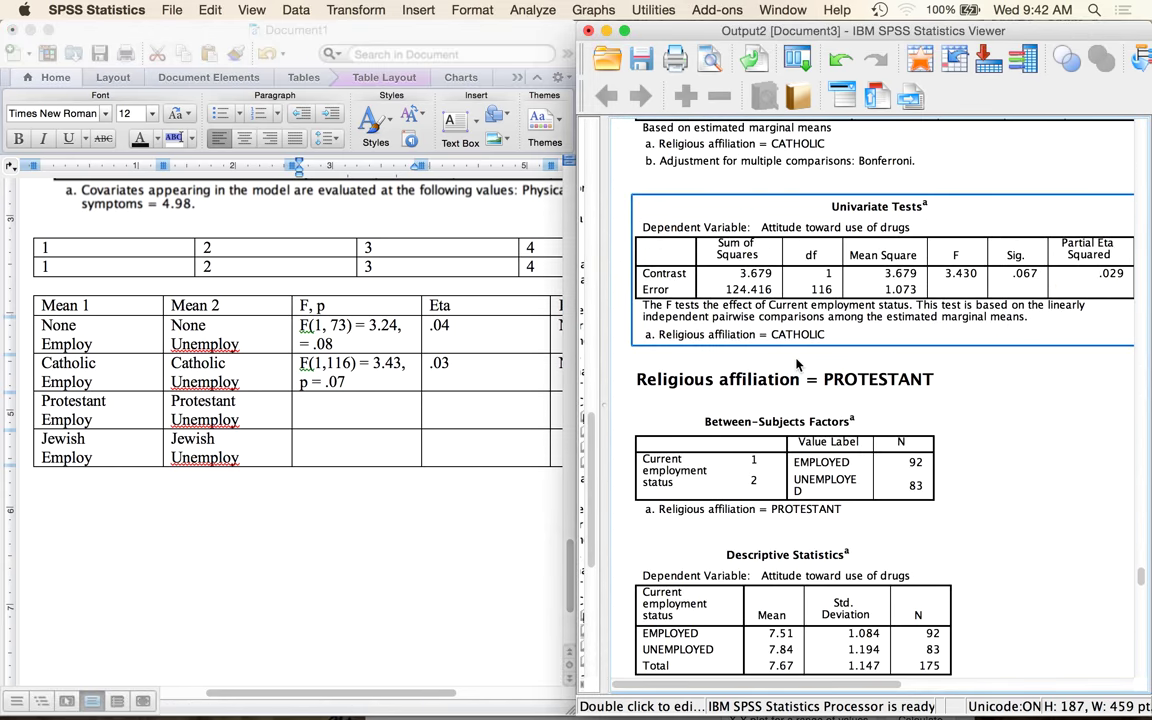
{"action": "scroll", "coordinate": [797, 364], "scroll_direction": "down", "scroll_amount": 5}
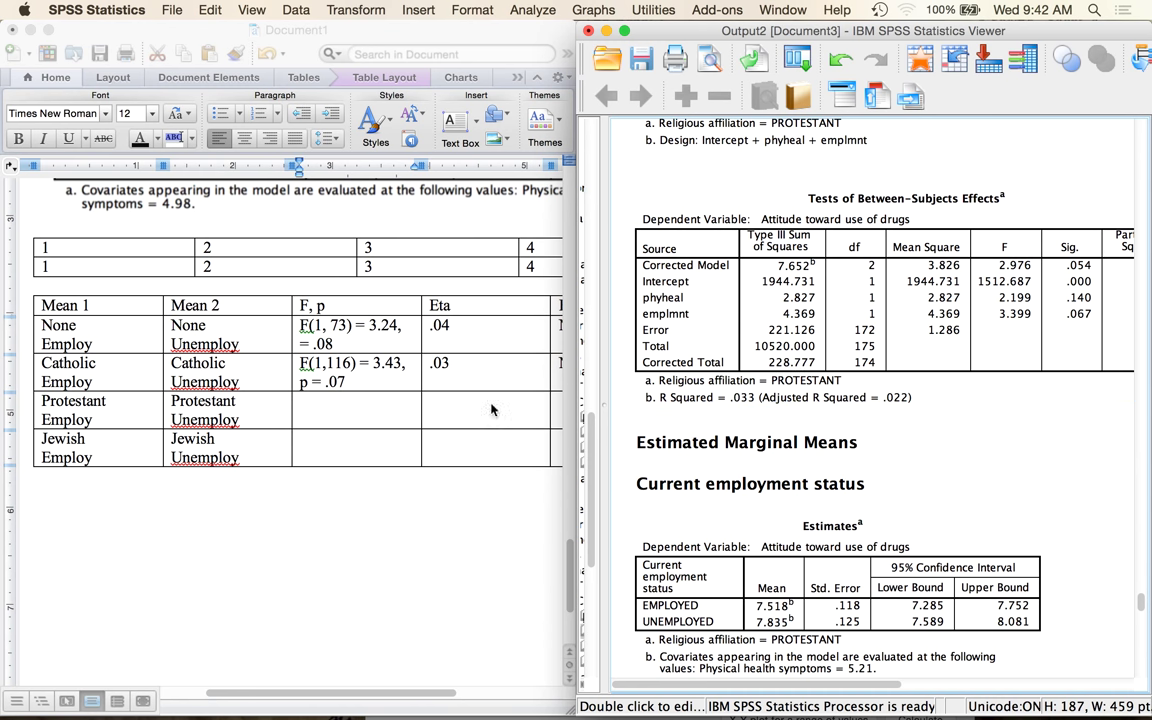
{"action": "left_click", "coordinate": [311, 418]}
{"action": "type", "text": "F("}
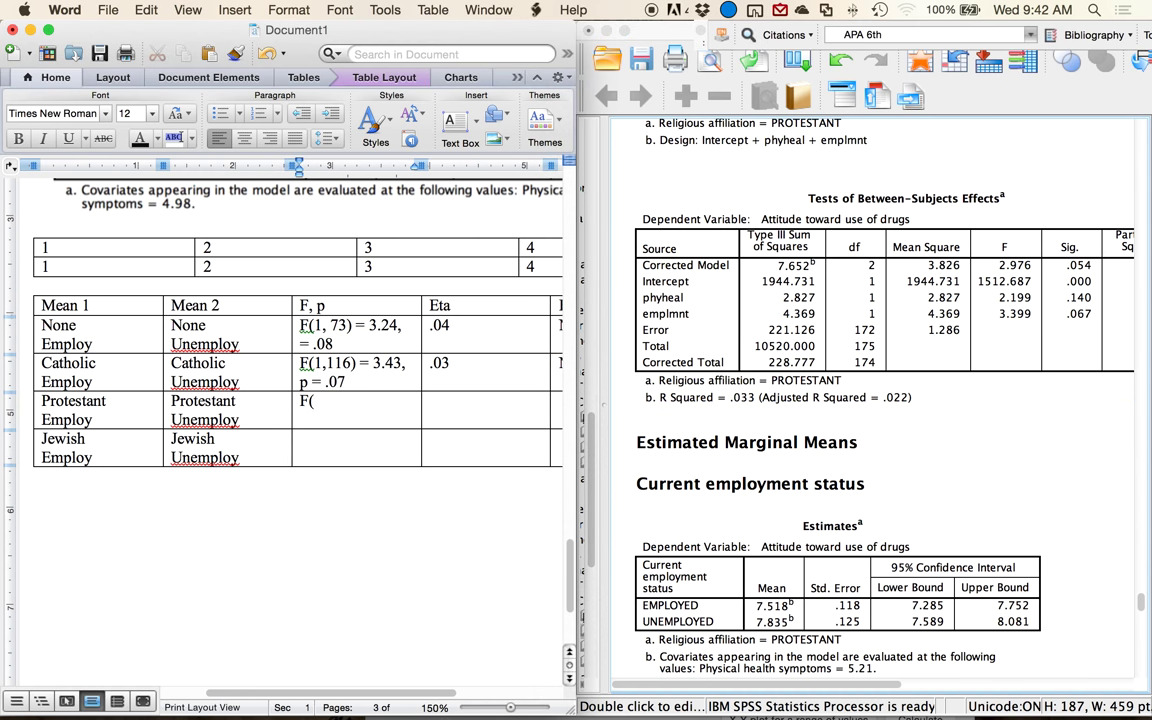
{"action": "type", "text": "1, 172)"}
Complete the Protestant row's F, p cell with "= 3.40, p =.07" from the employment effect
{"action": "left_click", "coordinate": [785, 290]}
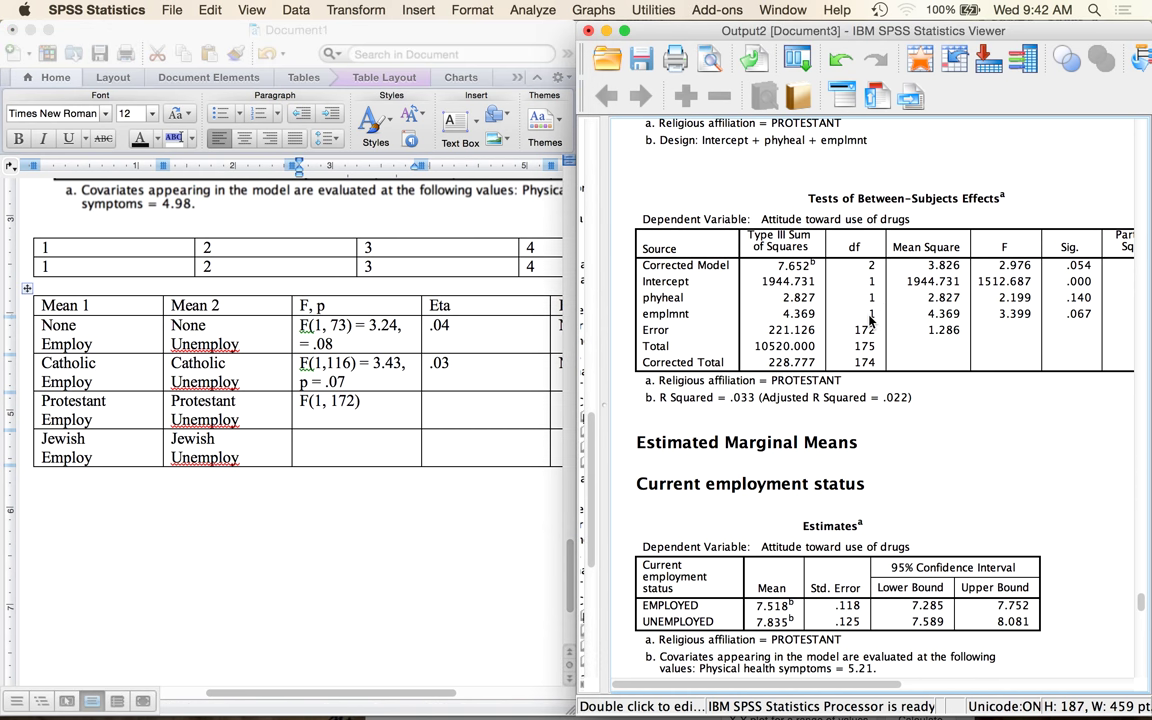
{"action": "left_click", "coordinate": [783, 300]}
{"action": "left_click", "coordinate": [1020, 313]}
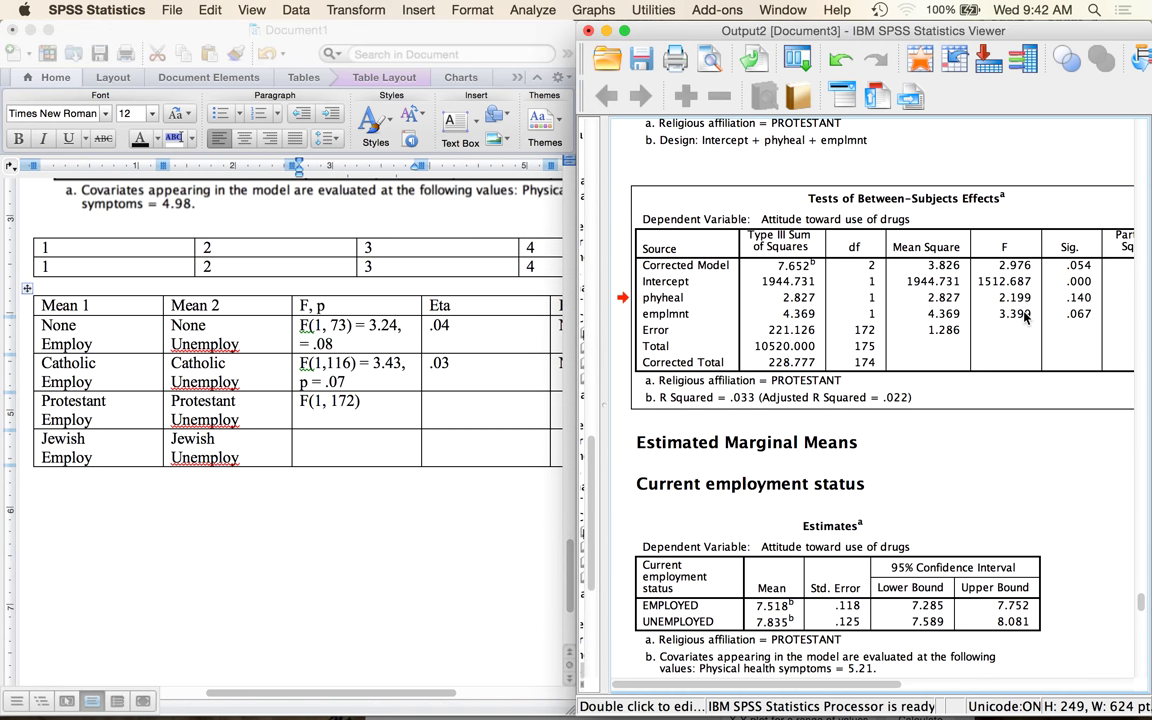
{"action": "left_click", "coordinate": [380, 404]}
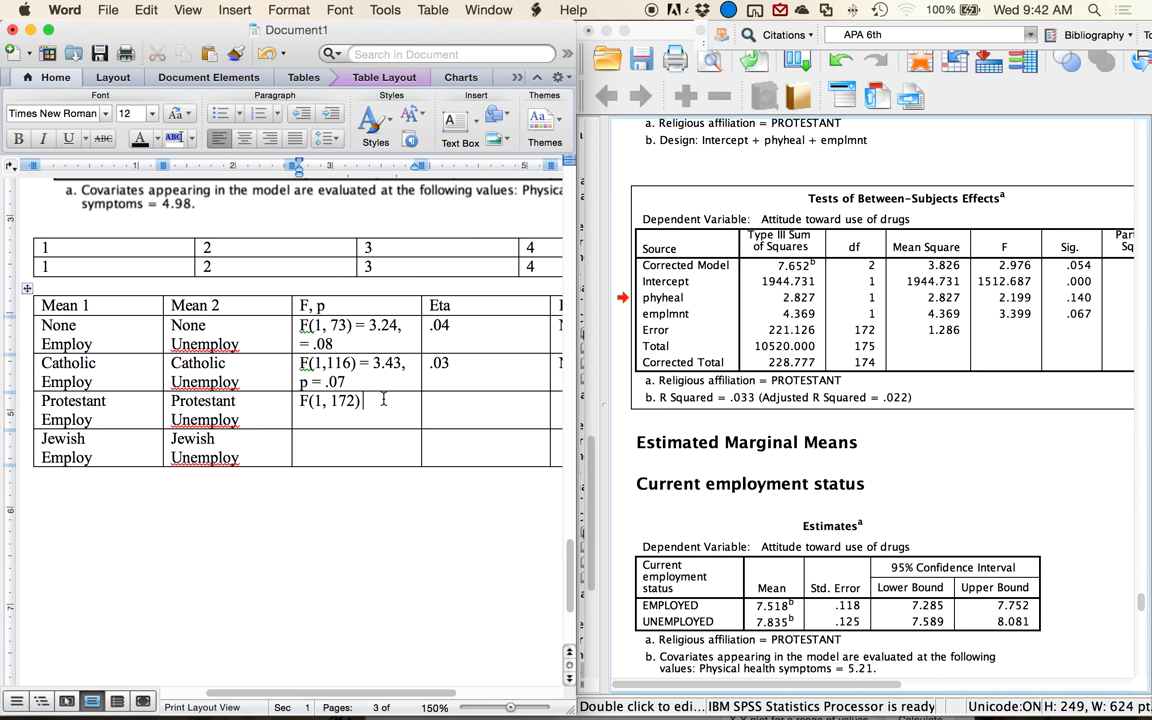
{"action": "type", "text": "= 3.40, ="}
{"action": "key", "text": "BackSpace"}
{"action": "type", "text": "p =.07"}
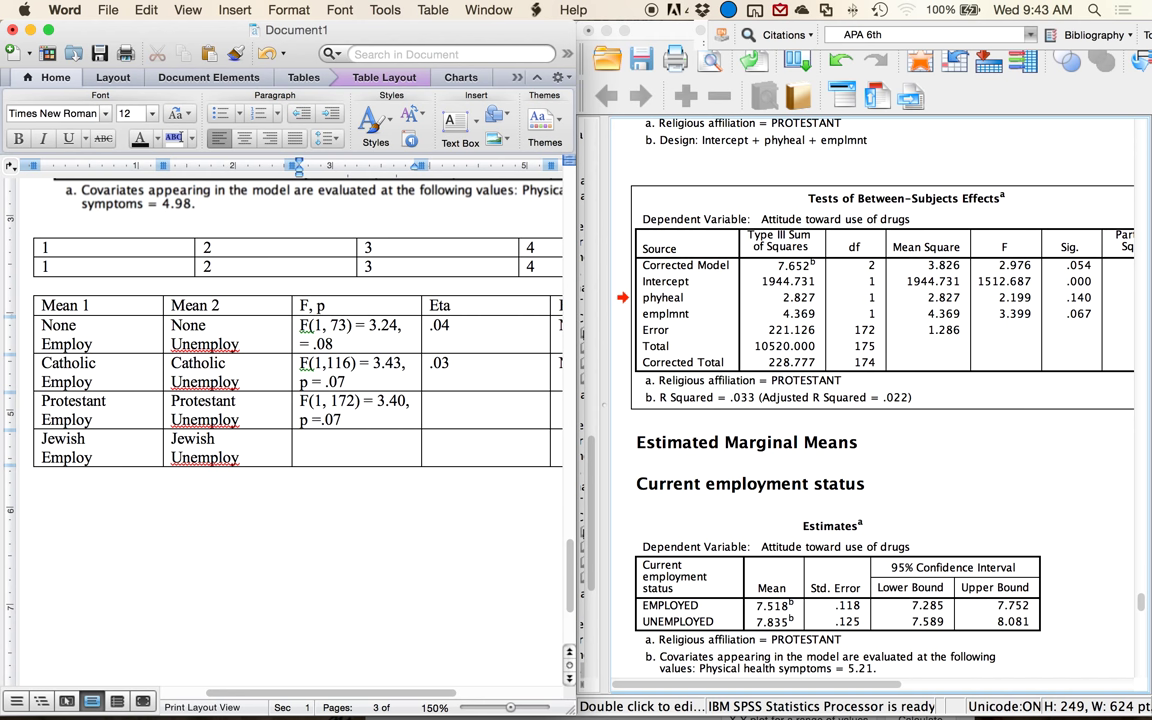
Fill in the Protestant row's Eta as .02 from the partial eta squared, and its Explain cell as "Not different"
{"action": "key", "text": "Tab"}
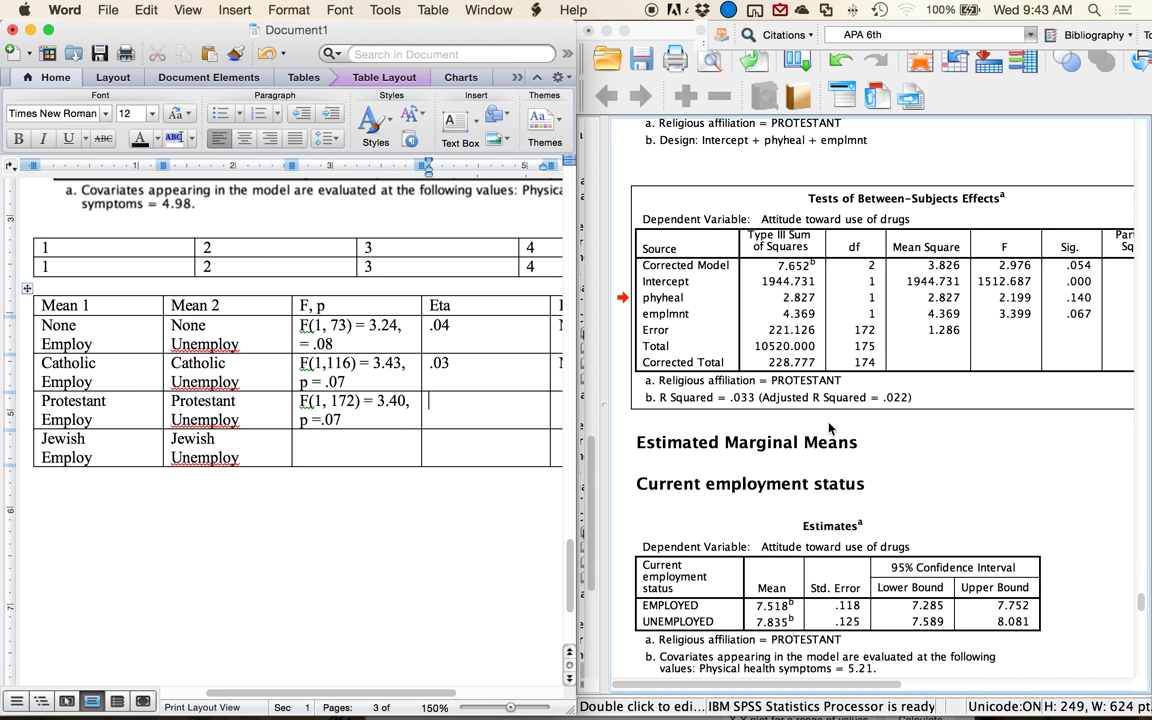
{"action": "scroll", "coordinate": [829, 428], "scroll_direction": "right", "scroll_amount": 2}
{"action": "type", "text": ".02"}
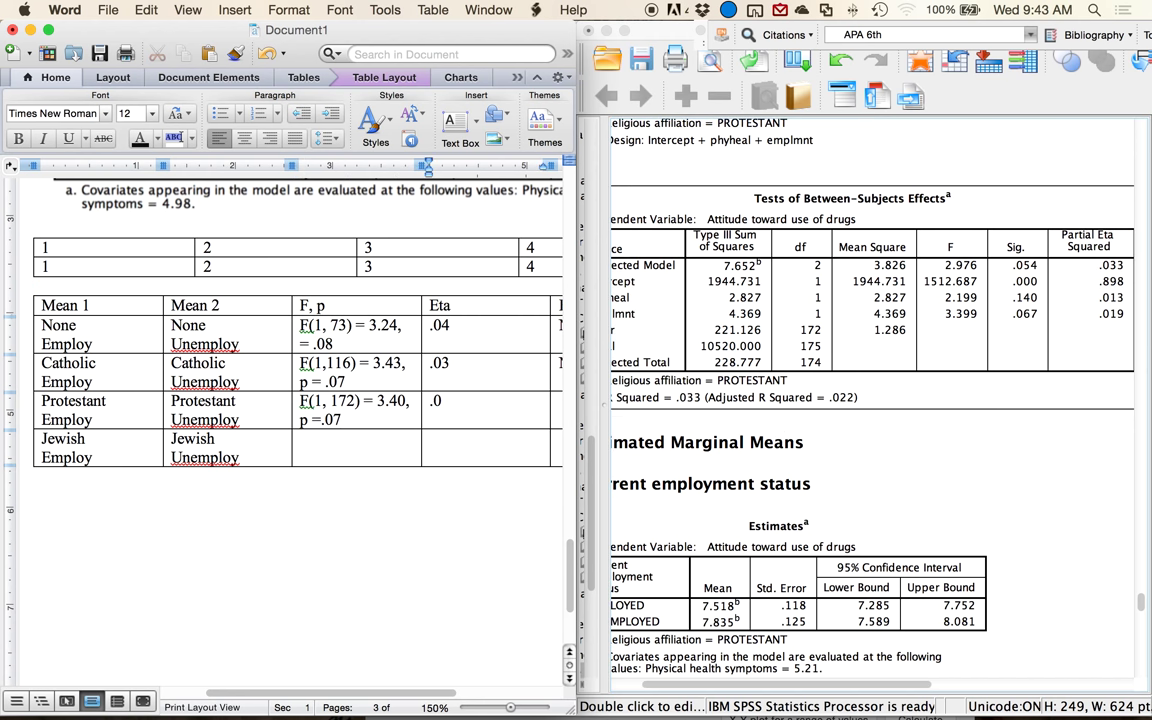
{"action": "key", "text": "Tab"}
{"action": "type", "text": "Not different"}
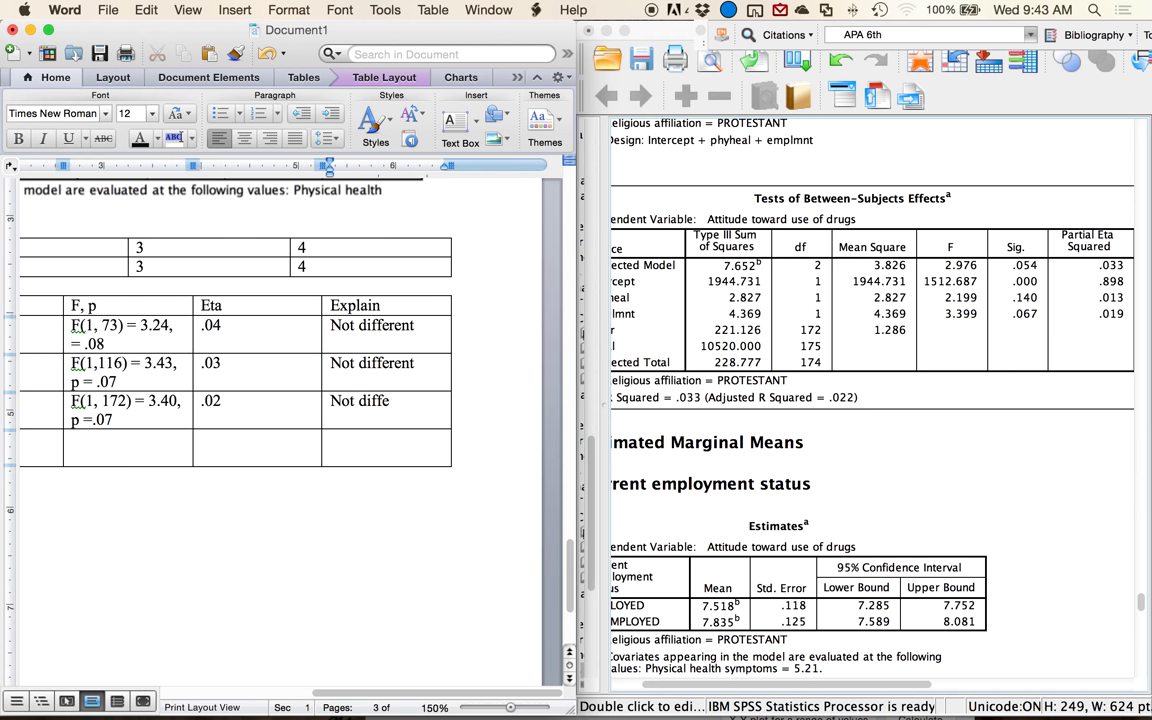
Start the Jewish row's F, p cell with "F(1, 89)", using the degrees of freedom in the JEWISH between-subjects effects
{"action": "key", "text": "Tab"}
{"action": "key", "text": "Tab"}
{"action": "key", "text": "Tab"}
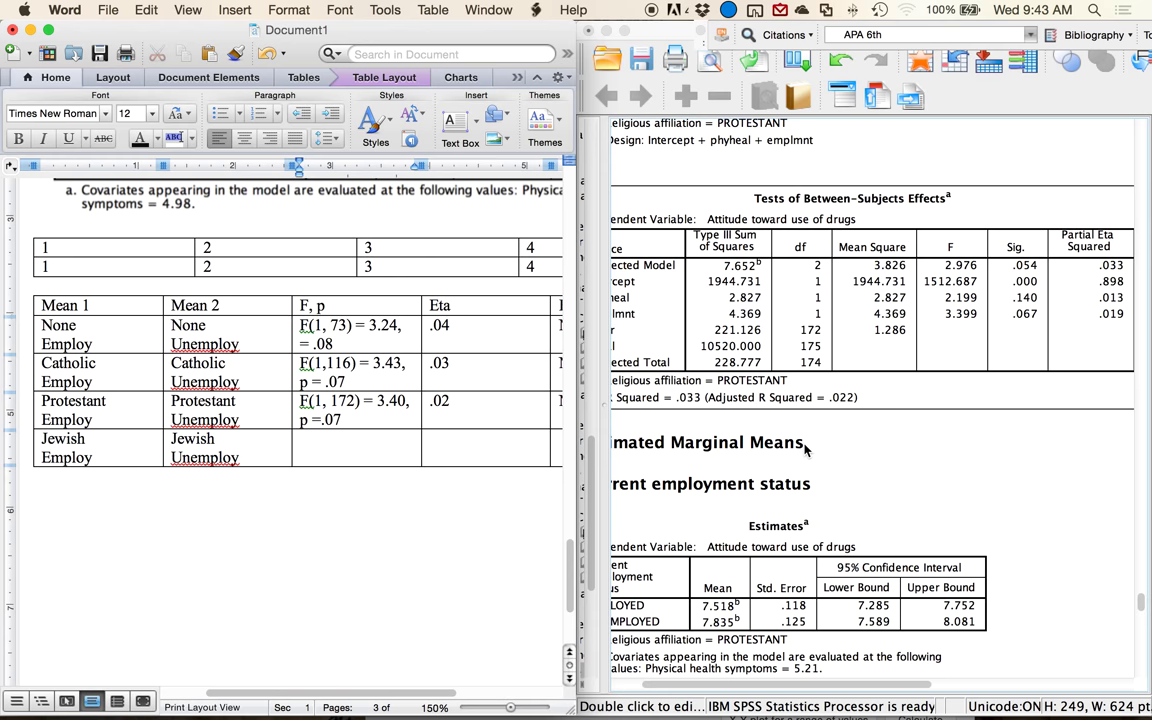
{"action": "scroll", "coordinate": [805, 450], "scroll_direction": "down", "scroll_amount": 10}
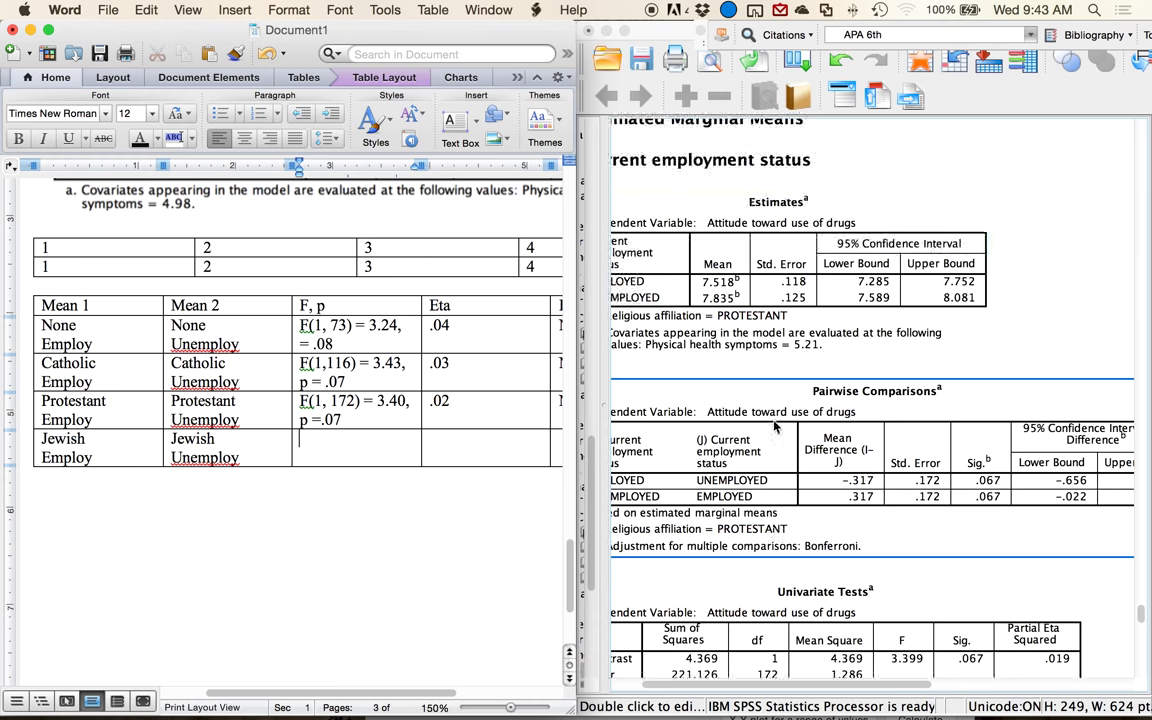
{"action": "left_click", "coordinate": [775, 425]}
{"action": "scroll", "coordinate": [775, 425], "scroll_direction": "down", "scroll_amount": 12}
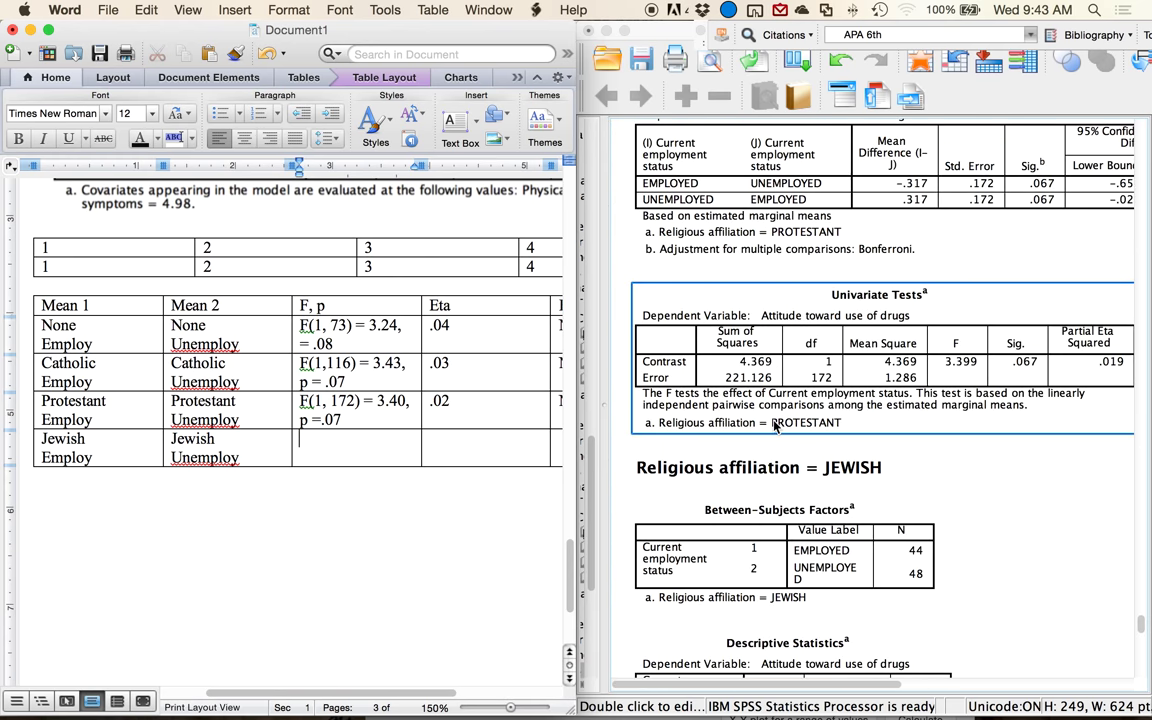
{"action": "scroll", "coordinate": [775, 425], "scroll_direction": "down", "scroll_amount": 5}
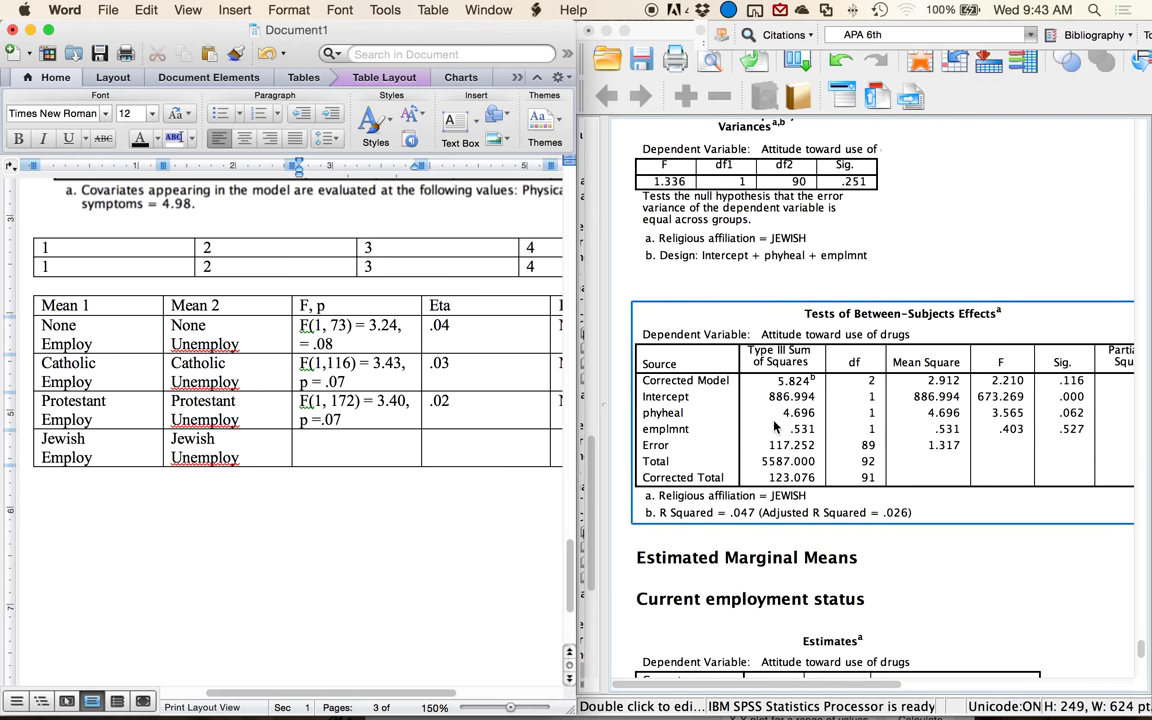
{"action": "left_click", "coordinate": [785, 392]}
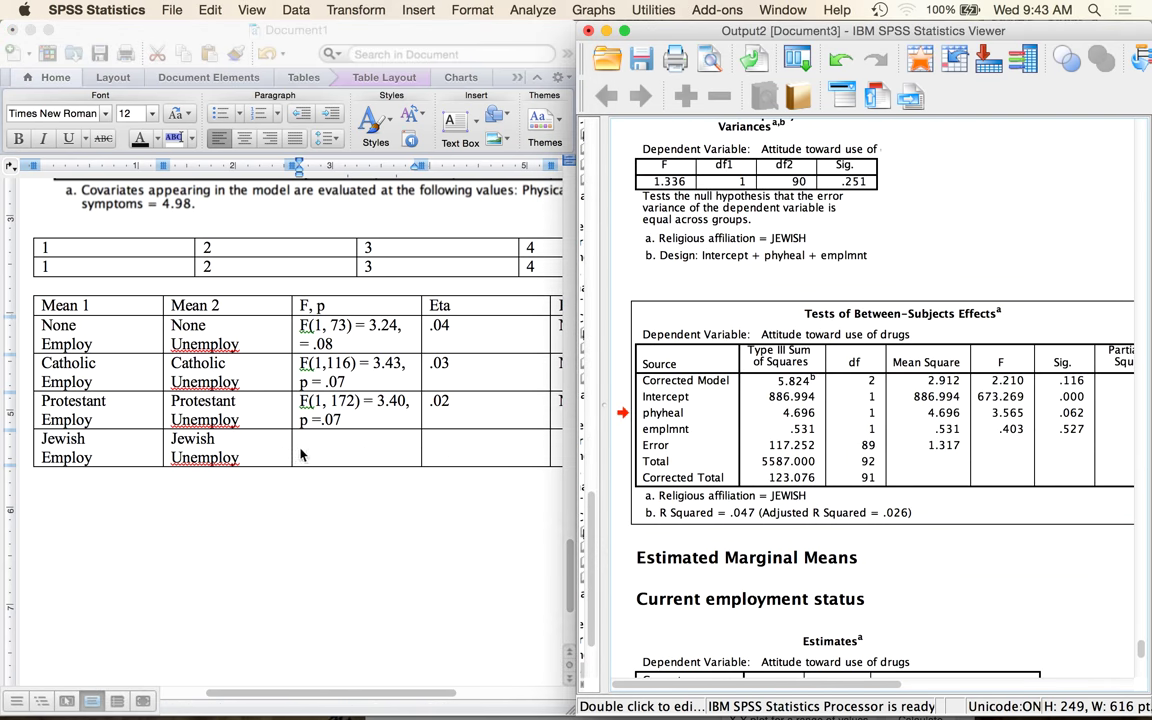
{"action": "left_click", "coordinate": [300, 445]}
{"action": "type", "text": "F(1, 89_"}
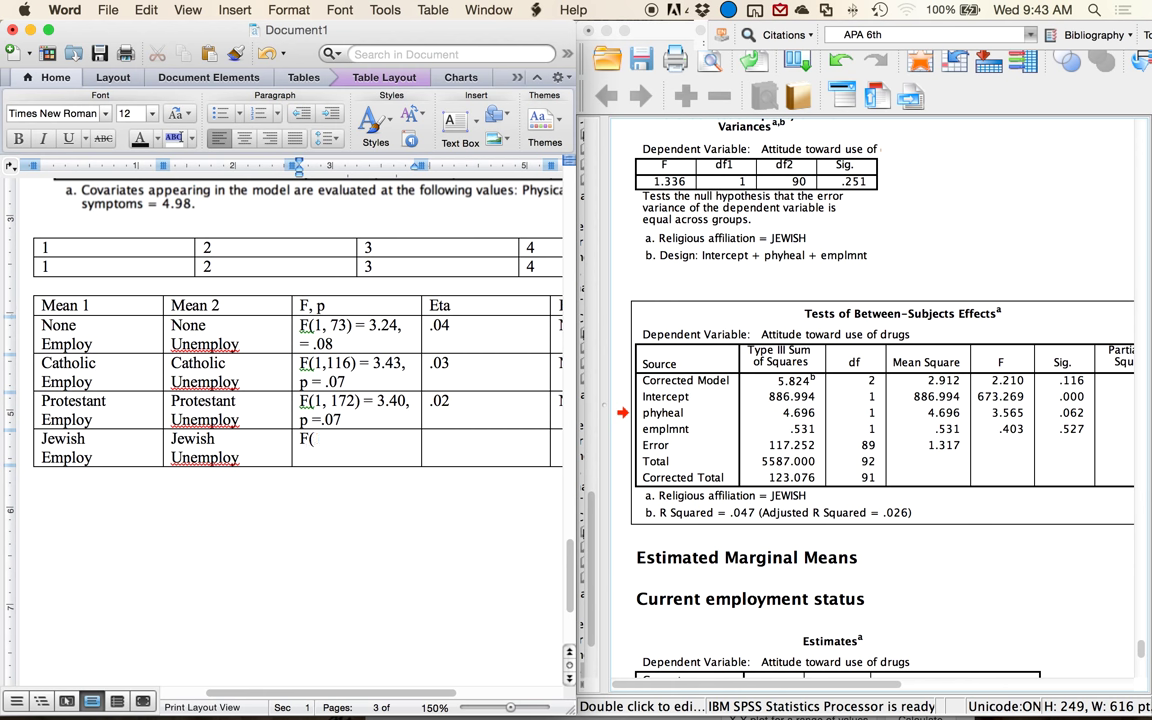
{"action": "key", "text": "BackSpace"}
{"action": "type", "text": ") ="}
Complete the Jewish row's F, p cell with "< 1, p = .53" from the employment effect
{"action": "key", "text": "BackSpace"}
{"action": "key", "text": "BackSpace"}
{"action": "type", "text": "< 1, p = .53"}
{"action": "scroll", "coordinate": [487, 462], "scroll_direction": "right", "scroll_amount": 3}
{"action": "scroll", "coordinate": [487, 462], "scroll_direction": "right", "scroll_amount": 3}
Fill in the Jewish row's Eta as .01 from the partial eta squared, and its Explain cell as "Not different"
{"action": "key", "text": "Tab"}
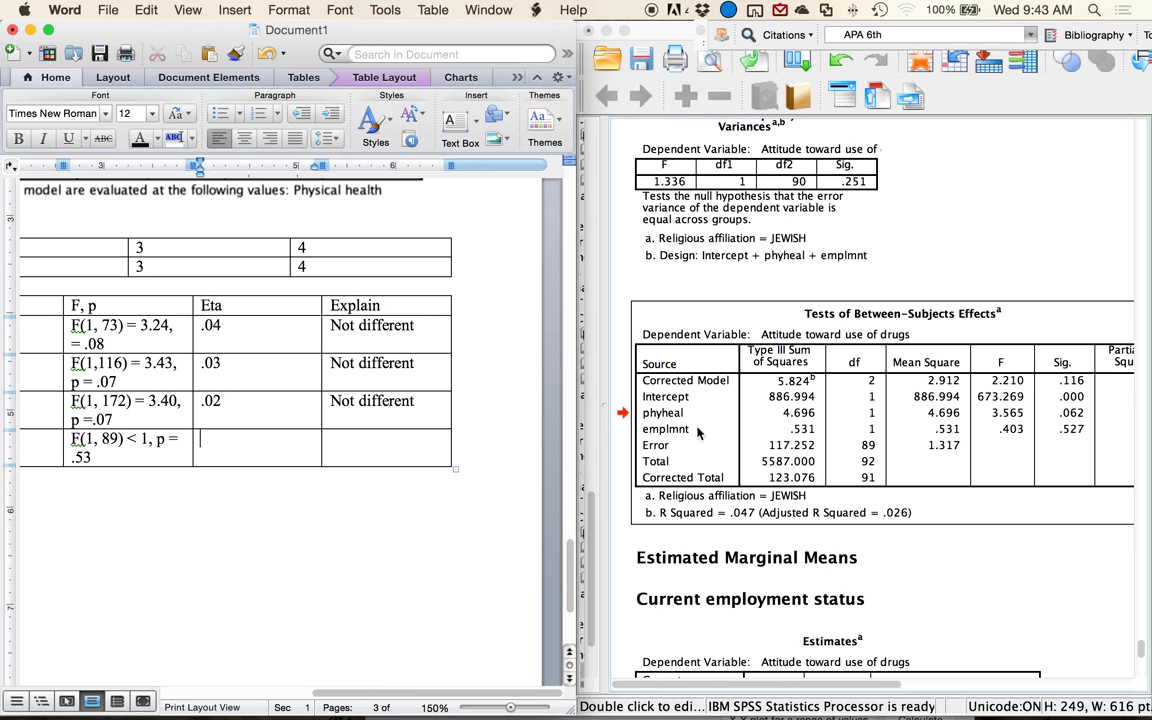
{"action": "scroll", "coordinate": [696, 388], "scroll_direction": "right", "scroll_amount": 5}
{"action": "scroll", "coordinate": [696, 388], "scroll_direction": "left", "scroll_amount": 5}
{"action": "scroll", "coordinate": [696, 388], "scroll_direction": "down", "scroll_amount": 2}
{"action": "type", "text": ".01"}
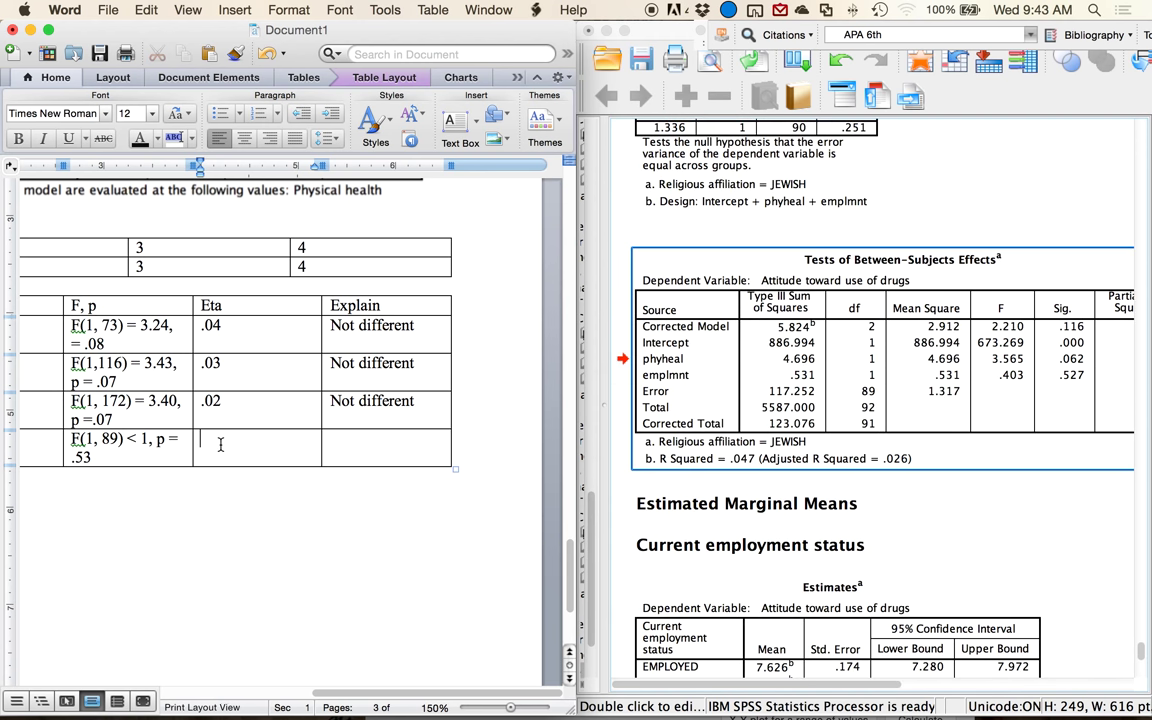
{"action": "key", "text": "Tab"}
{"action": "type", "text": "Not different"}
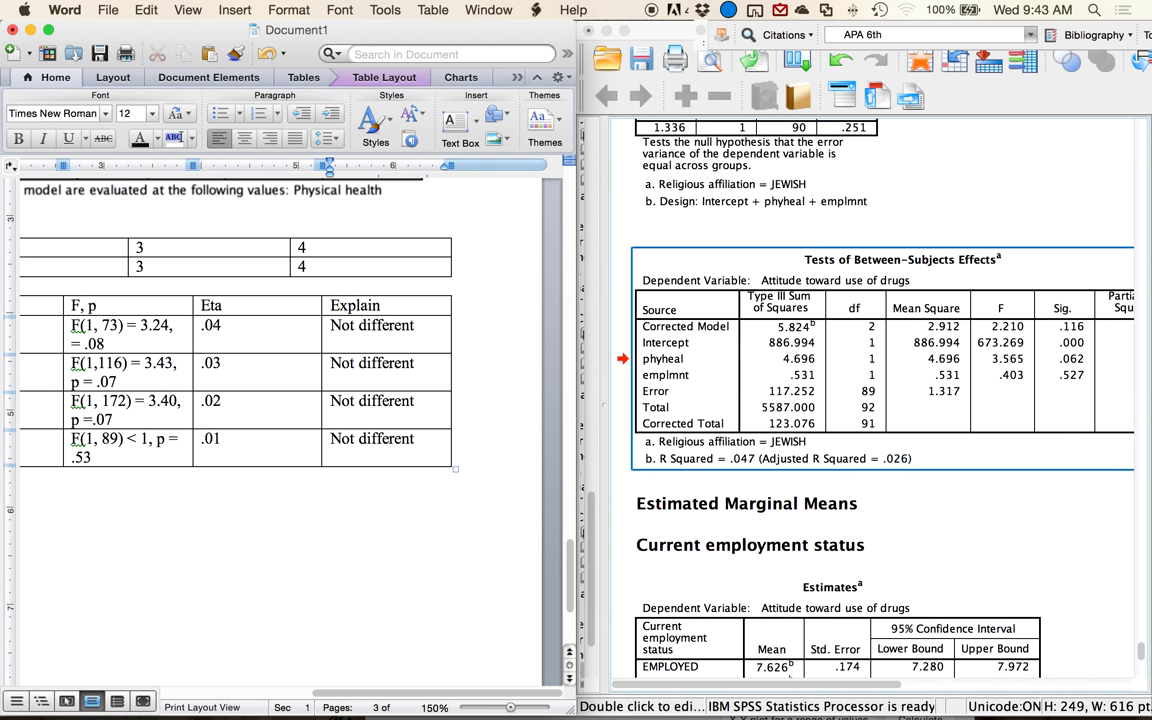
Review the reported F statistic line, the employment-by-religion means, the completed comparison table and the JEWISH between-subjects effects
{"action": "scroll", "coordinate": [202, 468], "scroll_direction": "left", "scroll_amount": 5}
{"action": "scroll", "coordinate": [202, 468], "scroll_direction": "right", "scroll_amount": 3}
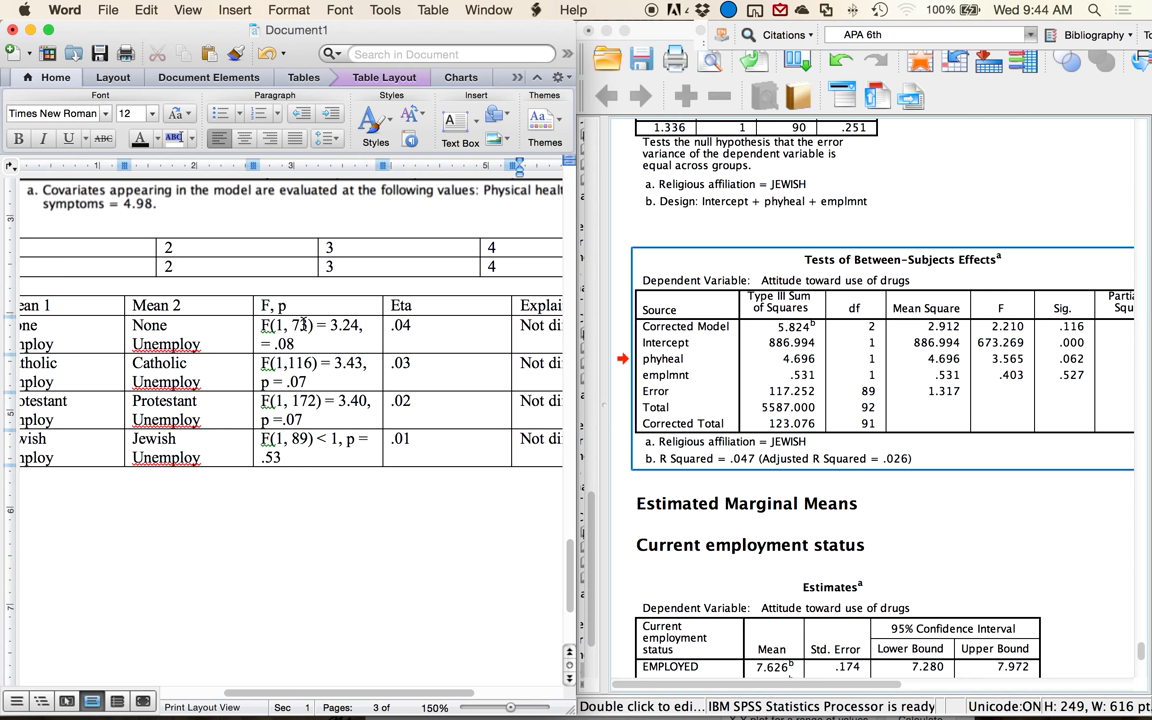
{"action": "scroll", "coordinate": [90, 390], "scroll_direction": "up", "scroll_amount": 10}
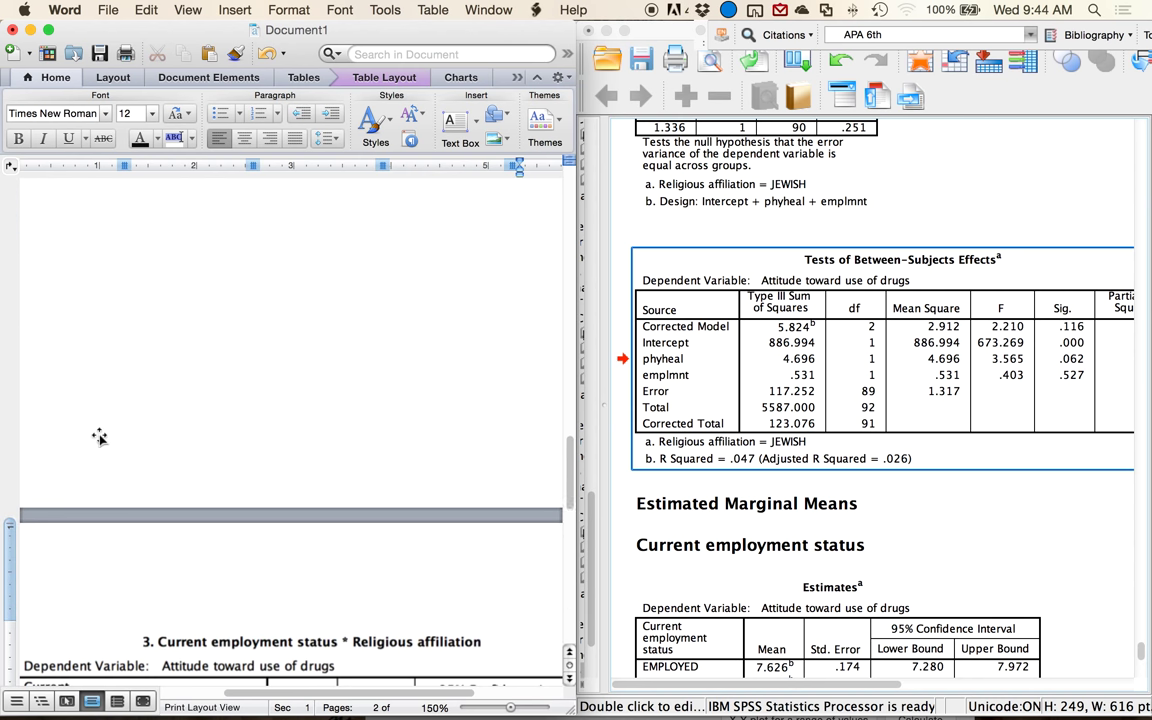
{"action": "scroll", "coordinate": [99, 437], "scroll_direction": "up", "scroll_amount": 10}
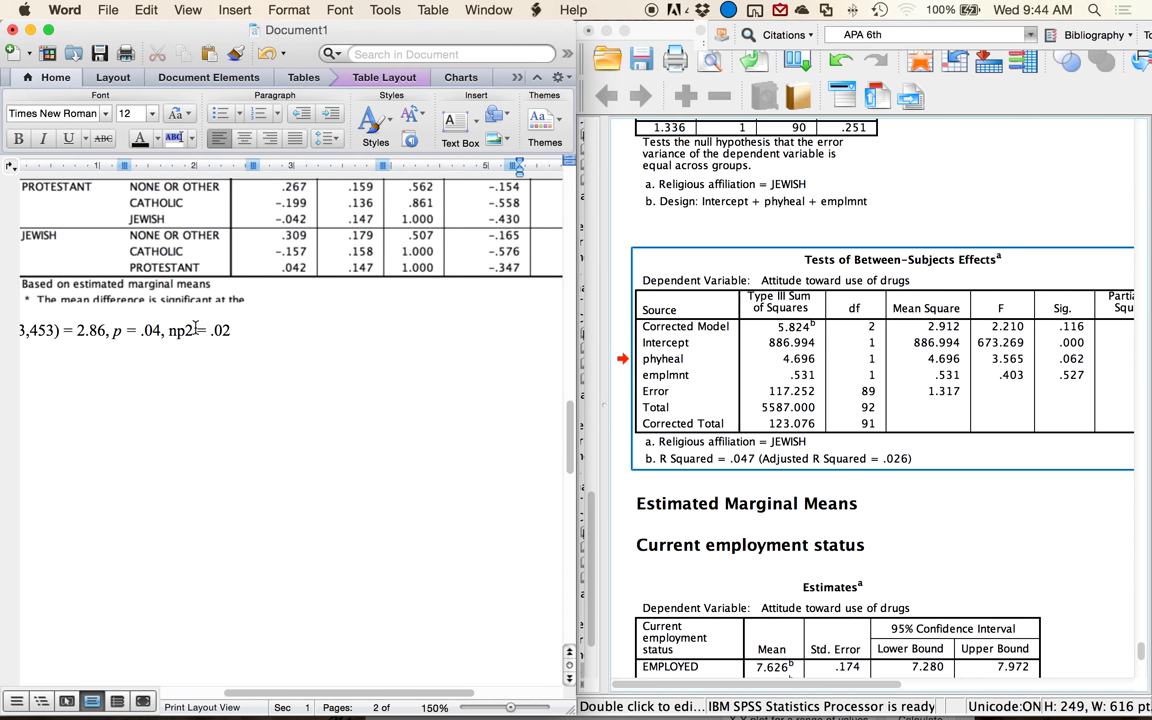
{"action": "left_click", "coordinate": [226, 331]}
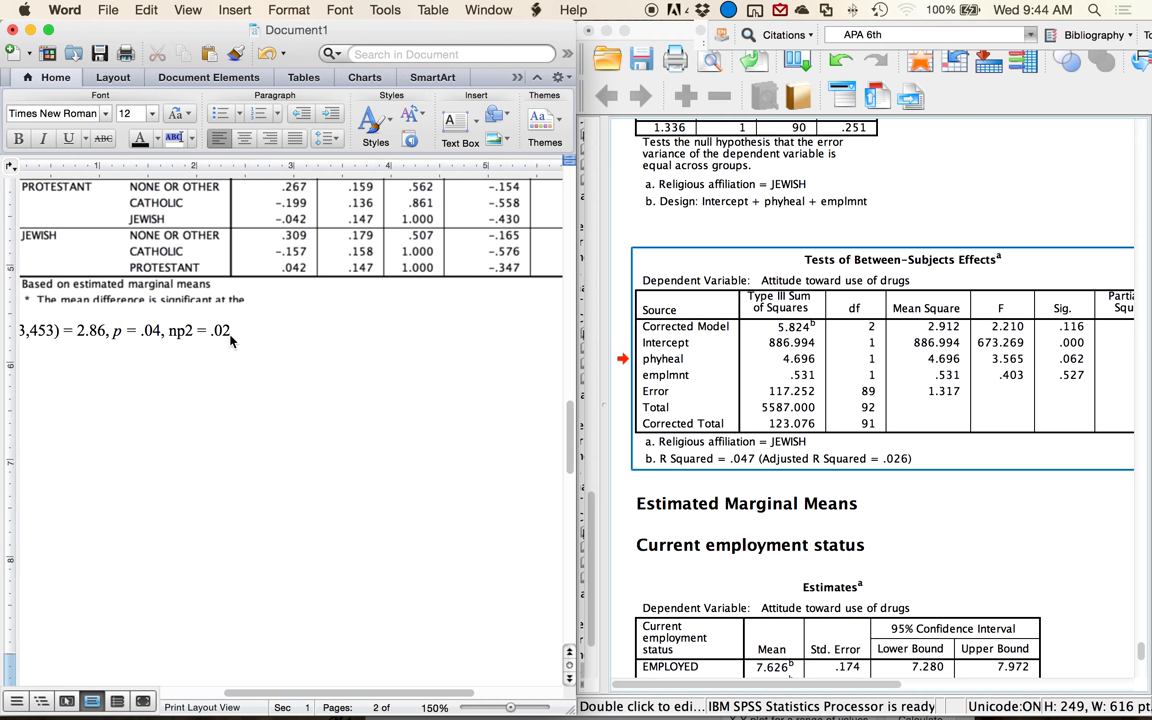
{"action": "scroll", "coordinate": [230, 341], "scroll_direction": "down", "scroll_amount": 10}
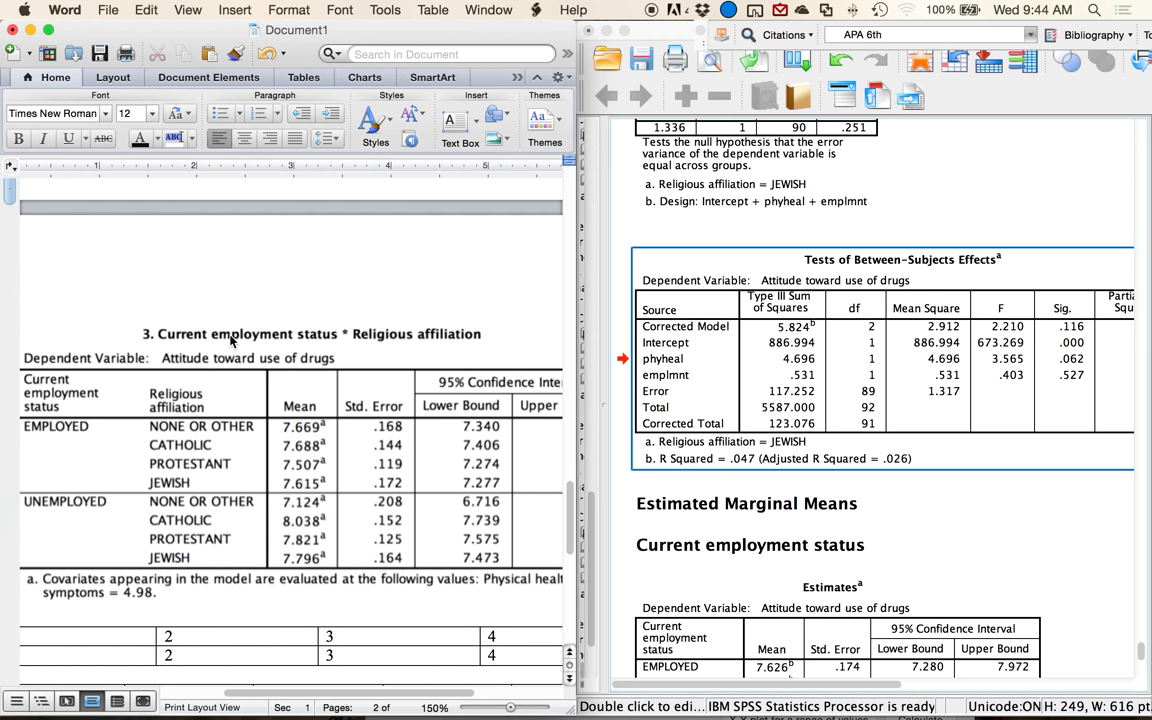
{"action": "scroll", "coordinate": [230, 341], "scroll_direction": "down", "scroll_amount": 10}
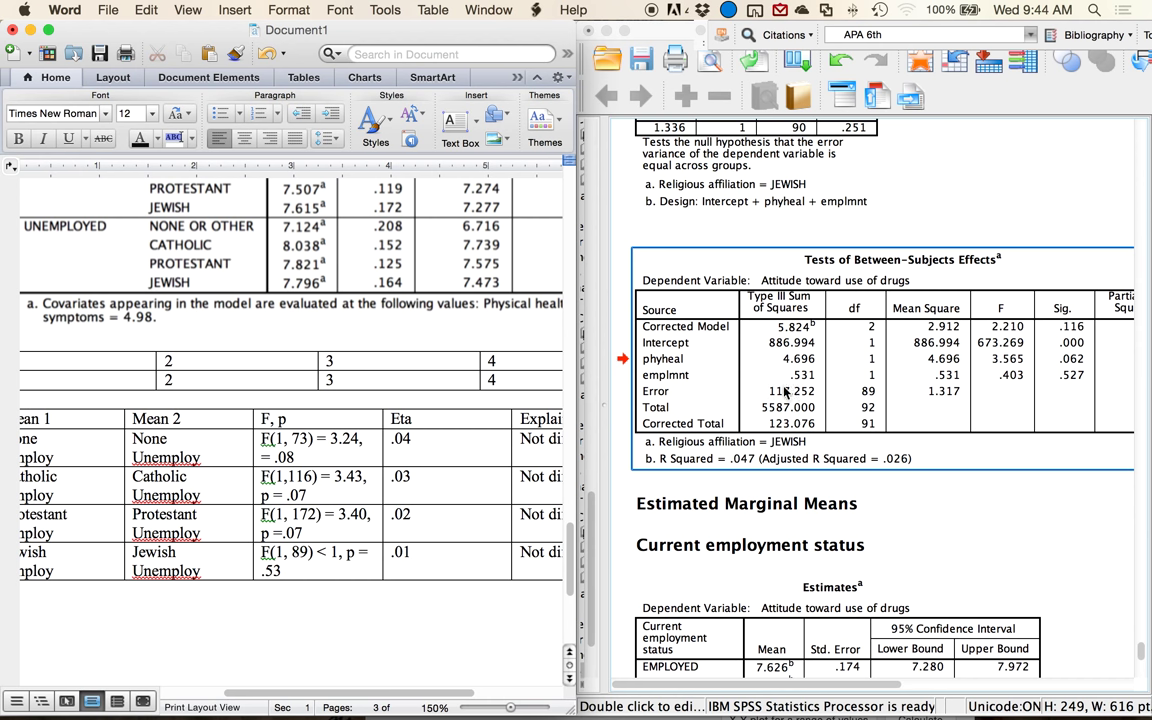
{"action": "left_click", "coordinate": [740, 355]}
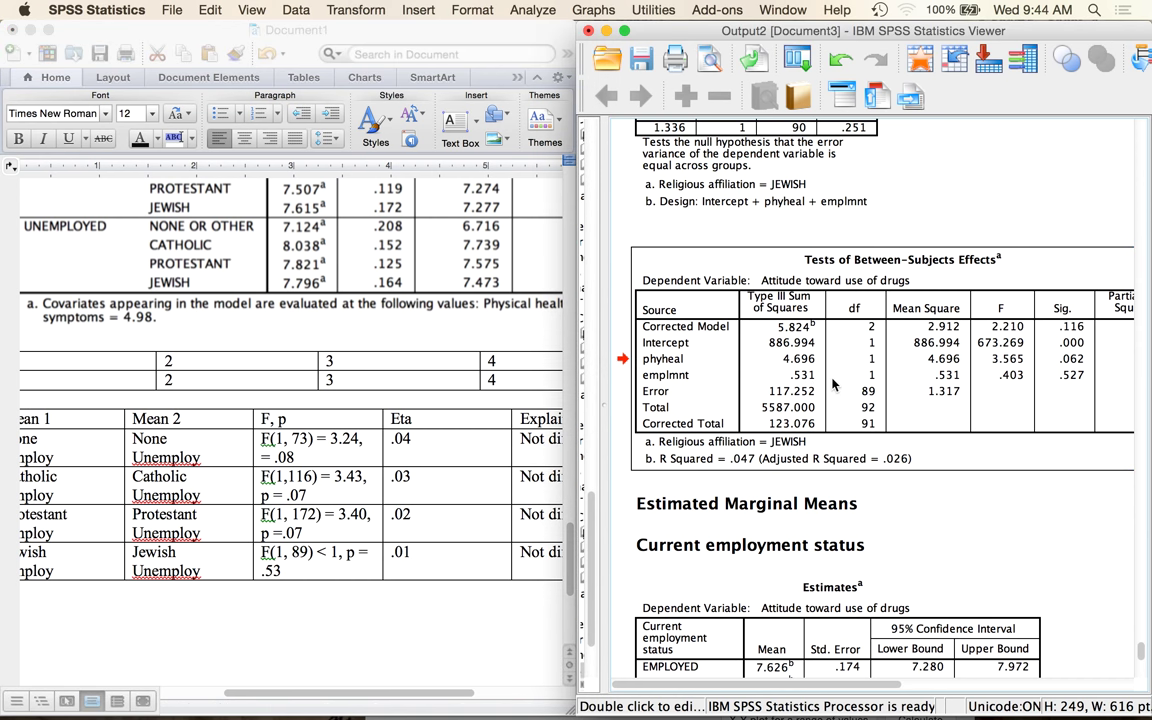
{"action": "left_click", "coordinate": [833, 383]}
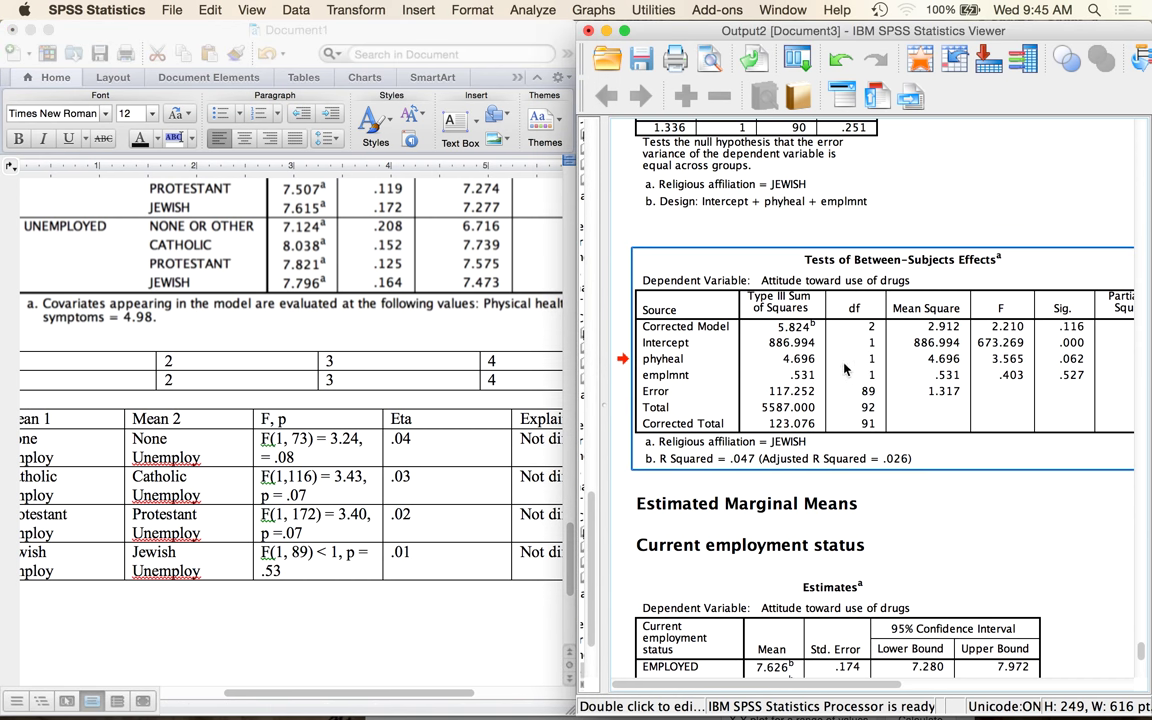
{"action": "double_click", "coordinate": [875, 362]}
{"action": "left_click", "coordinate": [651, 370]}
{"action": "left_click", "coordinate": [282, 535]}
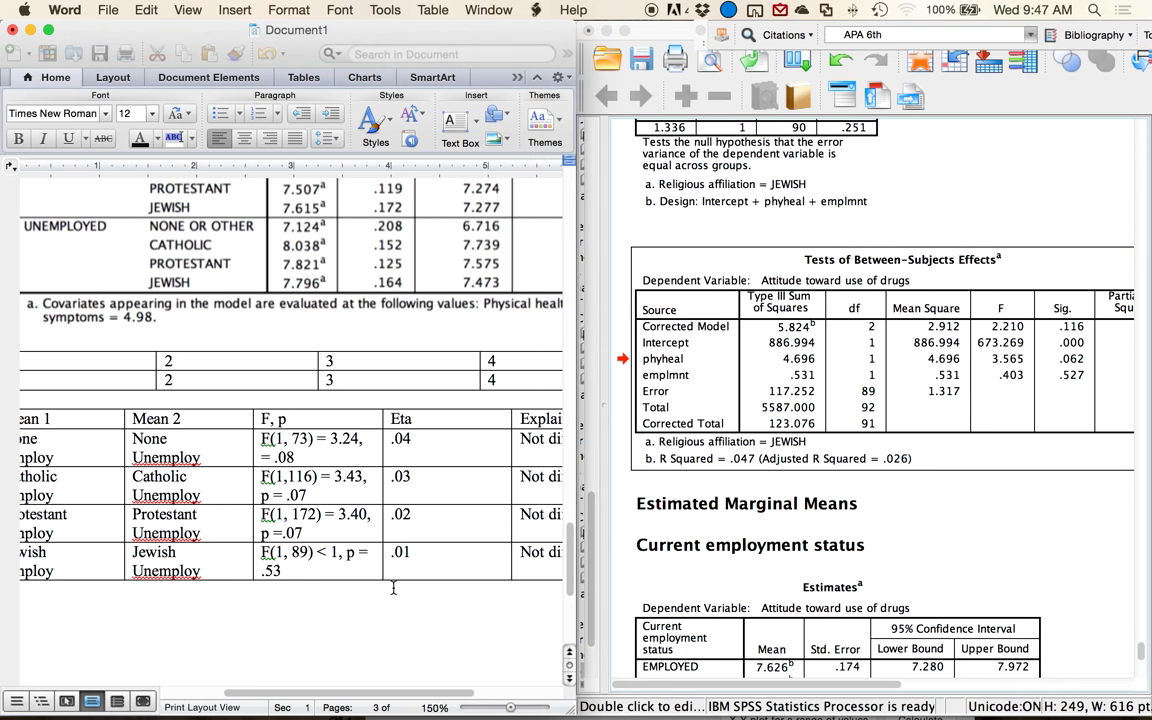
Enlarge the Word document window and look over the Eta values of all four religion rows
{"action": "double_click", "coordinate": [460, 30]}
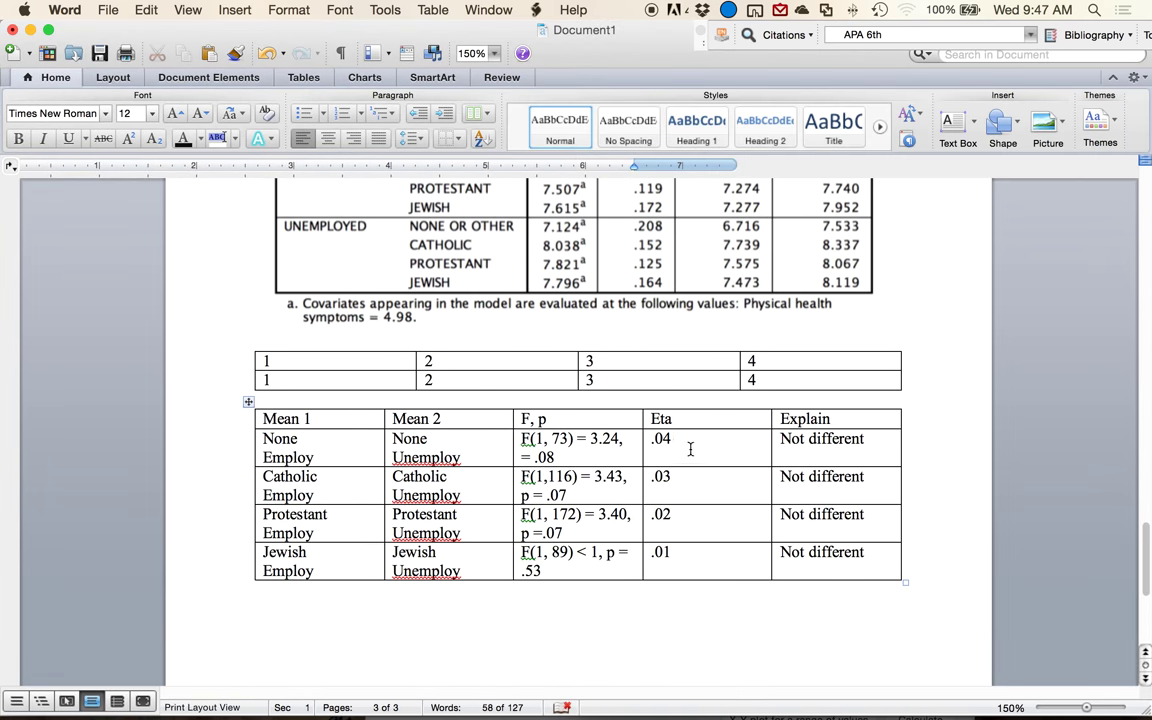
{"action": "left_click_drag", "start_coordinate": [687, 441], "coordinate": [668, 558]}
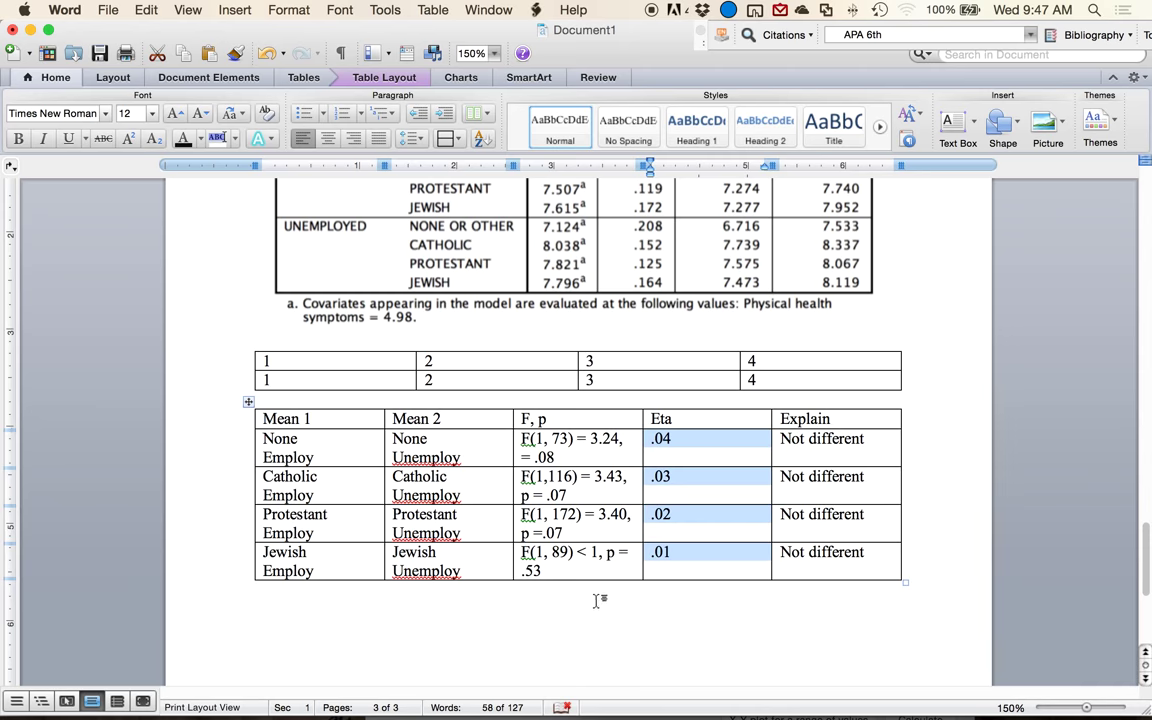
{"action": "left_click", "coordinate": [402, 630]}
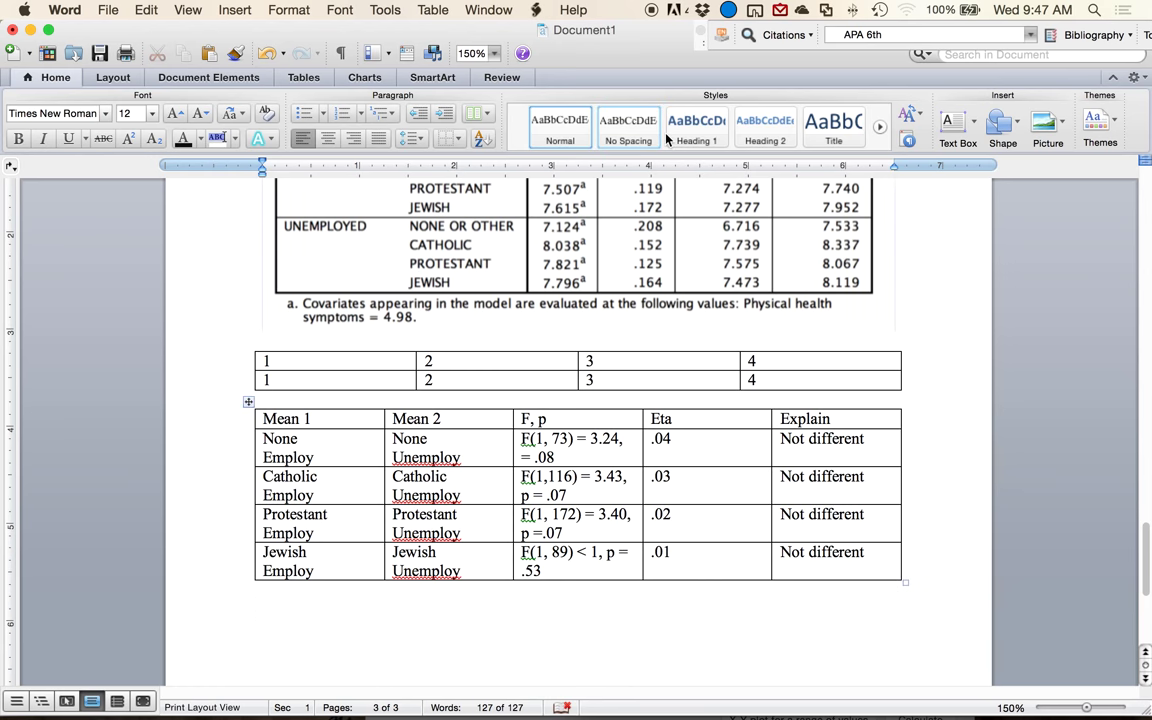
{"action": "mouse_move", "coordinate": [15, 712]}
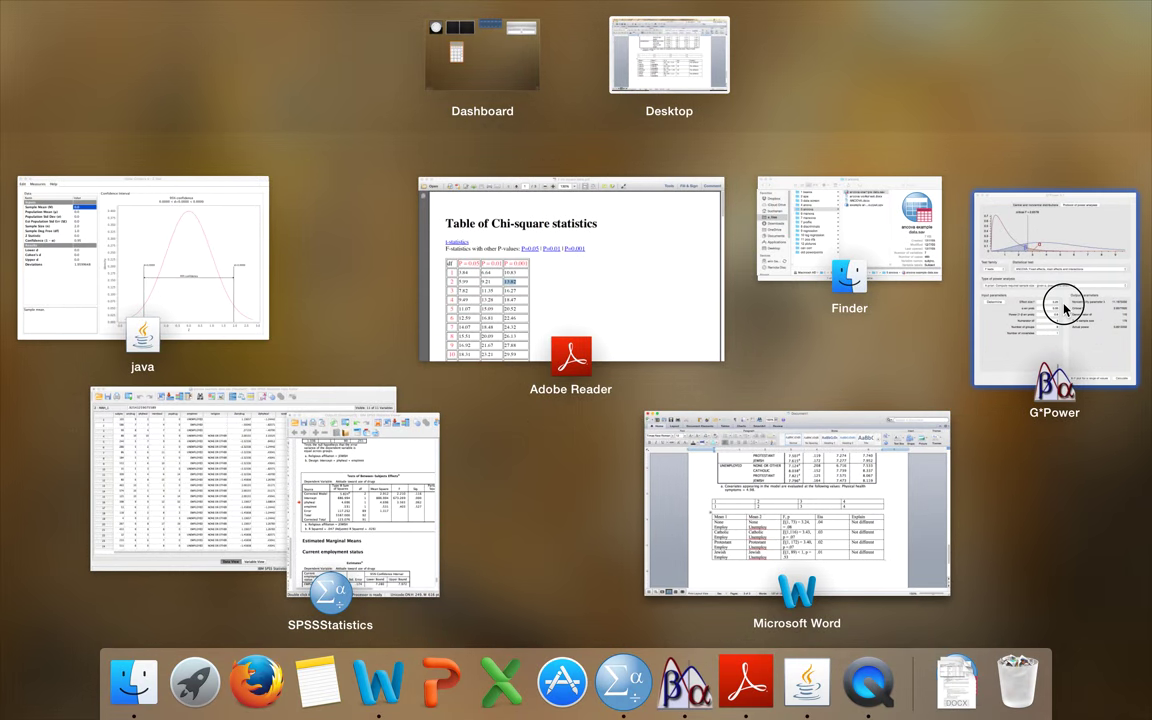
{"action": "left_click", "coordinate": [985, 285]}
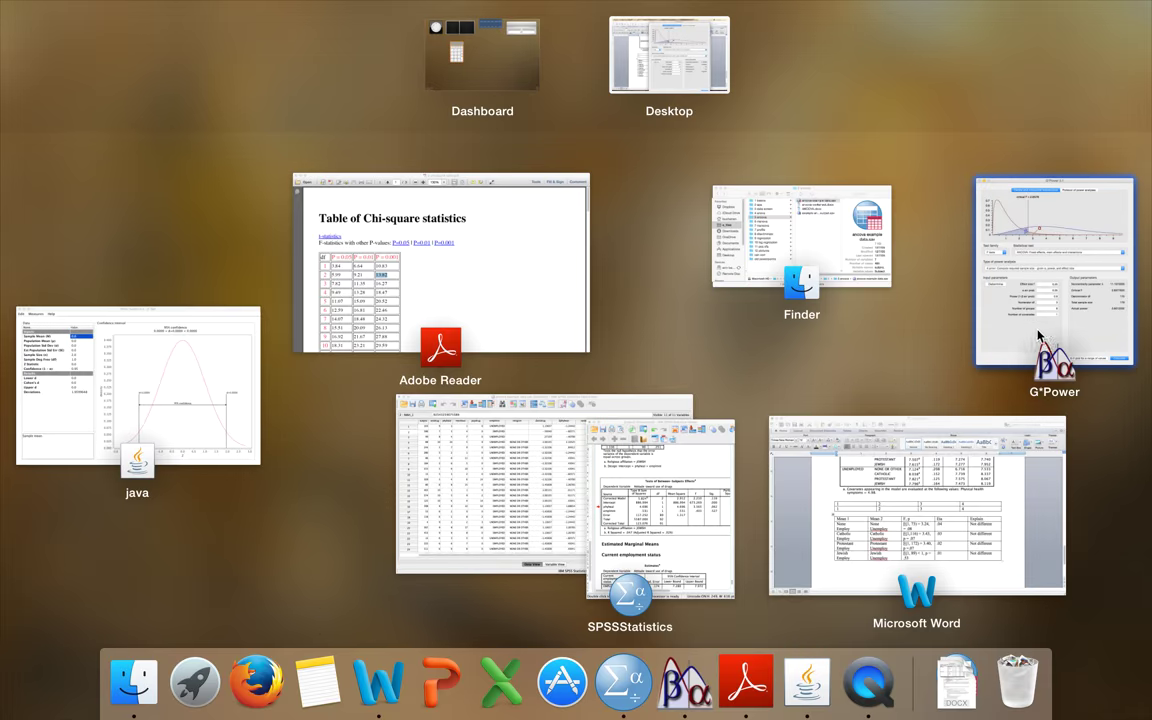
{"action": "left_click", "coordinate": [1039, 342]}
{"action": "key", "text": "super+Tab"}
Switch to Mote, select the Cohen's d measure for an independent t test, and move its window aside
{"action": "mouse_move", "coordinate": [15, 712]}
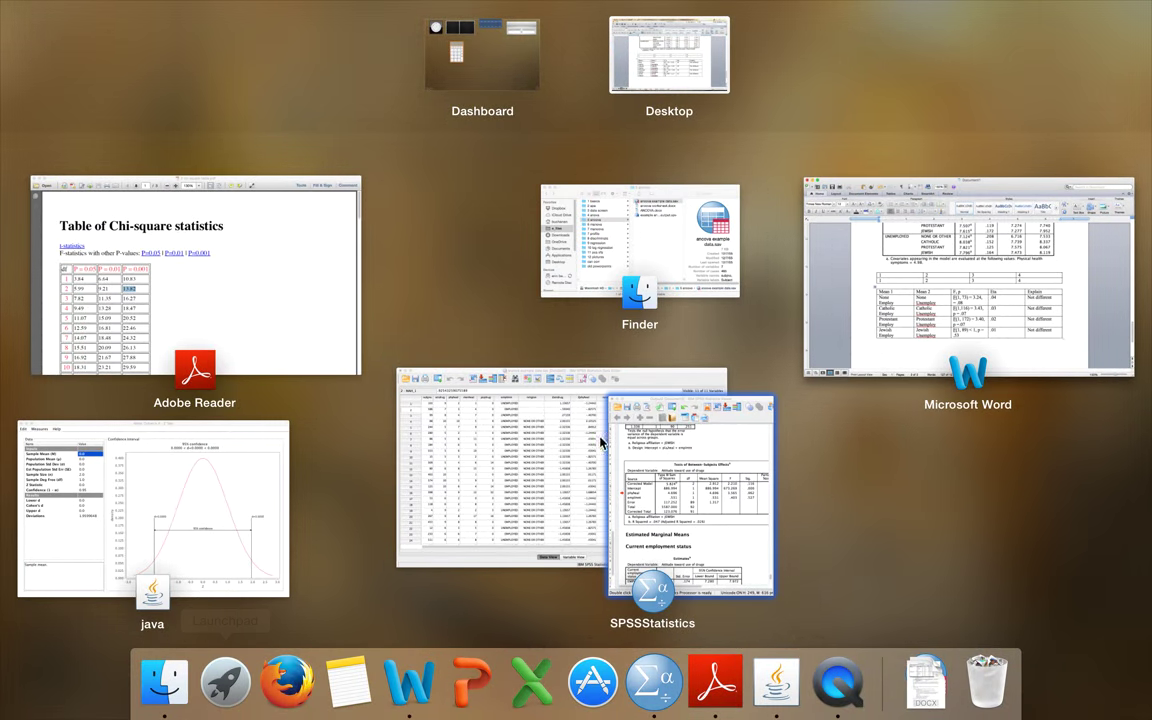
{"action": "left_click", "coordinate": [200, 480]}
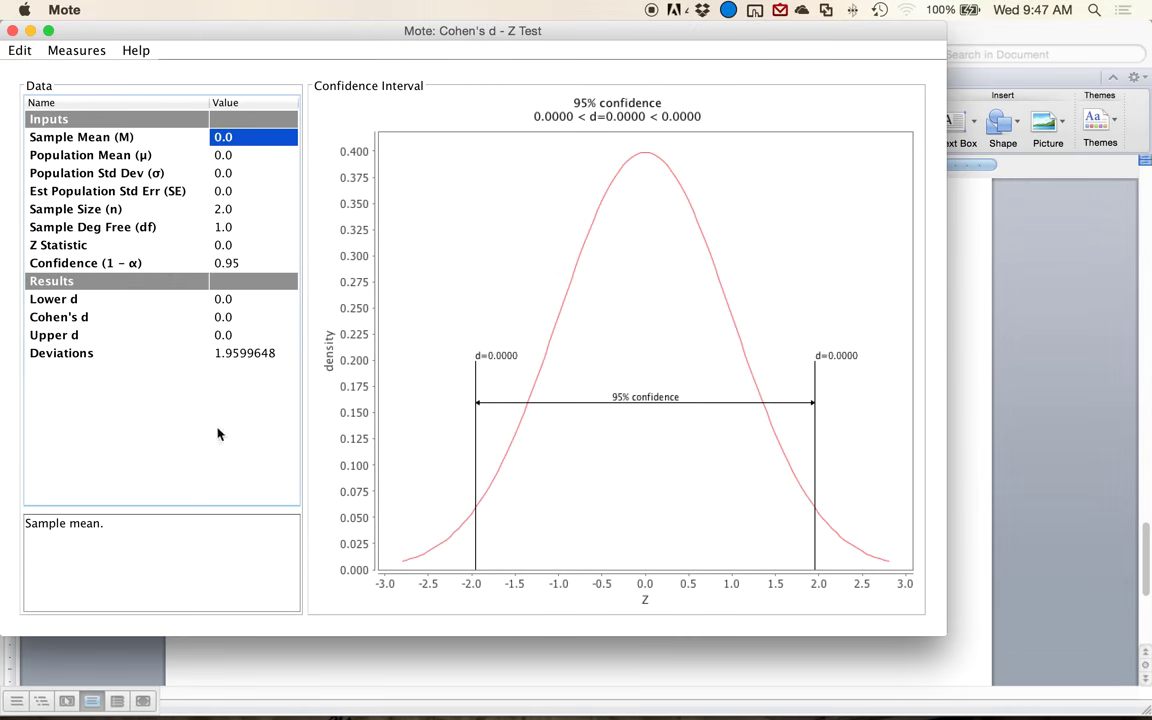
{"action": "left_click_drag", "start_coordinate": [355, 38], "coordinate": [447, 44]}
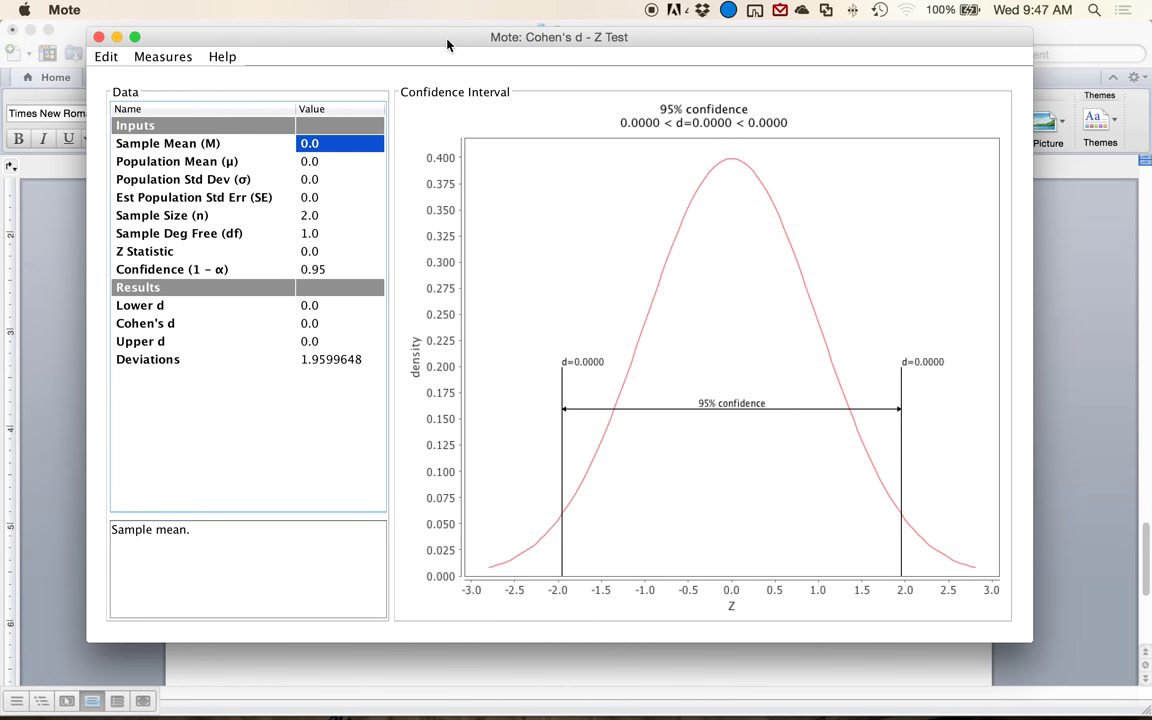
{"action": "left_click", "coordinate": [168, 60]}
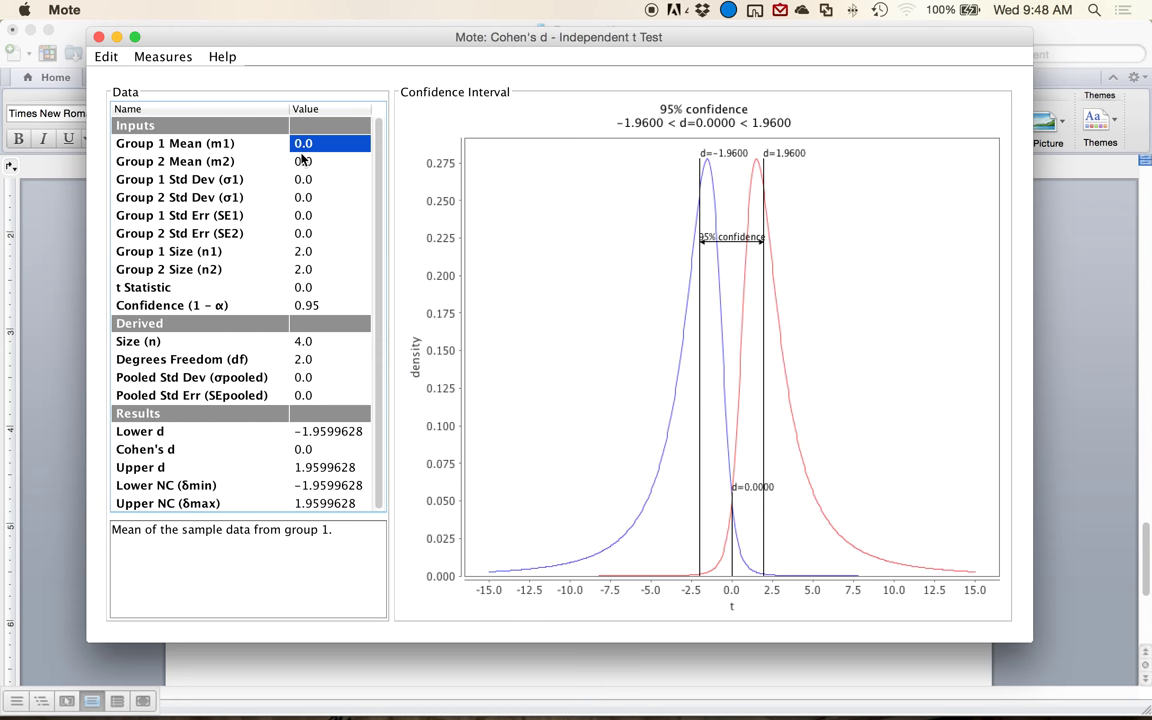
{"action": "left_click_drag", "start_coordinate": [450, 42], "coordinate": [830, 70]}
Return to the Word document and paste a copy of the comparison table under a new "MOTE" heading below the original
{"action": "left_click", "coordinate": [272, 450]}
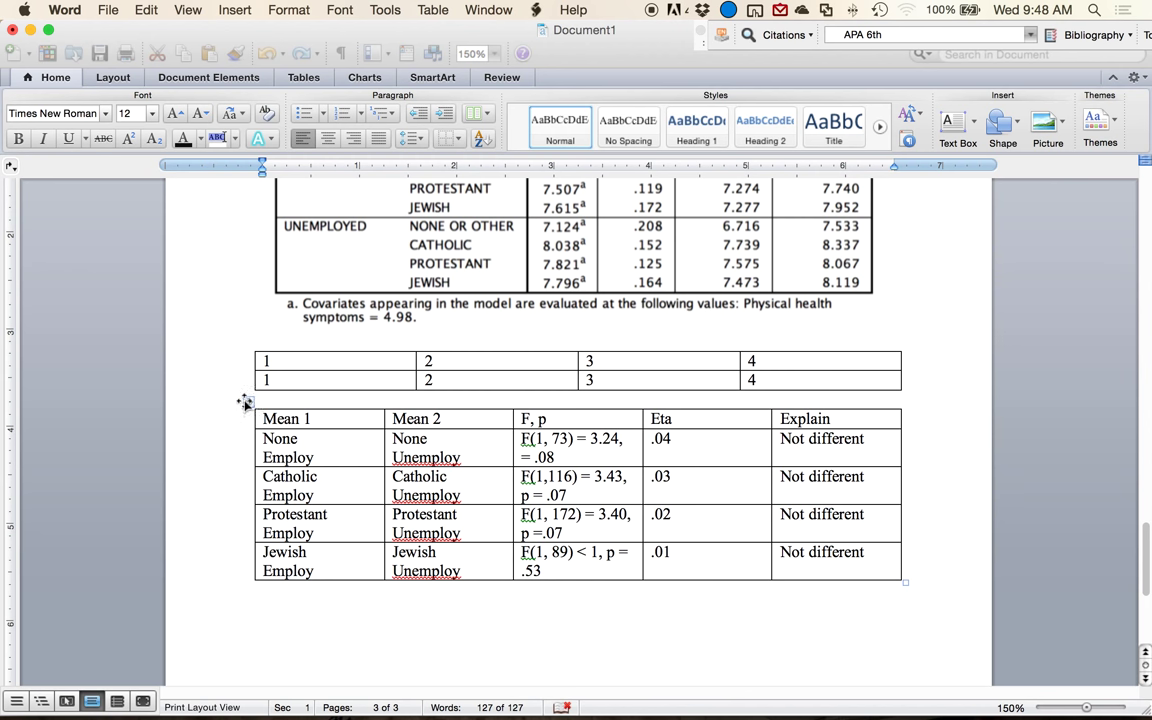
{"action": "left_click", "coordinate": [247, 402]}
{"action": "key", "text": "super+c"}
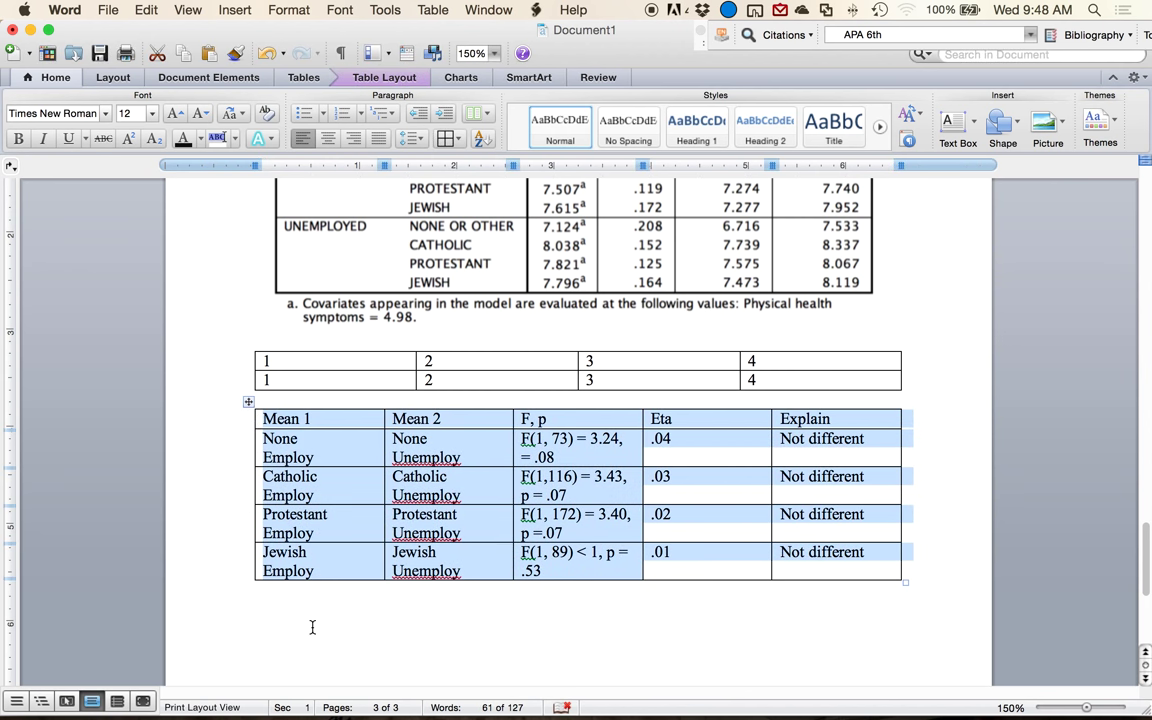
{"action": "left_click", "coordinate": [313, 626]}
{"action": "type", "text": "MOTE"}
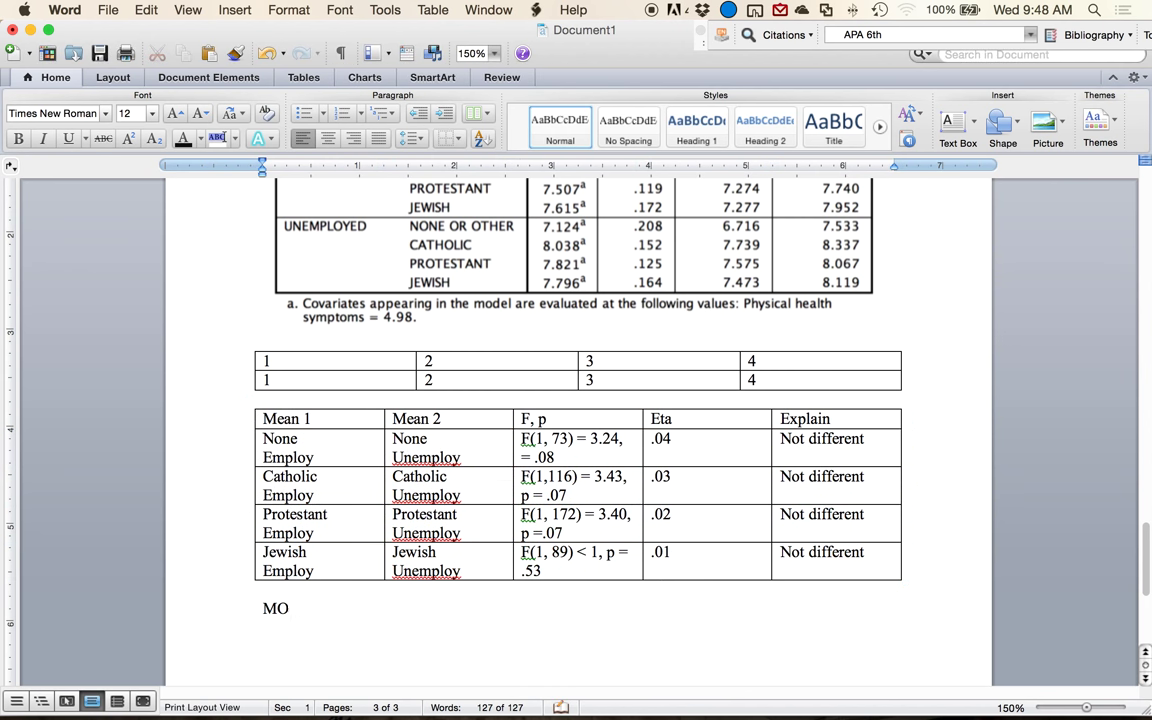
{"action": "key", "text": "Return"}
{"action": "key", "text": "super+v"}
{"action": "scroll", "coordinate": [497, 571], "scroll_direction": "down", "scroll_amount": 2}
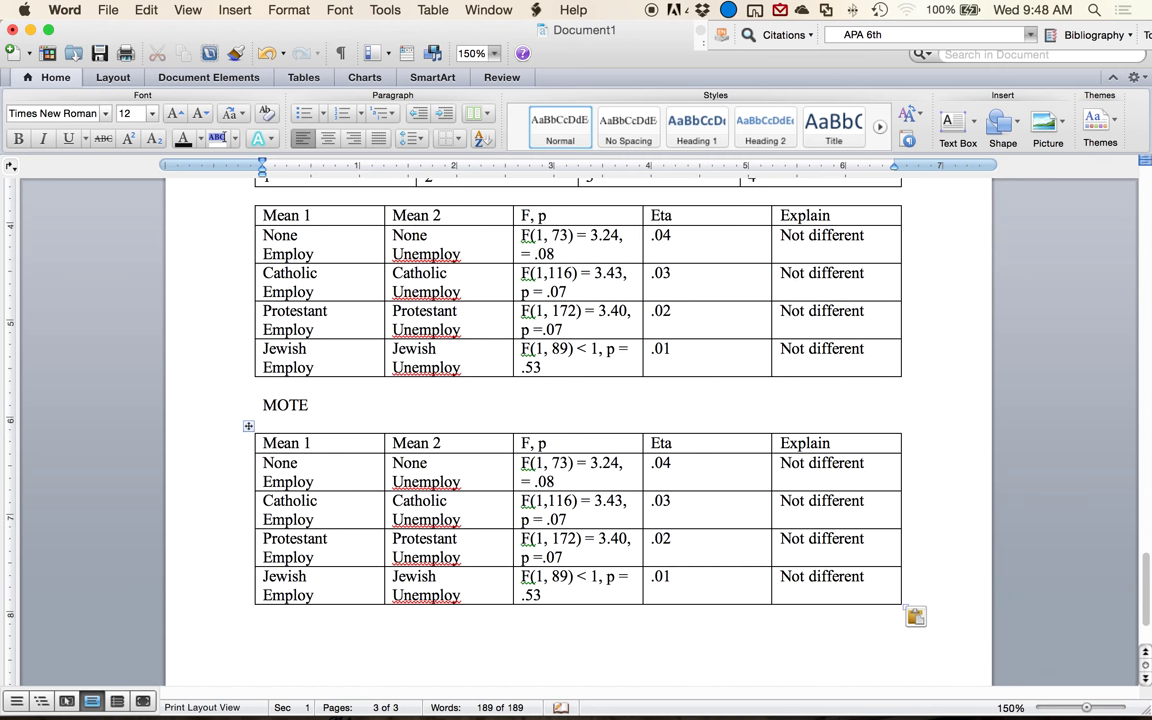
Clear the F, p, Eta and Explain entries of all four religion rows in the MOTE table
{"action": "left_click", "coordinate": [522, 446]}
{"action": "left_click_drag", "start_coordinate": [522, 446], "coordinate": [609, 553]}
{"action": "key", "text": "Delete"}
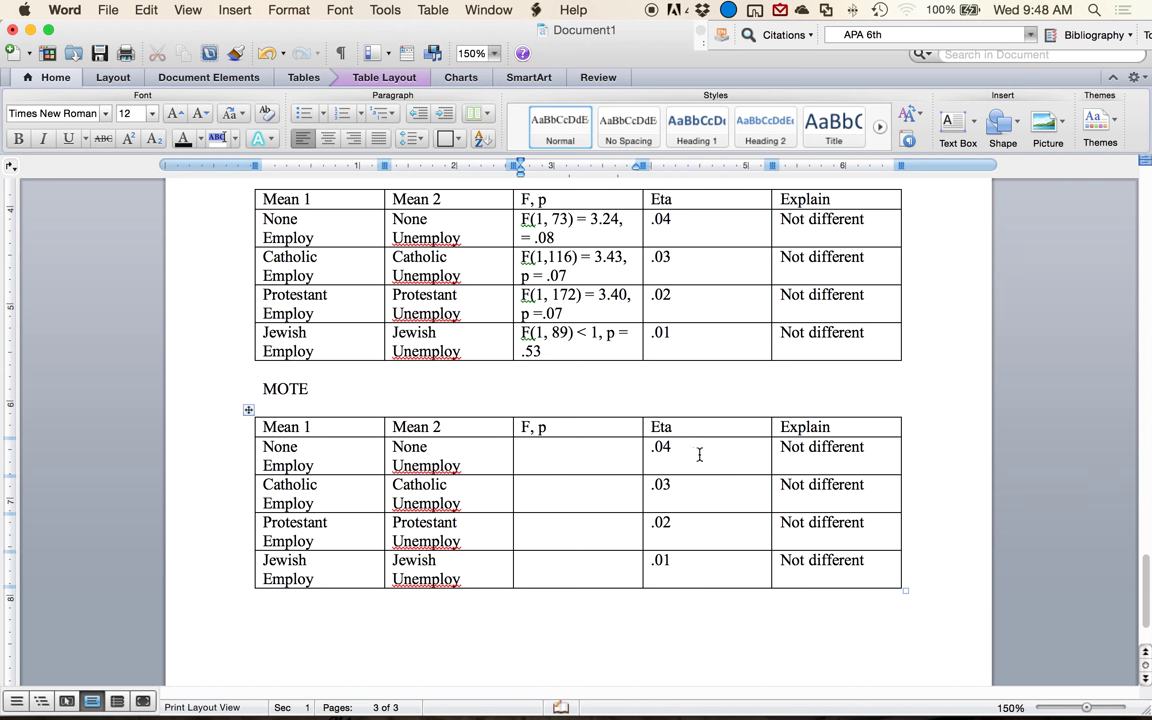
{"action": "left_click_drag", "start_coordinate": [663, 447], "coordinate": [673, 561]}
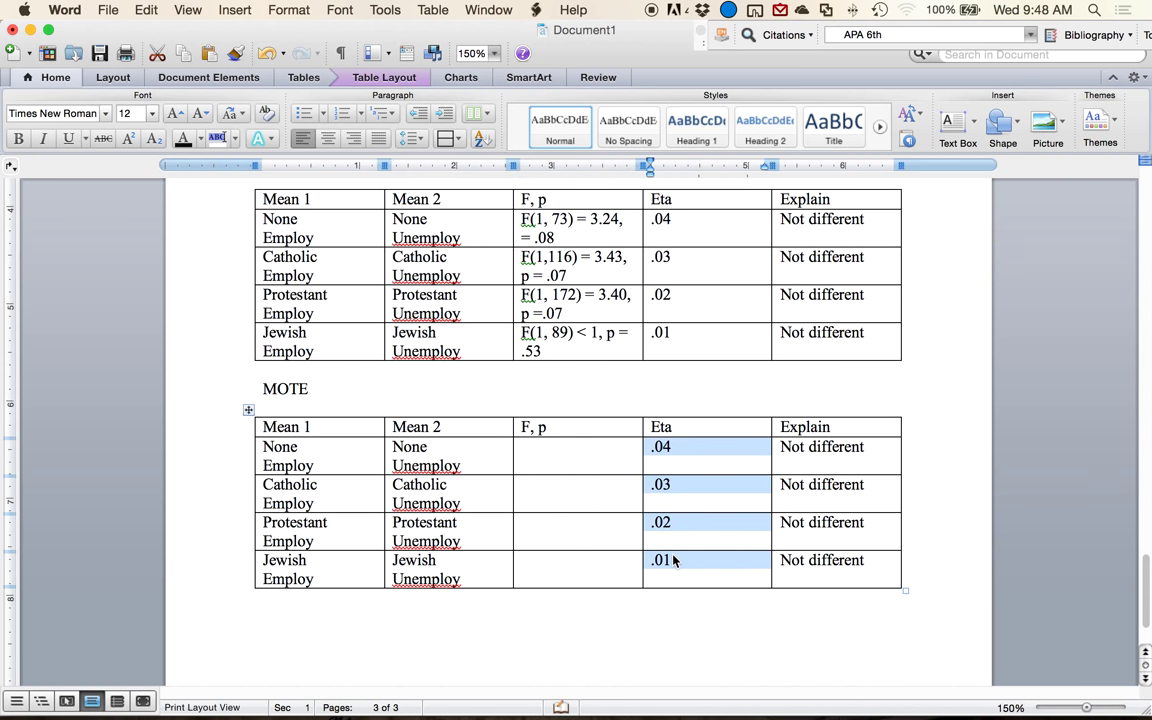
{"action": "key", "text": "shift+Right"}
{"action": "key", "text": "Delete"}
Replace the "F, p" column heading of the MOTE table with "t"
{"action": "left_click_drag", "start_coordinate": [548, 427], "coordinate": [528, 425]}
{"action": "left_click", "coordinate": [528, 425]}
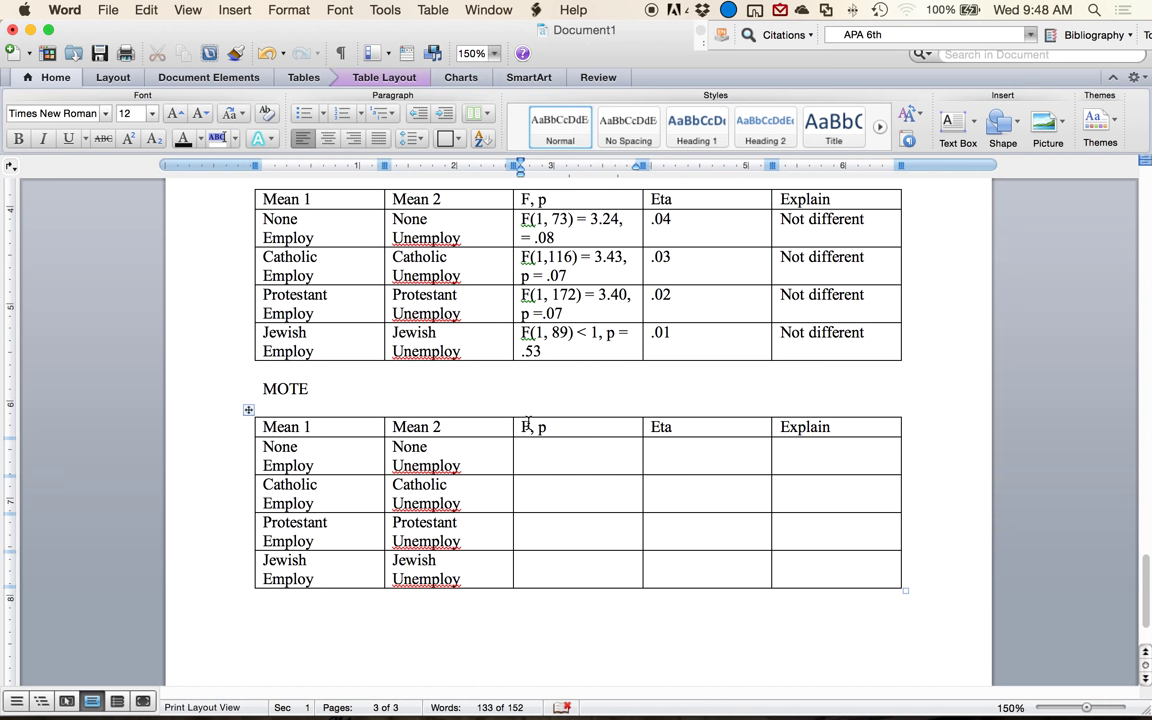
{"action": "key", "text": "Delete"}
{"action": "key", "text": "Delete"}
{"action": "key", "text": "BackSpace"}
{"action": "key", "text": "Delete"}
{"action": "type", "text": "T,"}
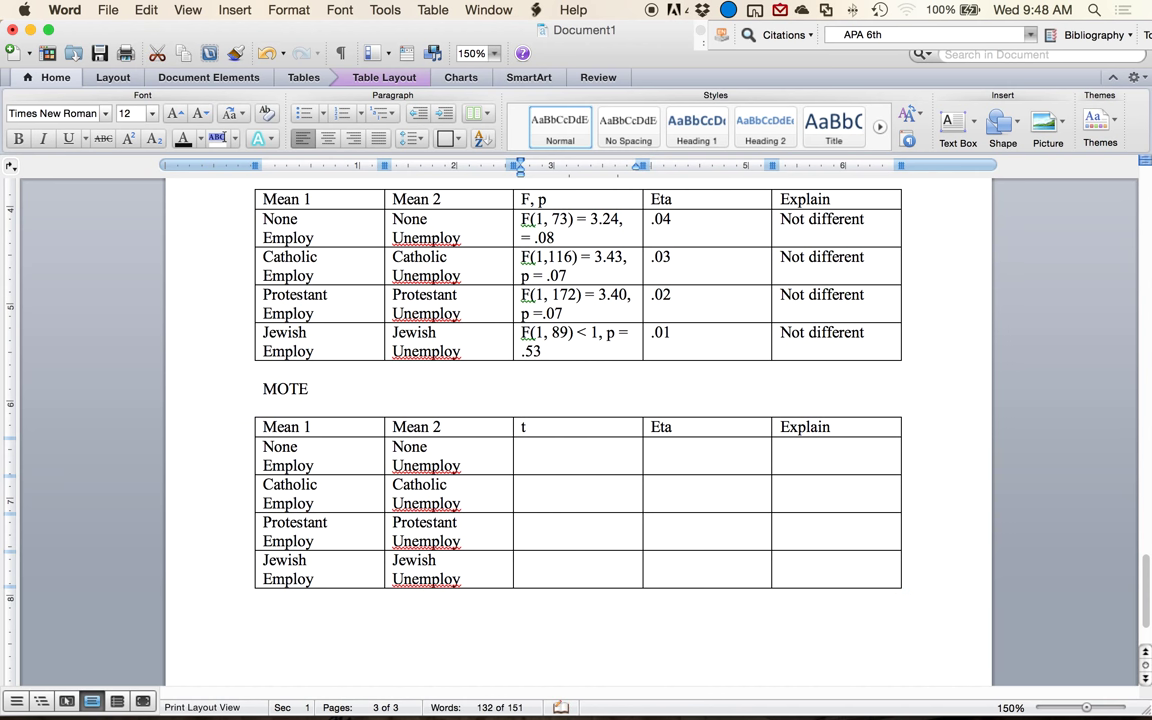
Complete the MOTE table's third column heading as "T, p" and set its fourth column heading to "d"
{"action": "type", "text": " p"}
{"action": "double_click", "coordinate": [662, 426]}
{"action": "type", "text": "d"}
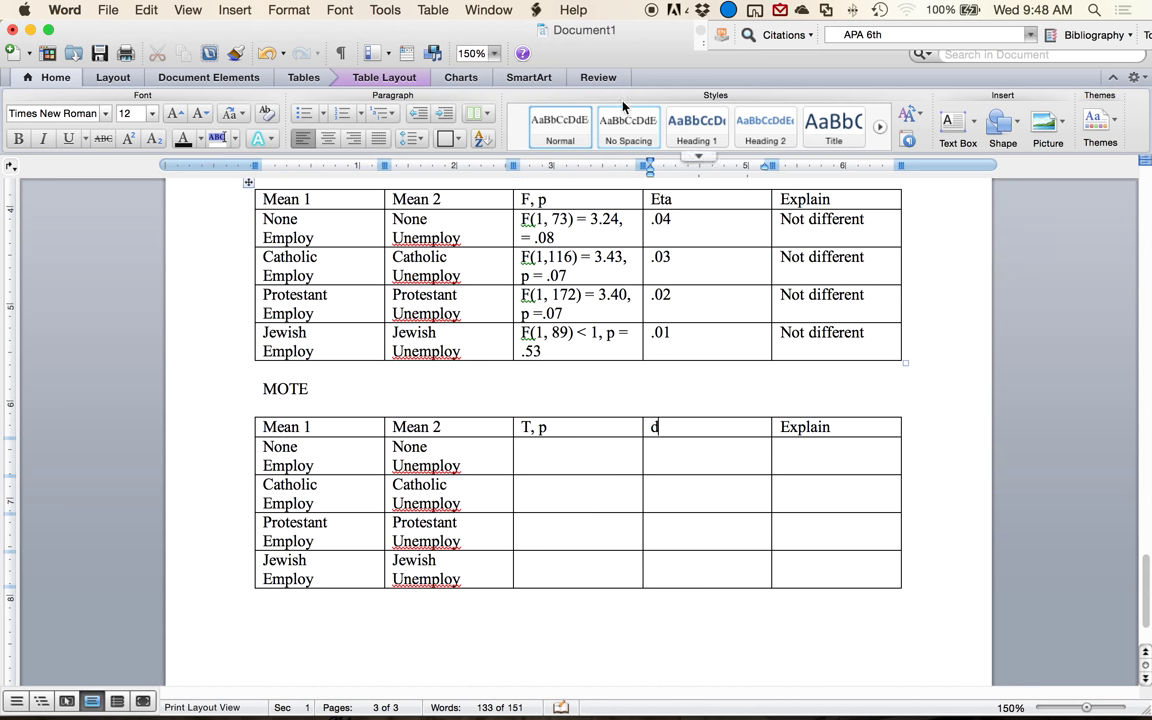
Arrange the Word document and the Mote window side by side, with the employment by religion means table in view
{"action": "scroll", "coordinate": [458, 483], "scroll_direction": "up", "scroll_amount": 2}
{"action": "scroll", "coordinate": [458, 483], "scroll_direction": "up", "scroll_amount": 5}
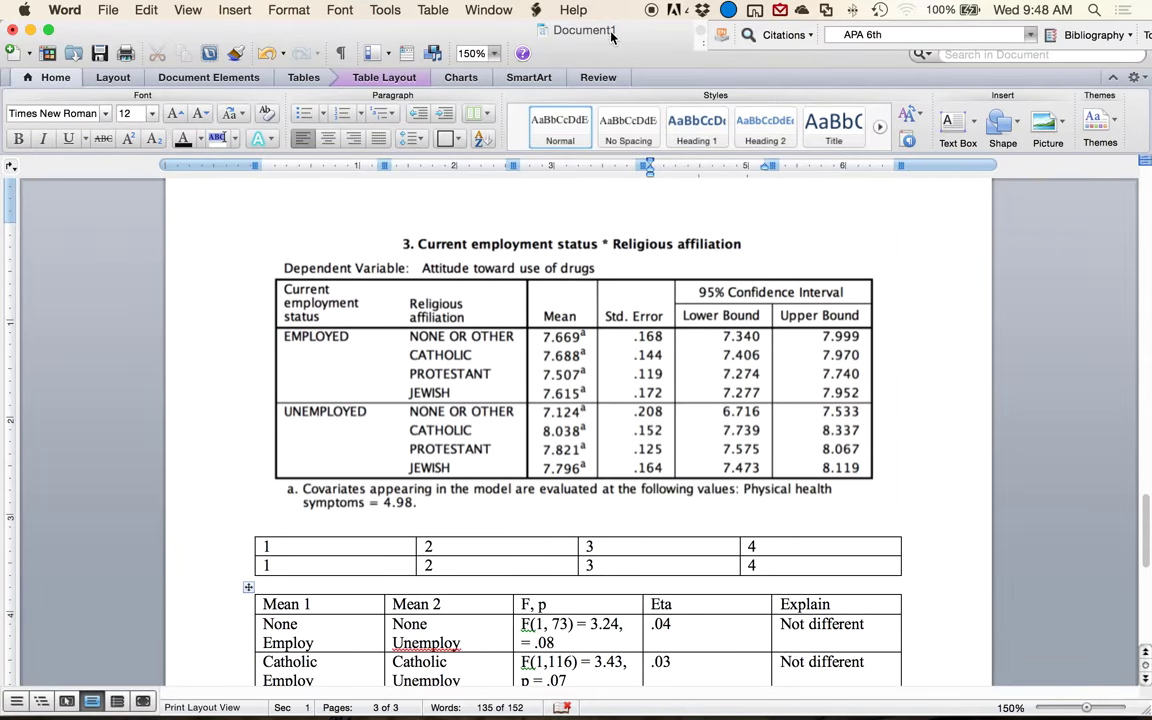
{"action": "left_click_drag", "start_coordinate": [583, 30], "coordinate": [0, 97]}
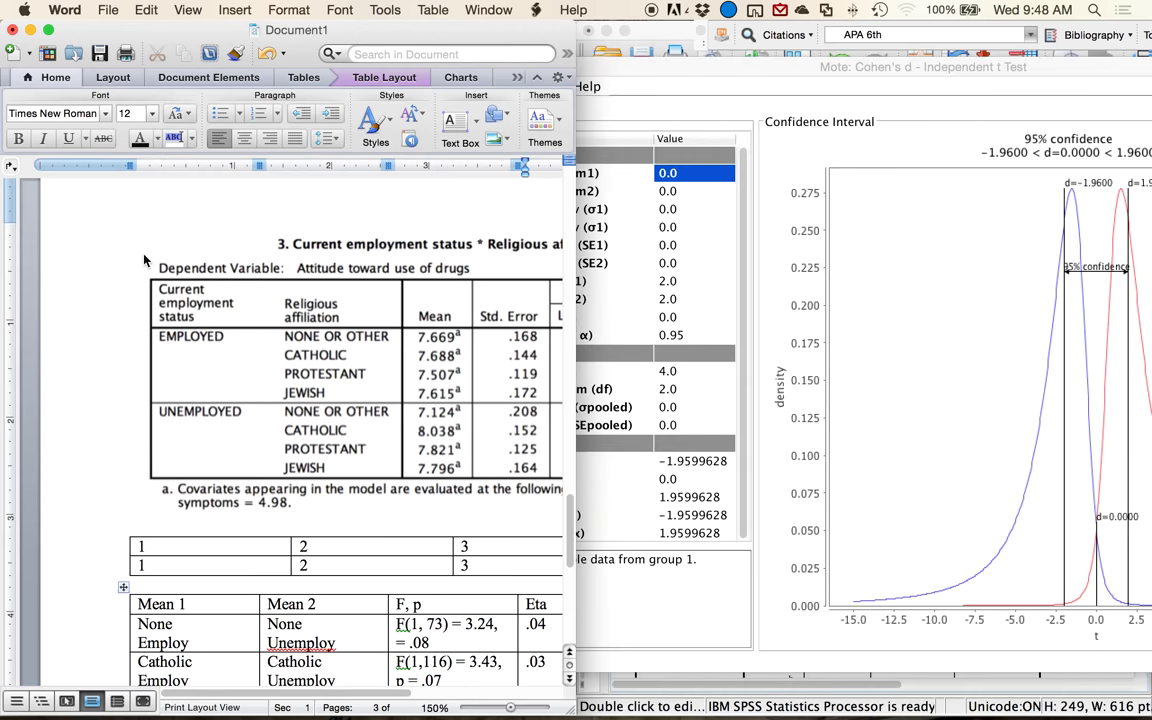
{"action": "scroll", "coordinate": [307, 574], "scroll_direction": "right", "scroll_amount": 5}
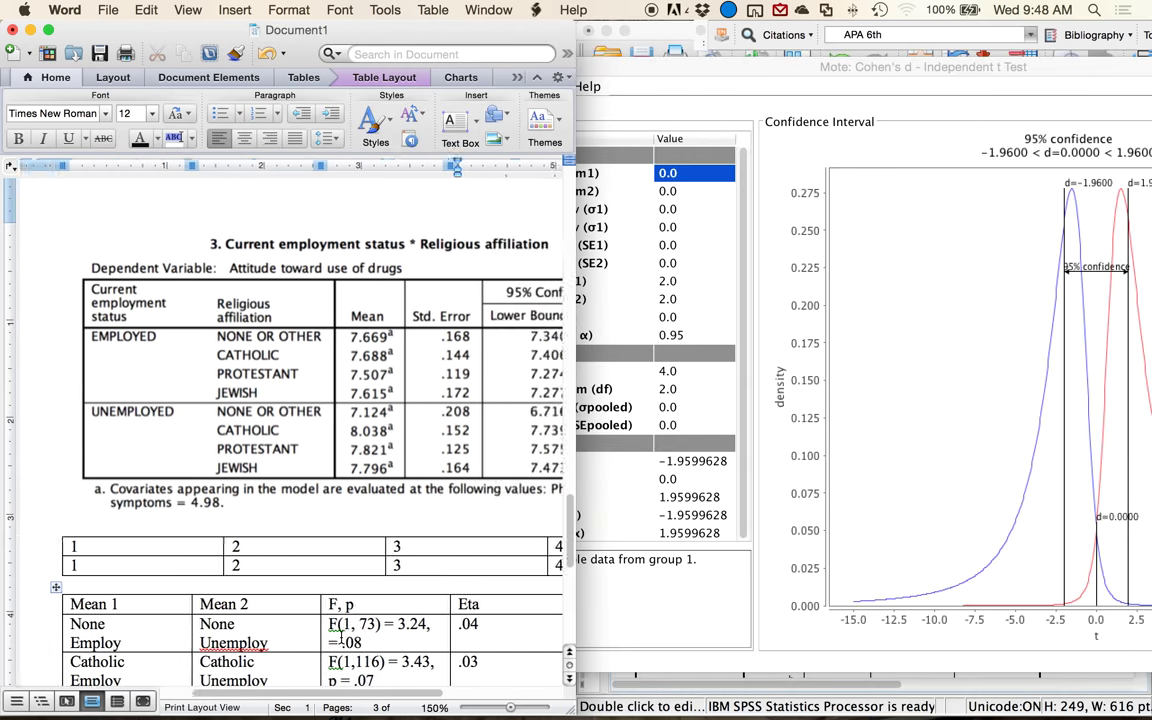
{"action": "left_click", "coordinate": [602, 70]}
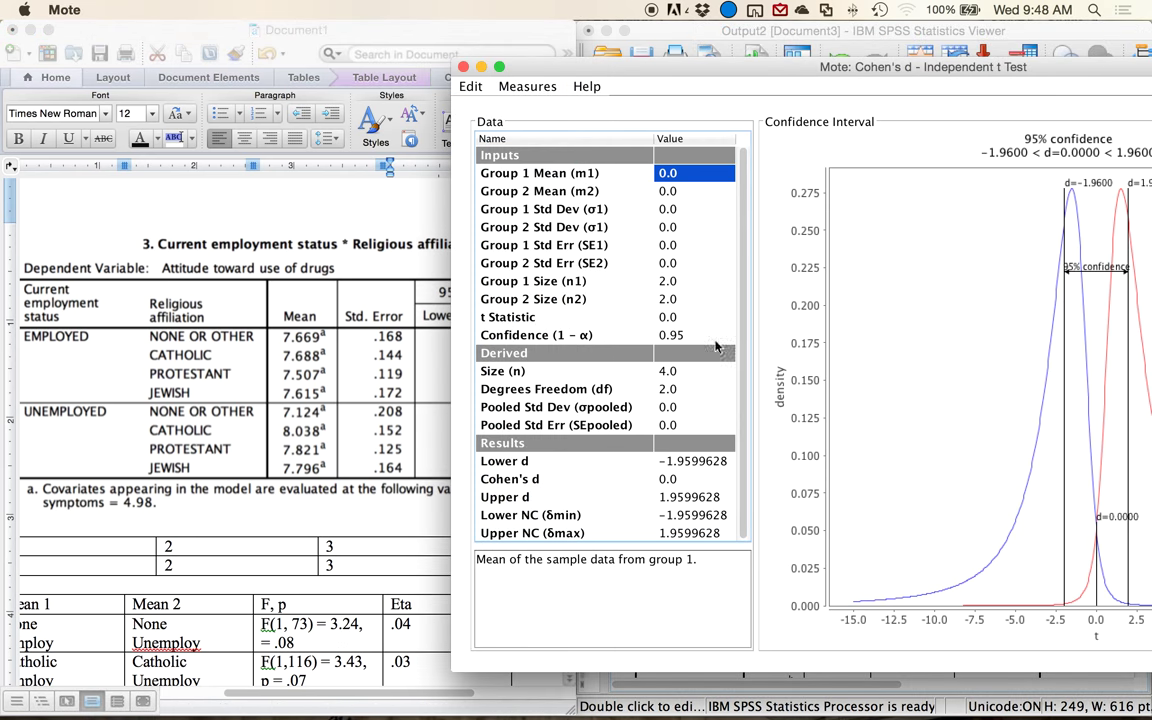
{"action": "left_click_drag", "start_coordinate": [602, 70], "coordinate": [1151, 205]}
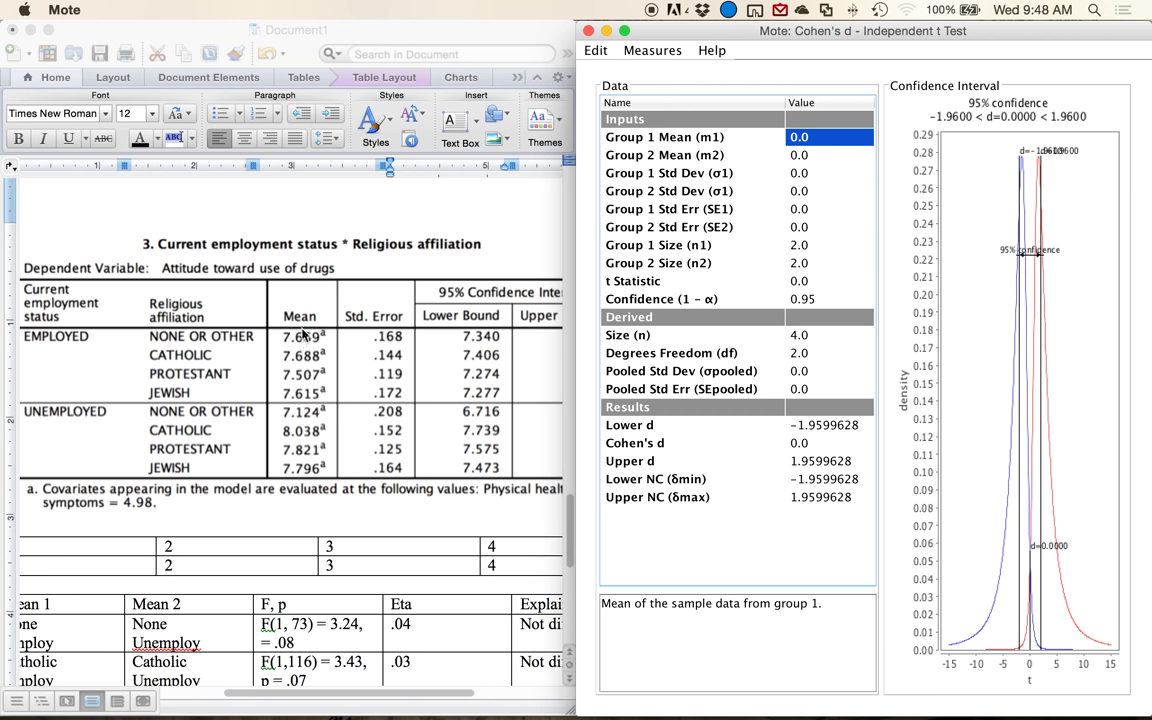
Set the Group 1 Mean to 7.67 and the Group 2 Mean to 7.12 in Mote for the None comparison
{"action": "type", "text": "7."}
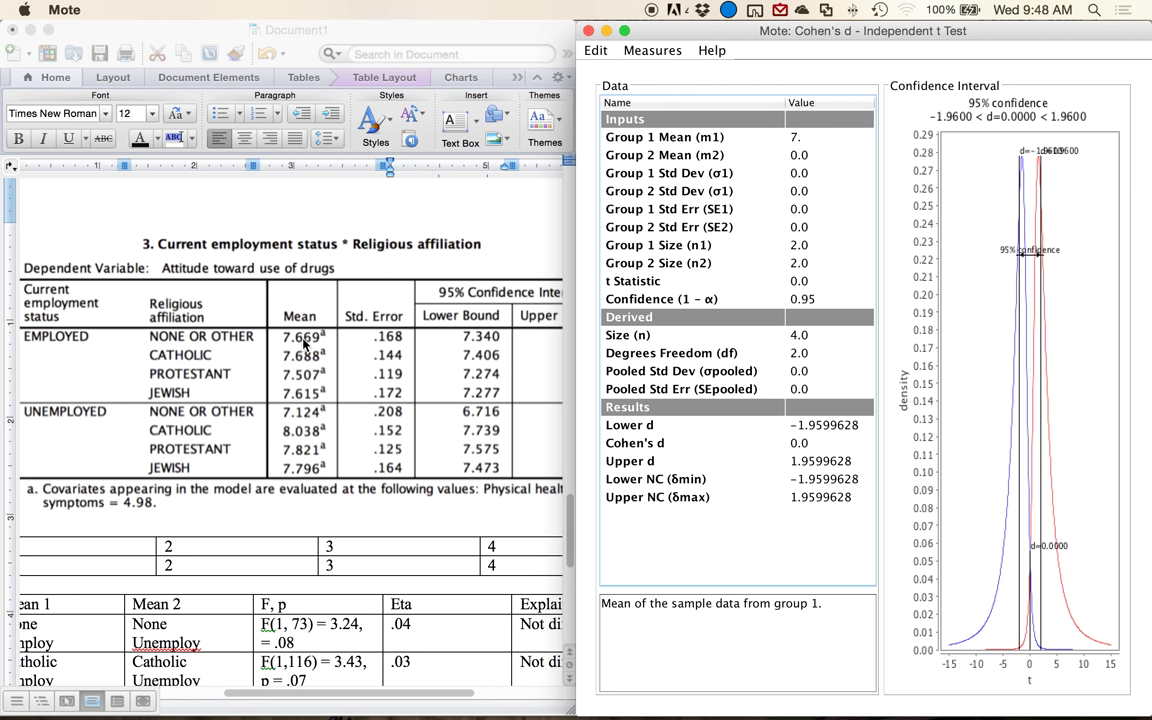
{"action": "type", "text": "67"}
{"action": "key", "text": "Return"}
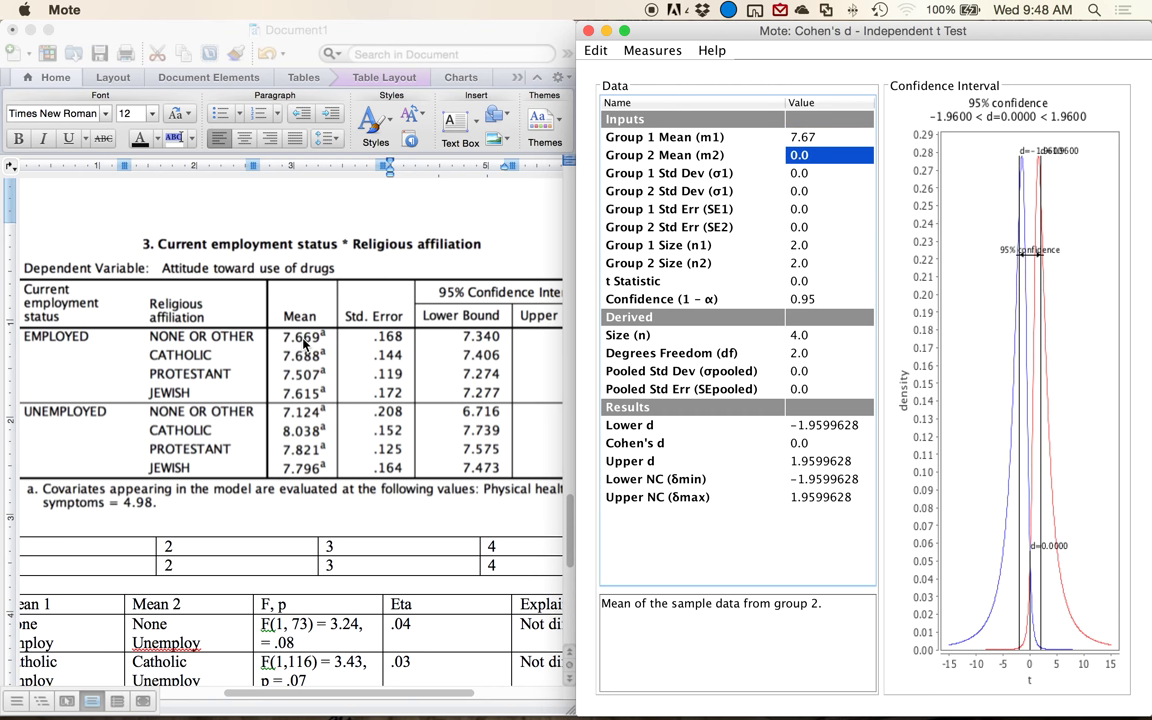
{"action": "type", "text": "7.12"}
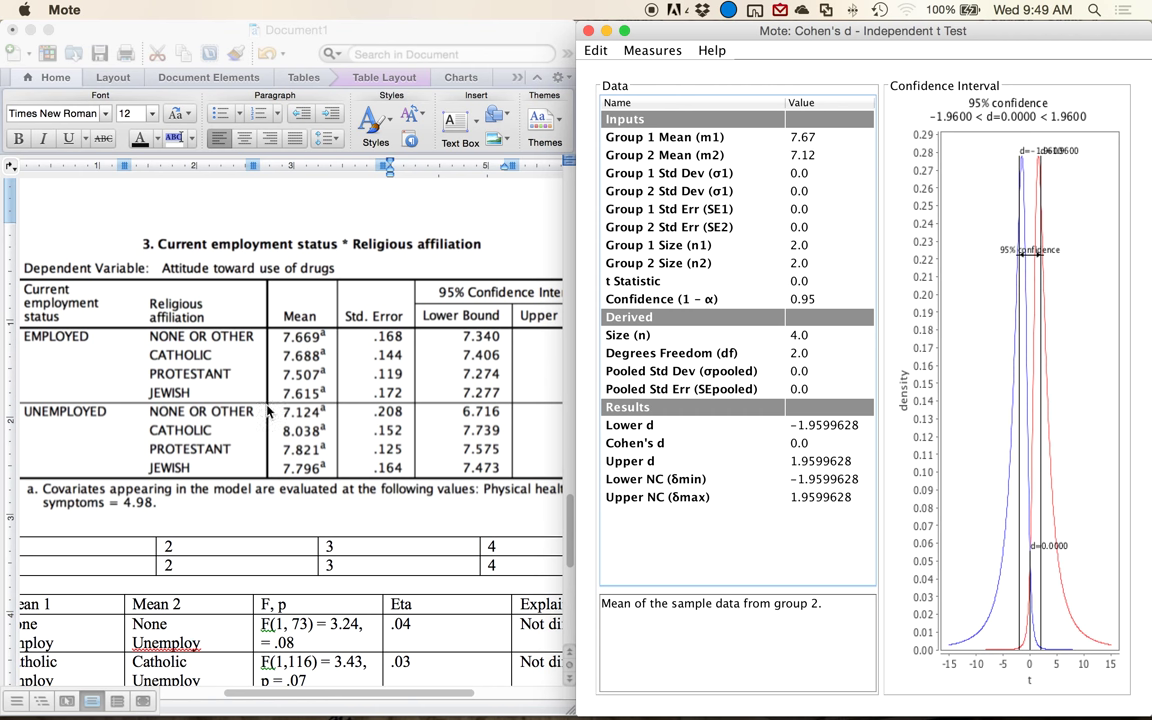
{"action": "key", "text": "Return"}
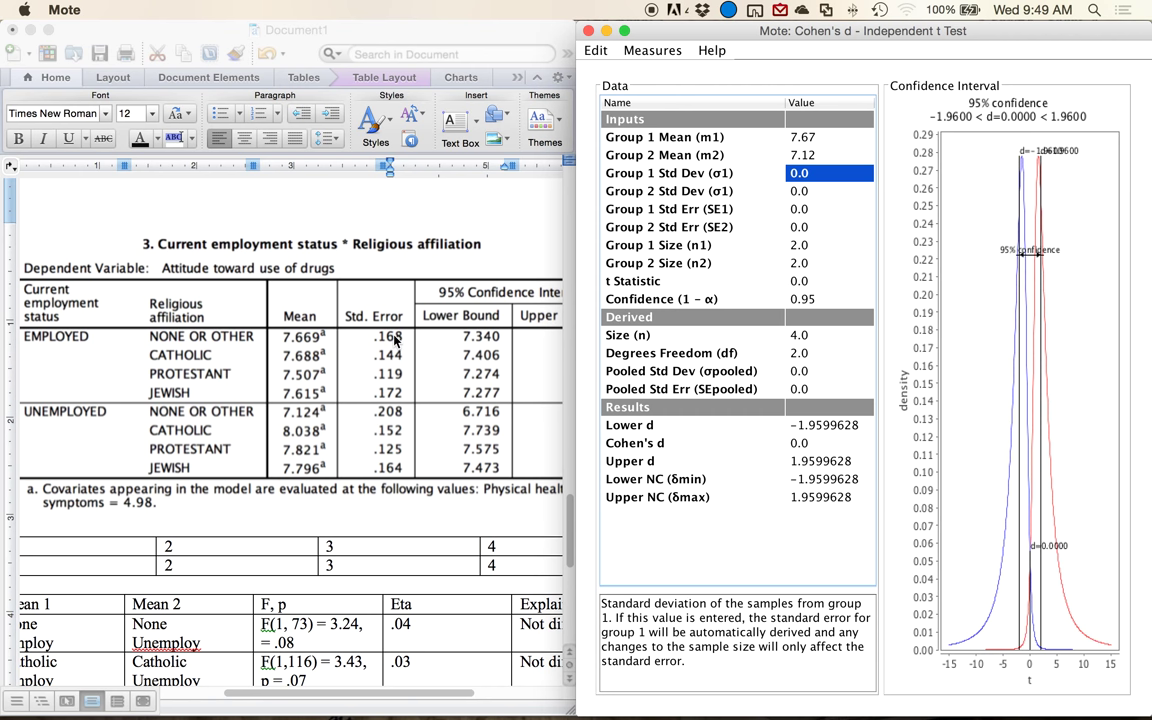
Set the Group 1 standard error to 0.17 and the Group 2 standard error to 0.21, skipping the standard deviations
{"action": "key", "text": "Return"}
{"action": "key", "text": "Return"}
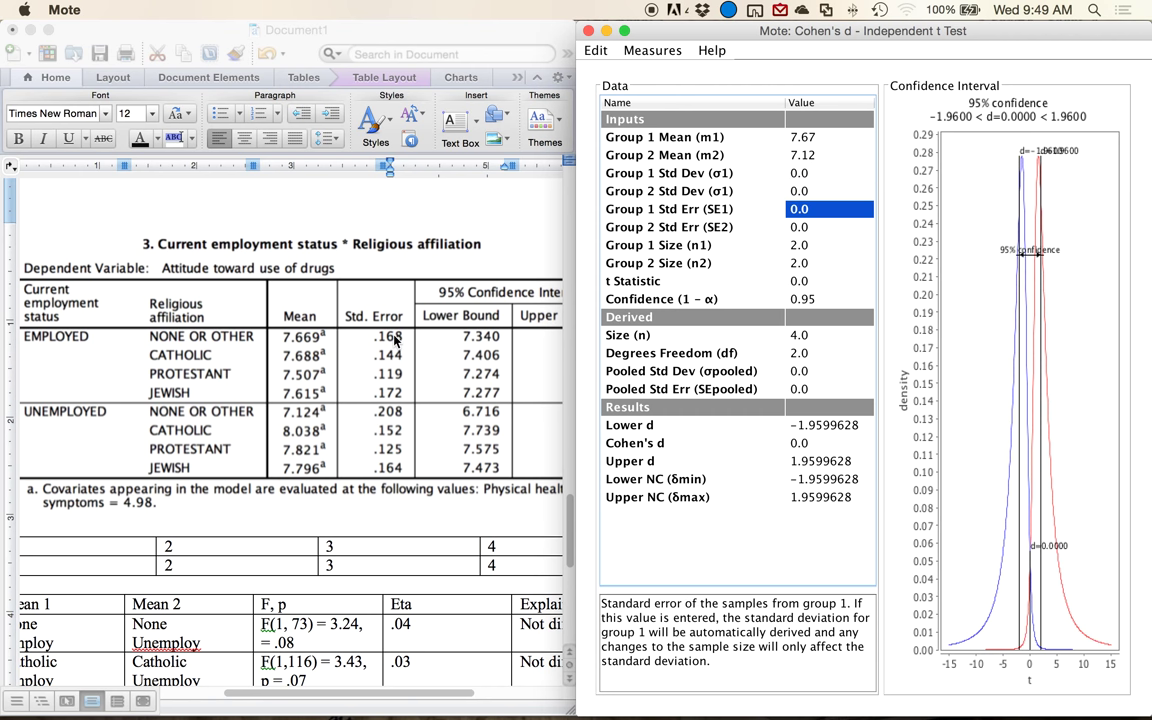
{"action": "type", "text": ".17"}
{"action": "key", "text": "Return"}
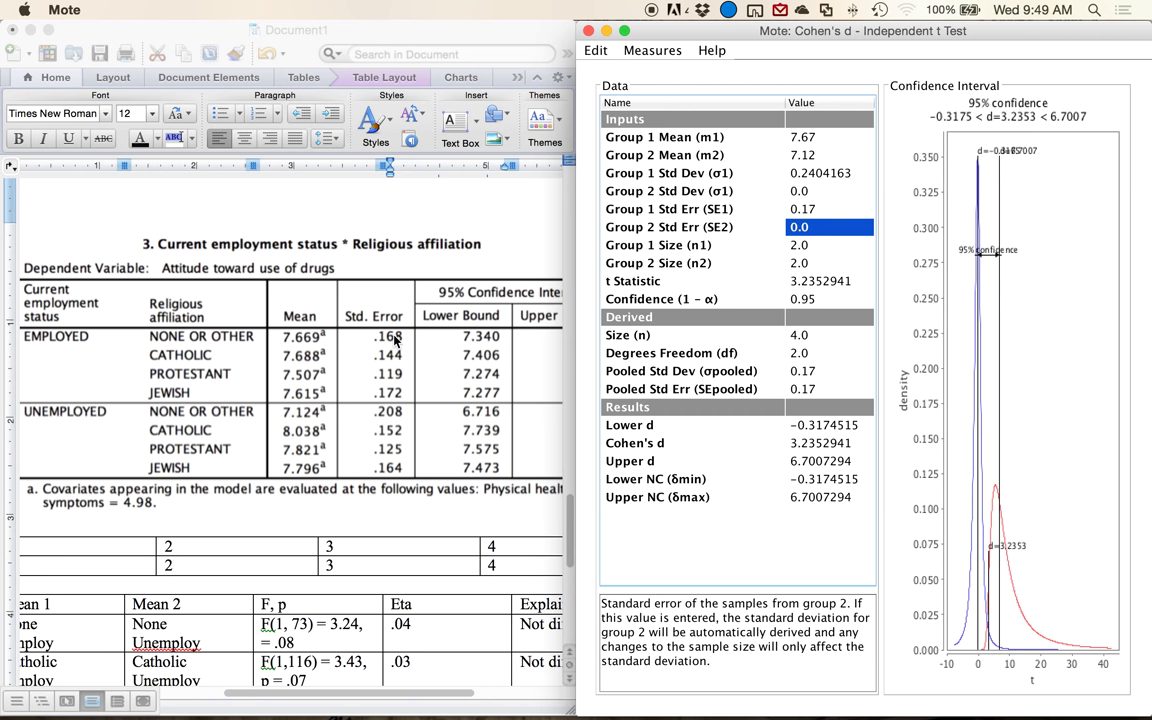
{"action": "type", "text": ".21"}
{"action": "left_click", "coordinate": [393, 340]}
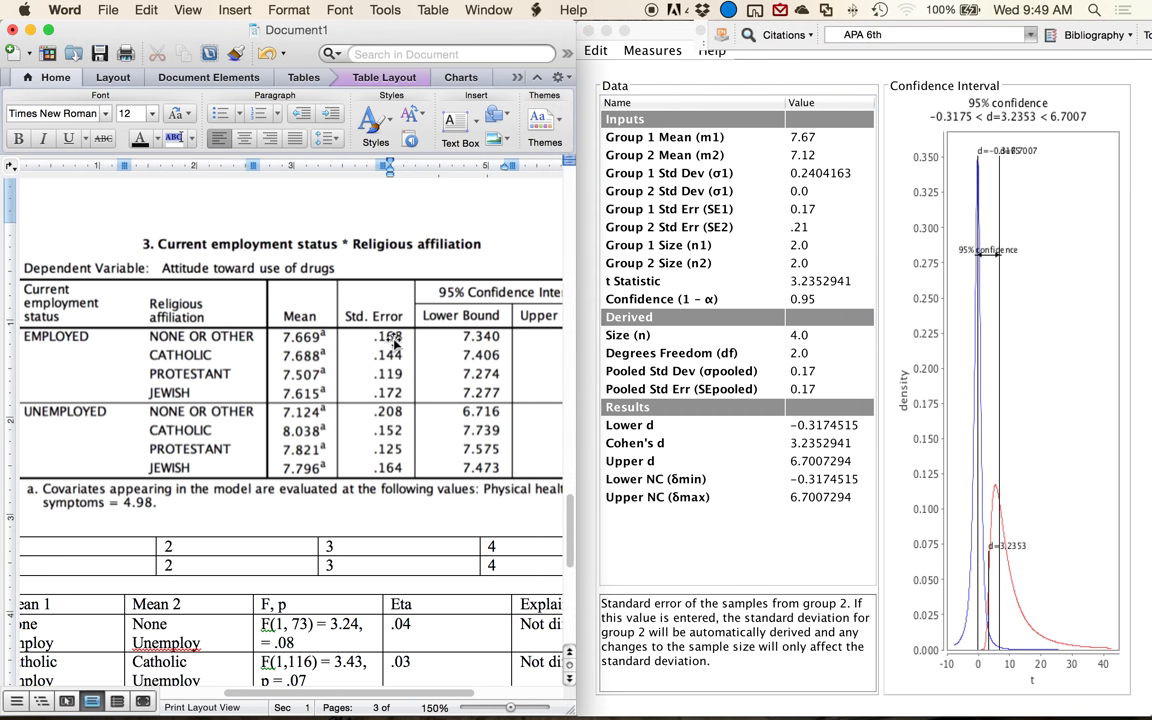
{"action": "left_click", "coordinate": [724, 277]}
{"action": "key", "text": "Return"}
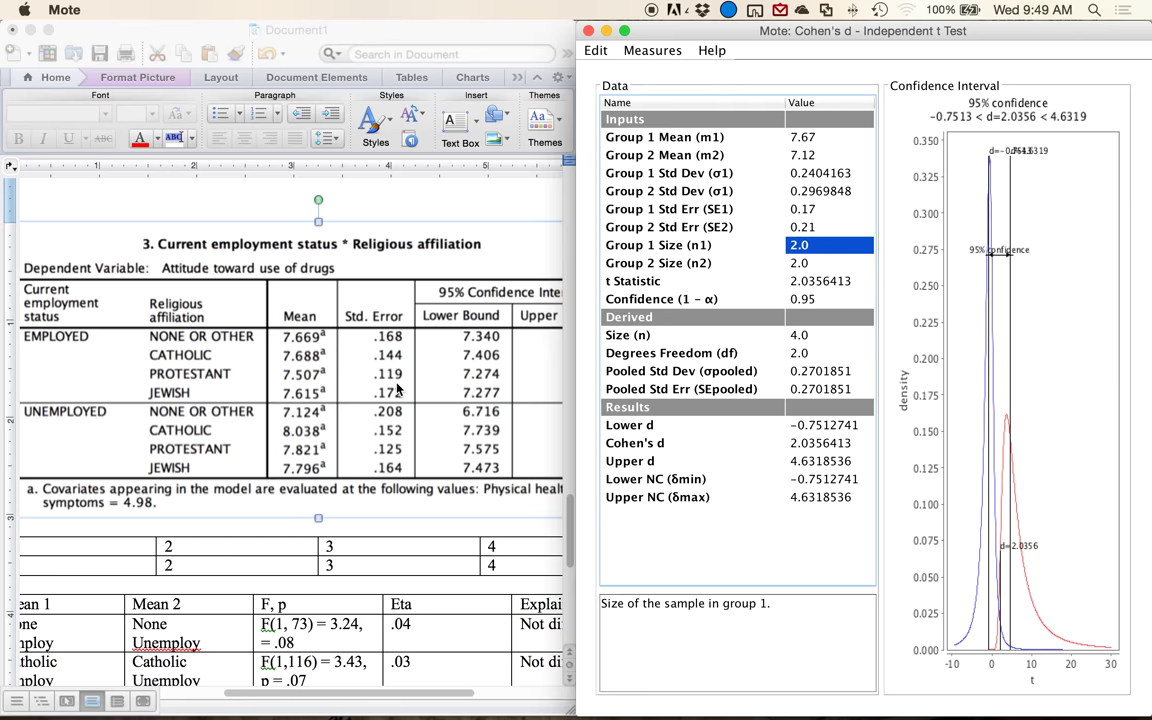
Switch to the SPSS output and look up the employed and unemployed group sizes per religion in the overall Descriptive Statistics table
{"action": "key", "text": "ctrl+Up"}
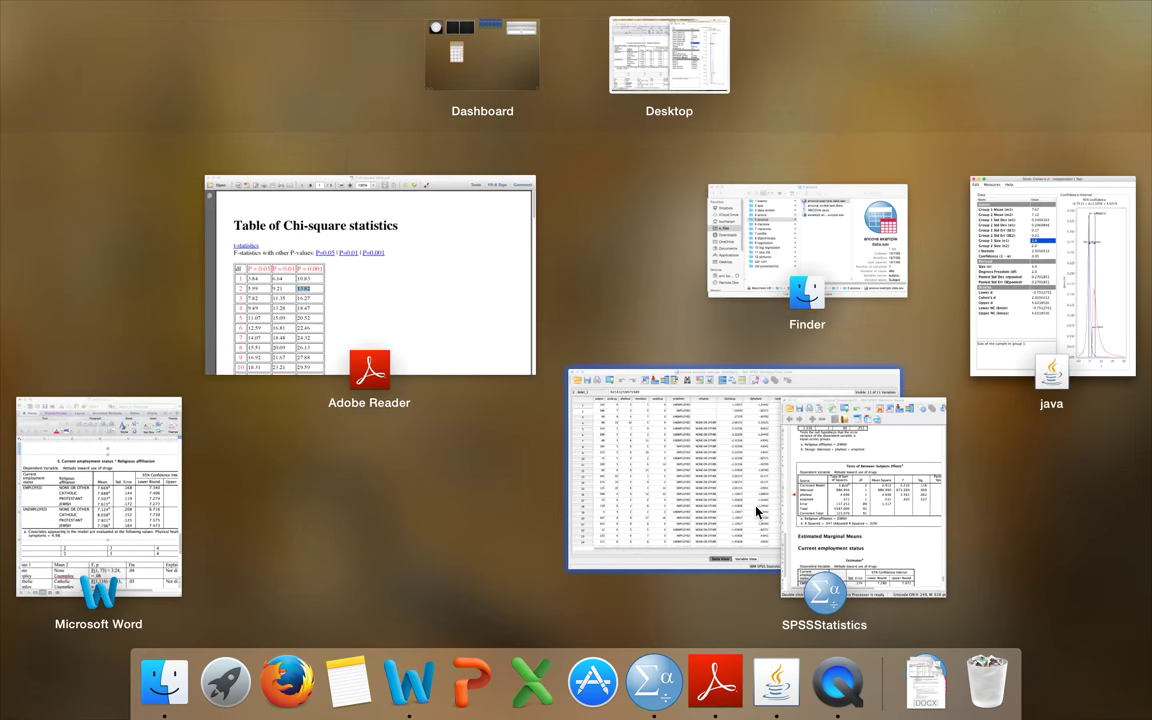
{"action": "left_click", "coordinate": [848, 535]}
{"action": "scroll", "coordinate": [848, 533], "scroll_direction": "down", "scroll_amount": 10}
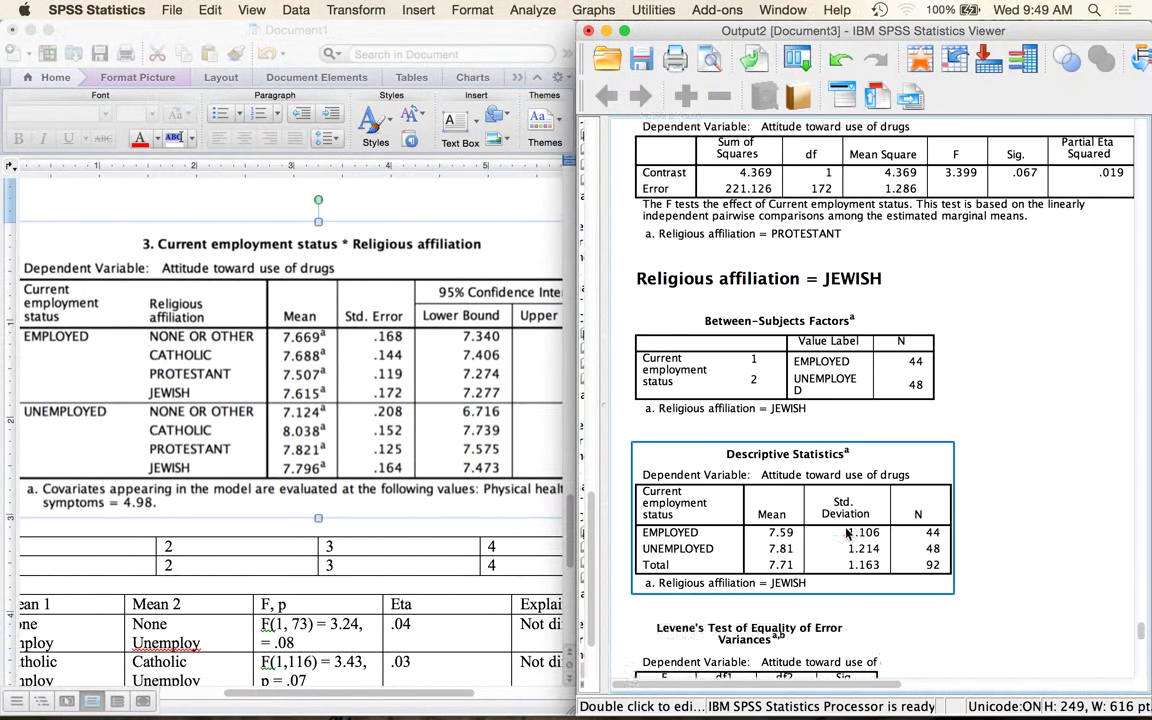
{"action": "scroll", "coordinate": [848, 533], "scroll_direction": "up", "scroll_amount": 10}
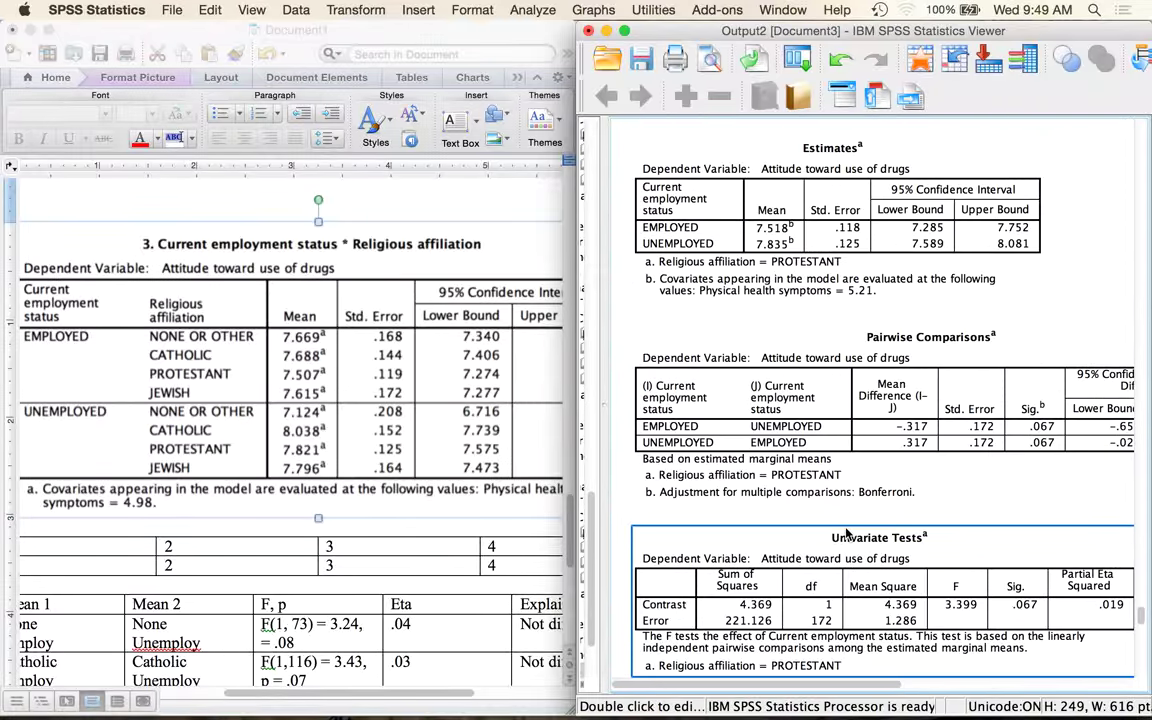
{"action": "scroll", "coordinate": [847, 533], "scroll_direction": "up", "scroll_amount": 10}
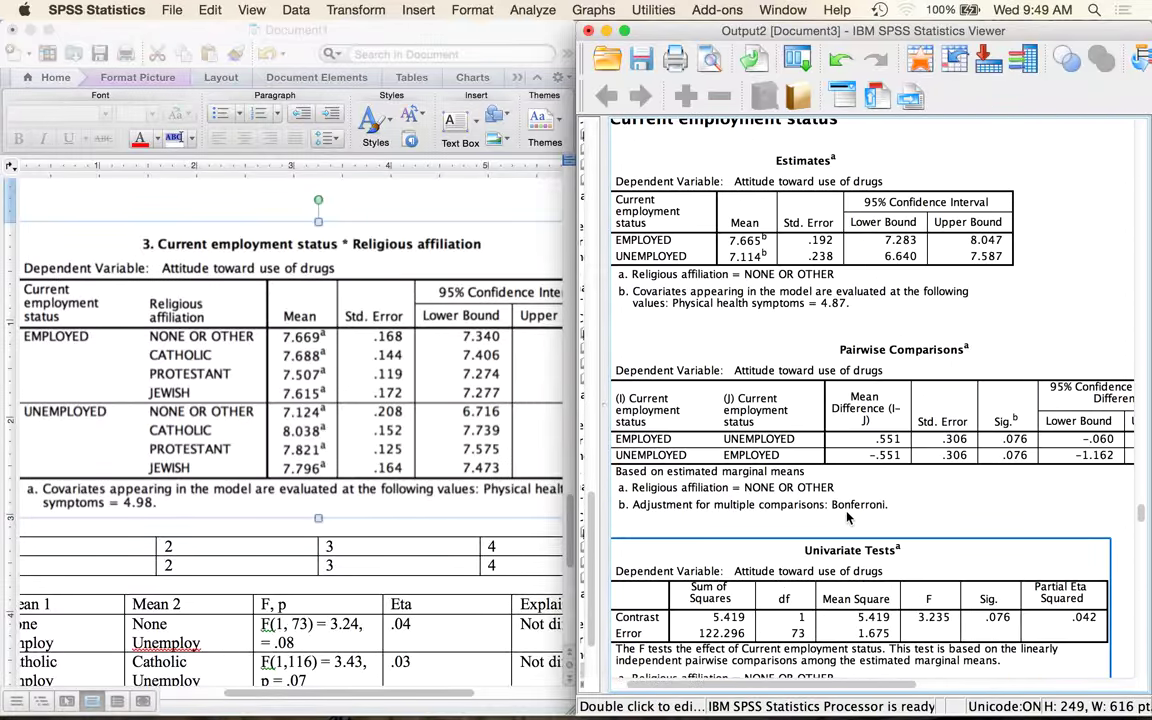
{"action": "scroll", "coordinate": [848, 517], "scroll_direction": "up", "scroll_amount": 10}
{"action": "scroll", "coordinate": [848, 517], "scroll_direction": "down", "scroll_amount": 20}
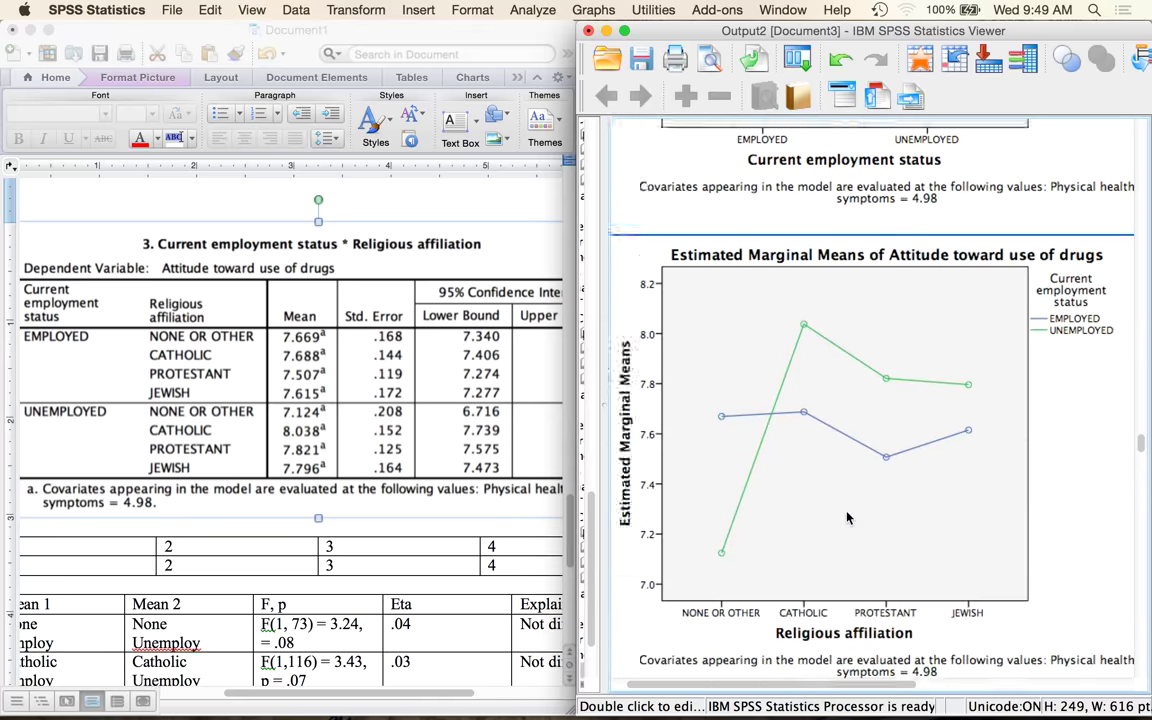
{"action": "scroll", "coordinate": [848, 517], "scroll_direction": "up", "scroll_amount": 5}
{"action": "scroll", "coordinate": [847, 517], "scroll_direction": "up", "scroll_amount": 15}
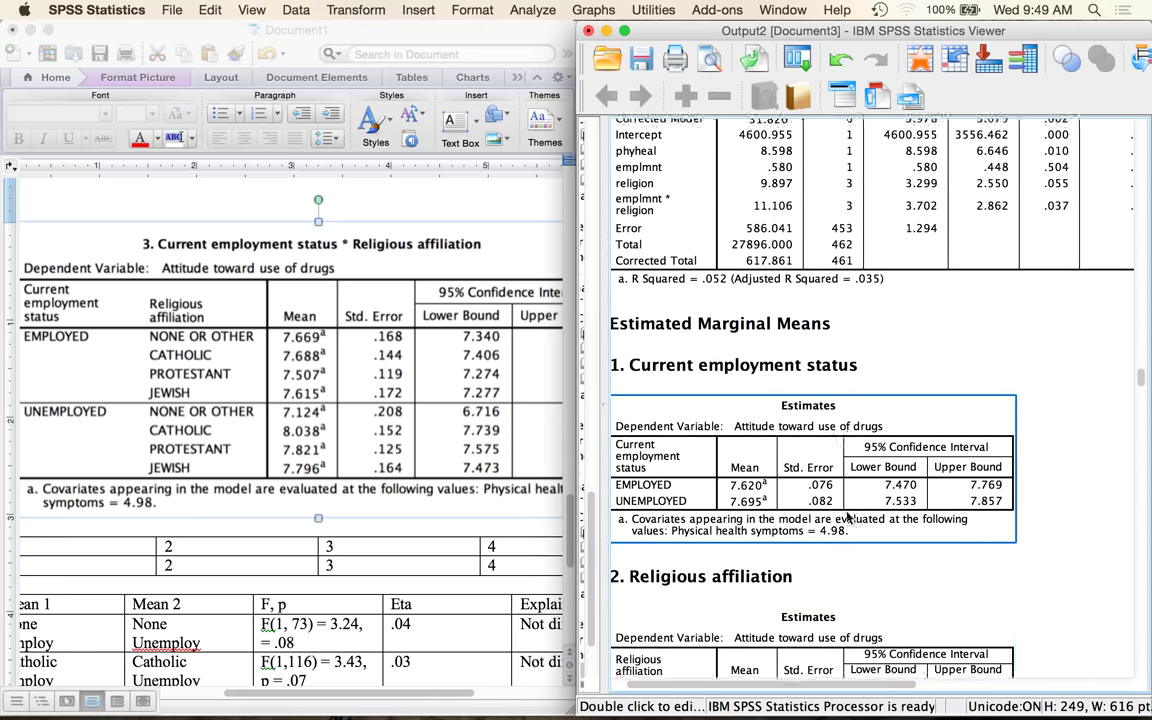
{"action": "scroll", "coordinate": [847, 517], "scroll_direction": "up", "scroll_amount": 5}
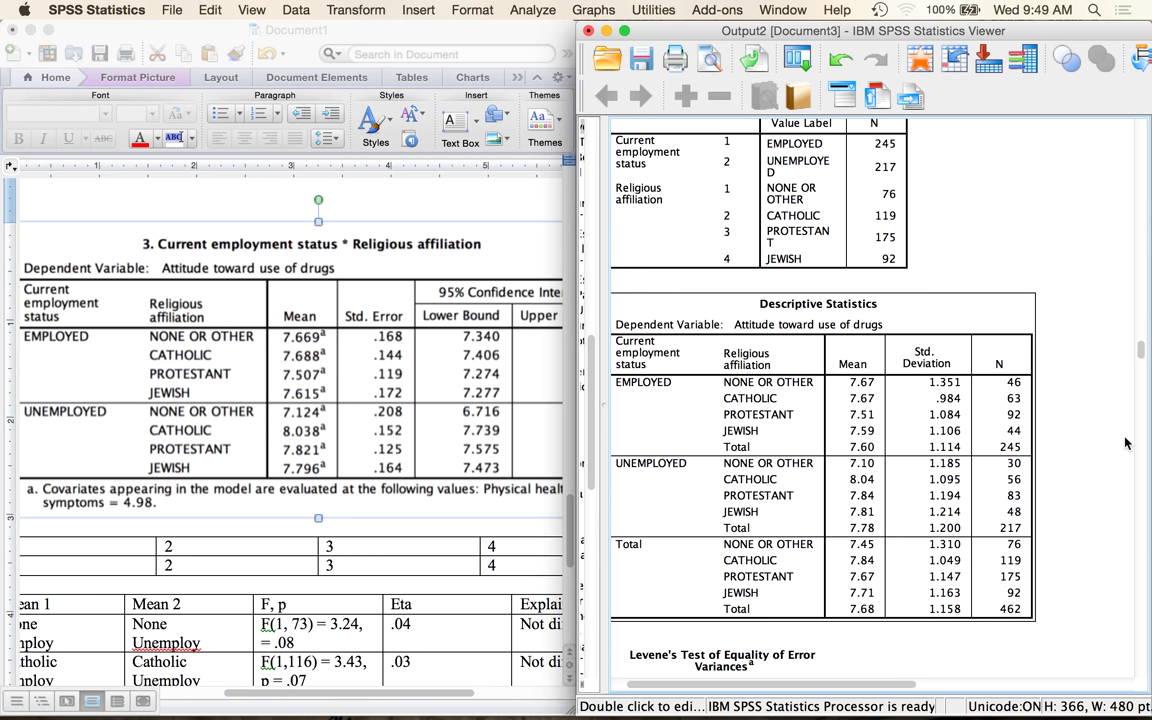
{"action": "left_click", "coordinate": [876, 433]}
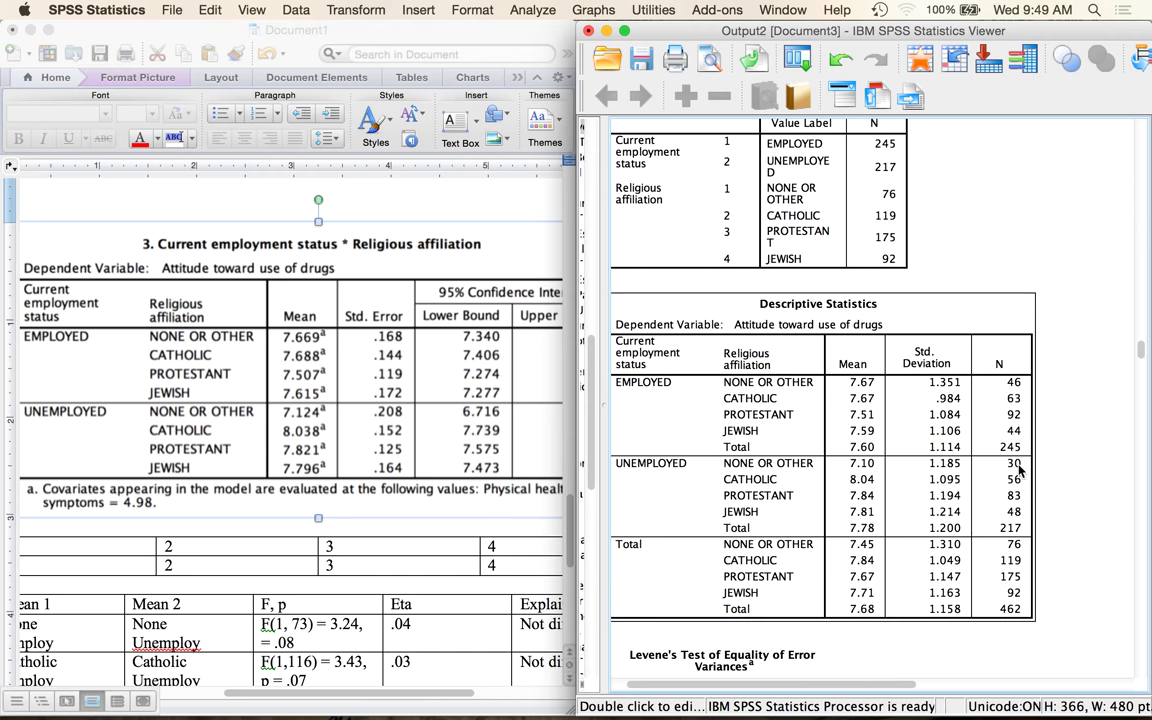
Switch back to Mote and set the Group 1 Size to 46 and the Group 2 Size to 30
{"action": "key", "text": "ctrl+Up"}
{"action": "left_click", "coordinate": [995, 300]}
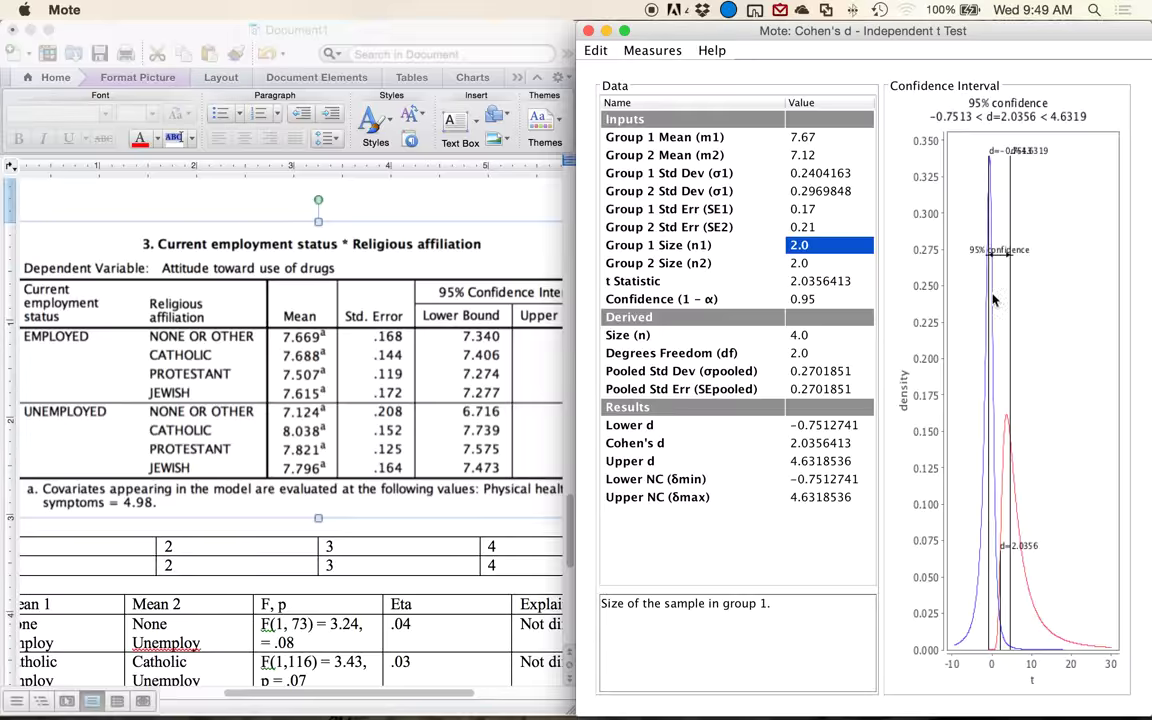
{"action": "type", "text": "46"}
{"action": "key", "text": "Return"}
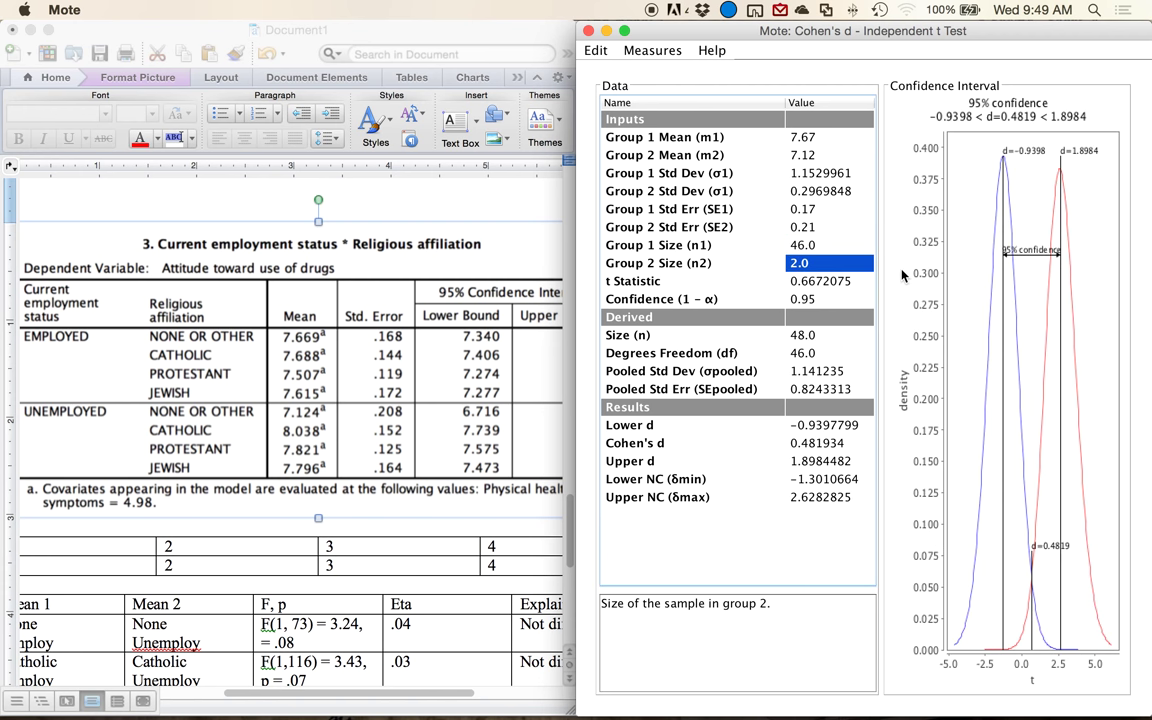
{"action": "type", "text": "30"}
{"action": "key", "text": "Return"}
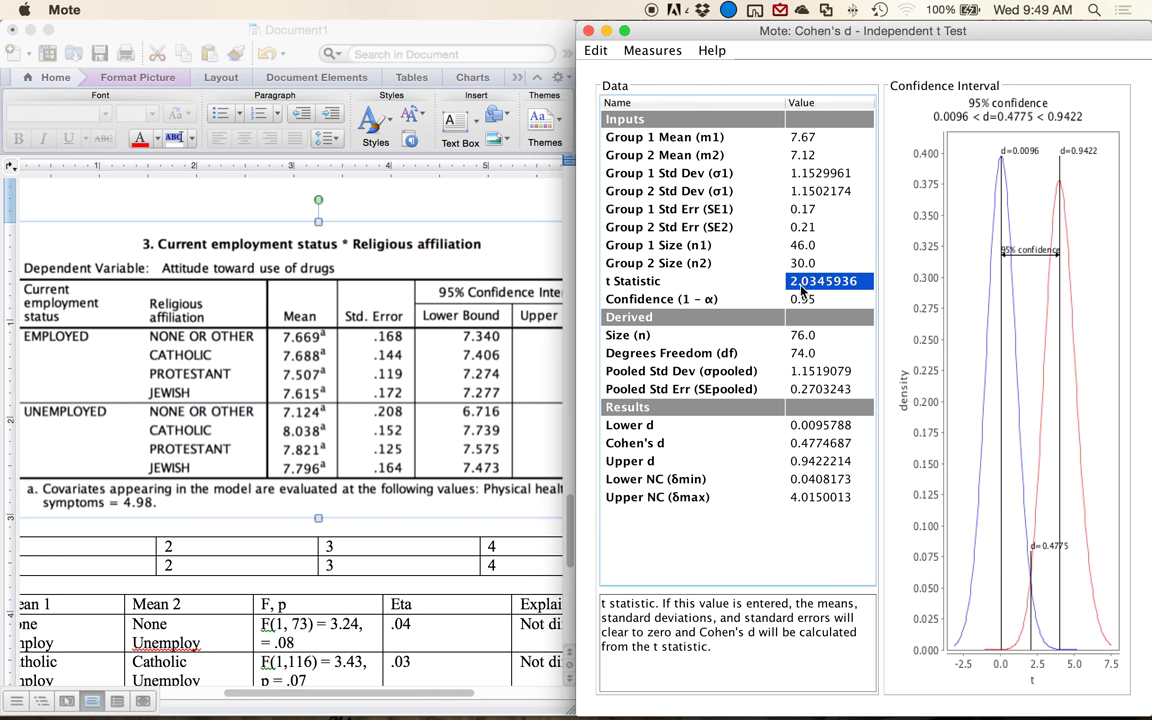
Report the t result as "T(74) = 2.03" in the None row of the MOTE table in Word
{"action": "scroll", "coordinate": [257, 553], "scroll_direction": "down", "scroll_amount": 10}
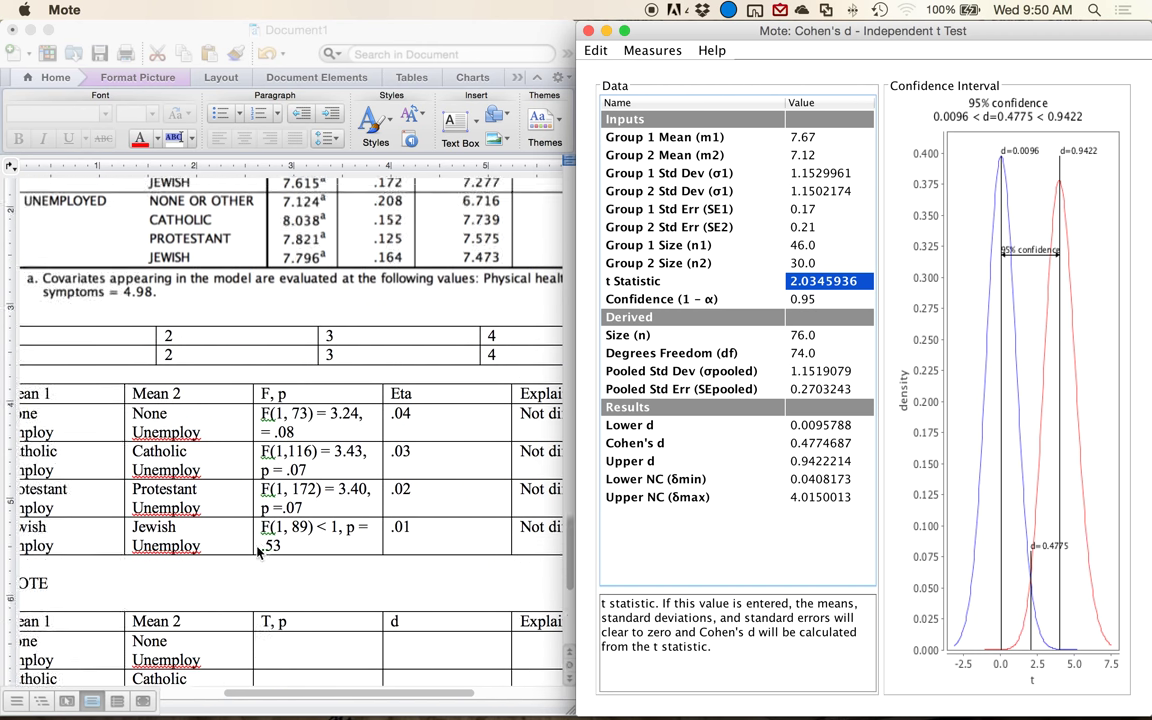
{"action": "left_click", "coordinate": [273, 402]}
{"action": "left_click", "coordinate": [285, 468]}
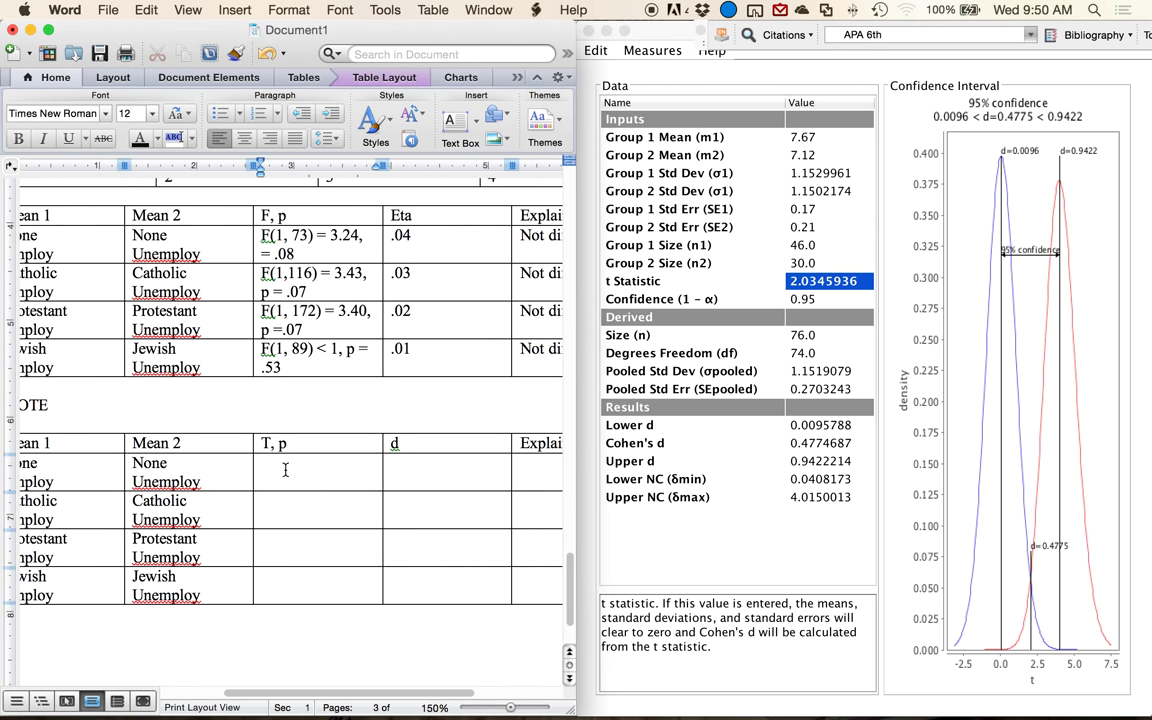
{"action": "left_click", "coordinate": [716, 352]}
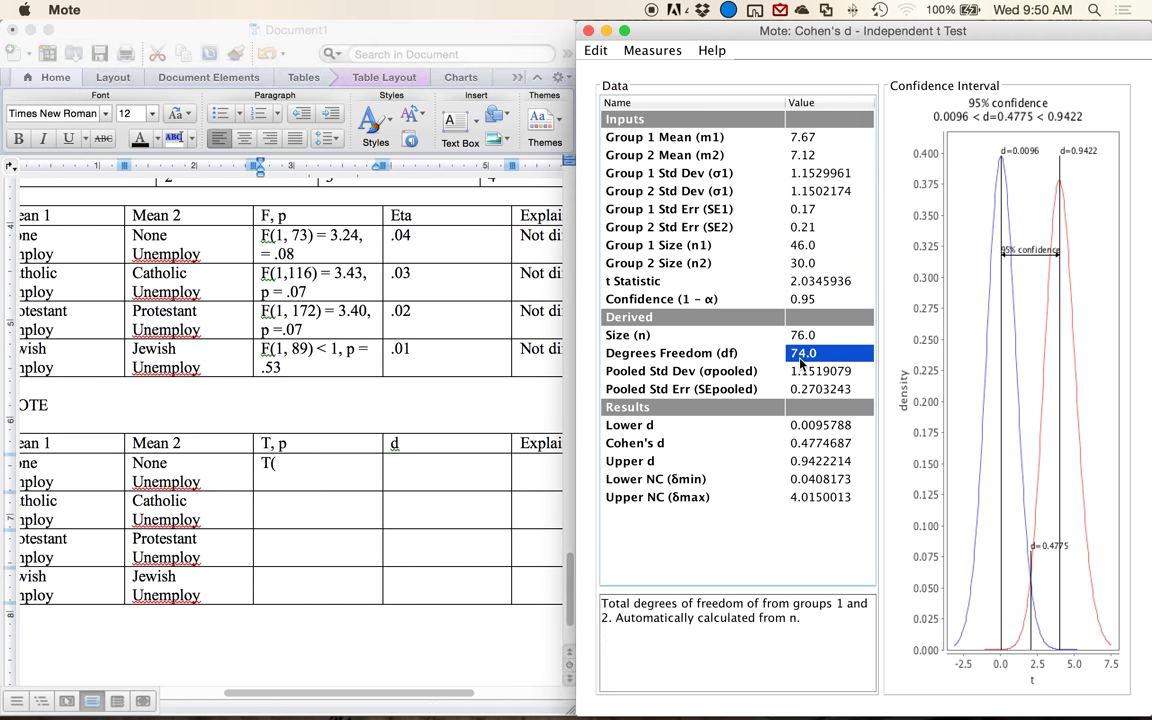
{"action": "left_click", "coordinate": [288, 465]}
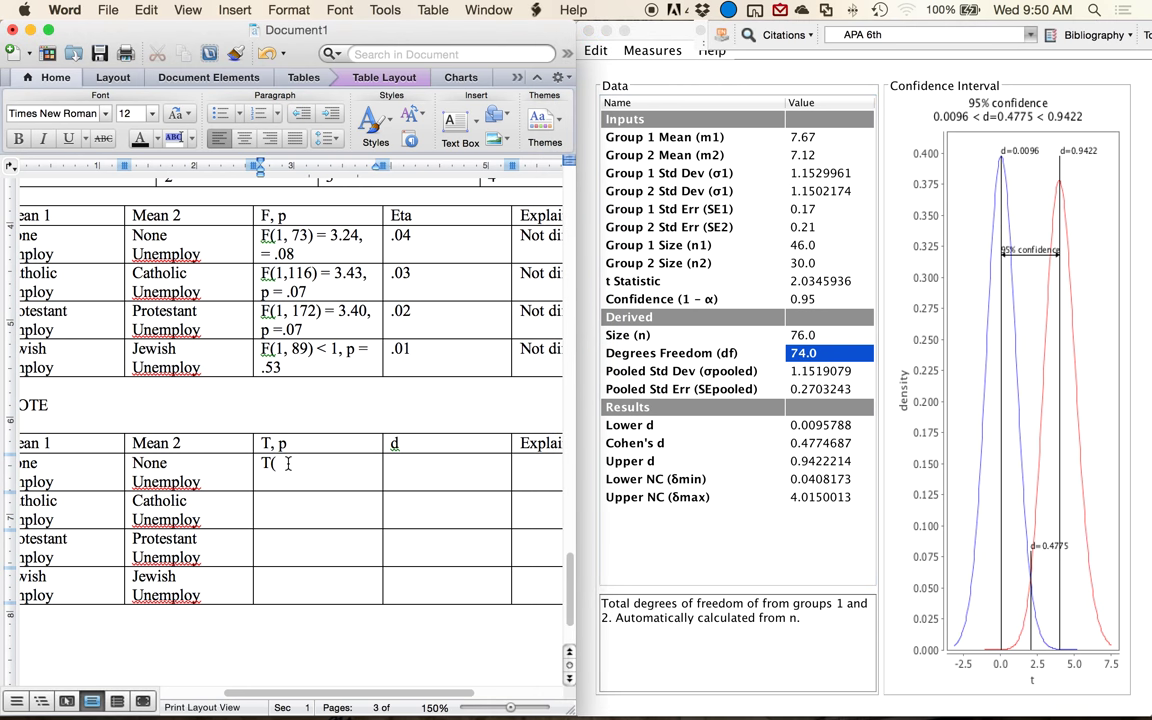
{"action": "type", "text": "74) = 2.03"}
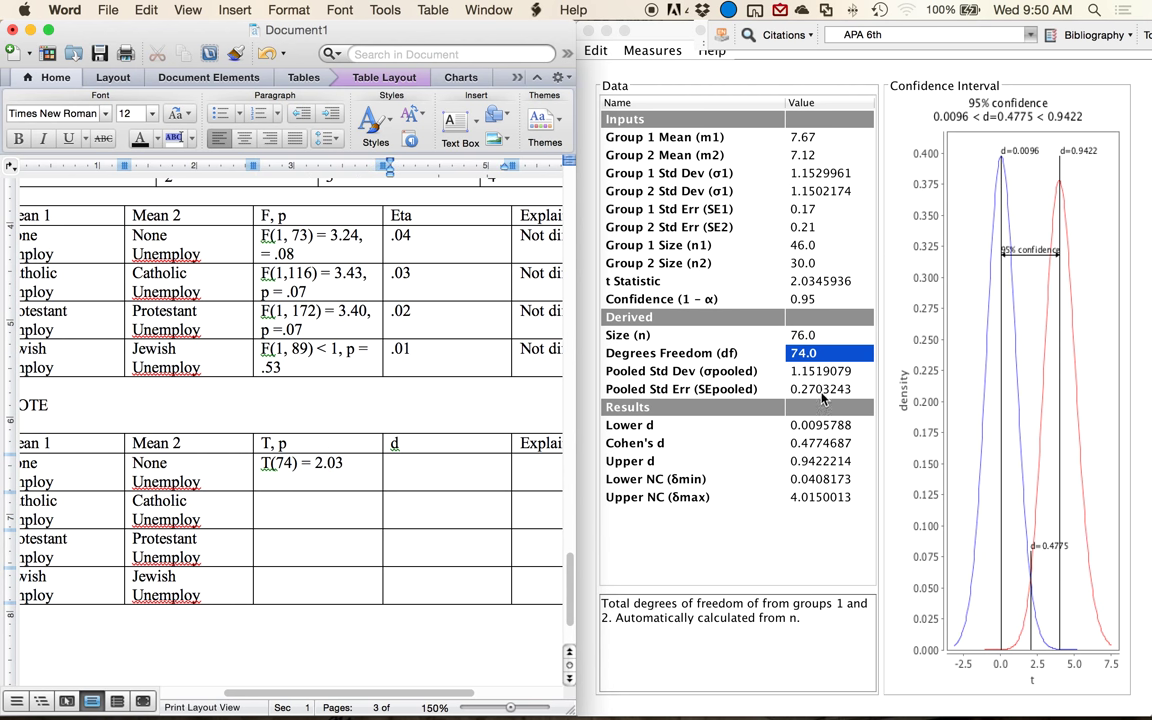
Enter .48 as the None row's d value and add "P =" below its t result
{"action": "left_click", "coordinate": [728, 443]}
{"action": "left_click", "coordinate": [455, 471]}
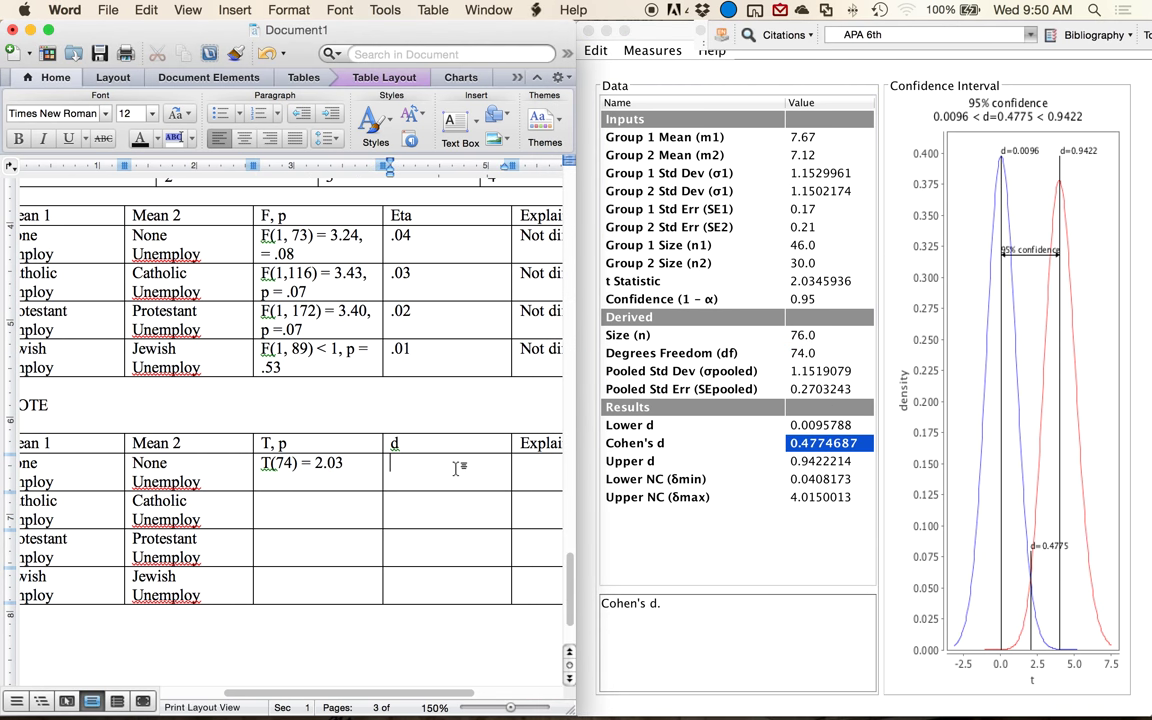
{"action": "type", "text": ".48"}
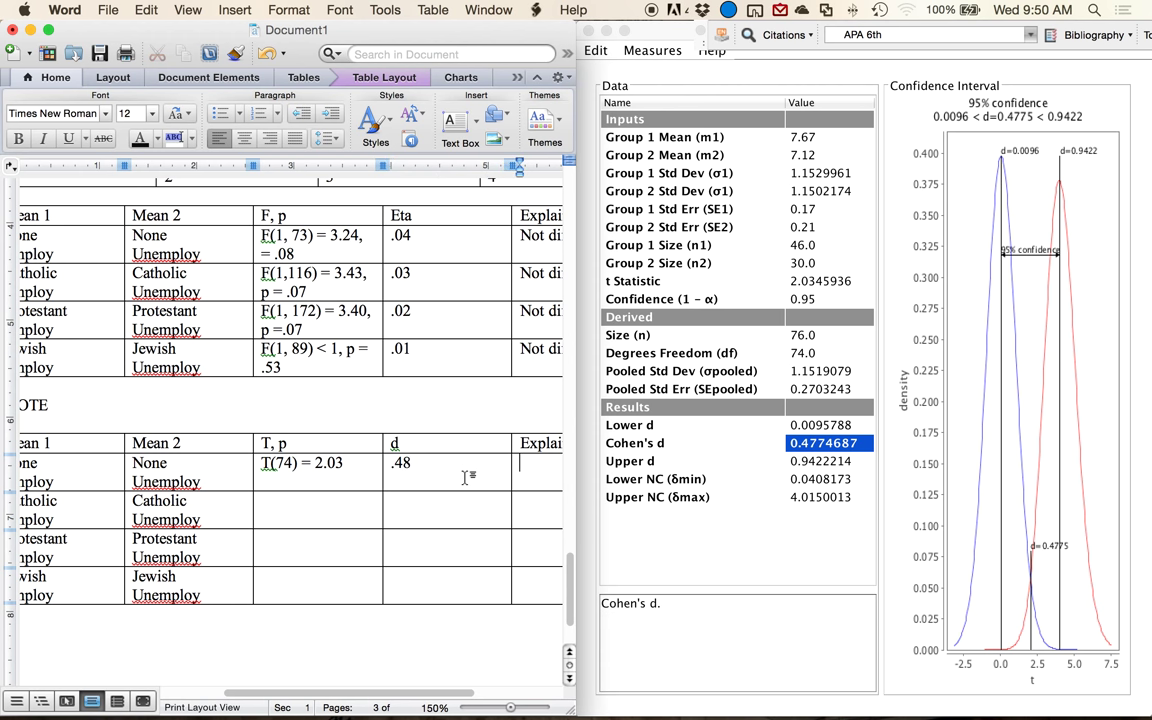
{"action": "left_click", "coordinate": [366, 450]}
{"action": "left_click", "coordinate": [262, 501]}
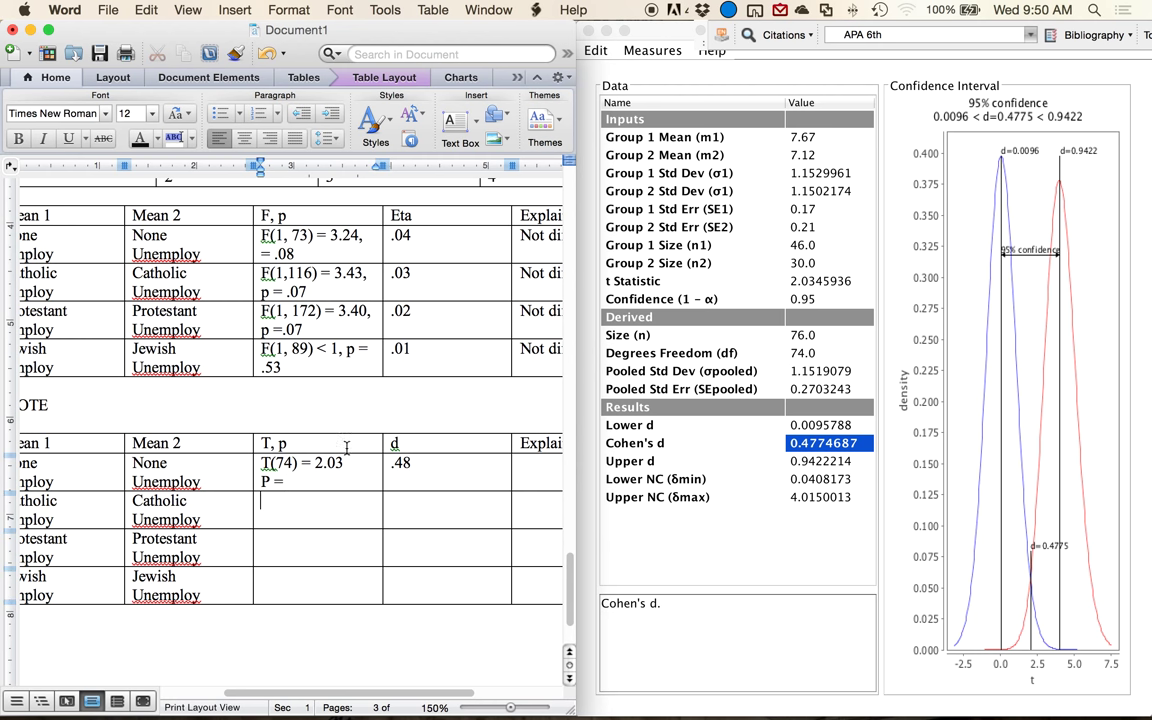
Consult the employment by religion means table in Word and set Mote's Group 1 Mean to 7.69 for employed Catholics
{"action": "scroll", "coordinate": [304, 390], "scroll_direction": "up", "scroll_amount": 6}
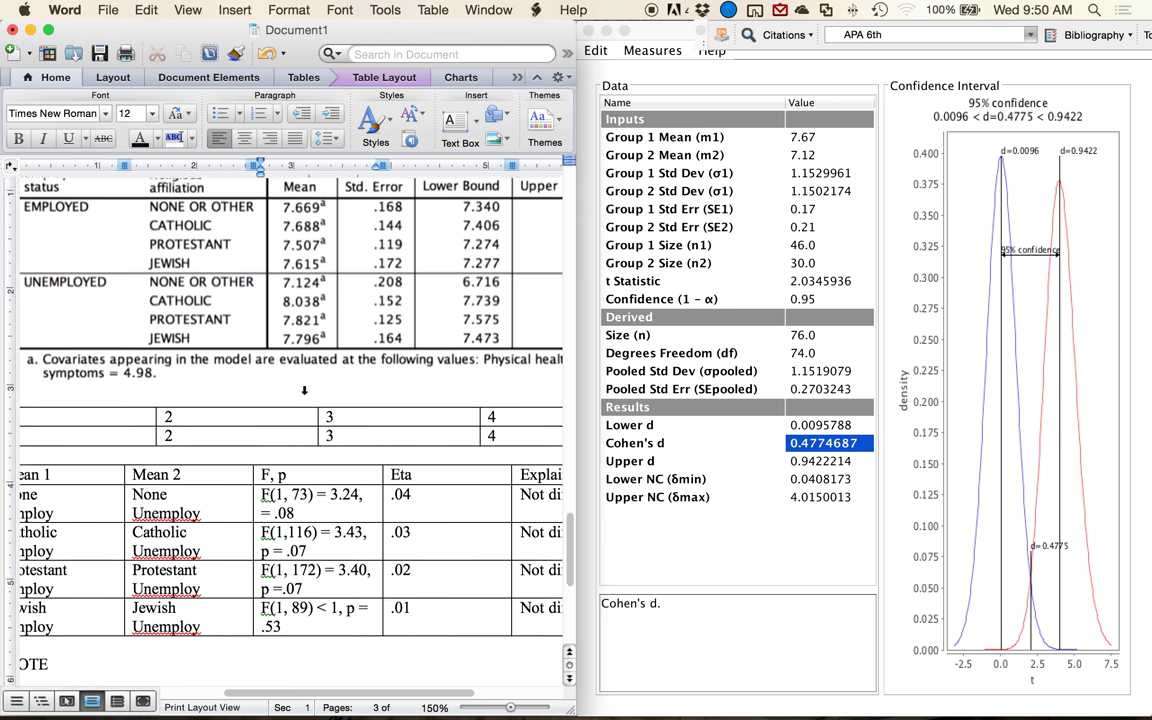
{"action": "scroll", "coordinate": [290, 370], "scroll_direction": "up", "scroll_amount": 2}
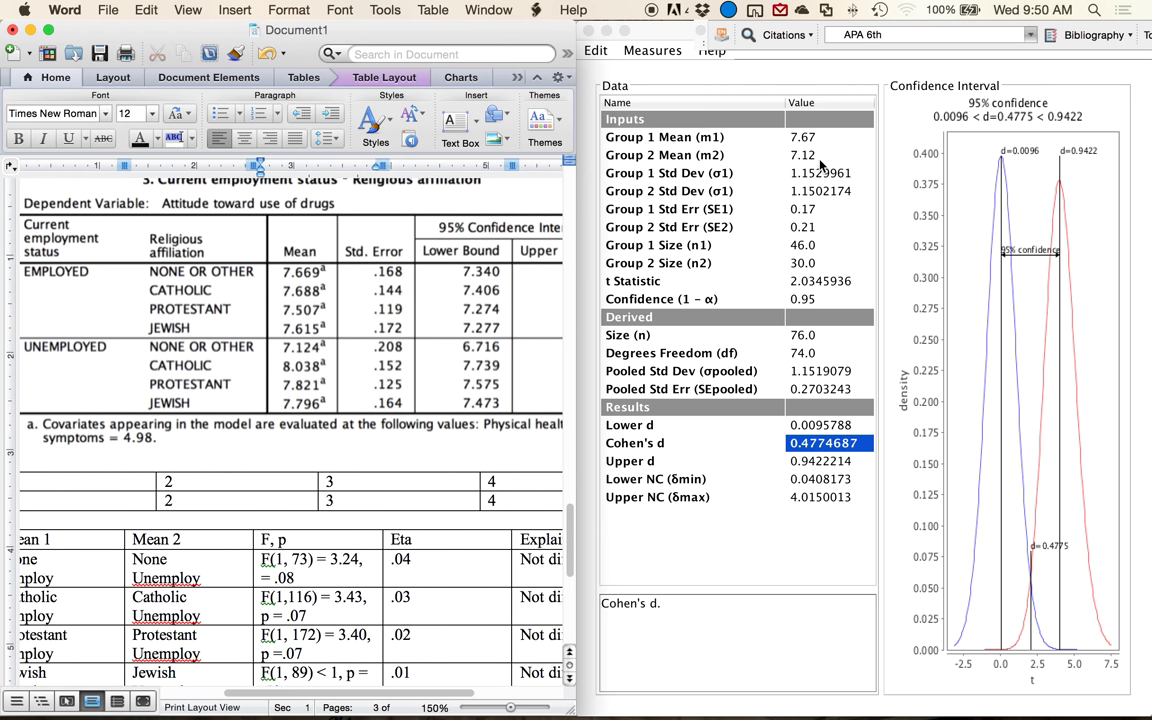
{"action": "scroll", "coordinate": [430, 319], "scroll_direction": "up", "scroll_amount": 9}
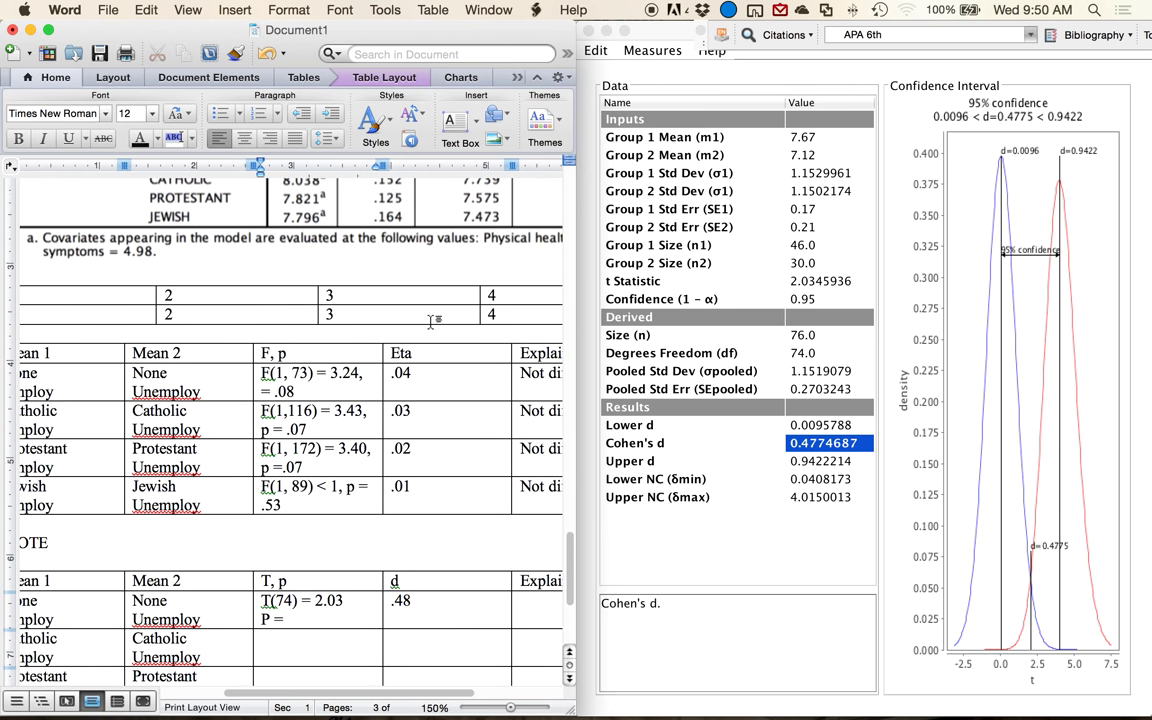
{"action": "scroll", "coordinate": [430, 319], "scroll_direction": "up", "scroll_amount": 4}
{"action": "left_click", "coordinate": [779, 163]}
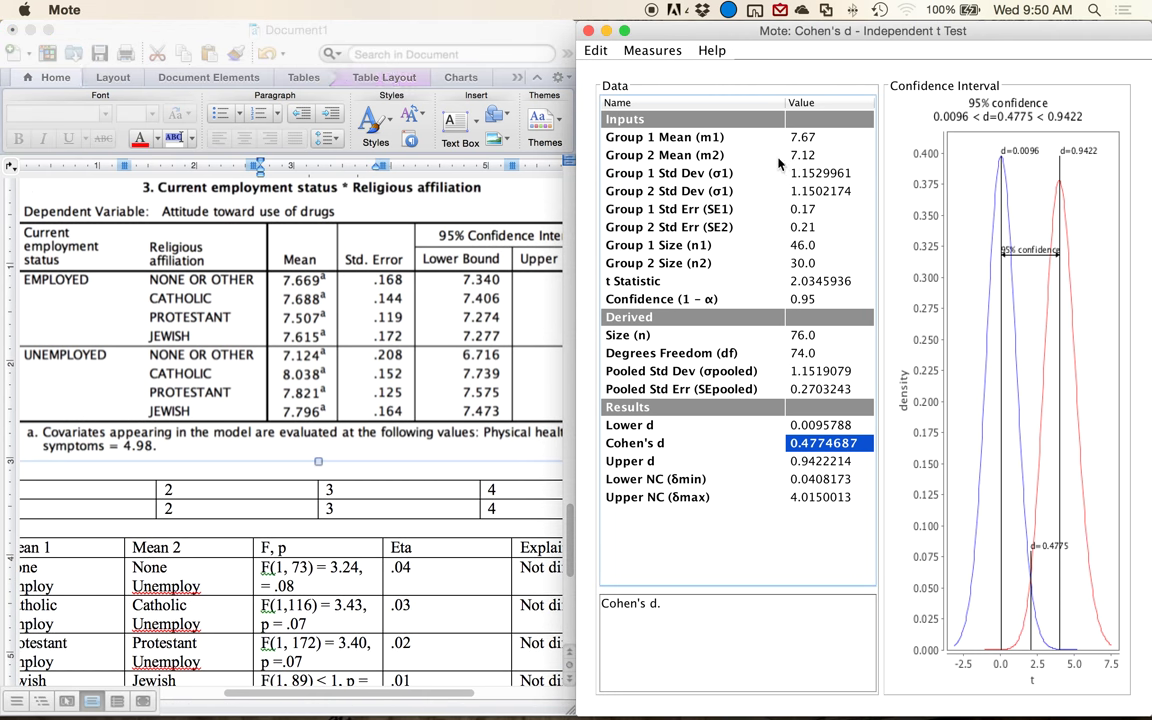
{"action": "left_click", "coordinate": [808, 155]}
{"action": "key", "text": "Up"}
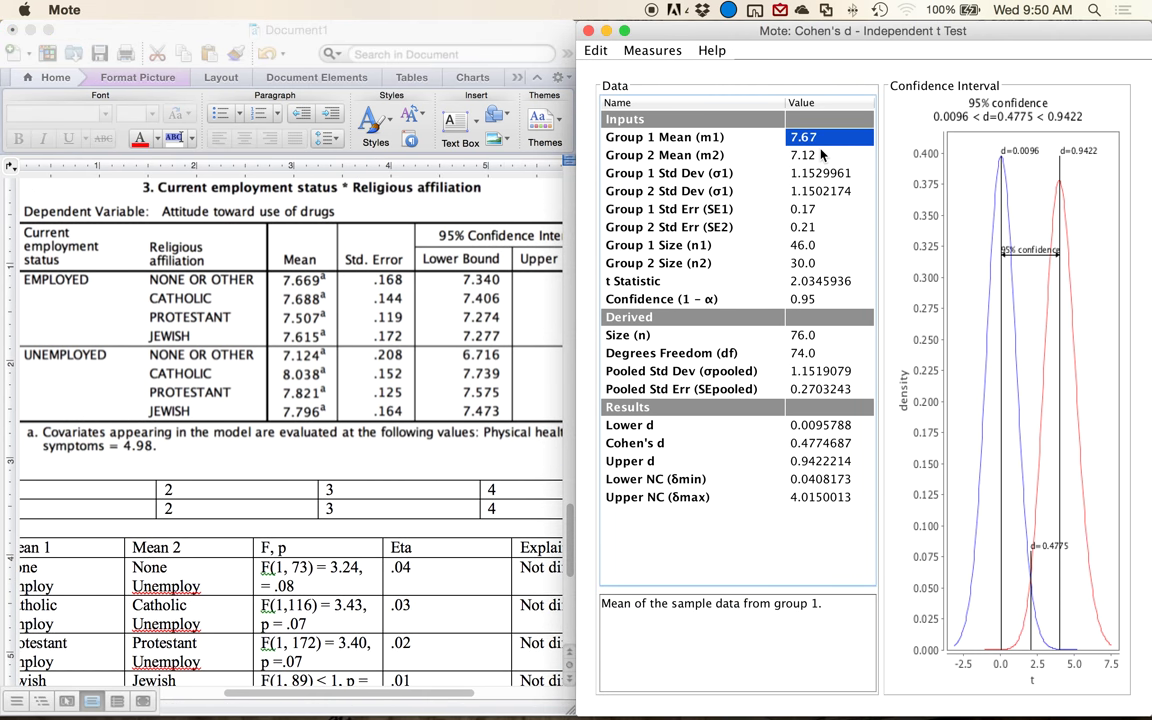
{"action": "type", "text": "7.69"}
{"action": "key", "text": "Return"}
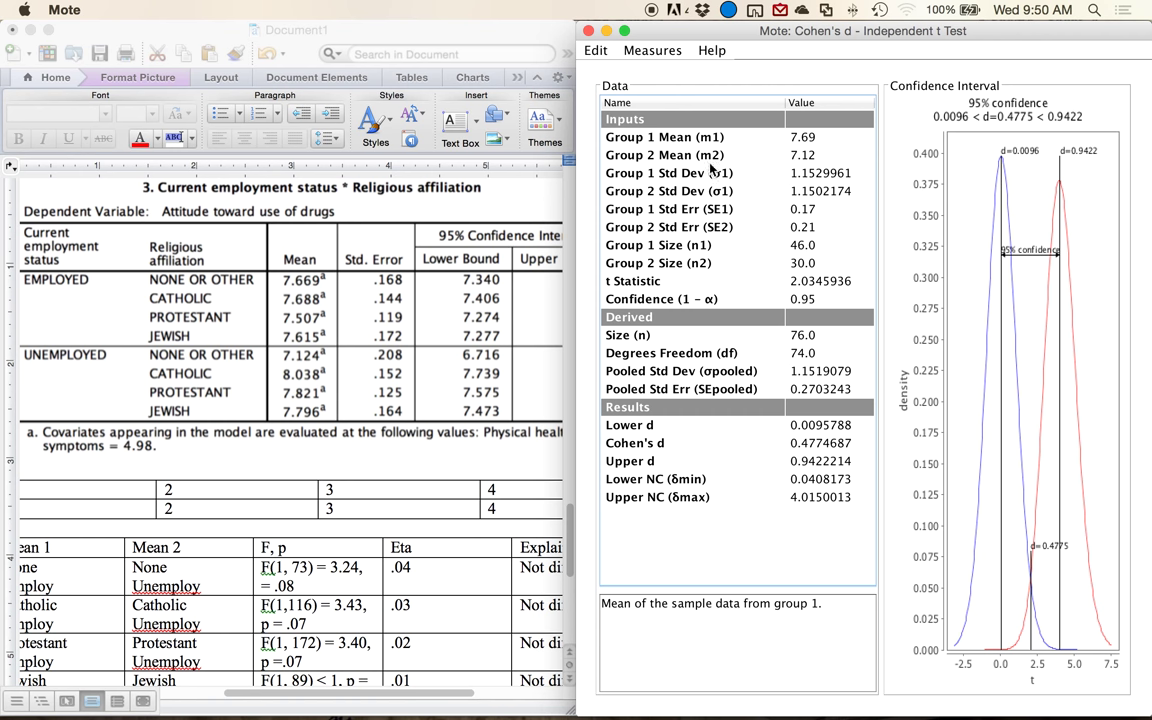
Set the Group 2 Mean to 8.04 in Mote for unemployed Catholics, using the means table in Word
{"action": "left_click", "coordinate": [318, 308]}
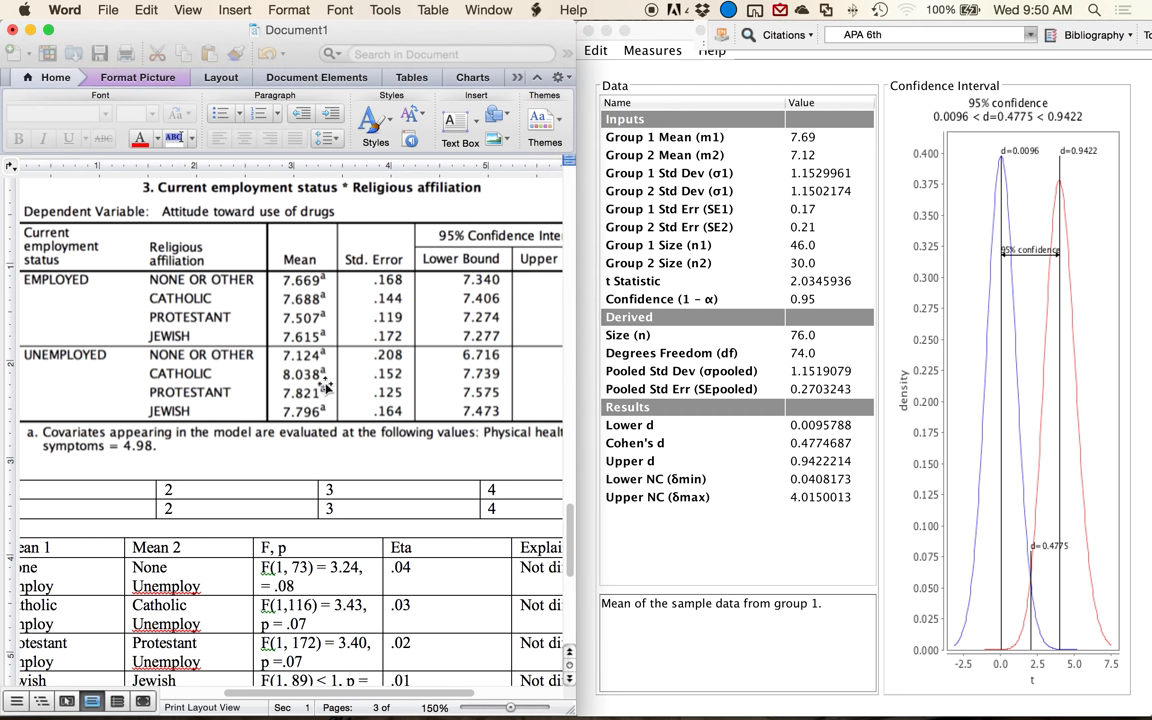
{"action": "left_click", "coordinate": [995, 140]}
{"action": "left_click", "coordinate": [848, 190]}
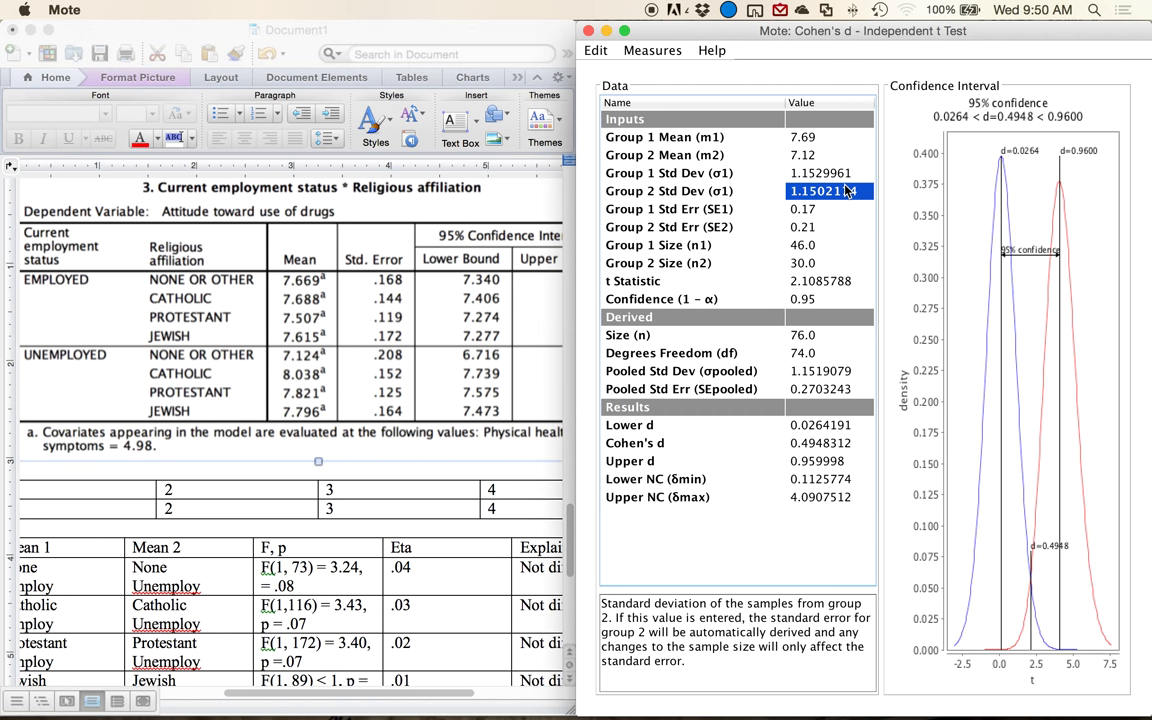
{"action": "key", "text": "Up"}
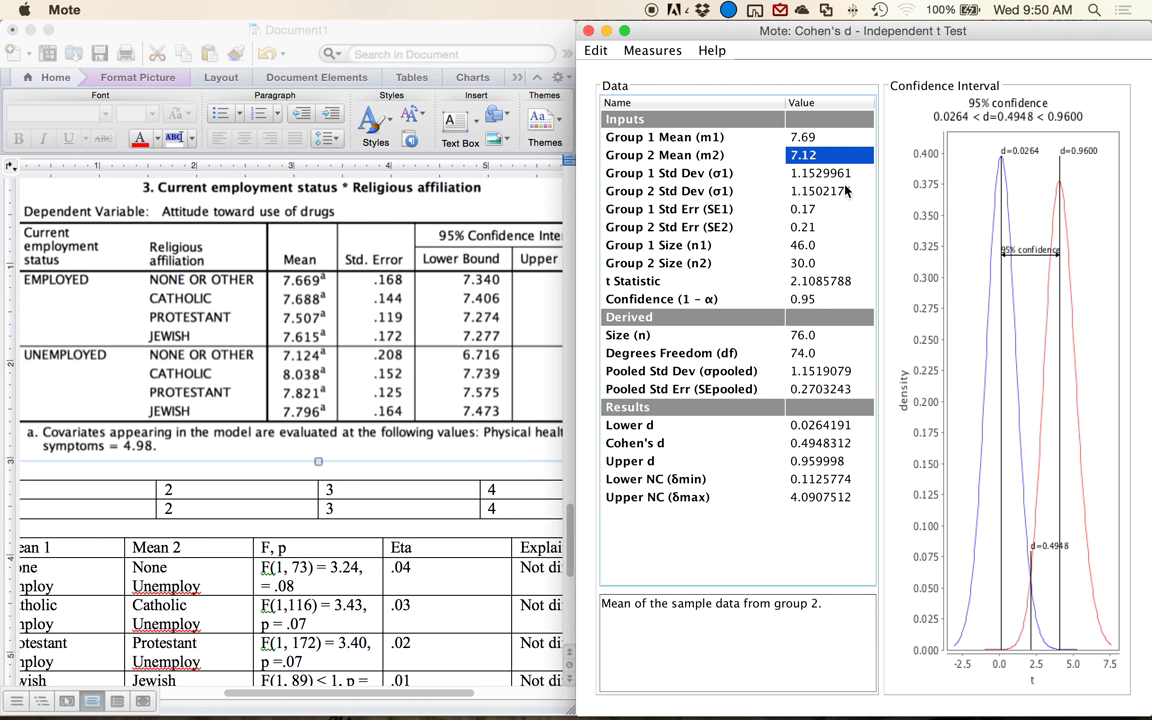
{"action": "type", "text": "8.04"}
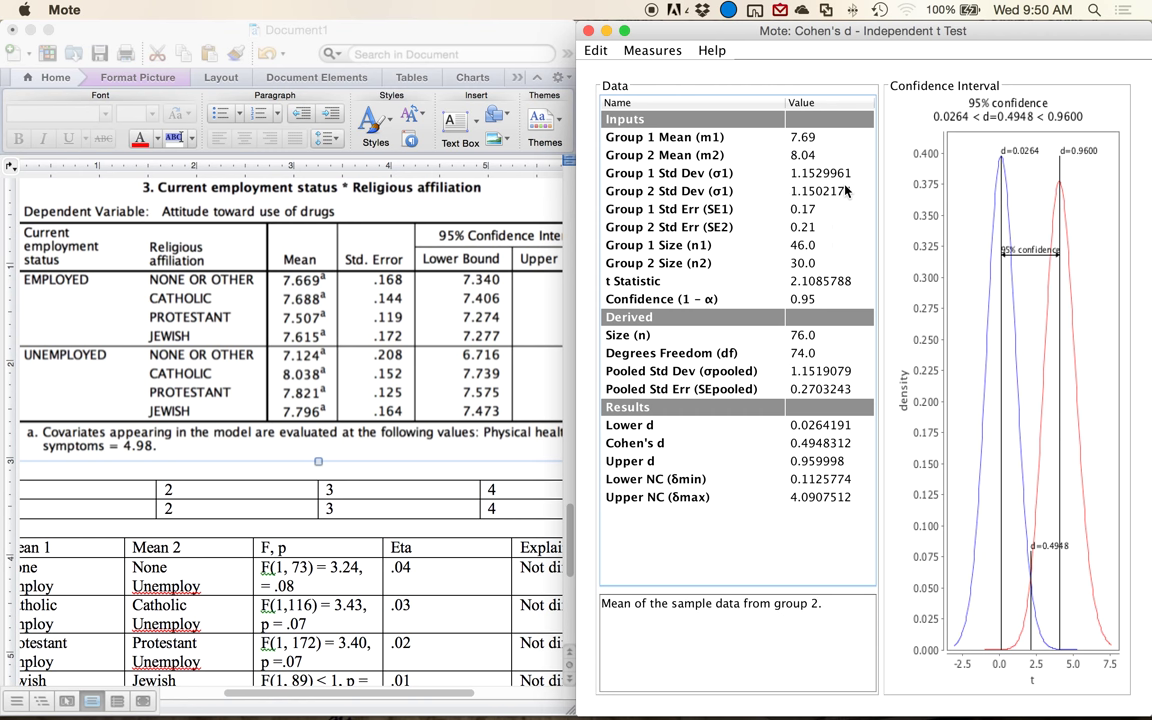
{"action": "key", "text": "Return"}
Set the Group 1 Std Err to 0.14 and the Group 2 Std Err to 0.15
{"action": "key", "text": "Down"}
{"action": "key", "text": "Down"}
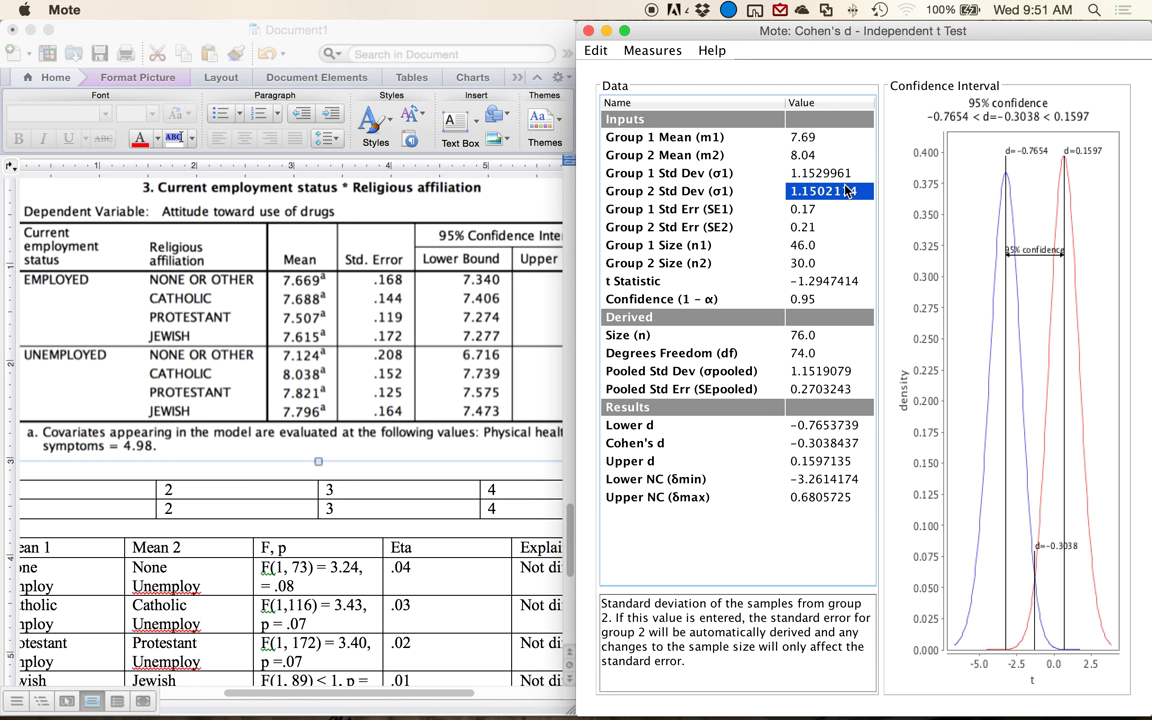
{"action": "type", "text": "0.14"}
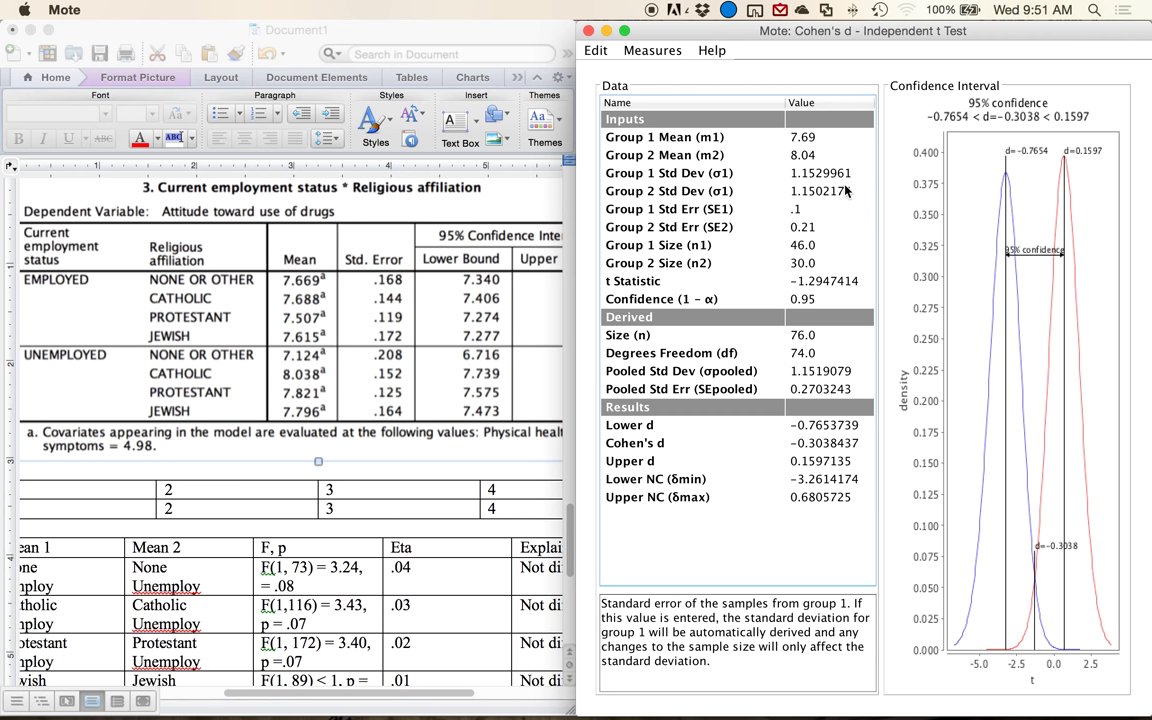
{"action": "key", "text": "Return"}
{"action": "type", "text": "."}
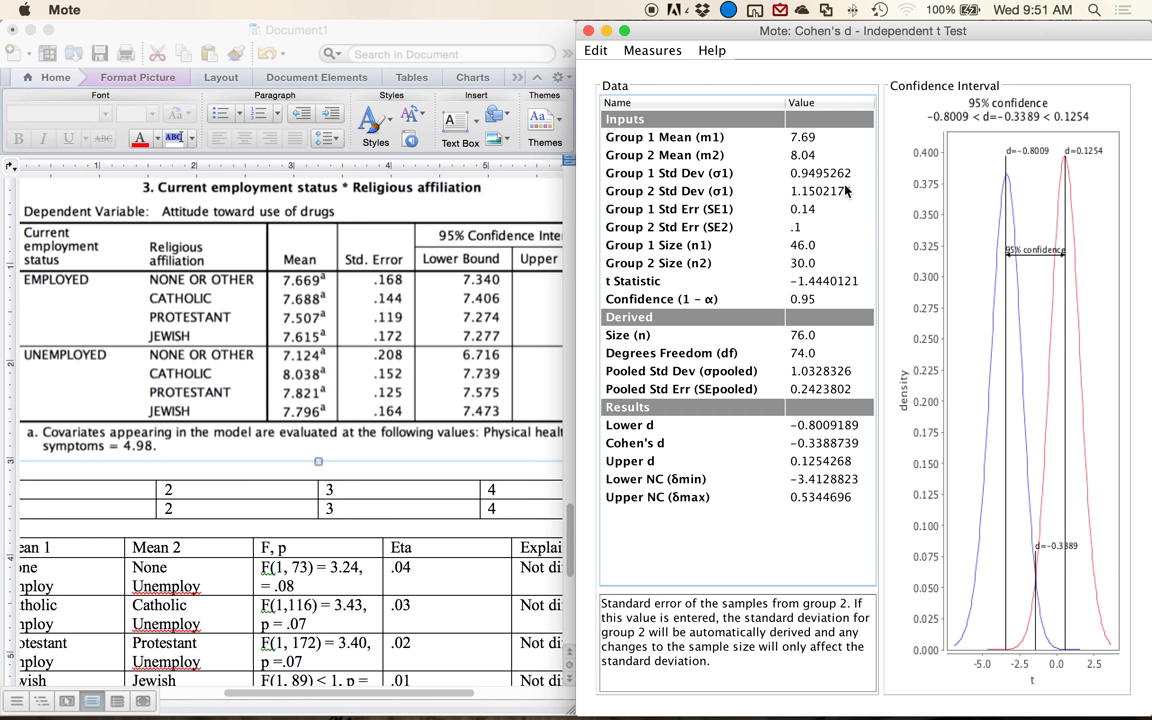
{"action": "key", "text": "Return"}
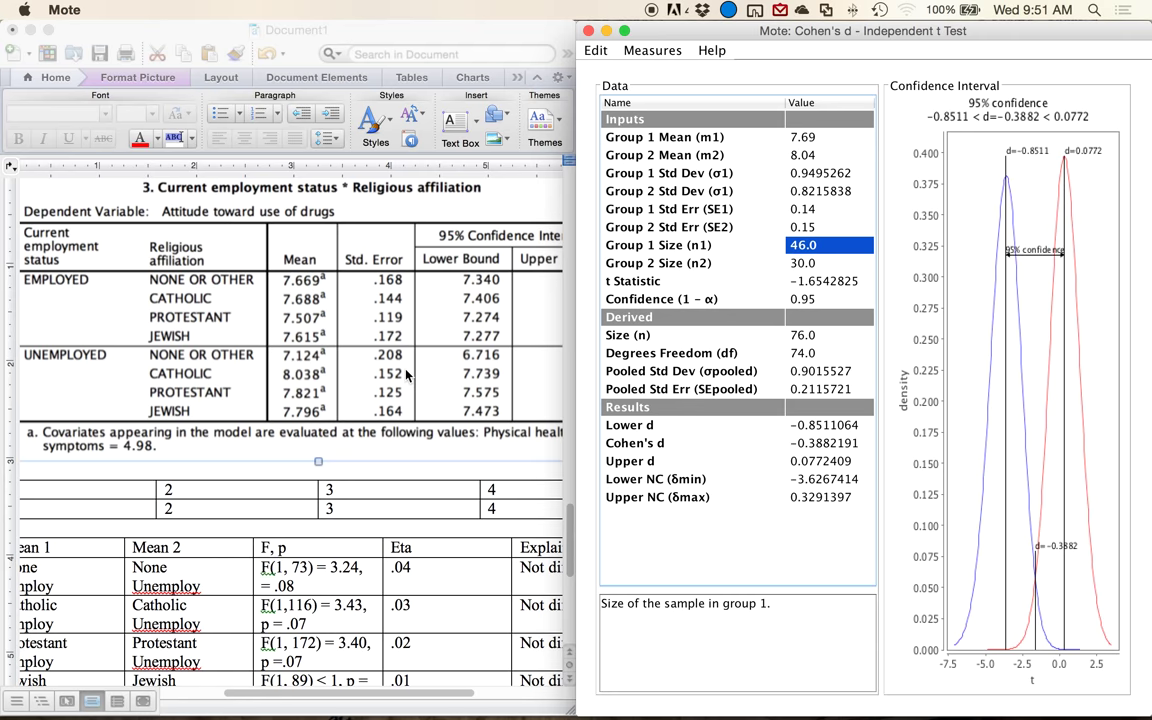
Switch to the SPSS output and look up the employed and unemployed Catholic group sizes in the Descriptive Statistics table
{"action": "key", "text": "ctrl+Up"}
{"action": "left_click", "coordinate": [797, 496]}
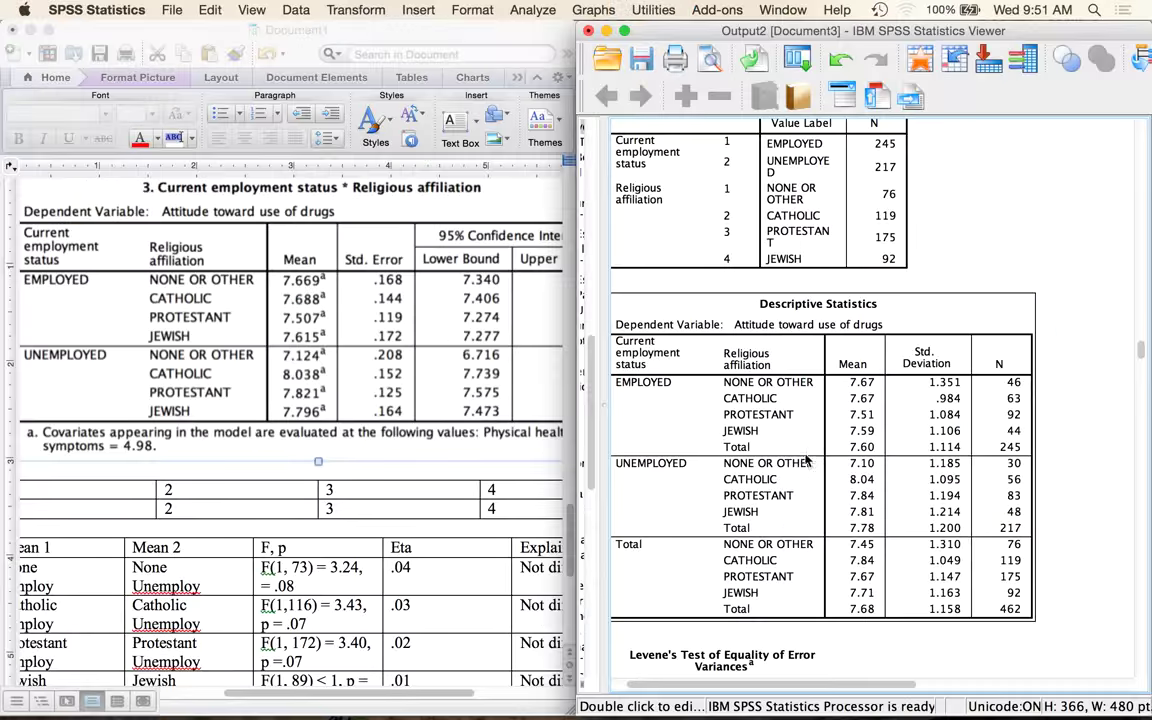
{"action": "left_click", "coordinate": [806, 459]}
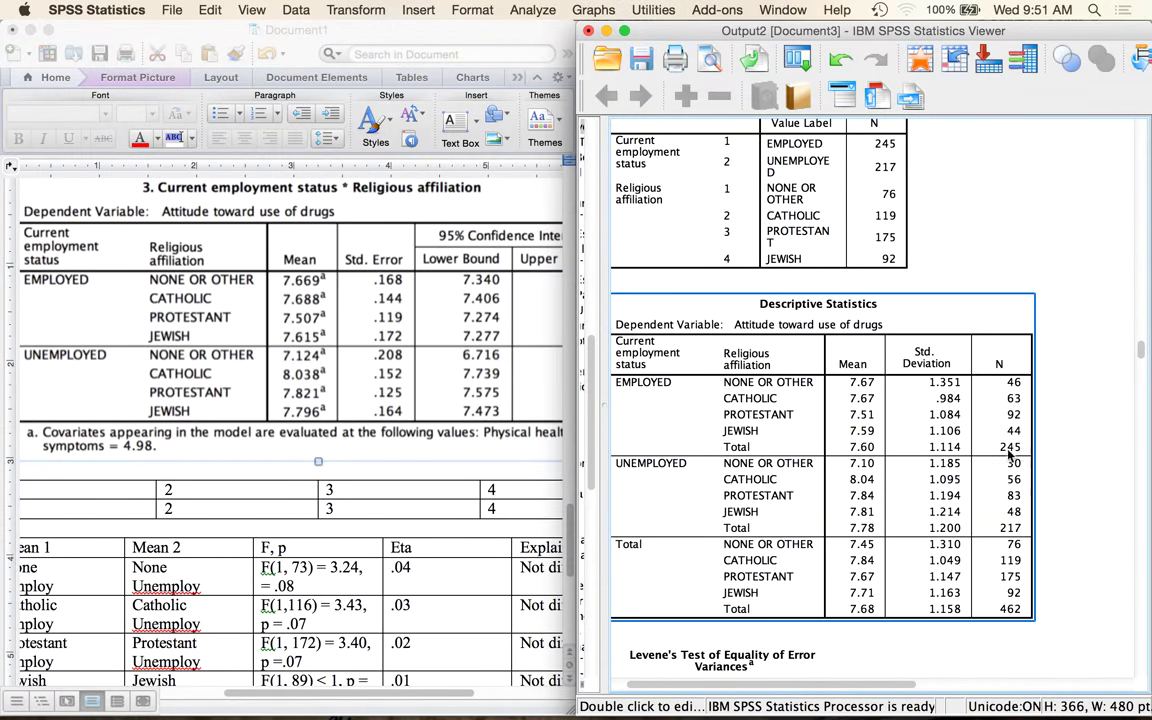
Switch back to Mote and set the Group 1 Size to 63 and the Group 2 Size to 56
{"action": "key", "text": "ctrl+Up"}
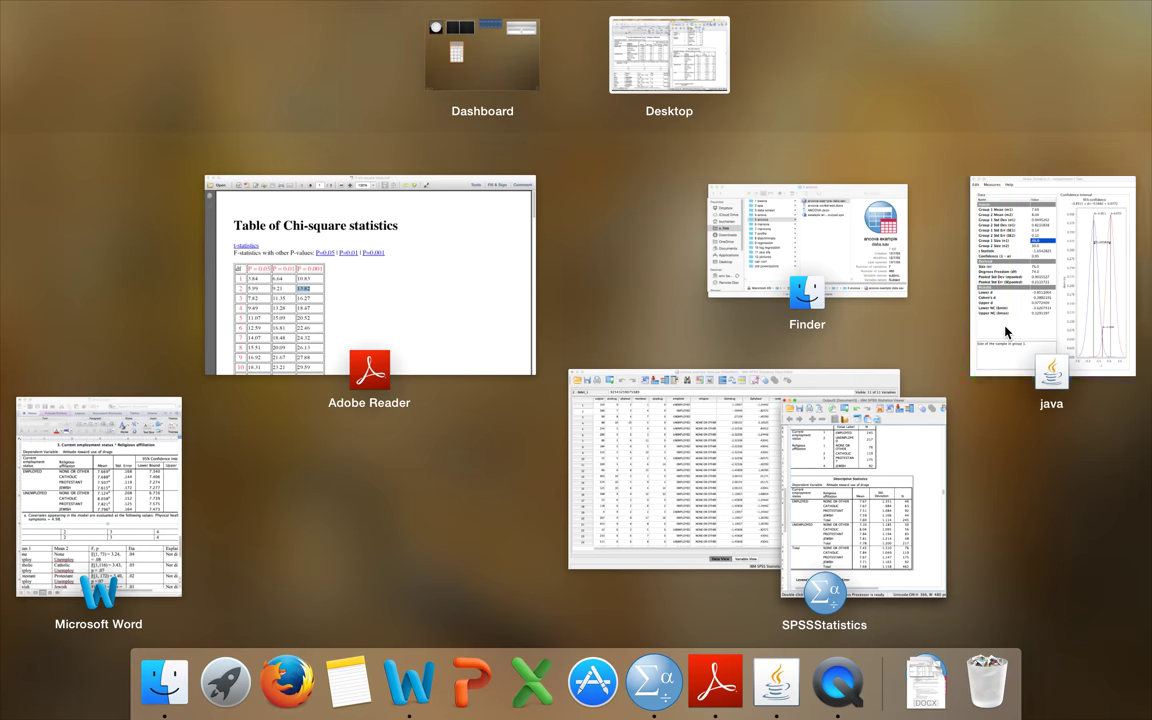
{"action": "left_click", "coordinate": [1006, 333]}
{"action": "type", "text": "63"}
{"action": "key", "text": "Return"}
{"action": "type", "text": "5"}
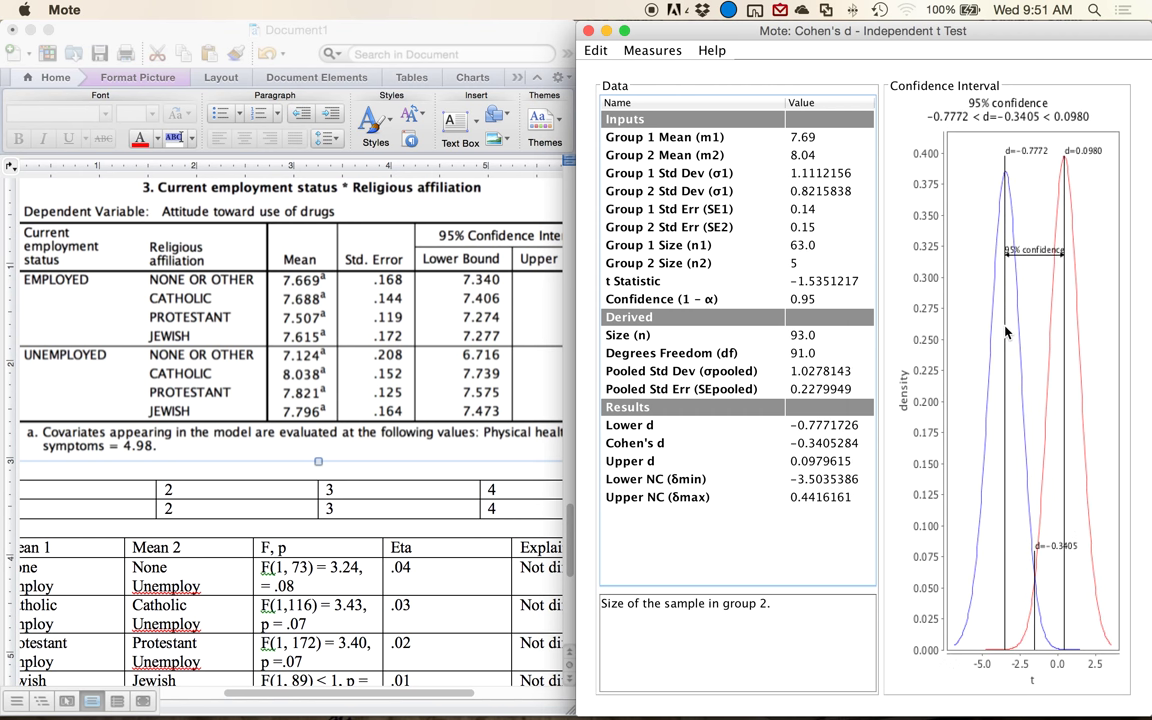
{"action": "type", "text": "6"}
{"action": "key", "text": "Return"}
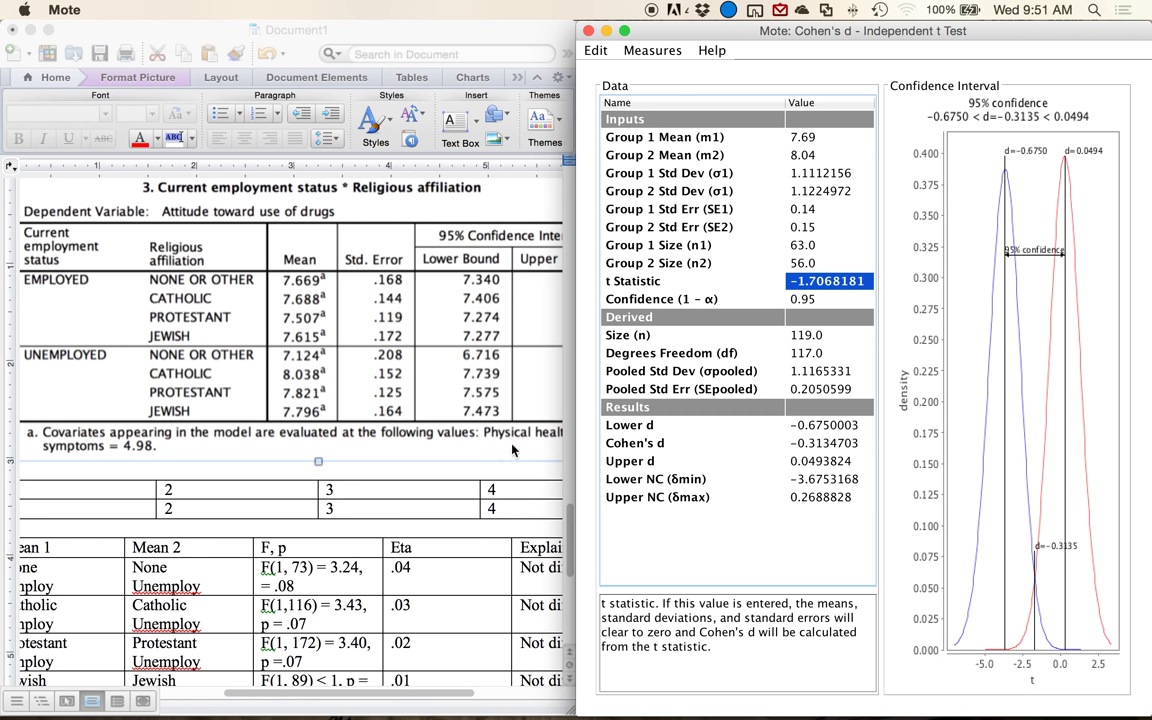
Enter "T(117) = -1.71" and a d of .31 in the Catholic row of the MOTE table in Word
{"action": "left_click", "coordinate": [395, 645]}
{"action": "scroll", "coordinate": [369, 561], "scroll_direction": "down", "scroll_amount": 8}
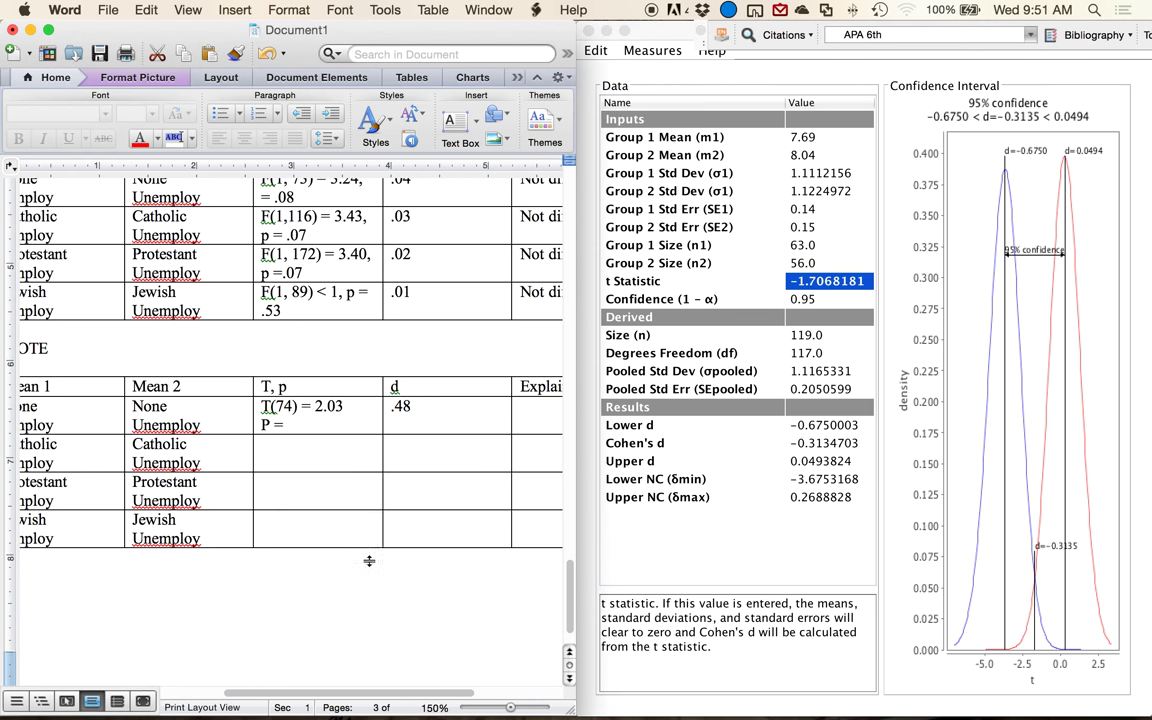
{"action": "left_click", "coordinate": [322, 455]}
{"action": "type", "text": "T(117) ="}
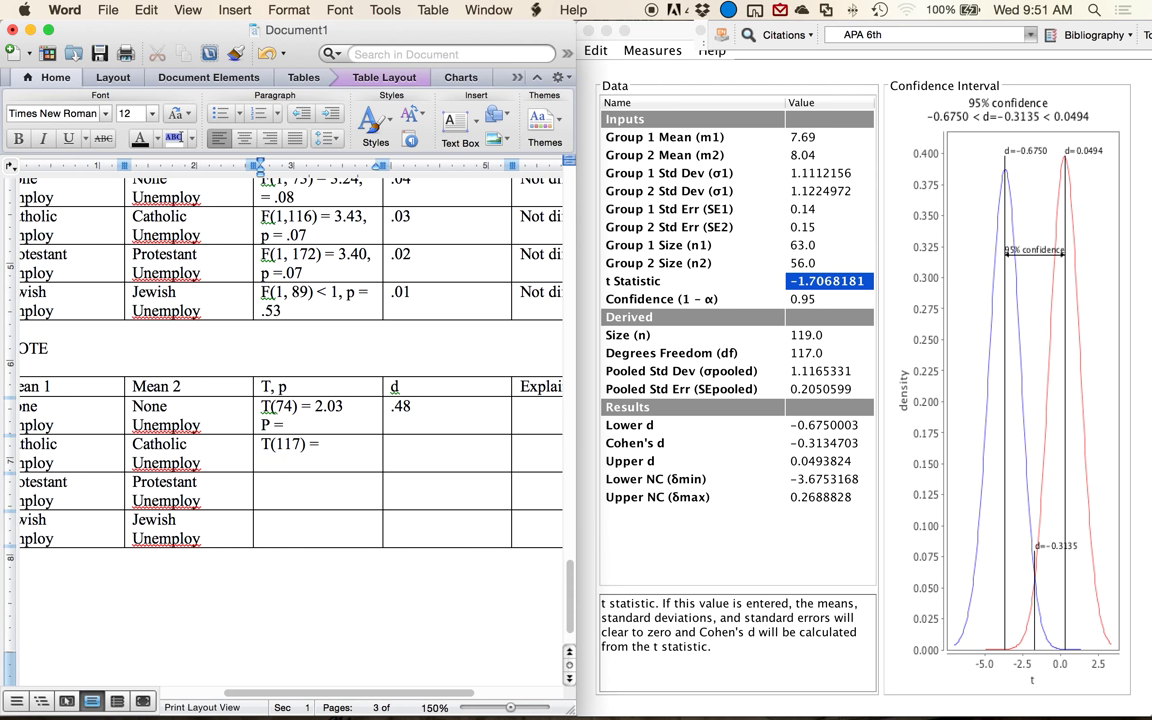
{"action": "type", "text": " -1.71"}
{"action": "key", "text": "Tab"}
Fill the Protestant row of the MOTE table with "T(173) = -1.75" and a d of .27
{"action": "left_click", "coordinate": [281, 483]}
{"action": "scroll", "coordinate": [282, 483], "scroll_direction": "down", "scroll_amount": 2}
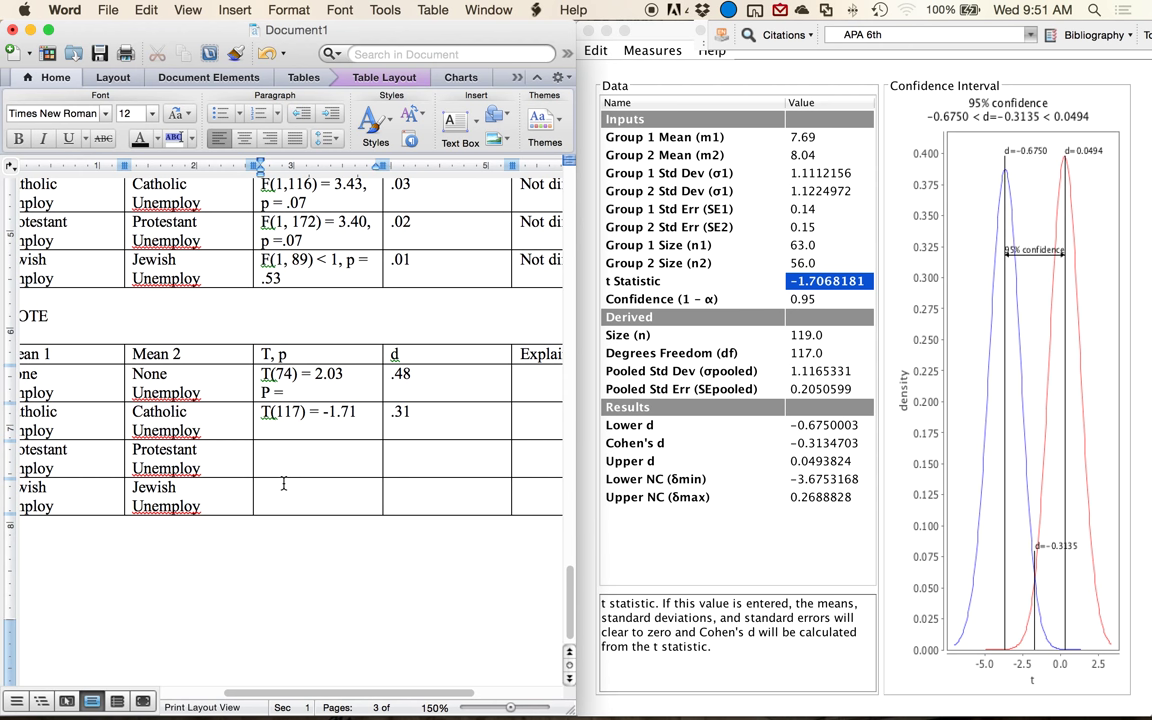
{"action": "type", "text": "T(173) = -1.75"}
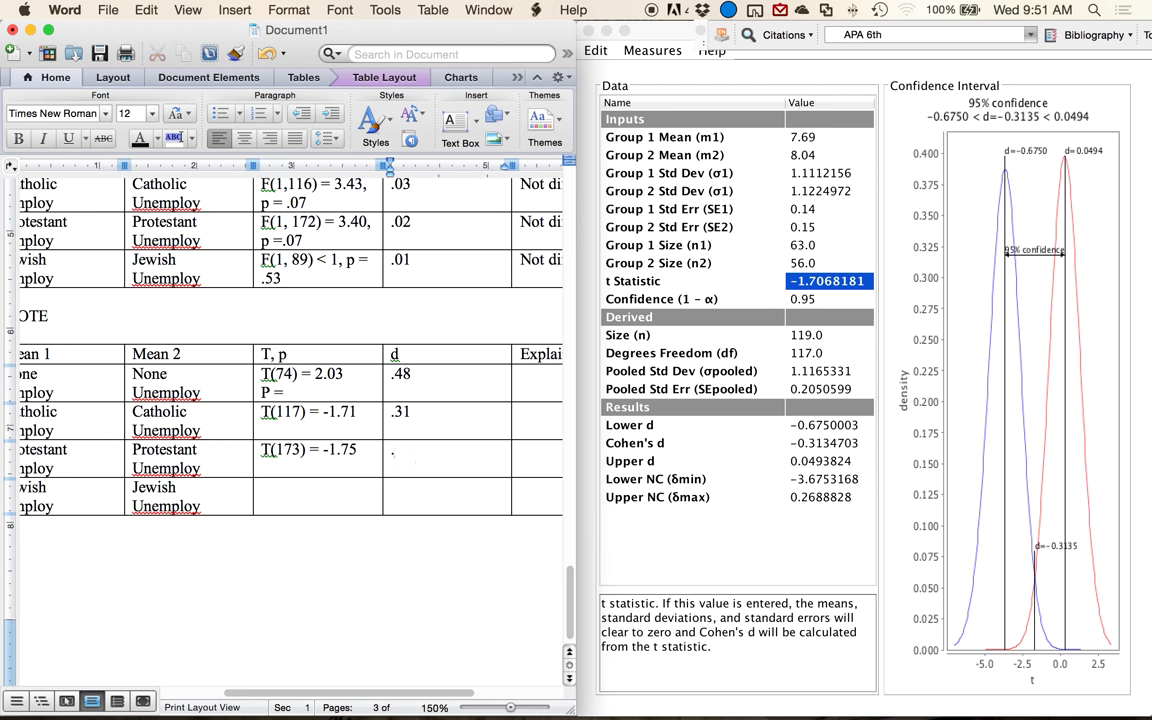
{"action": "type", "text": ".0"}
{"action": "key", "text": "BackSpace"}
Fill the Jewish row of the MOTE table with "T(90) = -.77" and a d of .25
{"action": "left_click", "coordinate": [262, 488]}
{"action": "type", "text": "T(9"}
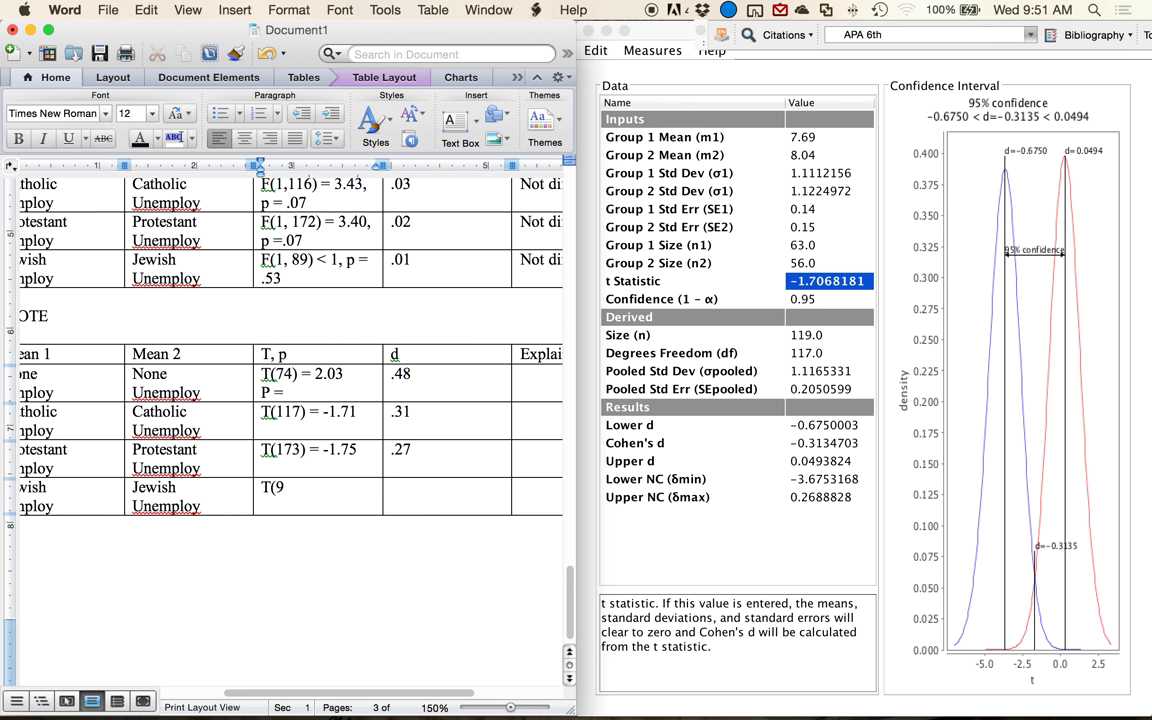
{"action": "type", "text": "0) = -.77"}
{"action": "key", "text": "Tab"}
{"action": "type", "text": "."}
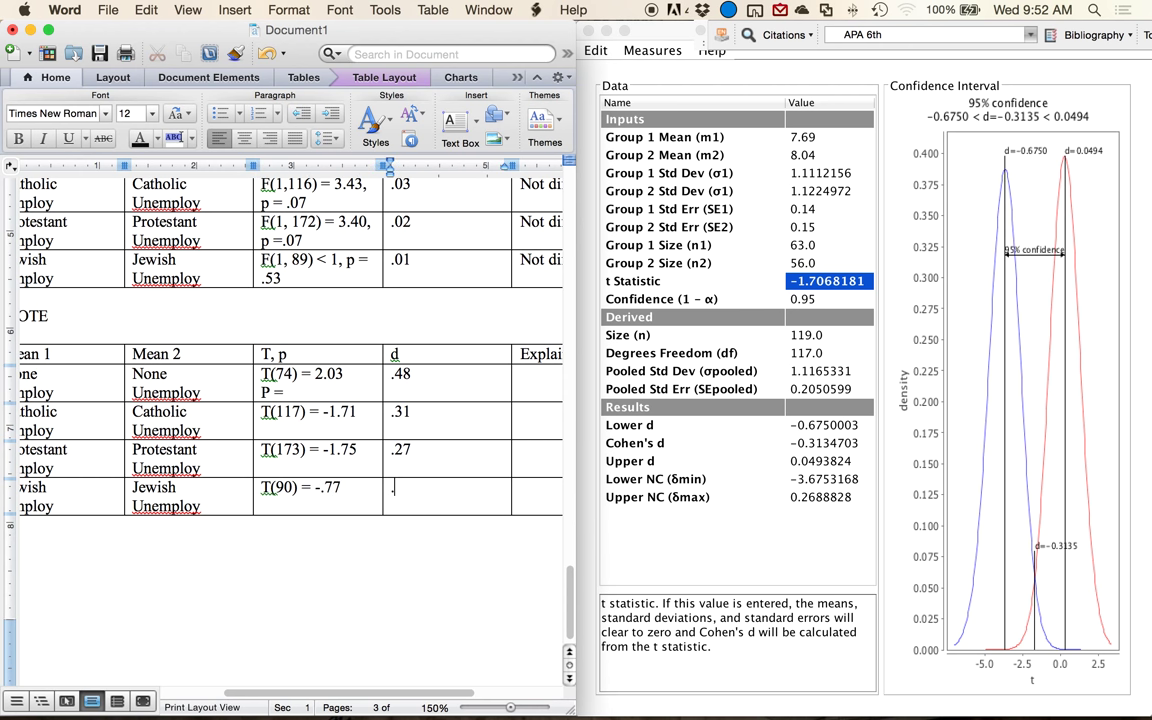
{"action": "type", "text": "25"}
Put the cursor after the None row's "P =", switch to Firefox, search for "vassar t to p" and open VassarStats' t to P page
{"action": "left_click", "coordinate": [342, 376]}
{"action": "left_click", "coordinate": [305, 397]}
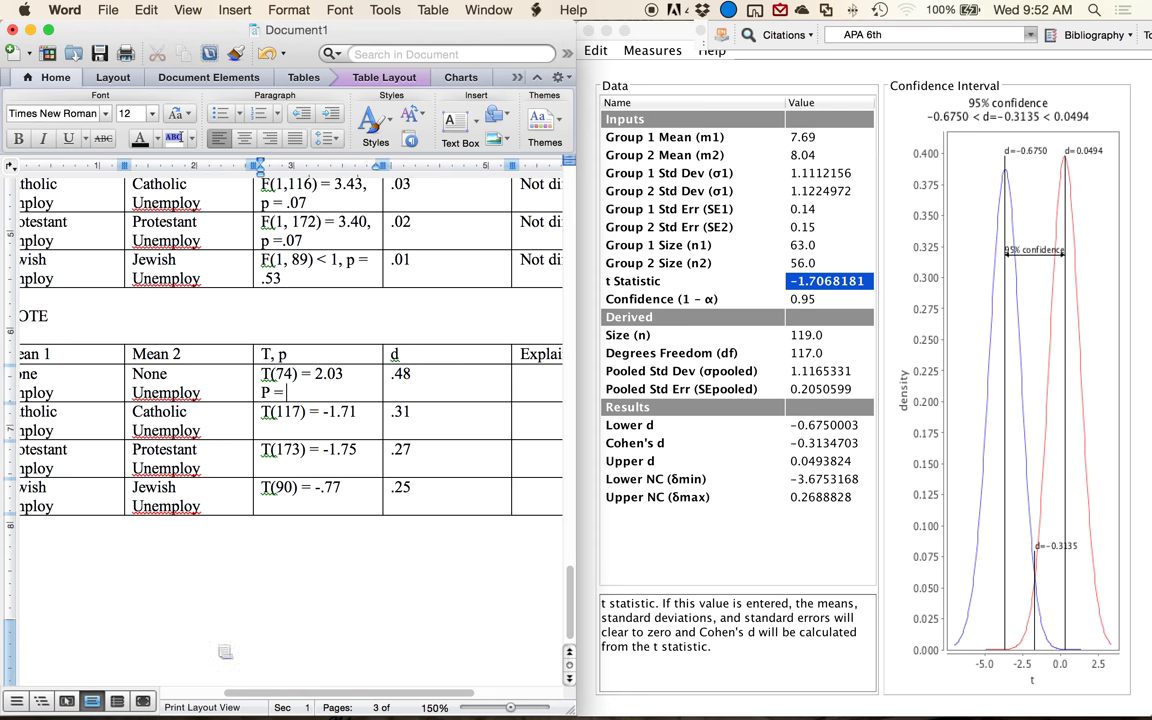
{"action": "key", "text": "ctrl+Up"}
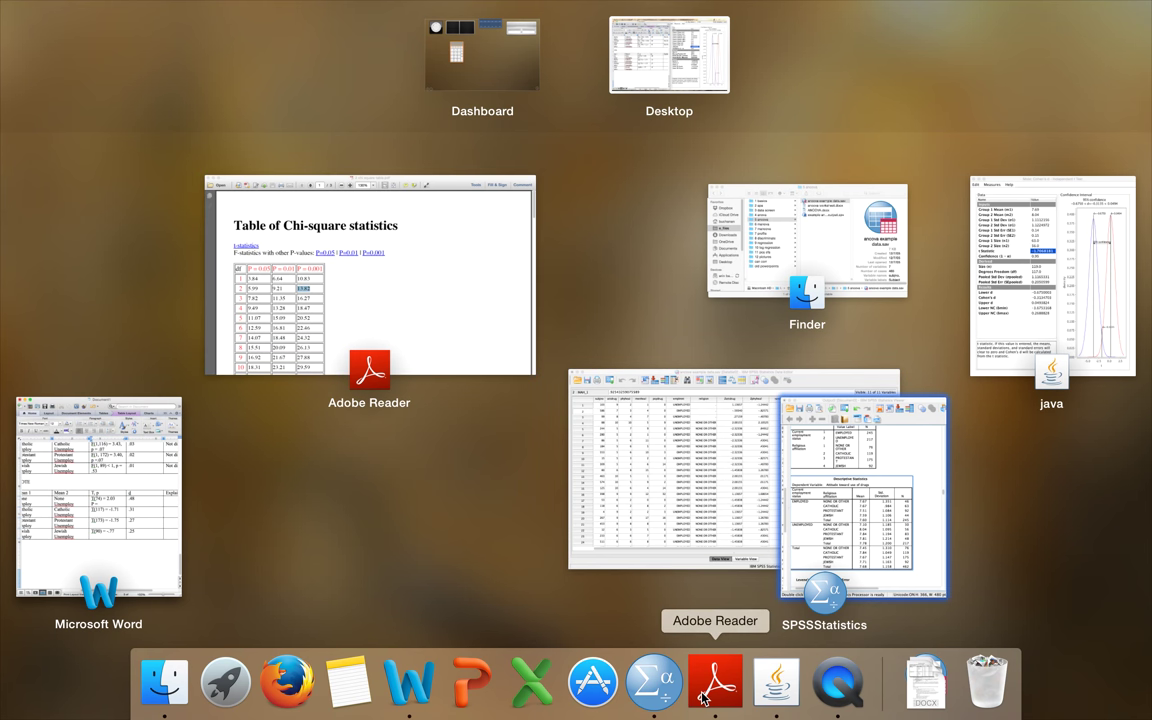
{"action": "key", "text": "ctrl+Up"}
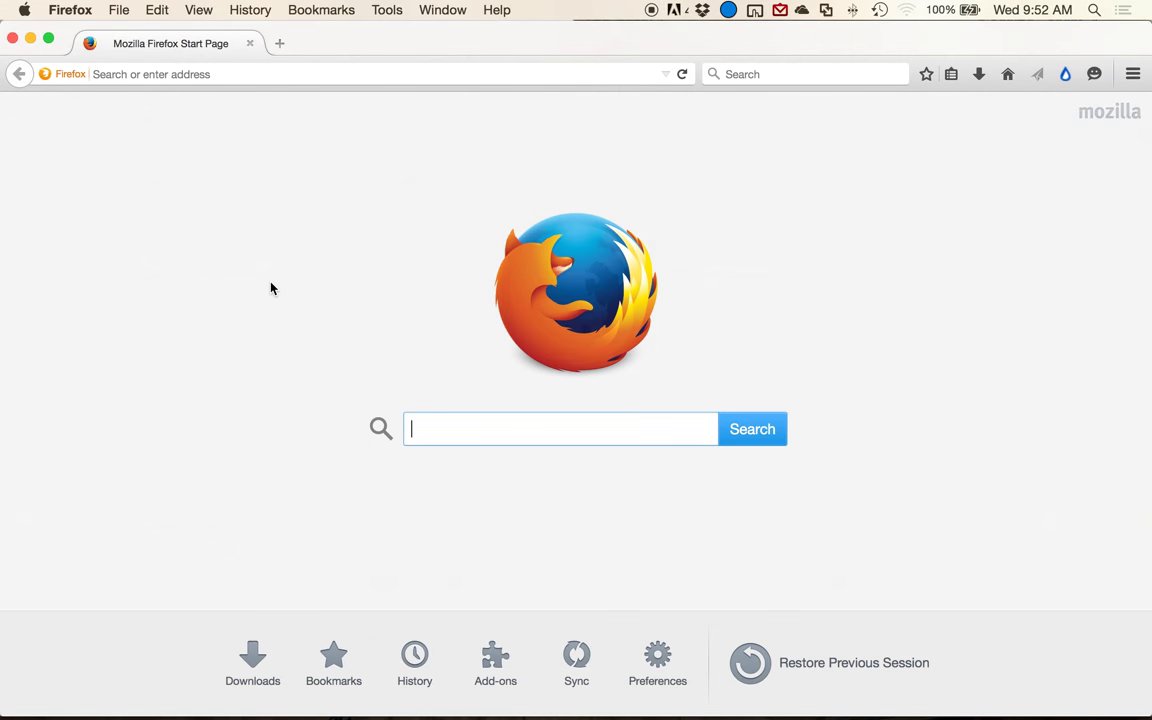
{"action": "type", "text": "vass"}
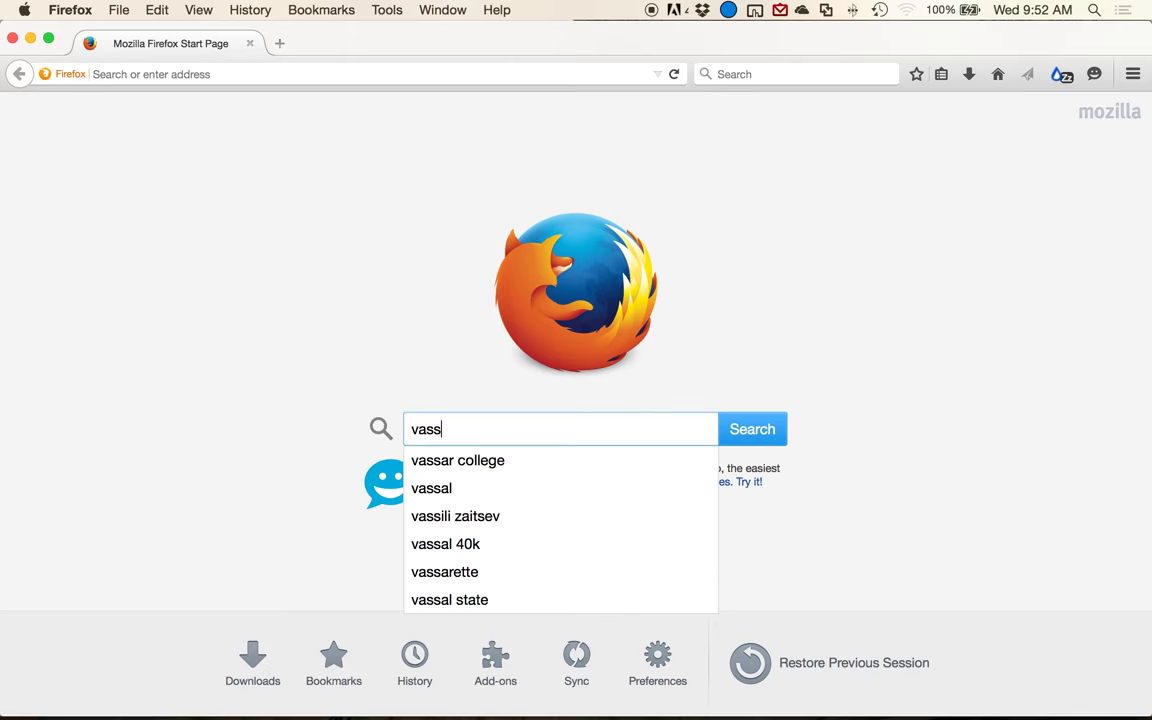
{"action": "type", "text": "ar z"}
{"action": "key", "text": "BackSpace"}
{"action": "type", "text": "t"}
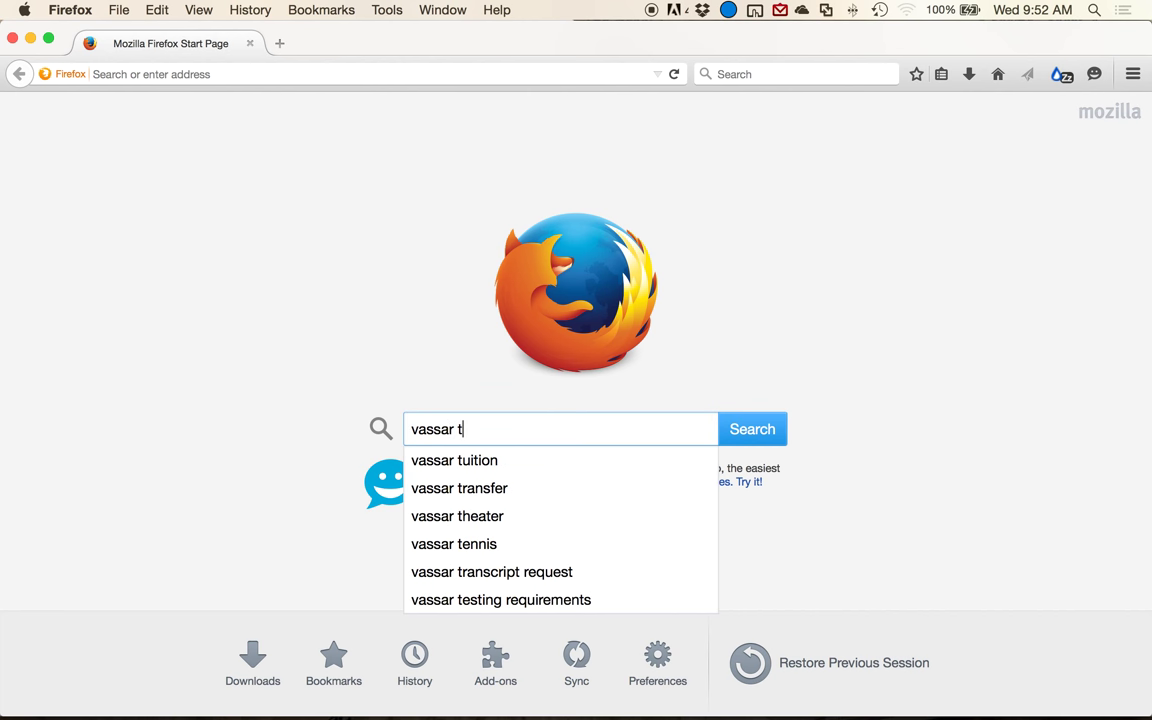
{"action": "type", "text": " t"}
{"action": "type", "text": "o p"}
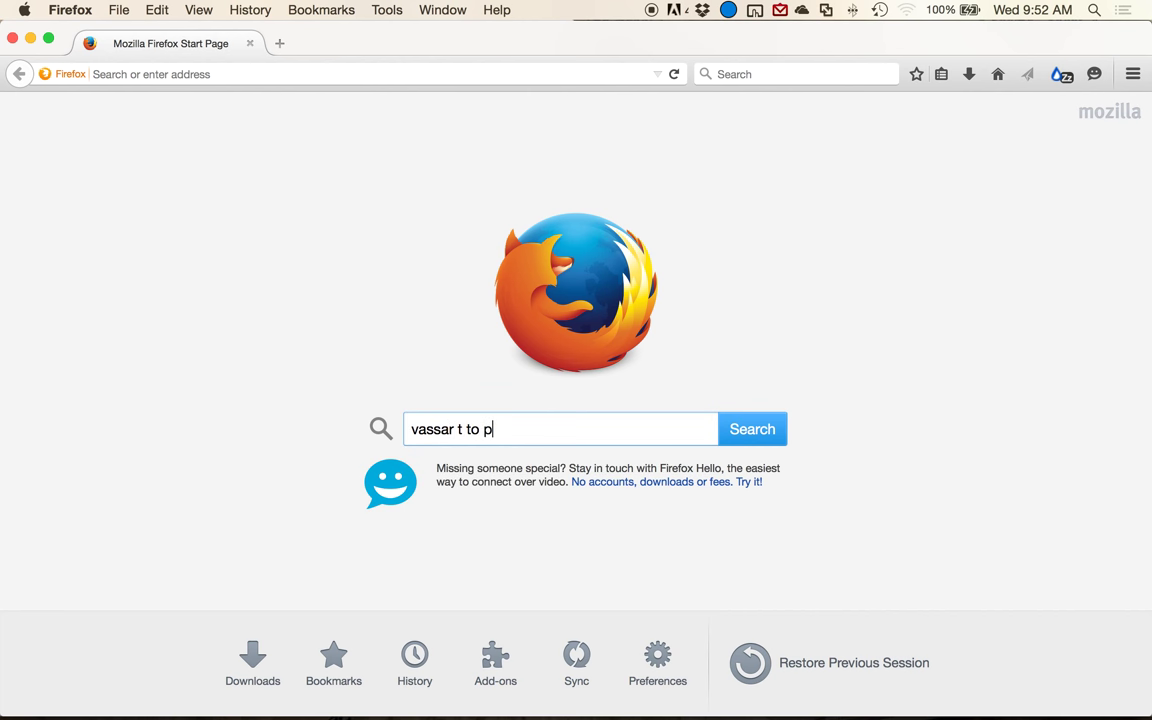
{"action": "key", "text": "Return"}
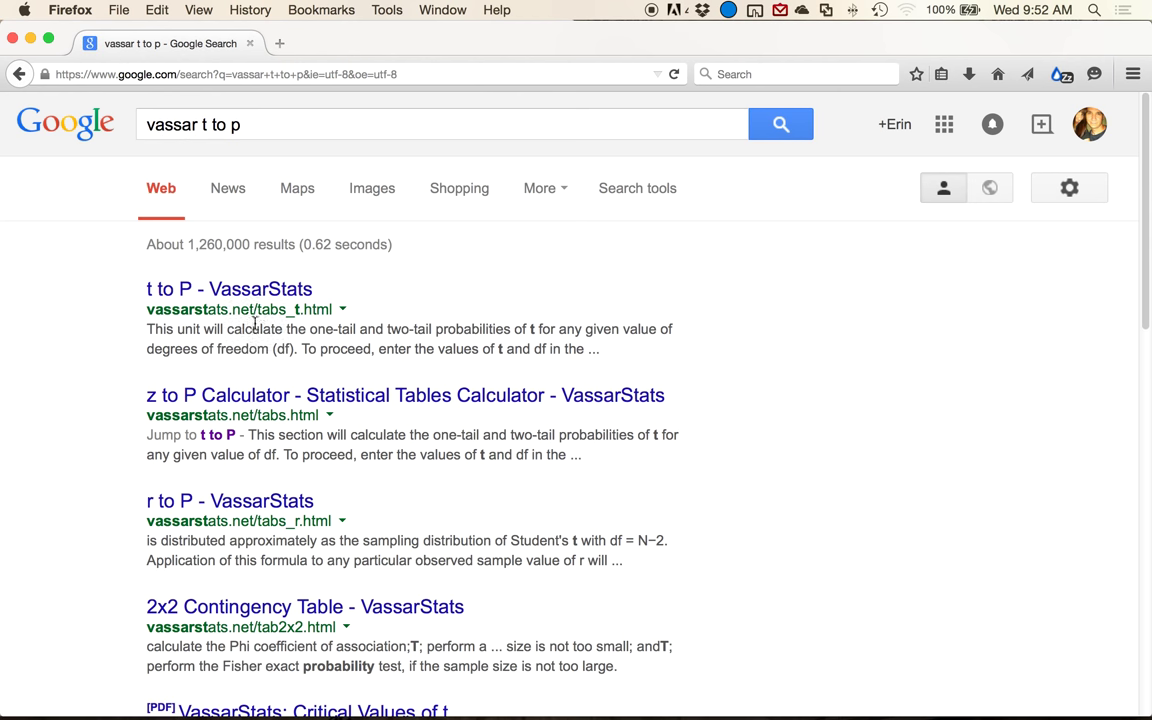
{"action": "left_click", "coordinate": [211, 300]}
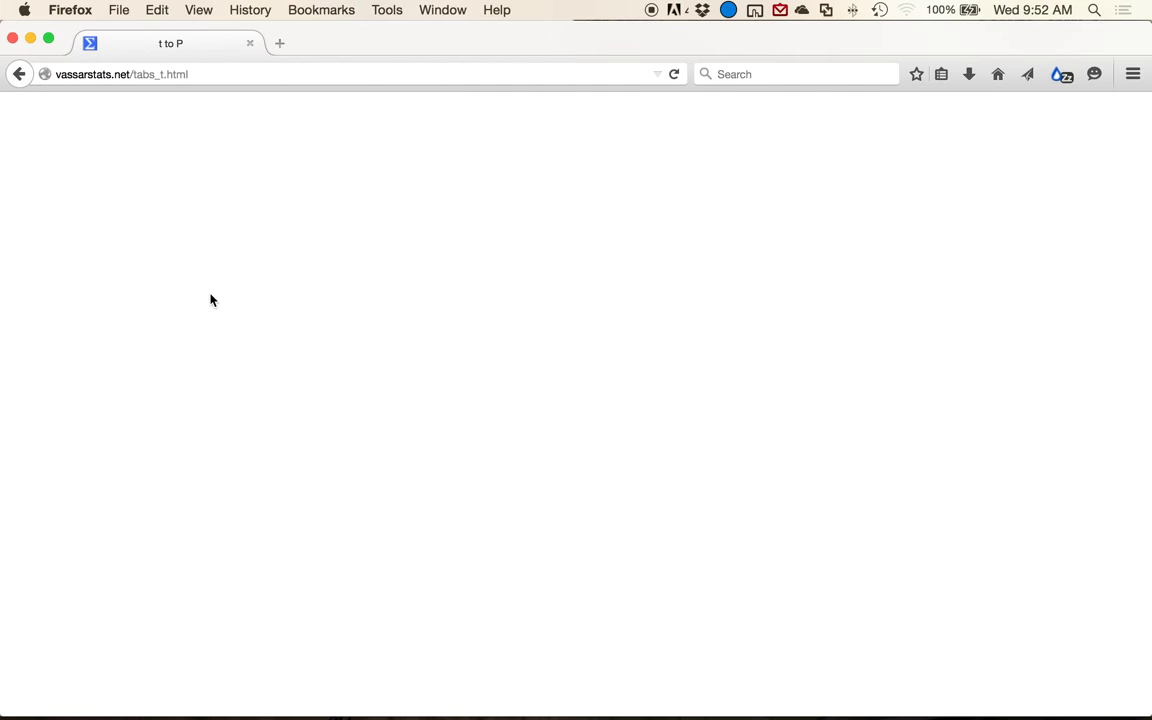
Place the browser window beside the Word document and calculate the probabilities for t = 2.03 with df 74
{"action": "left_click_drag", "start_coordinate": [391, 44], "coordinate": [1151, 140]}
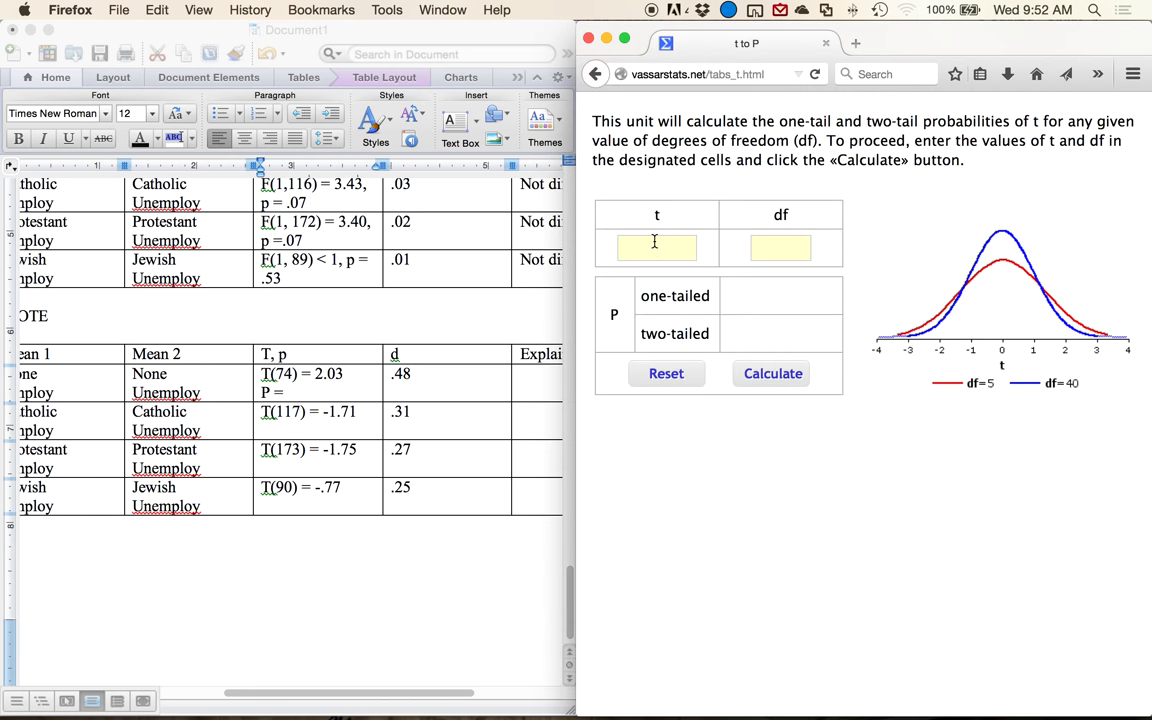
{"action": "left_click", "coordinate": [655, 245]}
{"action": "type", "text": "2.04"}
{"action": "key", "text": "Tab"}
{"action": "key", "text": "BackSpace"}
{"action": "type", "text": "3"}
{"action": "key", "text": "Tab"}
{"action": "type", "text": "75"}
{"action": "key", "text": "BackSpace"}
{"action": "type", "text": "4"}
{"action": "left_click", "coordinate": [751, 376]}
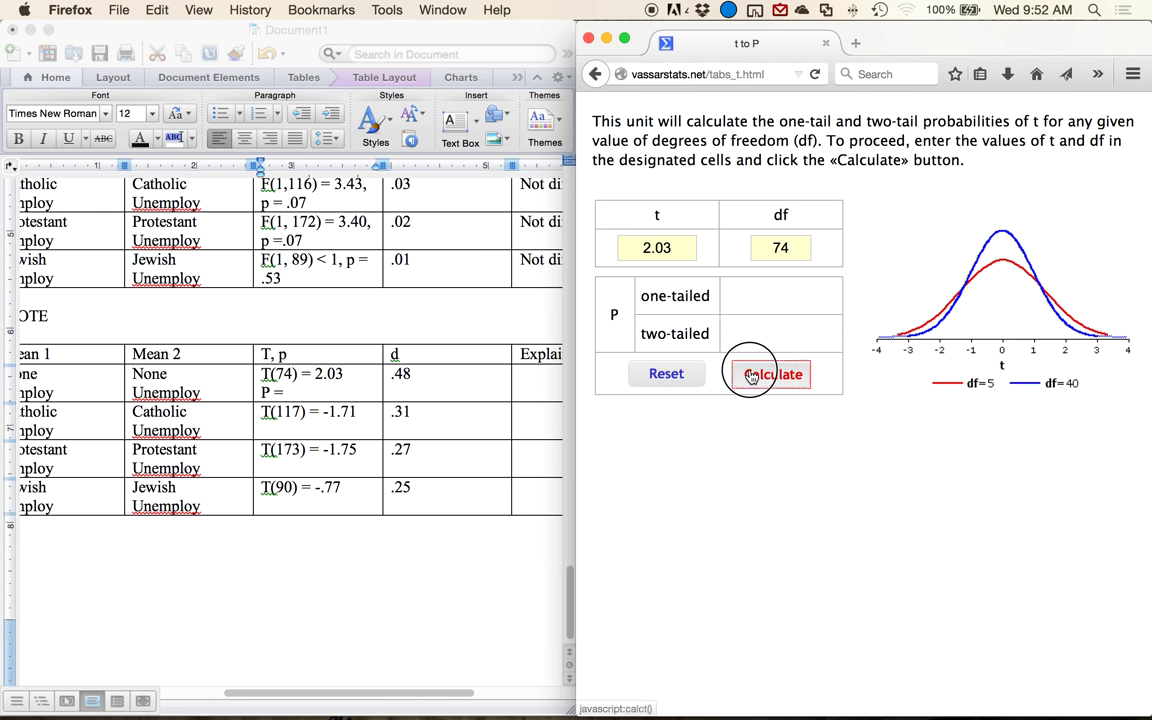
Back in Word, complete the None row of the MOTE table with P = .05 and the explanation "Significant"
{"action": "left_click_drag", "start_coordinate": [642, 333], "coordinate": [741, 330]}
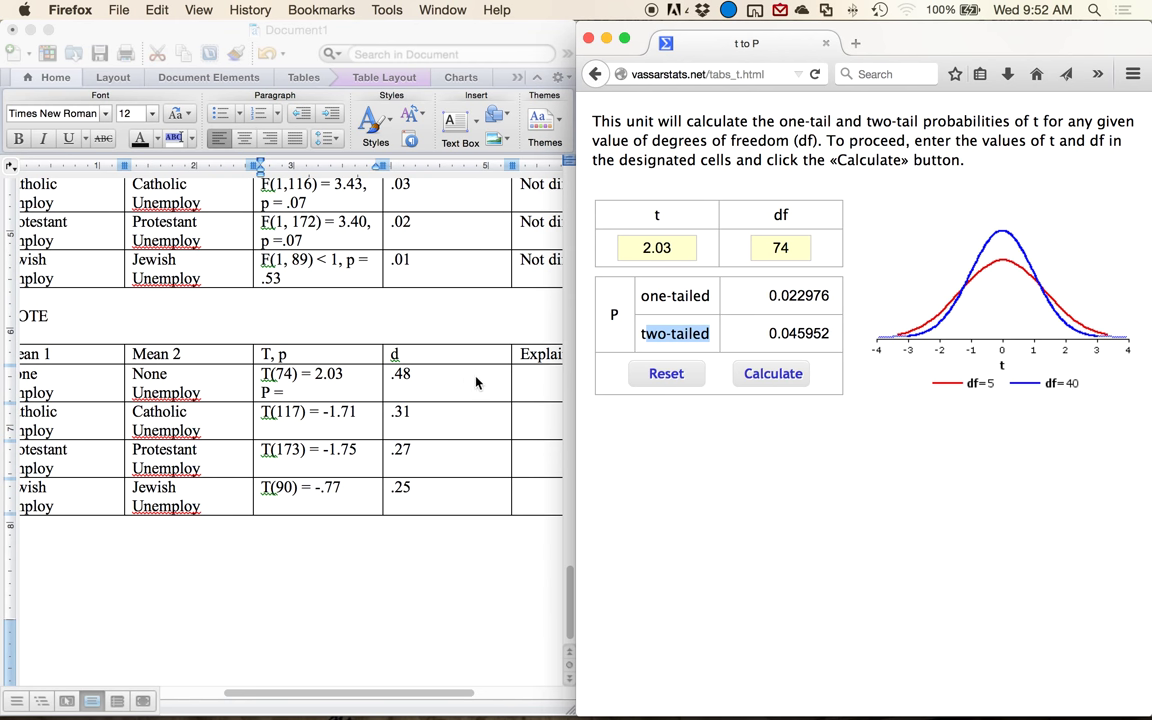
{"action": "left_click", "coordinate": [322, 392]}
{"action": "left_click", "coordinate": [312, 390]}
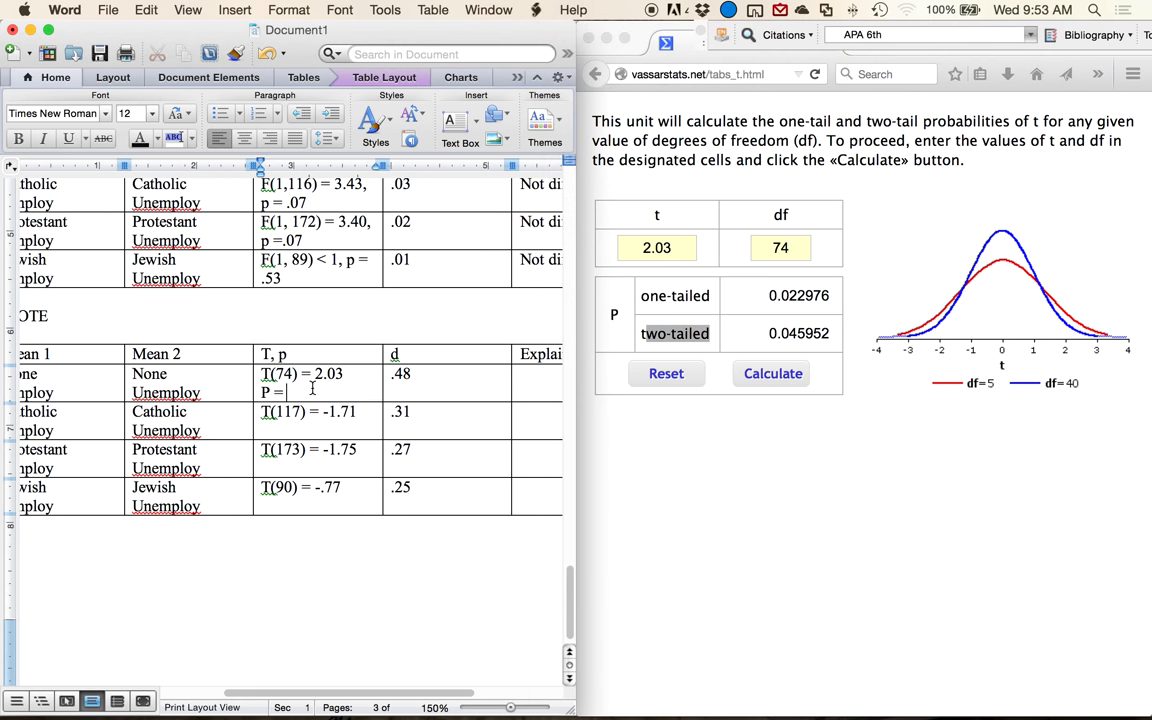
{"action": "type", "text": ".05"}
{"action": "key", "text": "Tab"}
{"action": "key", "text": "Tab"}
{"action": "type", "text": "Signifi"}
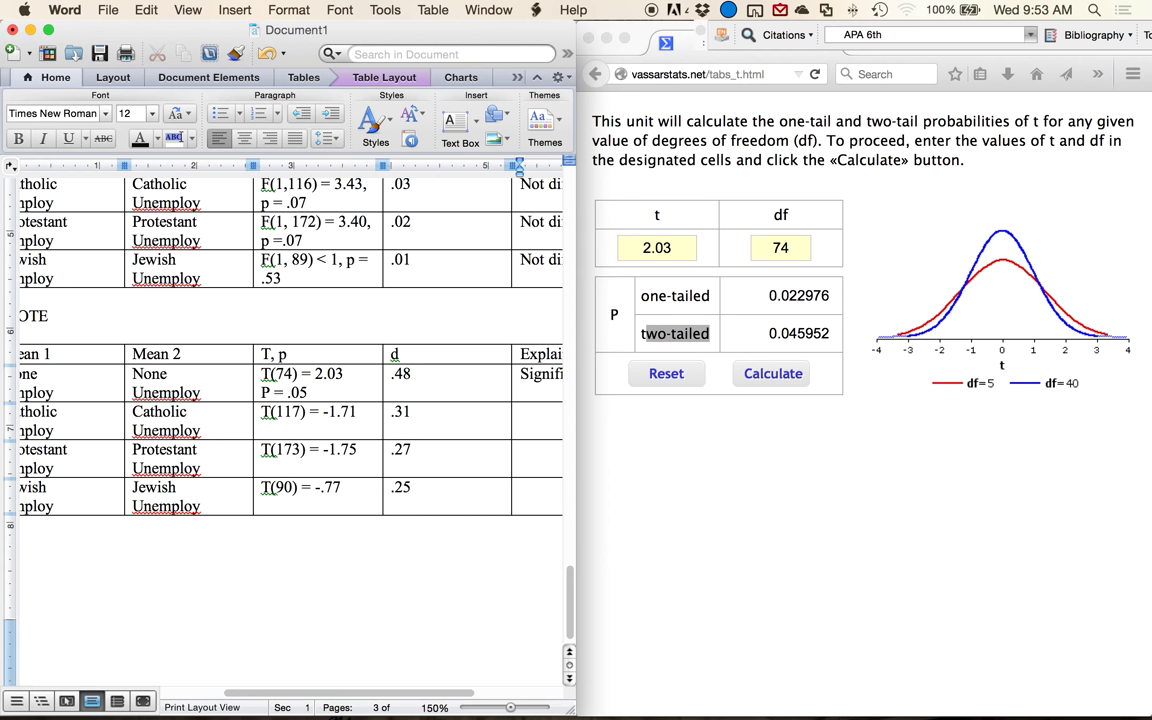
{"action": "type", "text": "cant"}
Add a new line after the Catholic row's t value and calculate the VassarStats probabilities for t = -1.71 with df 117 in Firefox
{"action": "scroll", "coordinate": [230, 400], "scroll_direction": "left", "scroll_amount": 5}
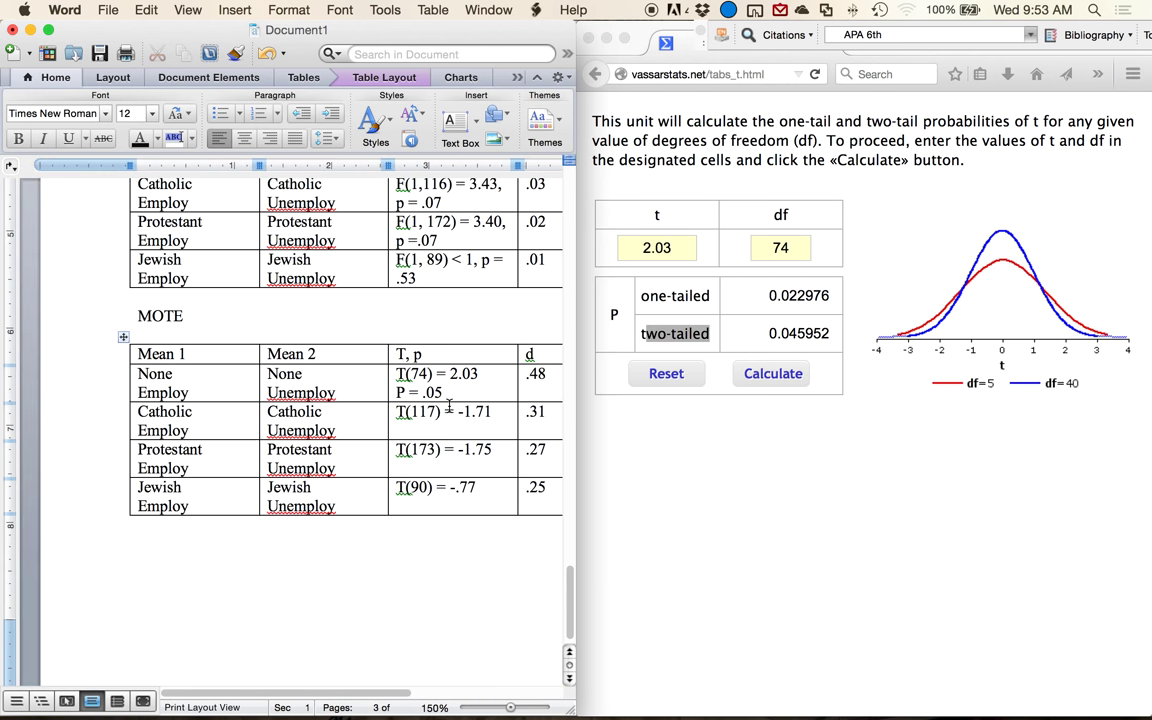
{"action": "left_click", "coordinate": [492, 411]}
{"action": "key", "text": "Return"}
{"action": "left_click", "coordinate": [661, 247]}
{"action": "double_click", "coordinate": [660, 245]}
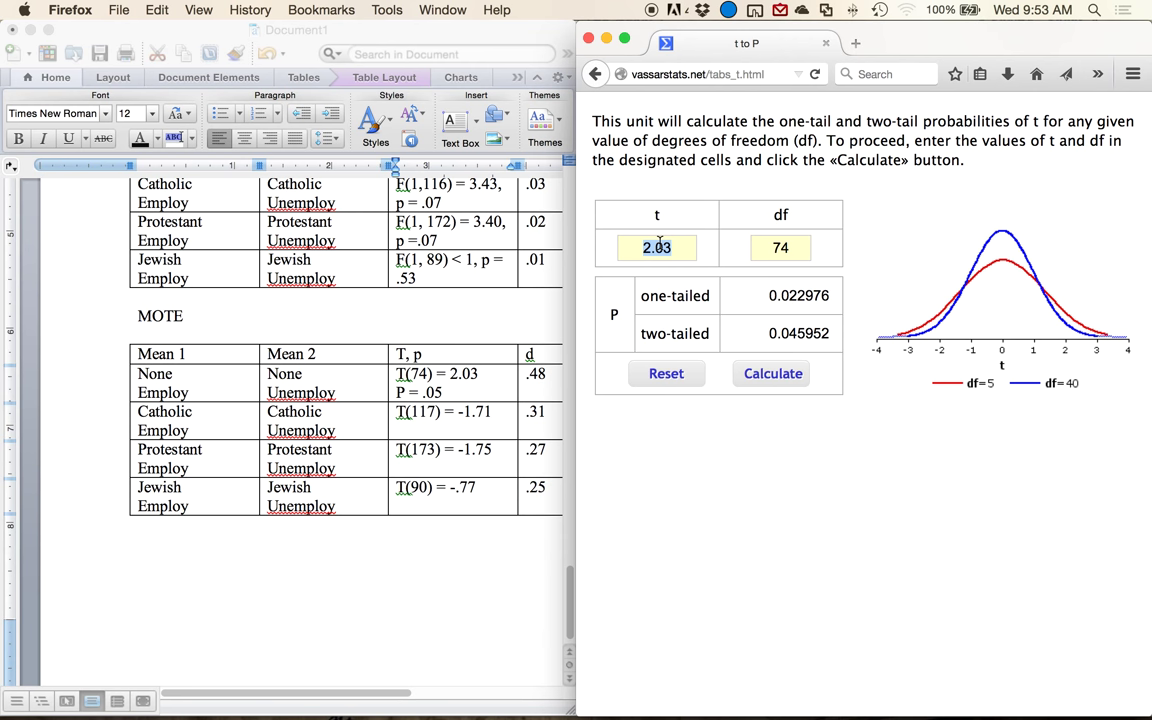
{"action": "type", "text": "-1.71"}
{"action": "key", "text": "Tab"}
{"action": "type", "text": "117"}
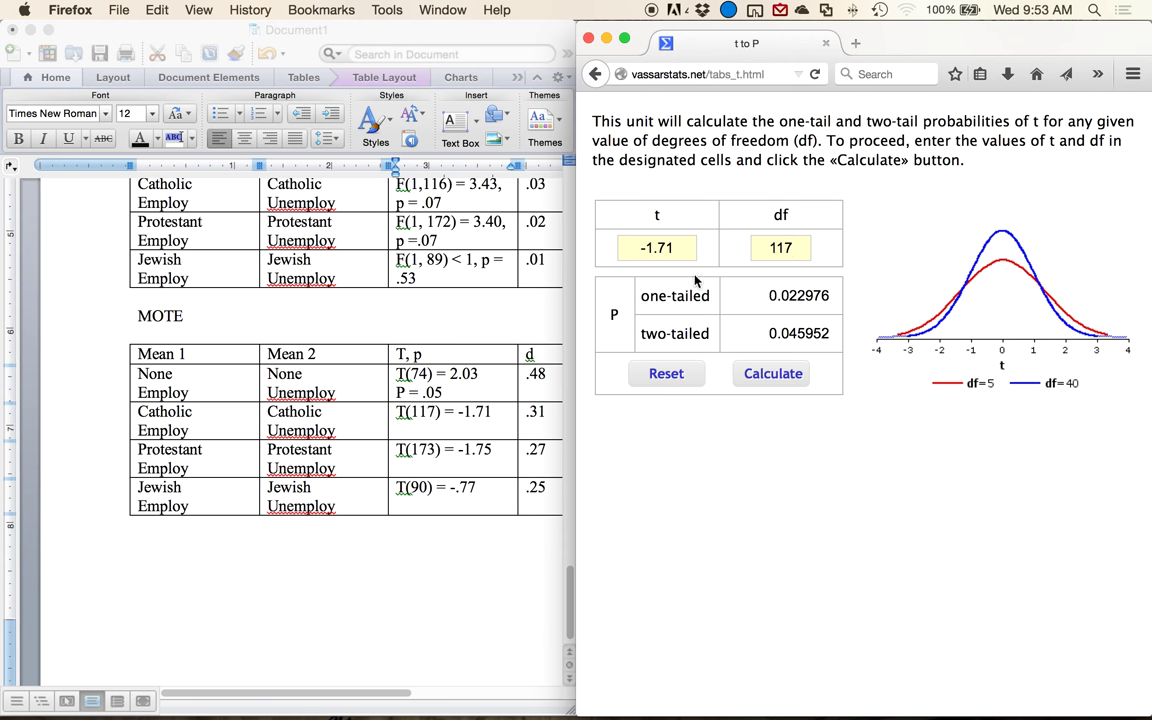
{"action": "left_click", "coordinate": [745, 373]}
Enter "P = .09" below the Catholic row's t value in the Word MOTE table
{"action": "left_click", "coordinate": [480, 427]}
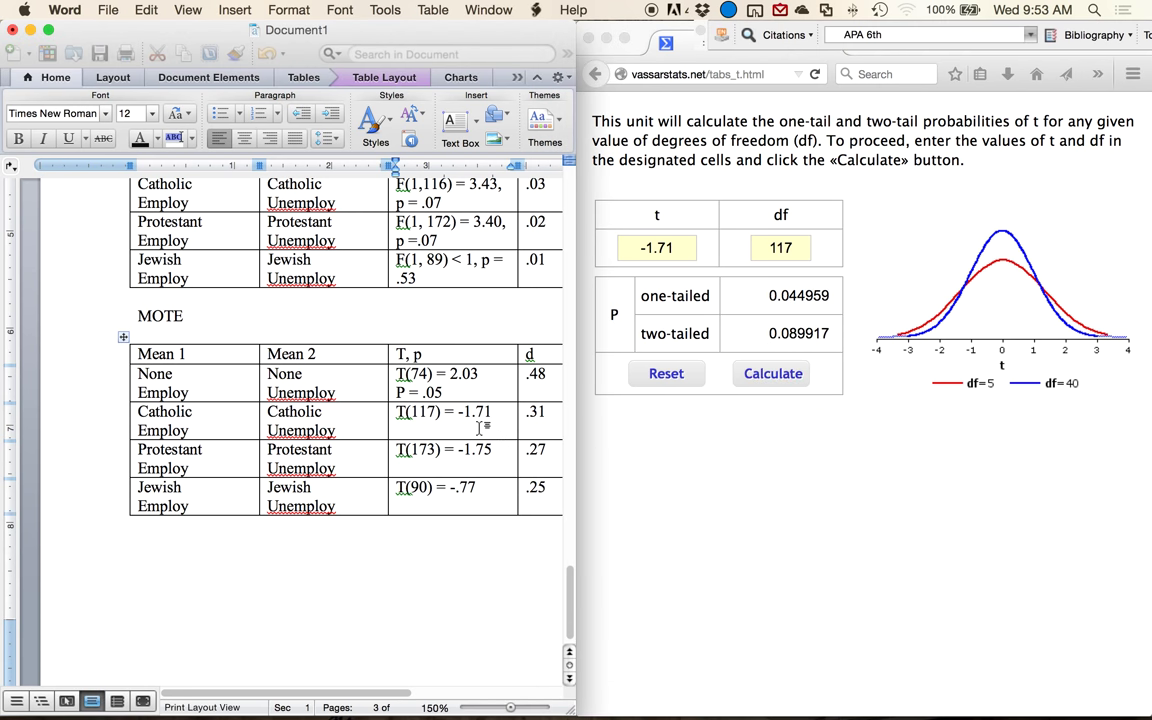
{"action": "type", "text": "P = ."}
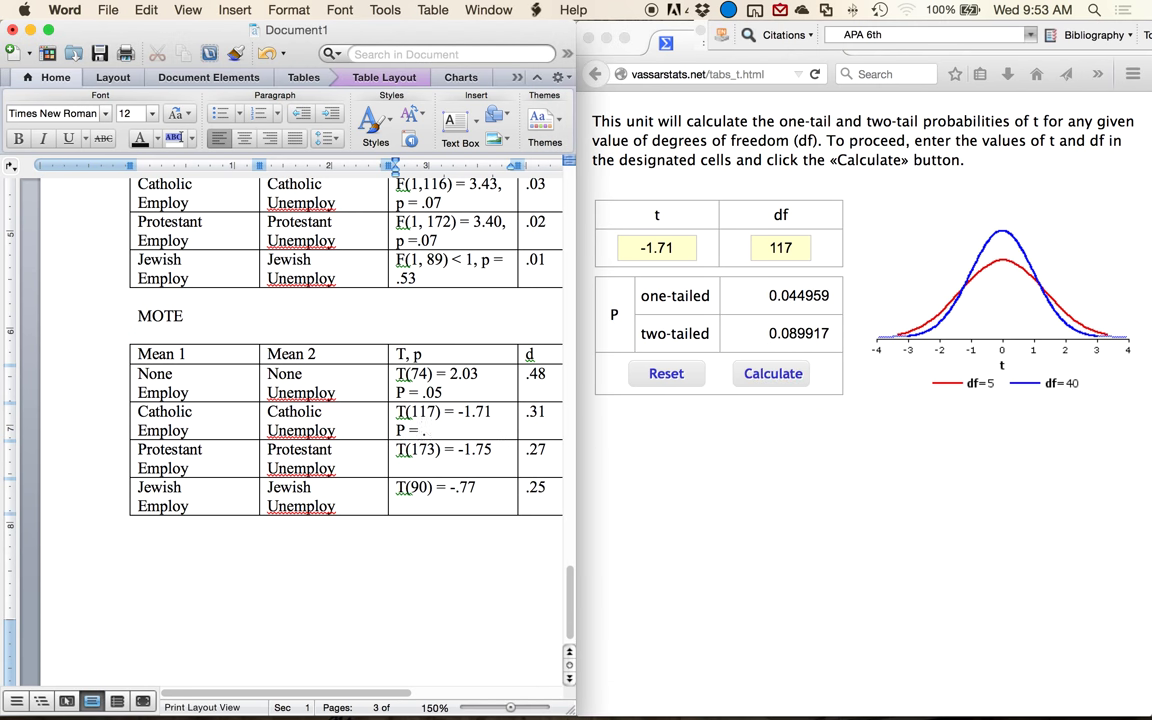
{"action": "type", "text": "09"}
Calculate the probabilities for t = -1.75 with df 173 on the VassarStats page in Firefox
{"action": "left_click", "coordinate": [674, 248]}
{"action": "key", "text": "BackSpace"}
{"action": "type", "text": "5"}
{"action": "key", "text": "Tab"}
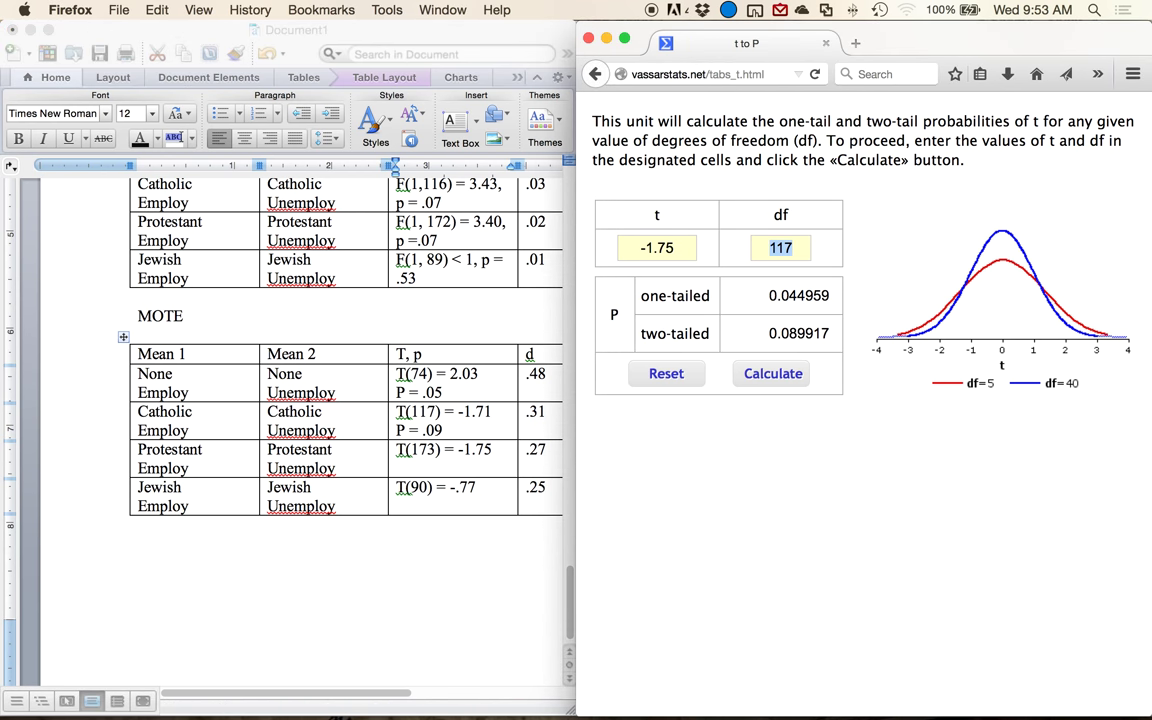
{"action": "type", "text": "173"}
{"action": "left_click", "coordinate": [757, 376]}
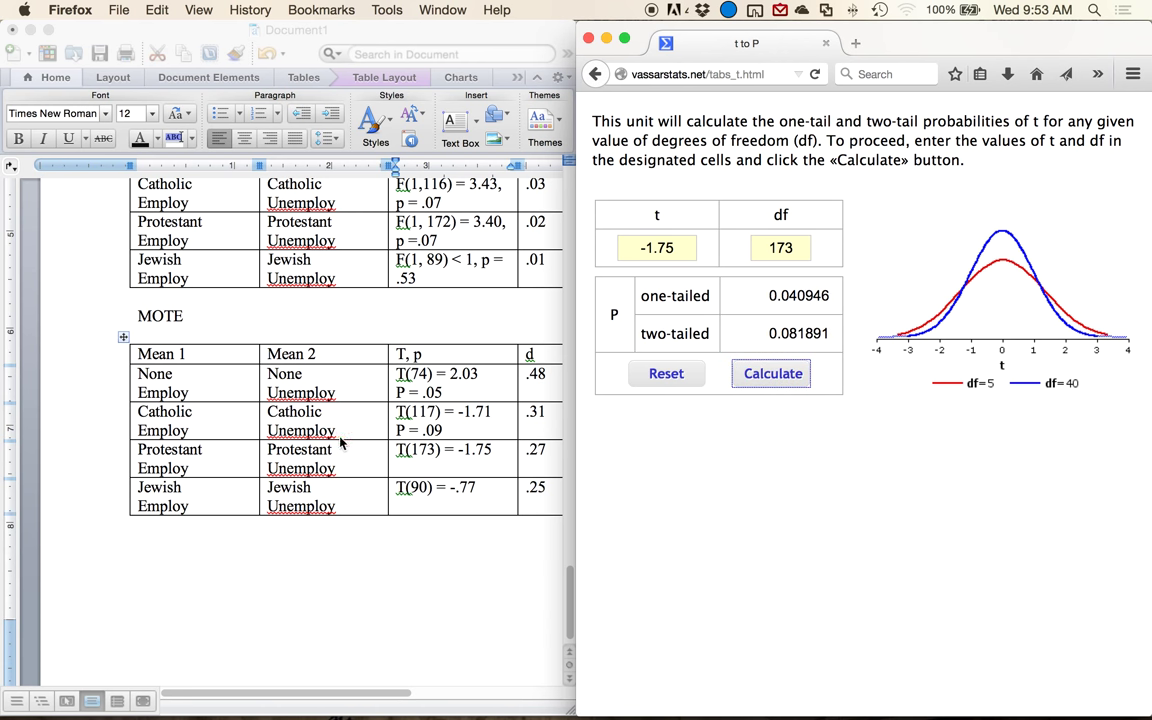
Add "P = .08" on a new line below the Protestant row's t value in Word
{"action": "left_click", "coordinate": [460, 451]}
{"action": "left_click", "coordinate": [492, 450]}
{"action": "key", "text": "Return"}
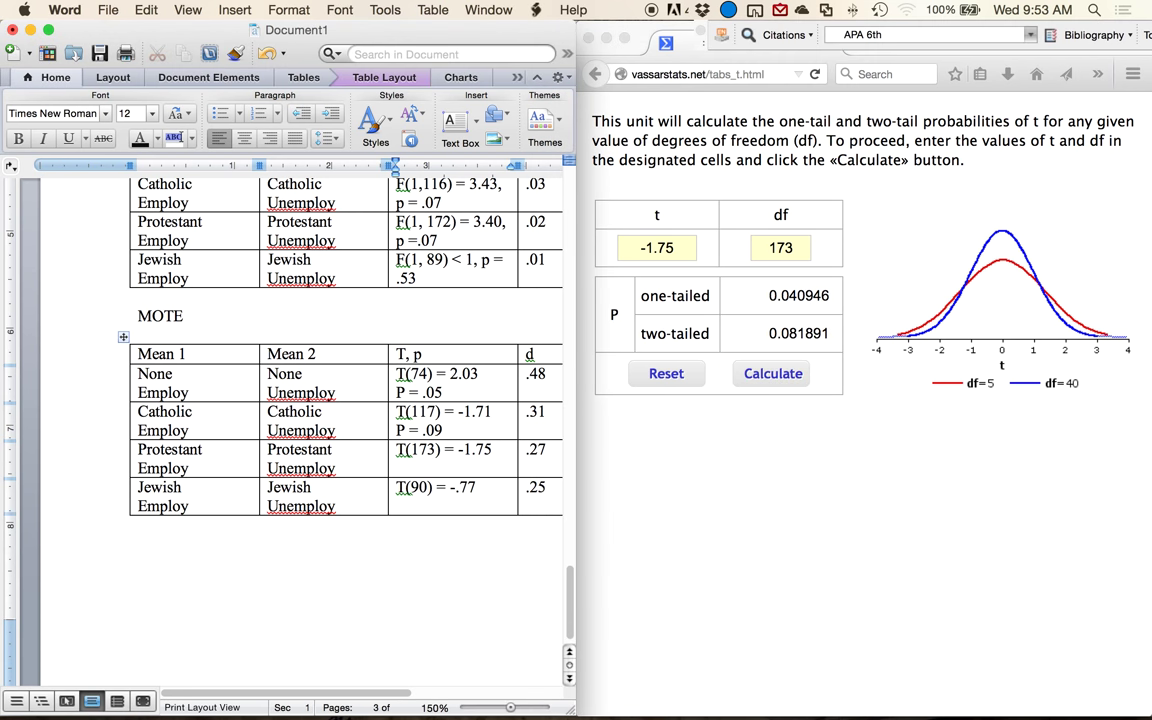
{"action": "type", "text": "P = .08"}
Calculate the probabilities for t = -.77 with df 90 on the VassarStats page in Firefox
{"action": "triple_click", "coordinate": [676, 250]}
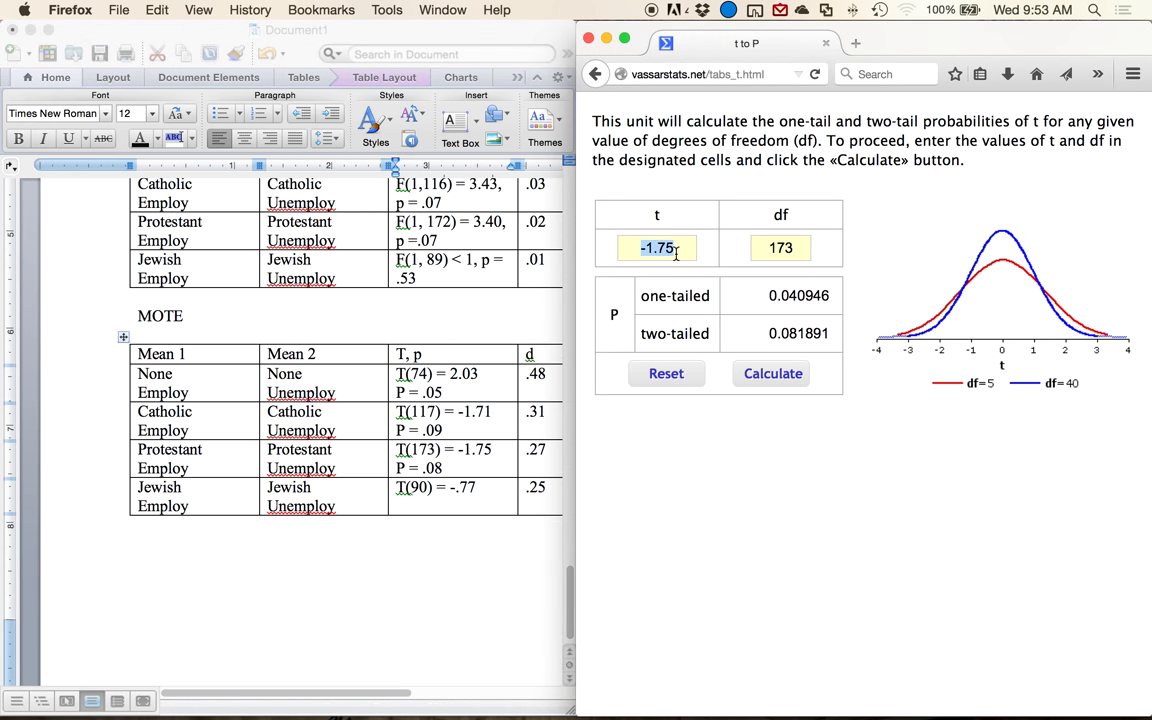
{"action": "type", "text": "-.77"}
{"action": "key", "text": "Tab"}
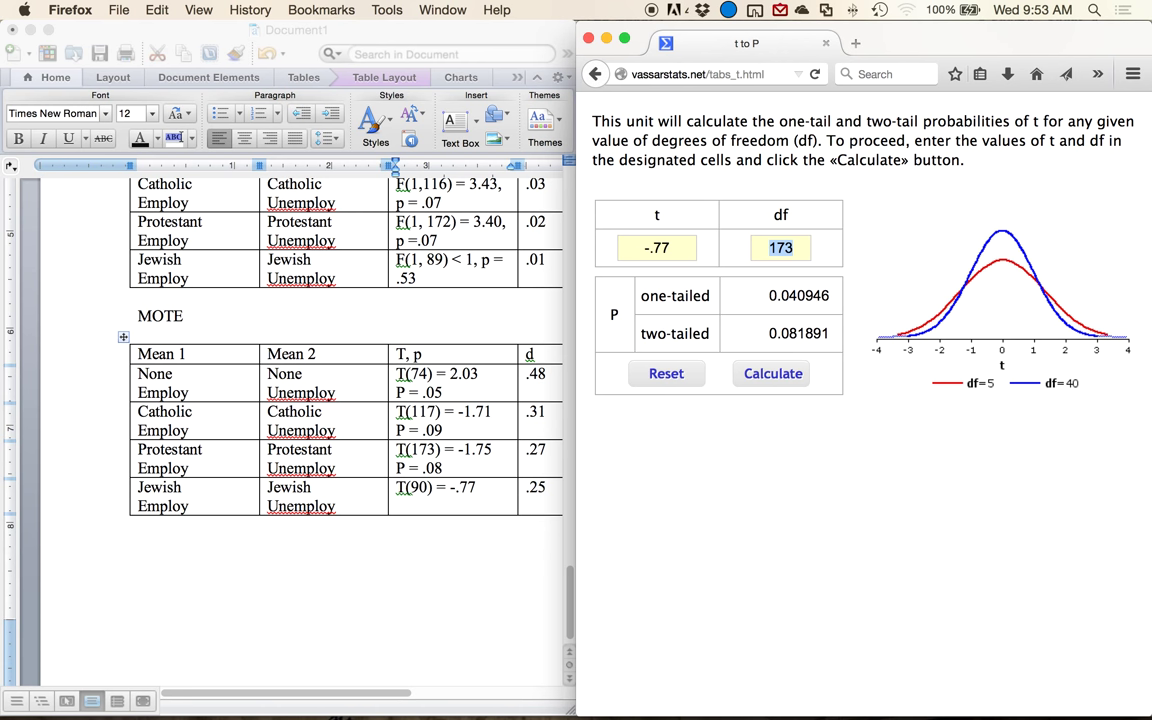
{"action": "type", "text": "90"}
{"action": "left_click", "coordinate": [773, 373]}
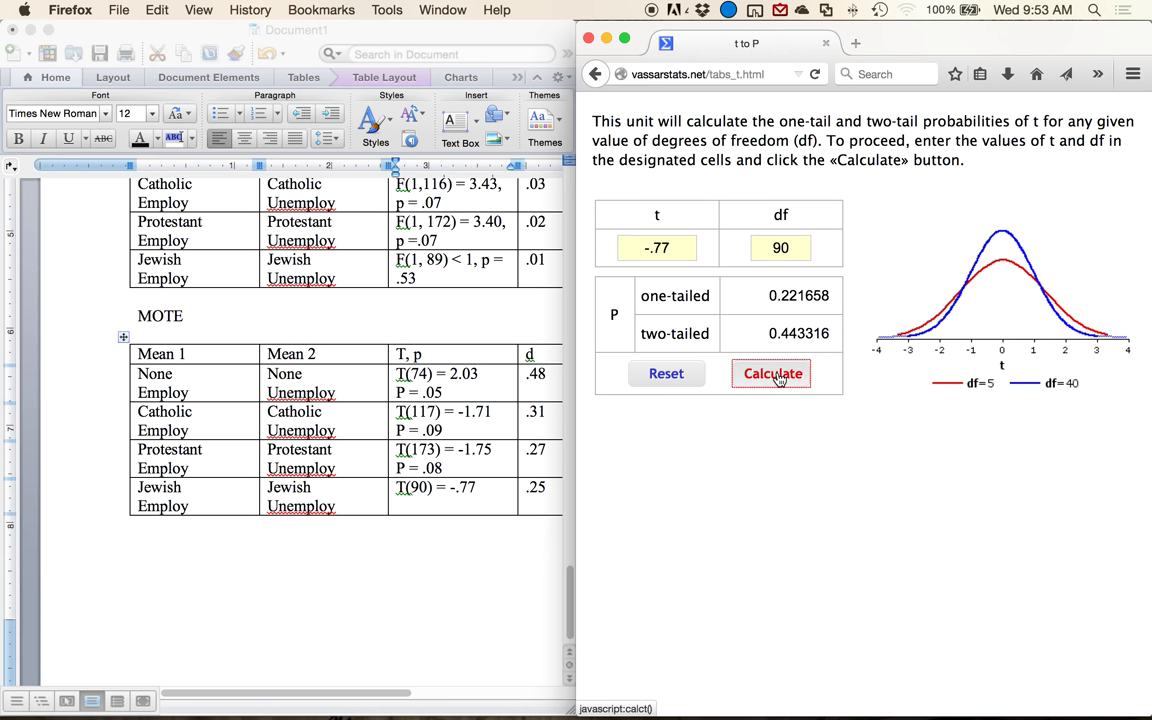
Add "P = .43" on a new line below the Jewish row's t value in Word
{"action": "left_click", "coordinate": [478, 488]}
{"action": "key", "text": "Return"}
{"action": "type", "text": "."}
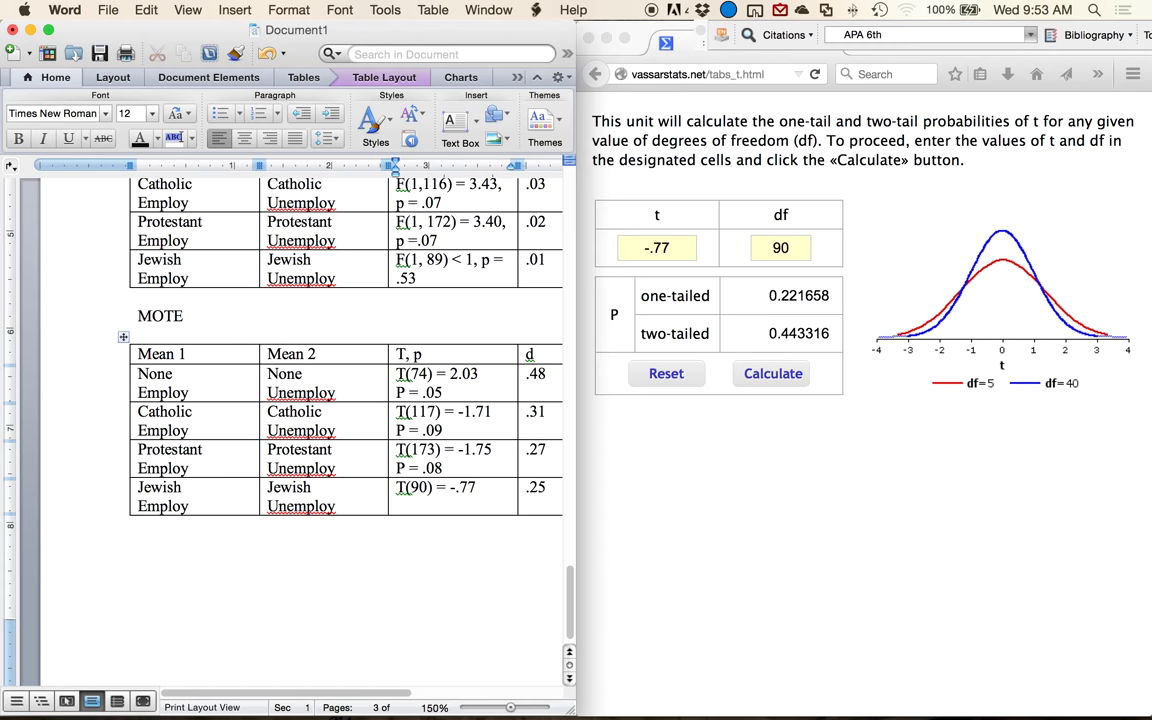
{"action": "type", "text": "43"}
{"action": "type", "text": "P ="}
Enter "Not different" as the explanation in the Catholic, Protestant and Jewish rows of the MOTE table
{"action": "scroll", "coordinate": [401, 393], "scroll_direction": "right", "scroll_amount": 3}
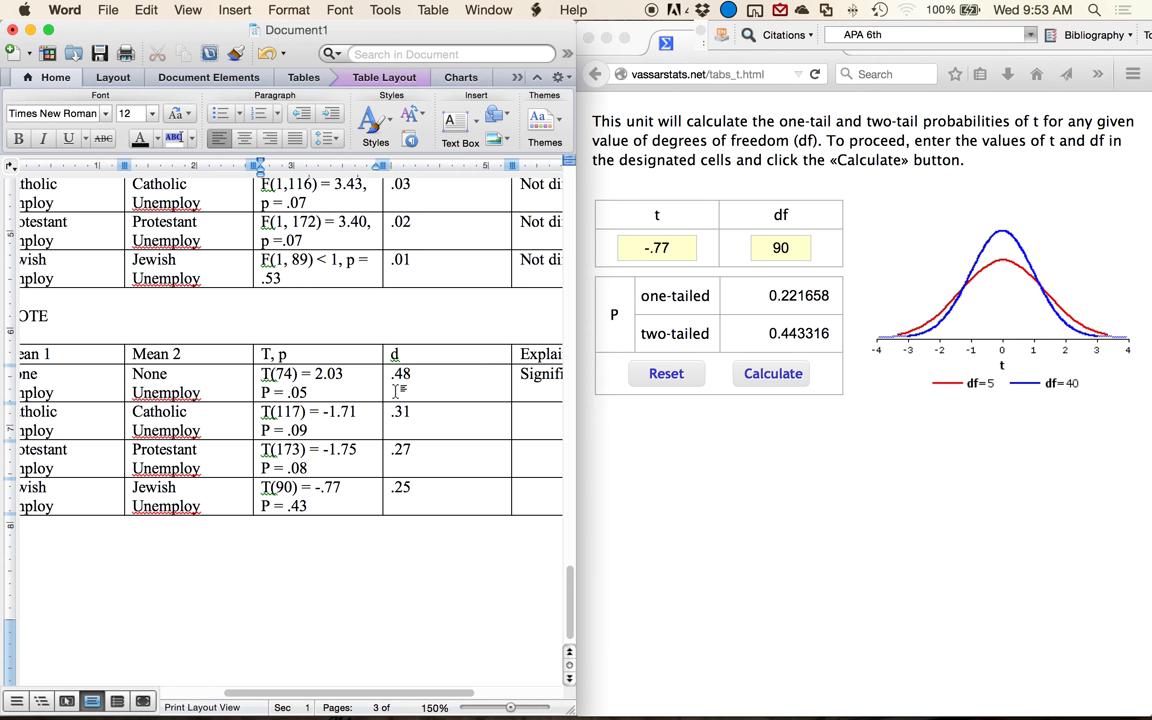
{"action": "left_click", "coordinate": [522, 411]}
{"action": "type", "text": "Not different"}
{"action": "key", "text": "Down"}
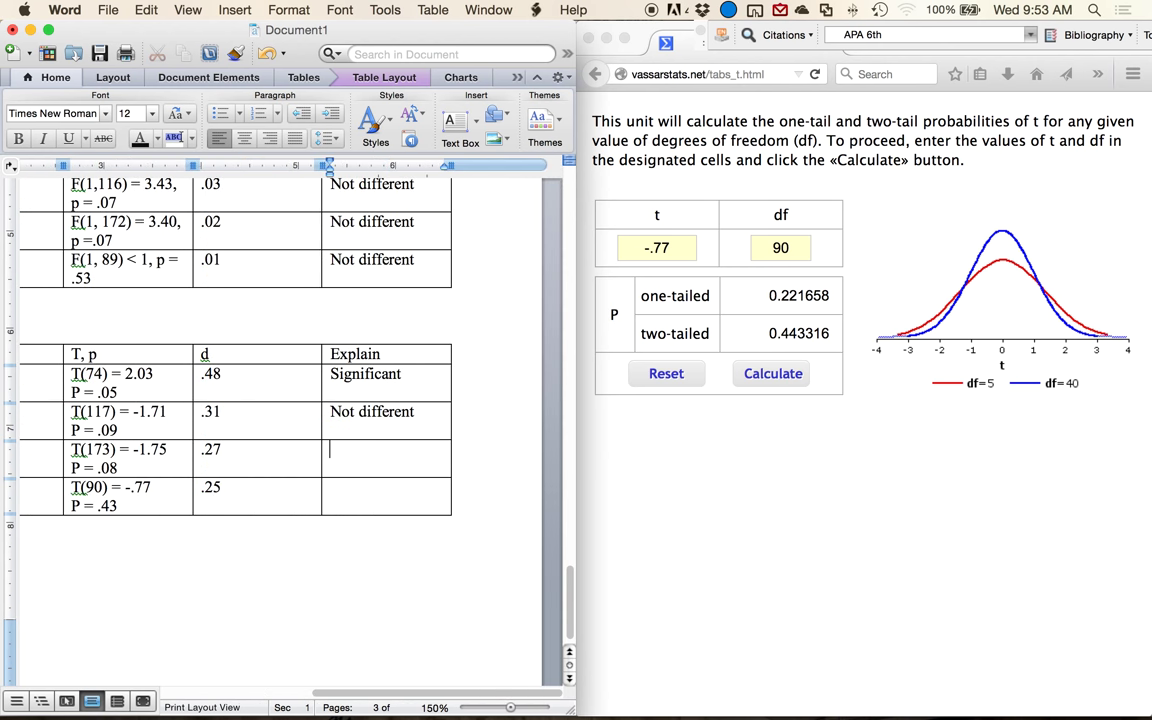
{"action": "type", "text": "Not different"}
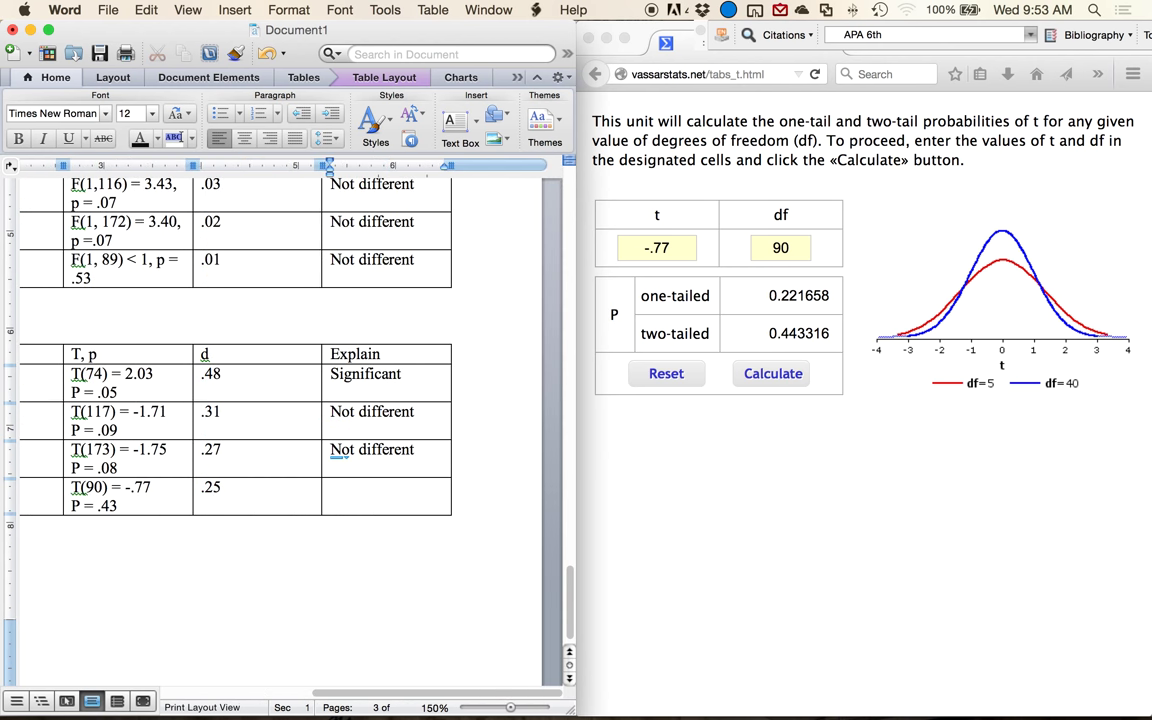
{"action": "key", "text": "Down"}
{"action": "type", "text": "Not difference"}
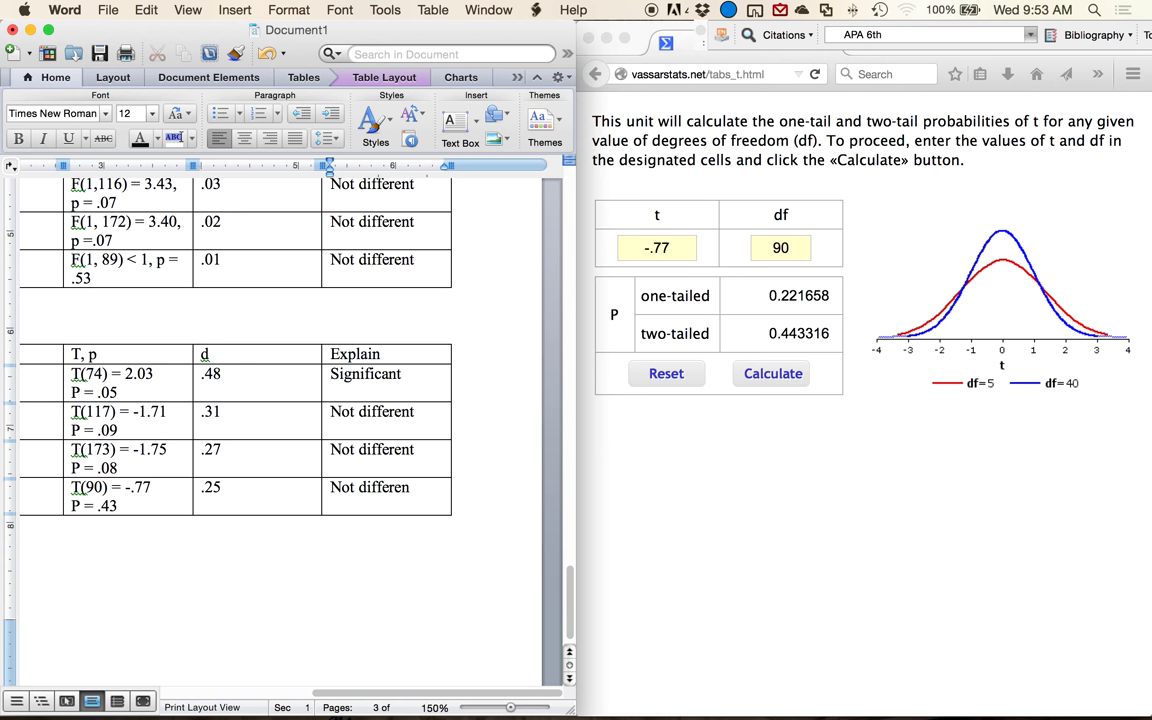
{"action": "key", "text": "BackSpace"}
{"action": "key", "text": "BackSpace"}
{"action": "scroll", "coordinate": [506, 441], "scroll_direction": "up", "scroll_amount": 15}
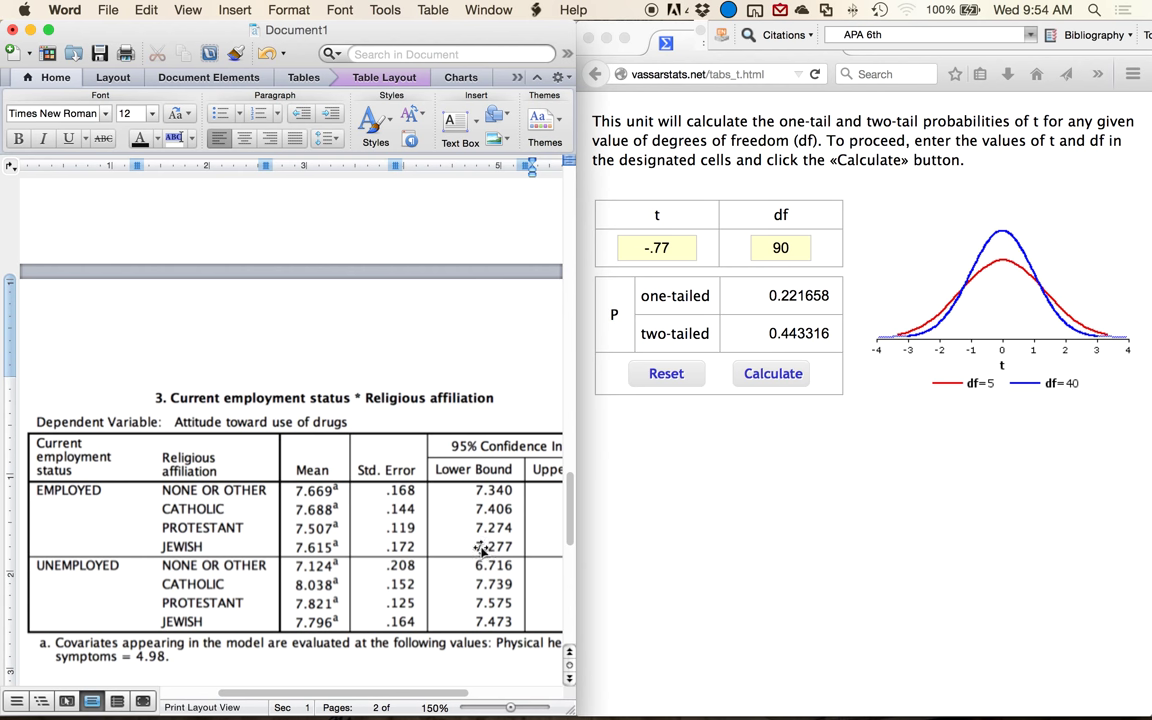
{"action": "scroll", "coordinate": [327, 493], "scroll_direction": "down", "scroll_amount": 10}
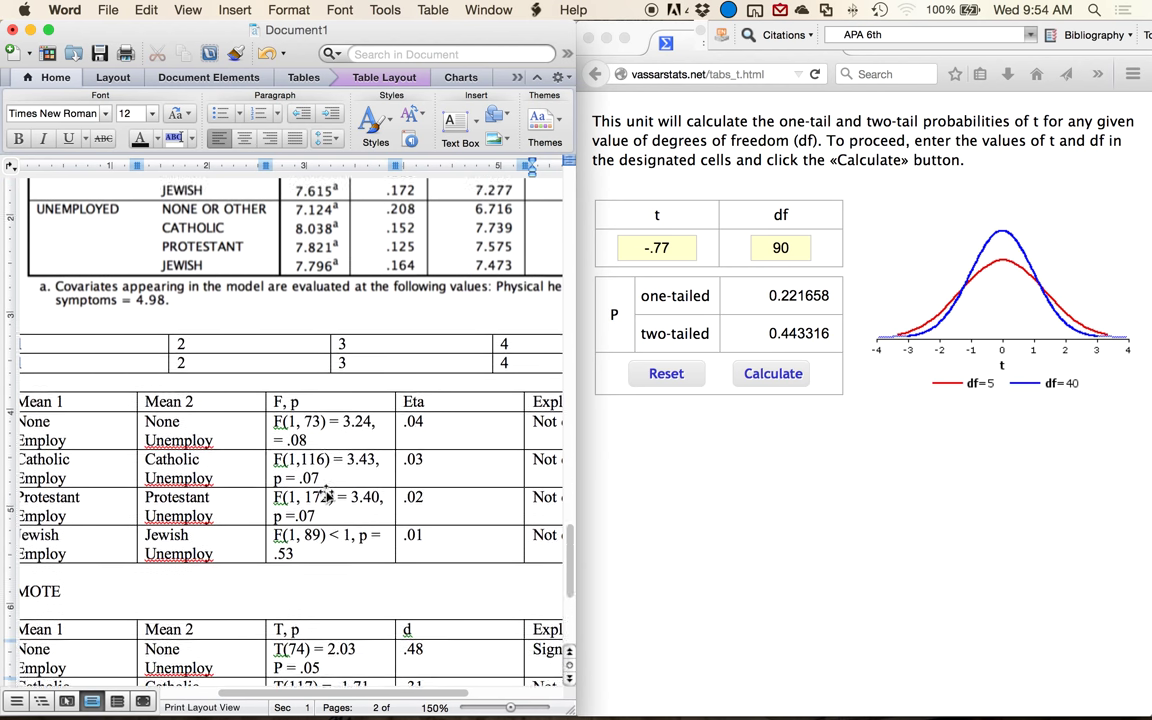
{"action": "scroll", "coordinate": [327, 493], "scroll_direction": "down", "scroll_amount": 2}
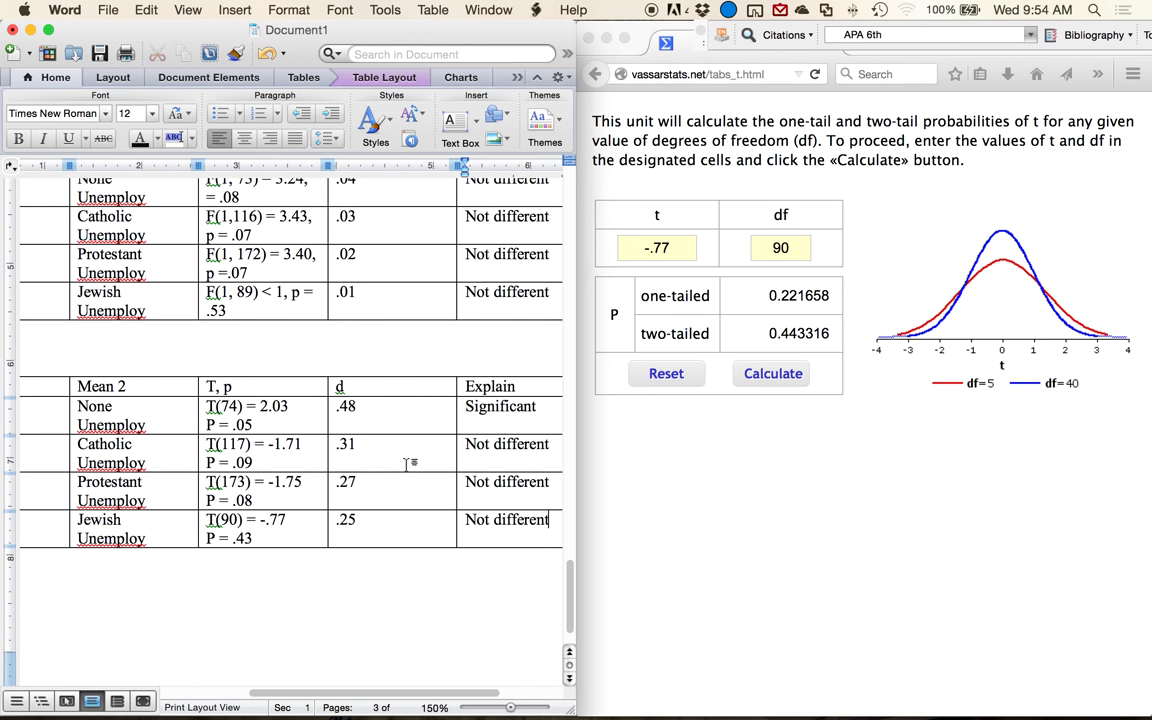
{"action": "scroll", "coordinate": [370, 418], "scroll_direction": "left", "scroll_amount": 5}
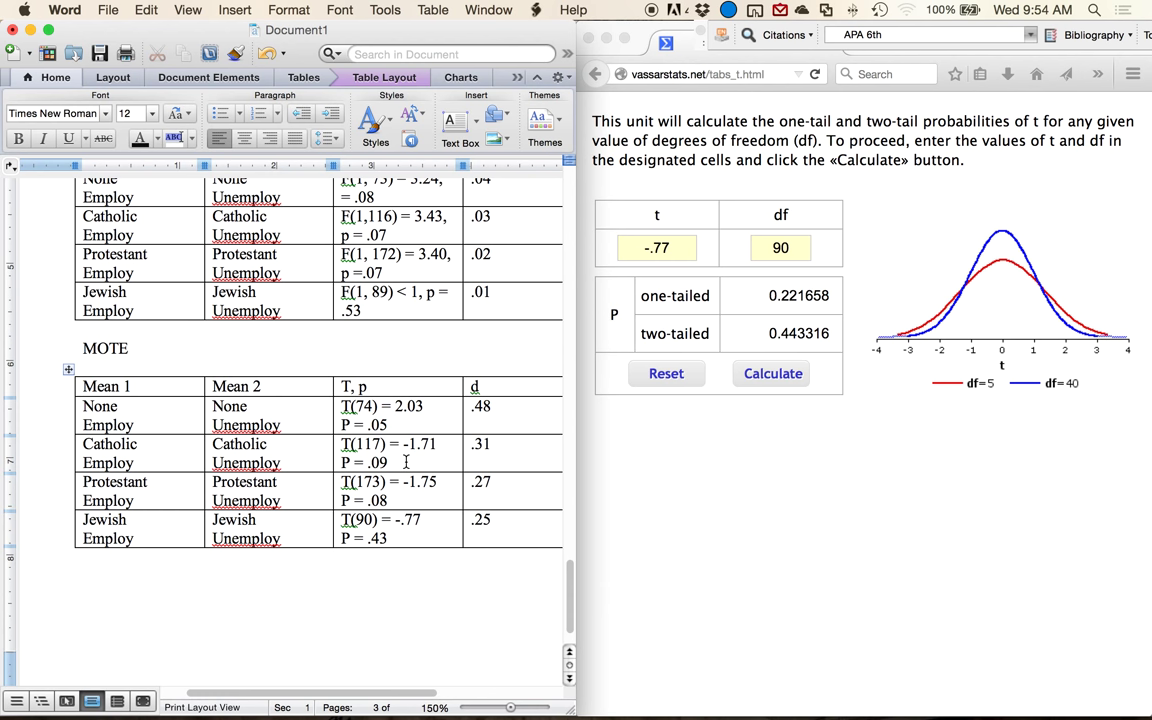
{"action": "left_click", "coordinate": [146, 576]}
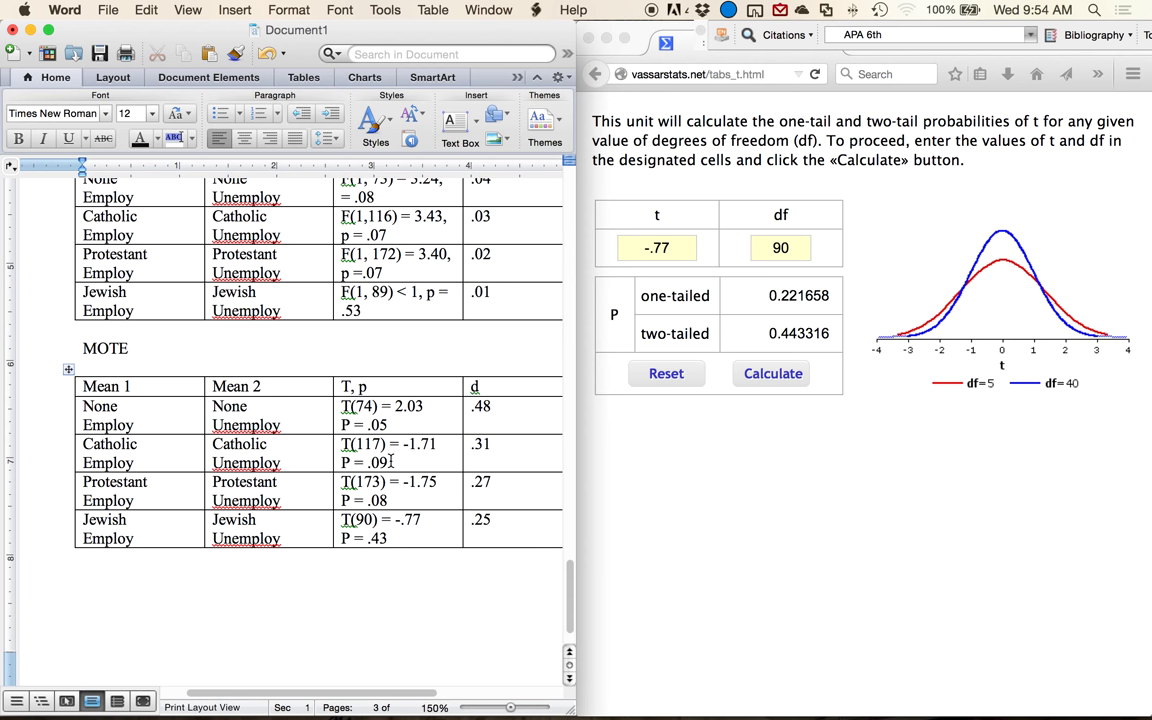
Switch to Firefox and search the web for "independent t calculator SE"
{"action": "left_click", "coordinate": [690, 74]}
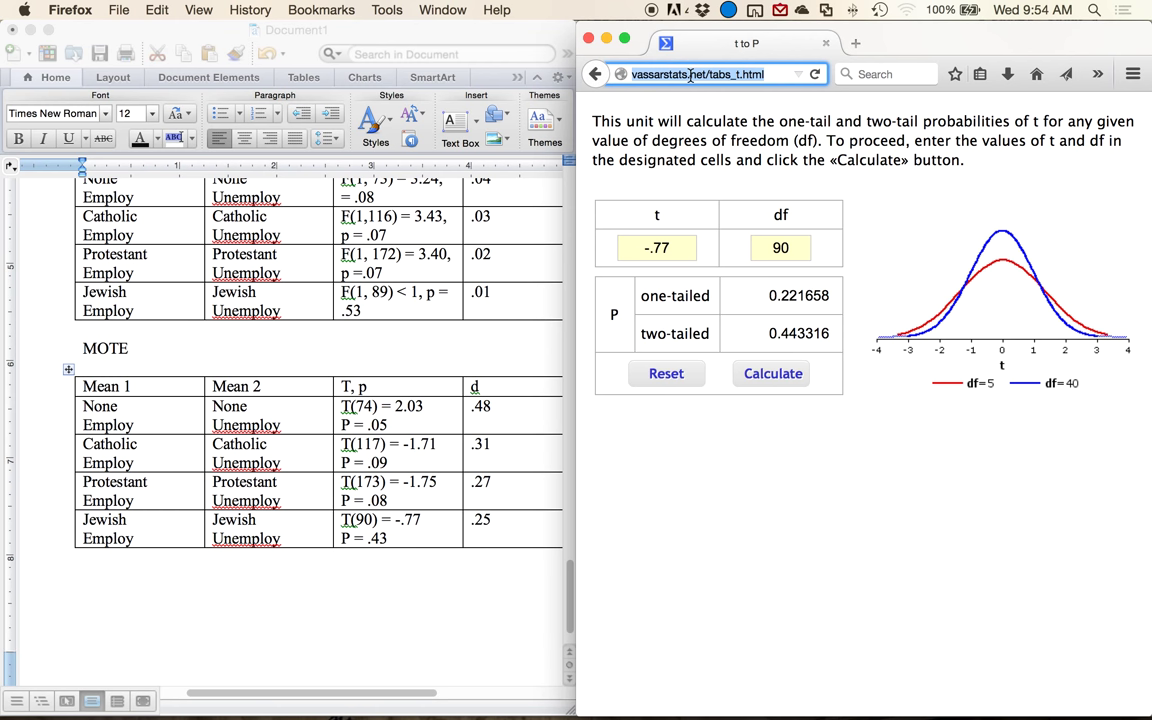
{"action": "type", "text": "independent t "}
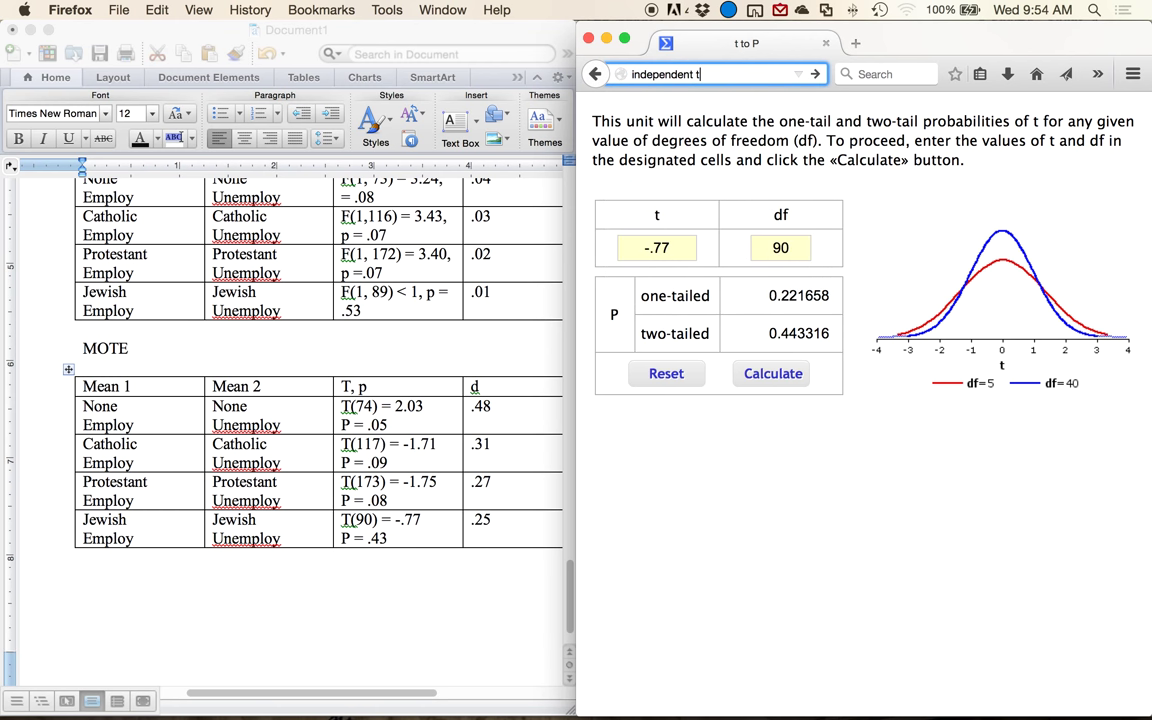
{"action": "type", "text": "calculator"}
{"action": "type", "text": "E"}
{"action": "key", "text": "Return"}
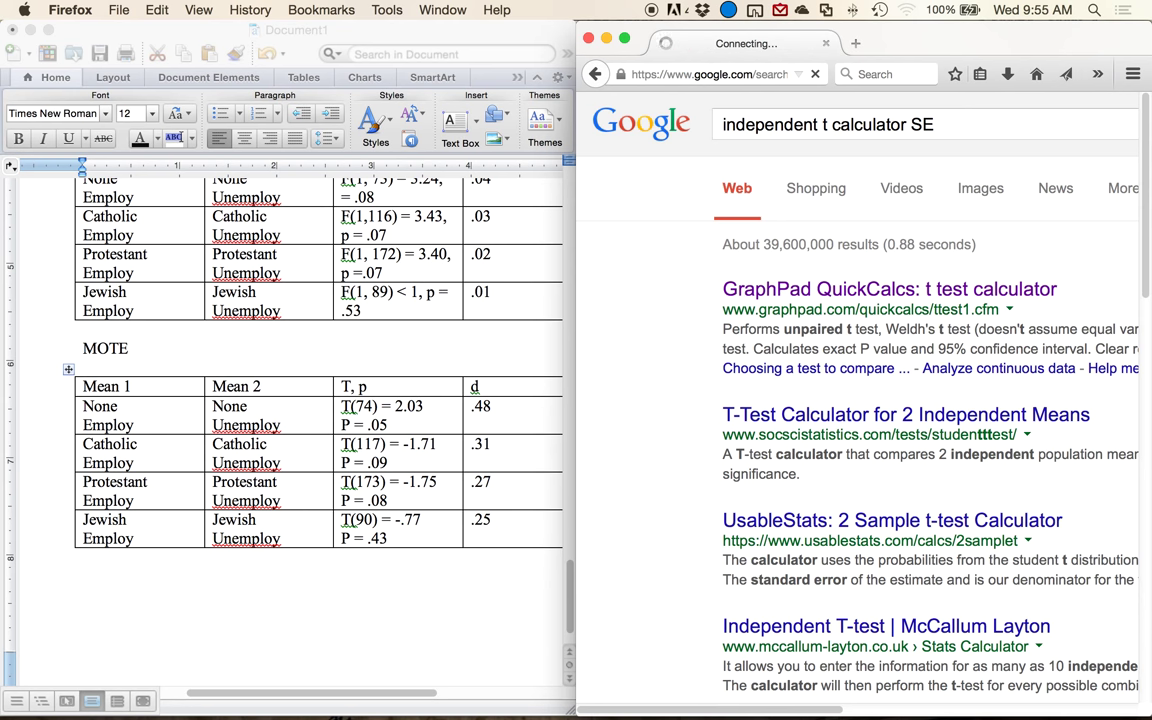
Open the GraphPad QuickCalcs t test calculator from the search results and bring its data entry options into view
{"action": "scroll", "coordinate": [912, 170], "scroll_direction": "down", "scroll_amount": 5}
{"action": "scroll", "coordinate": [905, 175], "scroll_direction": "up", "scroll_amount": 5}
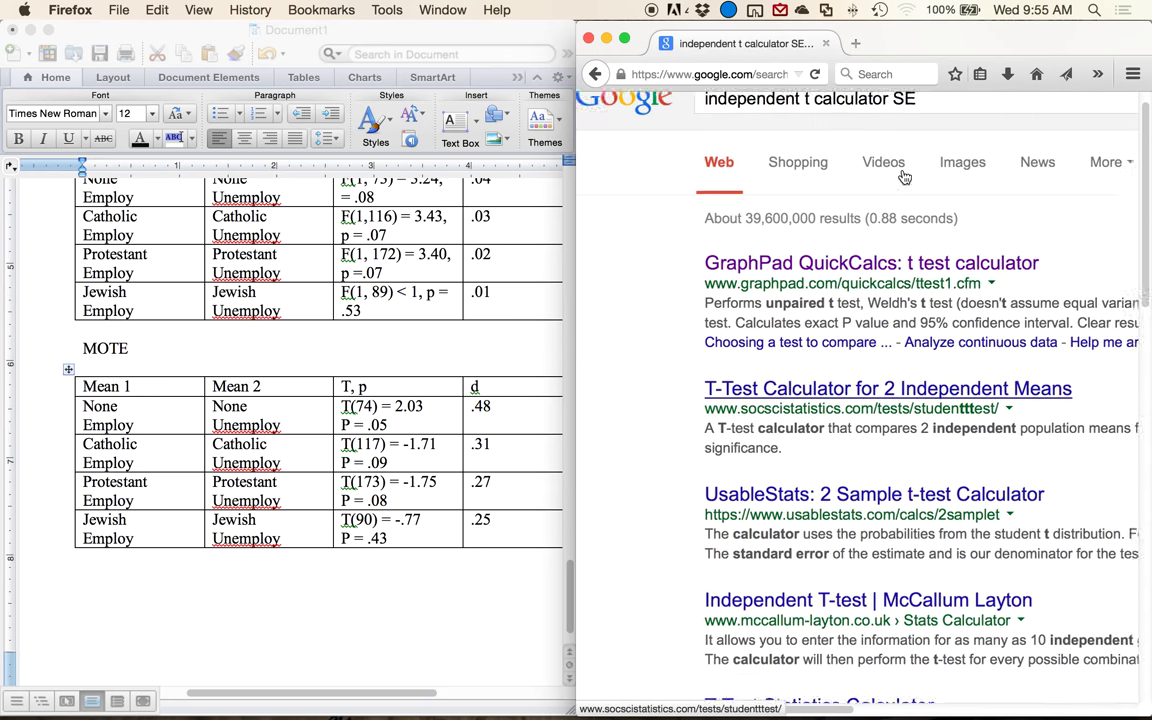
{"action": "scroll", "coordinate": [848, 250], "scroll_direction": "right", "scroll_amount": 1}
{"action": "scroll", "coordinate": [848, 277], "scroll_direction": "down", "scroll_amount": 1}
{"action": "scroll", "coordinate": [848, 277], "scroll_direction": "right", "scroll_amount": 1}
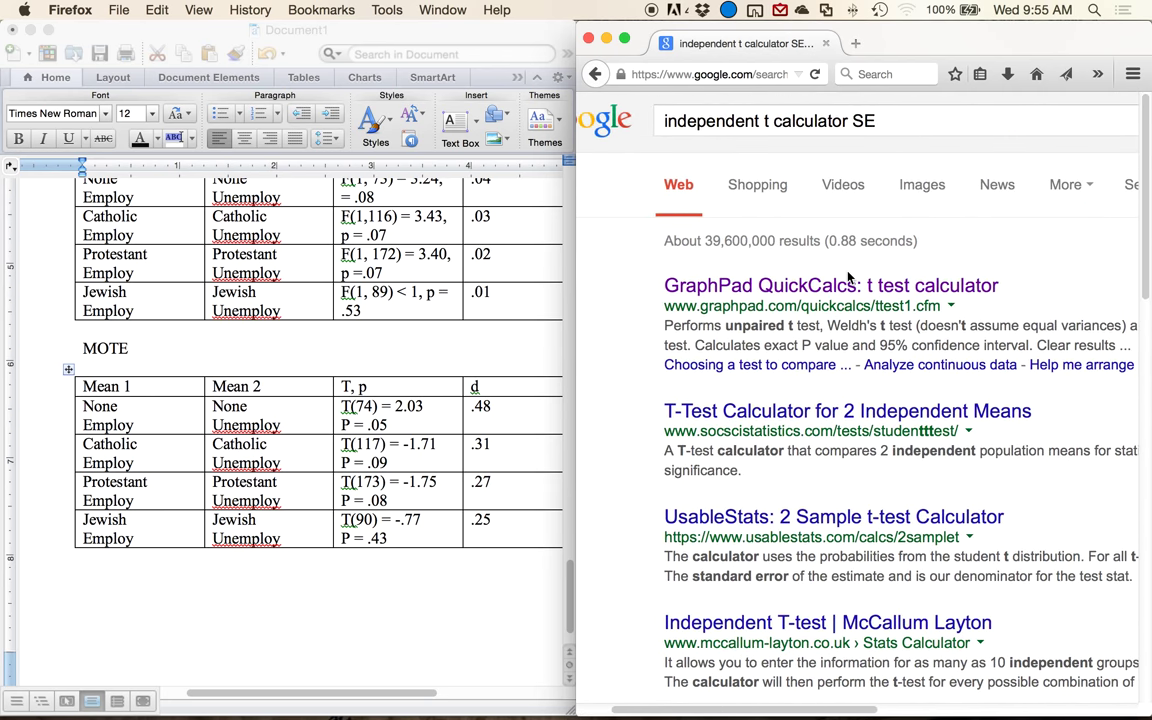
{"action": "left_click", "coordinate": [848, 277]}
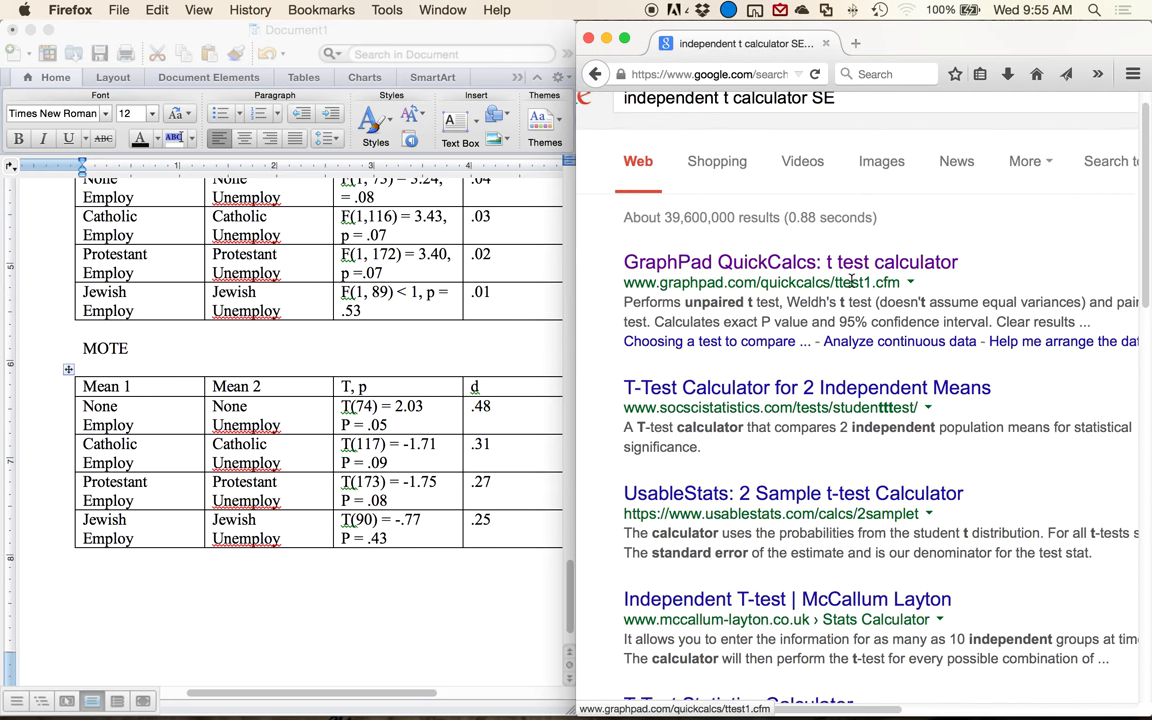
{"action": "left_click", "coordinate": [778, 266]}
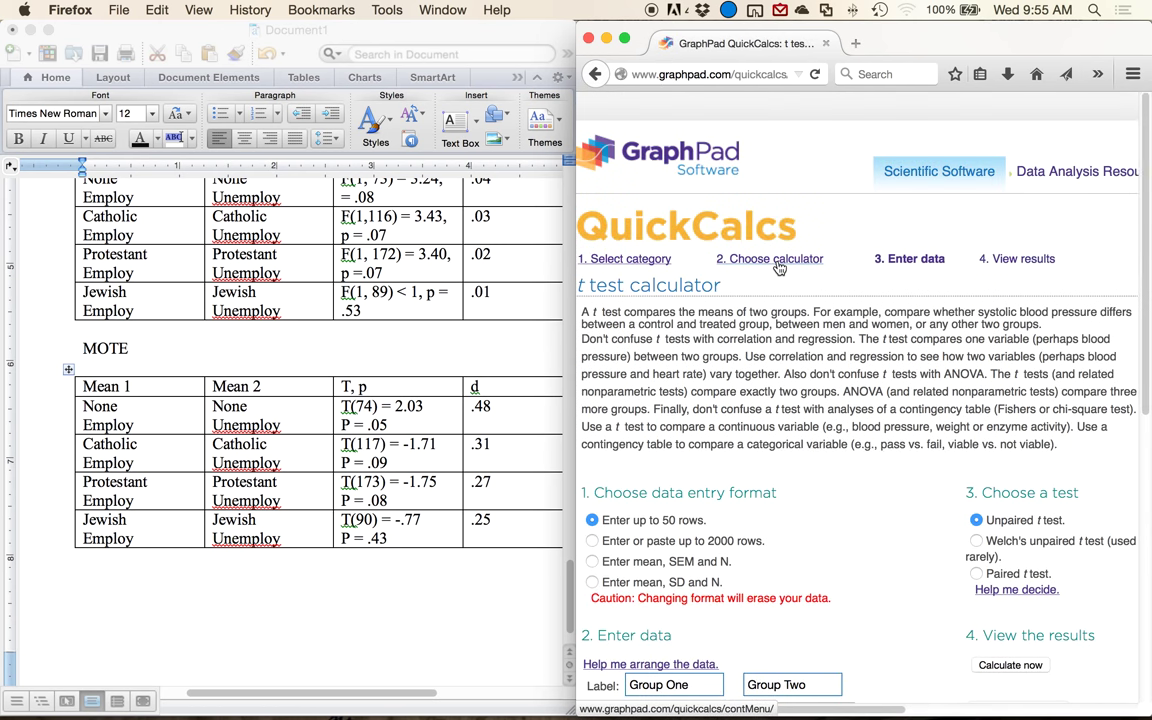
{"action": "scroll", "coordinate": [778, 268], "scroll_direction": "down", "scroll_amount": 3}
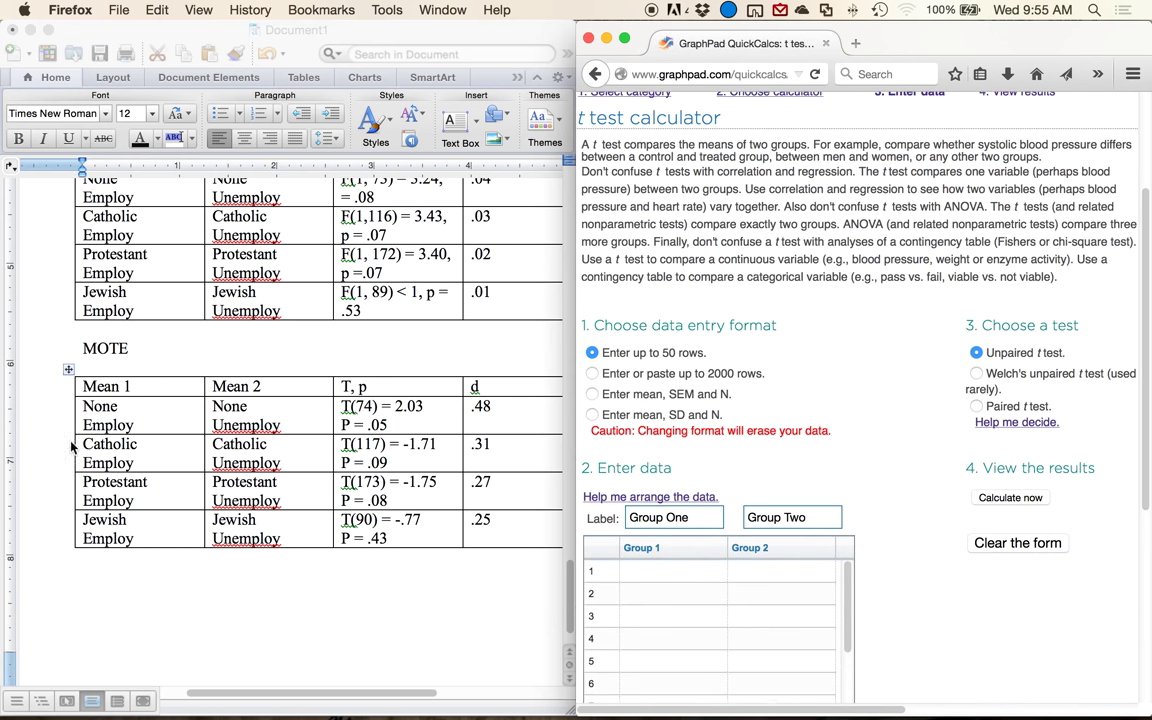
Switch to Word and copy the whole table under the MOTE heading
{"action": "left_click", "coordinate": [92, 346]}
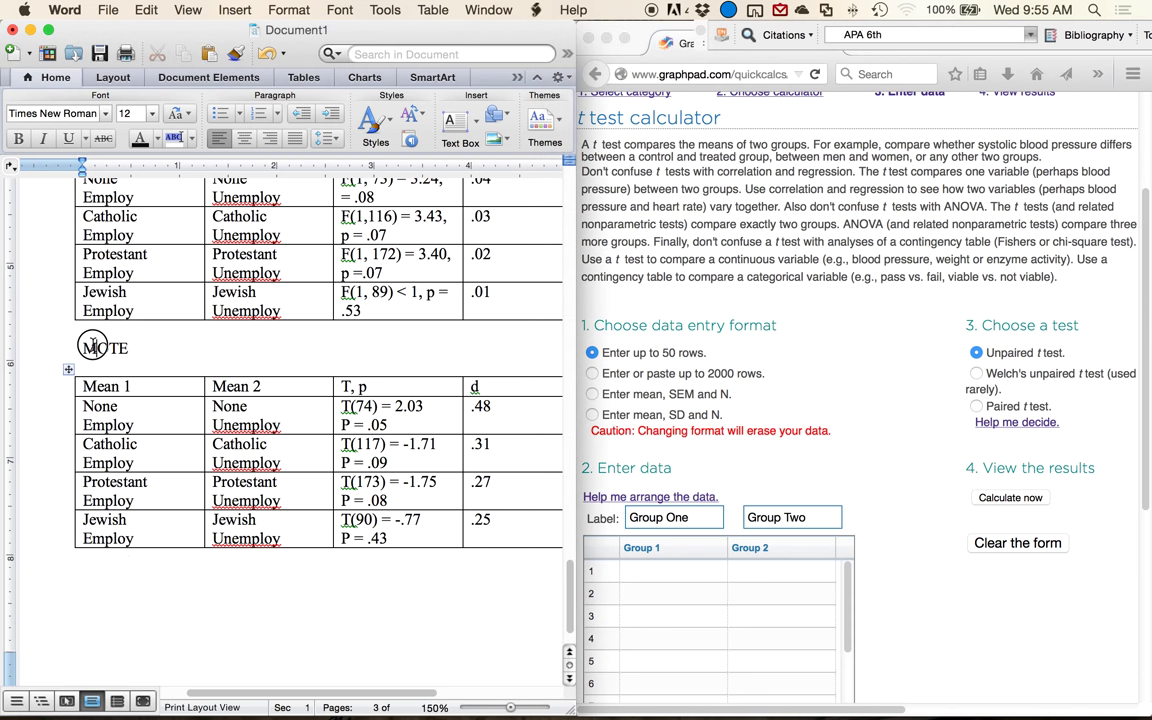
{"action": "double_click", "coordinate": [103, 346]}
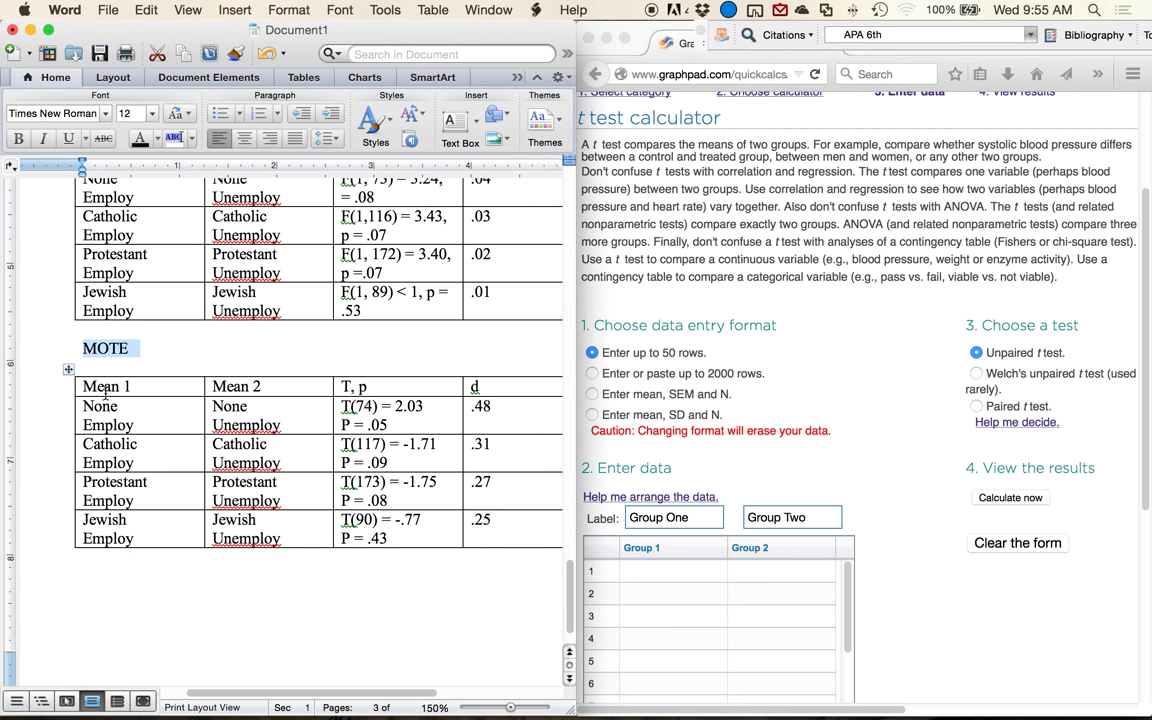
{"action": "left_click_drag", "start_coordinate": [104, 393], "coordinate": [108, 555]}
{"action": "key", "text": "cmd+c"}
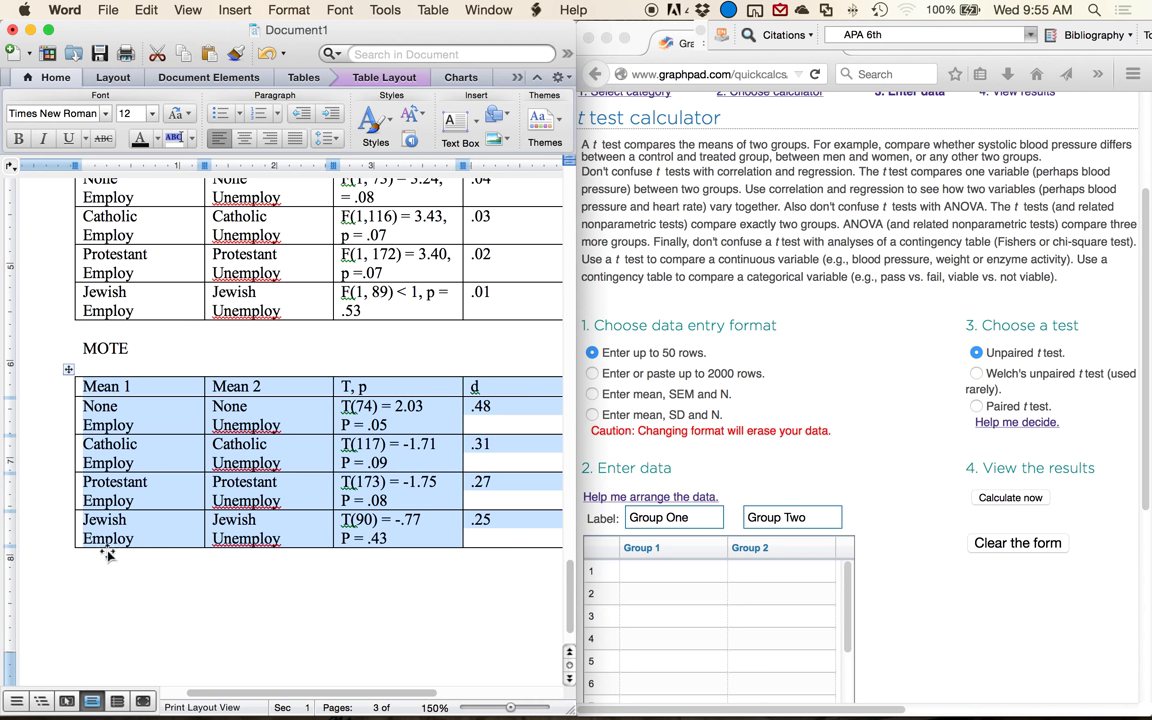
Add the heading "t-test" below the MOTE table and paste the copied table under it
{"action": "left_click", "coordinate": [131, 579]}
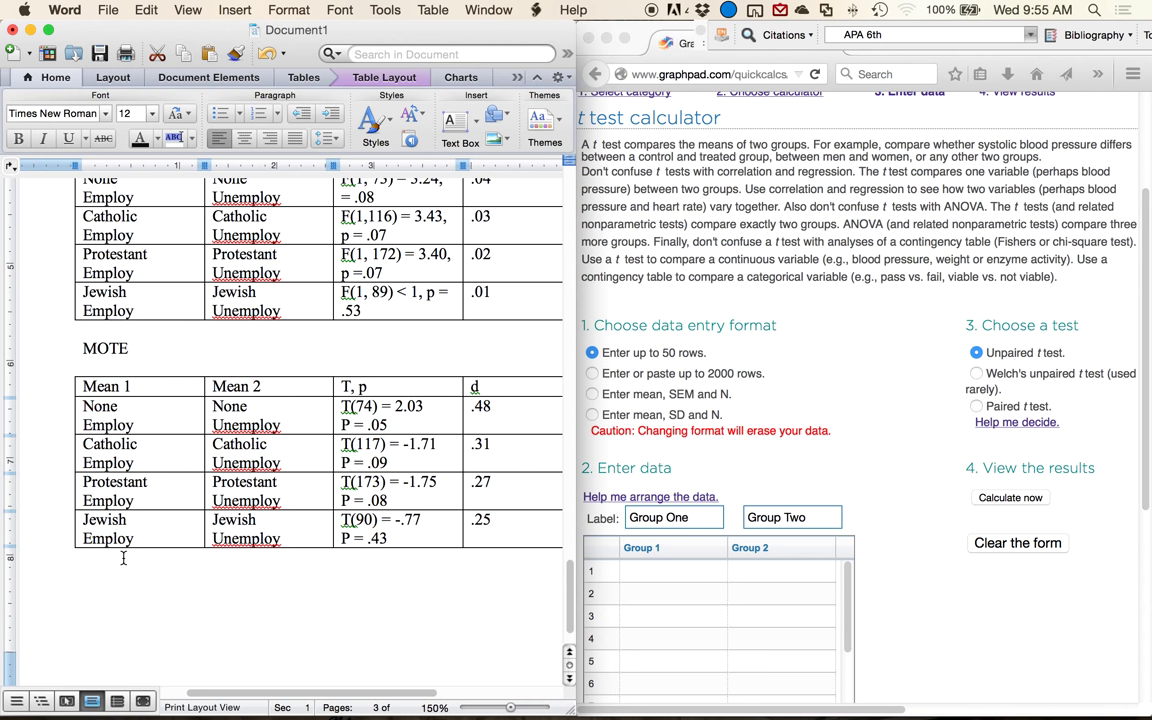
{"action": "type", "text": "t-test"}
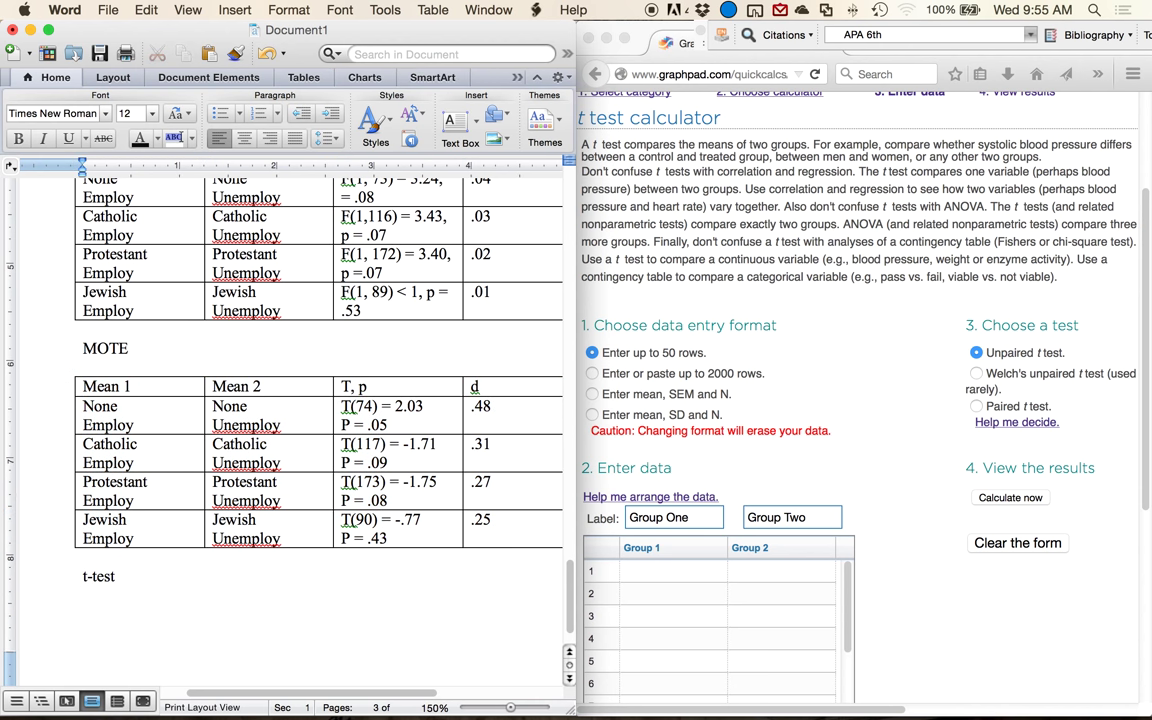
{"action": "key", "text": "cmd+v"}
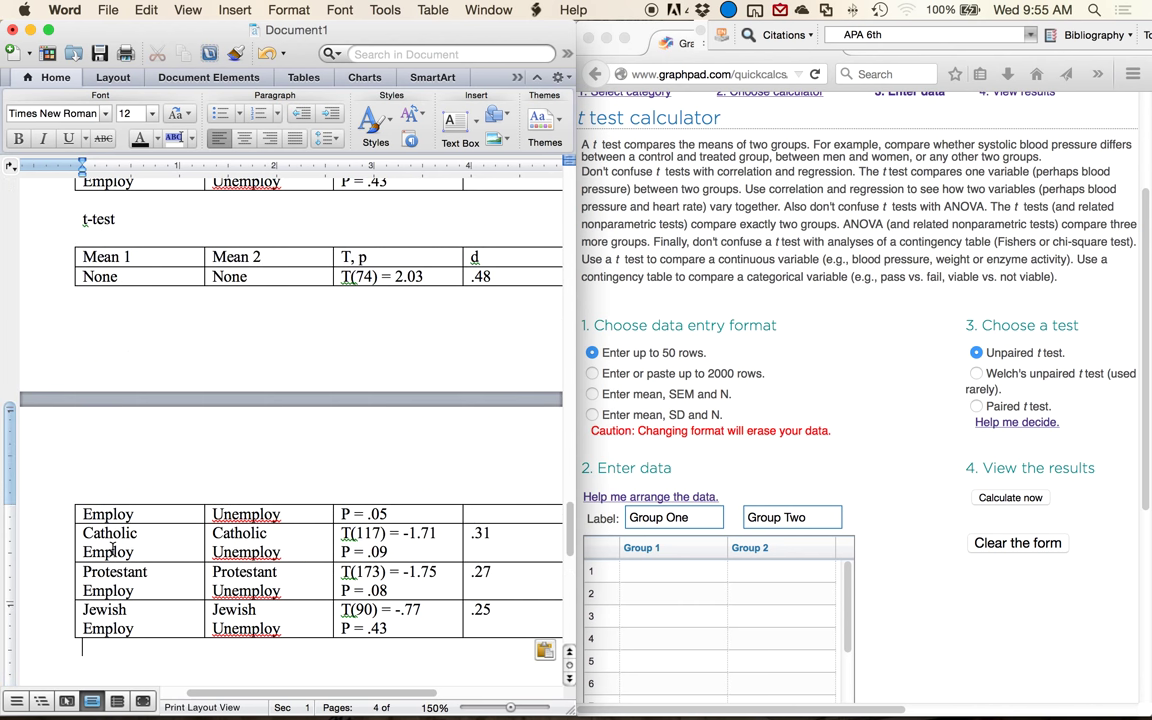
Insert blank lines before the t-test heading so that the heading and its whole table start on the following page
{"action": "scroll", "coordinate": [112, 548], "scroll_direction": "up", "scroll_amount": 1}
{"action": "scroll", "coordinate": [112, 548], "scroll_direction": "up", "scroll_amount": 3}
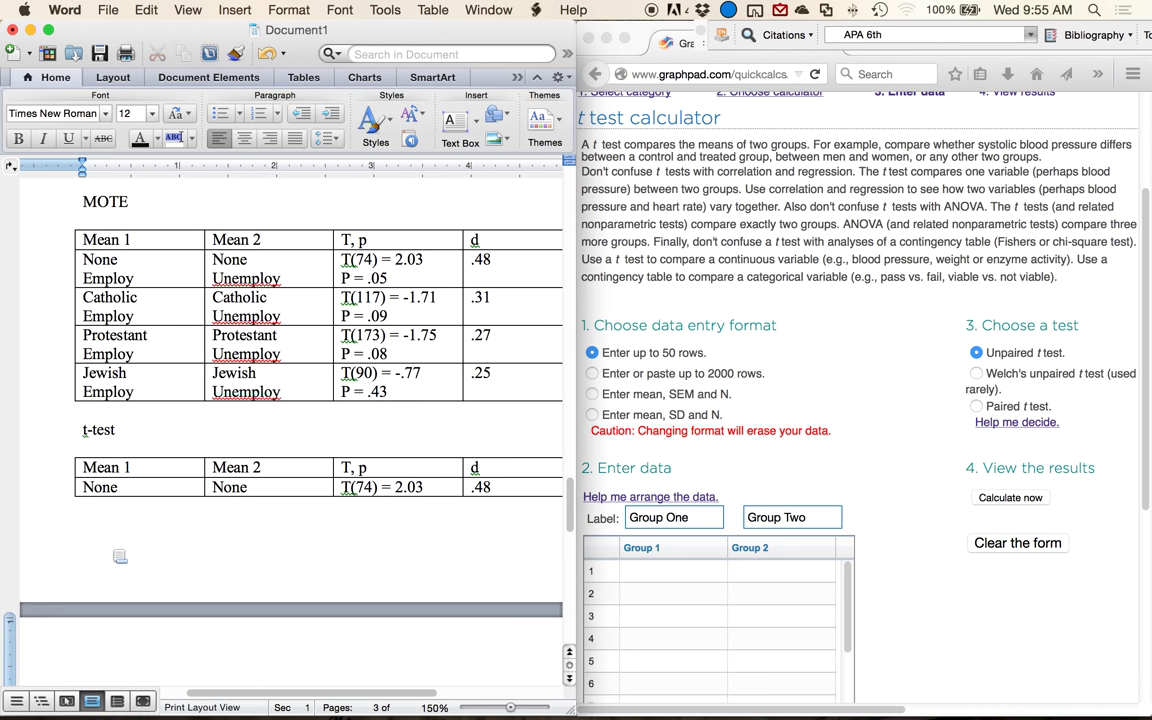
{"action": "left_click", "coordinate": [70, 435]}
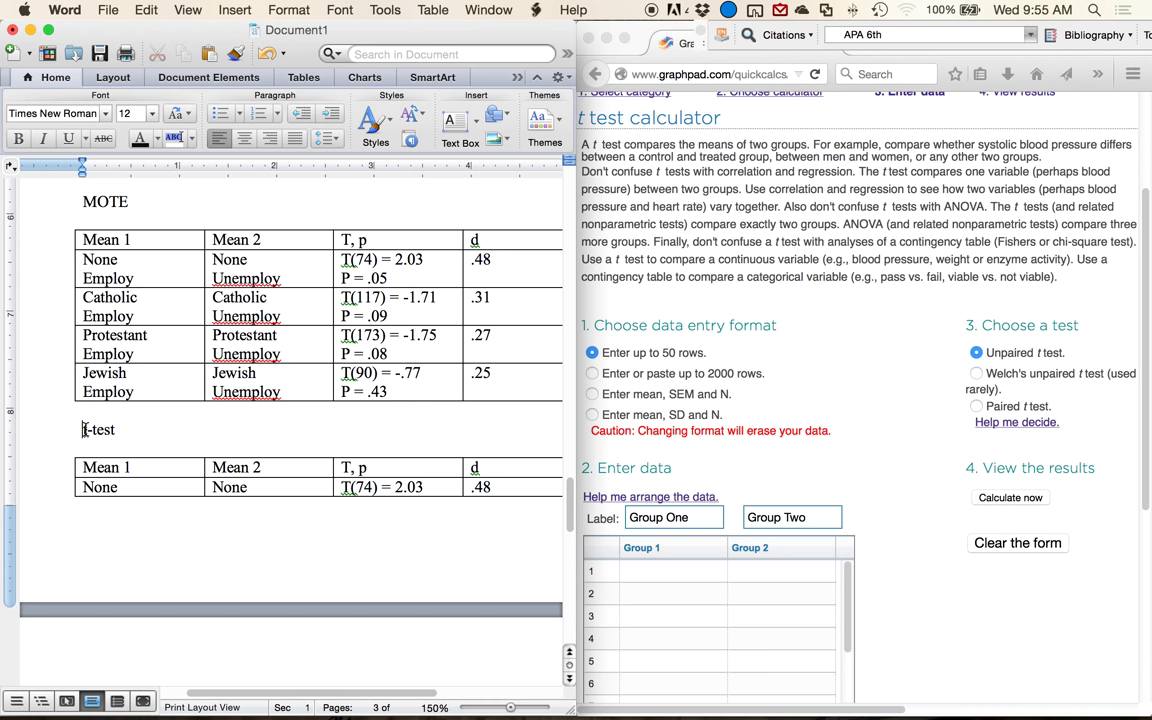
{"action": "key", "text": "Return"}
{"action": "key", "text": "Return"}
{"action": "key", "text": "Return"}
{"action": "key", "text": "Return"}
{"action": "key", "text": "Return"}
{"action": "key", "text": "Return"}
{"action": "scroll", "coordinate": [290, 400], "scroll_direction": "right", "scroll_amount": 3}
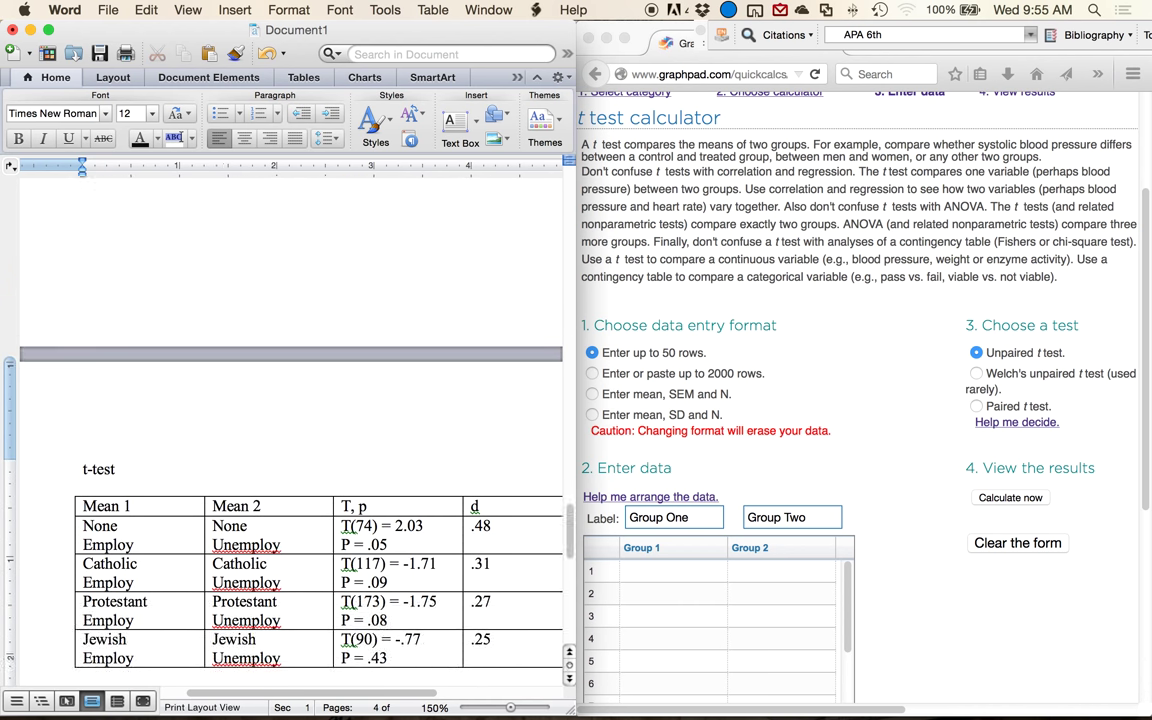
{"action": "scroll", "coordinate": [290, 480], "scroll_direction": "left", "scroll_amount": 2}
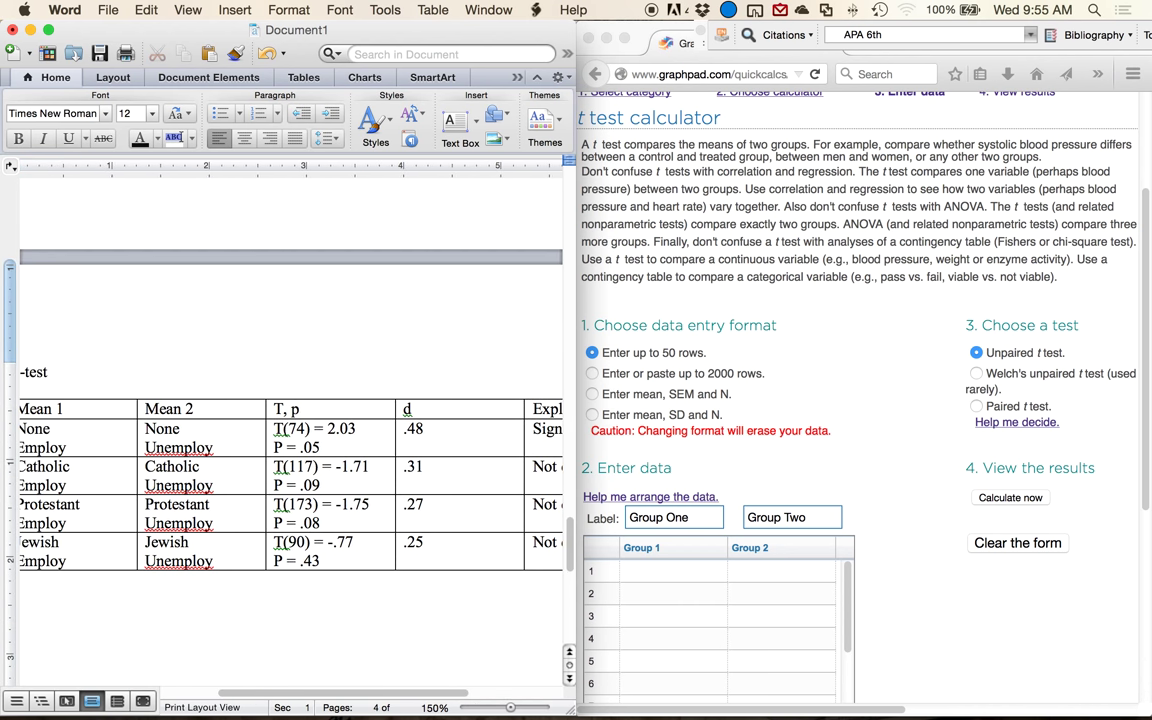
{"action": "left_click_drag", "start_coordinate": [417, 419], "coordinate": [420, 445]}
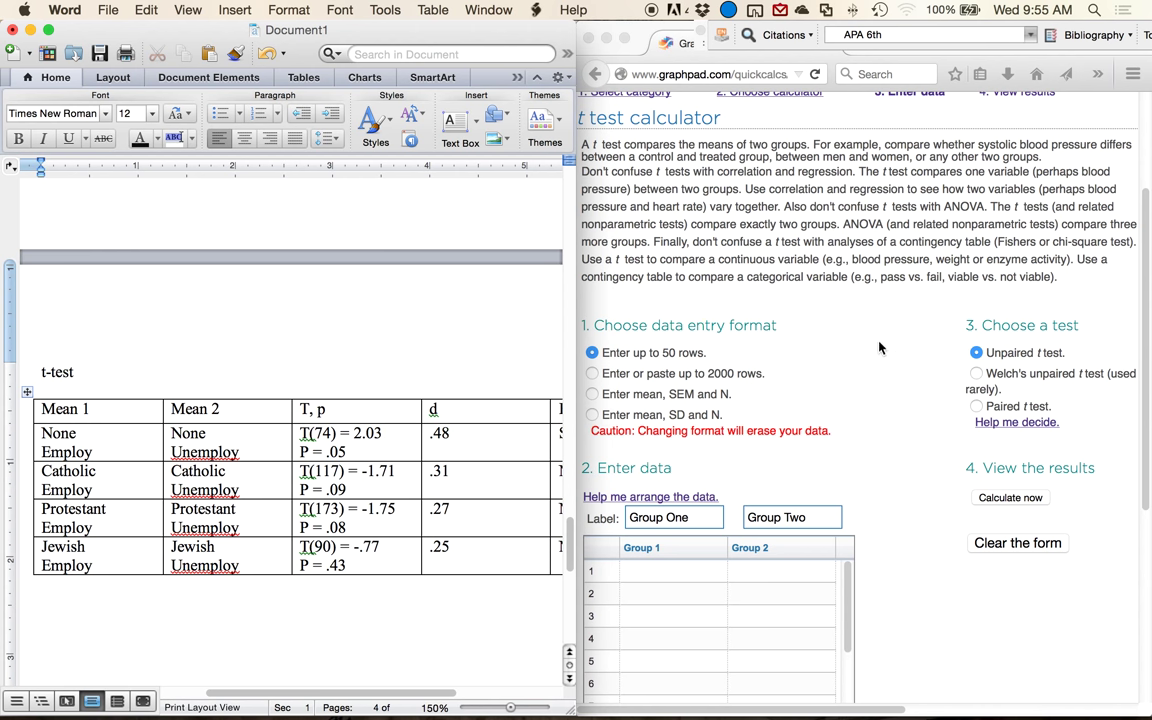
Switch to Firefox and set the t test calculator's data entry format to mean, SEM and N
{"action": "left_click", "coordinate": [784, 304]}
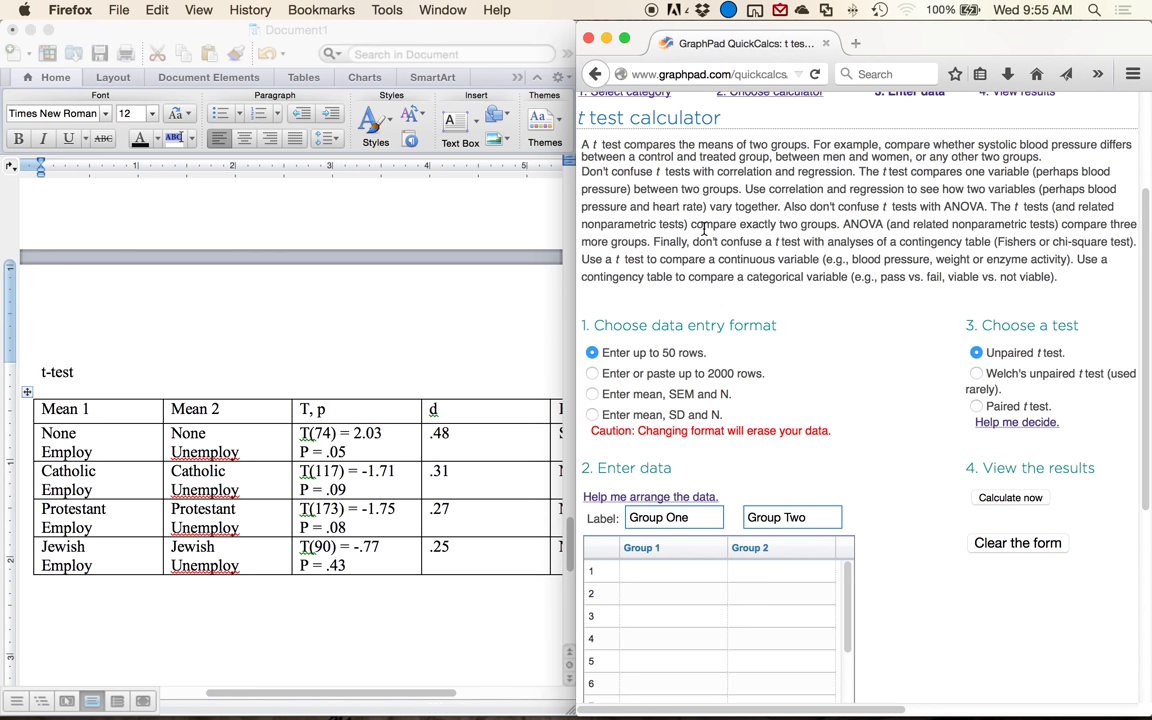
{"action": "left_click", "coordinate": [592, 394]}
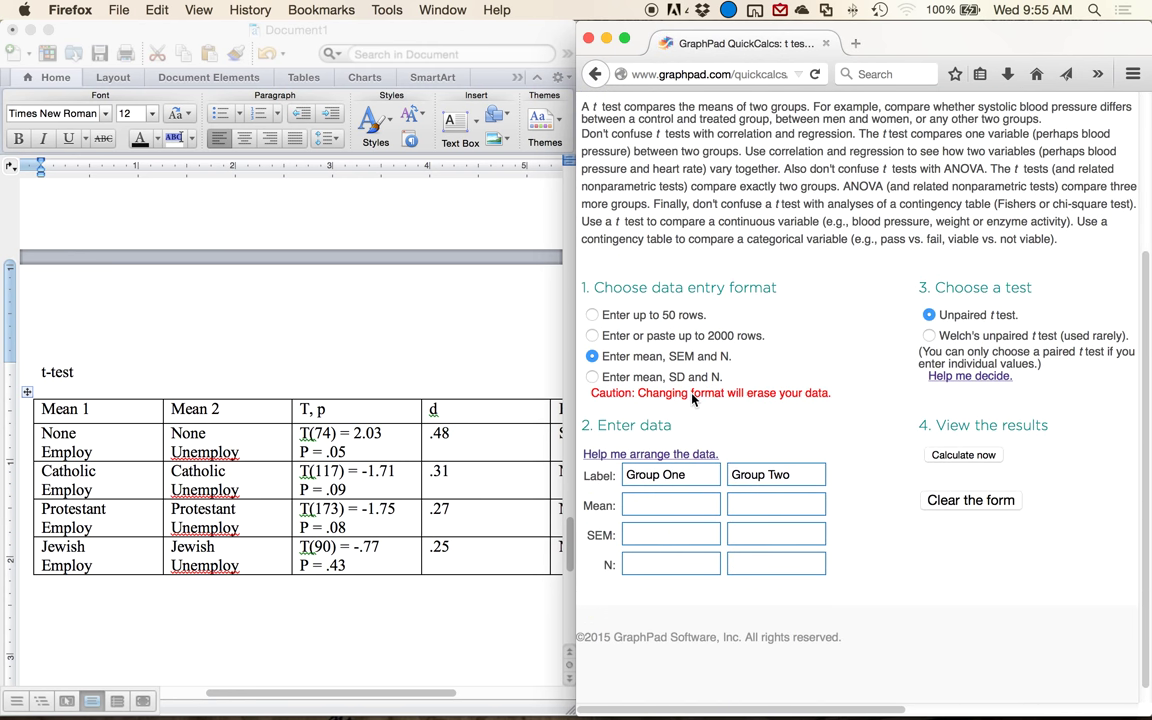
{"action": "scroll", "coordinate": [692, 399], "scroll_direction": "down", "scroll_amount": 1}
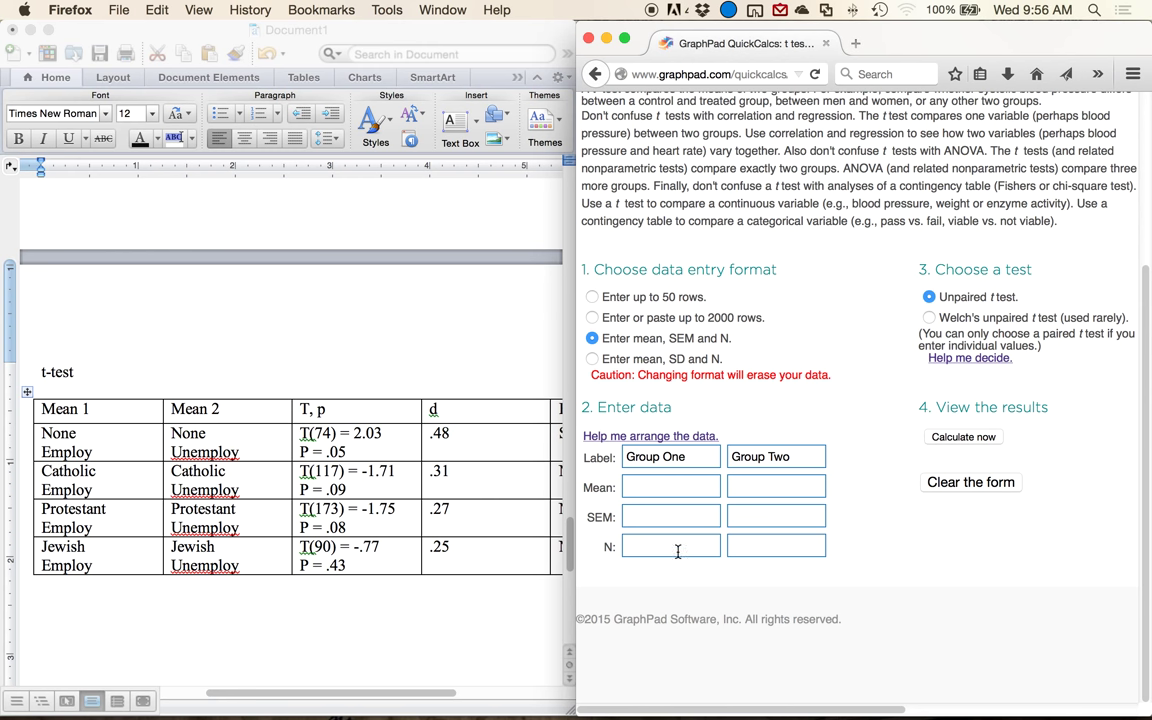
Find the None or Other means in Word's estimated means table and enter 7.67 for Group One and 7.12 for Group Two
{"action": "scroll", "coordinate": [364, 510], "scroll_direction": "up", "scroll_amount": 5}
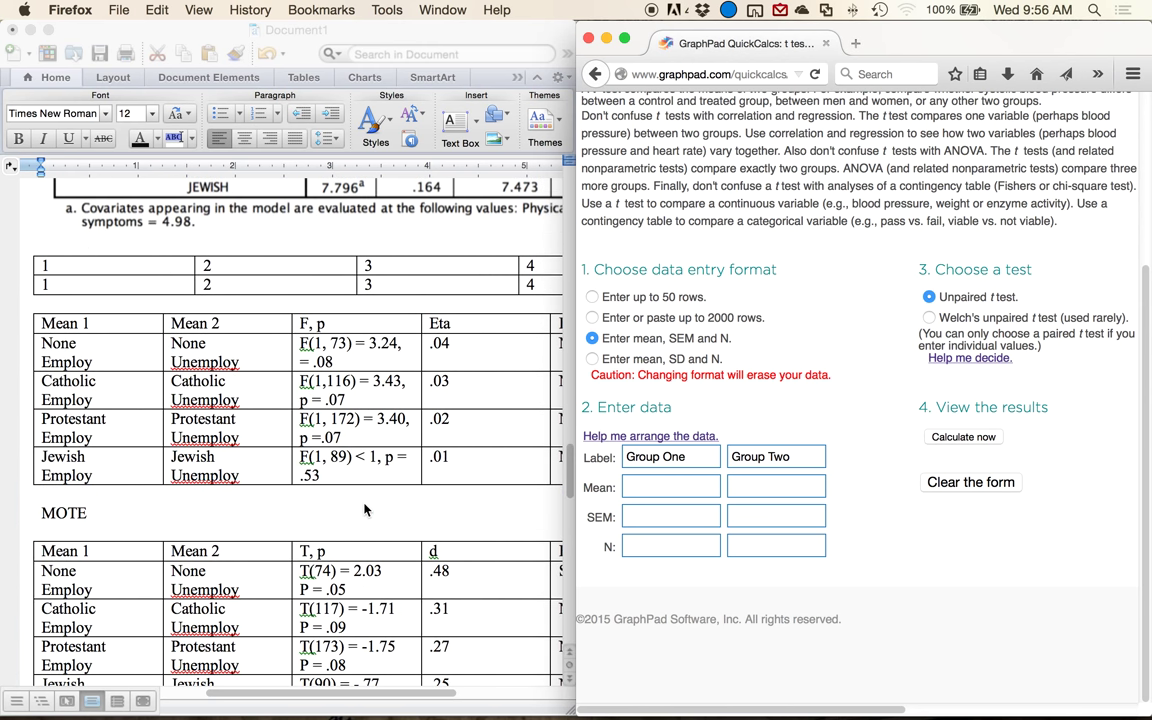
{"action": "scroll", "coordinate": [364, 510], "scroll_direction": "up", "scroll_amount": 8}
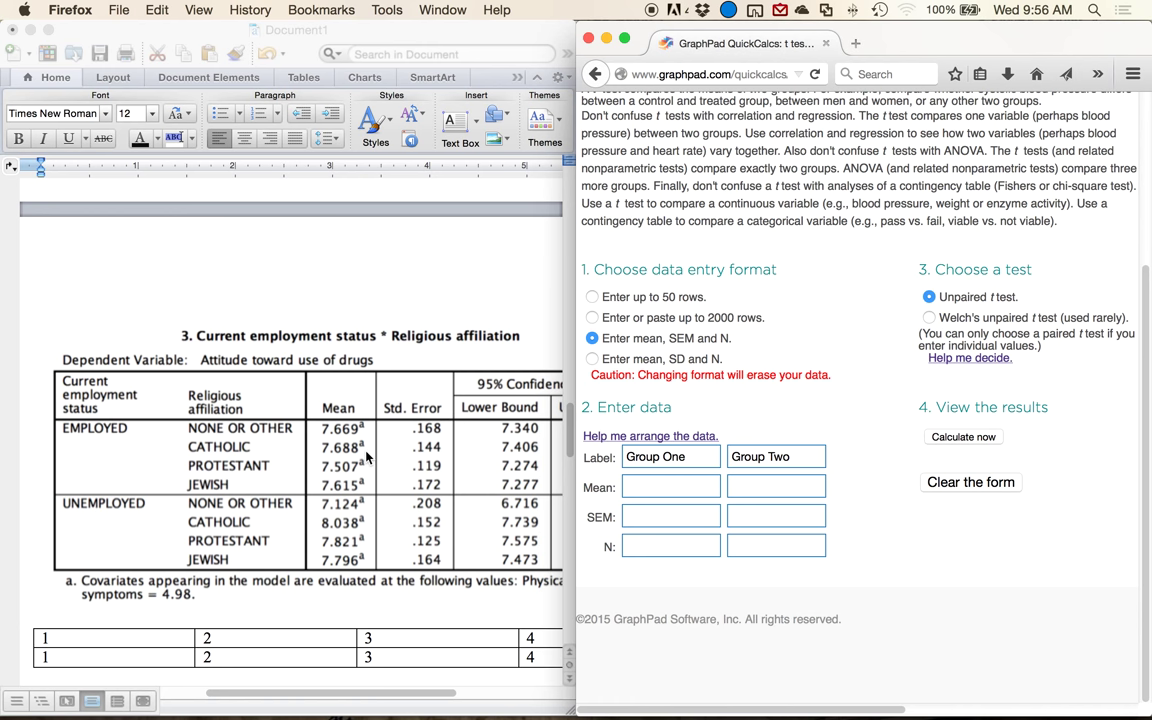
{"action": "scroll", "coordinate": [330, 410], "scroll_direction": "down", "scroll_amount": 5}
{"action": "scroll", "coordinate": [436, 632], "scroll_direction": "down", "scroll_amount": 3}
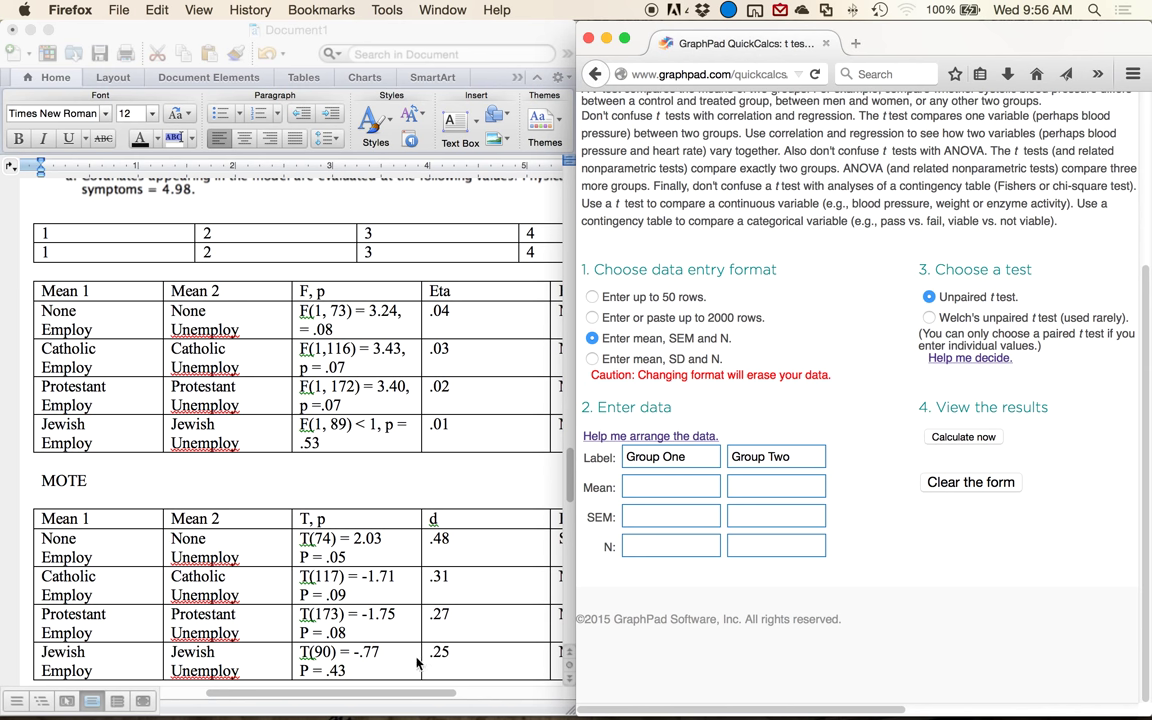
{"action": "scroll", "coordinate": [452, 553], "scroll_direction": "up", "scroll_amount": 6}
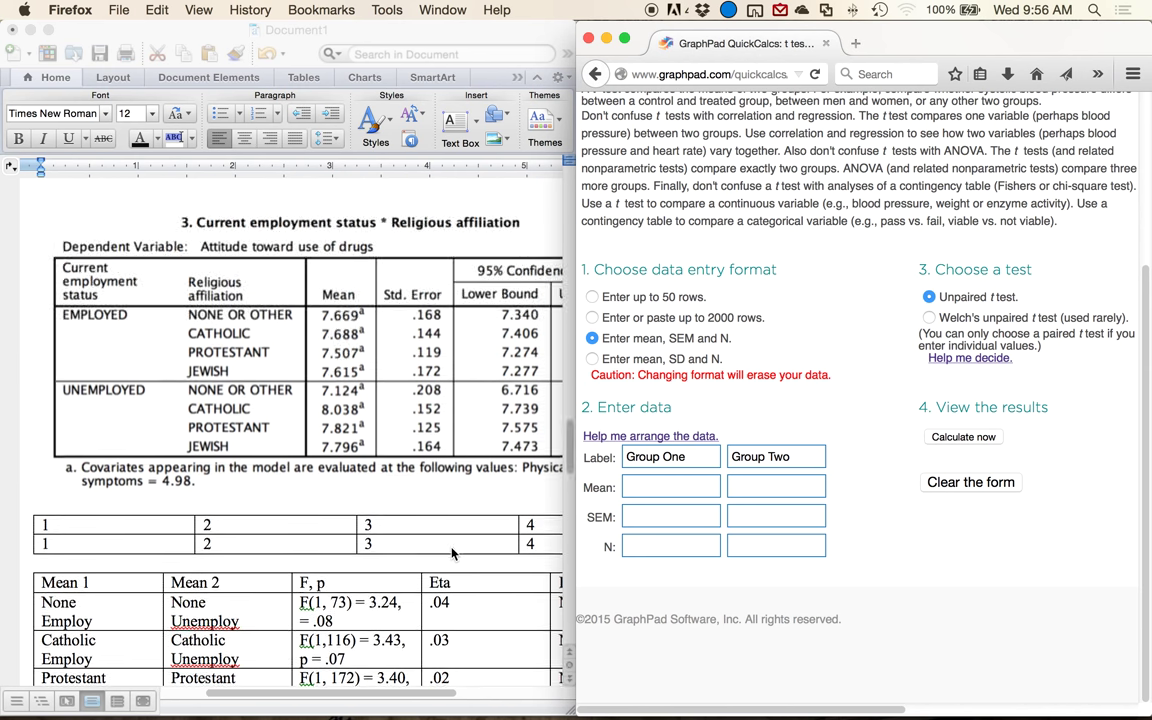
{"action": "scroll", "coordinate": [452, 553], "scroll_direction": "down", "scroll_amount": 2}
{"action": "scroll", "coordinate": [452, 553], "scroll_direction": "right", "scroll_amount": 2}
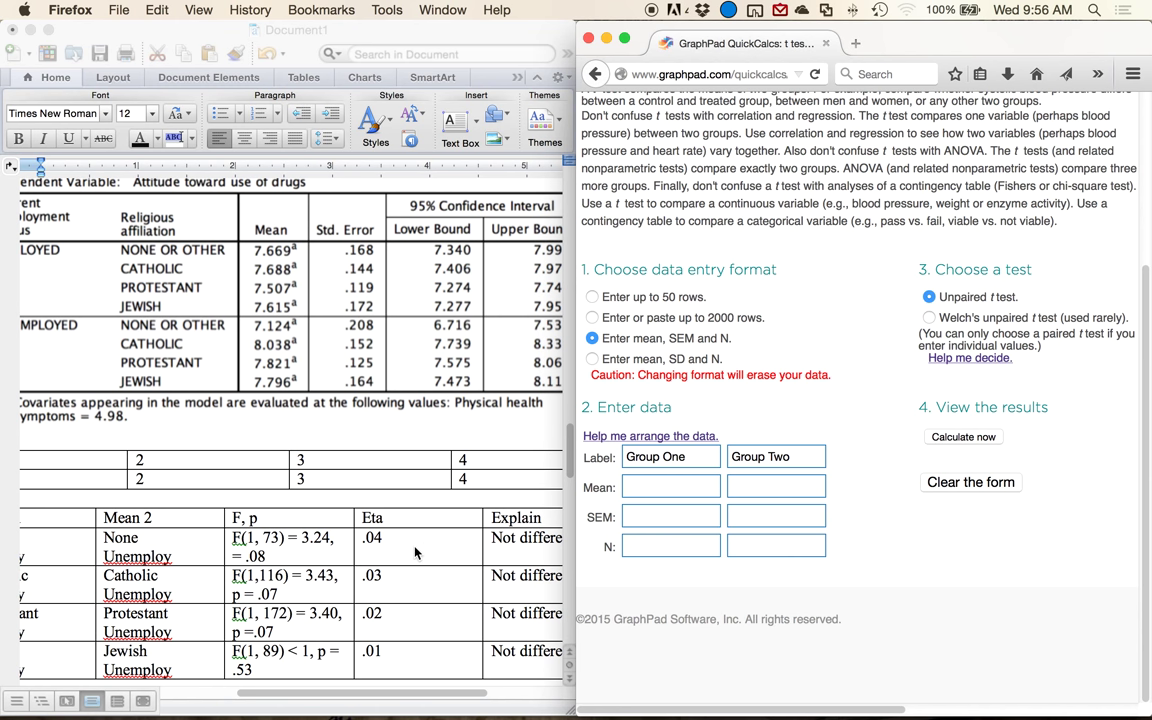
{"action": "left_click", "coordinate": [646, 487]}
{"action": "type", "text": "7.67"}
{"action": "left_click", "coordinate": [733, 487]}
{"action": "type", "text": "7.12"}
Enter the standard errors as SEM, .17 for Group One and .21 for Group Two
{"action": "left_click", "coordinate": [670, 516]}
{"action": "type", "text": ".17"}
{"action": "left_click", "coordinate": [776, 516]}
{"action": "type", "text": ".21"}
Look up the None or Other group sizes in the SPSS output, enter them as N, 46 and 30, and calculate the t test
{"action": "left_click", "coordinate": [670, 546]}
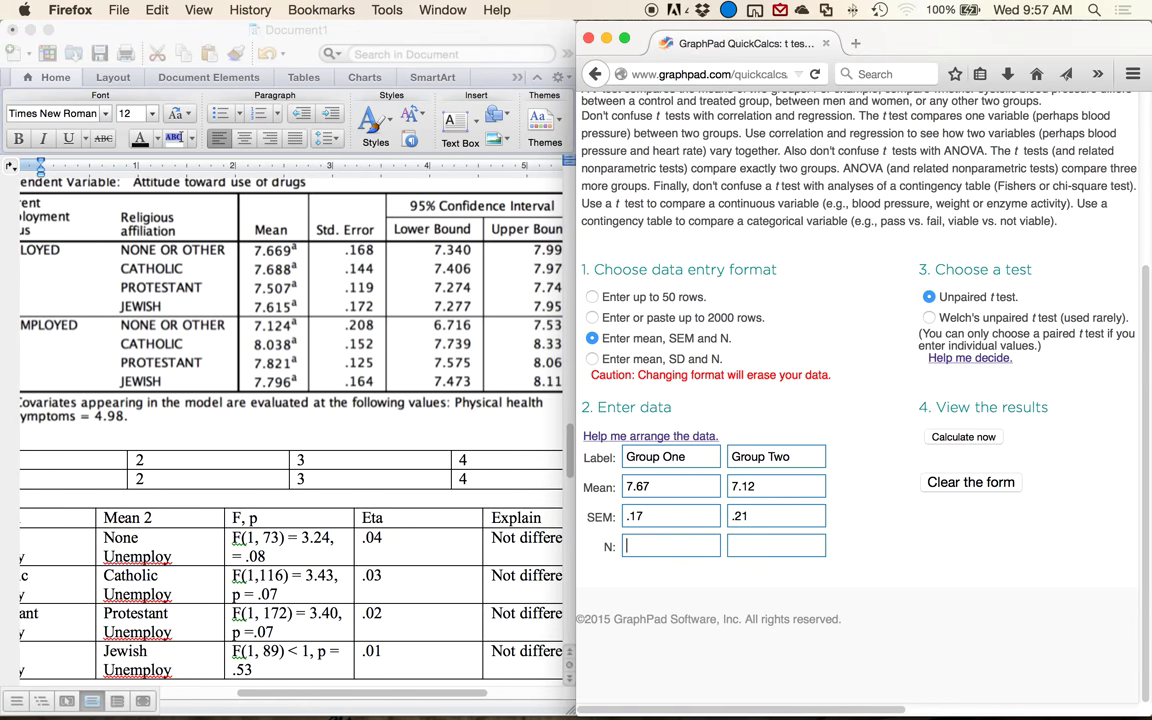
{"action": "scroll", "coordinate": [558, 425], "scroll_direction": "up", "scroll_amount": 1}
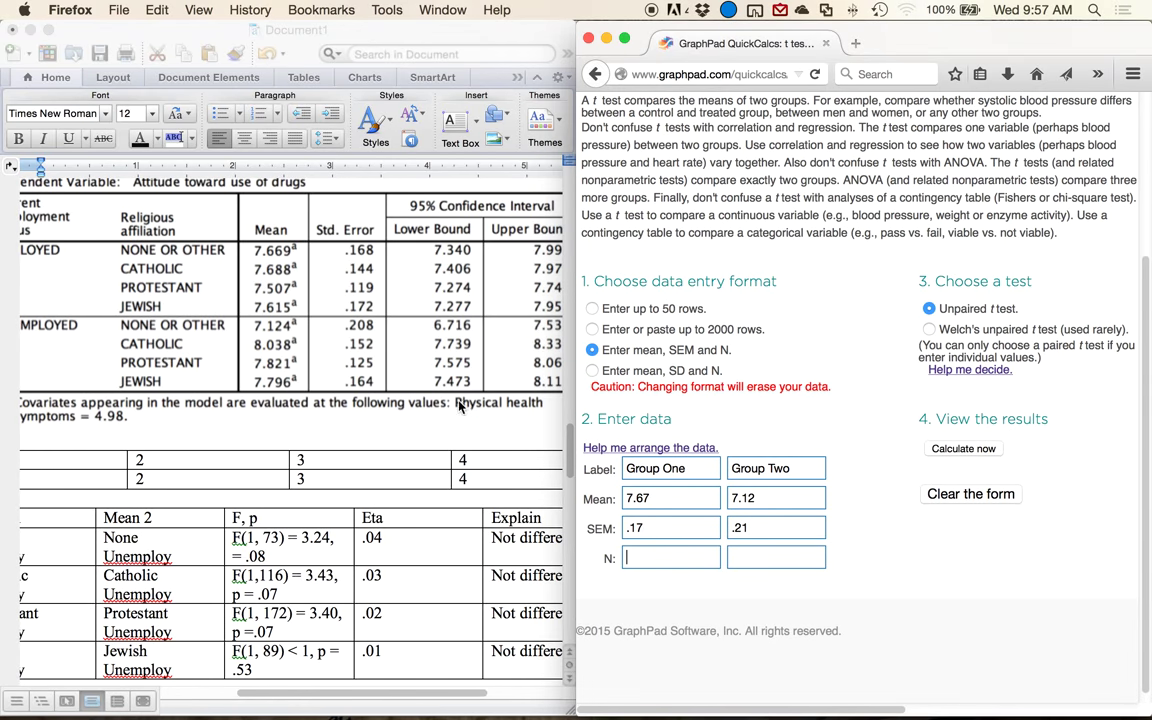
{"action": "key", "text": "ctrl+Up"}
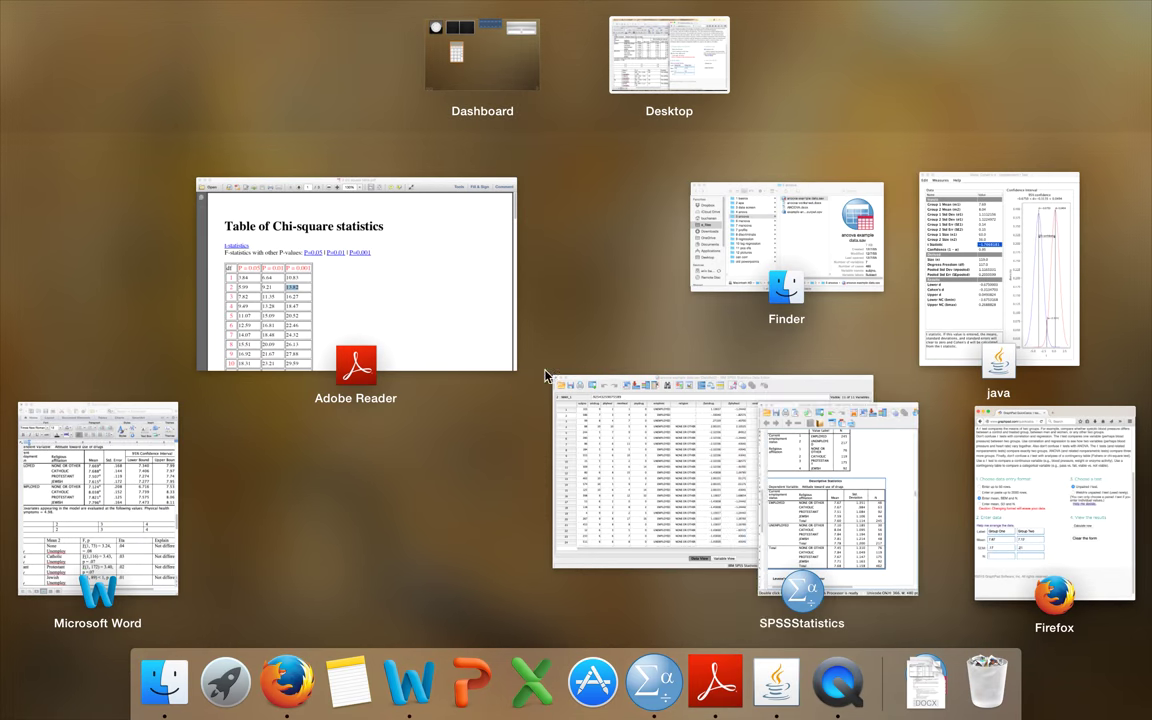
{"action": "left_click", "coordinate": [866, 511]}
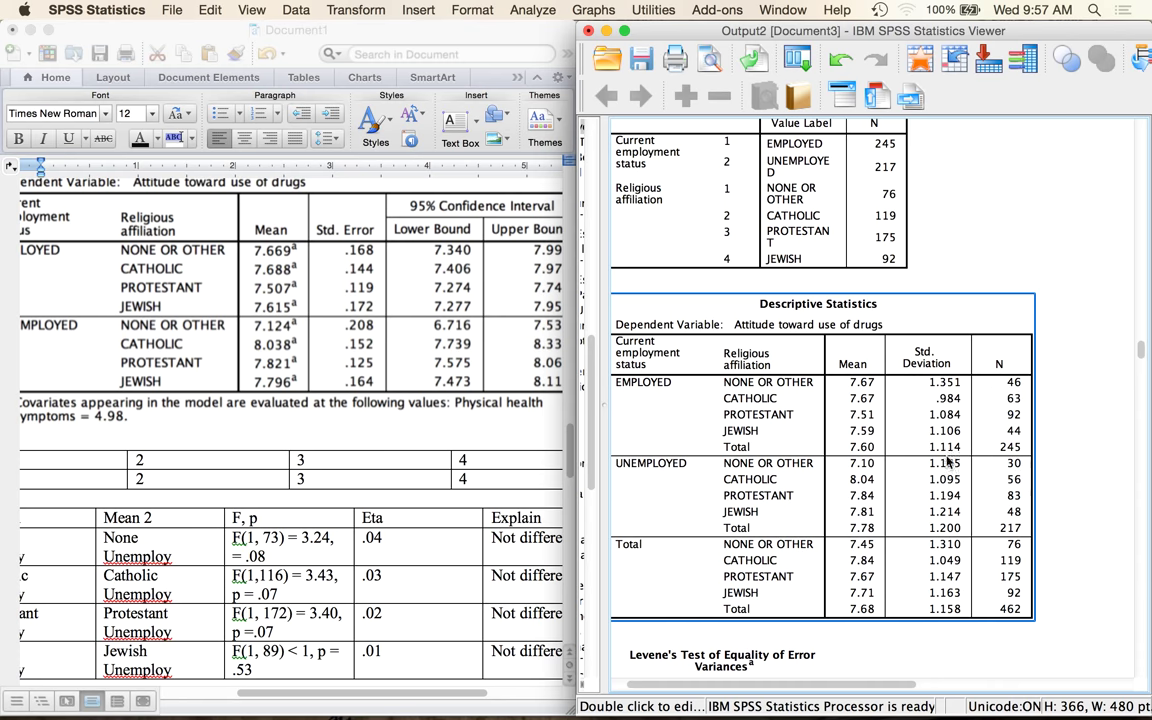
{"action": "key", "text": "ctrl+Up"}
{"action": "left_click", "coordinate": [1041, 514]}
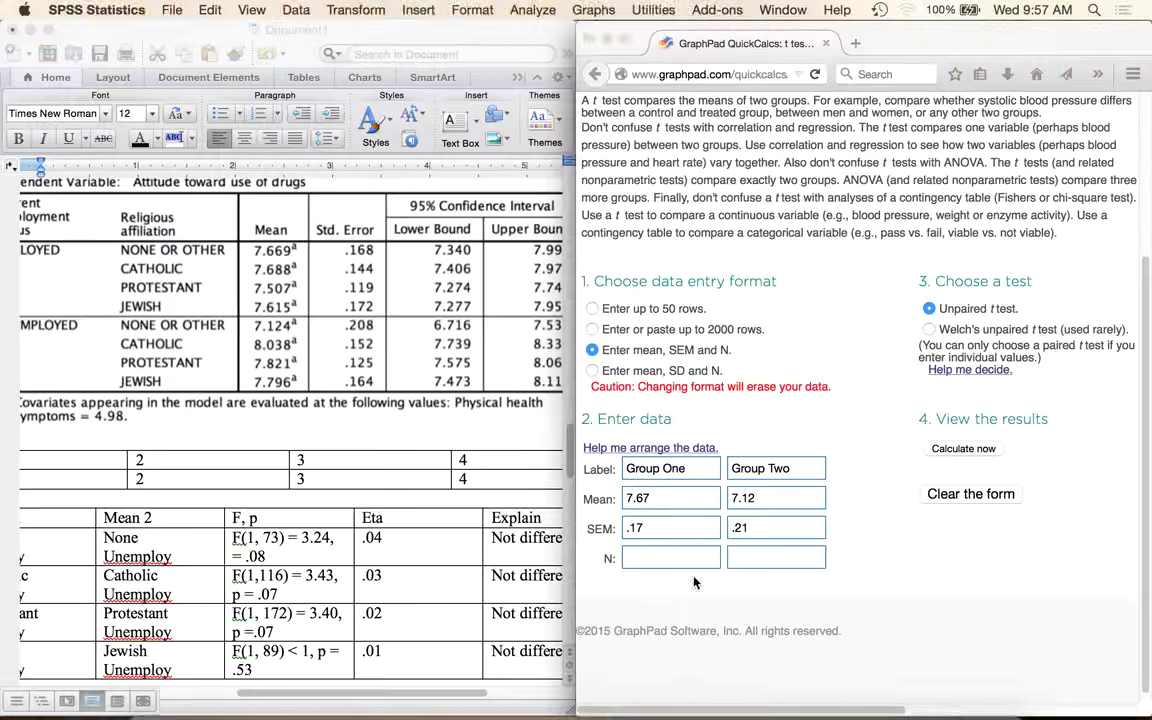
{"action": "type", "text": "46"}
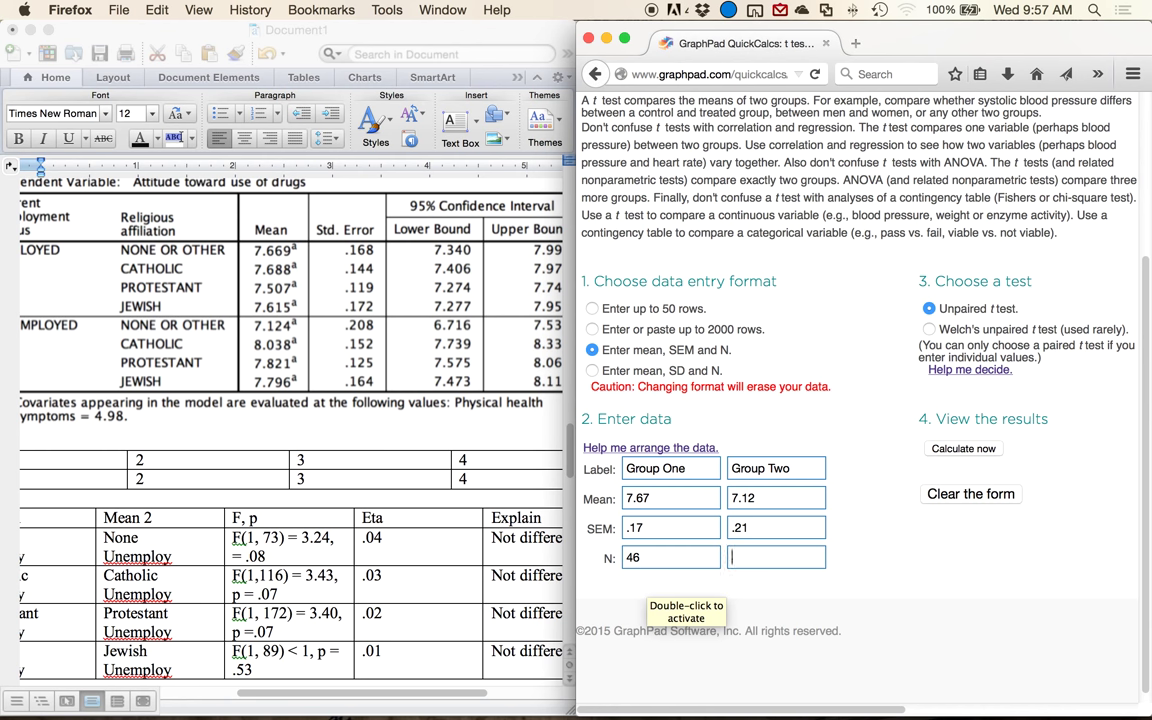
{"action": "key", "text": "Tab"}
{"action": "type", "text": "30"}
{"action": "left_click", "coordinate": [947, 456]}
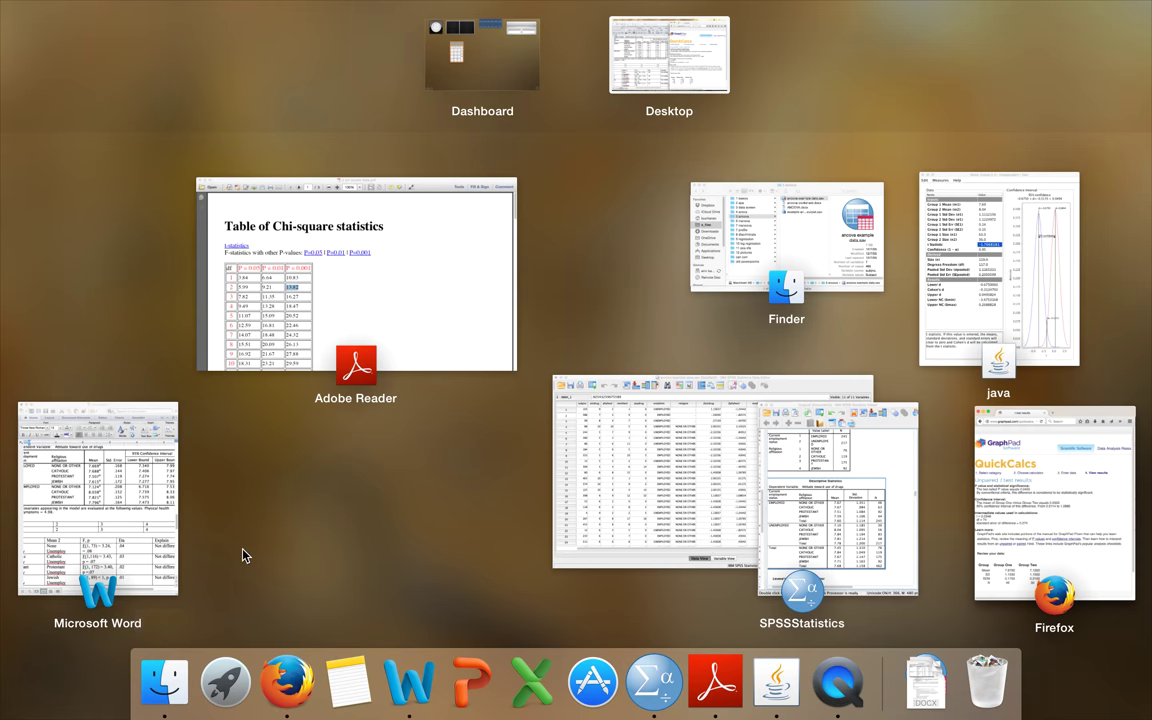
Switch to Word and bring the table under the t-test heading into view beside the calculator results
{"action": "left_click", "coordinate": [150, 470]}
{"action": "scroll", "coordinate": [252, 503], "scroll_direction": "down", "scroll_amount": 5}
{"action": "scroll", "coordinate": [252, 501], "scroll_direction": "down", "scroll_amount": 4}
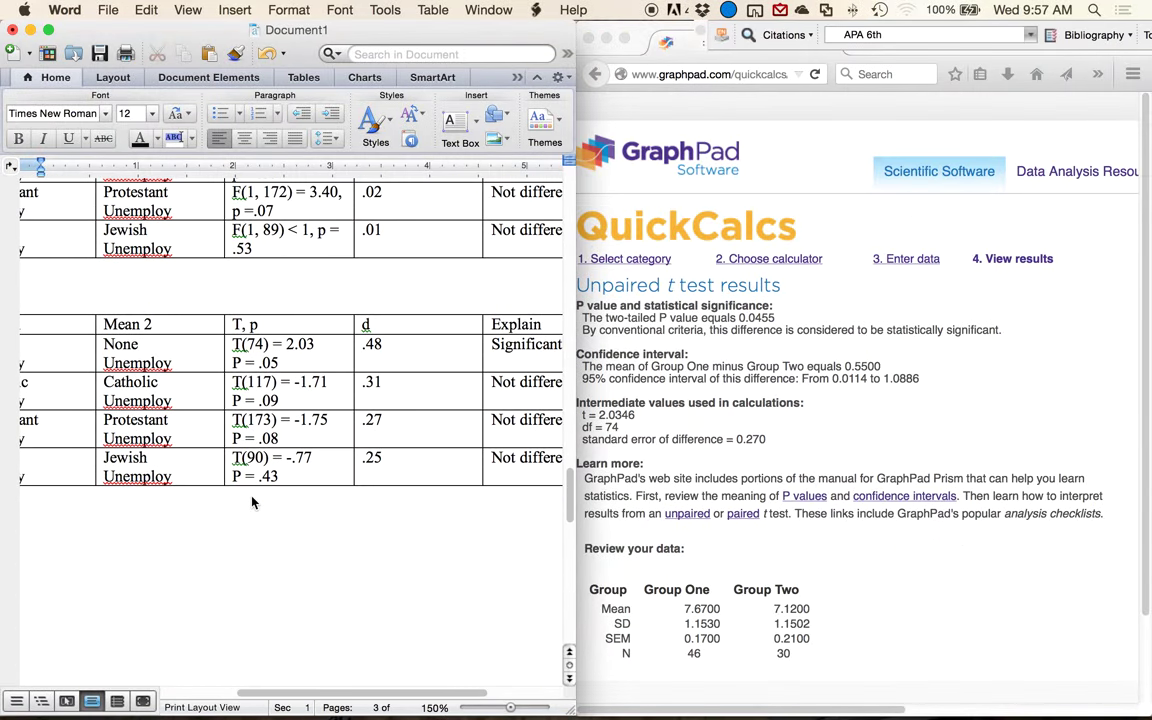
{"action": "scroll", "coordinate": [252, 501], "scroll_direction": "left", "scroll_amount": 2}
{"action": "scroll", "coordinate": [284, 561], "scroll_direction": "down", "scroll_amount": 10}
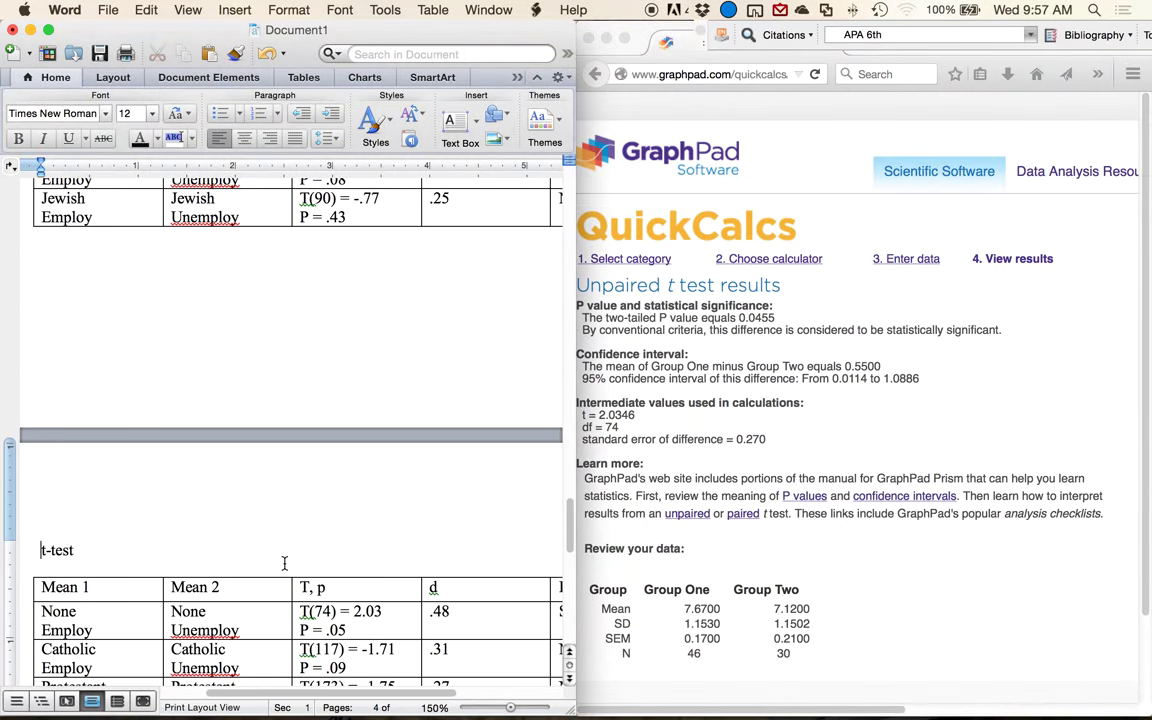
{"action": "scroll", "coordinate": [284, 561], "scroll_direction": "down", "scroll_amount": 3}
Switch to Firefox, enlarge the results page and examine the P value, significance statement, t, df and reviewed data
{"action": "left_click", "coordinate": [788, 333]}
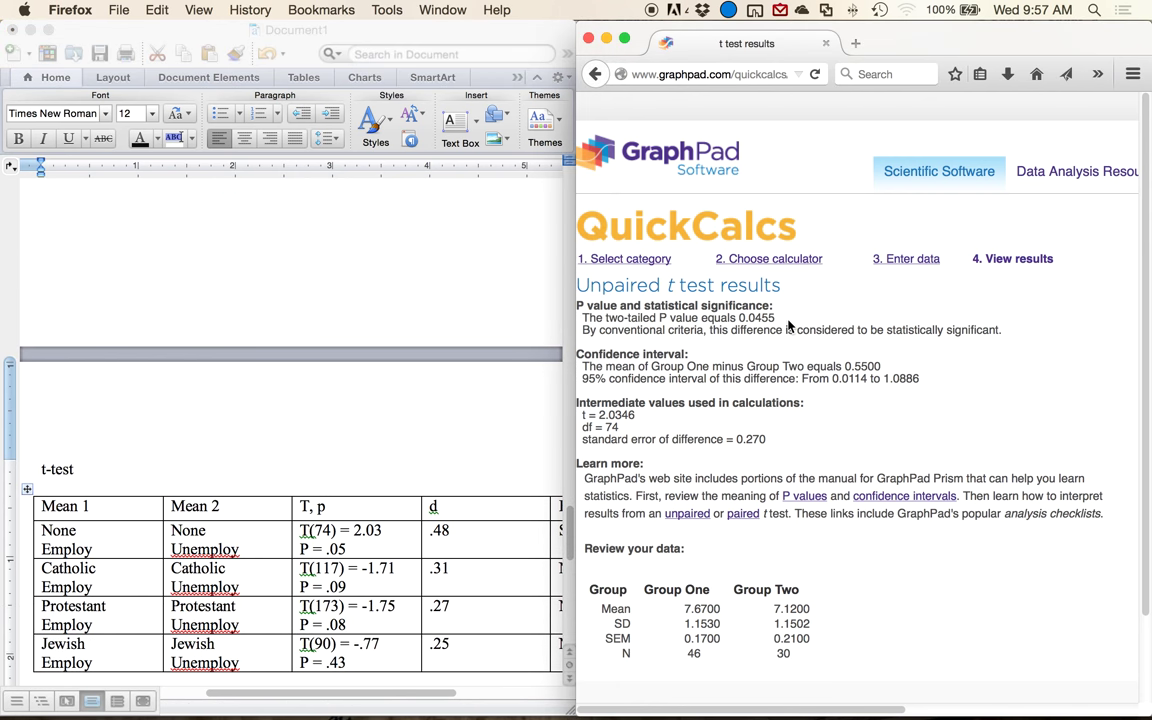
{"action": "key", "text": "super+plus"}
{"action": "key", "text": "super+plus"}
{"action": "scroll", "coordinate": [818, 347], "scroll_direction": "down", "scroll_amount": 1}
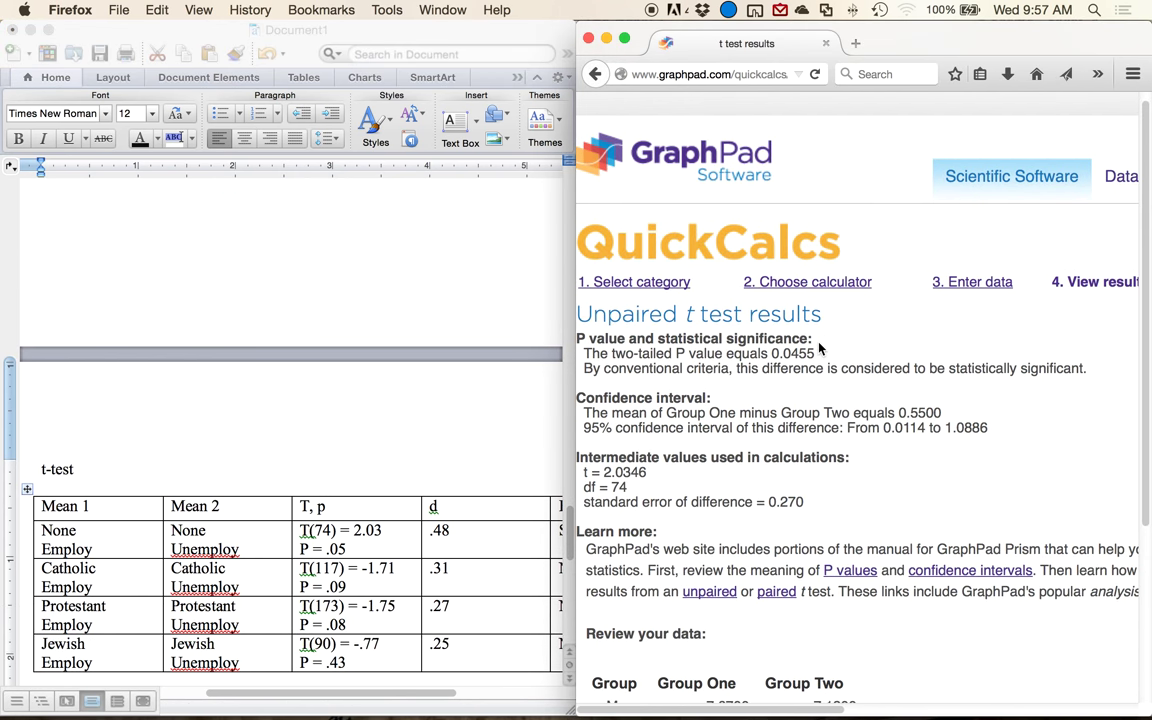
{"action": "left_click_drag", "start_coordinate": [814, 338], "coordinate": [817, 362]}
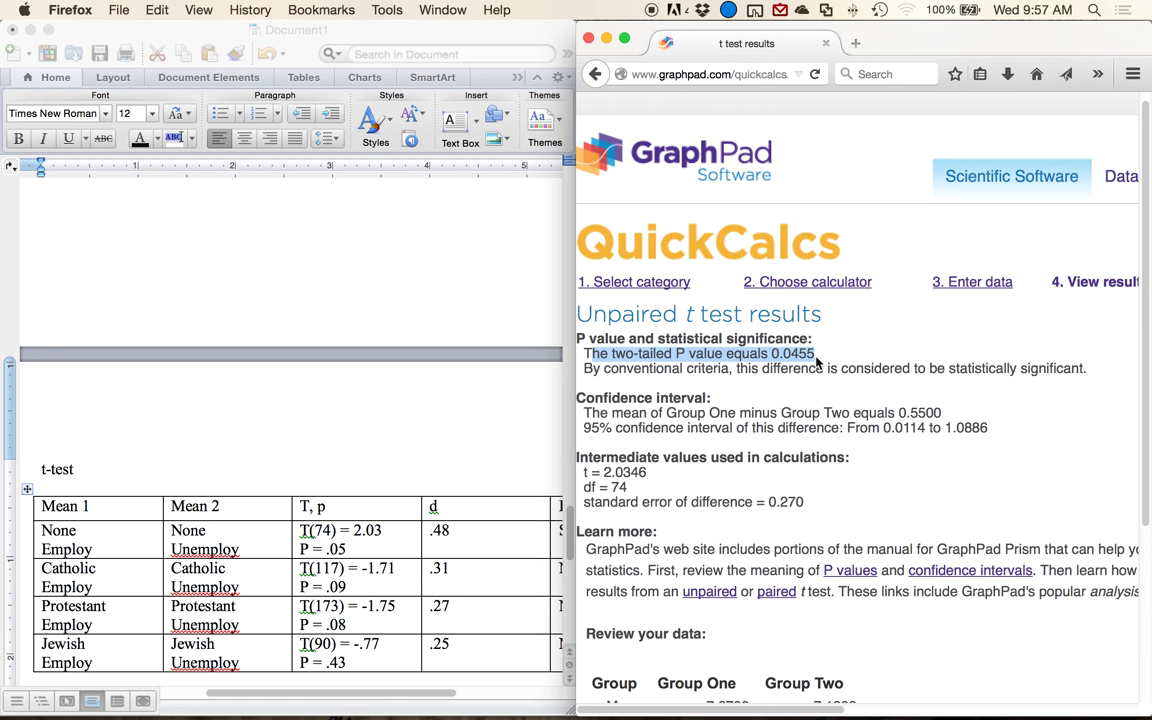
{"action": "left_click_drag", "start_coordinate": [793, 368], "coordinate": [1048, 381]}
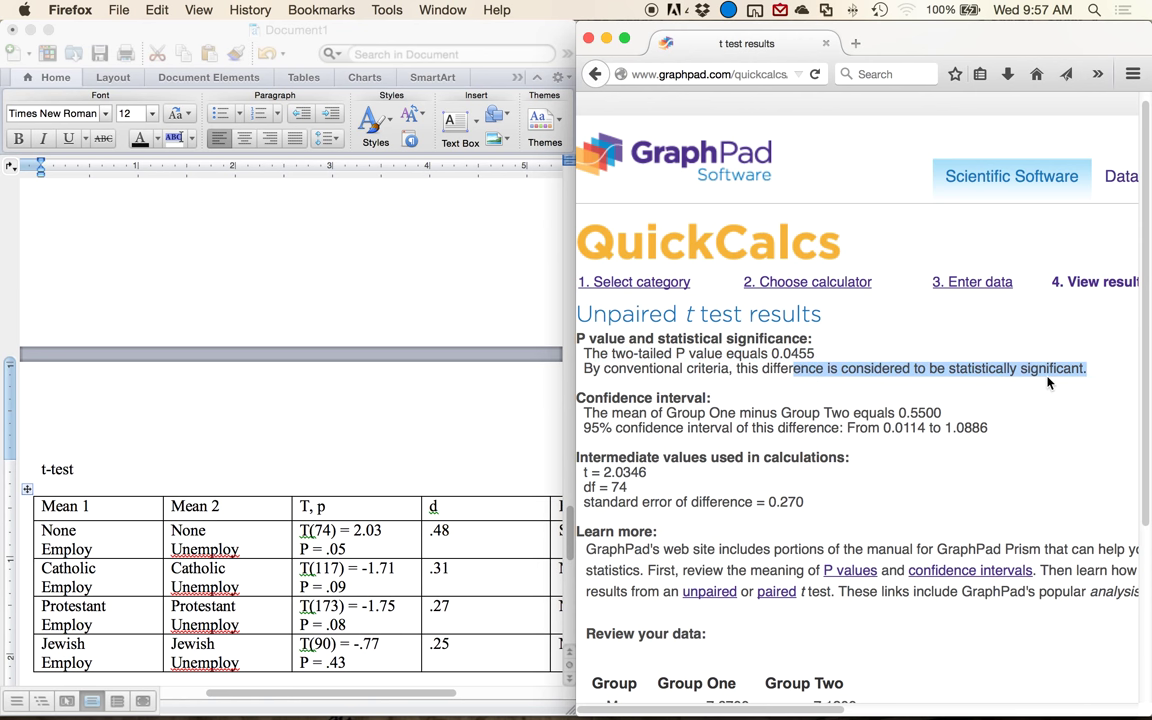
{"action": "left_click", "coordinate": [1037, 376]}
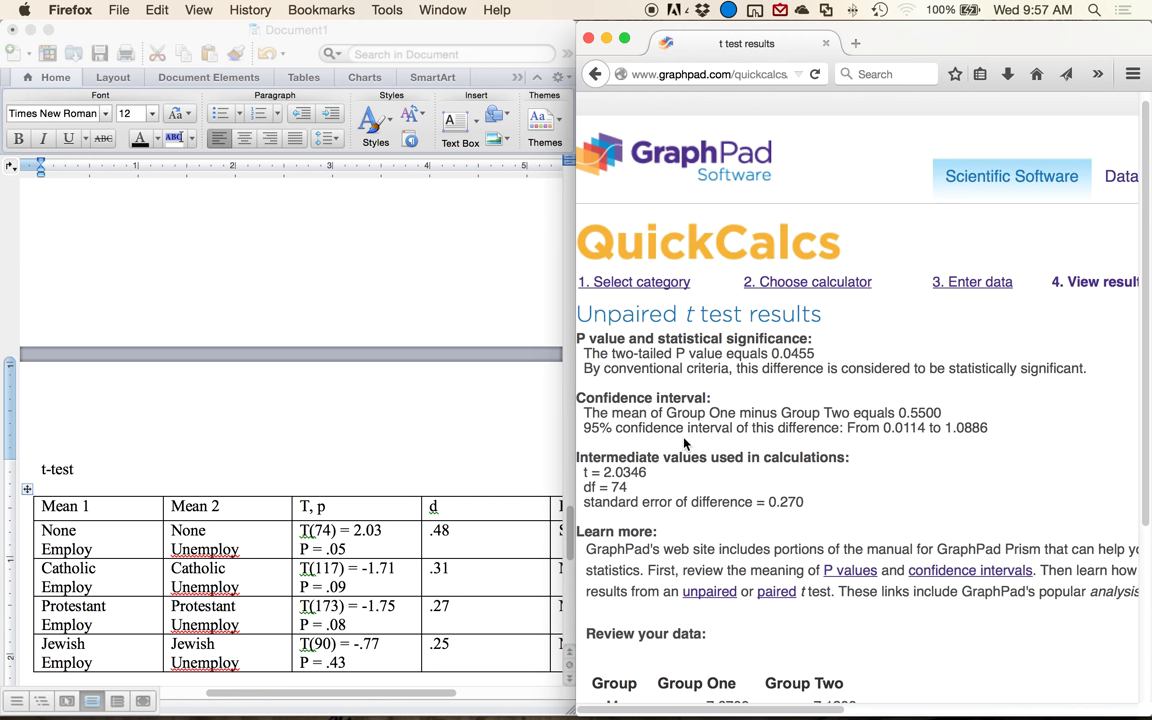
{"action": "scroll", "coordinate": [685, 443], "scroll_direction": "down", "scroll_amount": 3}
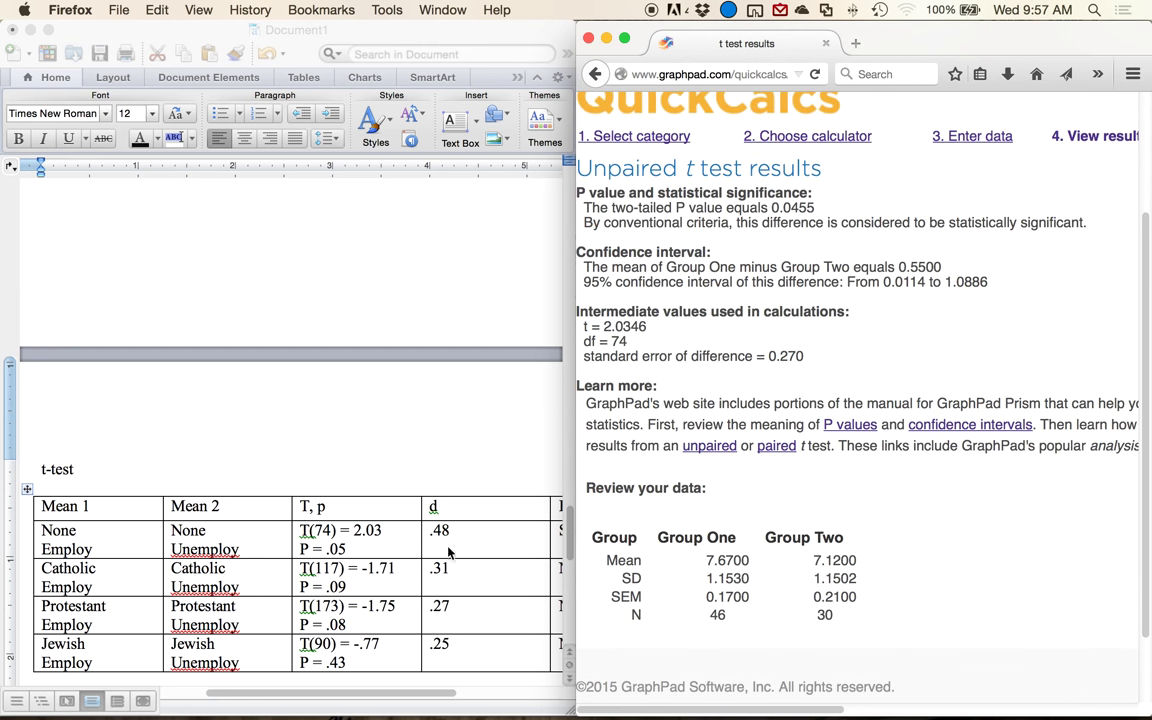
Compare the t and p entries in the None row of Word's t-test table with the t, df and P value in the calculator results
{"action": "left_click", "coordinate": [318, 530]}
{"action": "left_click", "coordinate": [381, 530]}
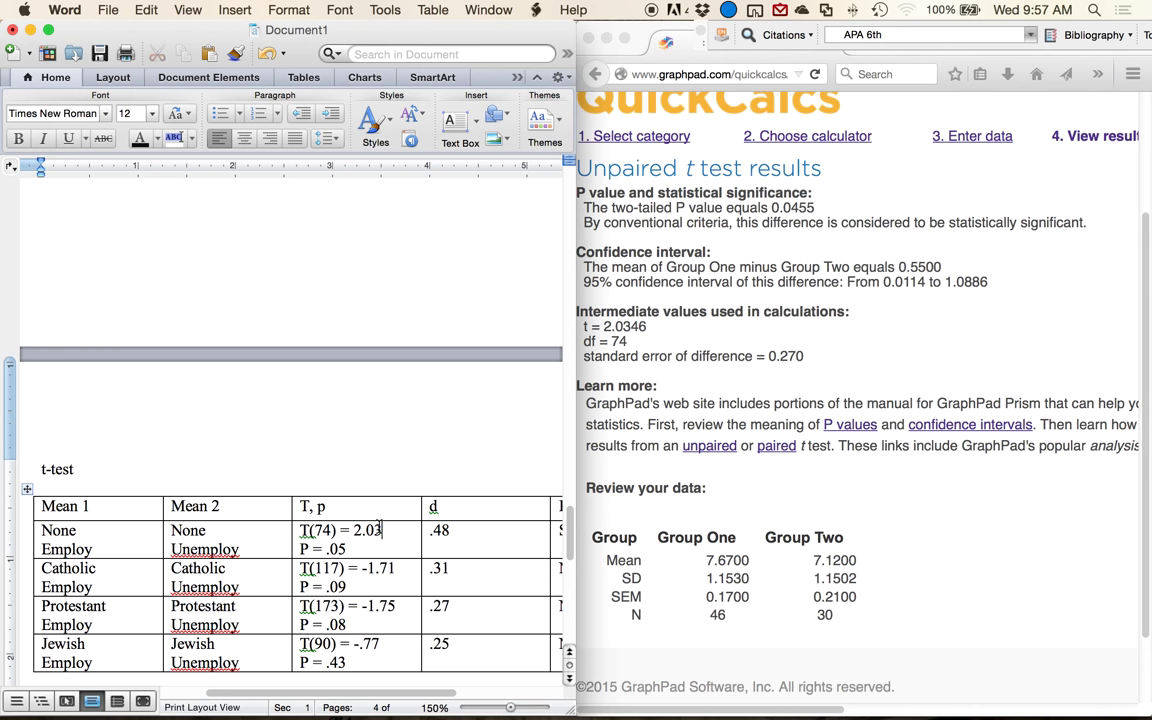
{"action": "scroll", "coordinate": [690, 426], "scroll_direction": "up", "scroll_amount": 1}
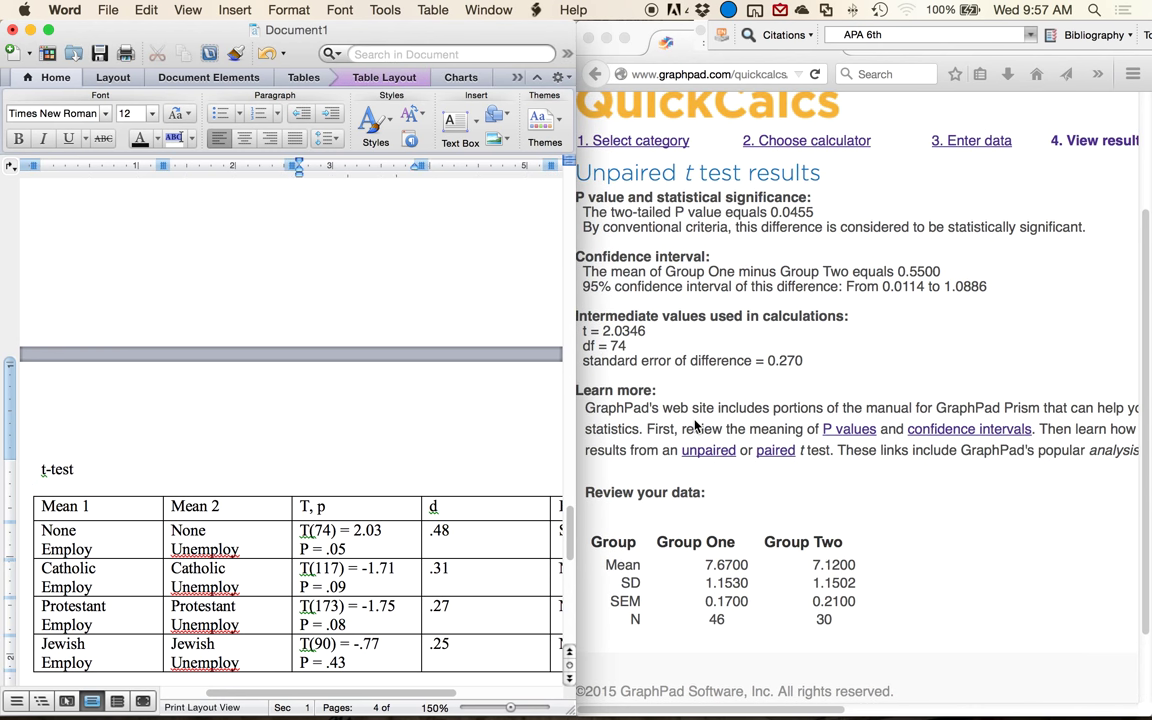
{"action": "left_click", "coordinate": [578, 204]}
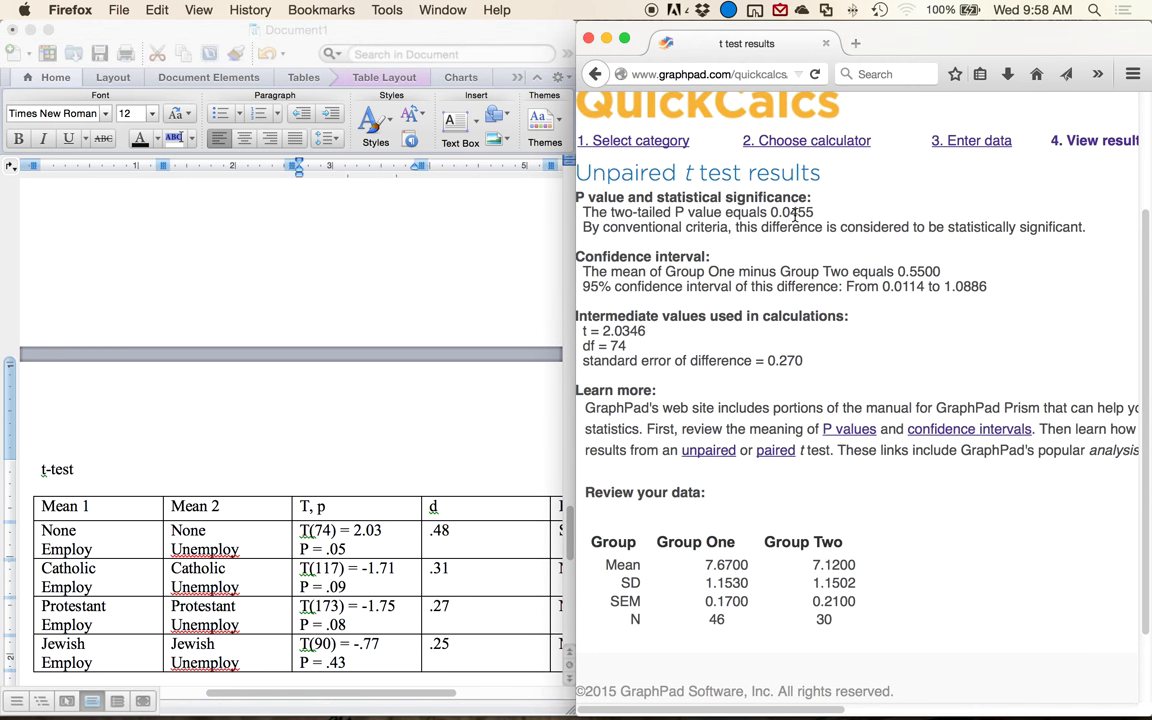
{"action": "left_click_drag", "start_coordinate": [797, 213], "coordinate": [618, 212]}
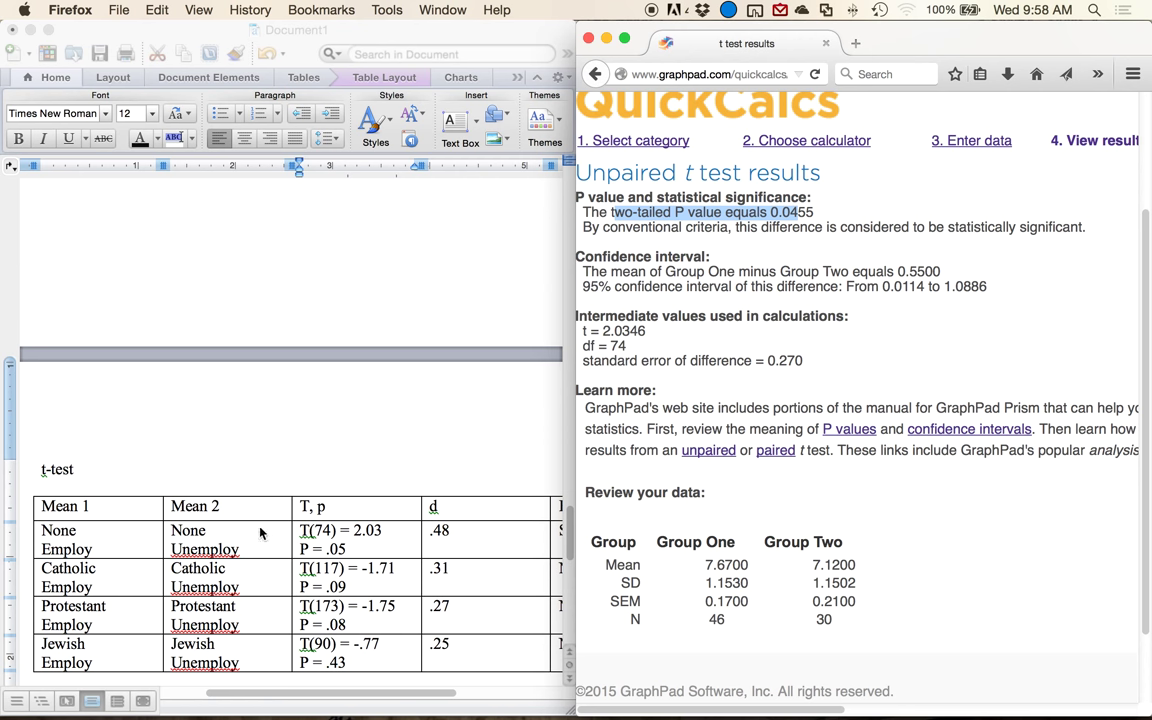
Review the None row's d and t entries in Word's t-test table beside the P value, intermediate values and reviewed data in Firefox
{"action": "left_click", "coordinate": [385, 543]}
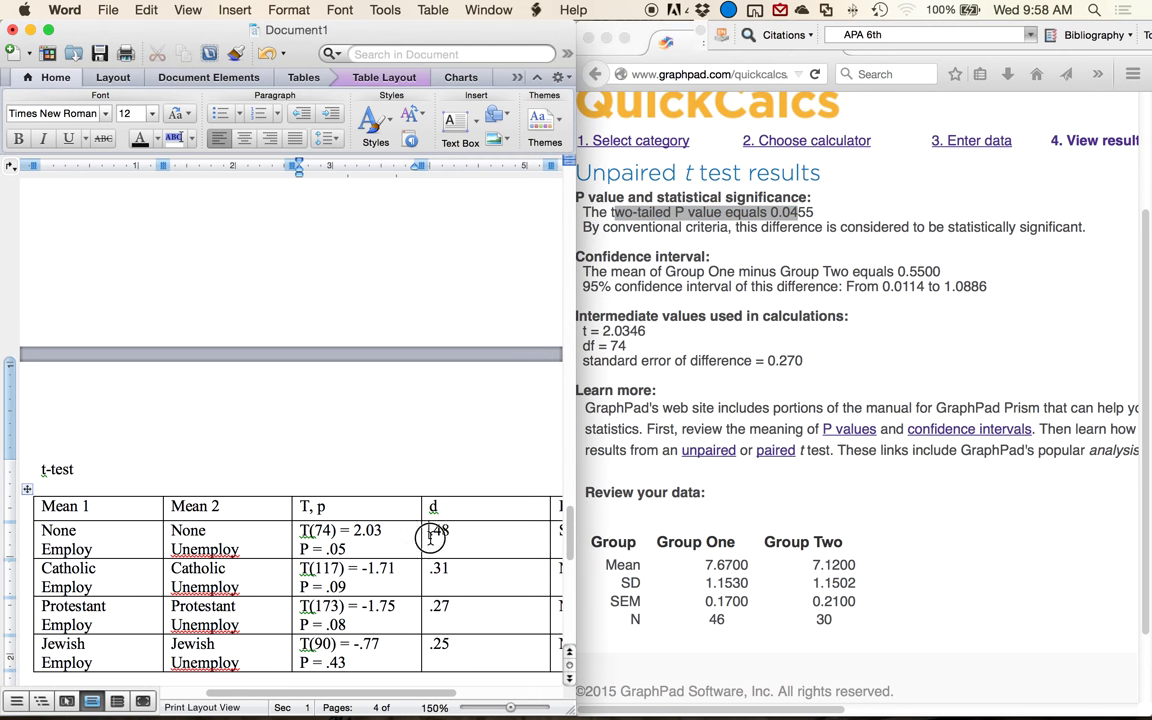
{"action": "left_click", "coordinate": [430, 538]}
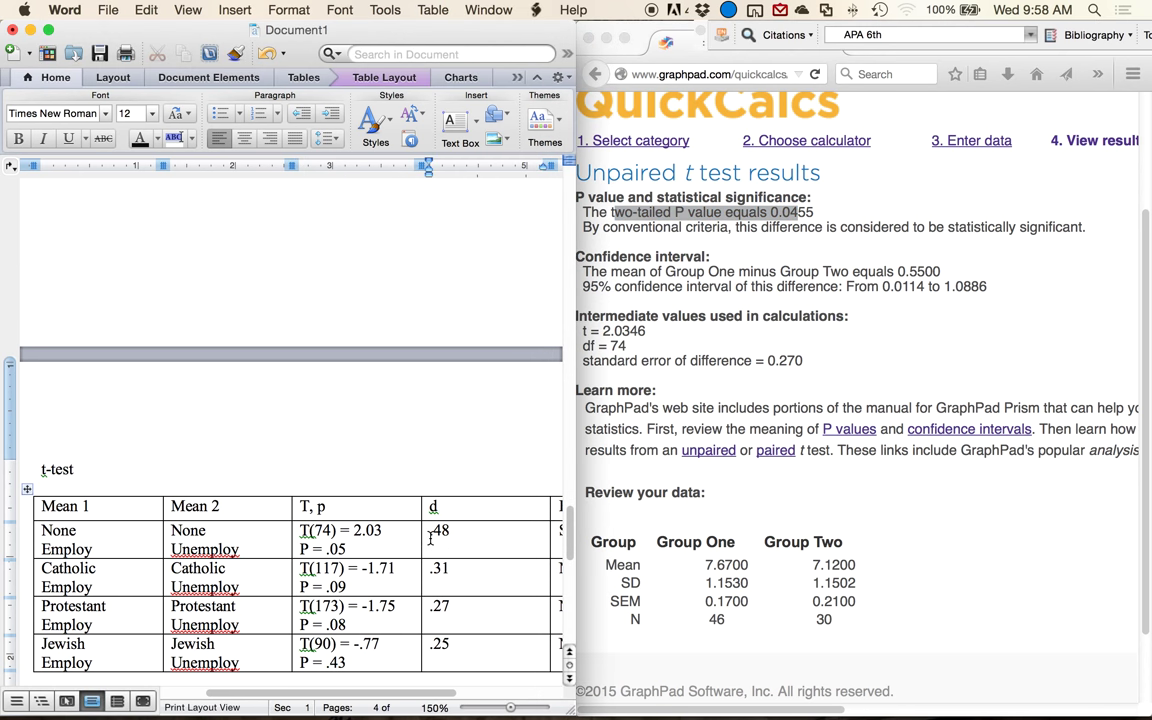
{"action": "scroll", "coordinate": [680, 345], "scroll_direction": "right", "scroll_amount": 5}
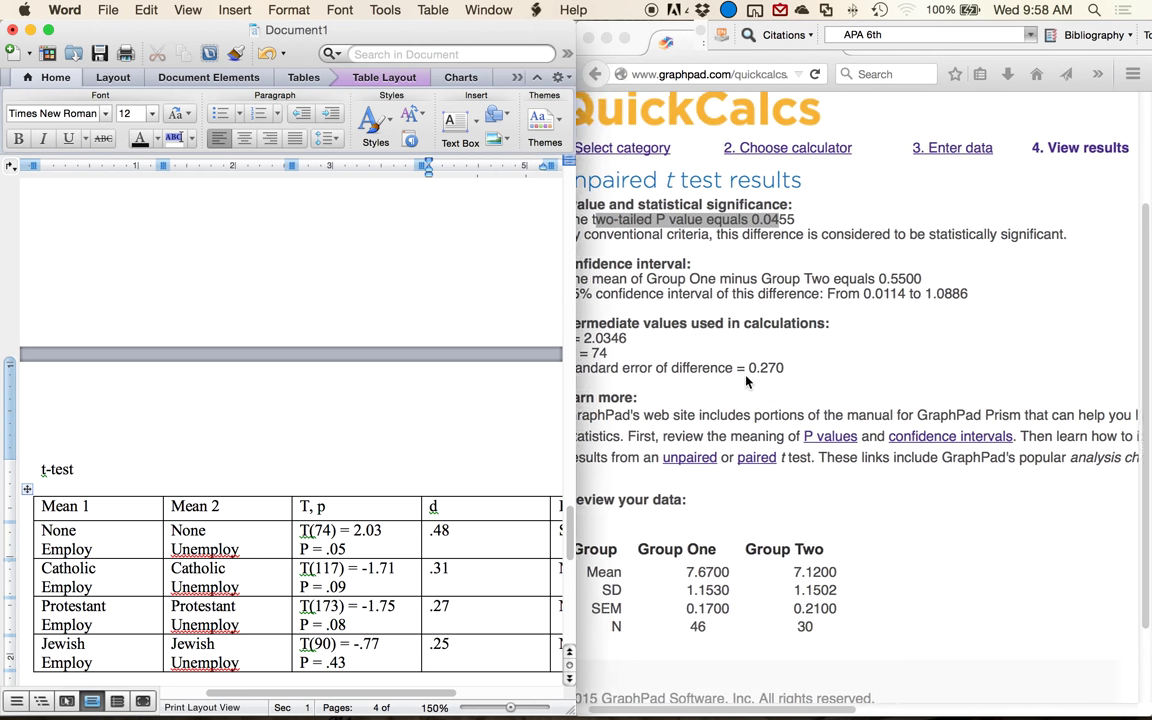
{"action": "scroll", "coordinate": [745, 381], "scroll_direction": "down", "scroll_amount": 2}
{"action": "scroll", "coordinate": [745, 381], "scroll_direction": "right", "scroll_amount": 3}
{"action": "scroll", "coordinate": [746, 381], "scroll_direction": "down", "scroll_amount": 1}
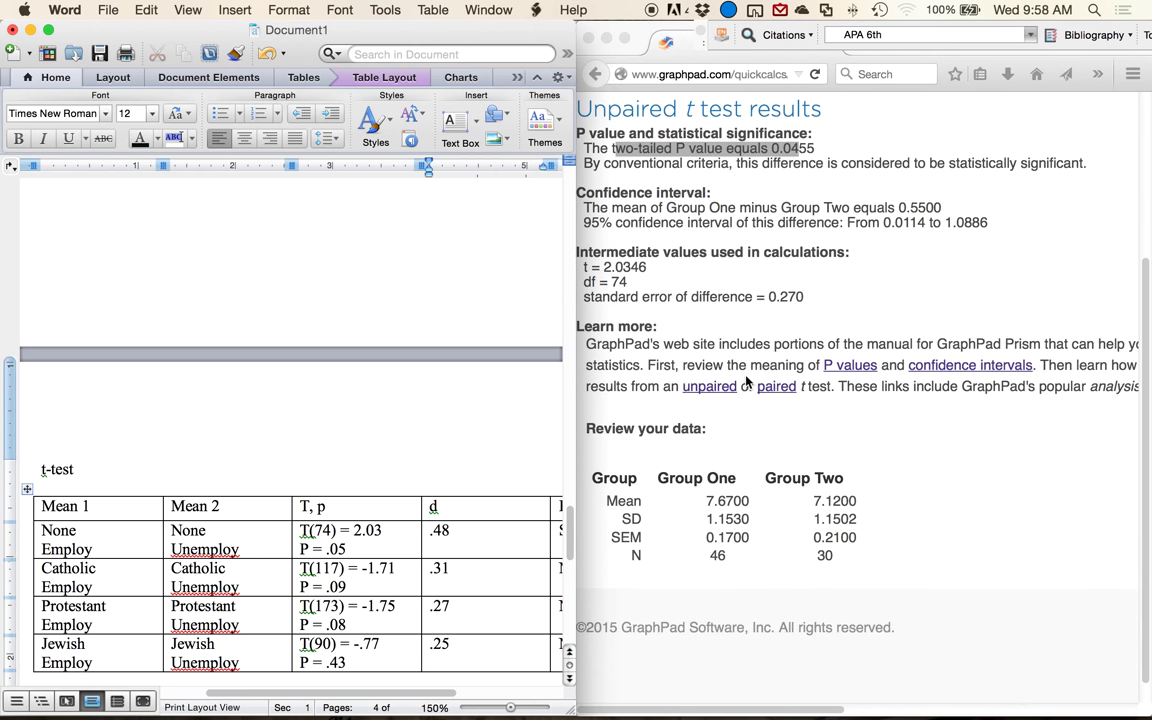
{"action": "left_click", "coordinate": [350, 530]}
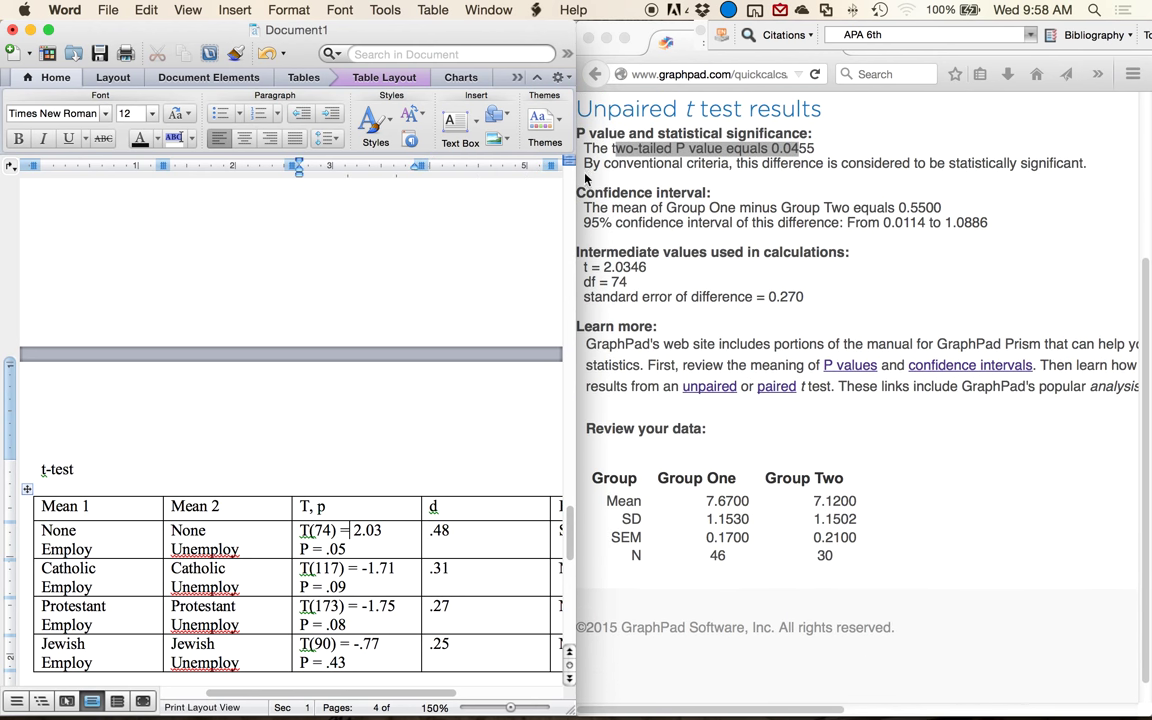
{"action": "left_click", "coordinate": [708, 150]}
{"action": "left_click", "coordinate": [708, 150]}
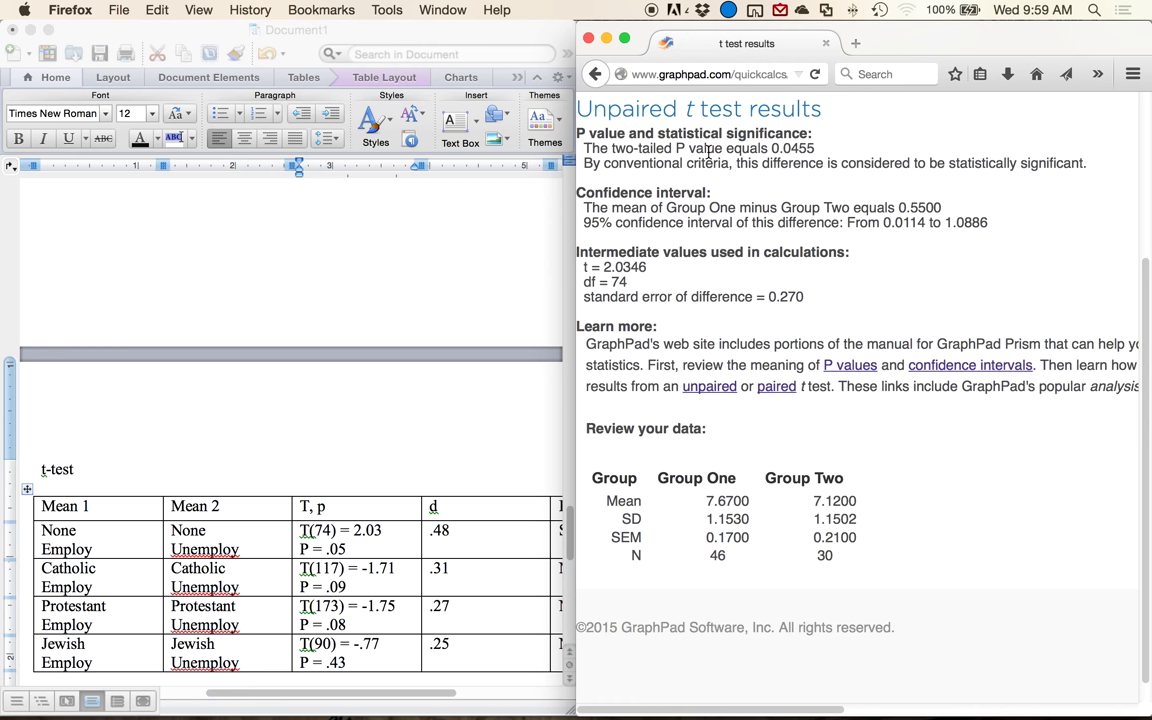
Switch to Word, expand the document window to fill the screen and place the cursor below the t-test table
{"action": "left_click", "coordinate": [370, 36]}
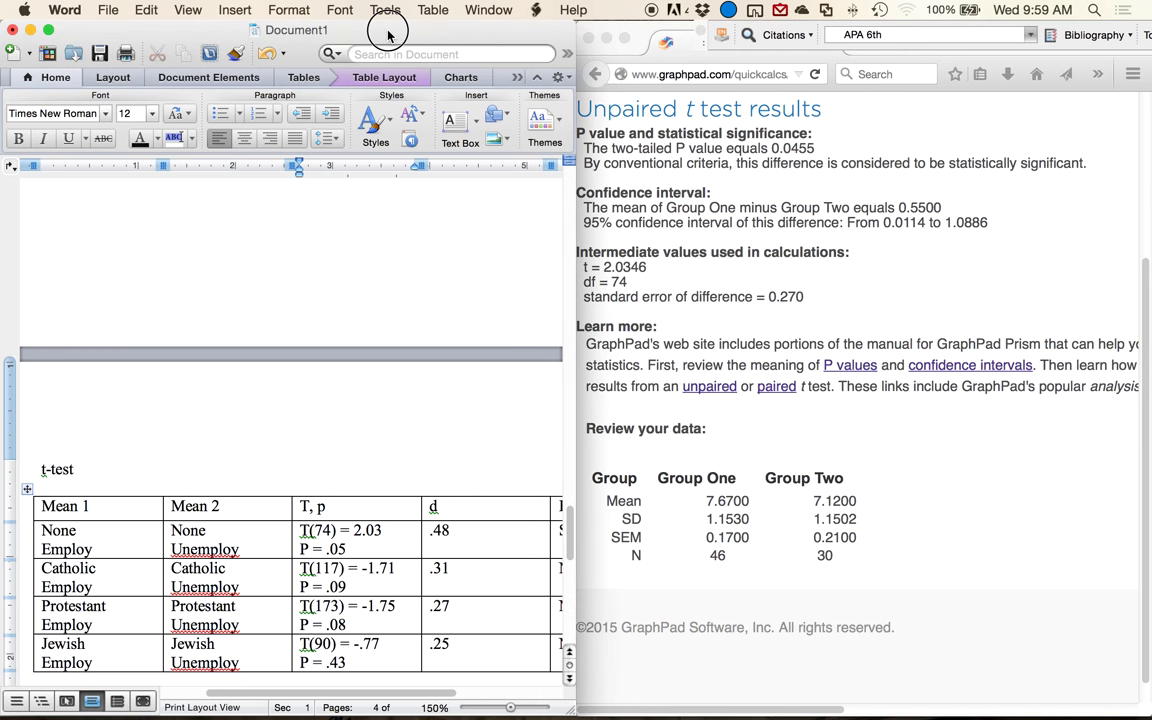
{"action": "left_click_drag", "start_coordinate": [386, 30], "coordinate": [502, 31]}
{"action": "key", "text": "super+alt+Left"}
{"action": "key", "text": "super+alt+f"}
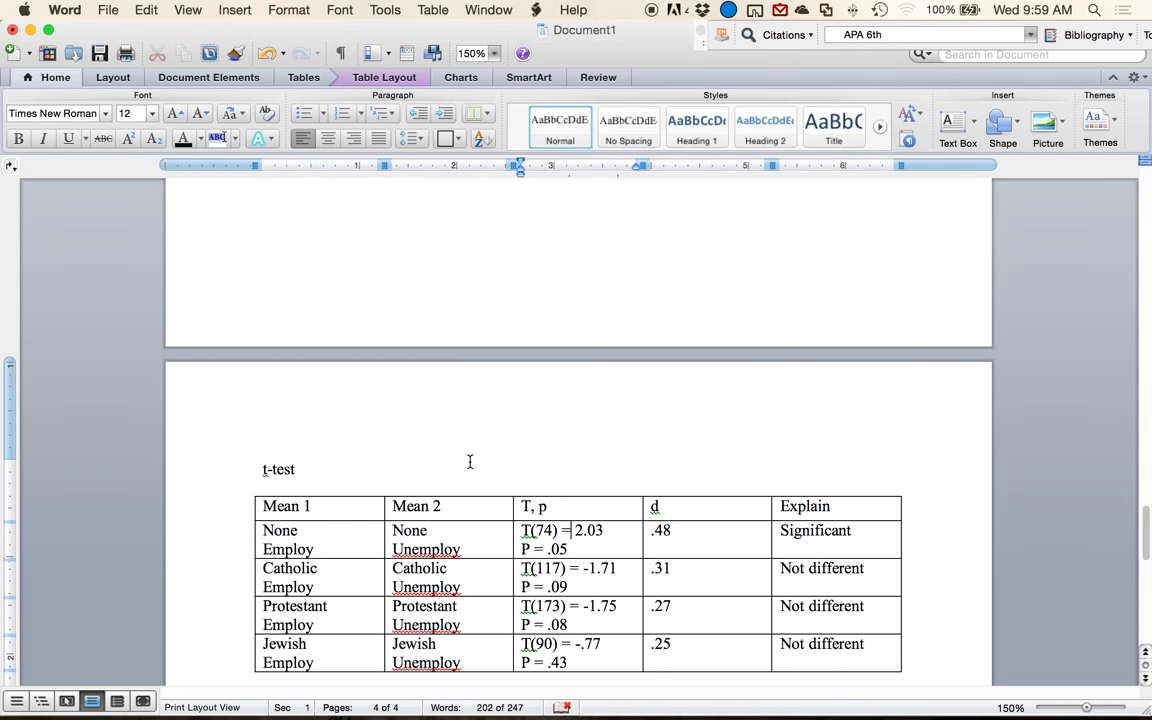
{"action": "left_click", "coordinate": [329, 481]}
{"action": "scroll", "coordinate": [329, 484], "scroll_direction": "down", "scroll_amount": 2}
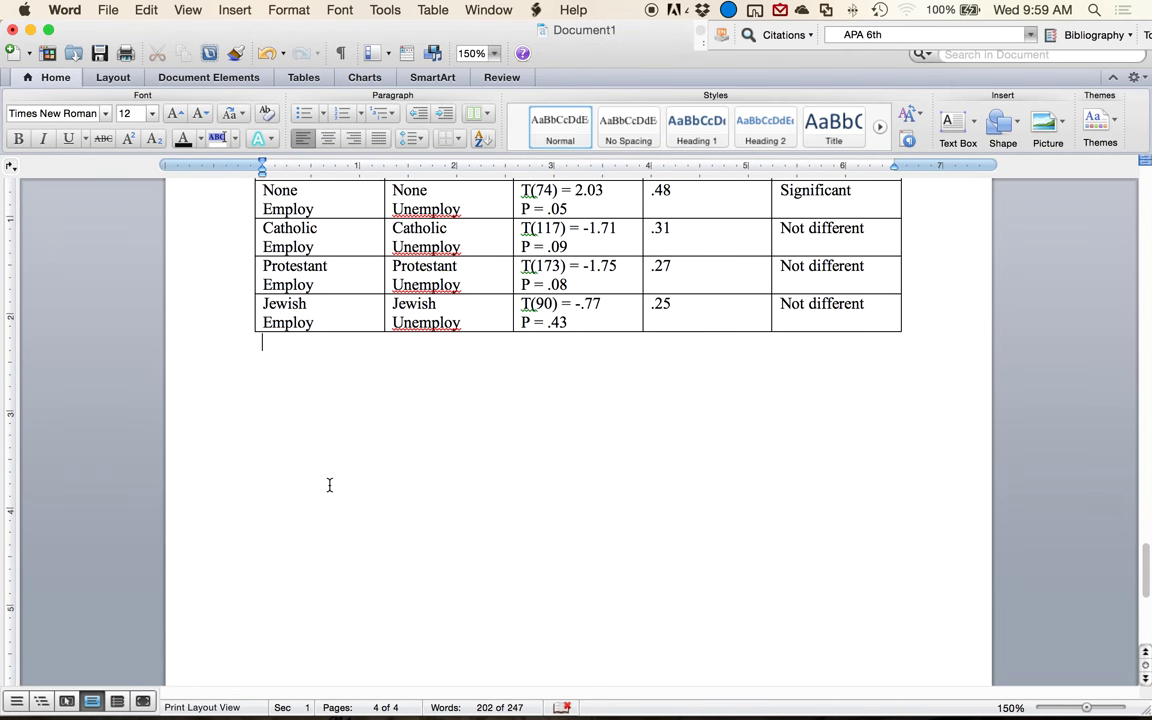